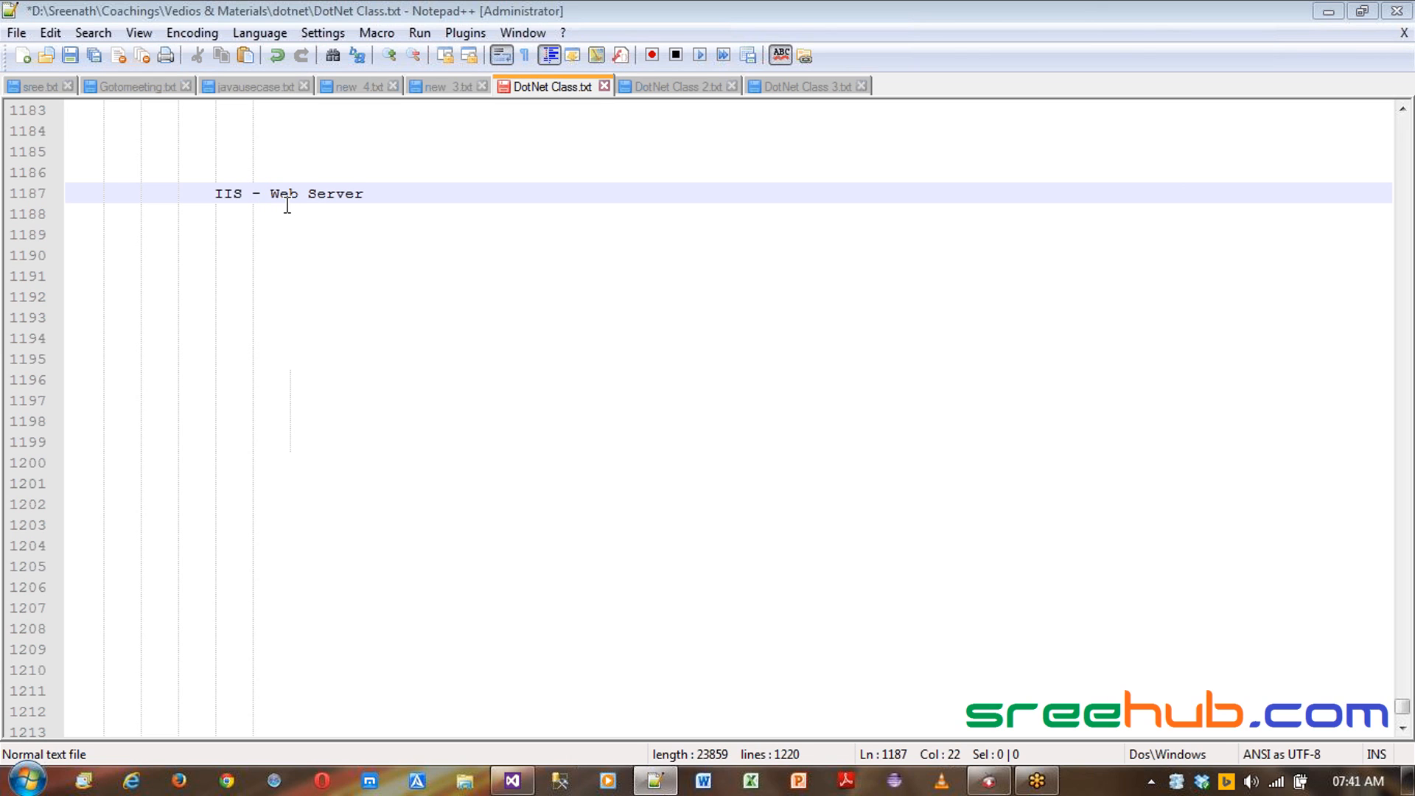
- Select the words Web Server in the IIS heading line
key("Home")
key("shift+Right")
key("shift+Right")
key("shift+Right")
key("Right")
key("Right")
key("Right")
key("Right")
key("shift+End")
key("ctrl+shift+Left")
key("shift+Right")
key("shift+Right")
key("shift+Right")
key("shift+Right")
key("shift+Right")
key("shift+Right")
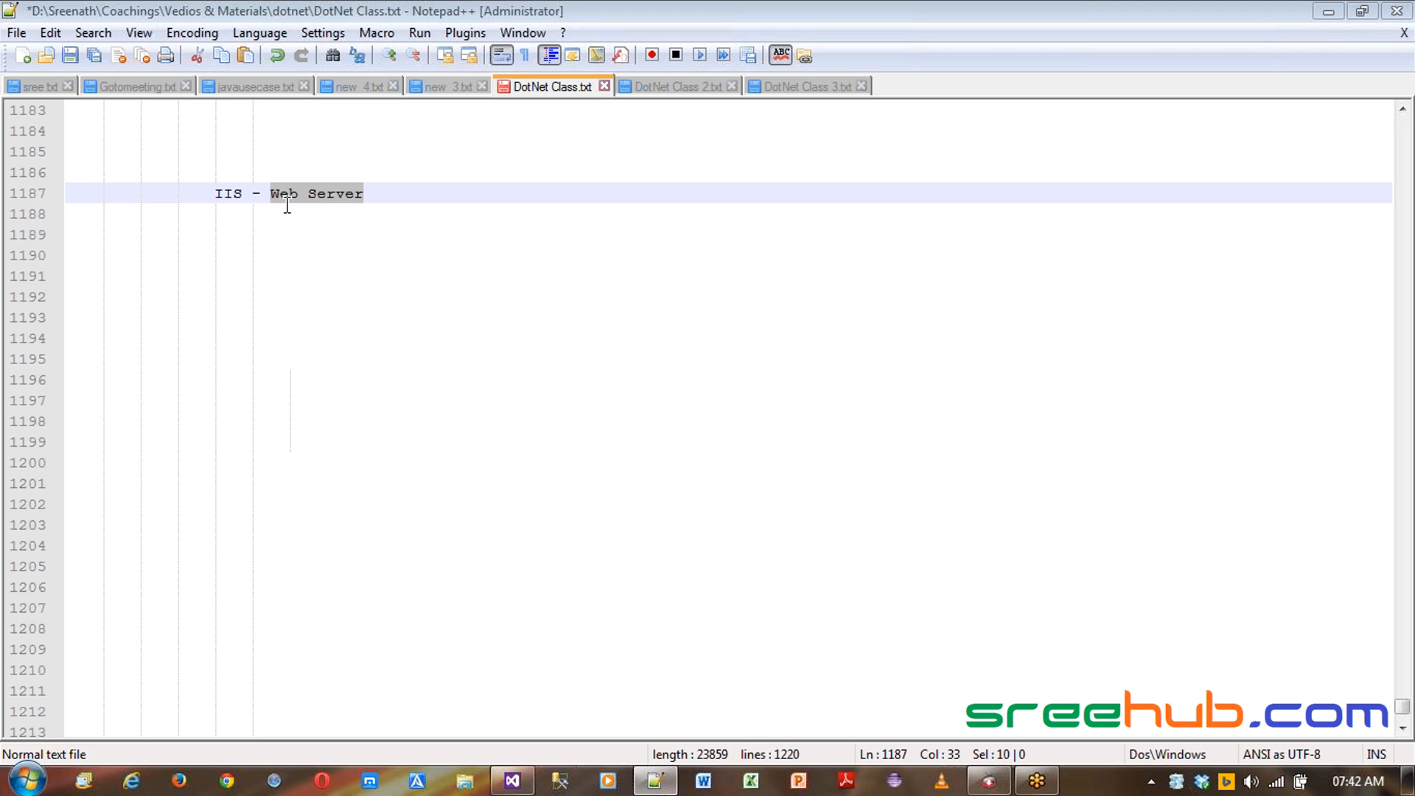
- Add an indented line Windows machine two lines below the IIS - Web Server heading
key("End")
key("Return")
key("Return")
key("Tab")
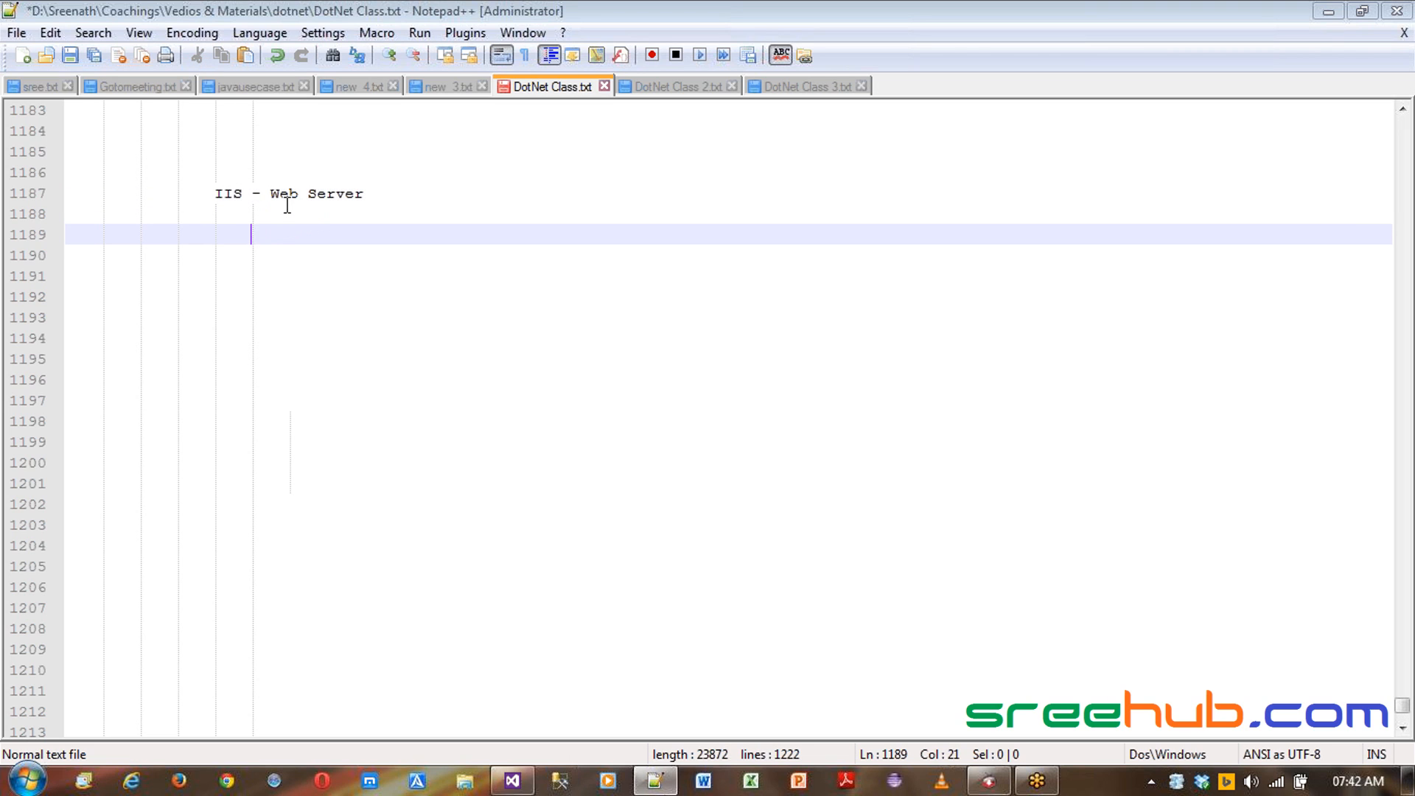
type("Windows machine")
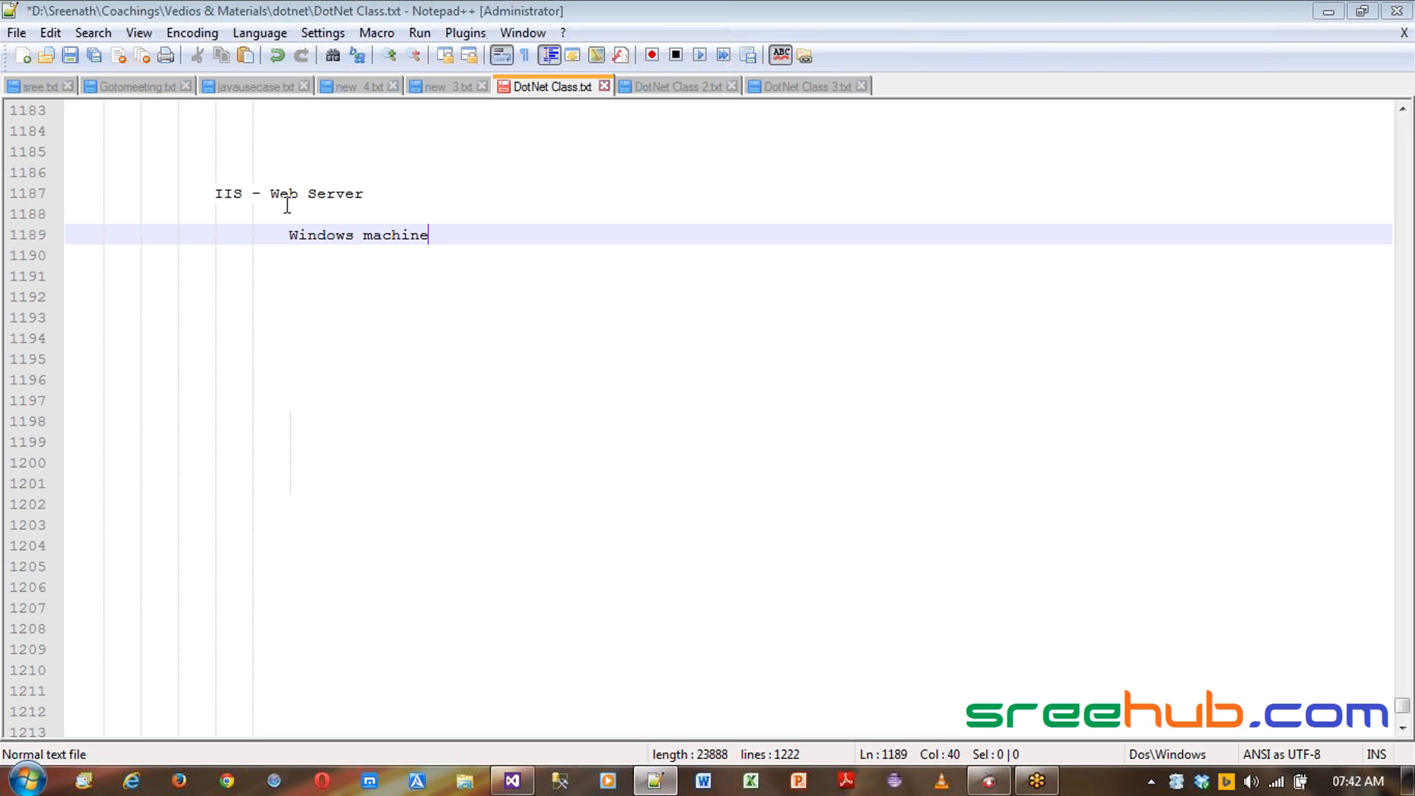
- Start a further indented numbered list with item 1. Install IIS
key("Return")
key("Return")
key("Tab")
type("1. ")
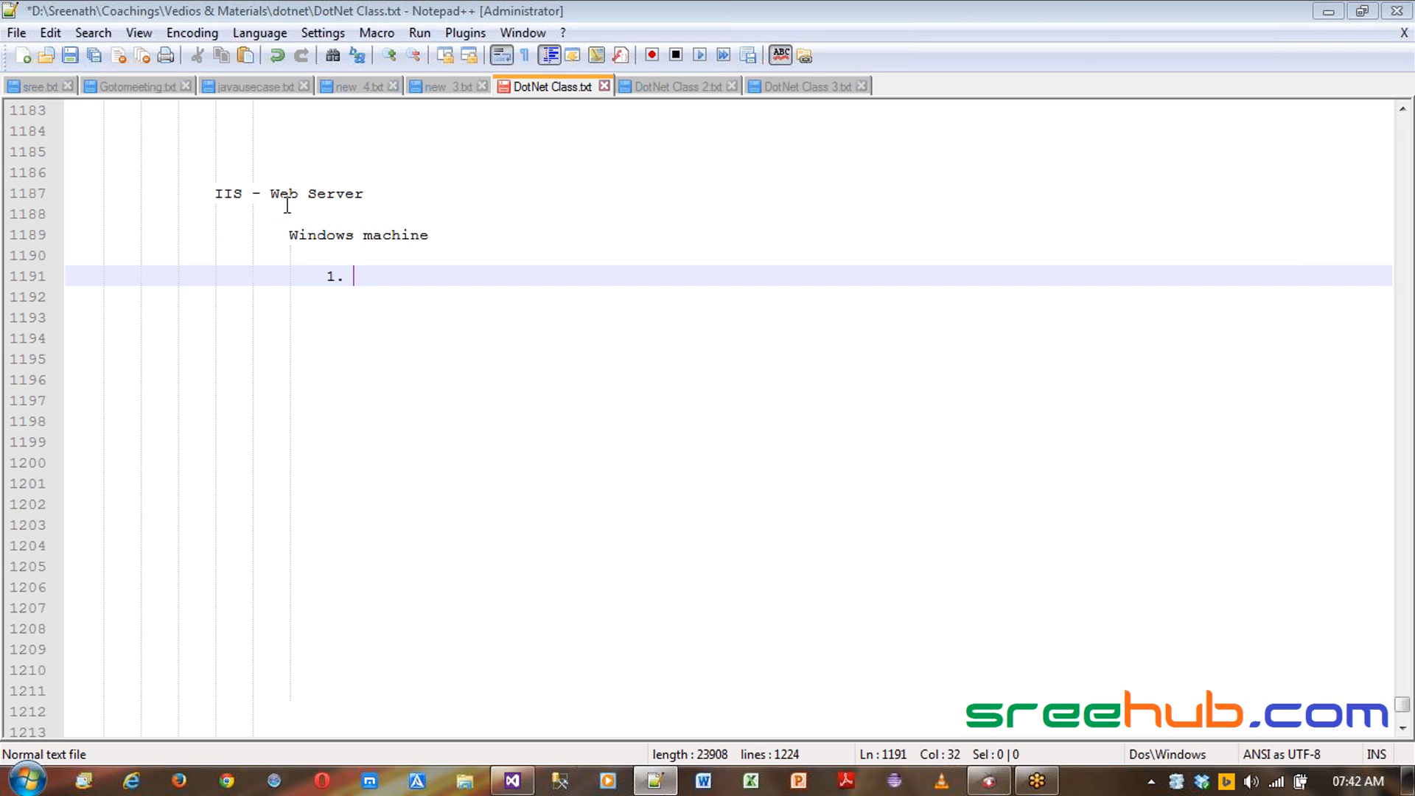
type("Install IIS")
key("BackSpace")
key("BackSpace")
type("S")
key("BackSpace")
type("IS")
key("Return")
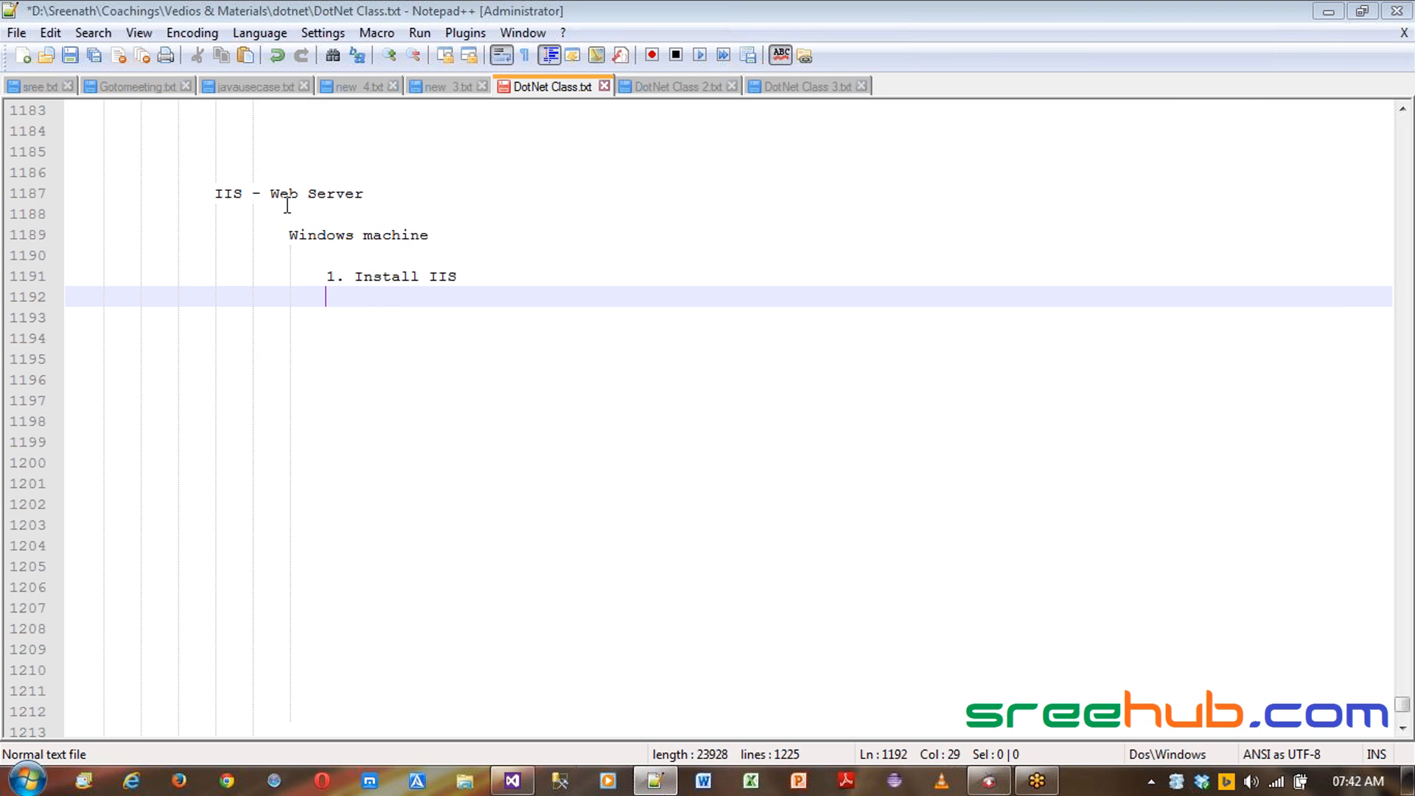
- Add list item 2. Setup an application pool
type("2. Setup an ap")
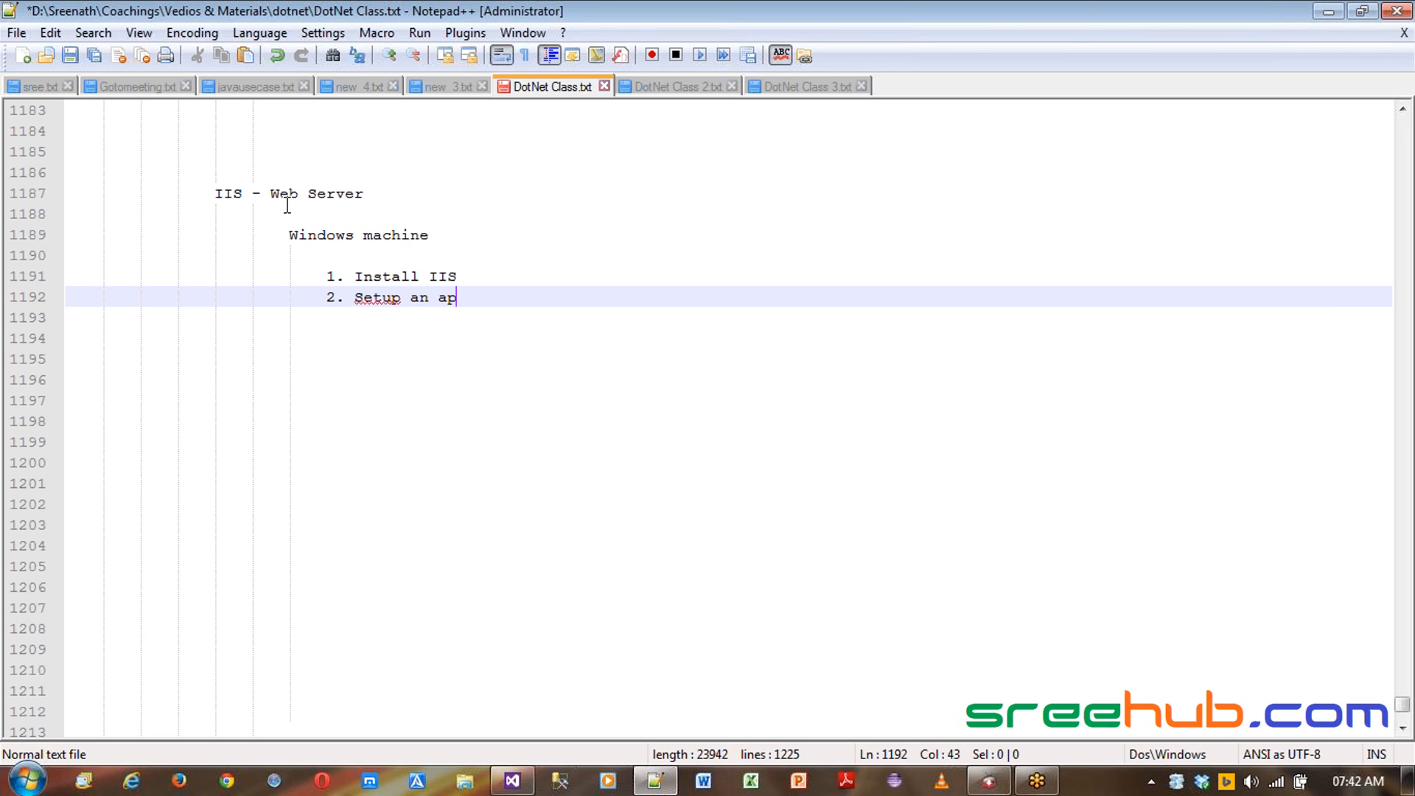
type("plication pool")
key("Return")
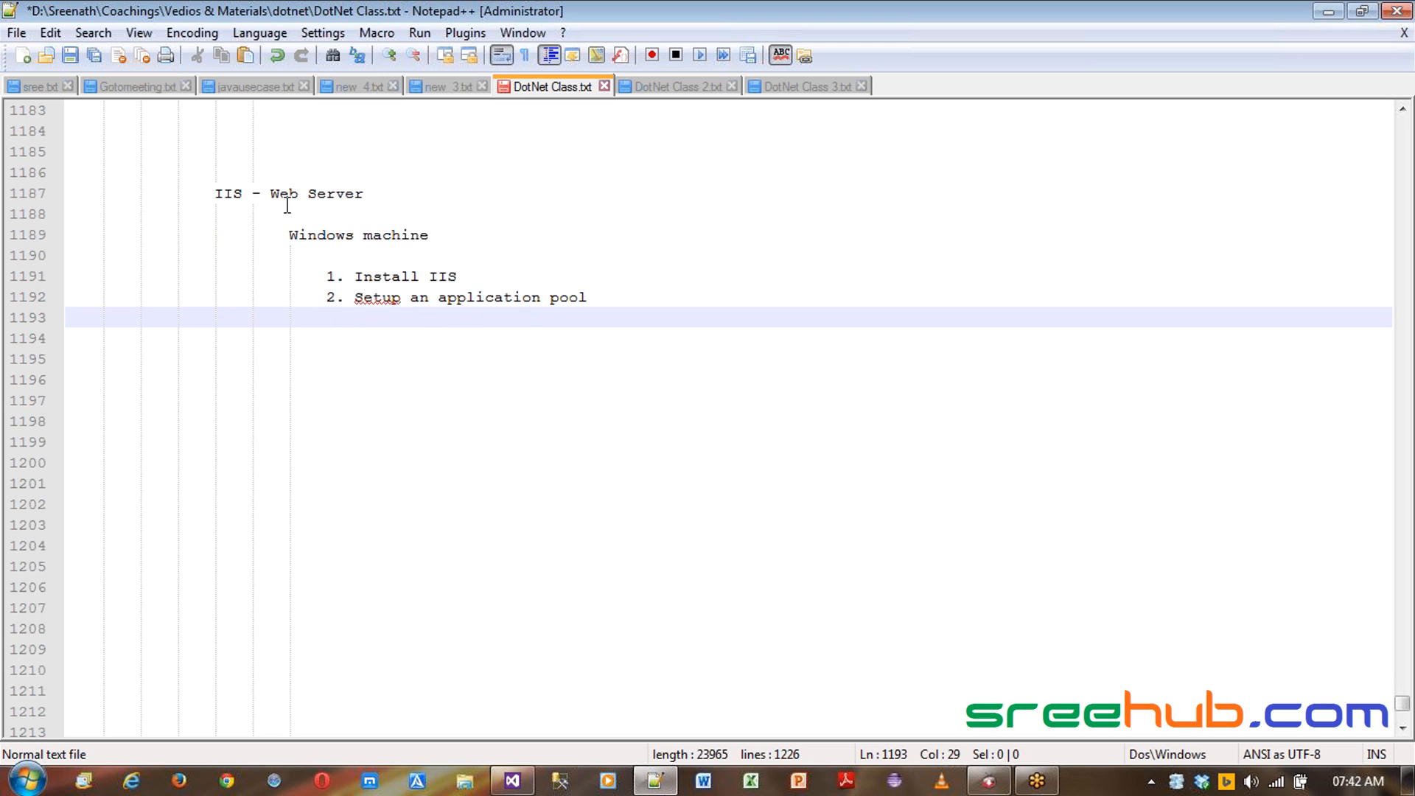
- Begin another list item reading 3. Fix port for
type("3. Setup Site node")
- Add list item 3. Setup Site node
key("Return")
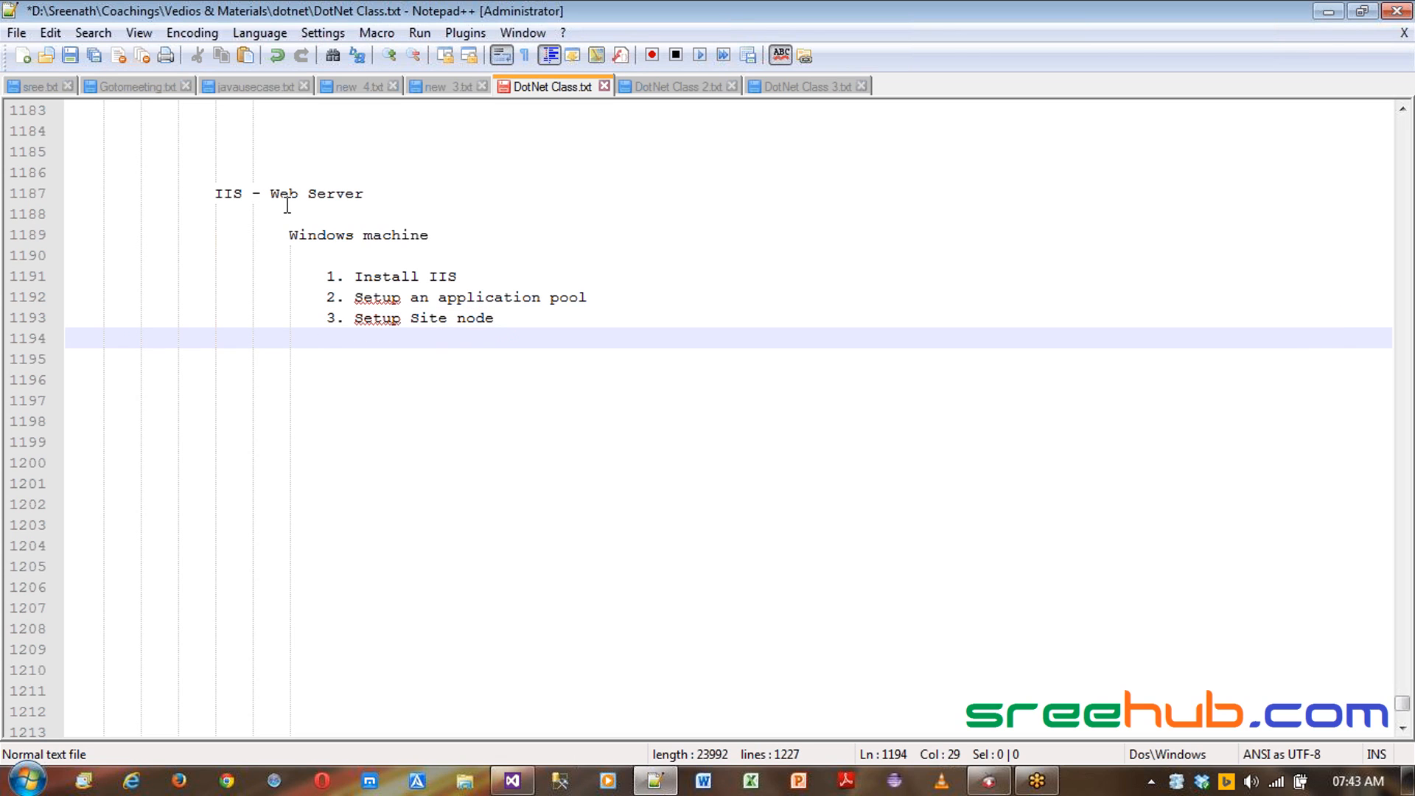
type("3.")
type("Fix port for")
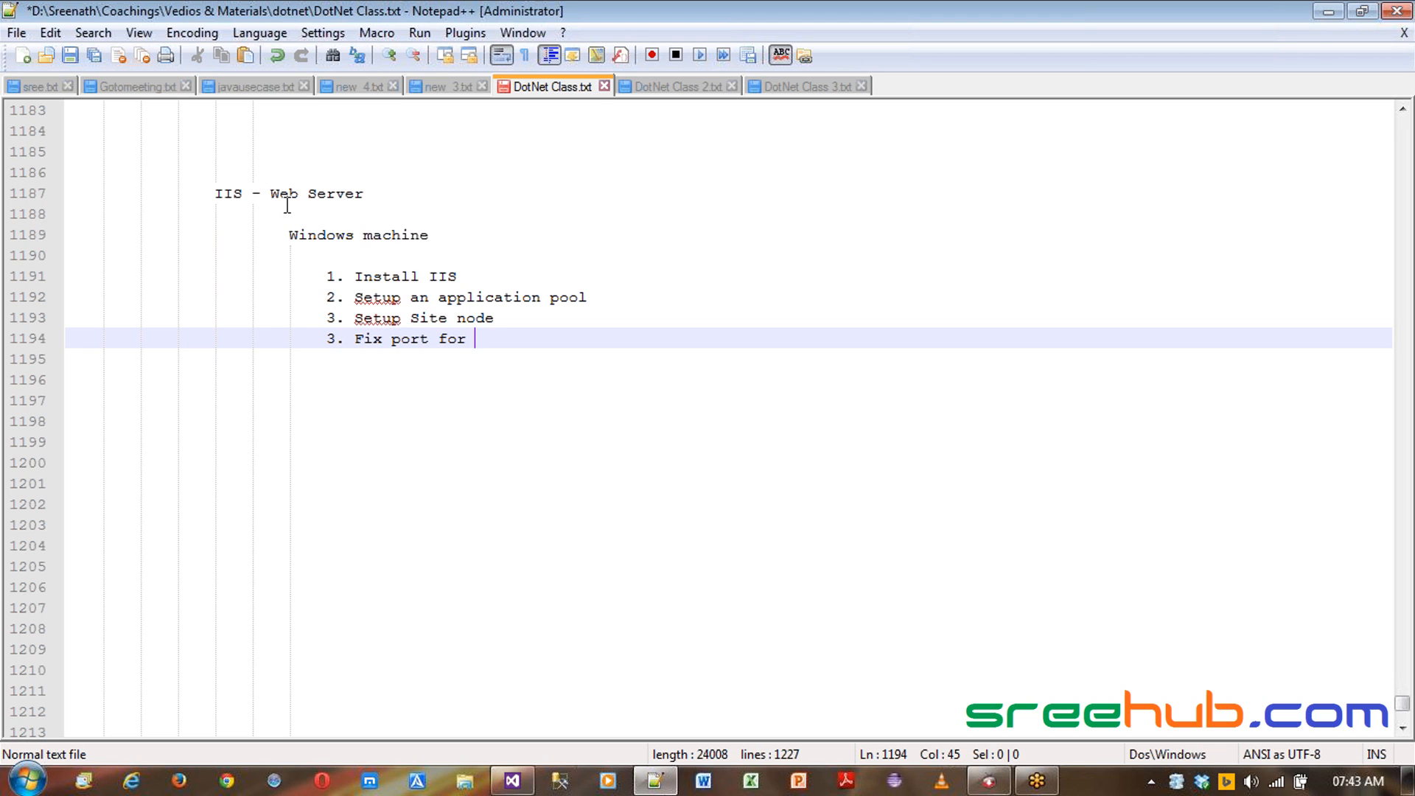
- Switch to Visual Studio and run the web application so Home.aspx opens in the browser
left_click(512, 781)
left_click(334, 70)
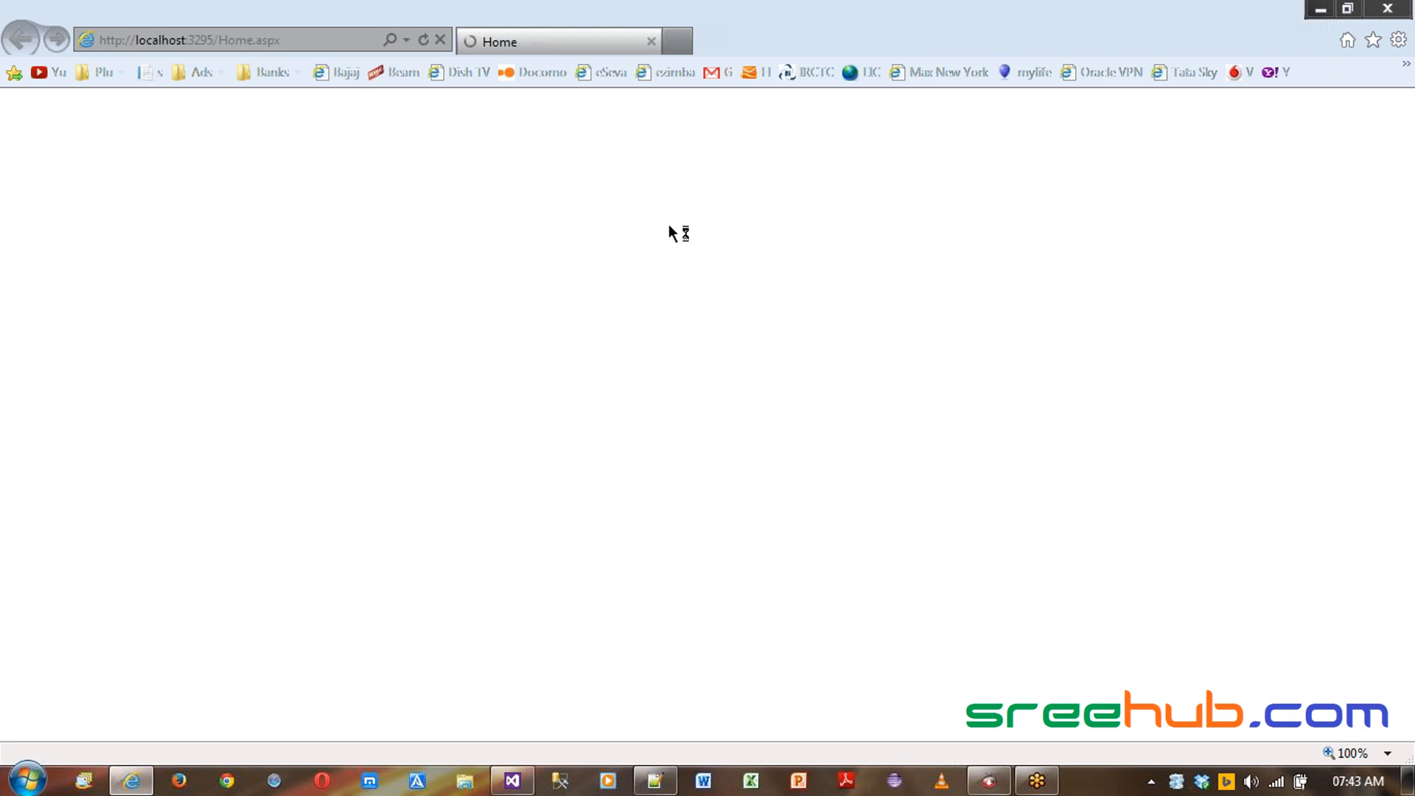
- Highlight the port number and then the localhost host name in the page address
double_click(199, 41)
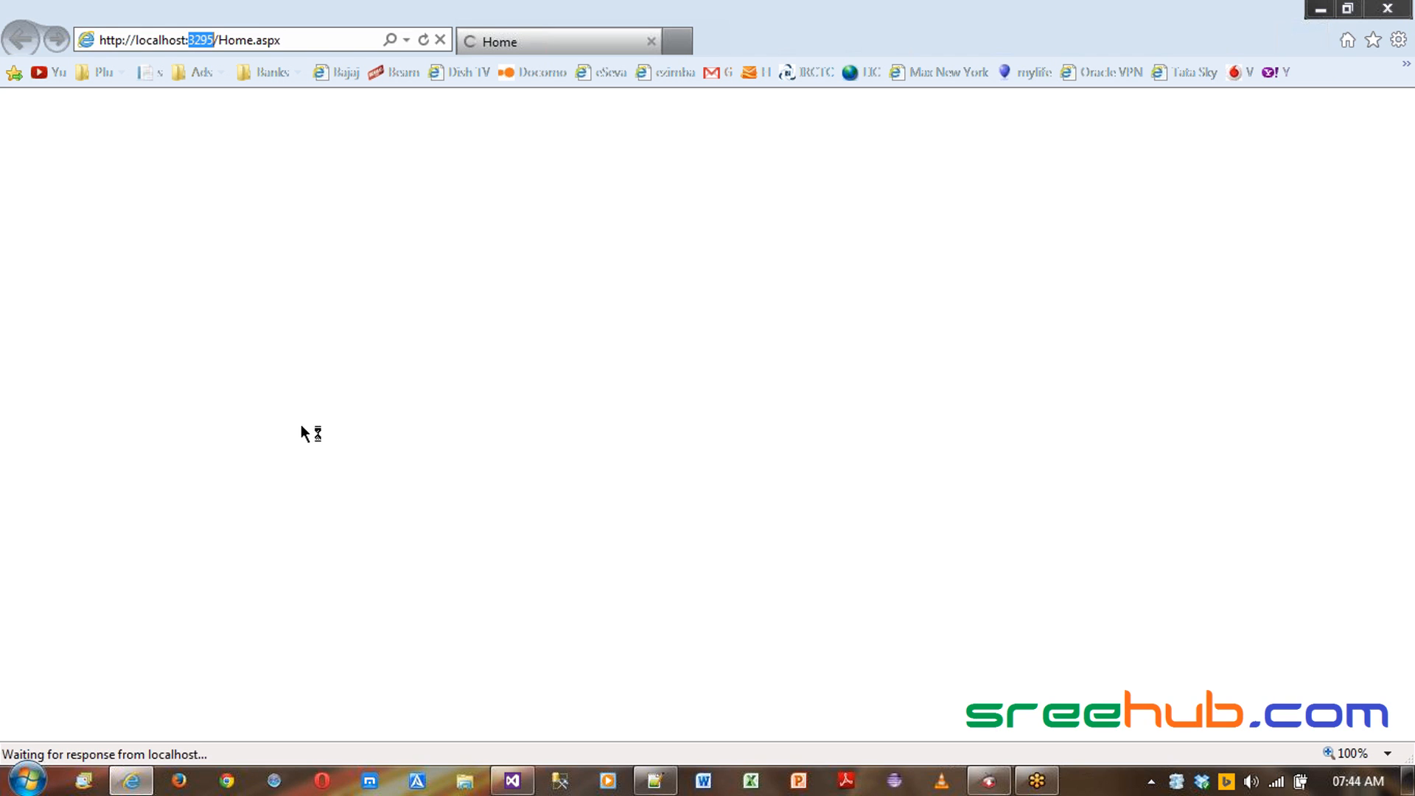
left_click(157, 42)
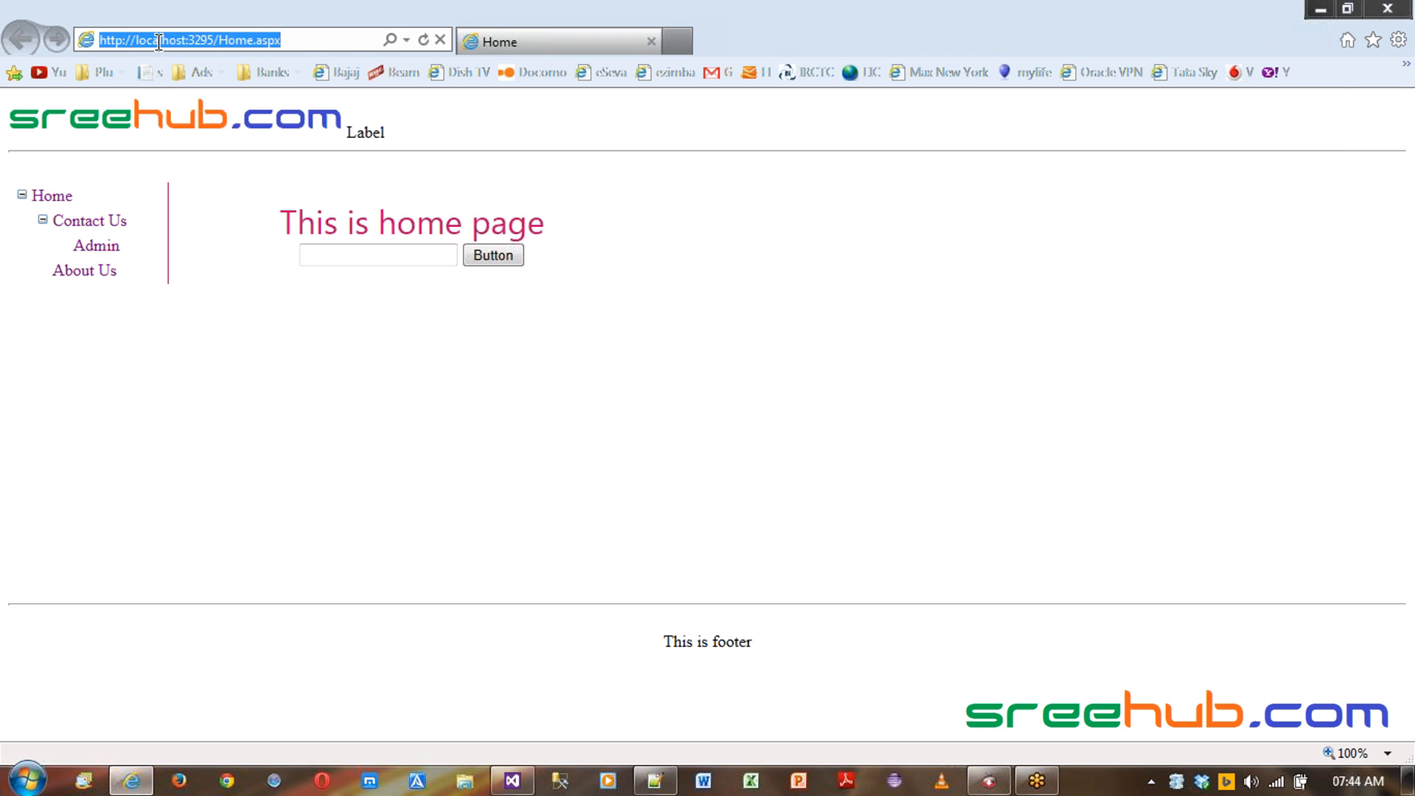
left_click(156, 42)
left_click_drag(135, 40, 187, 40)
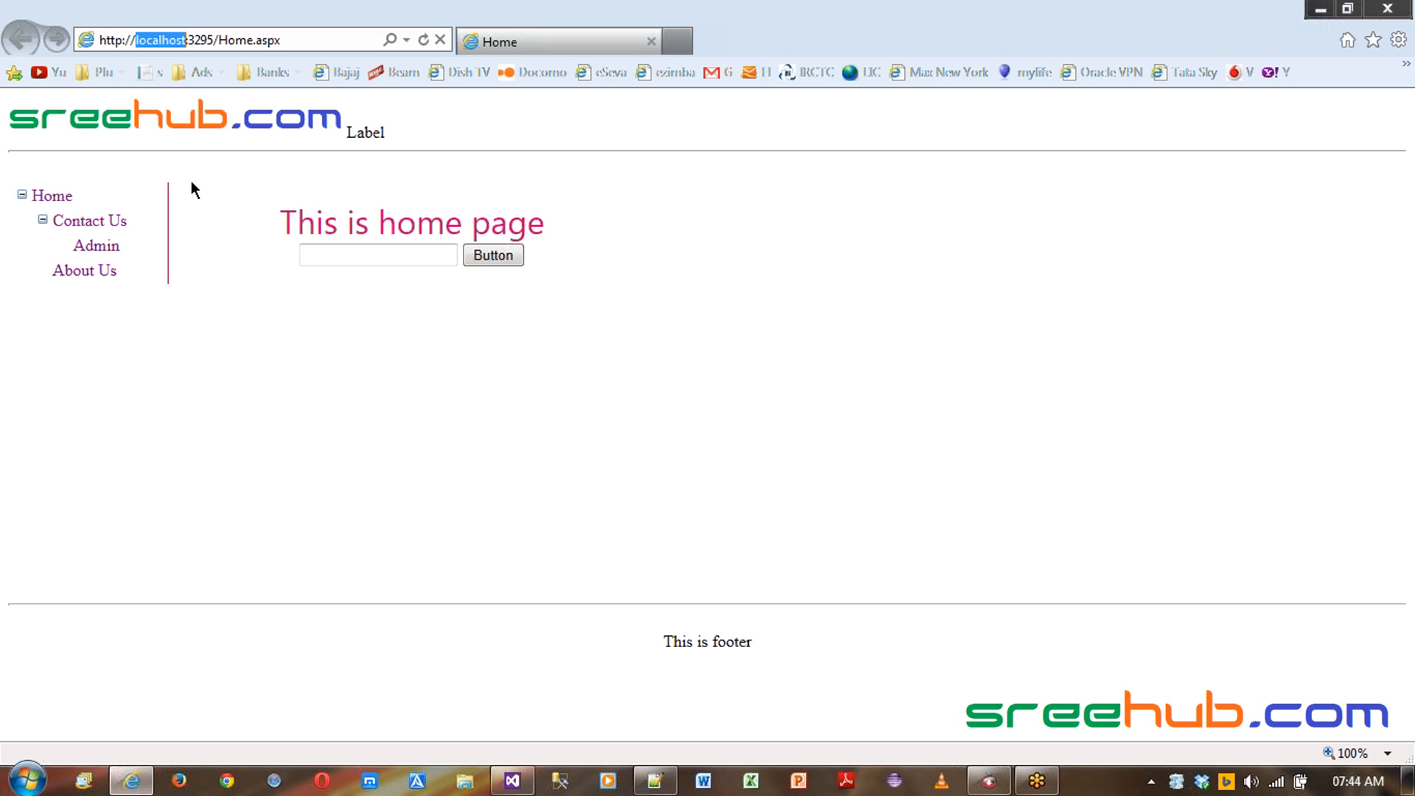
left_click(137, 40)
- Open a command prompt through Run with cmd and clear its screen
key("super+r")
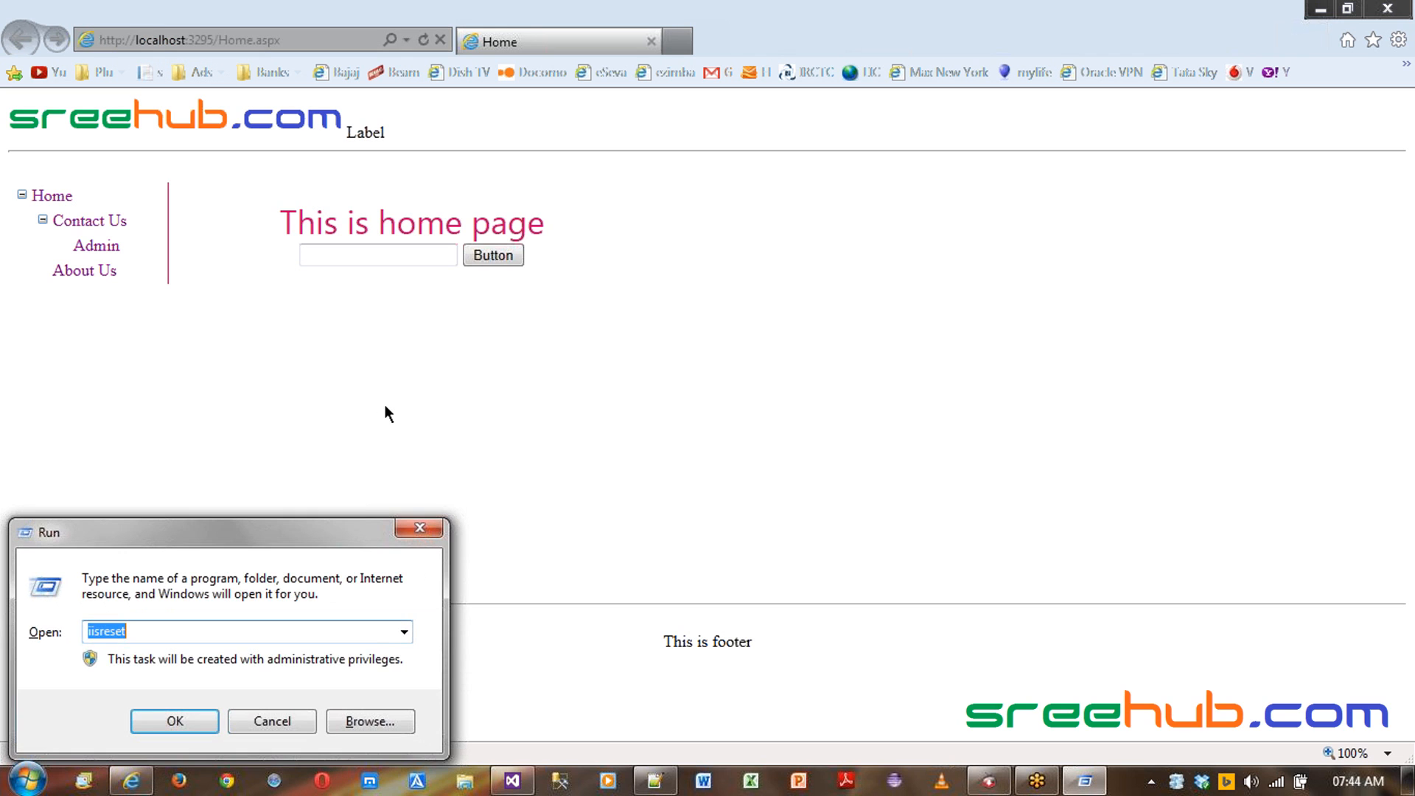
type("cmd")
key("Return")
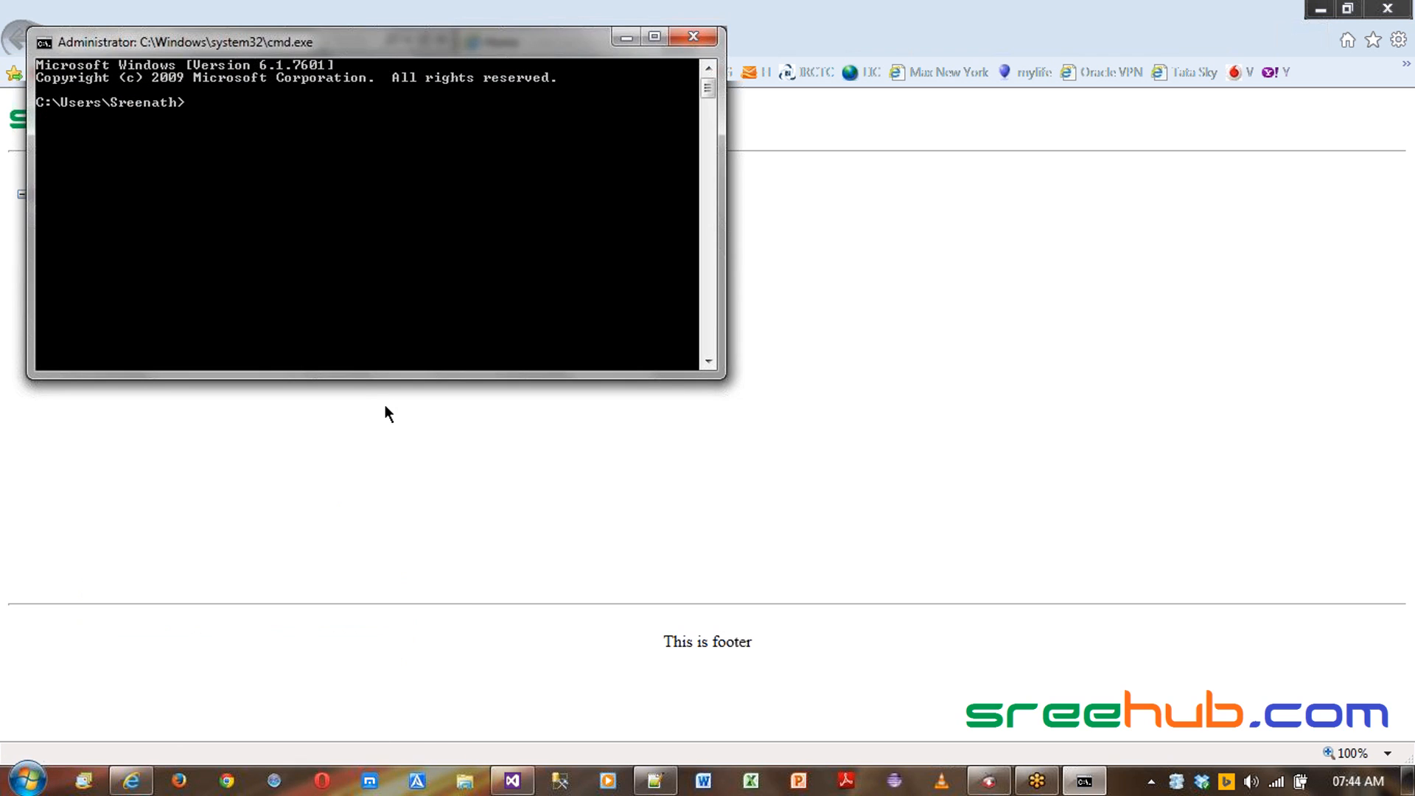
left_click_drag(376, 50, 831, 335)
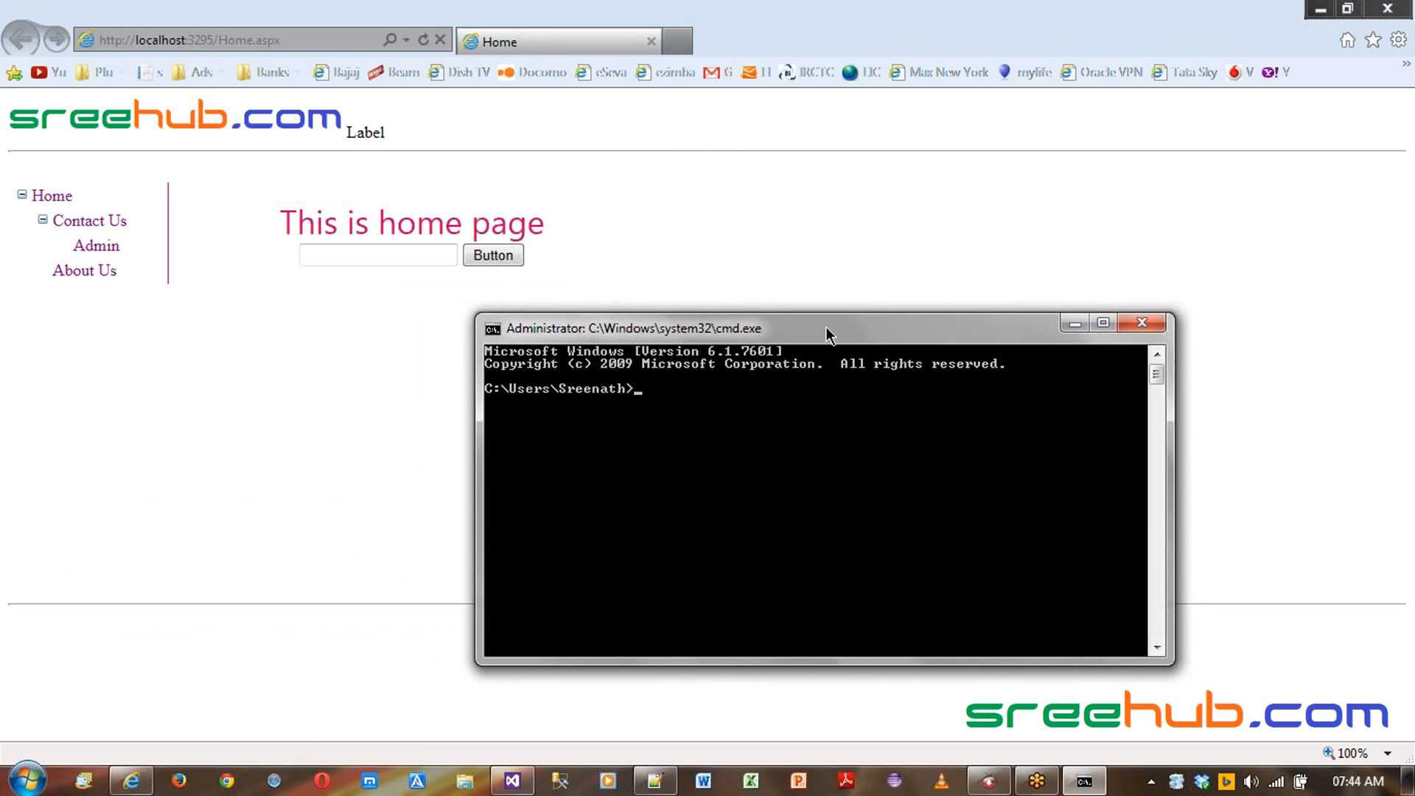
type("cls")
key("Return")
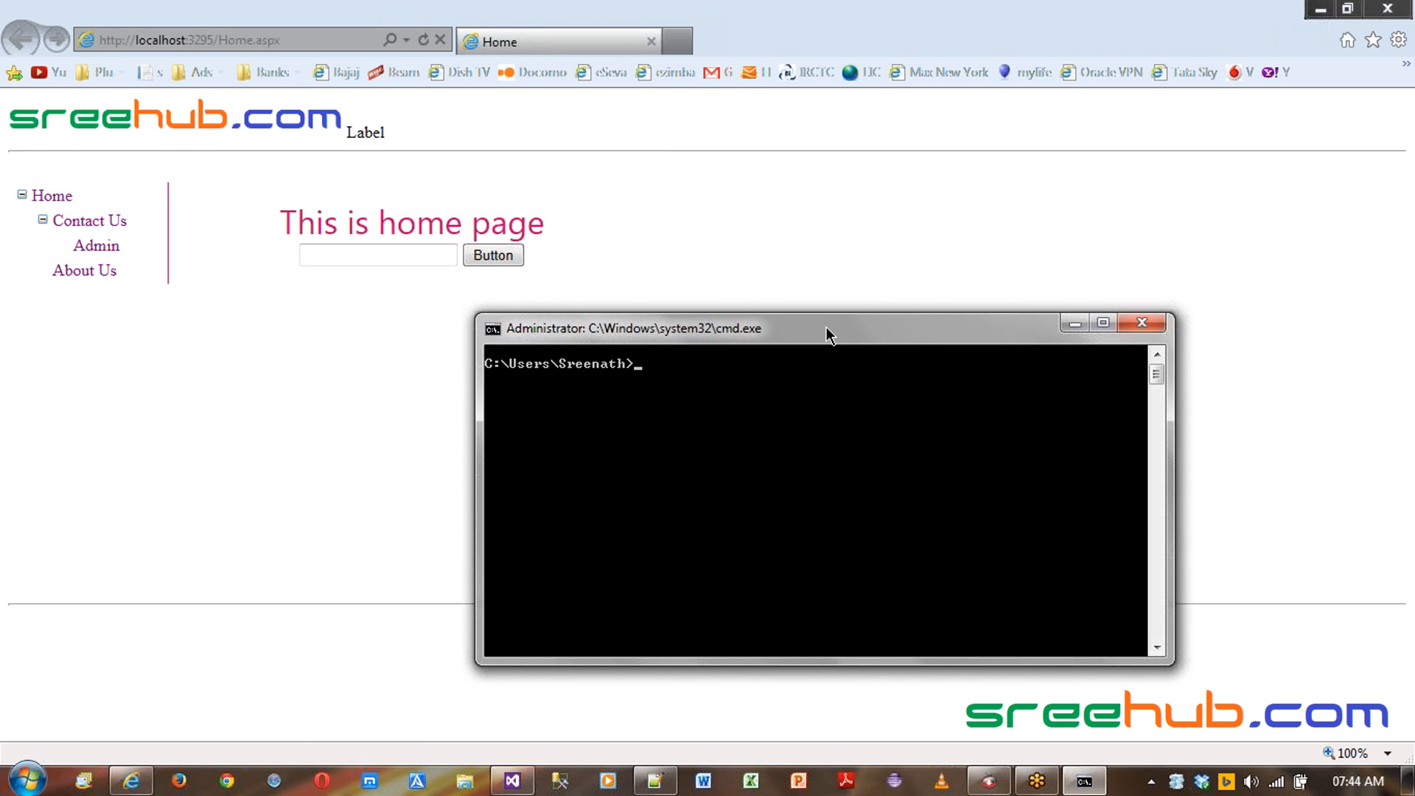
- Change to the root of drive C, clear the screen, and snap the console to the left half
type("cd\\")
key("Return")
type("cls")
key("Return")
key("super+Left")
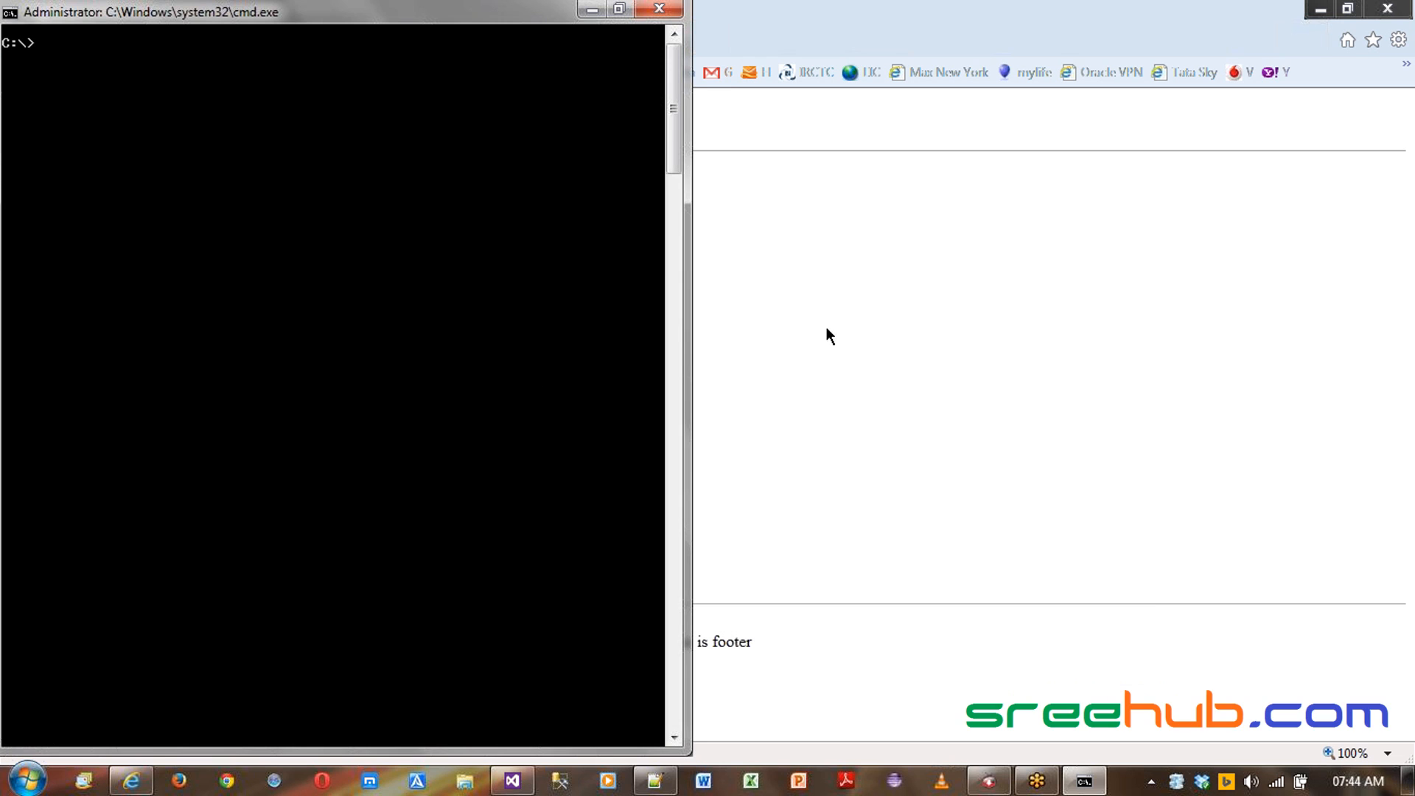
- Run the hostname command in the console
type("hostname")
key("Return")
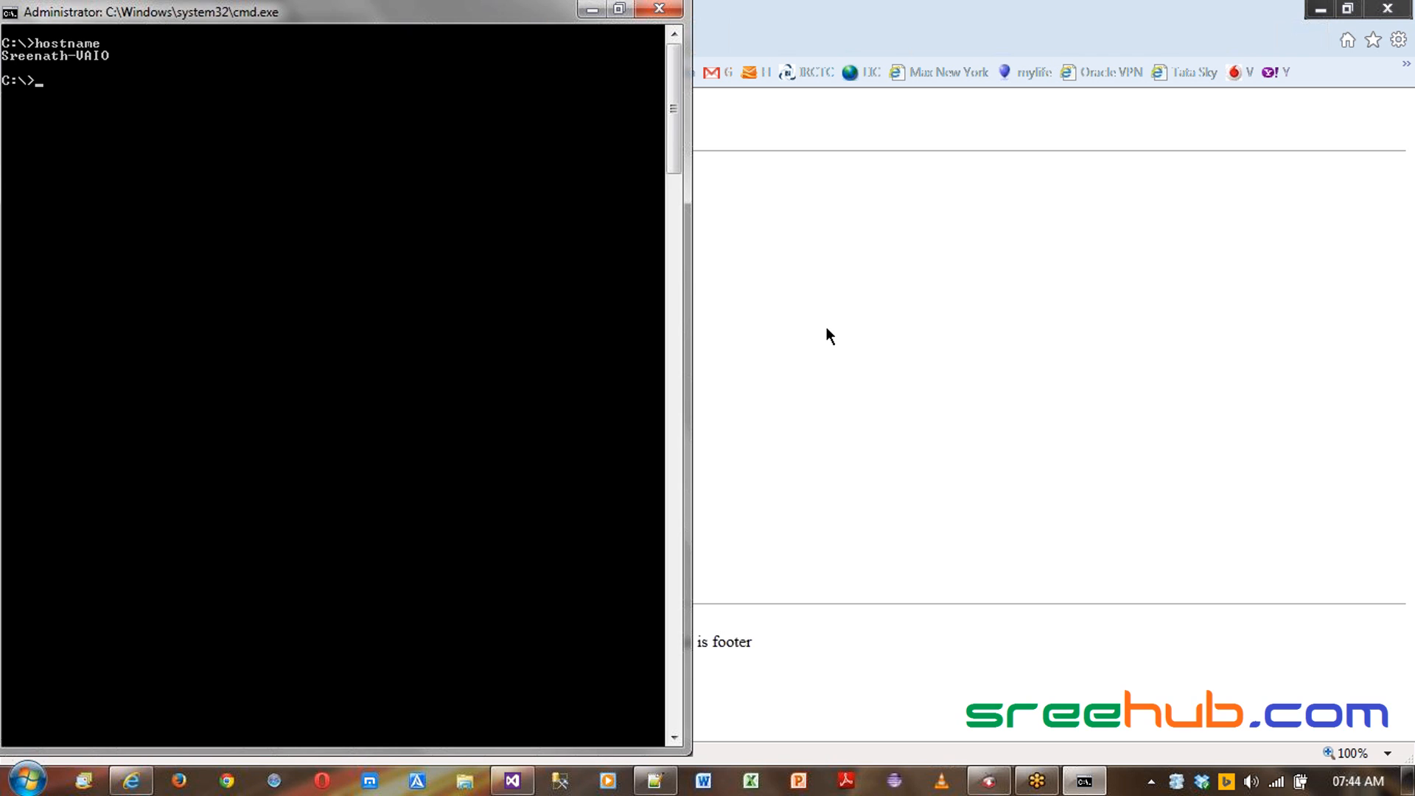
- Mark and copy the computer name printed by hostname
key("alt+space")
key("e")
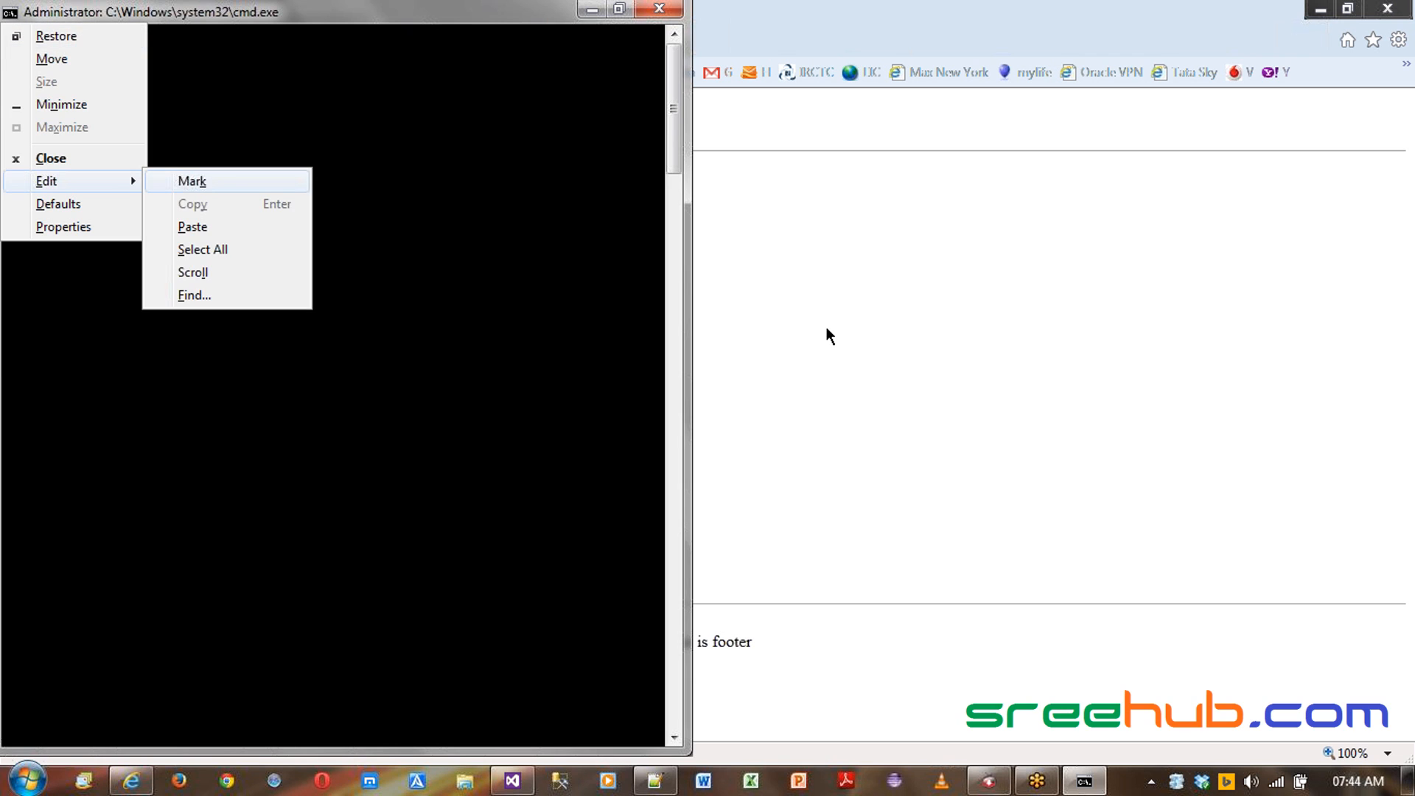
key("k")
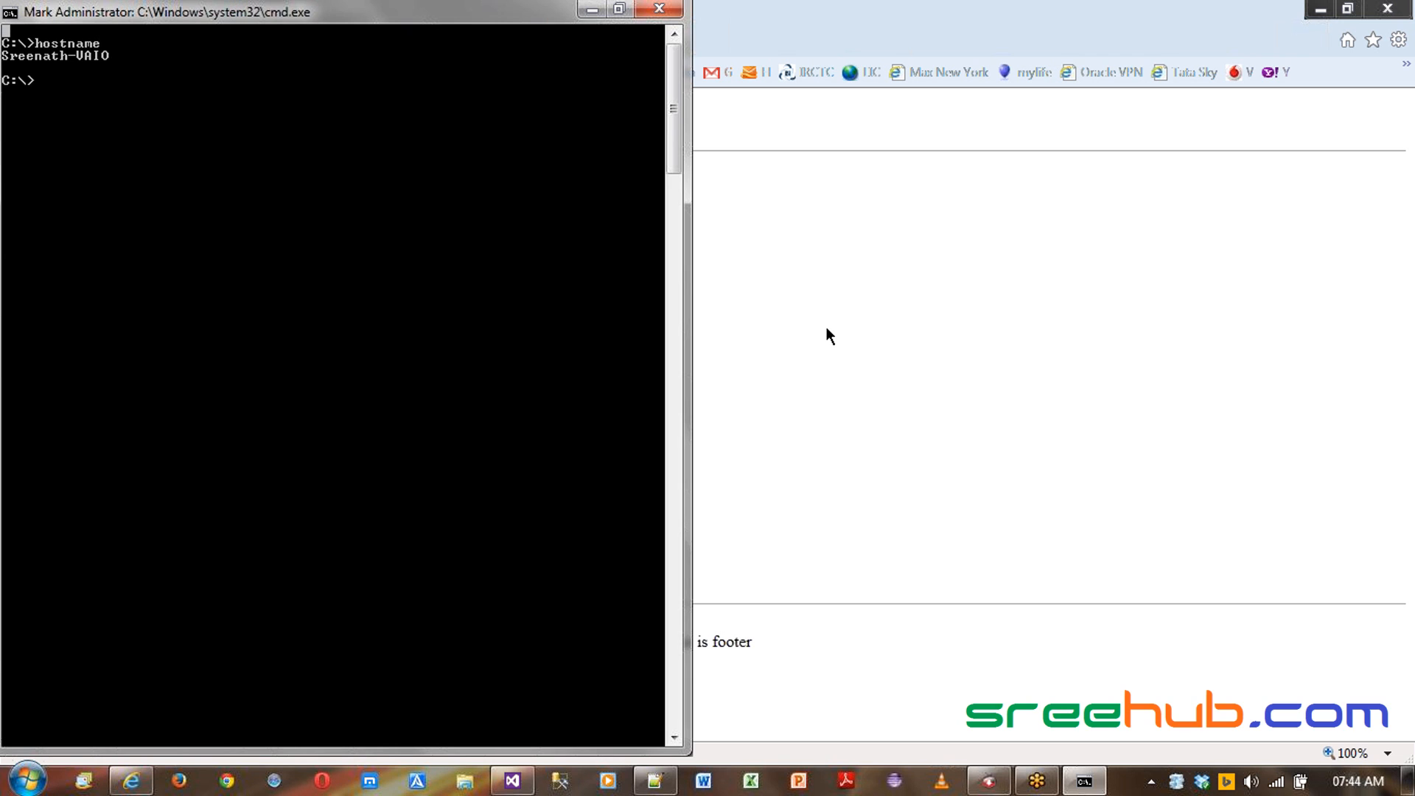
left_click(108, 58)
left_click_drag(42, 65, 2, 65)
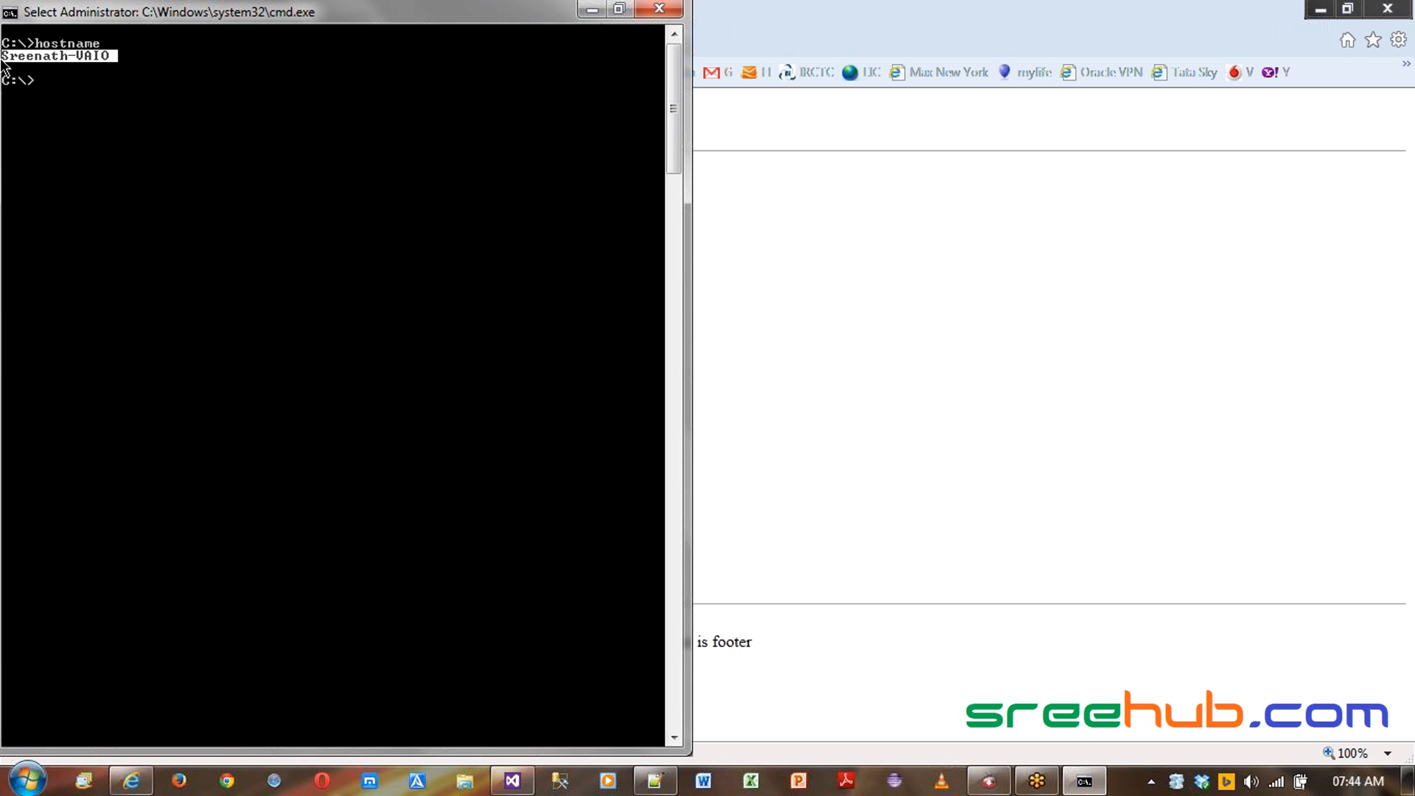
key("Return")
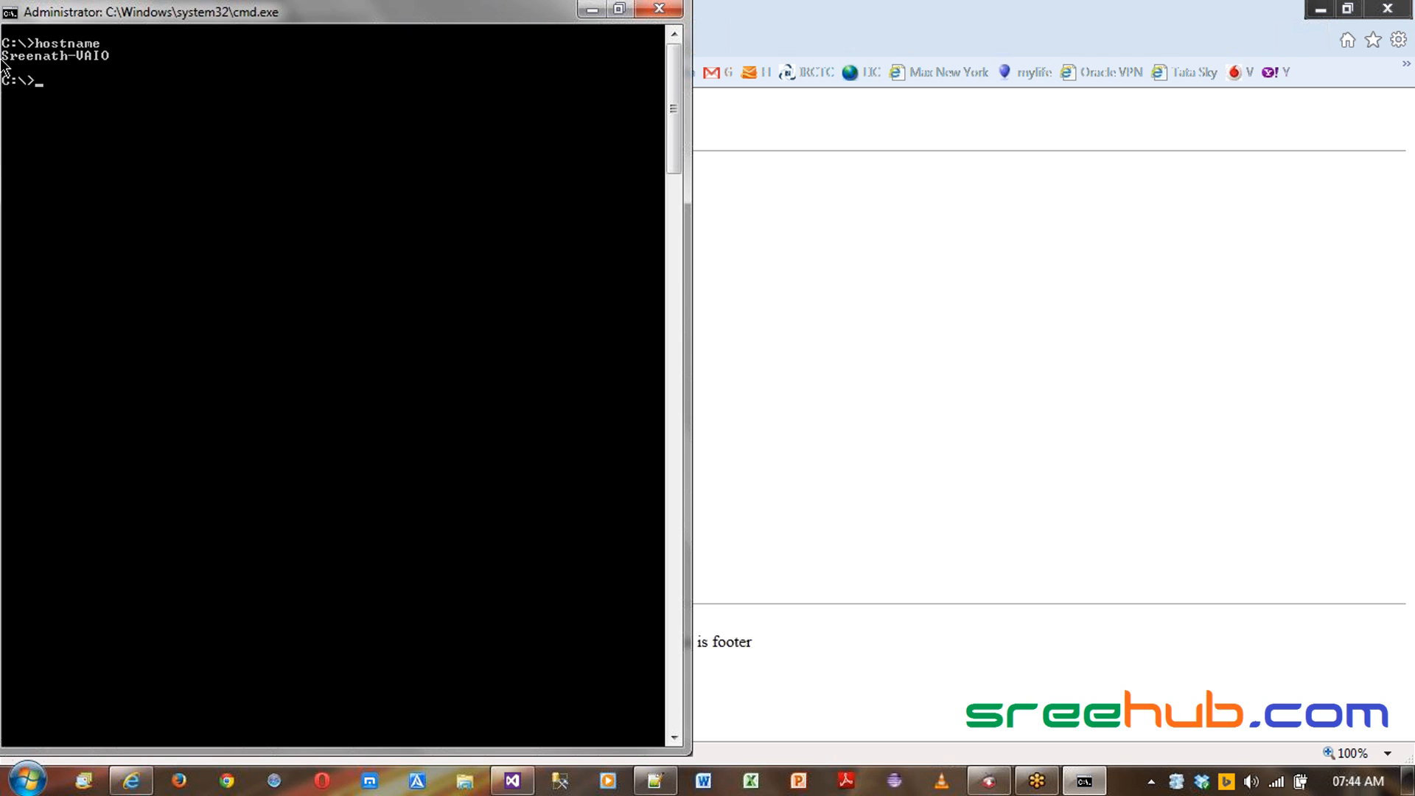
- Replace localhost in the browser address with the copied computer name and load the page
key("alt+Tab")
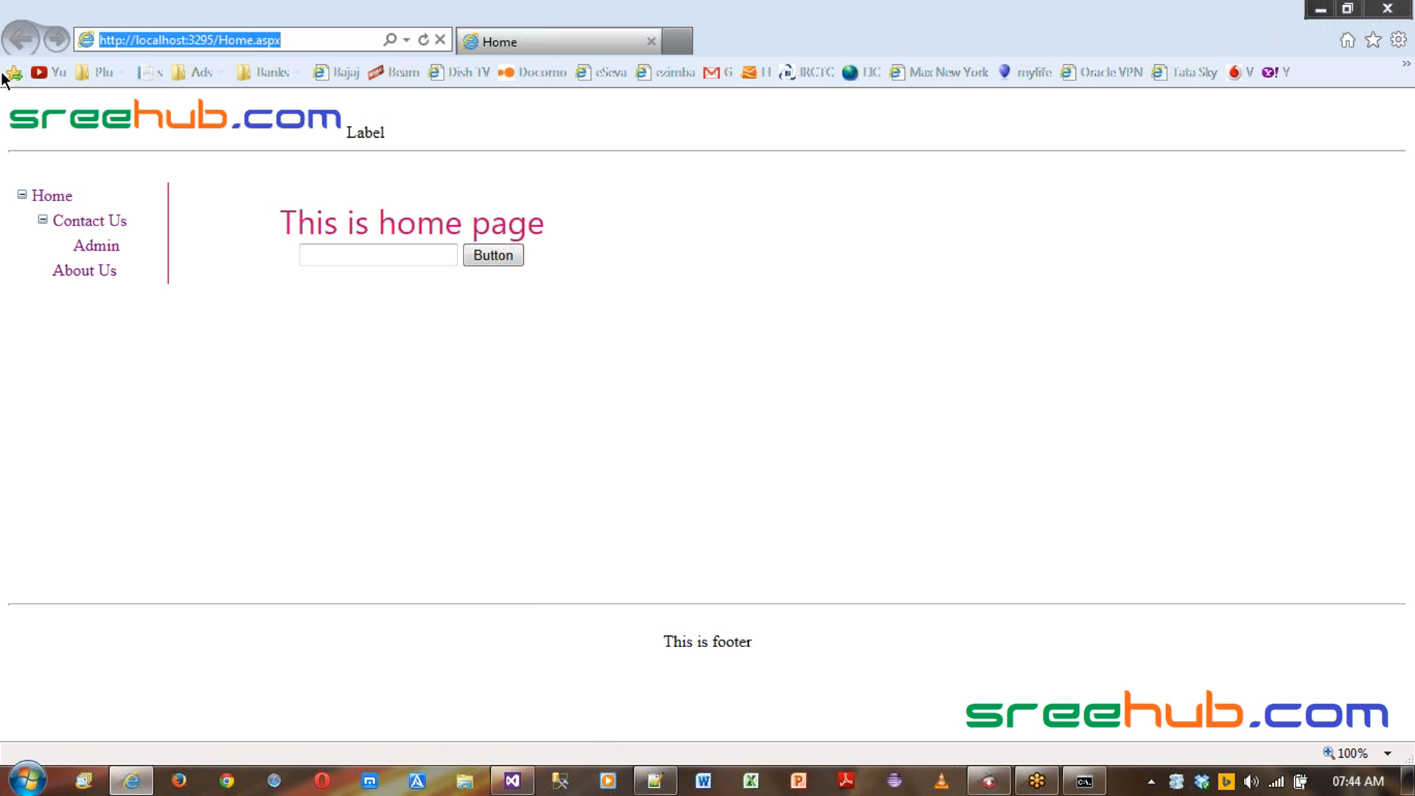
double_click(160, 40)
type("sreenath-vaio")
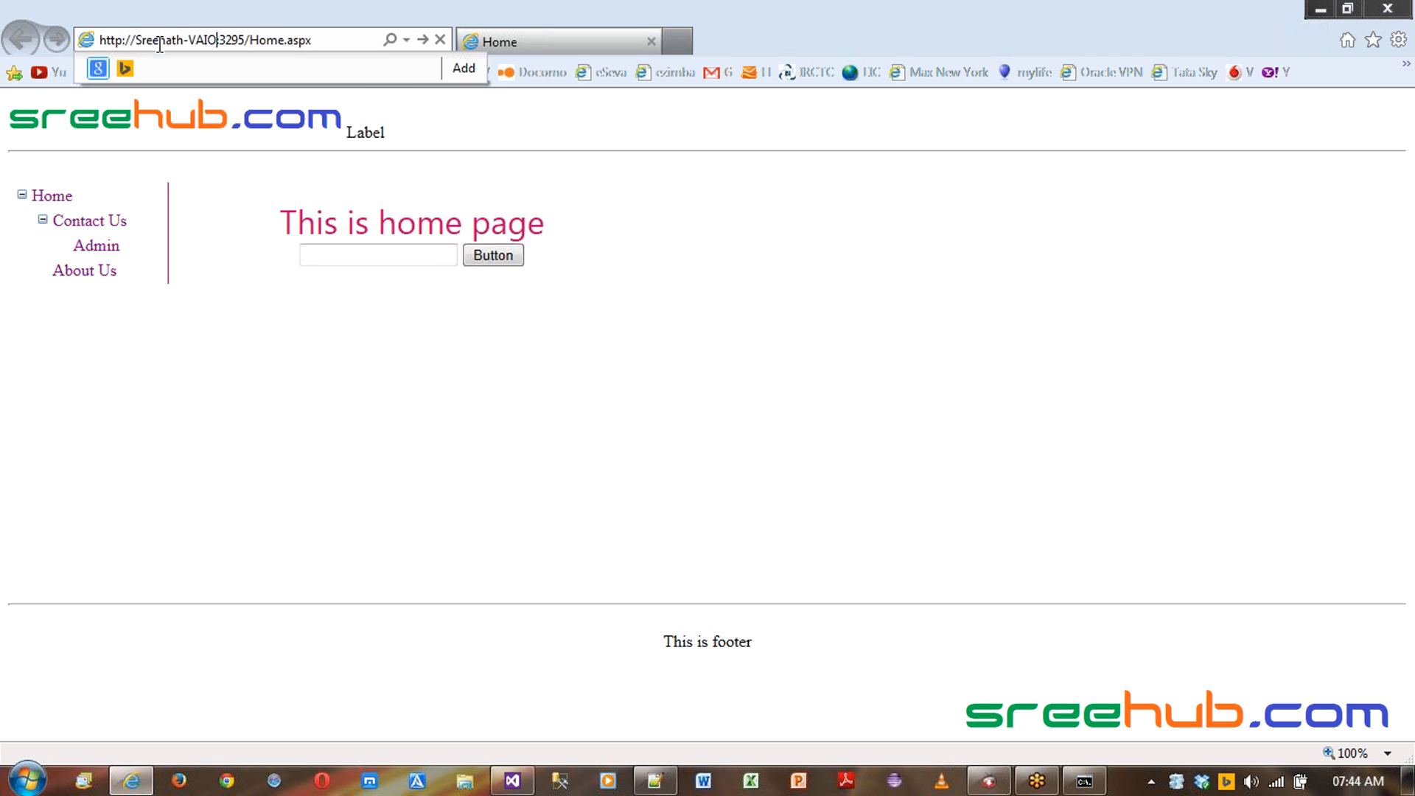
key("Return")
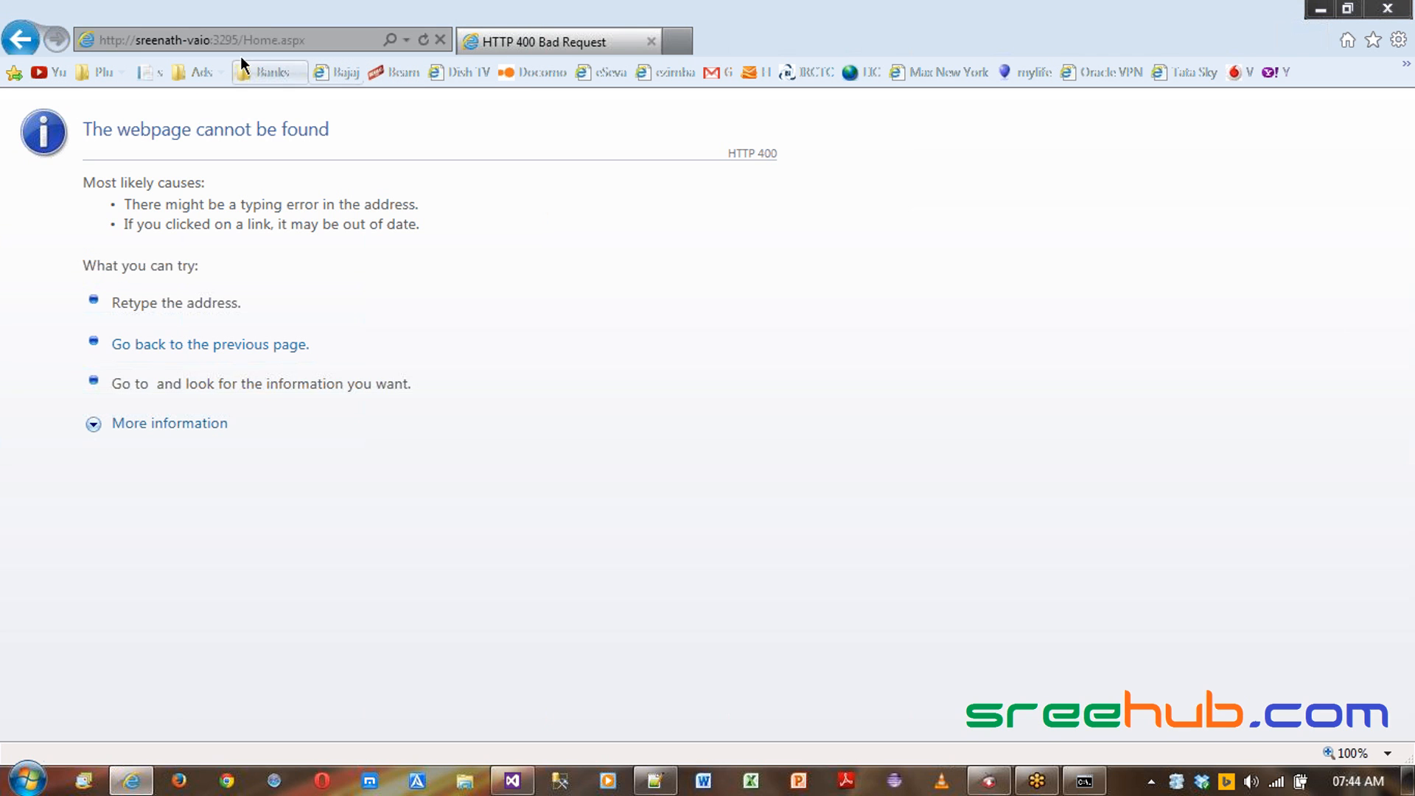
- Shorten the host name in the address to the part before the hyphen and reload
left_click(221, 40)
left_click(212, 39)
key("BackSpace")
key("BackSpace")
key("BackSpace")
key("BackSpace")
key("BackSpace")
key("BackSpace")
type(":")
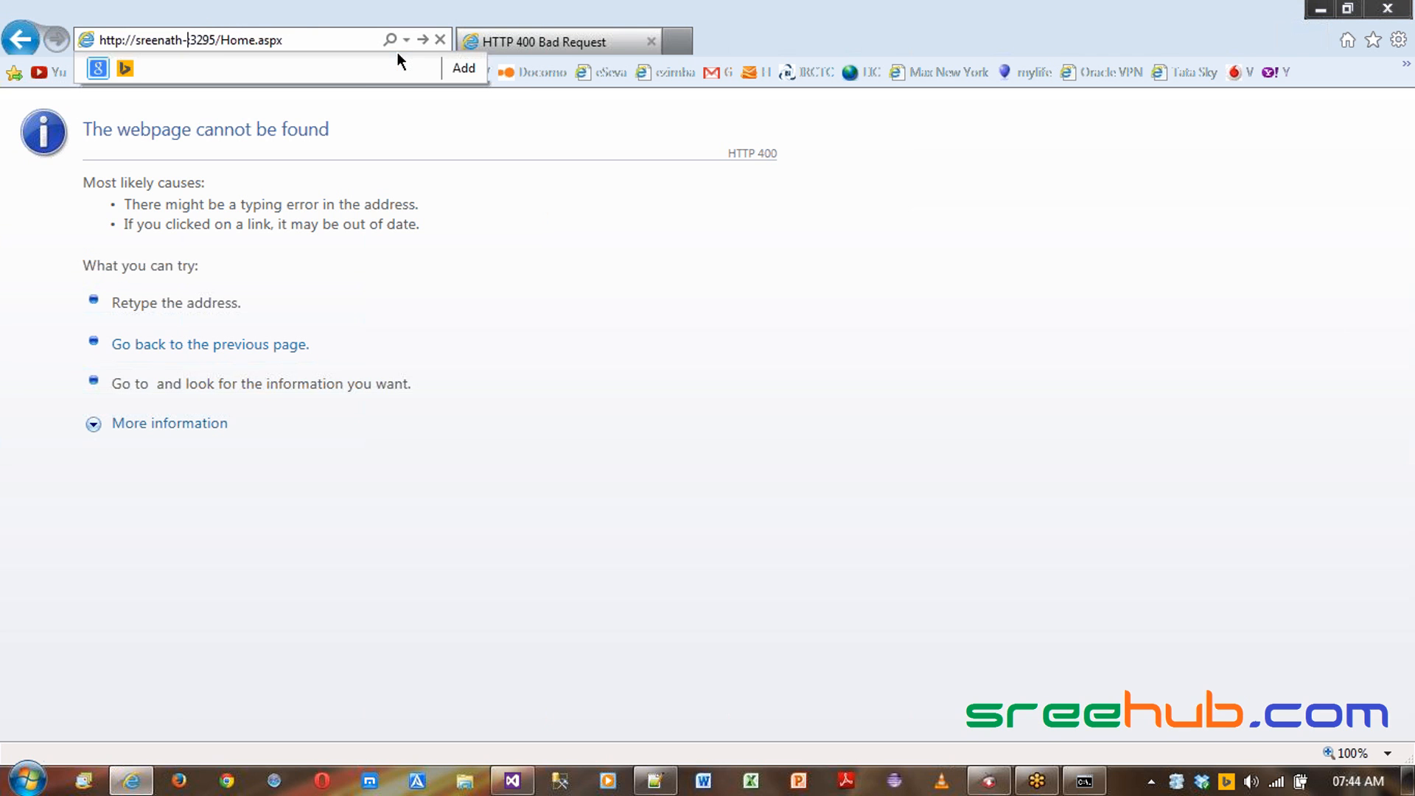
key("Return")
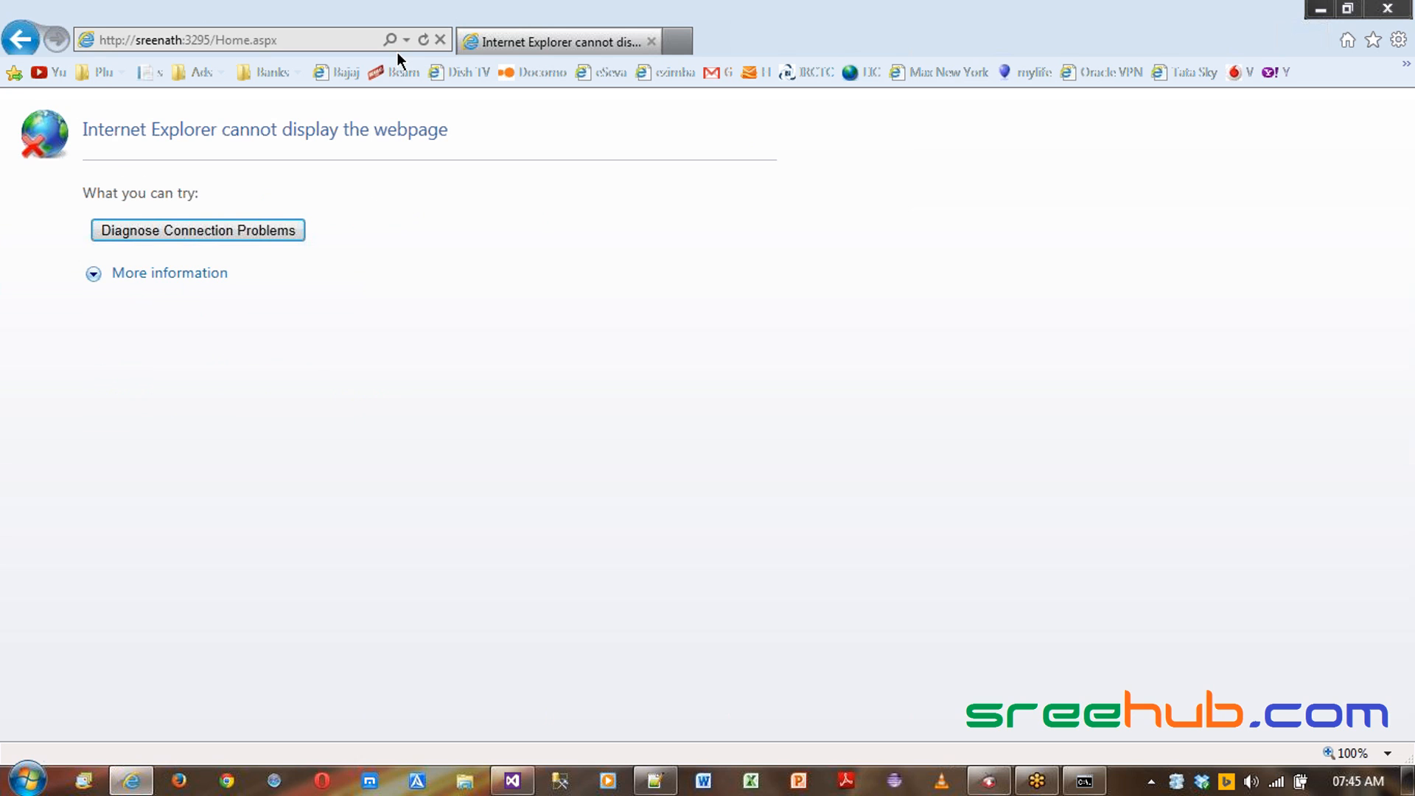
- Append -viao to the host name in the address and reload the page
left_click(397, 52)
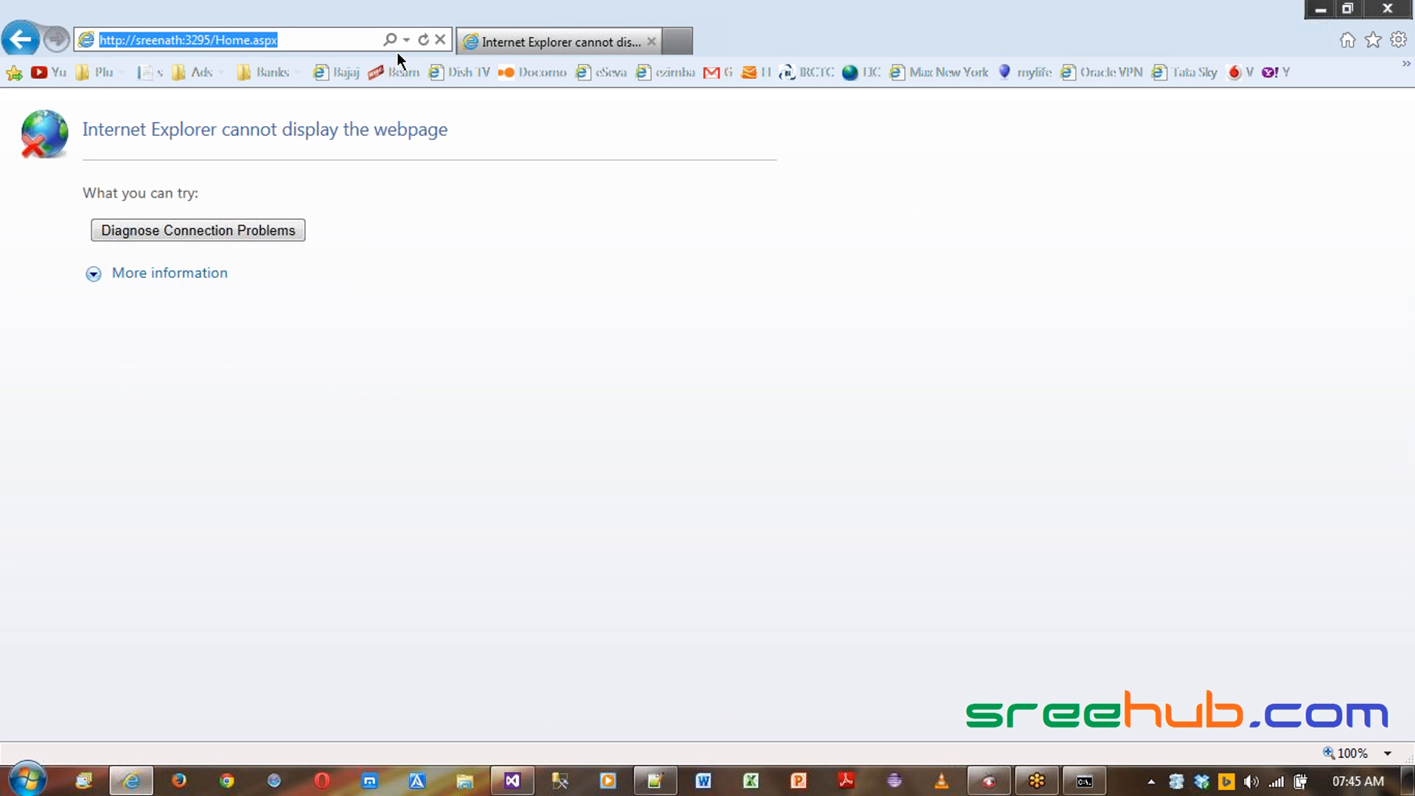
key("Home")
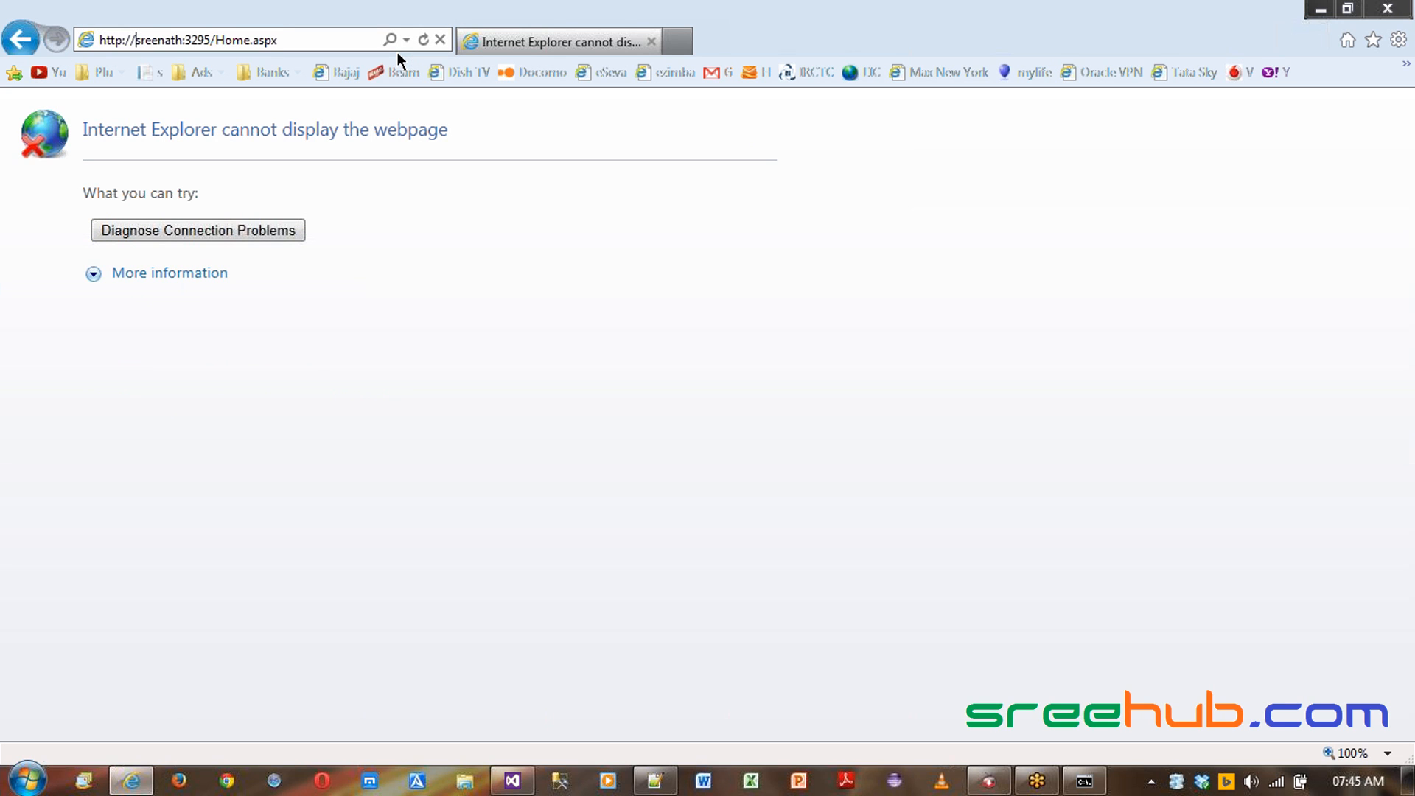
key("Right")
key("Right")
key("Right")
key("Right")
key("Right")
key("Right")
key("Right")
key("Right")
type("-viso")
key("BackSpace")
key("BackSpace")
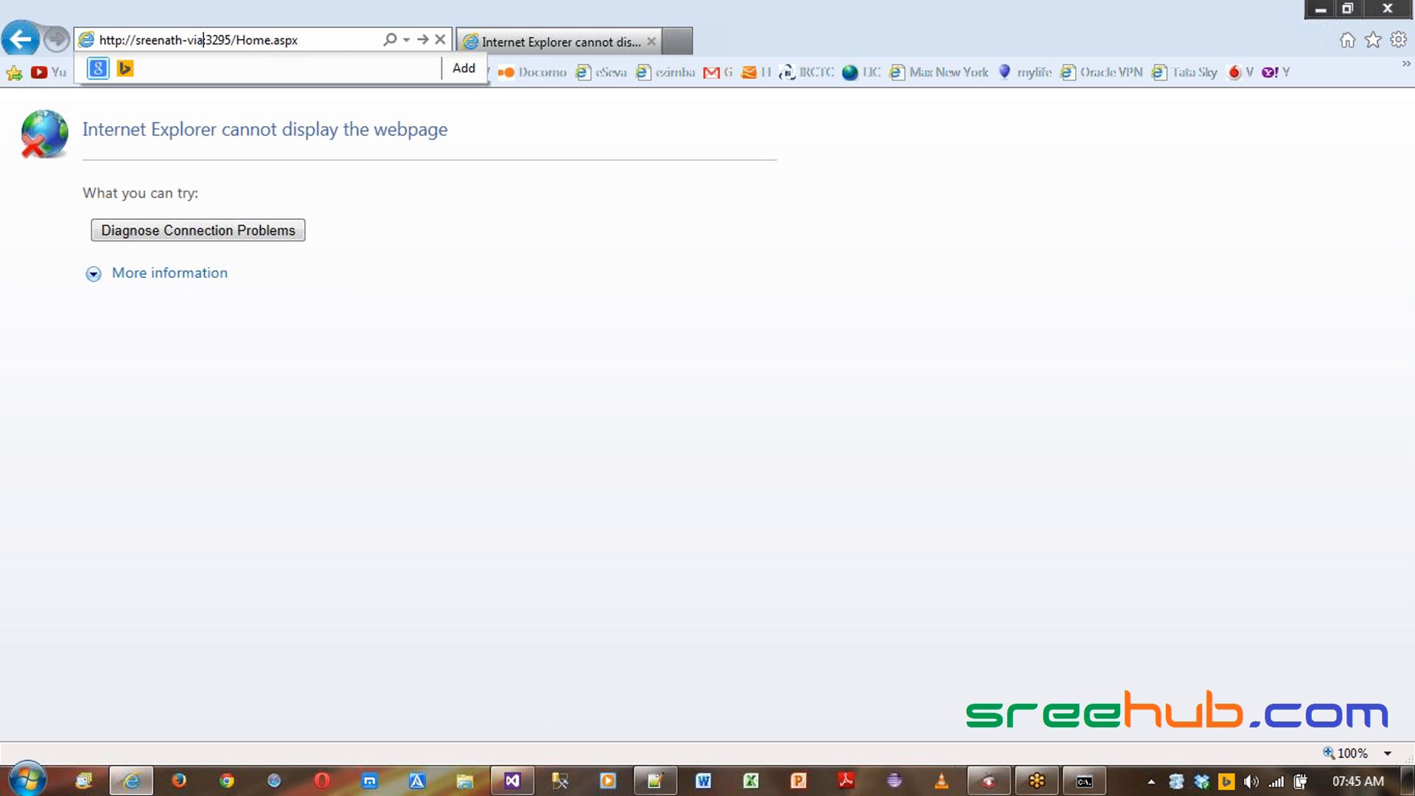
type("ao")
key("Return")
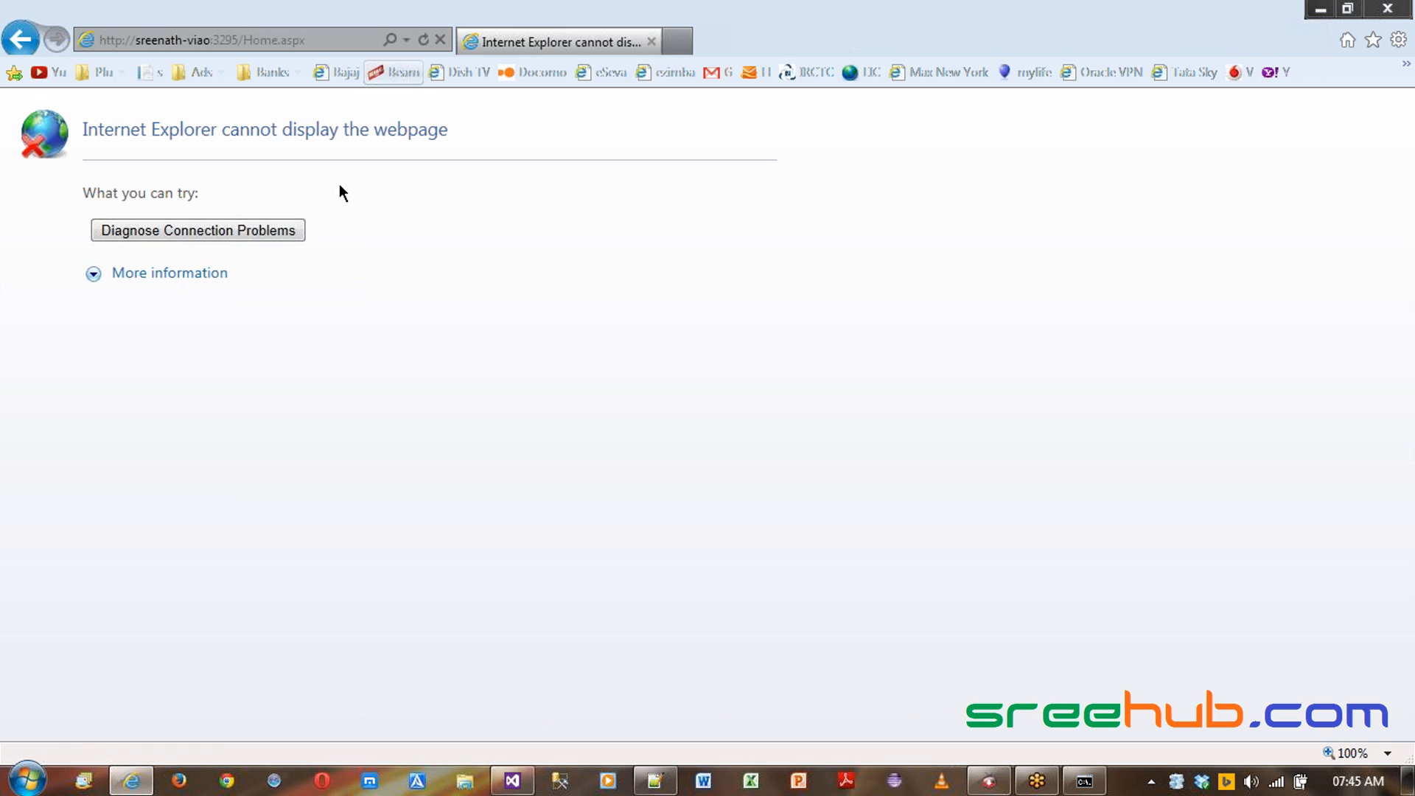
- Switch to the console and run ipconfig
key("alt+Tab")
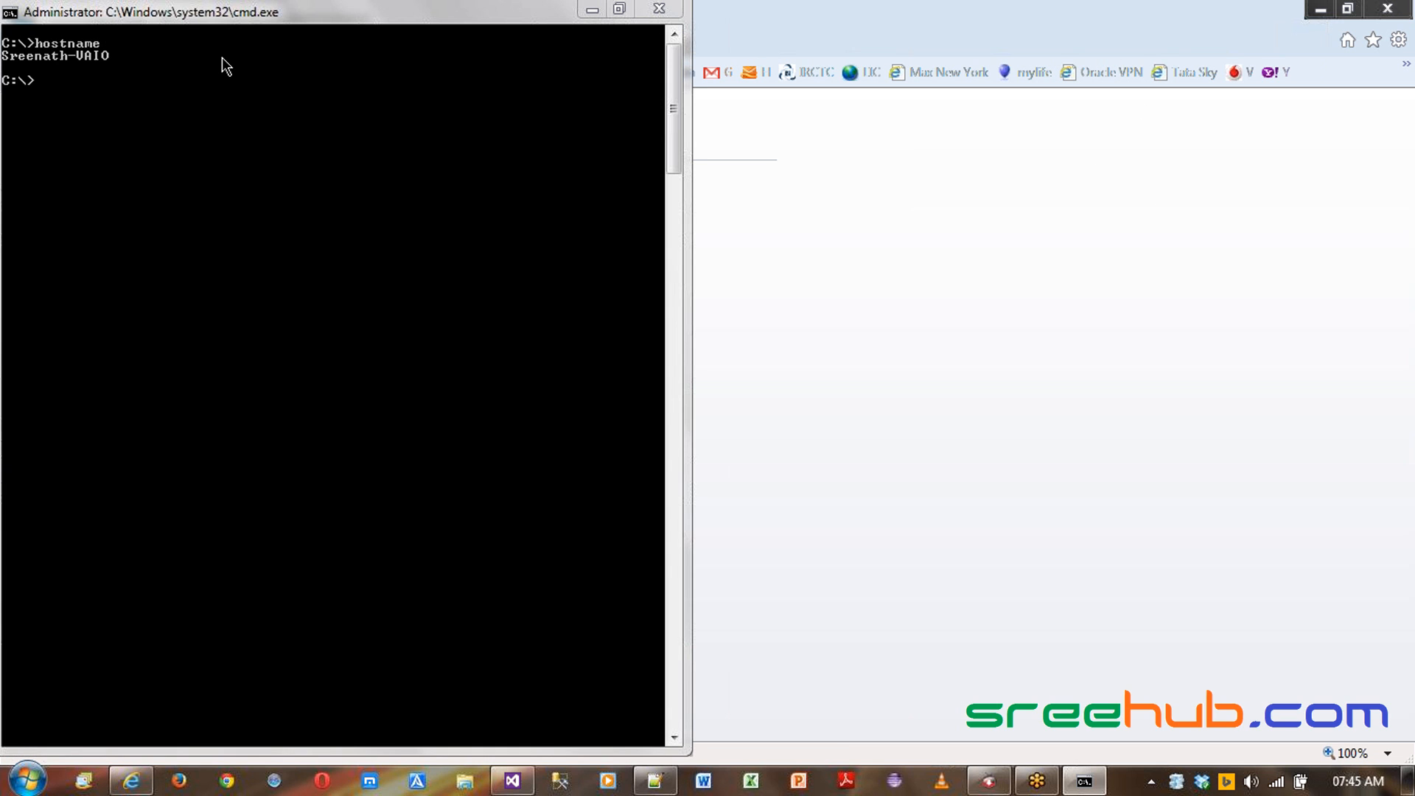
left_click(83, 87)
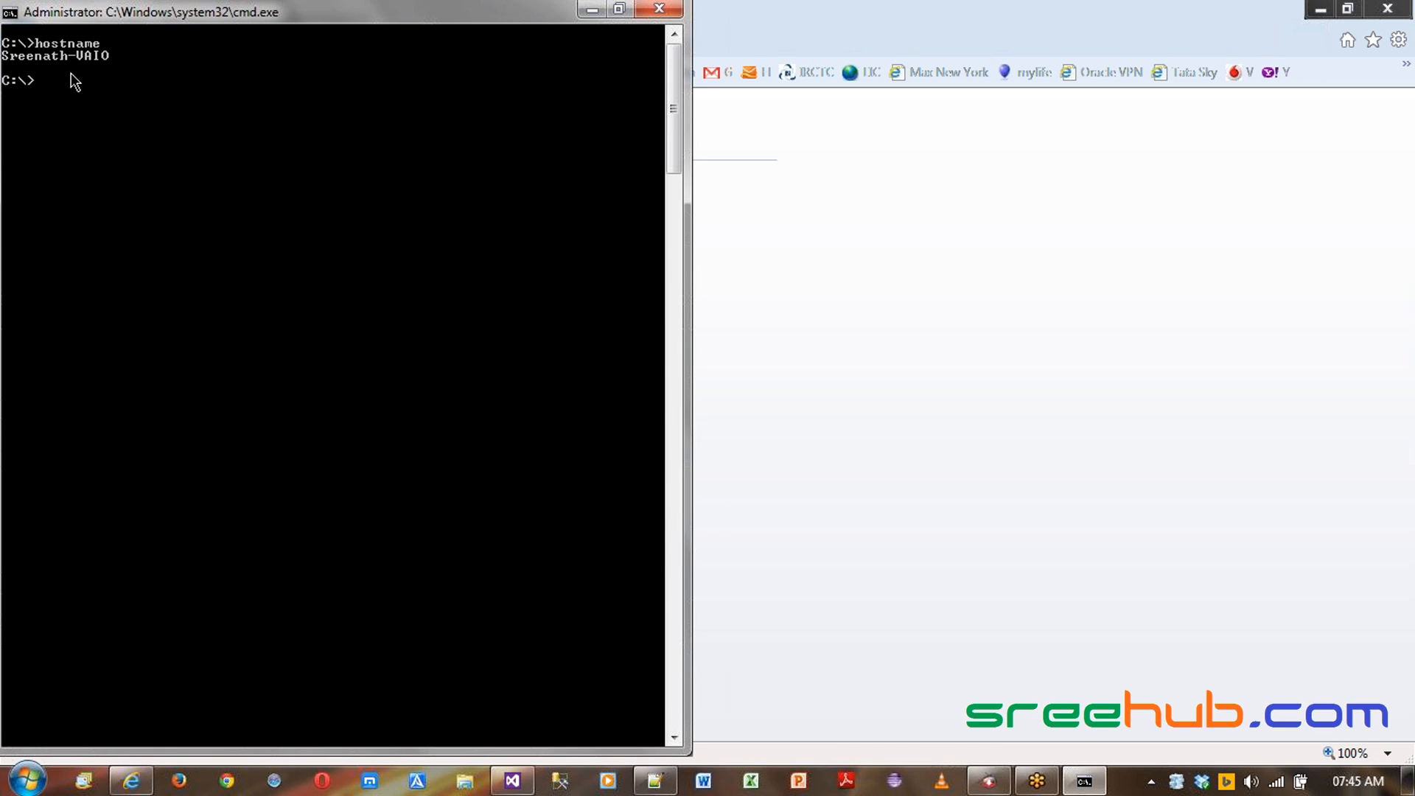
type("ipconfig")
key("Return")
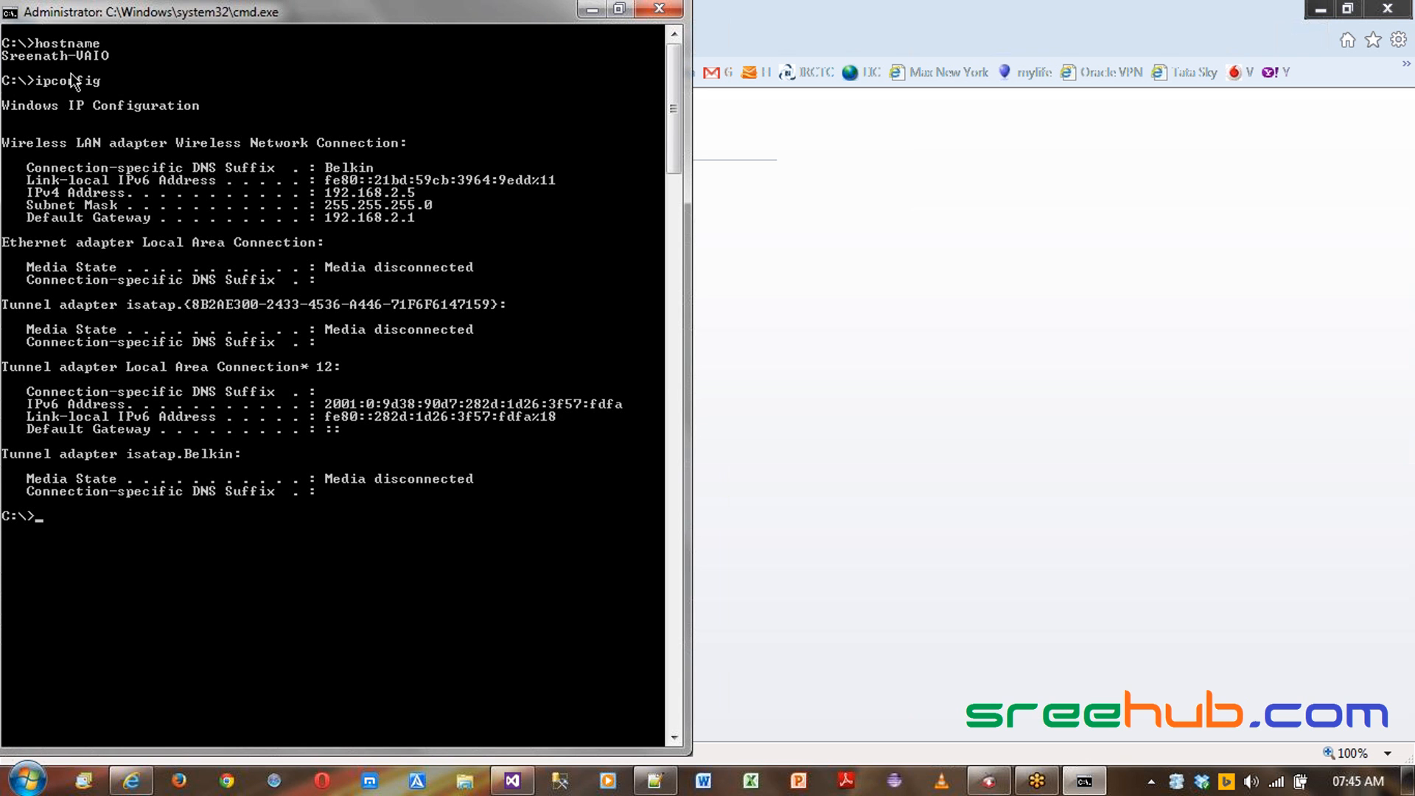
- Copy the IPv4 address 192.168.2.5 from the ipconfig output in the console
key("alt+space")
key("e")
key("k")
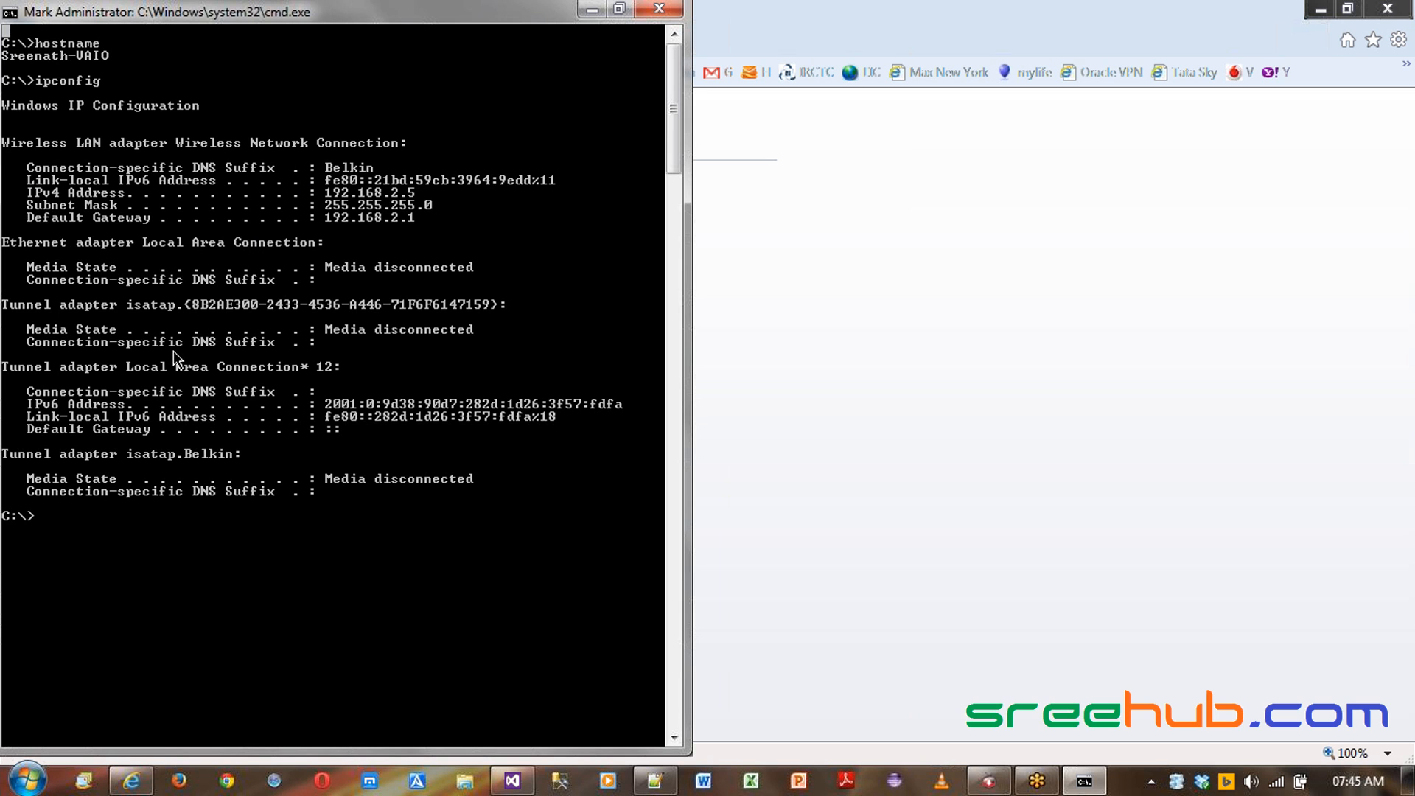
left_click_drag(326, 193, 413, 193)
key("ctrl+c")
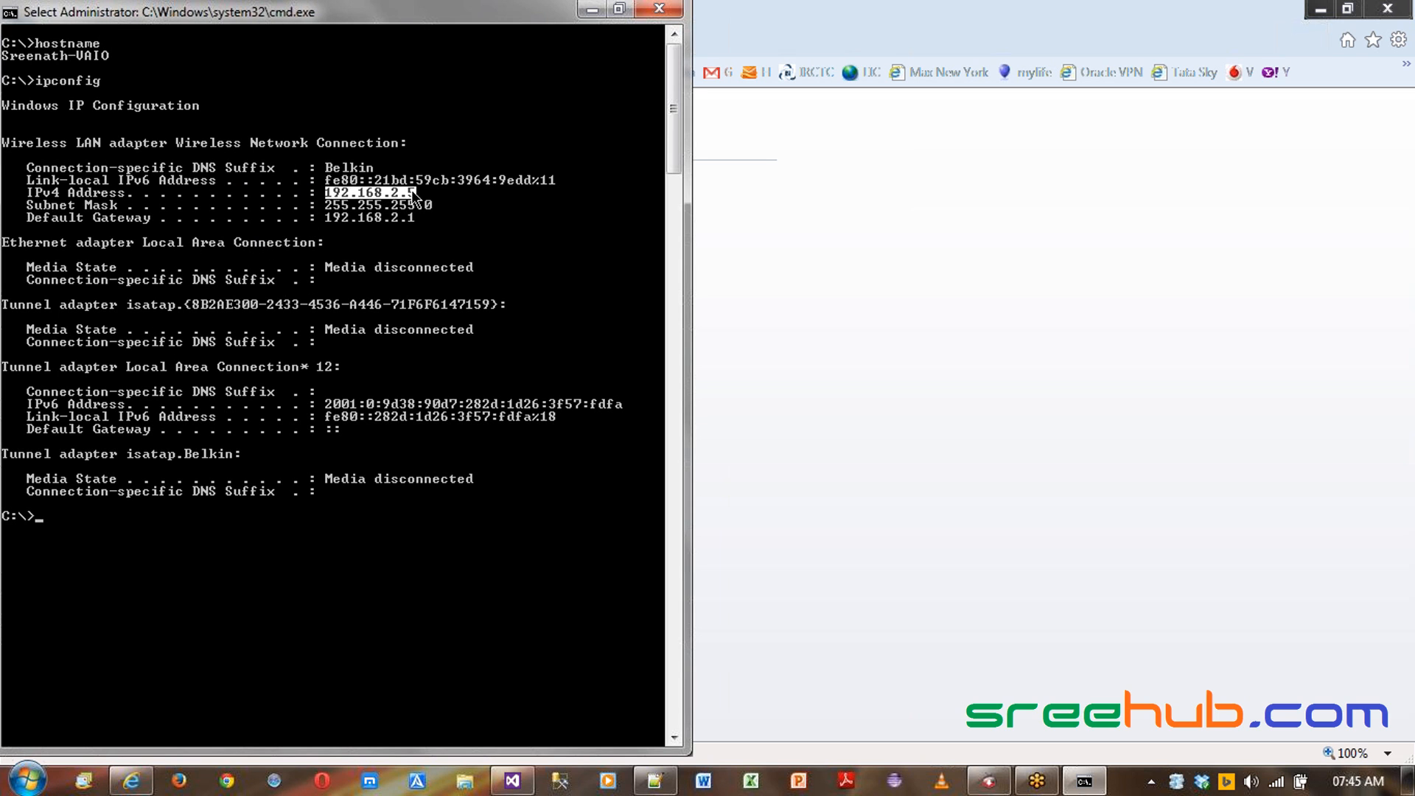
key("Return")
- Replace the host name in the browser address with the copied IP address and load the page
key("alt+Tab")
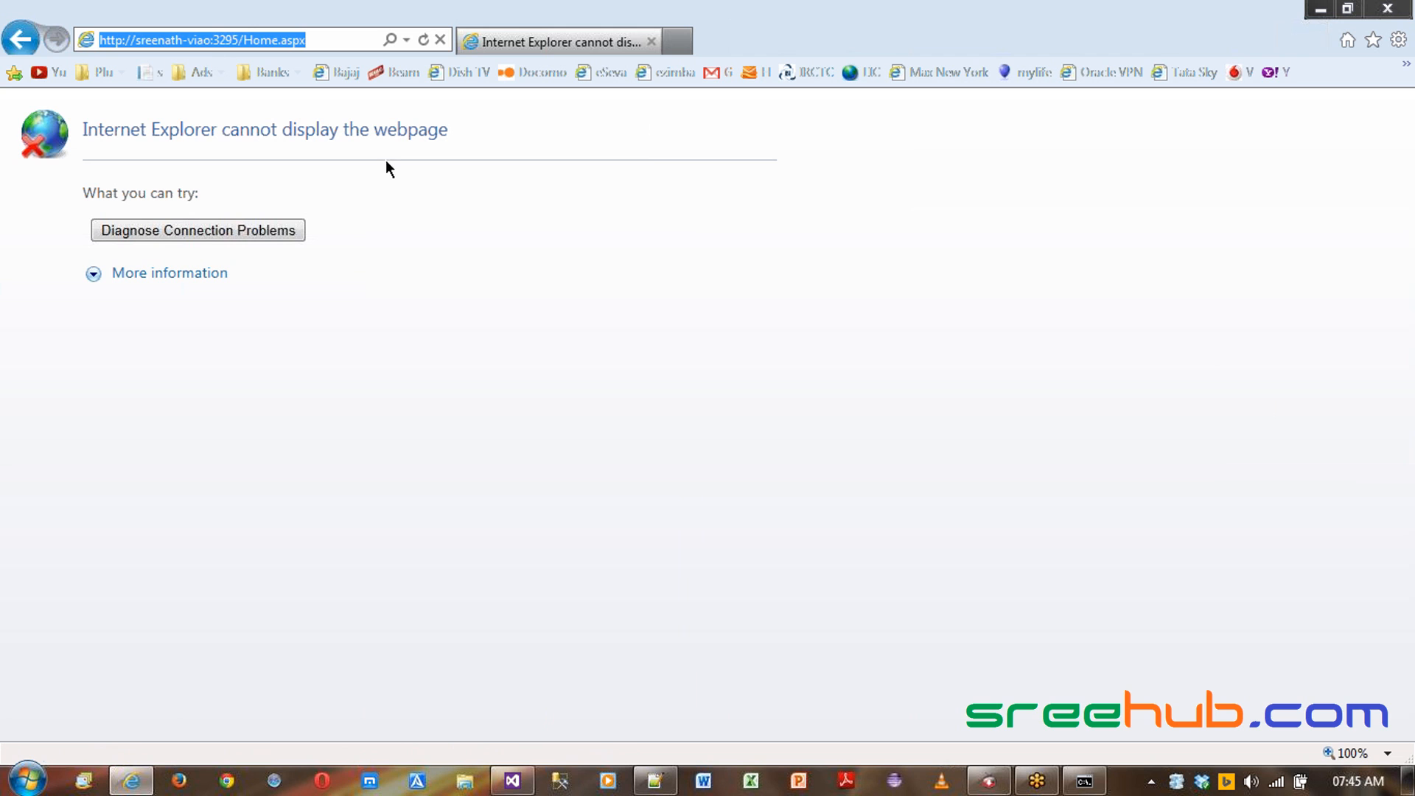
left_click(179, 39)
left_click_drag(135, 39, 208, 39)
key("BackSpace")
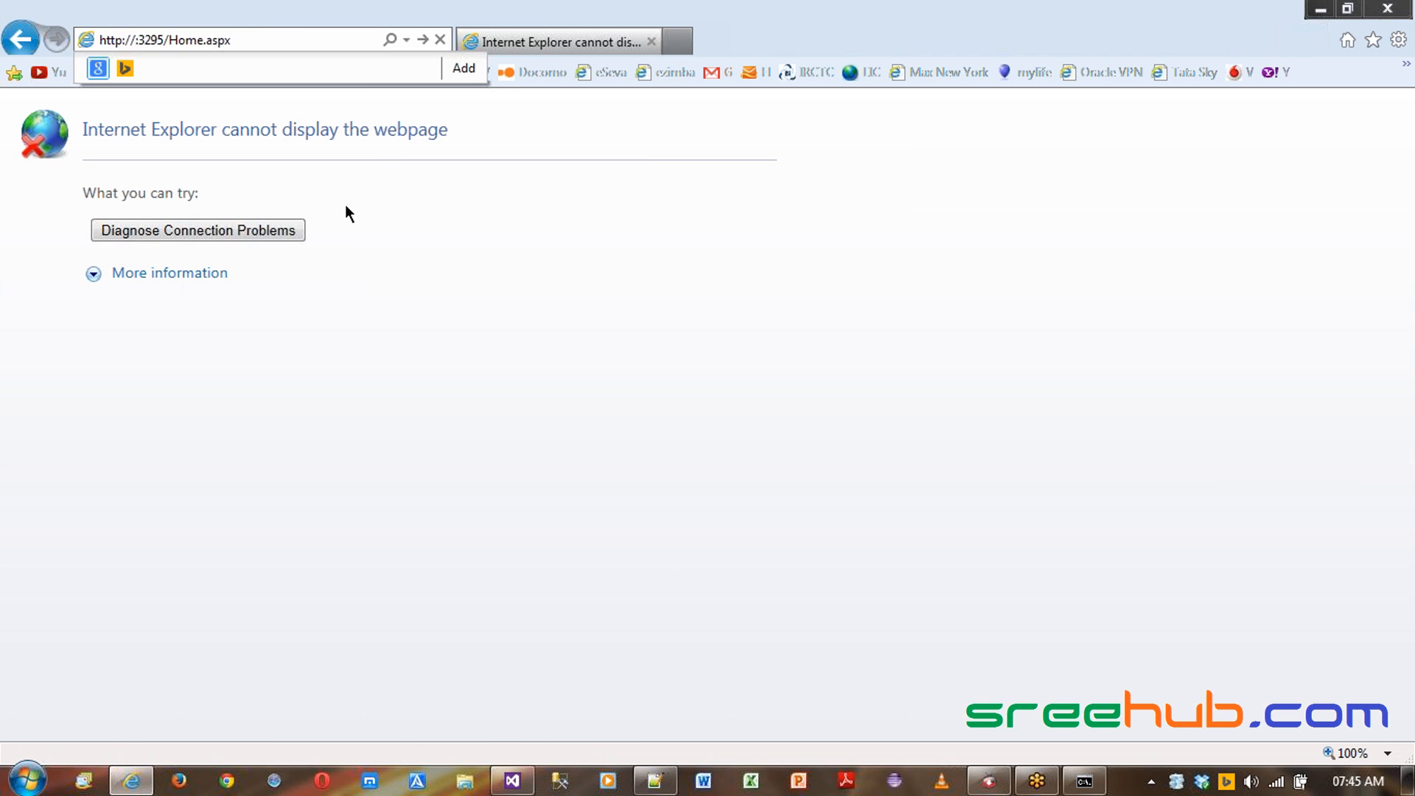
key("ctrl+v")
key("Return")
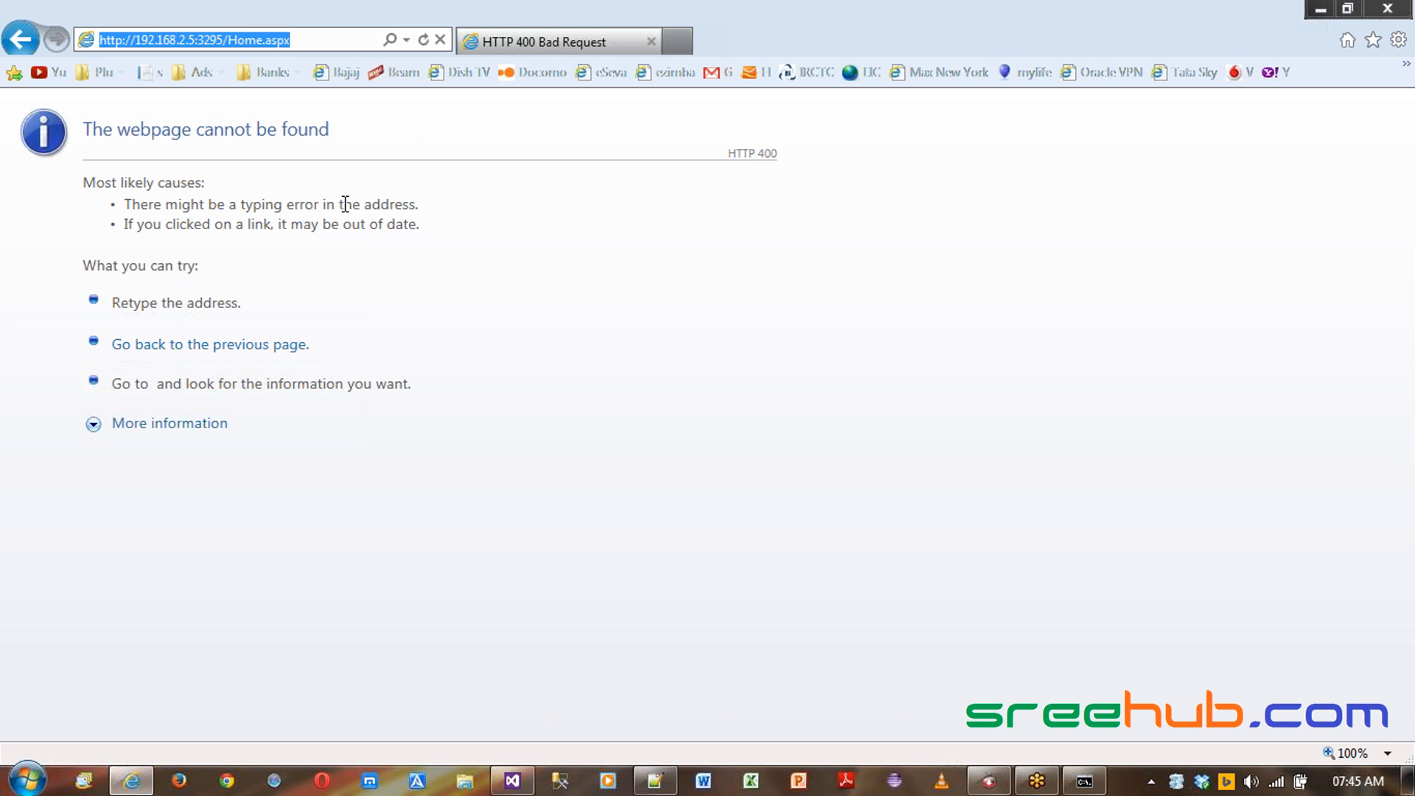
- Replace the IP address in the browser address with localhost and reload the page
key("alt+d")
key("Home")
key("ctrl+Right")
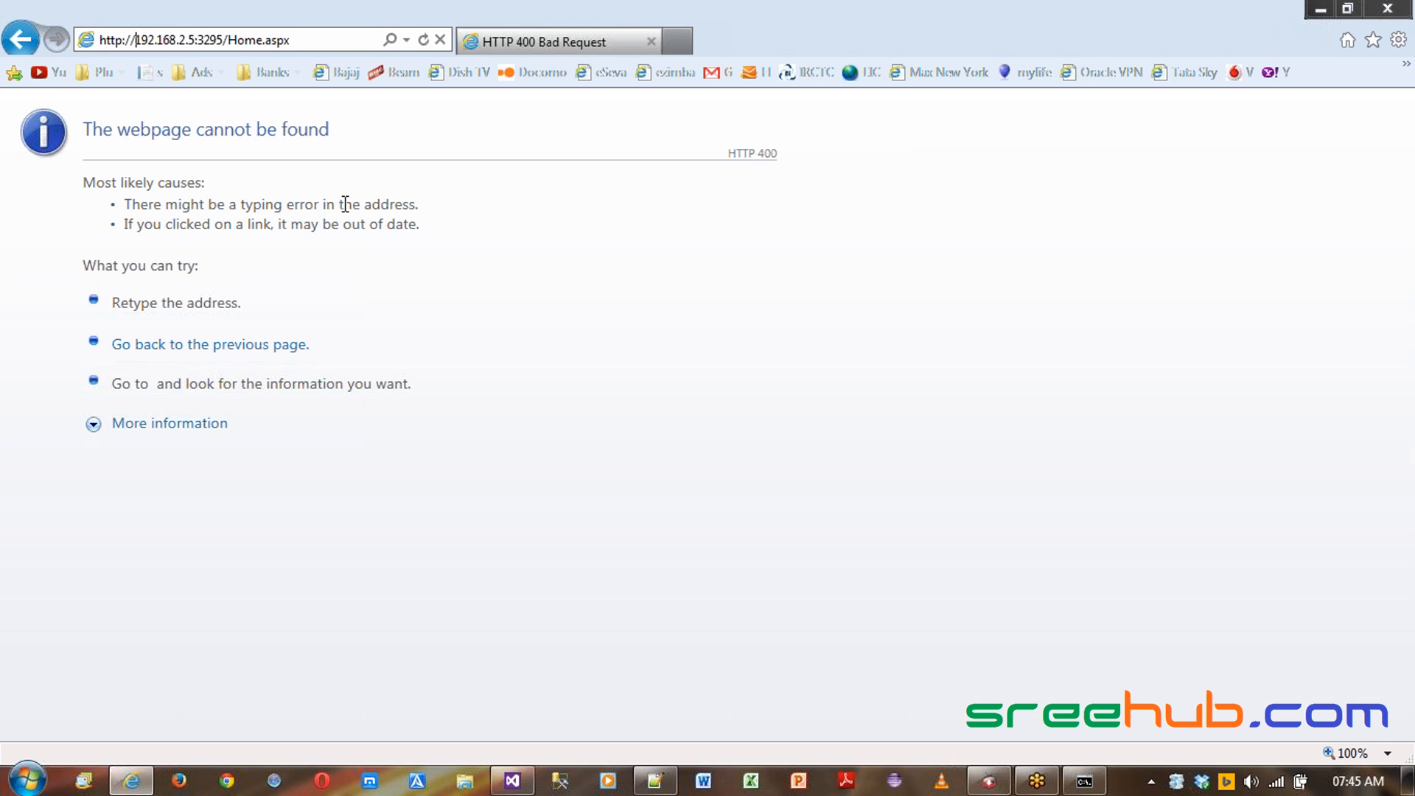
key("ctrl+shift+Right")
key("ctrl+shift+Right")
key("ctrl+shift+Right")
key("ctrl+shift+Right")
type("local")
type("host")
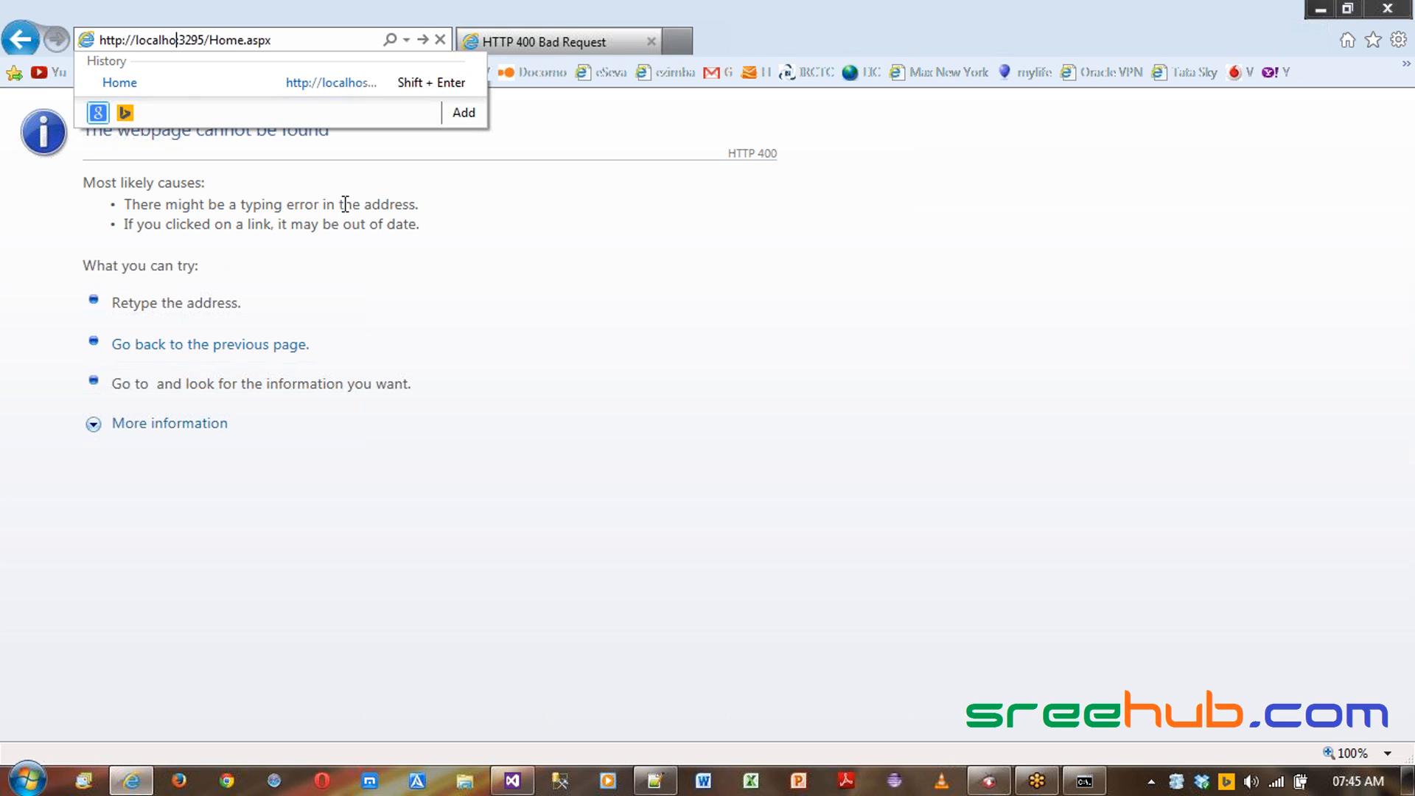
key("Return")
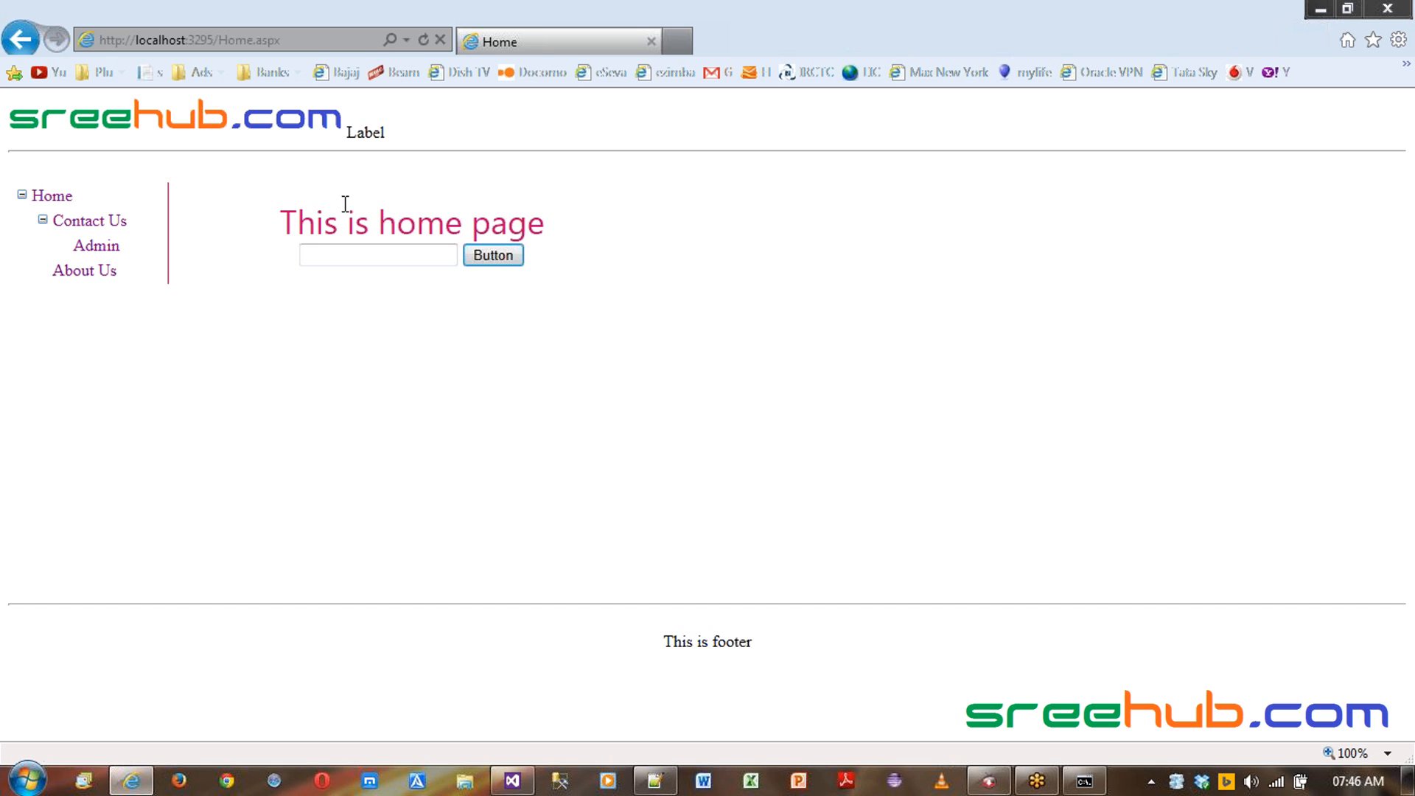
left_click(1082, 788)
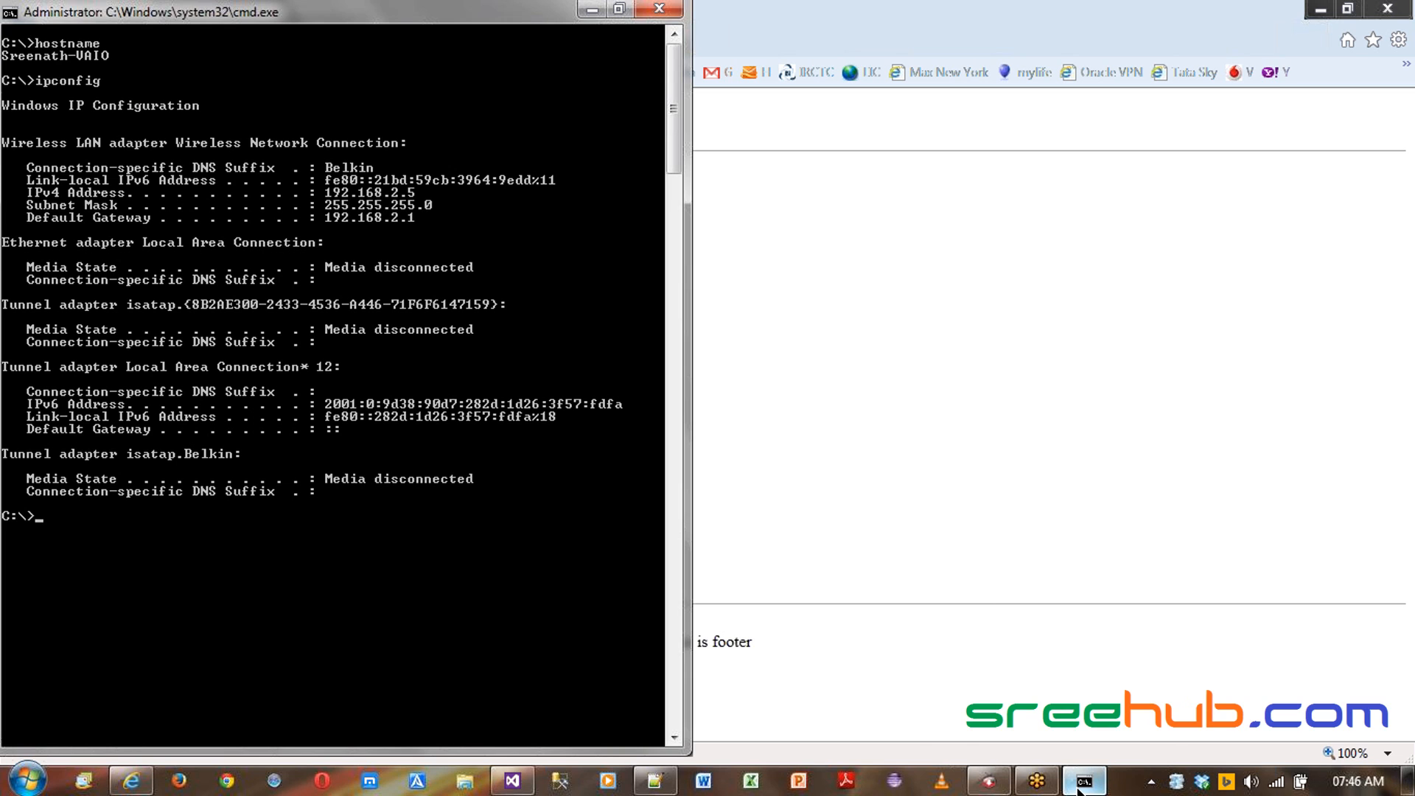
left_click(1067, 480)
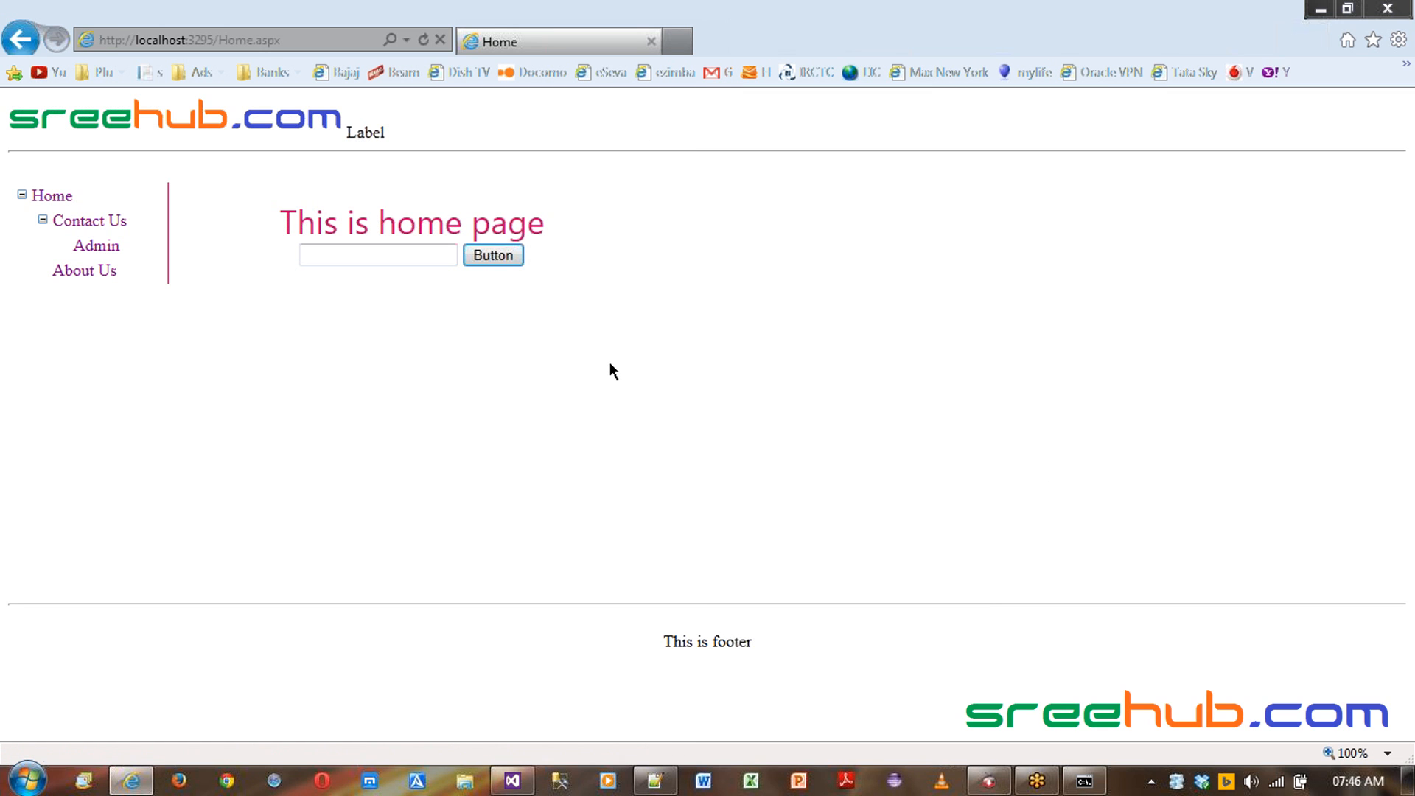
double_click(161, 39)
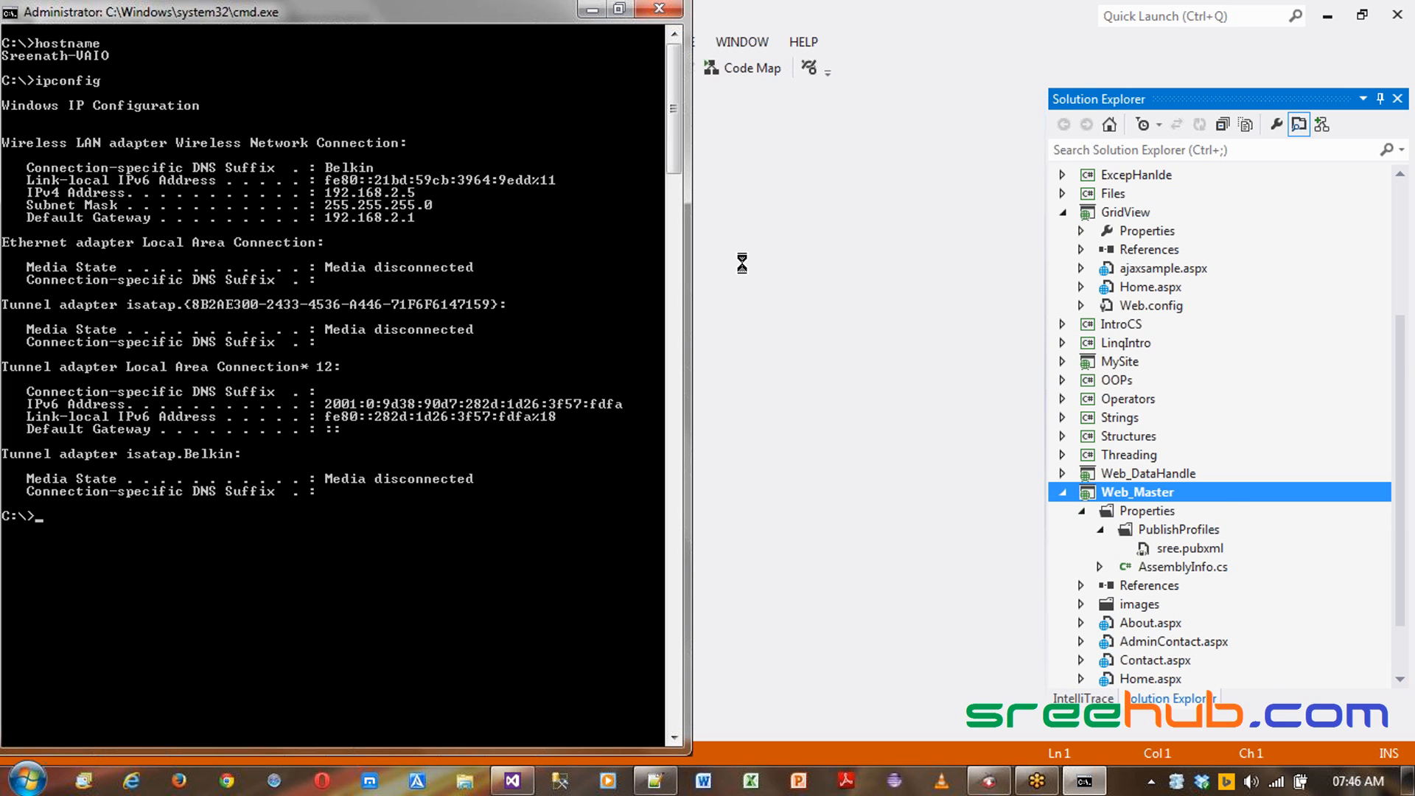
- Open the Web_Master project's properties at its Web settings and bring the server options into view
left_click(773, 322)
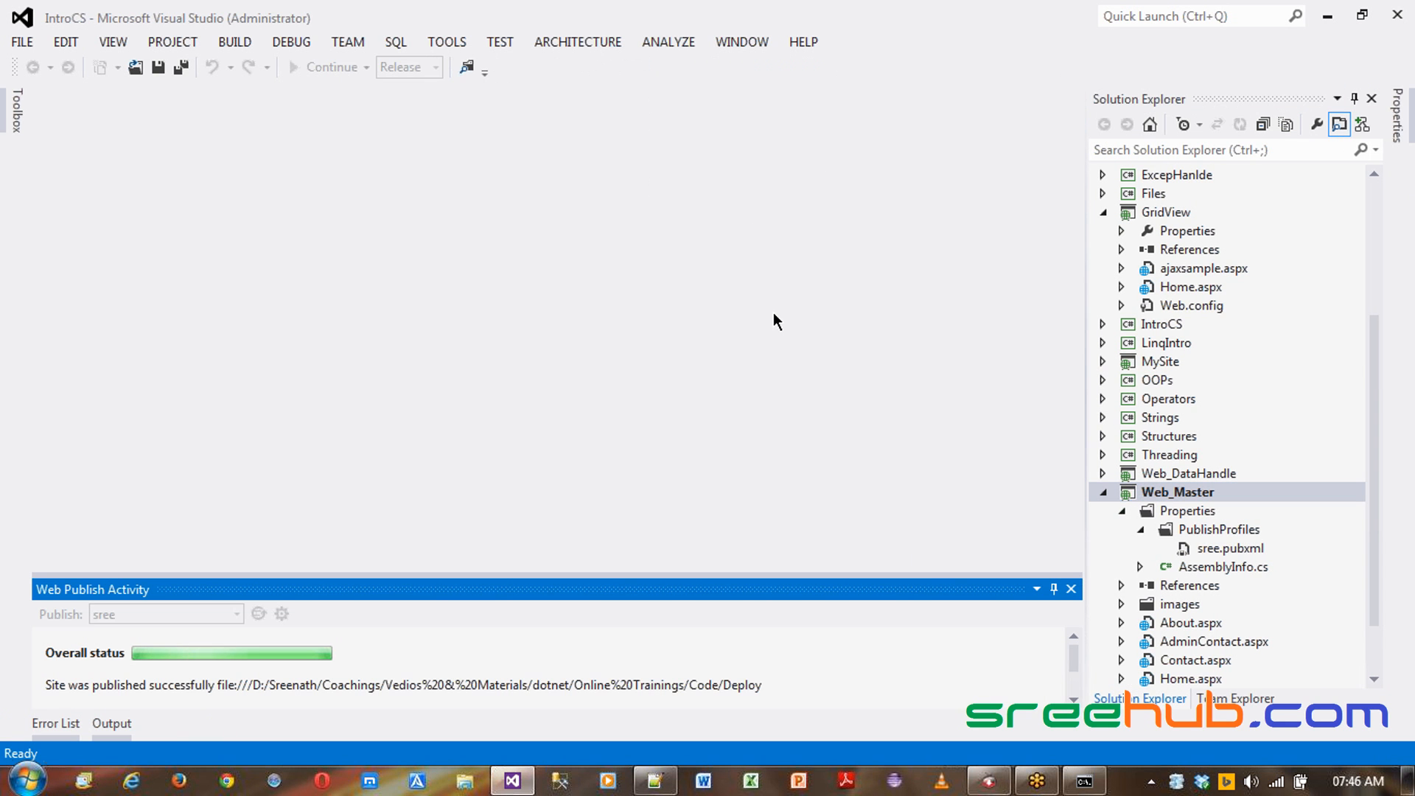
right_click(1172, 495)
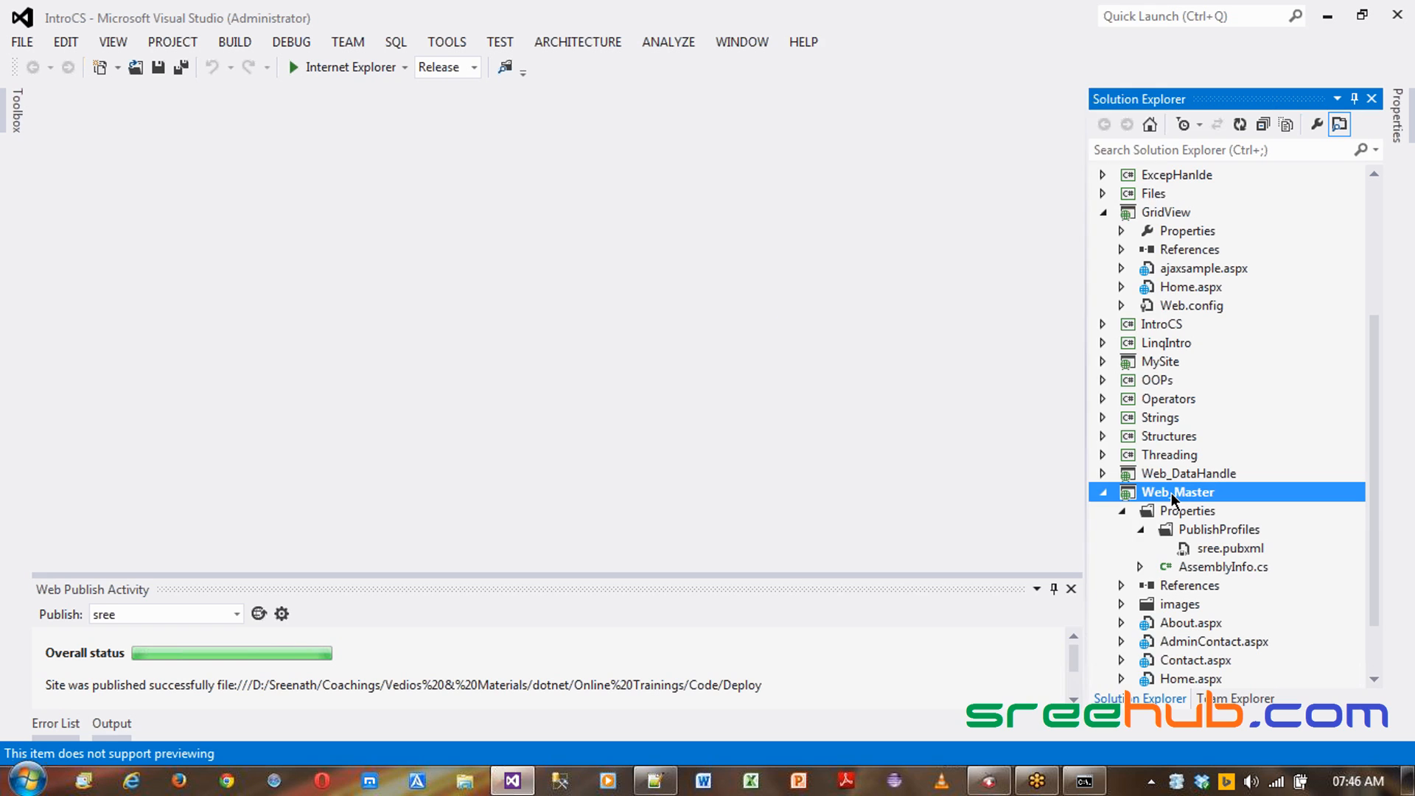
left_click(911, 709)
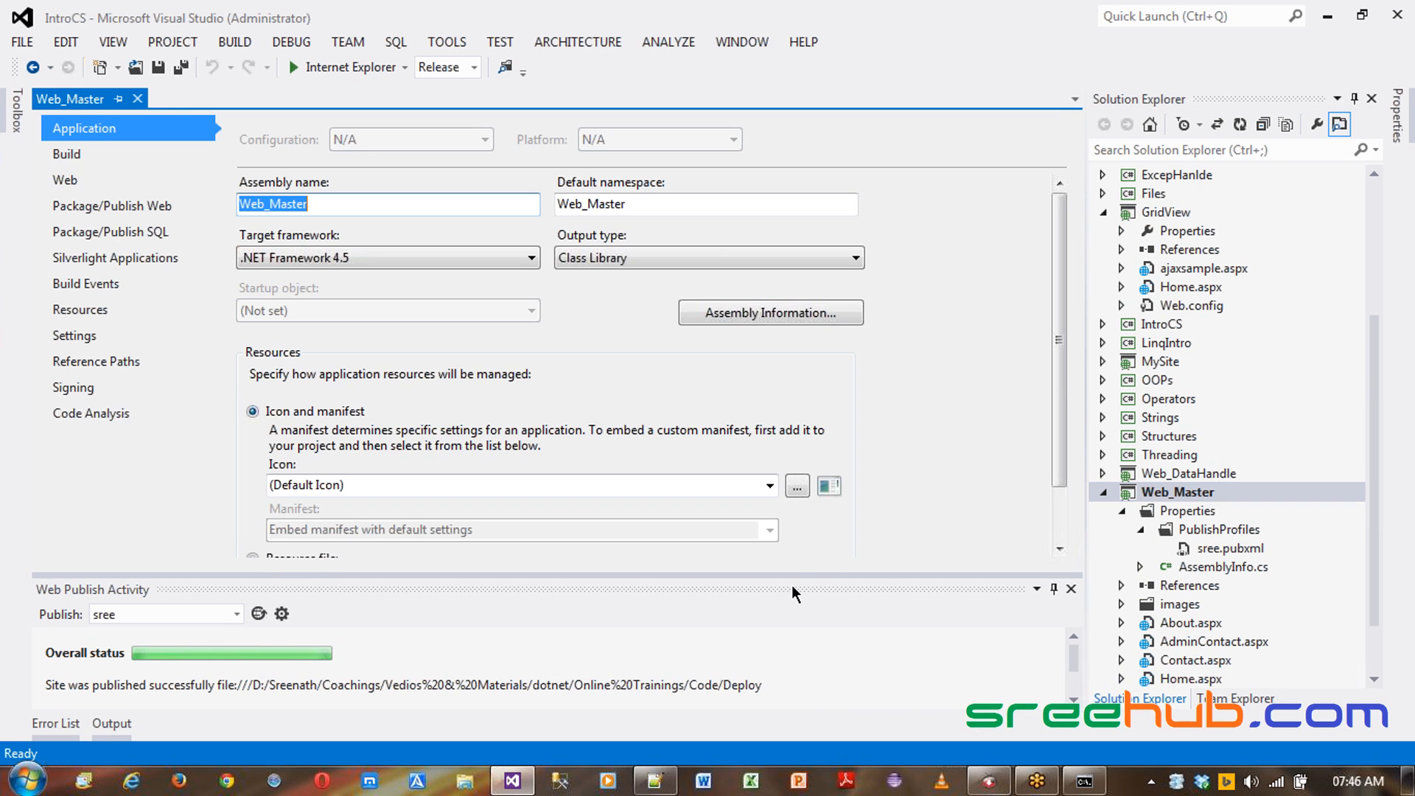
left_click(66, 181)
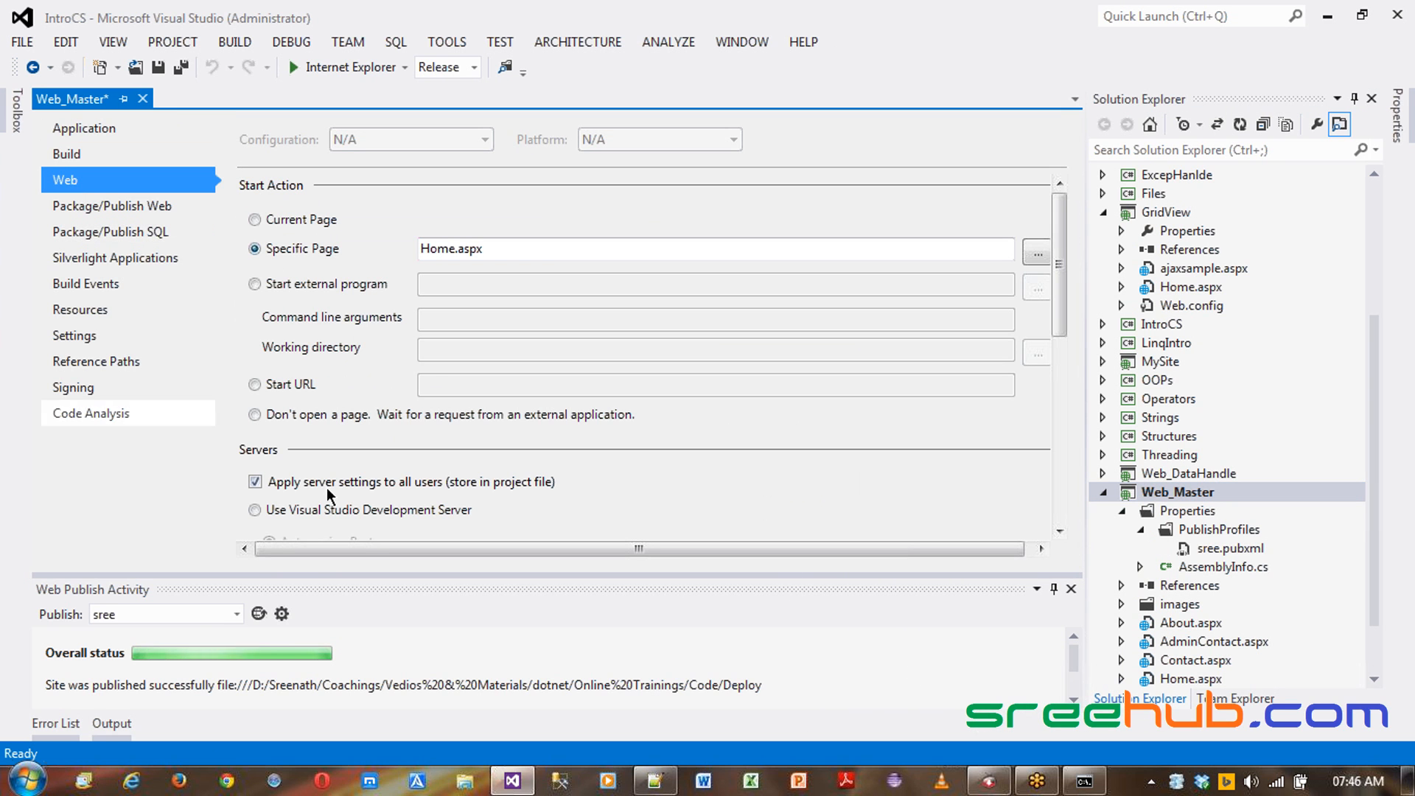
left_click(1054, 589)
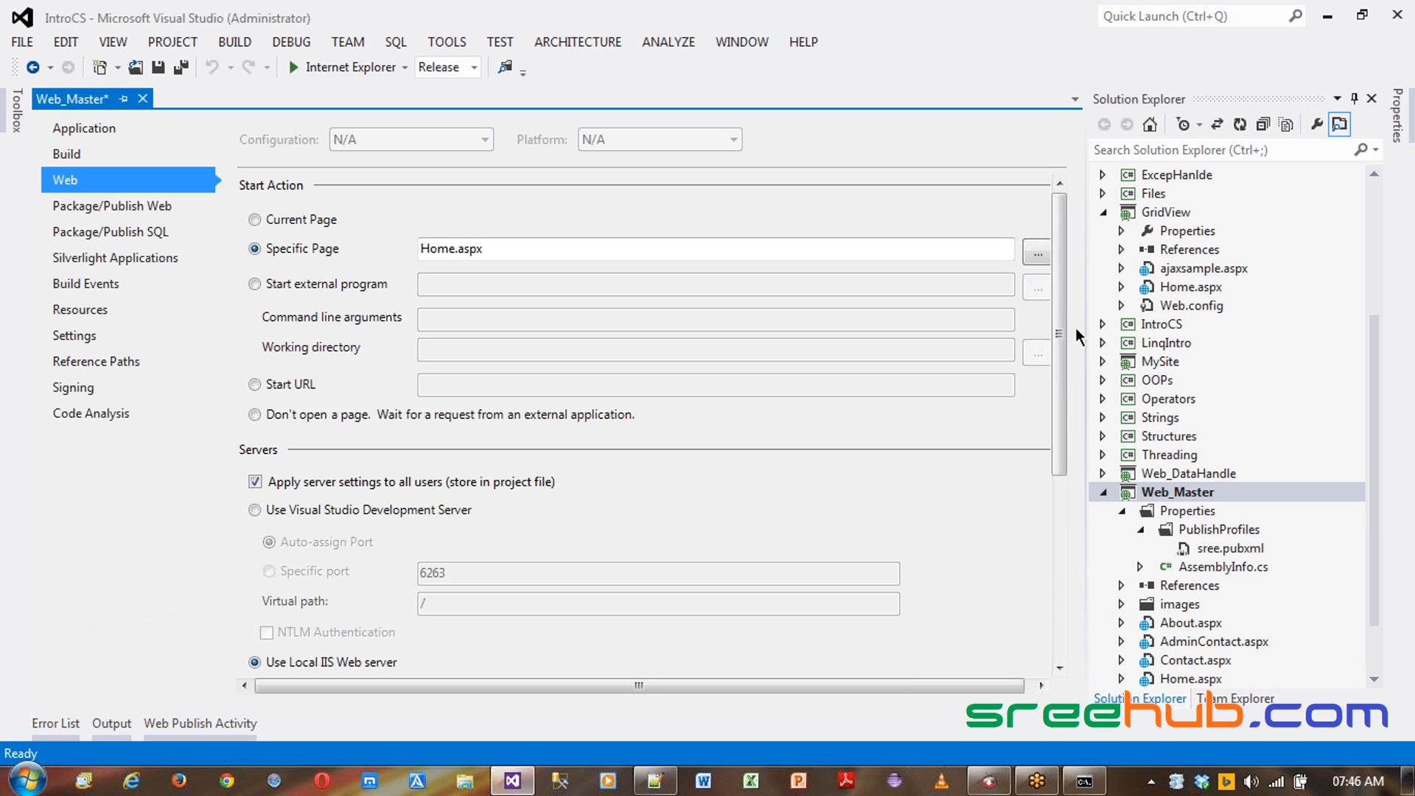
left_click_drag(1062, 331, 1010, 485)
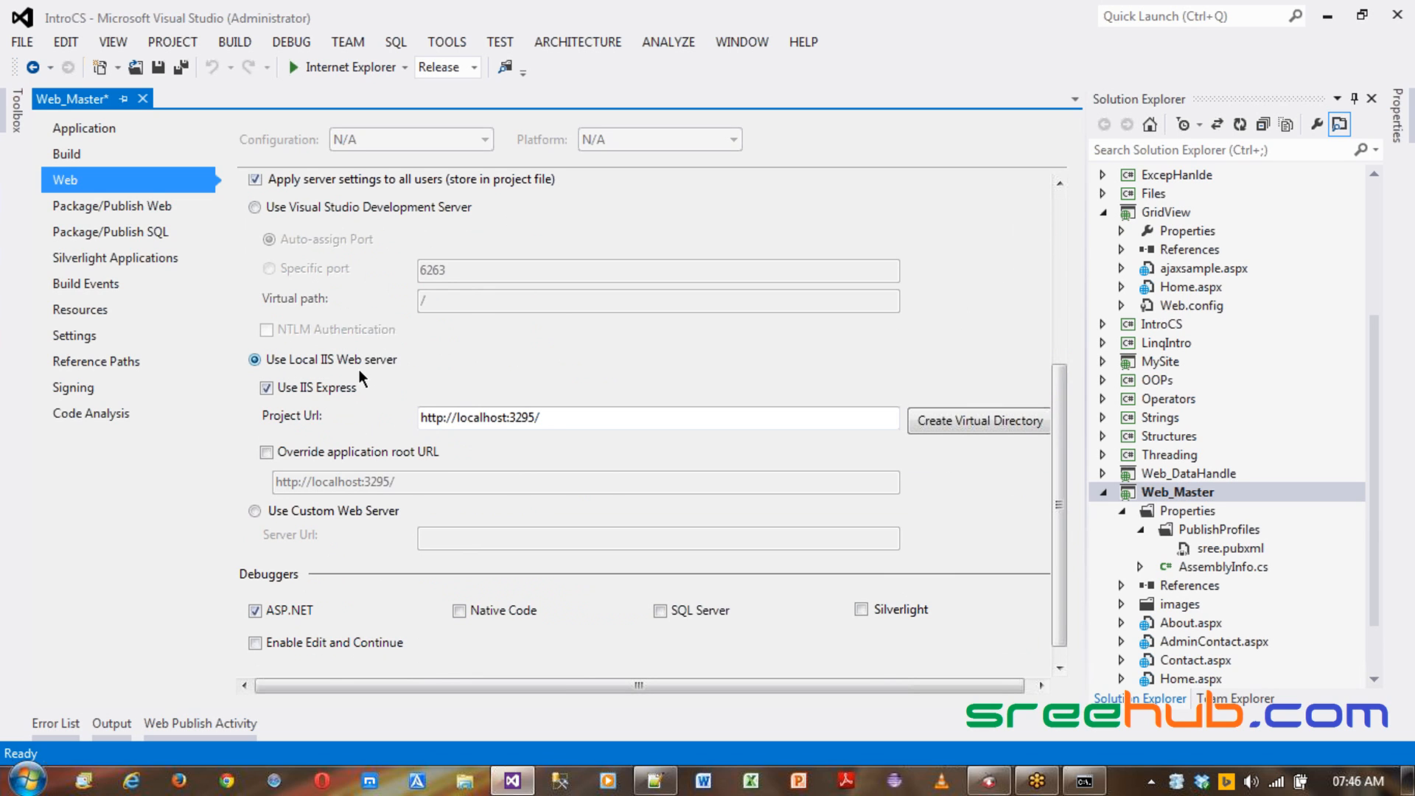
- Examine the port number in the local IIS Project Url setting
left_click_drag(510, 417, 535, 417)
left_click(529, 418)
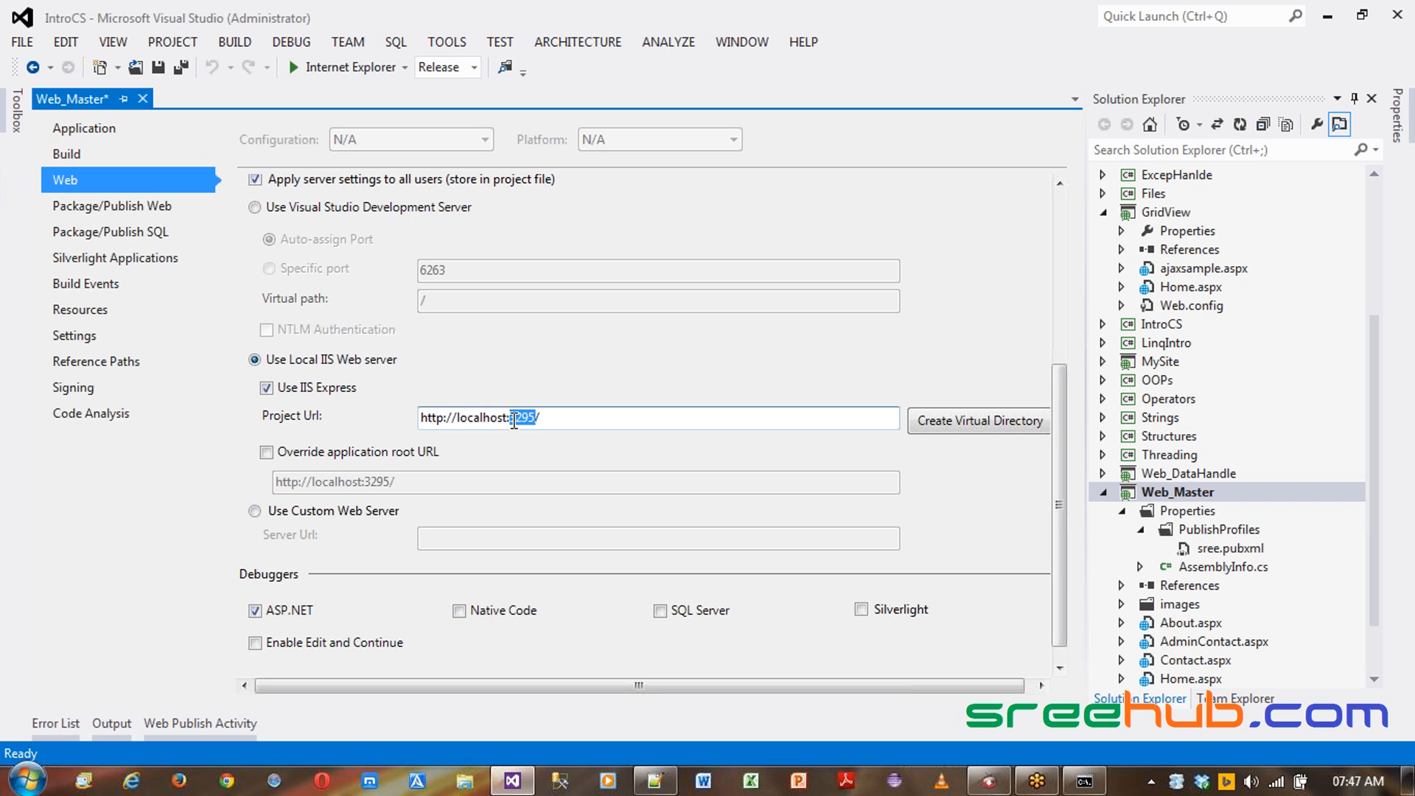
left_click_drag(509, 418, 537, 415)
left_click(523, 418)
left_click_drag(516, 418, 540, 418)
left_click(521, 418)
left_click_drag(509, 418, 533, 411)
left_click(533, 410)
left_click_drag(509, 418, 536, 418)
- Complete the notes line as "Fix port for :80 (default)" in the text file
left_click(656, 782)
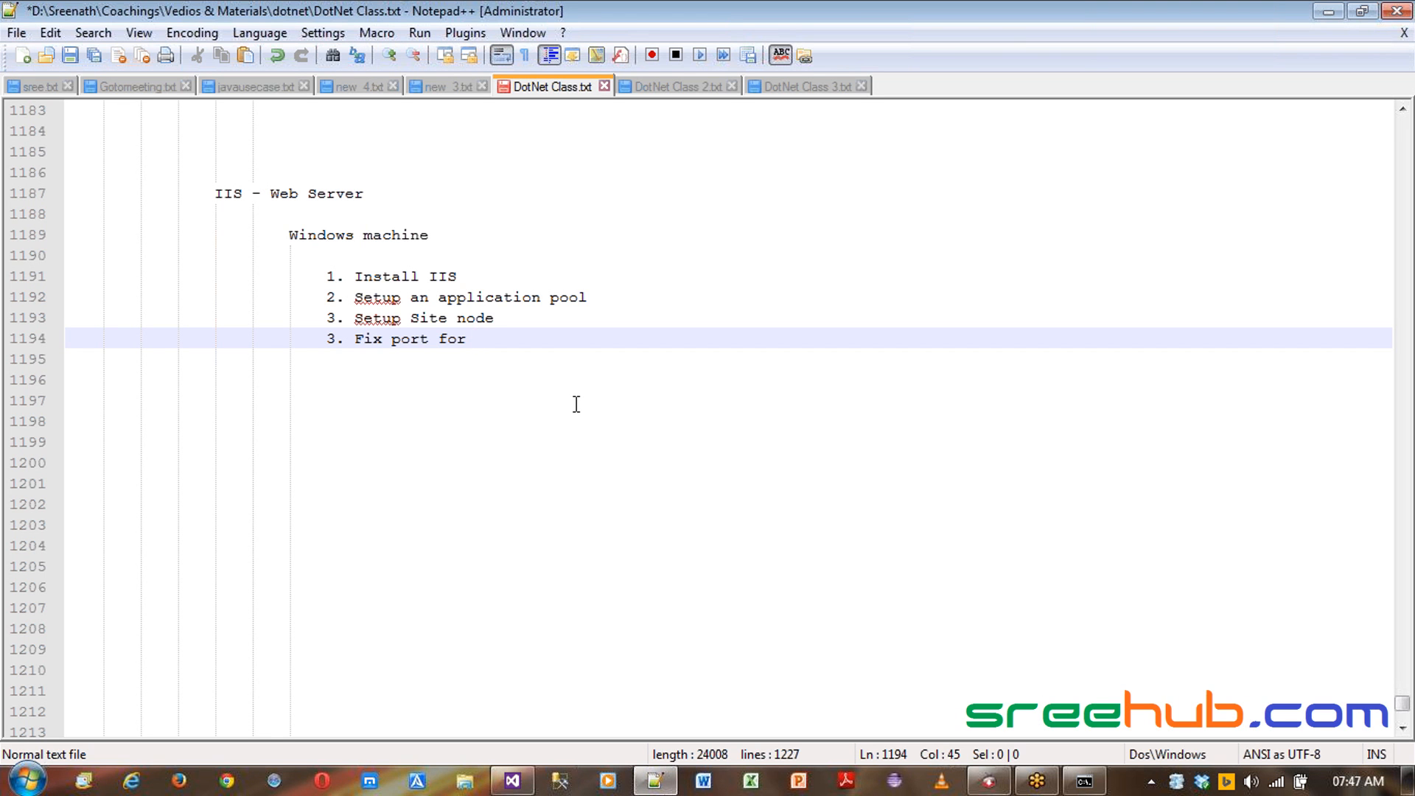
type("80")
key("Left")
key("Left")
type(":")
key("Up")
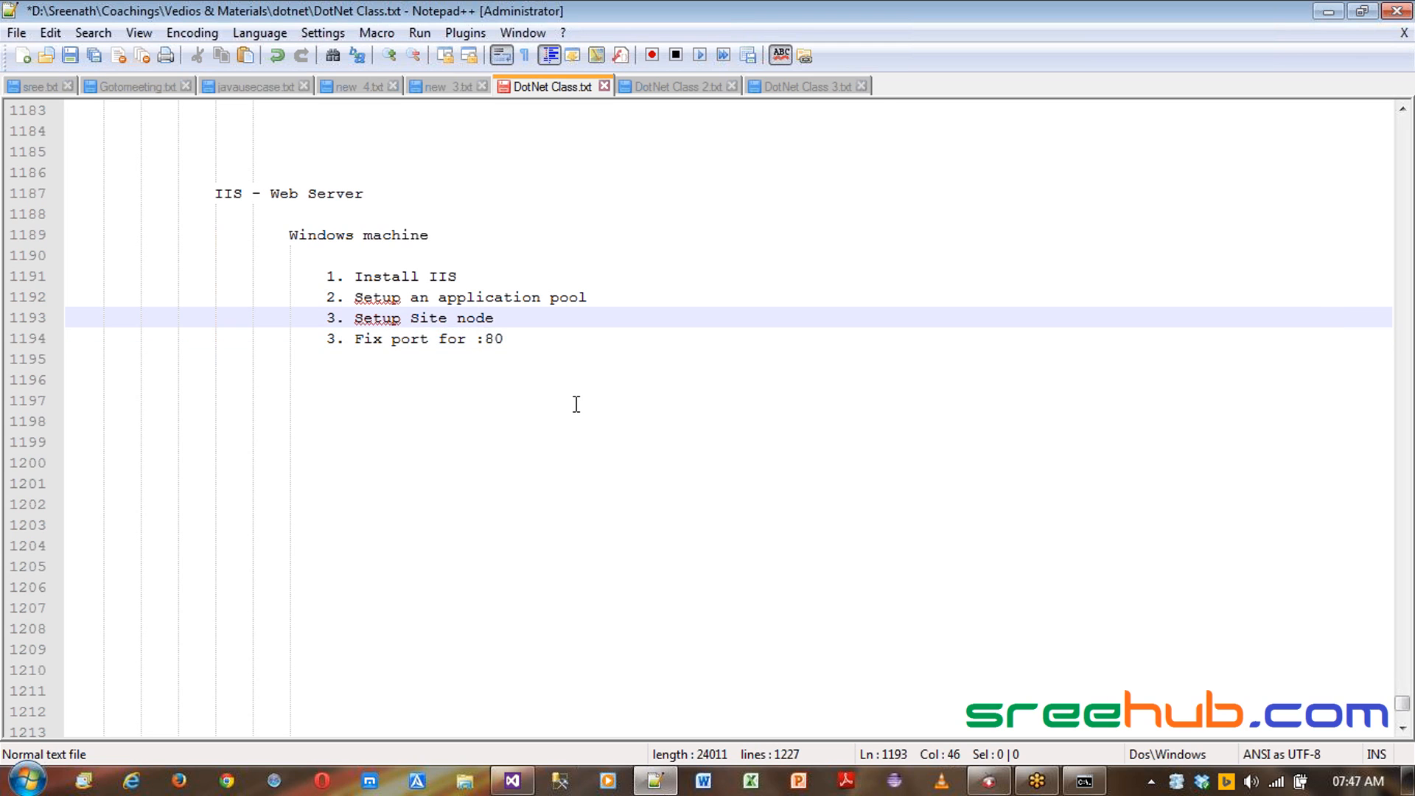
key("Down")
key("End")
type("(d")
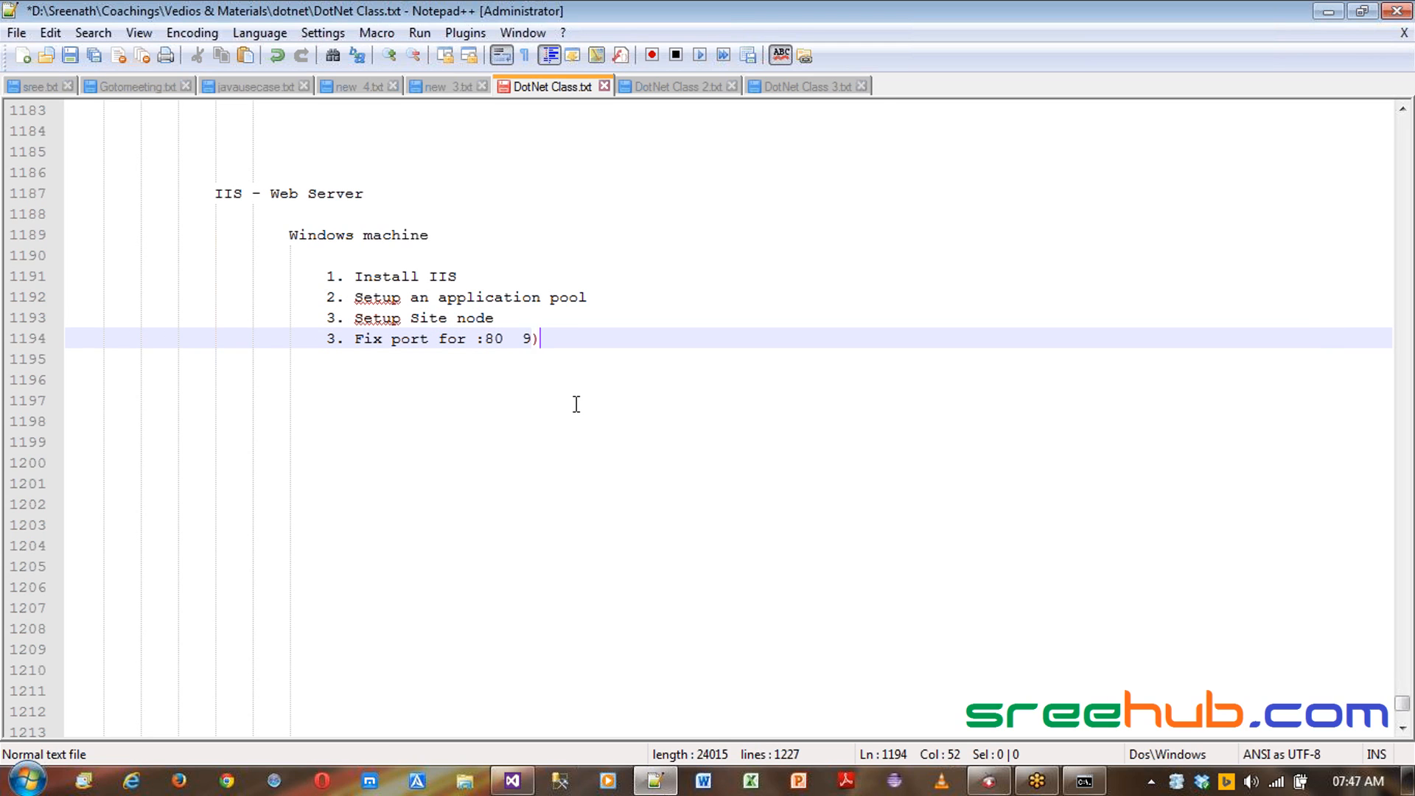
type("efault")
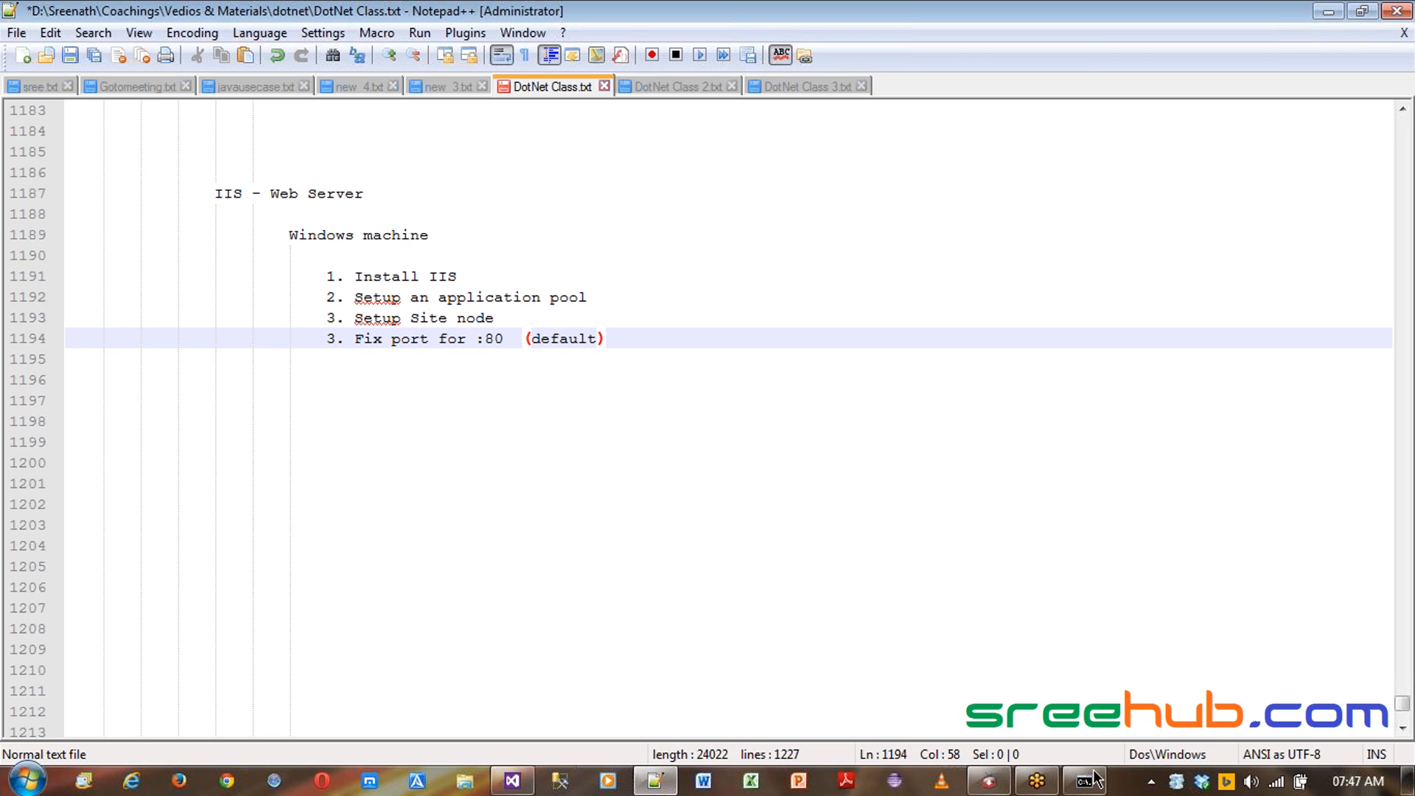
mouse_move(1096, 780)
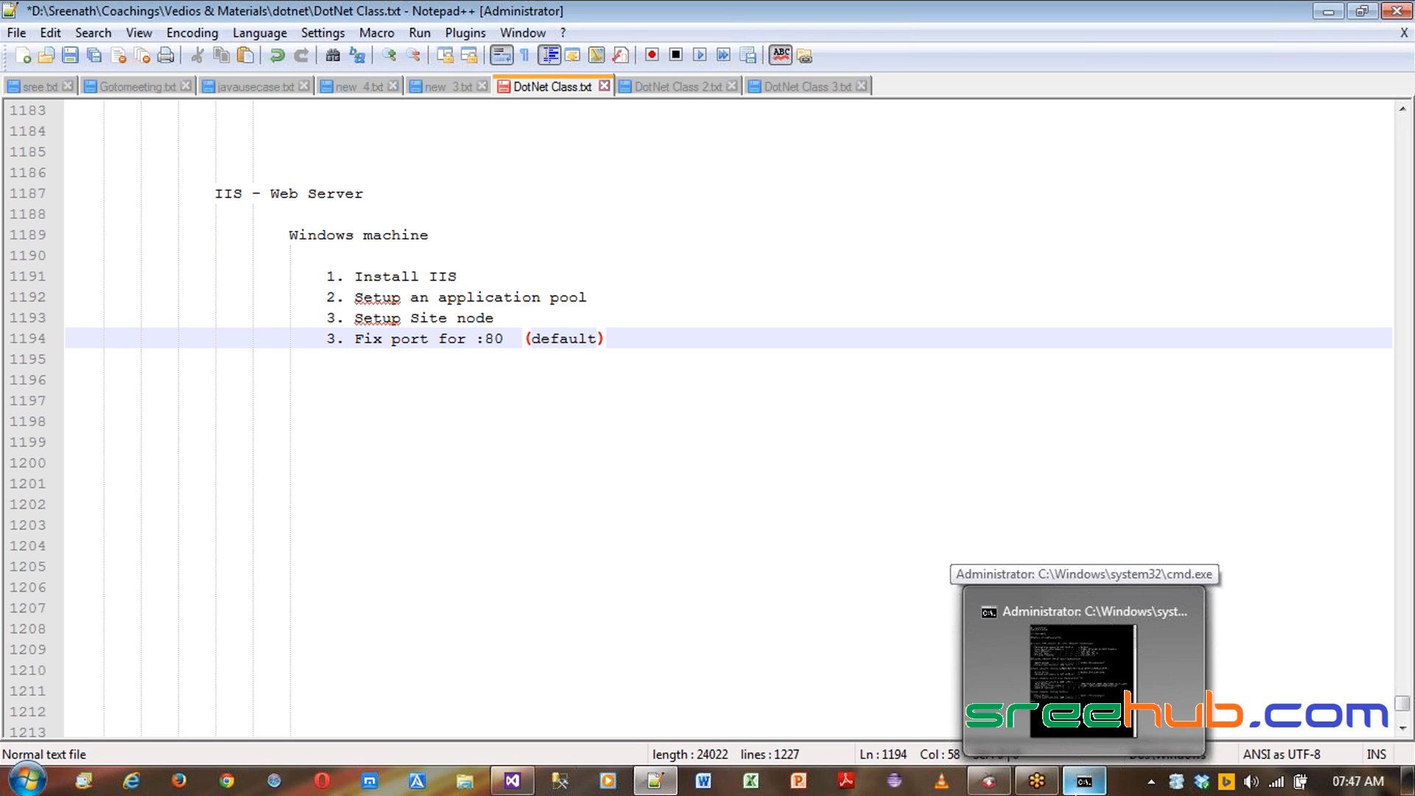
double_click(560, 338)
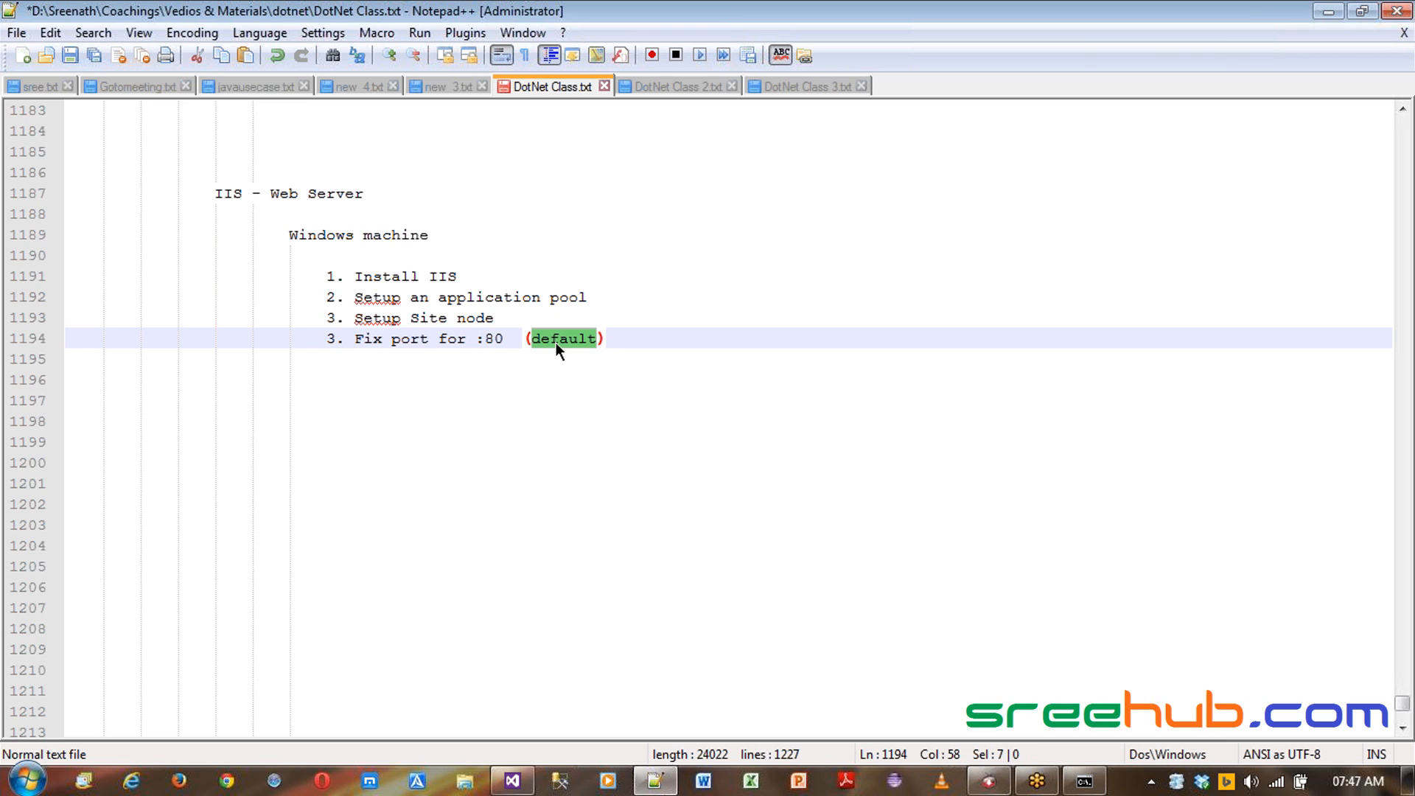
left_click_drag(354, 338, 544, 347)
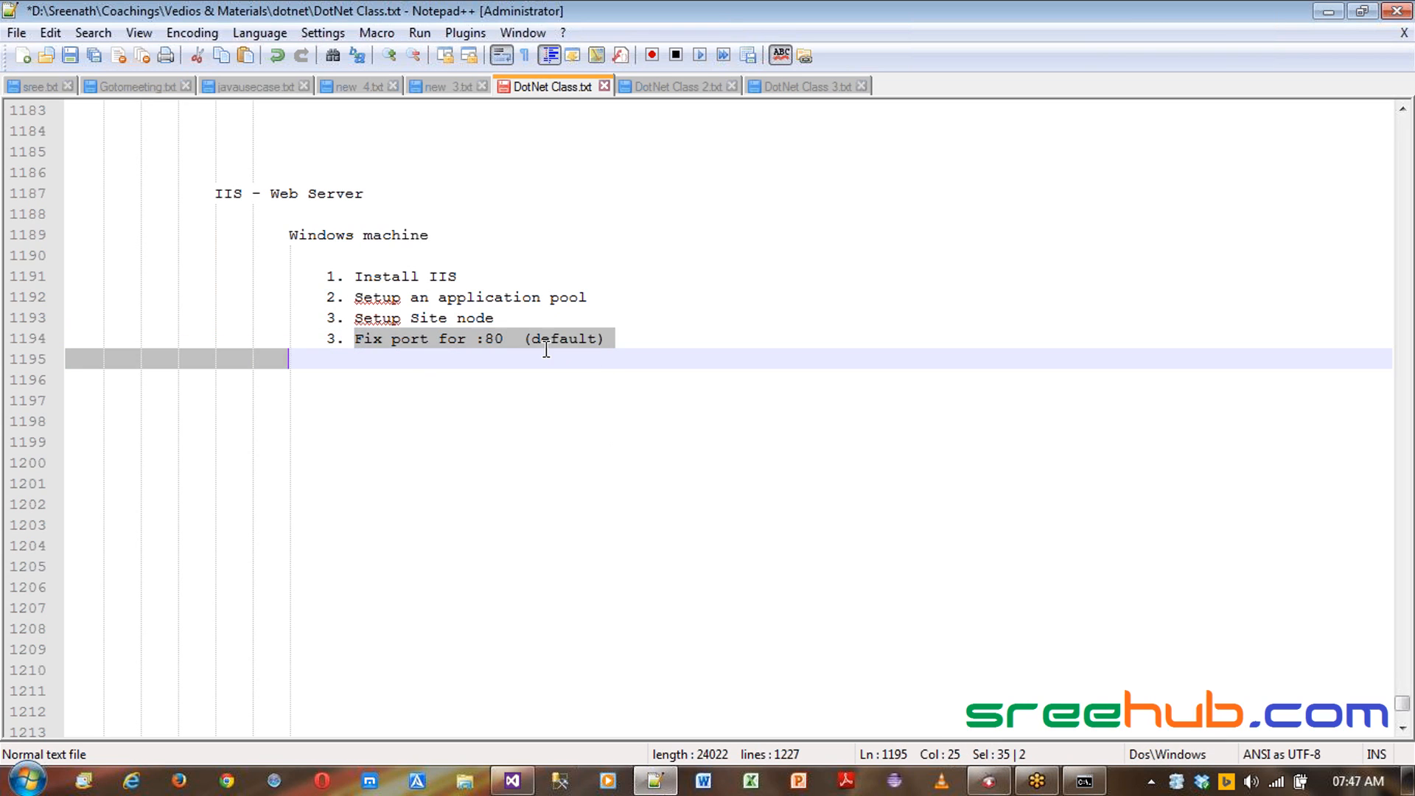
left_click(598, 350)
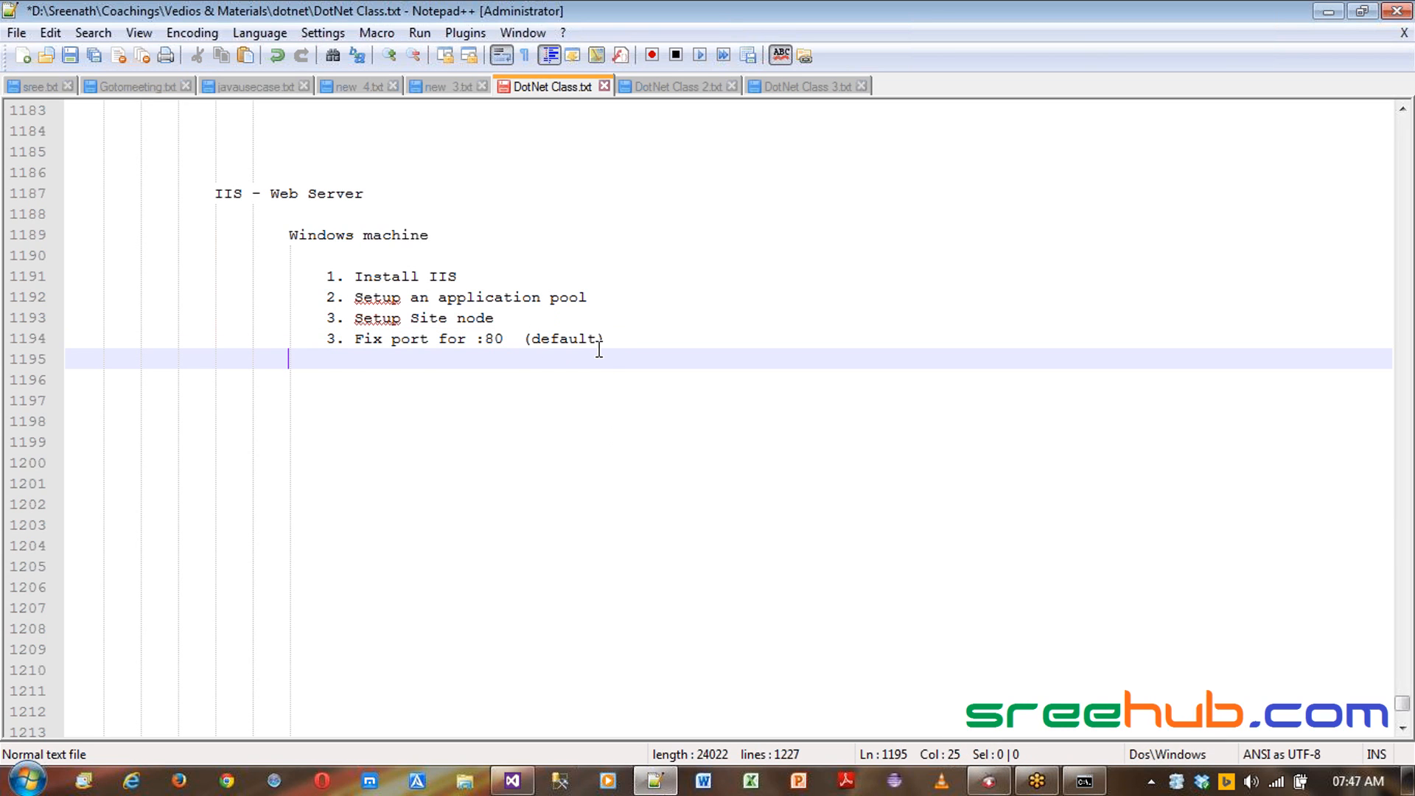
left_click(578, 338)
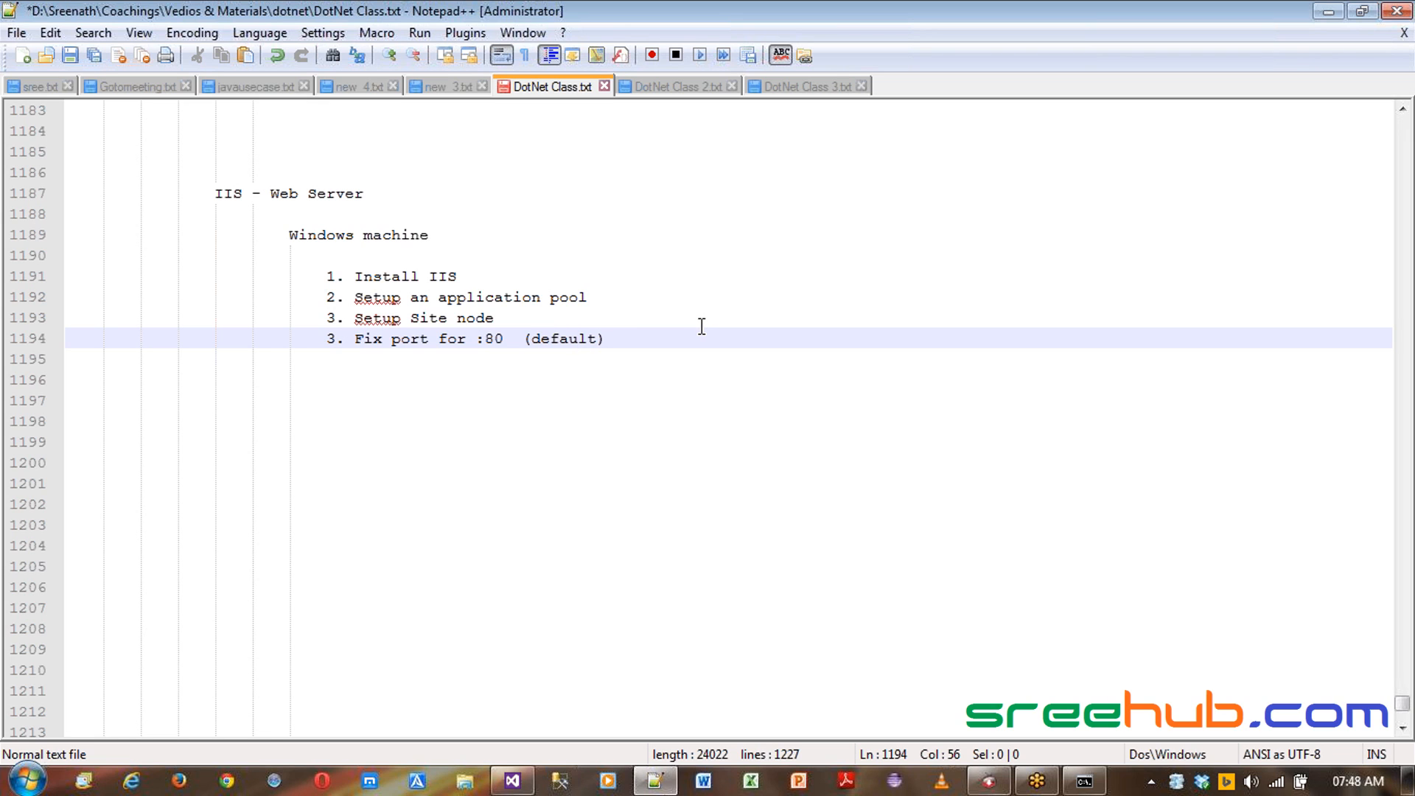
left_click_drag(476, 338, 500, 339)
left_click(608, 348)
key("Return")
key("Return")
key("Return")
key("Return")
key("Tab")
key("Tab")
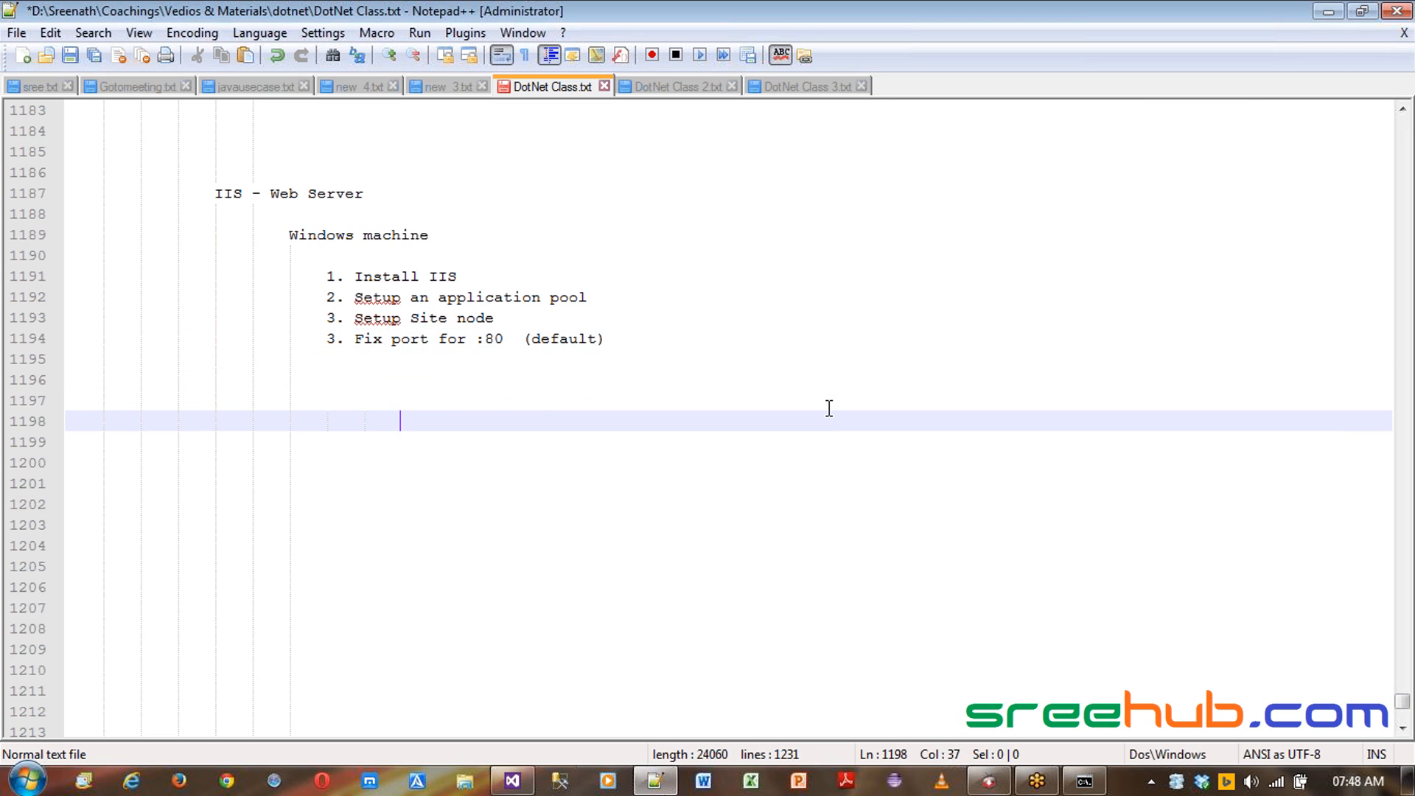
key("Tab")
key("Tab")
type("http")
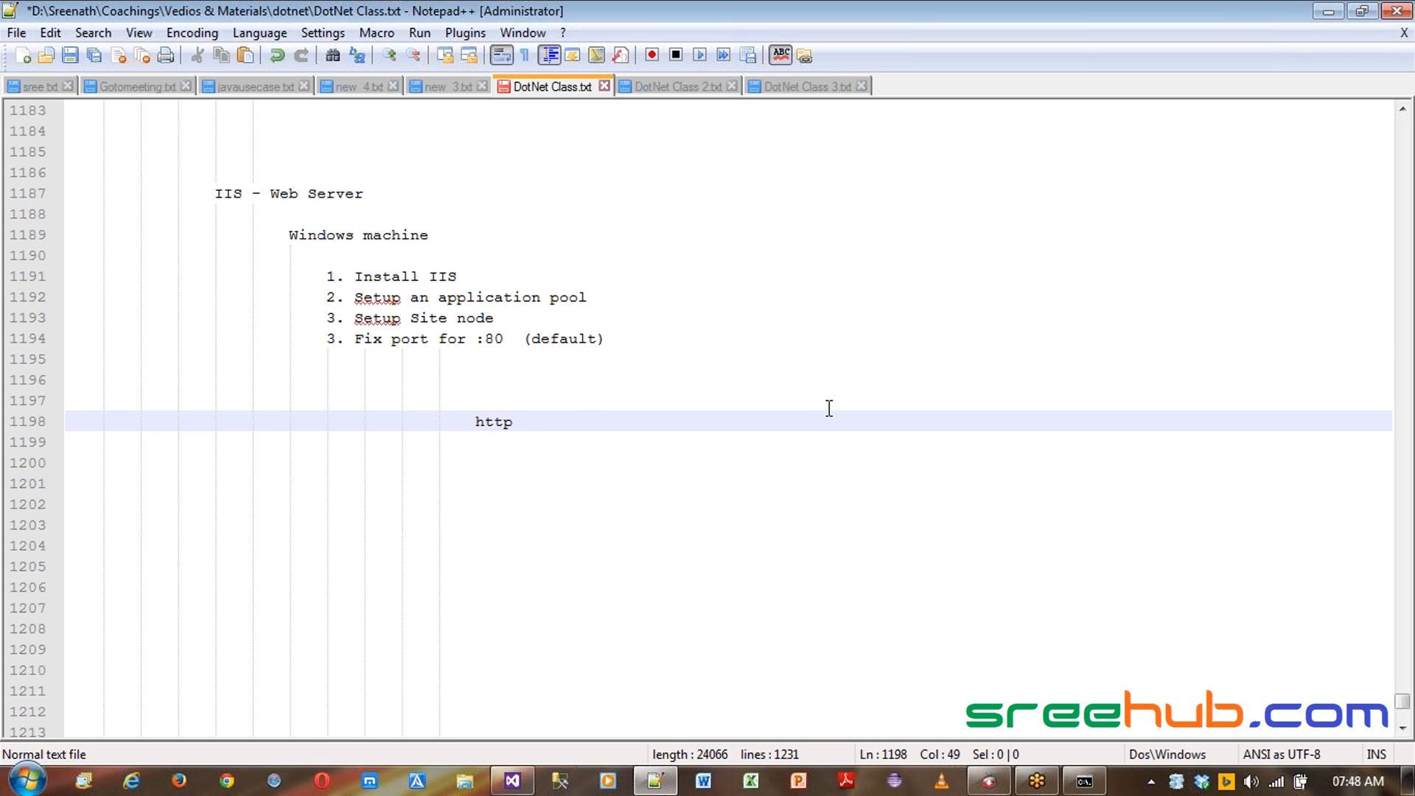
type("://")
type("abc.com  :")
- Check the port in the Web_Master Project Url setting again
left_click(512, 780)
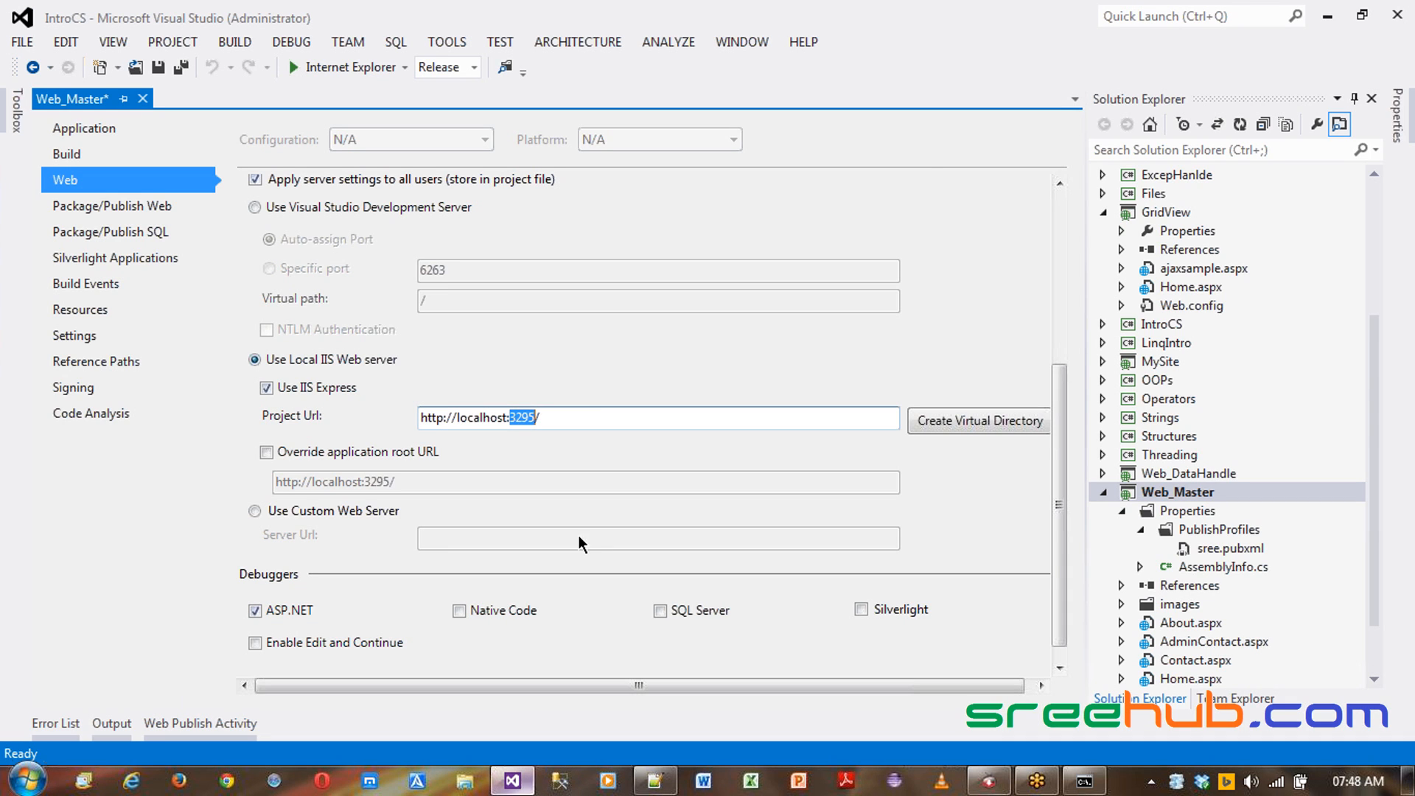
left_click(536, 414)
left_click_drag(509, 417, 534, 416)
left_click(518, 418)
key("alt+Tab")
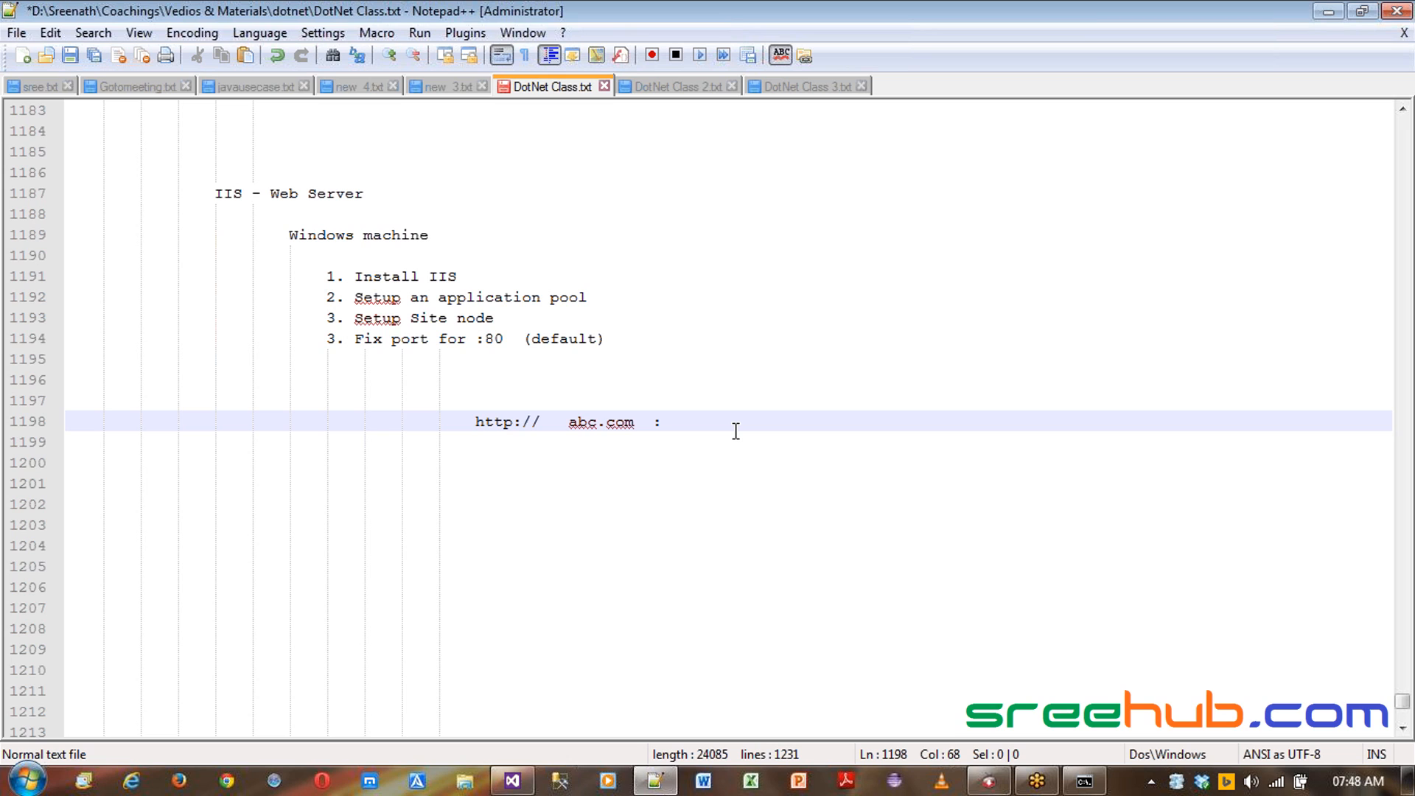
- Finish the example address with port 8768 and the path "/ home.aspx"
type("8768  / home.aspx")
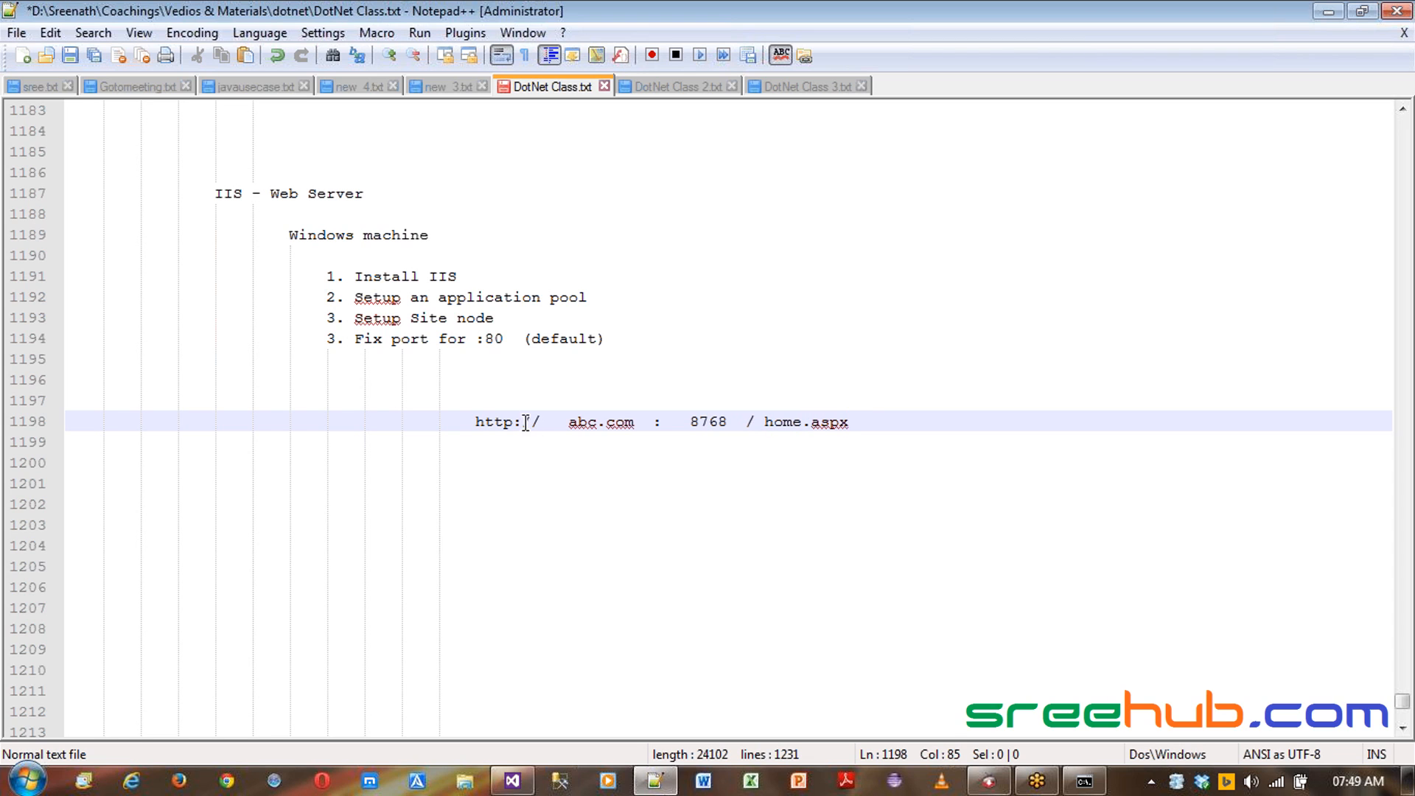
left_click_drag(568, 418, 728, 421)
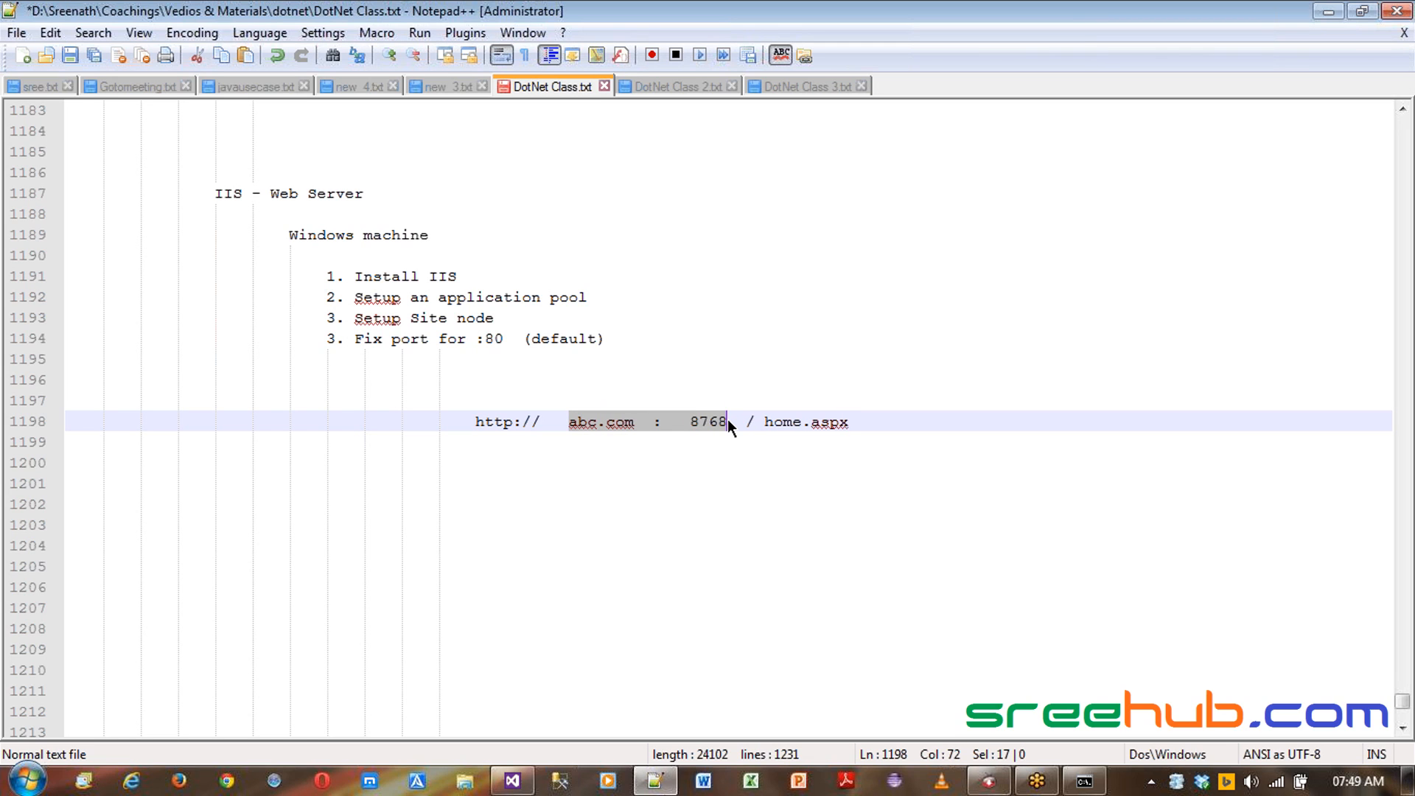
left_click(699, 420)
left_click_drag(475, 418, 874, 420)
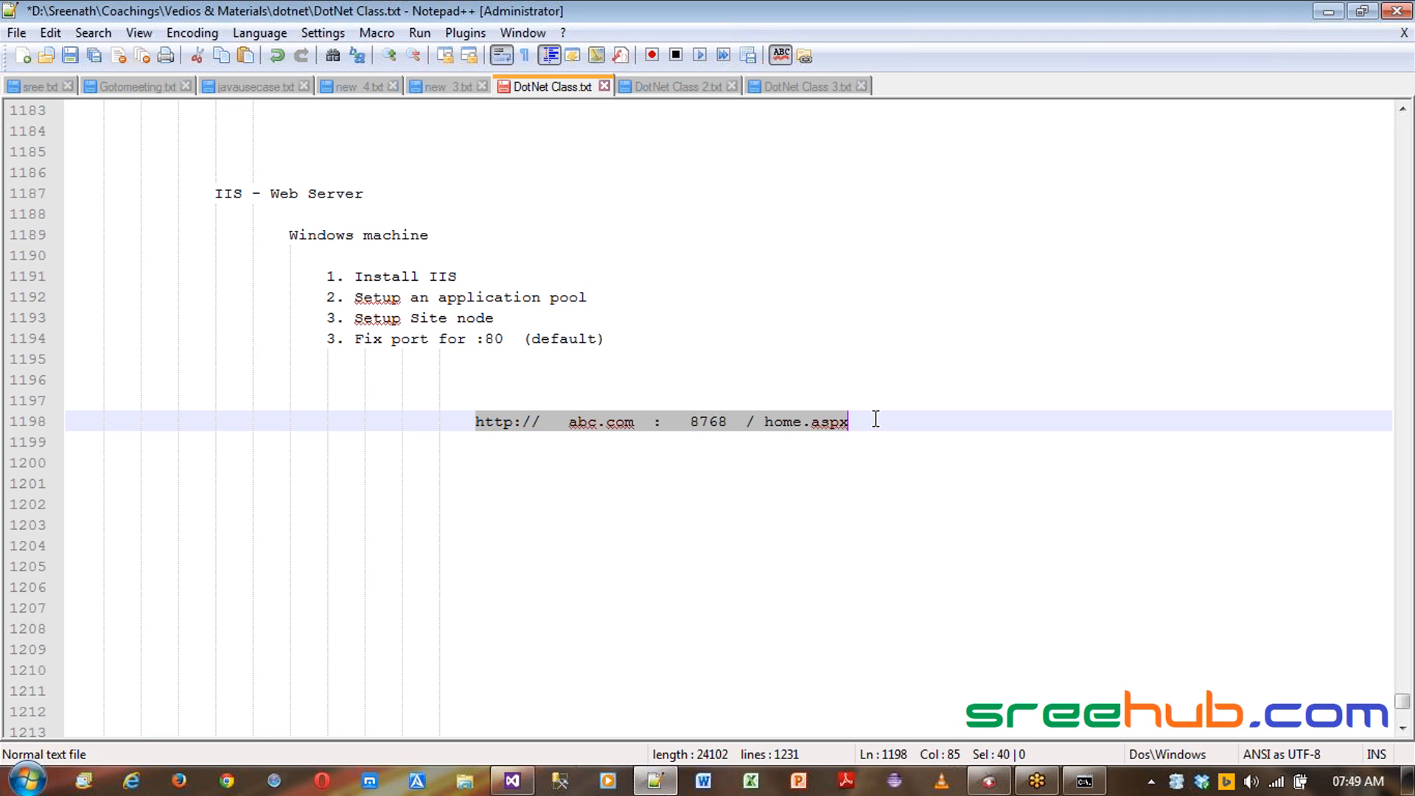
- Compare the example address in the notes with the Project Url in Visual Studio
left_click(790, 421)
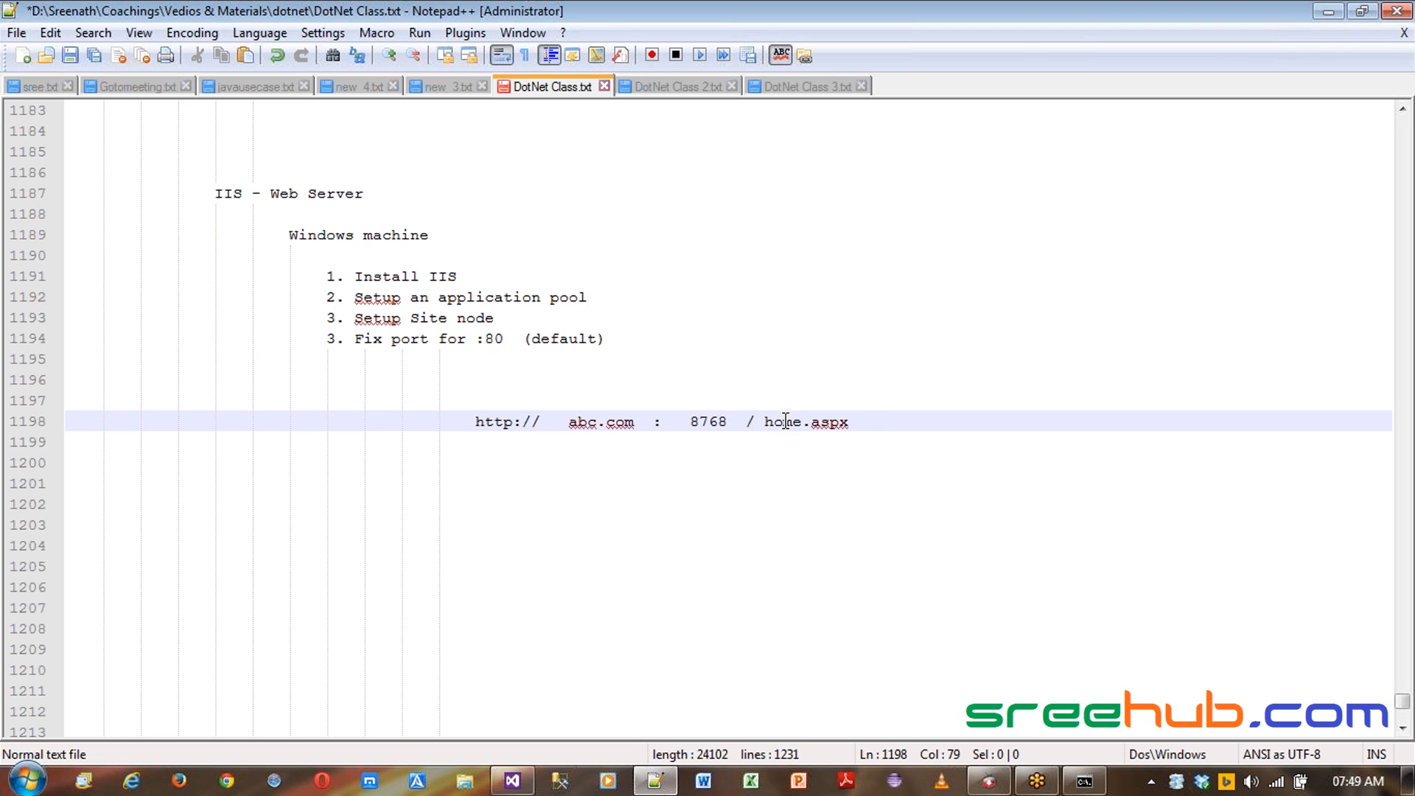
double_click(702, 421)
left_click(784, 421)
left_click(512, 781)
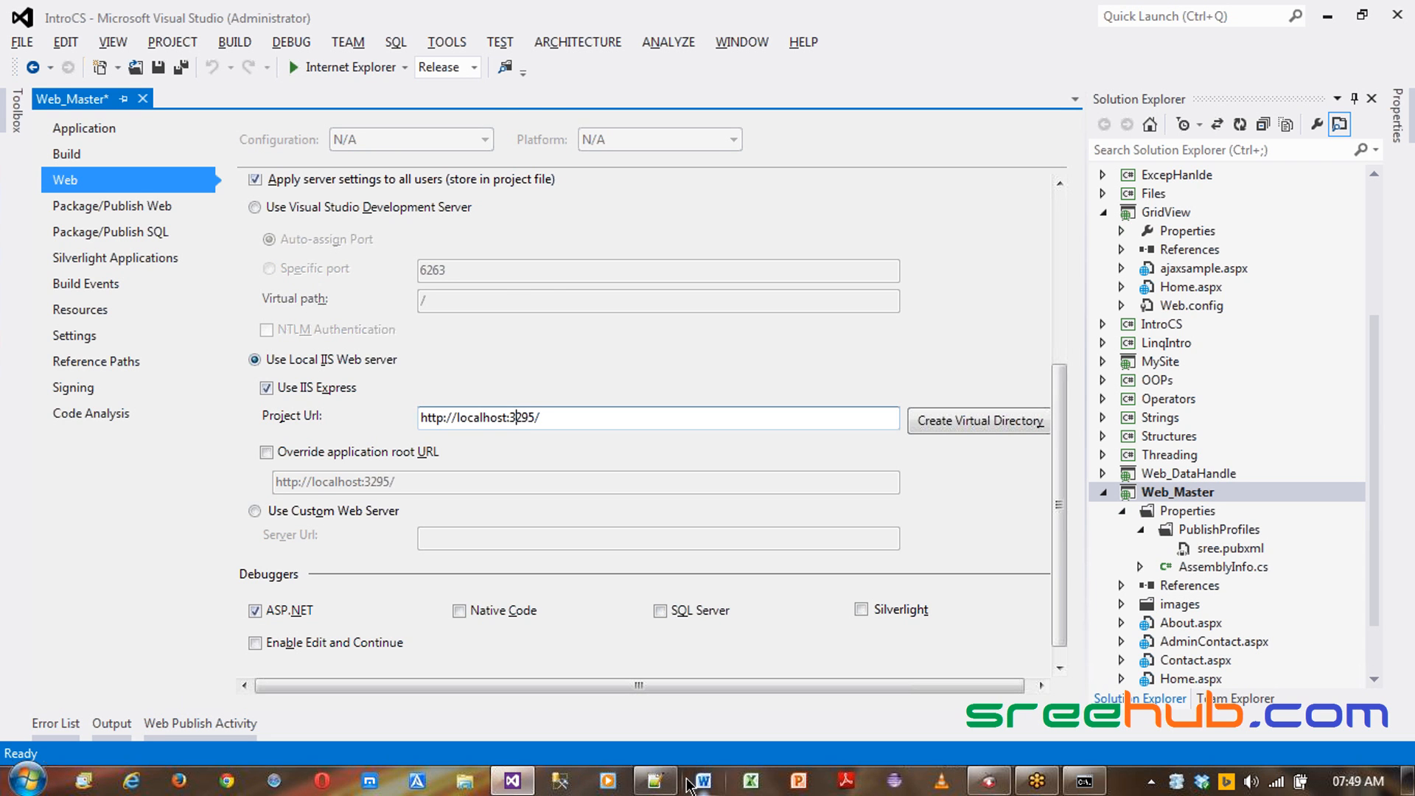
left_click(655, 781)
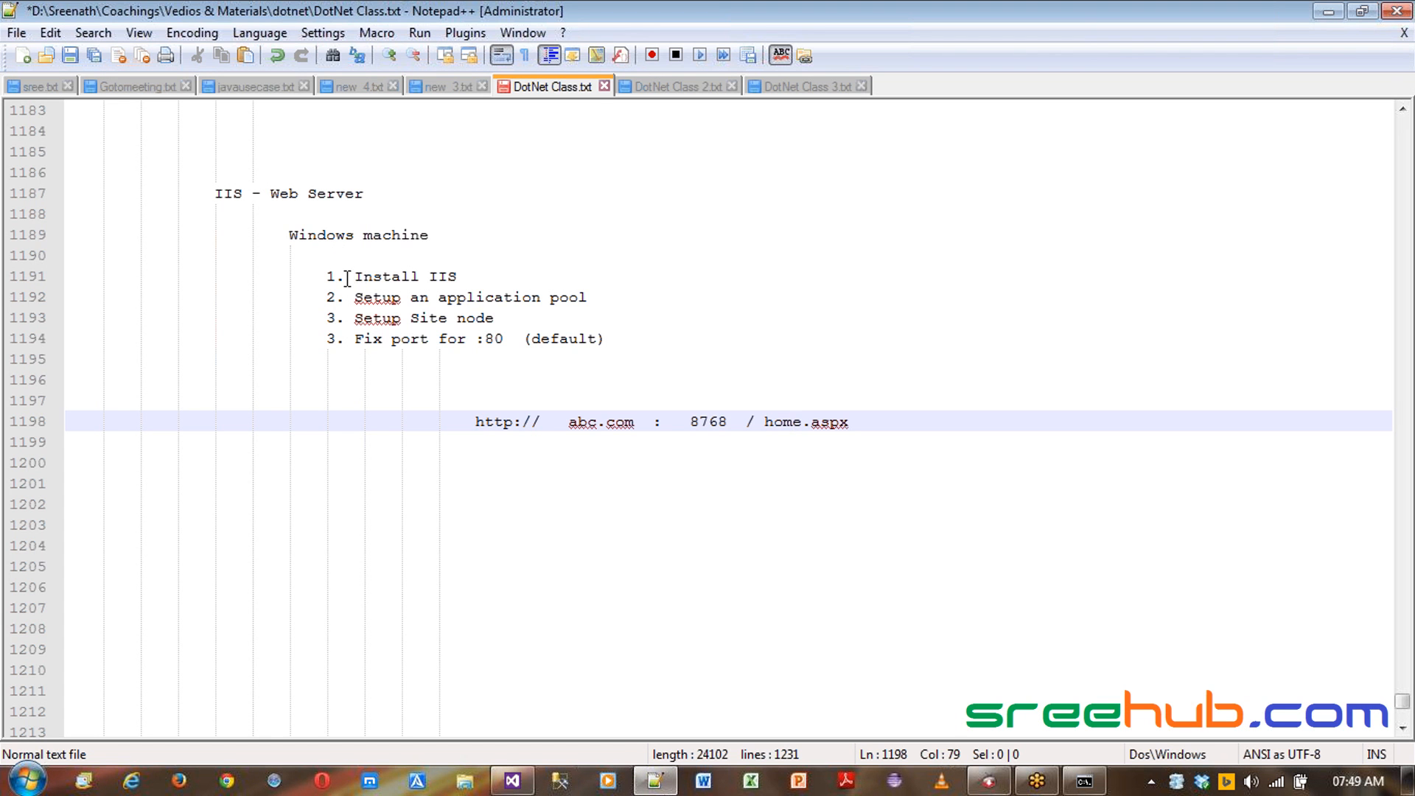
- Add an indented heading line "Publish site" above the numbered IIS setup list
left_click_drag(351, 278, 597, 337)
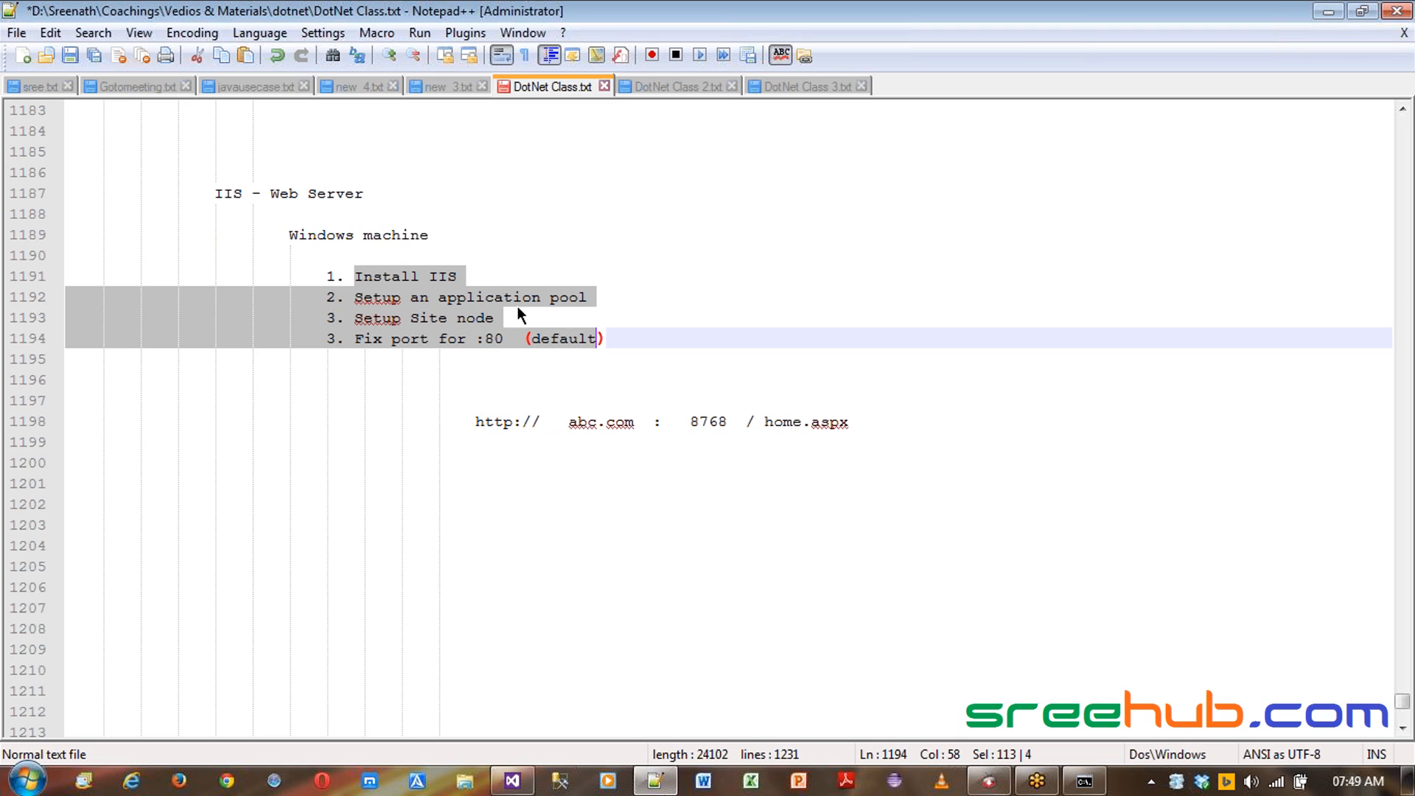
left_click(420, 249)
key("Return")
key("Return")
key("Up")
key("Tab")
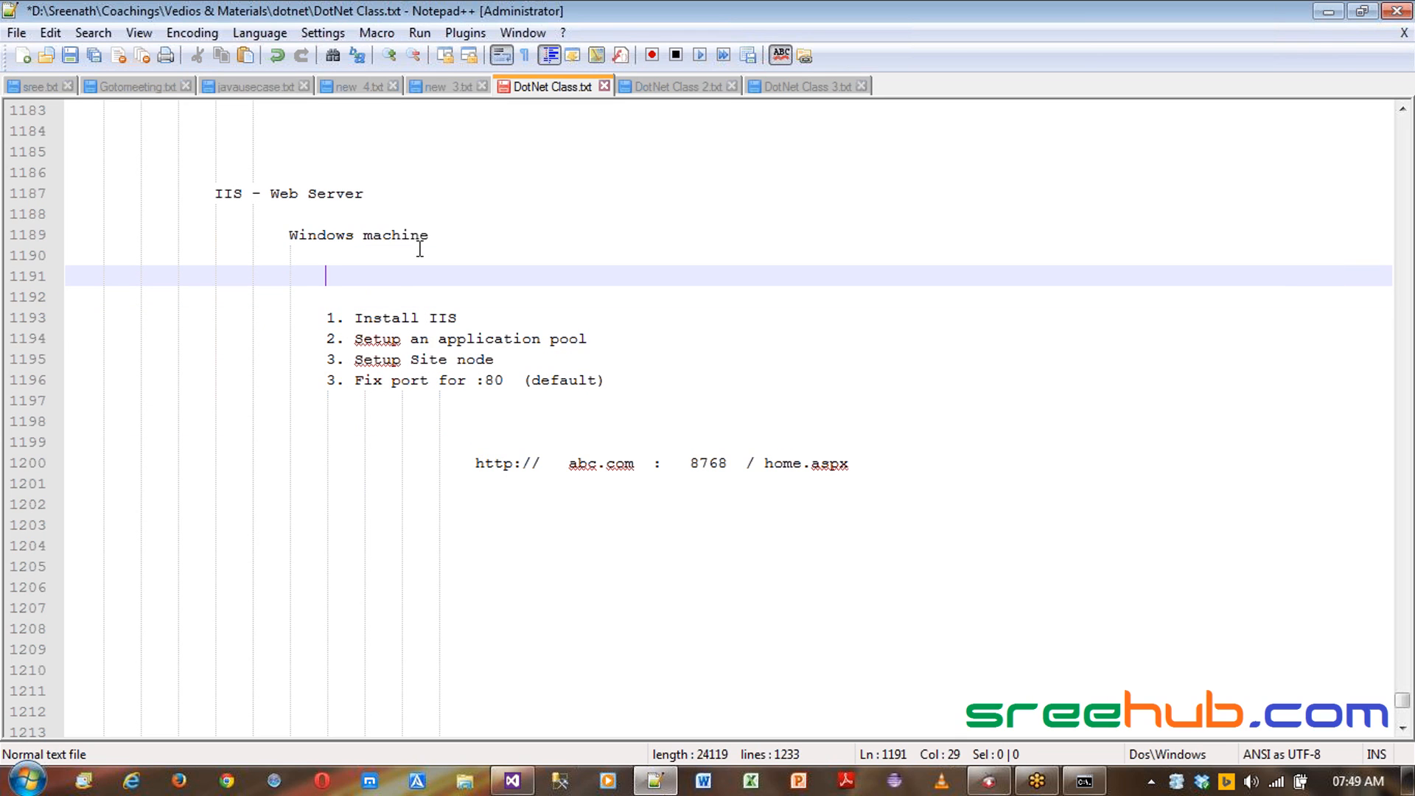
key("Tab")
type("Publish site")
key("shift+Home")
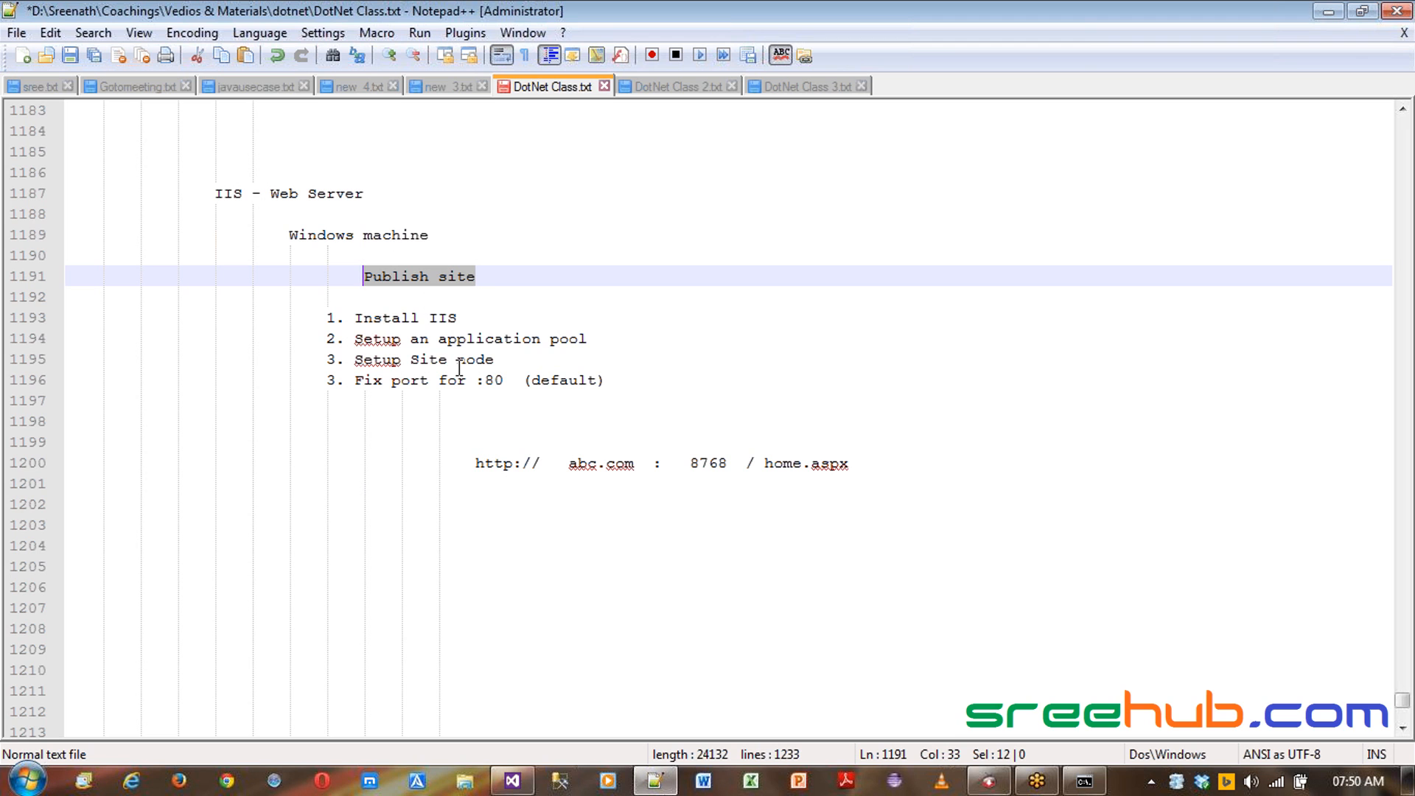
key("super+e")
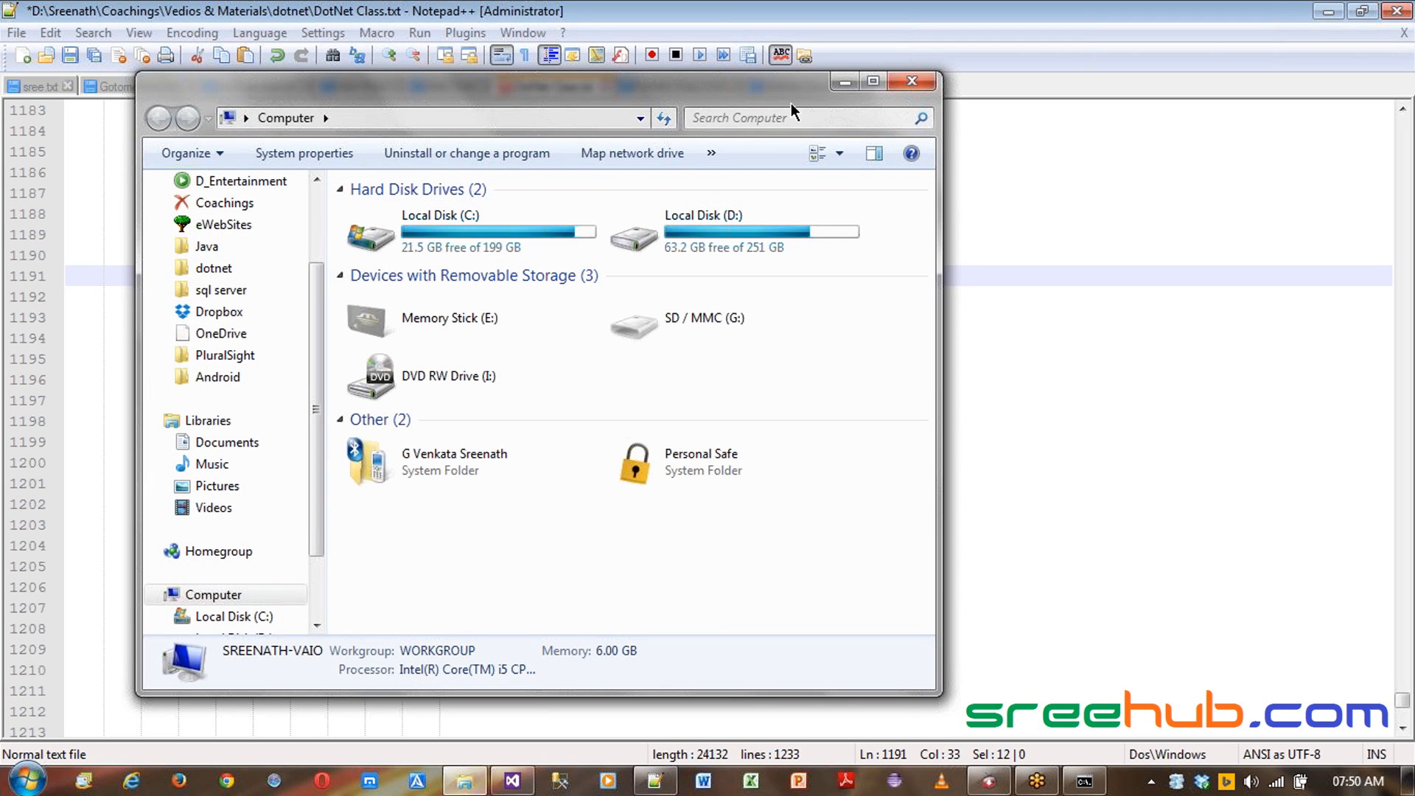
left_click(912, 80)
left_click(368, 277)
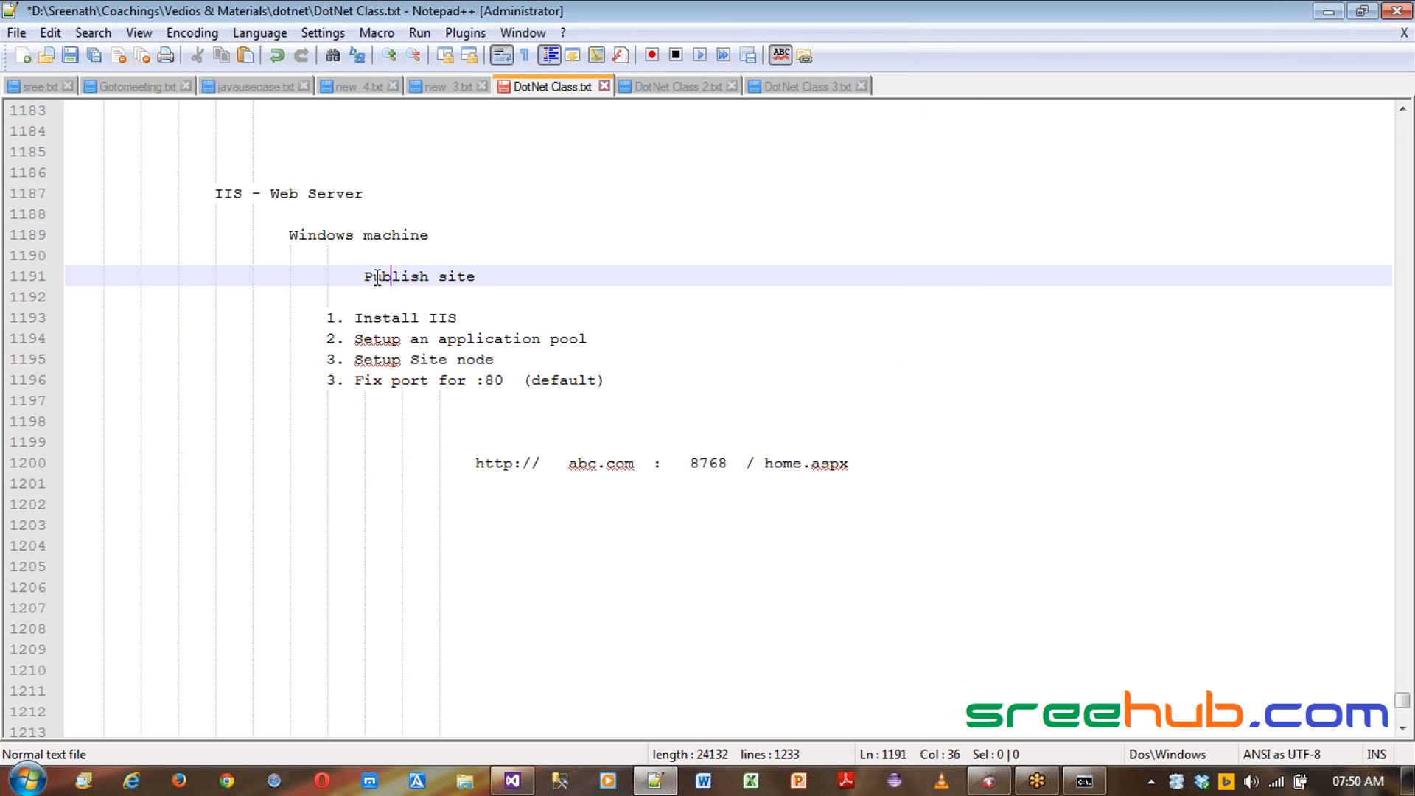
key("shift+End")
- Close the Web_Master properties page and open About.aspx from the Web_Master project
left_click(512, 780)
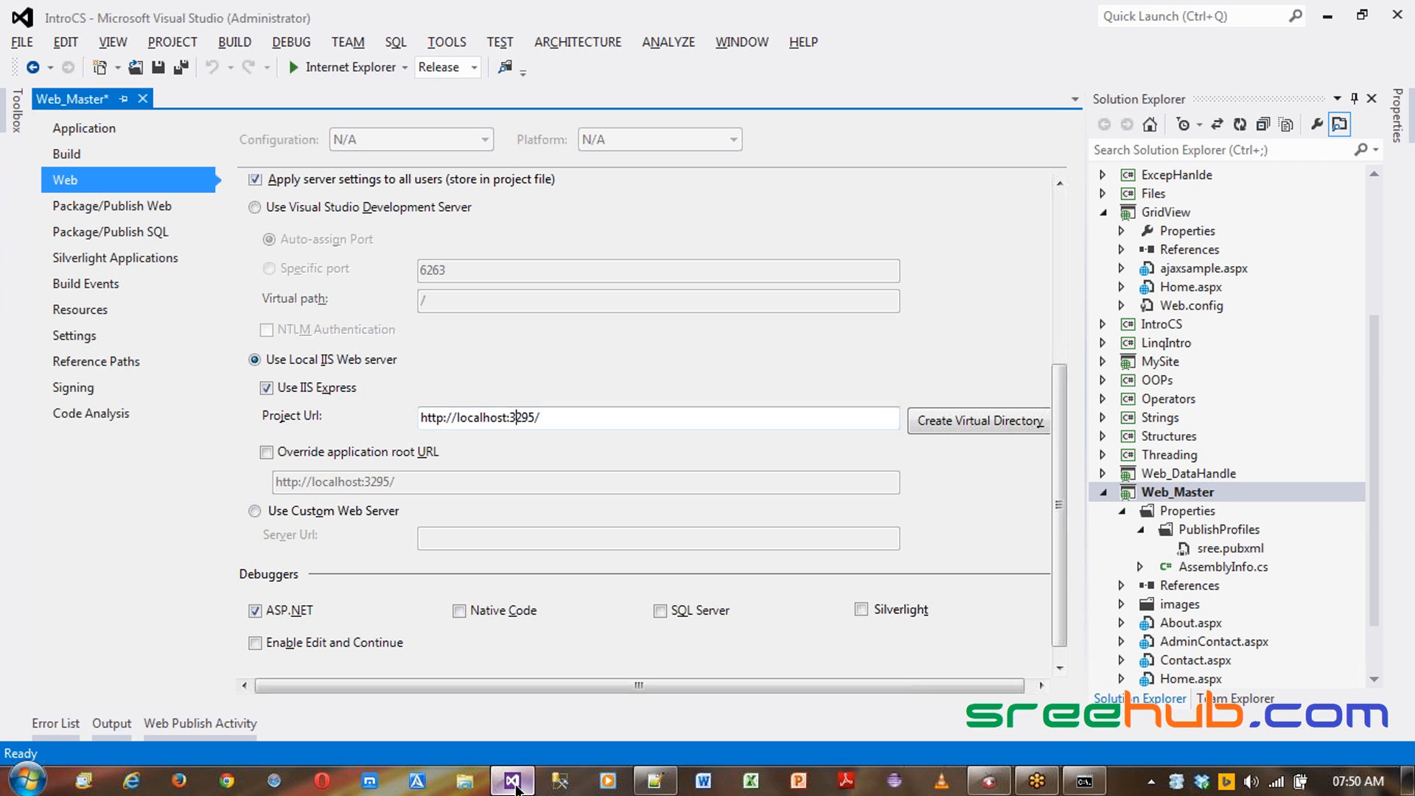
left_click(142, 98)
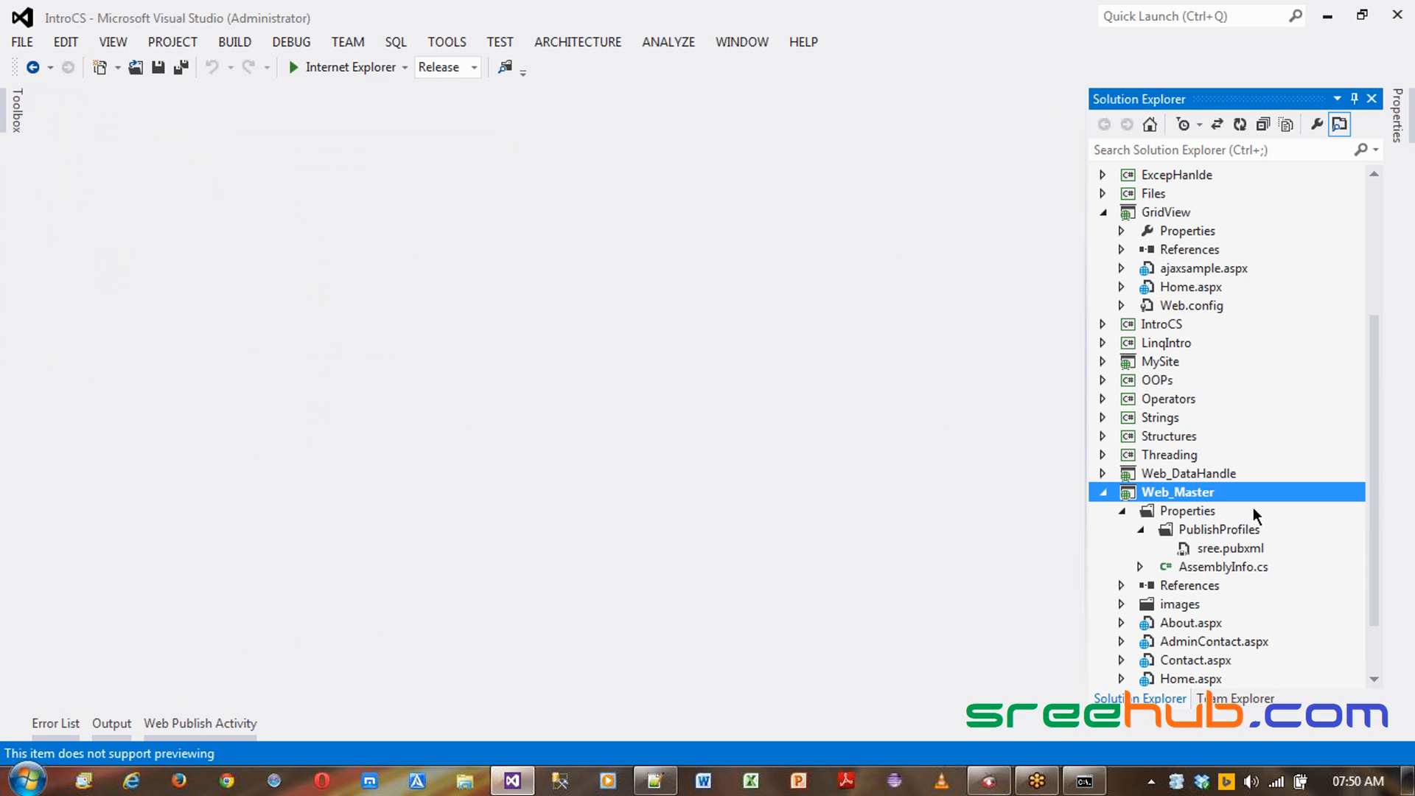
left_click(1104, 213)
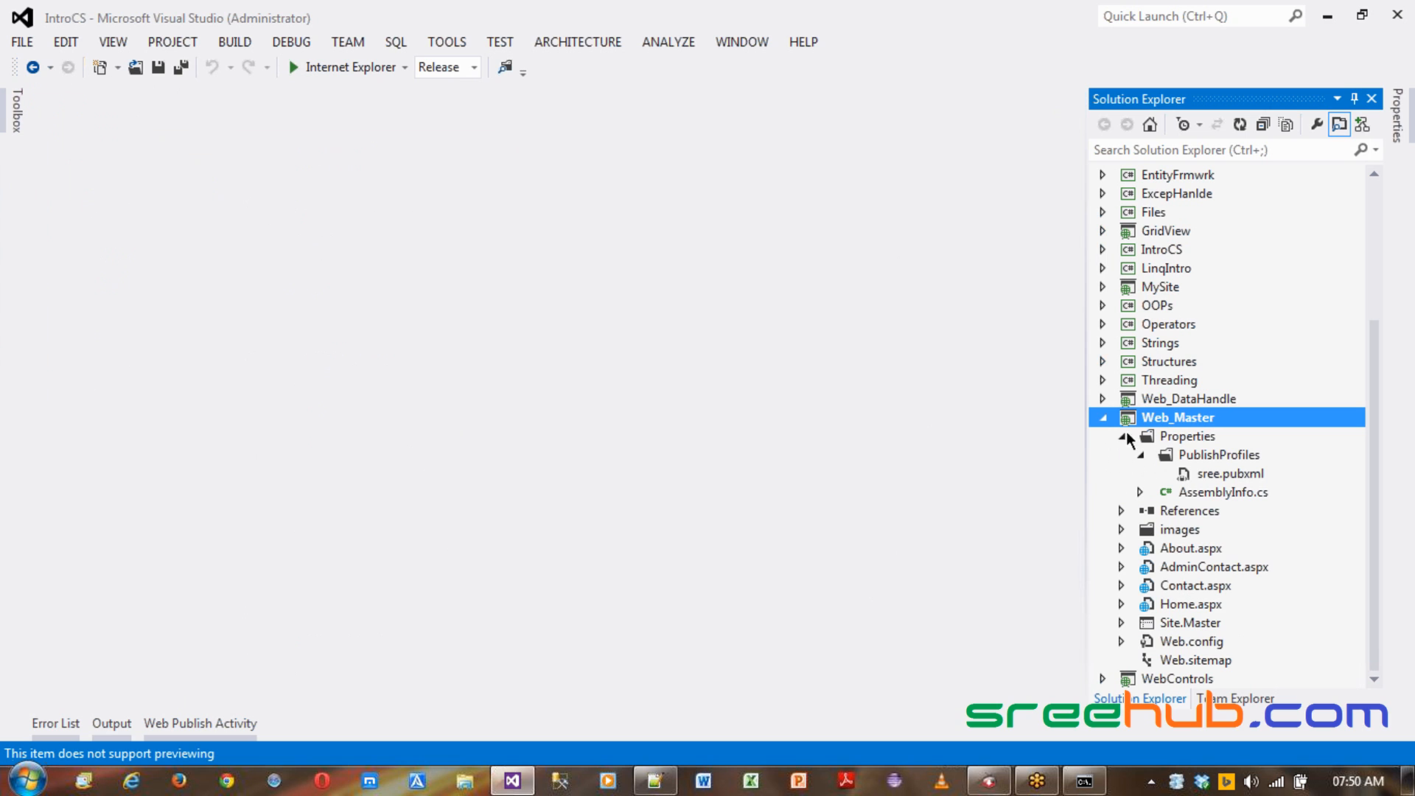
double_click(1205, 547)
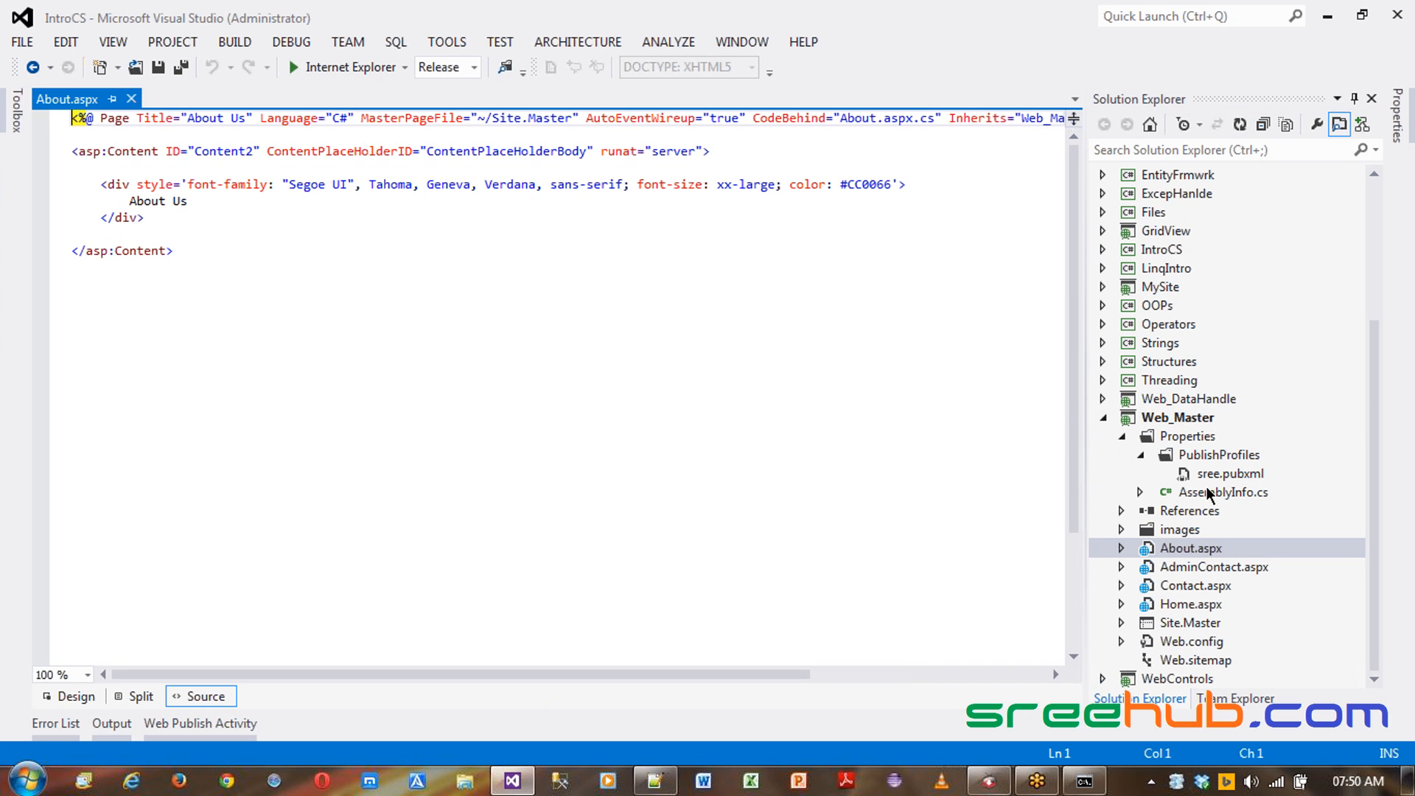
- Open the Publish Web wizard for the Web_Master project
right_click(1165, 418)
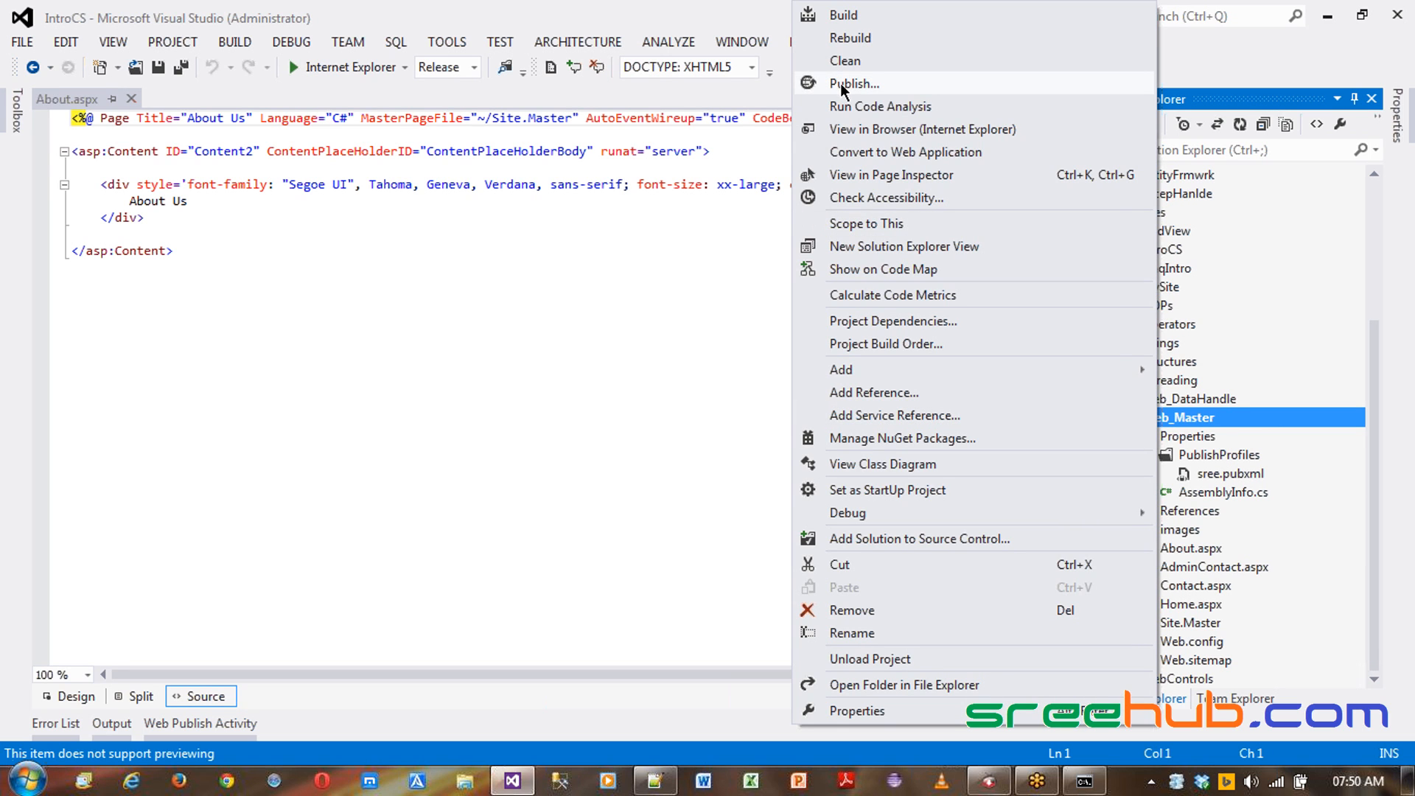
left_click(472, 202)
left_click(241, 46)
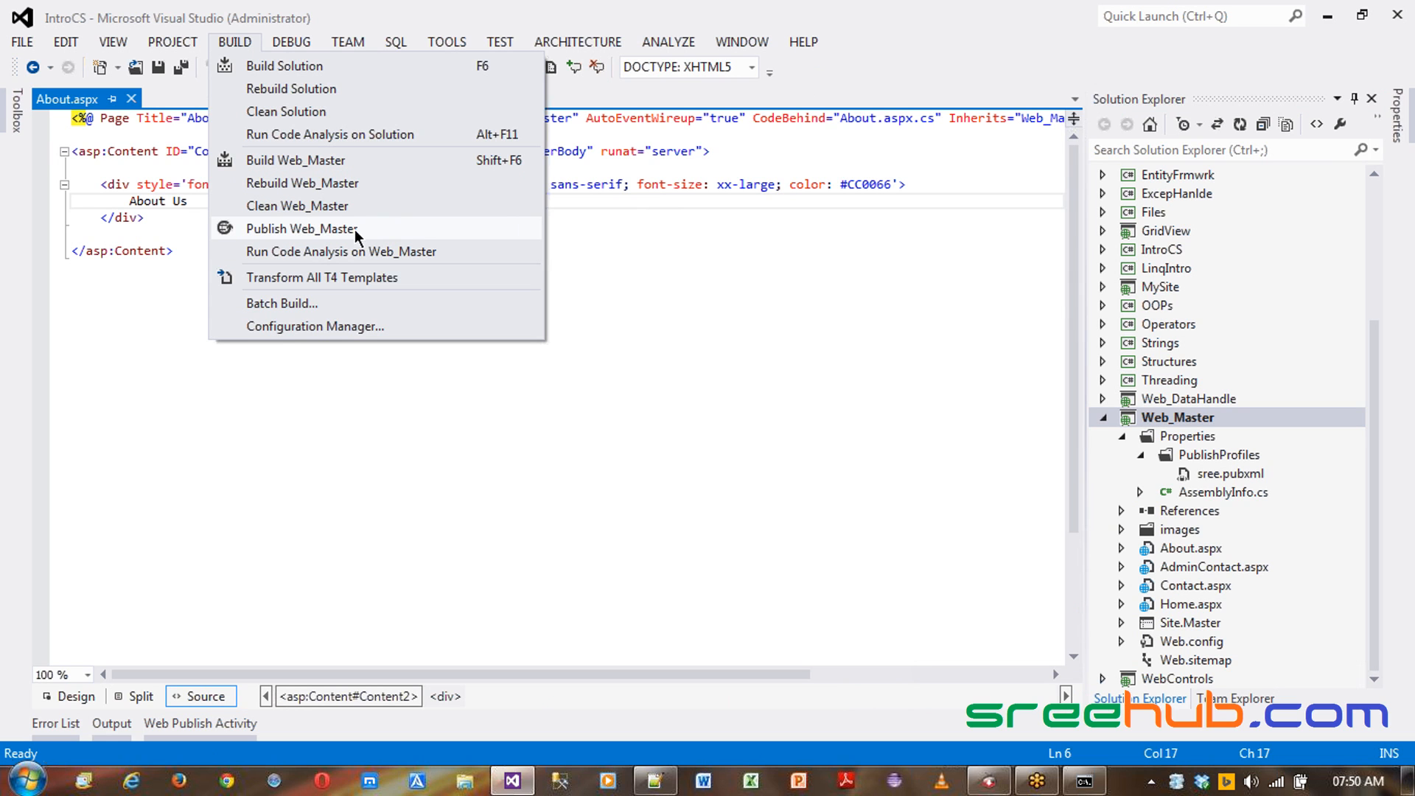
left_click(404, 233)
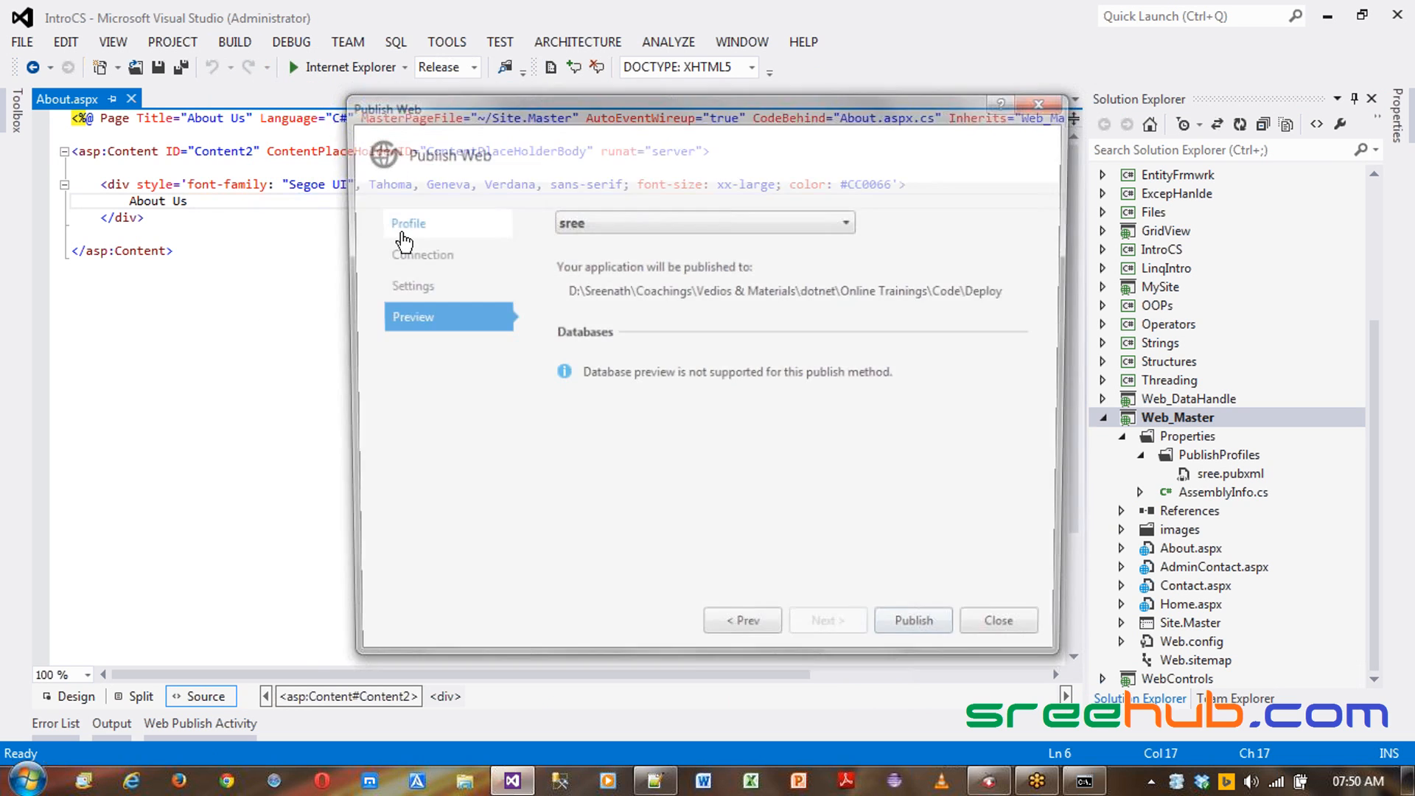
- Copy the publish target path and open that Deploy folder in Windows Explorer
double_click(663, 290)
left_click_drag(562, 287, 1025, 286)
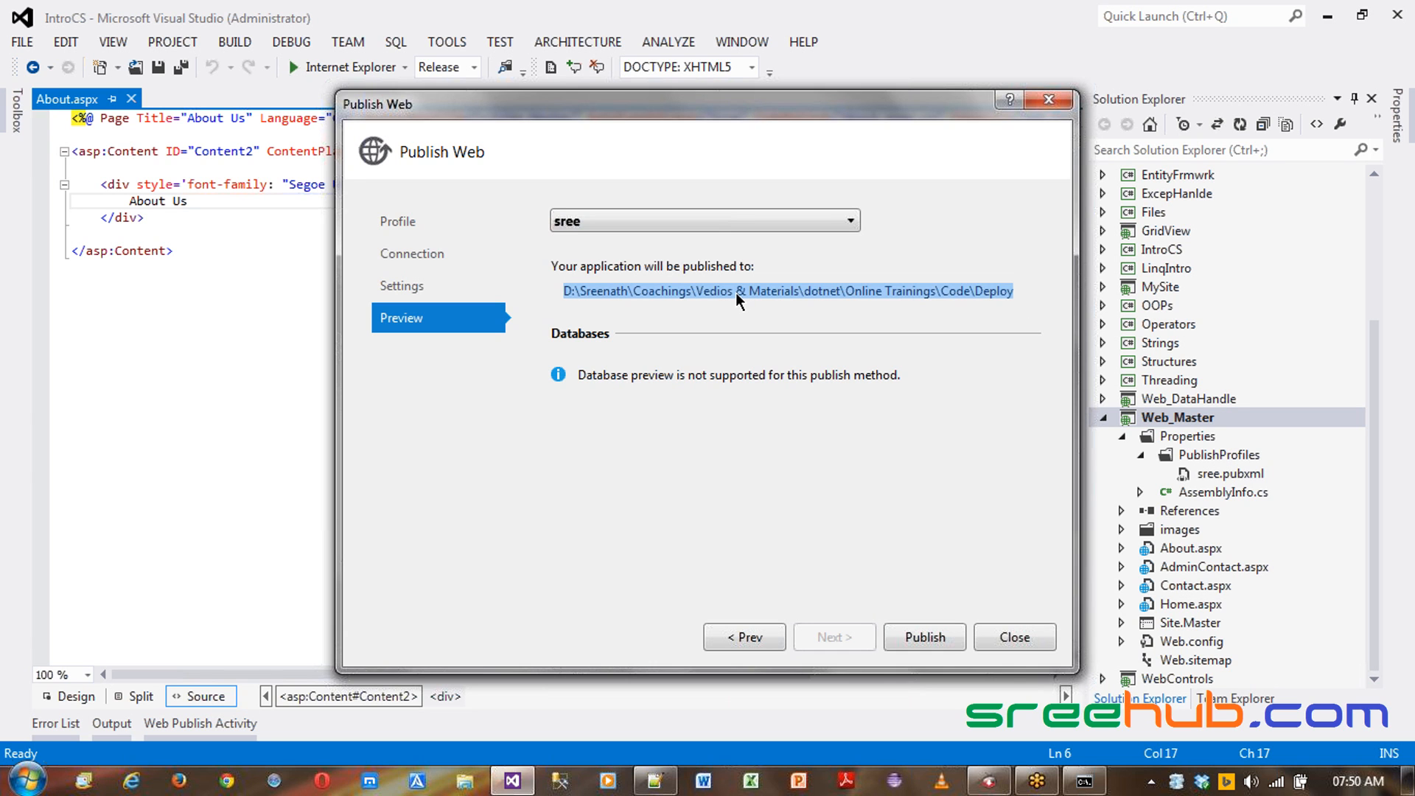
key("super+e")
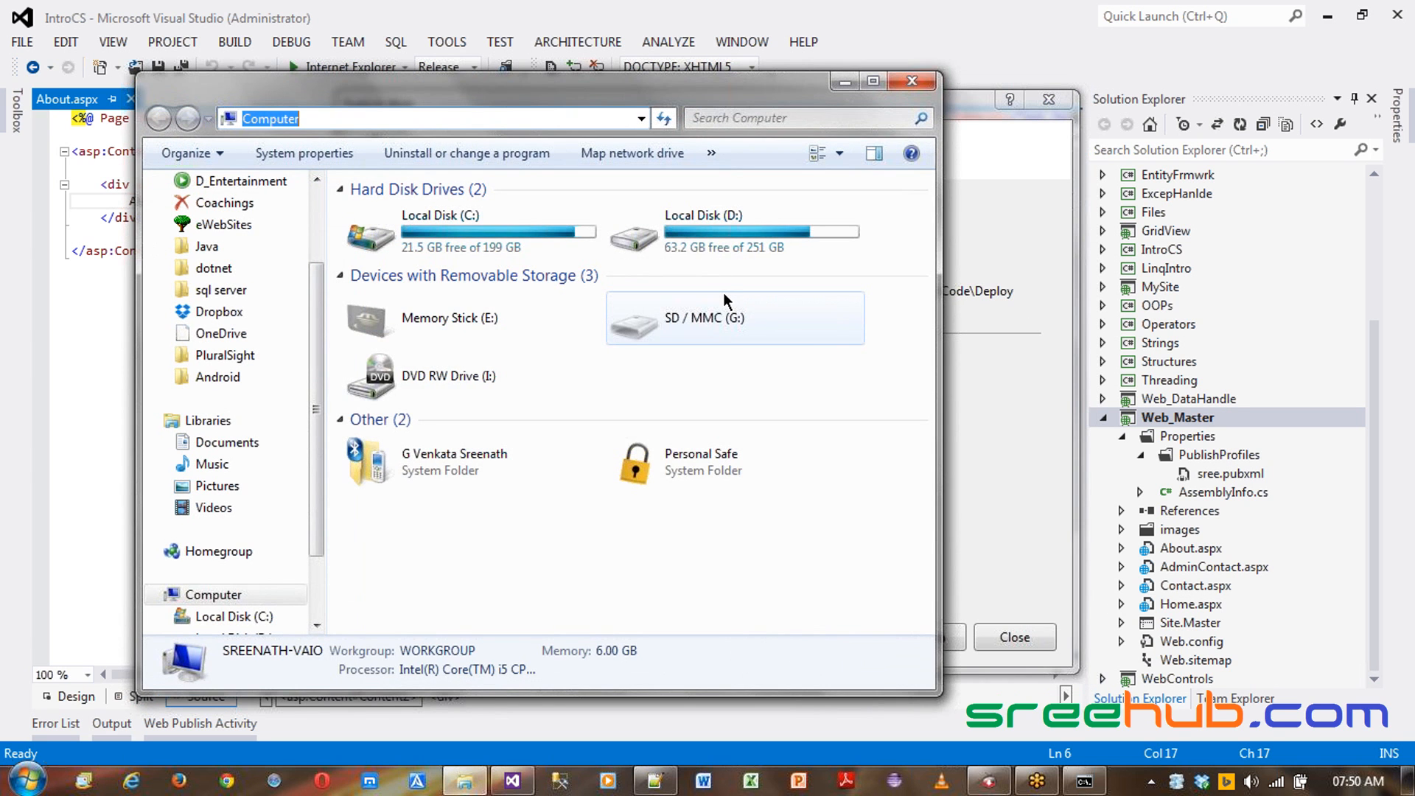
type("D:\\Sreenath\\Coachings\\Index & Materials\\dotnet\\Online Trainings\\Code\\Deploy")
key("Return")
- Permanently delete all files and folders in the Deploy folder
key("ctrl+a")
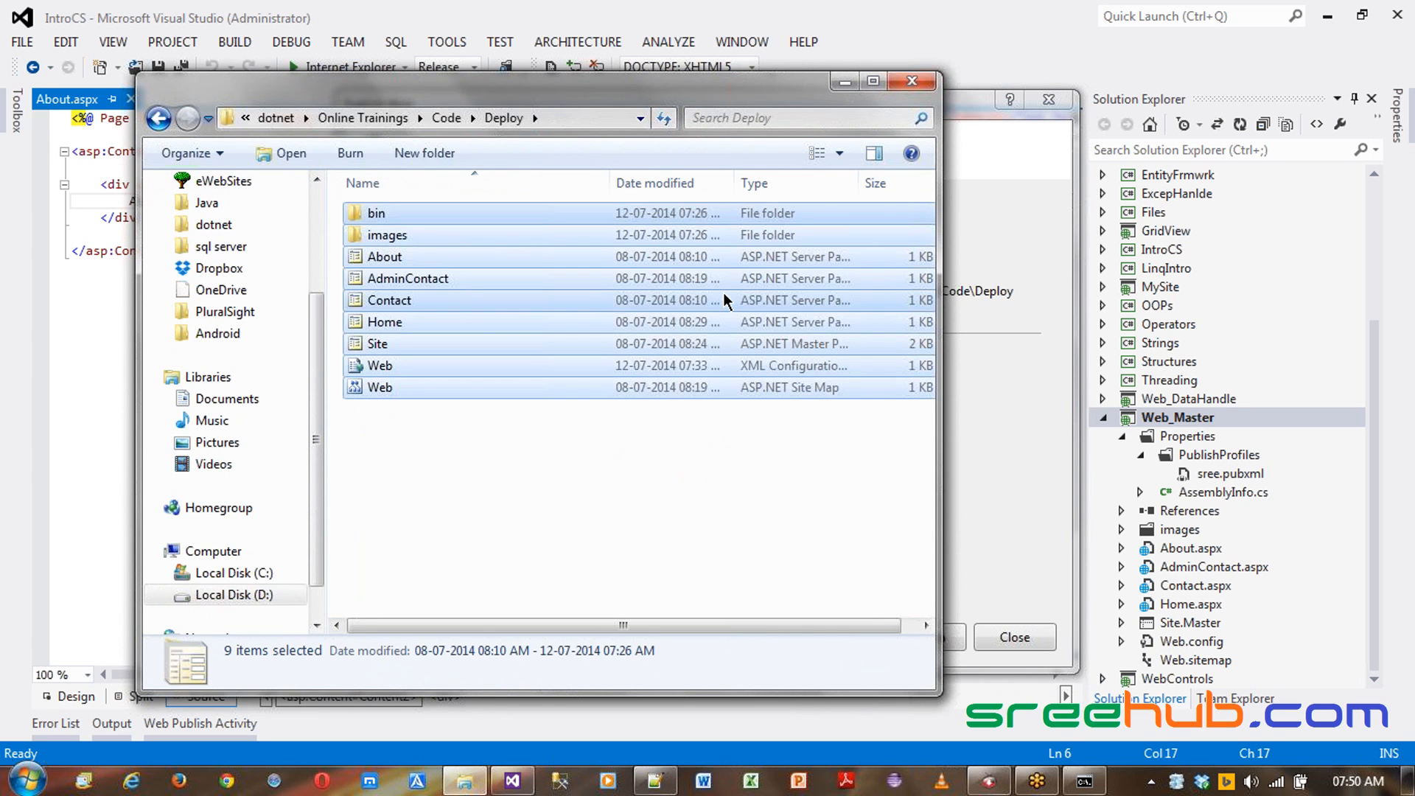
key("shift+Delete")
key("Return")
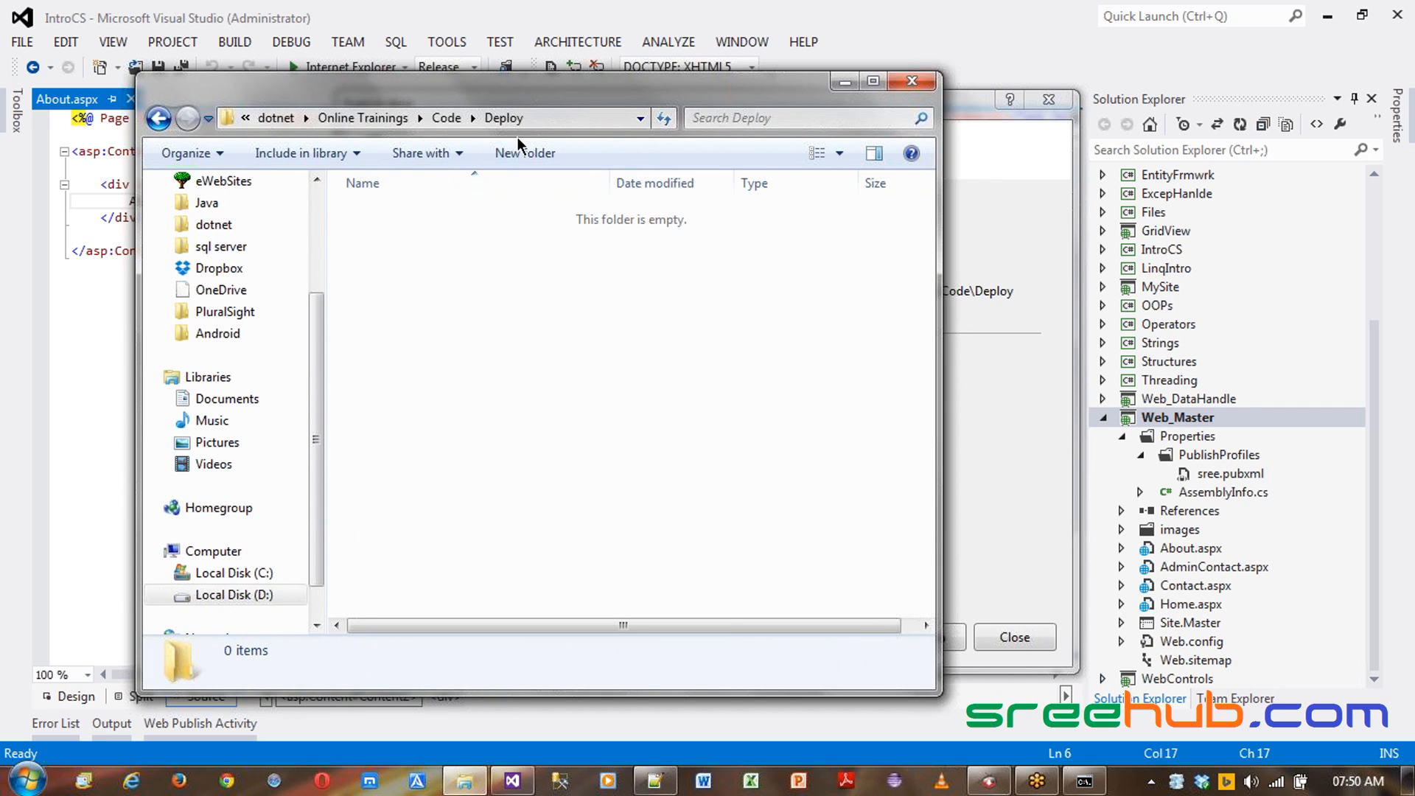
- Review the publish target path shown in the Publish Web wizard
key("alt+Tab")
left_click(795, 295)
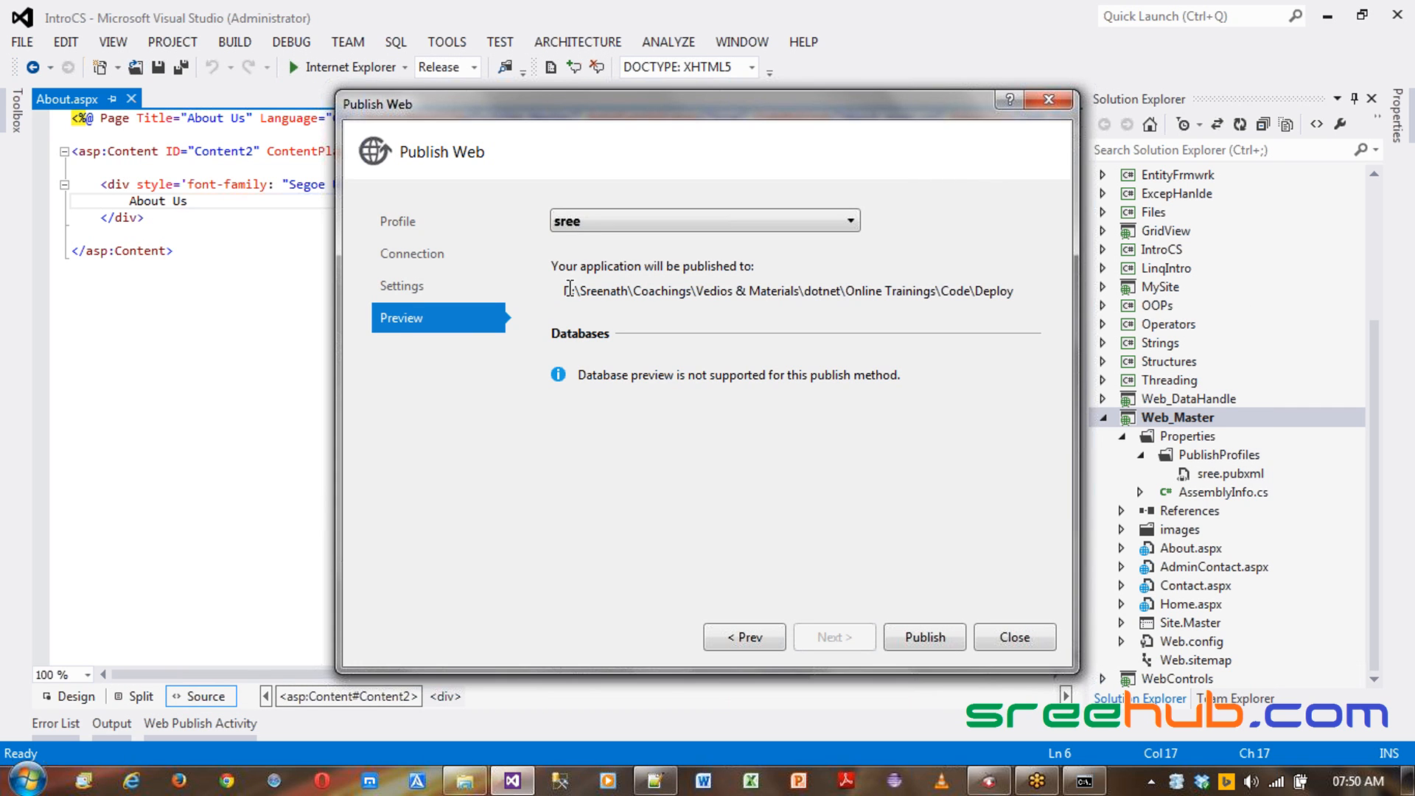
left_click_drag(565, 289, 1008, 296)
left_click(924, 295)
left_click_drag(760, 292, 991, 291)
left_click(895, 291)
left_click(400, 223)
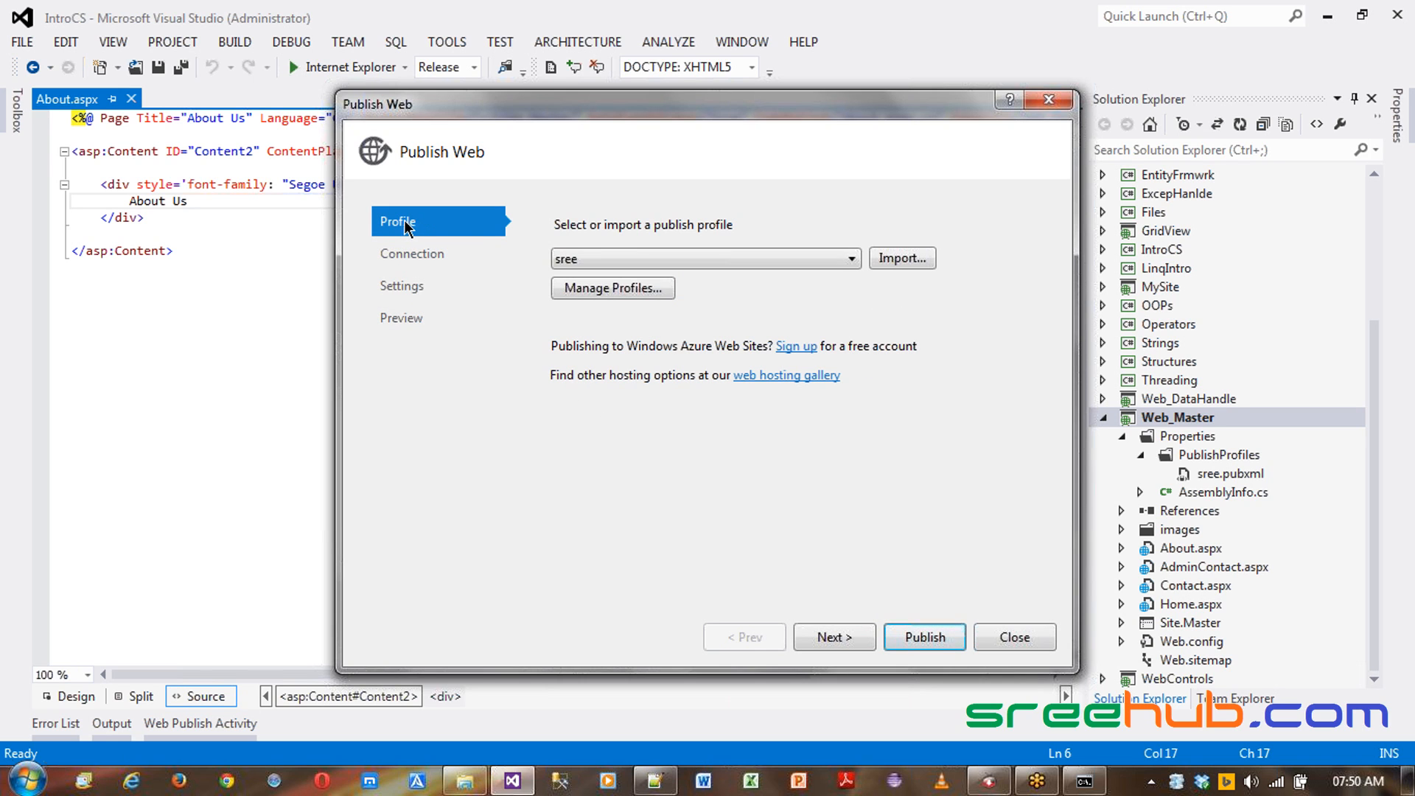
left_click(664, 255)
left_click(663, 255)
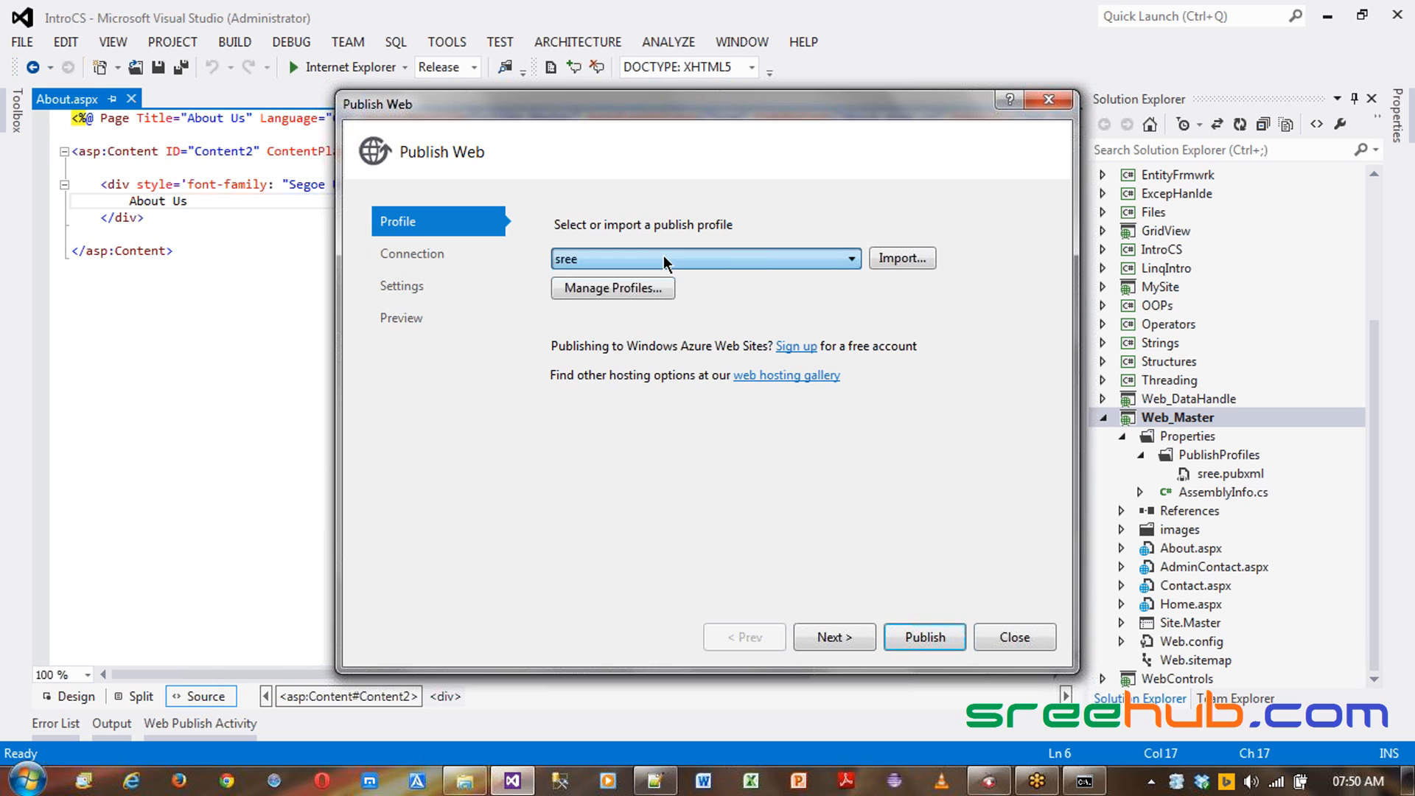
left_click(660, 254)
left_click(709, 294)
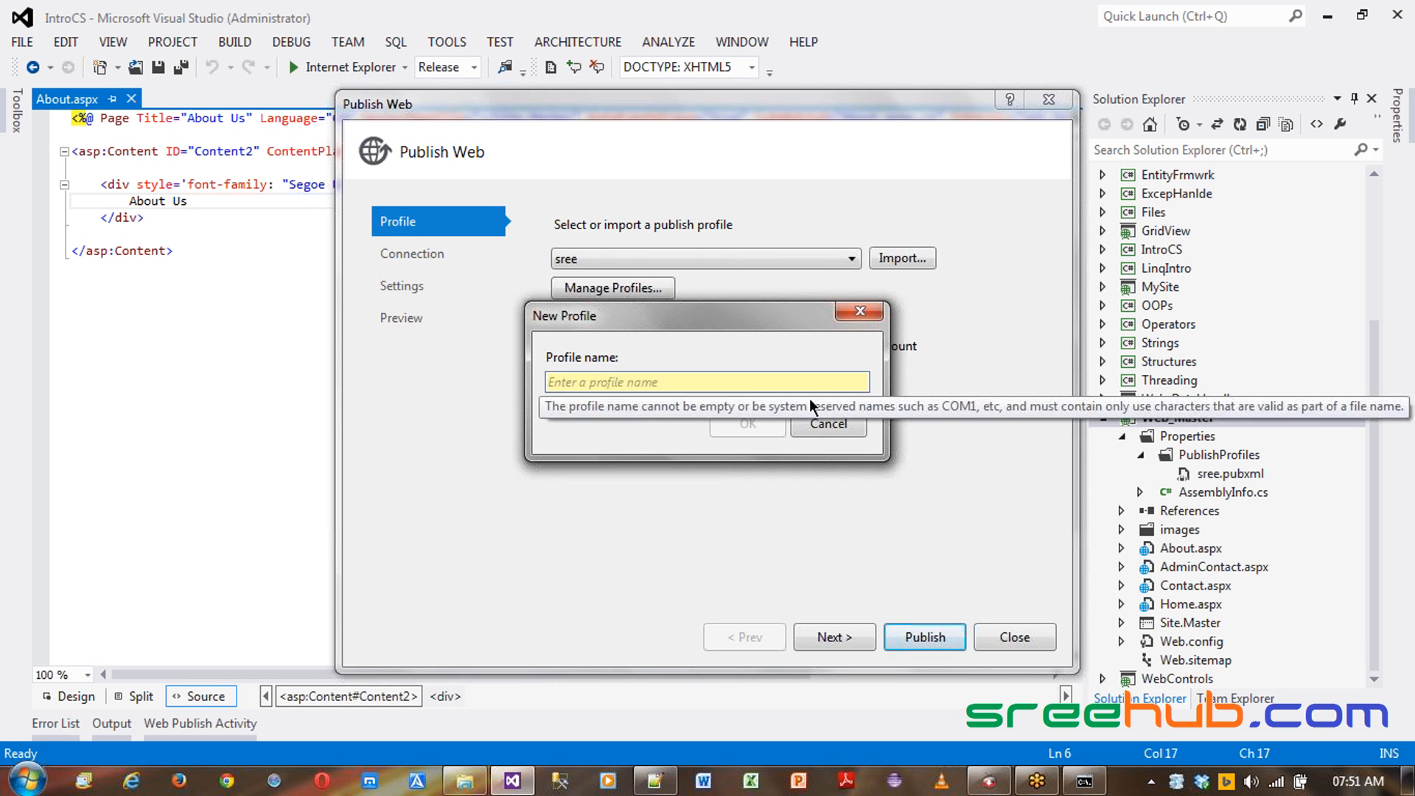
left_click(822, 422)
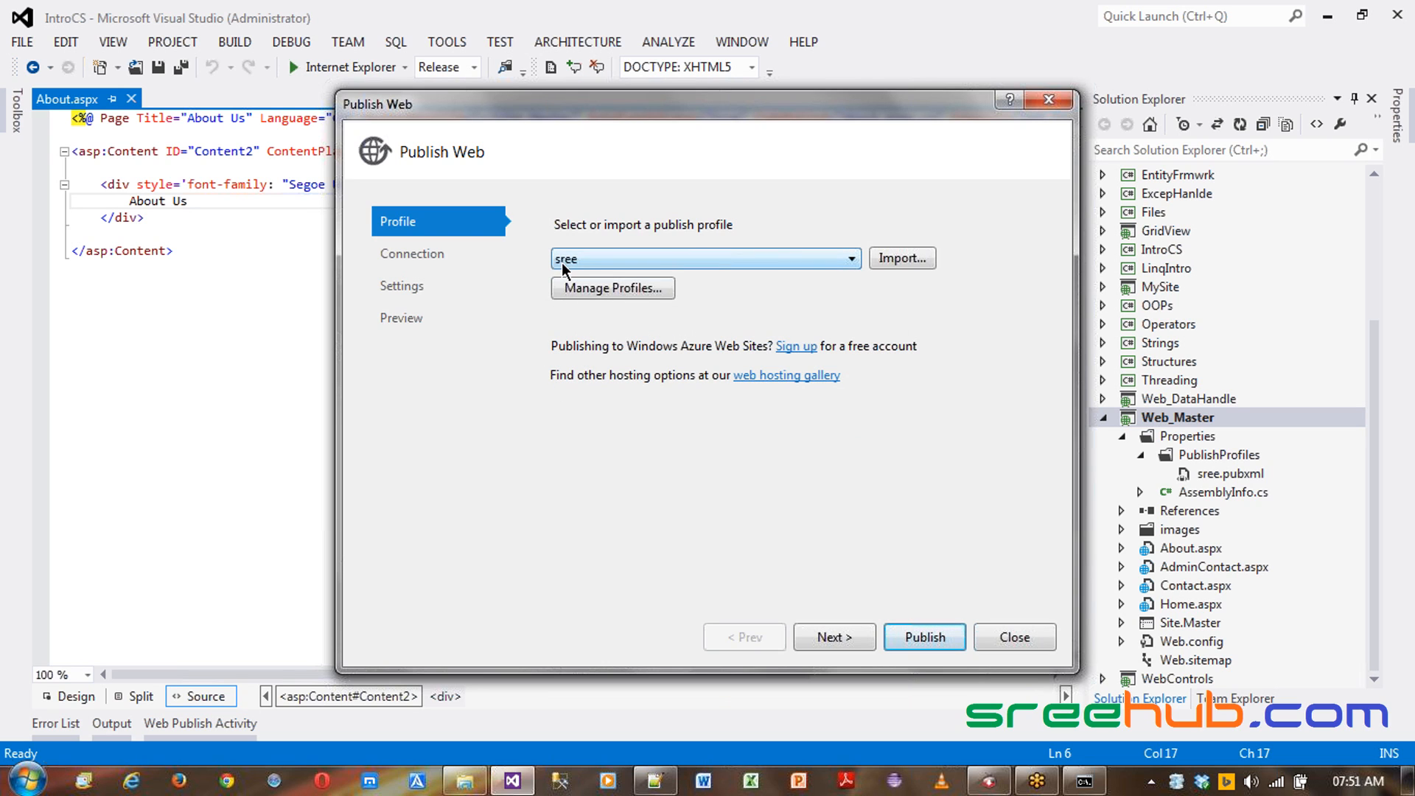
- Try the Web Deploy publish method on the Connection page, then switch back to File System
left_click(828, 639)
left_click(696, 262)
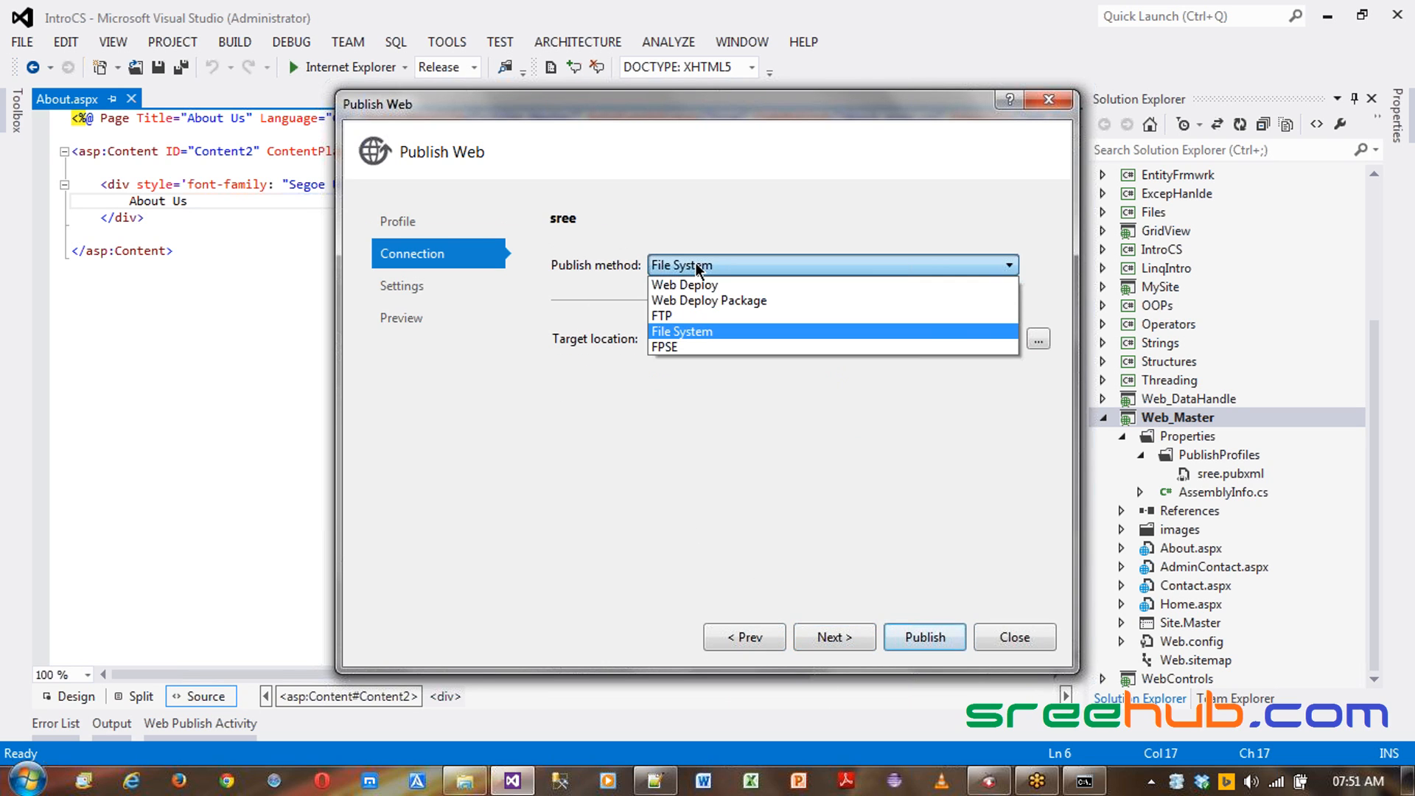
left_click(698, 281)
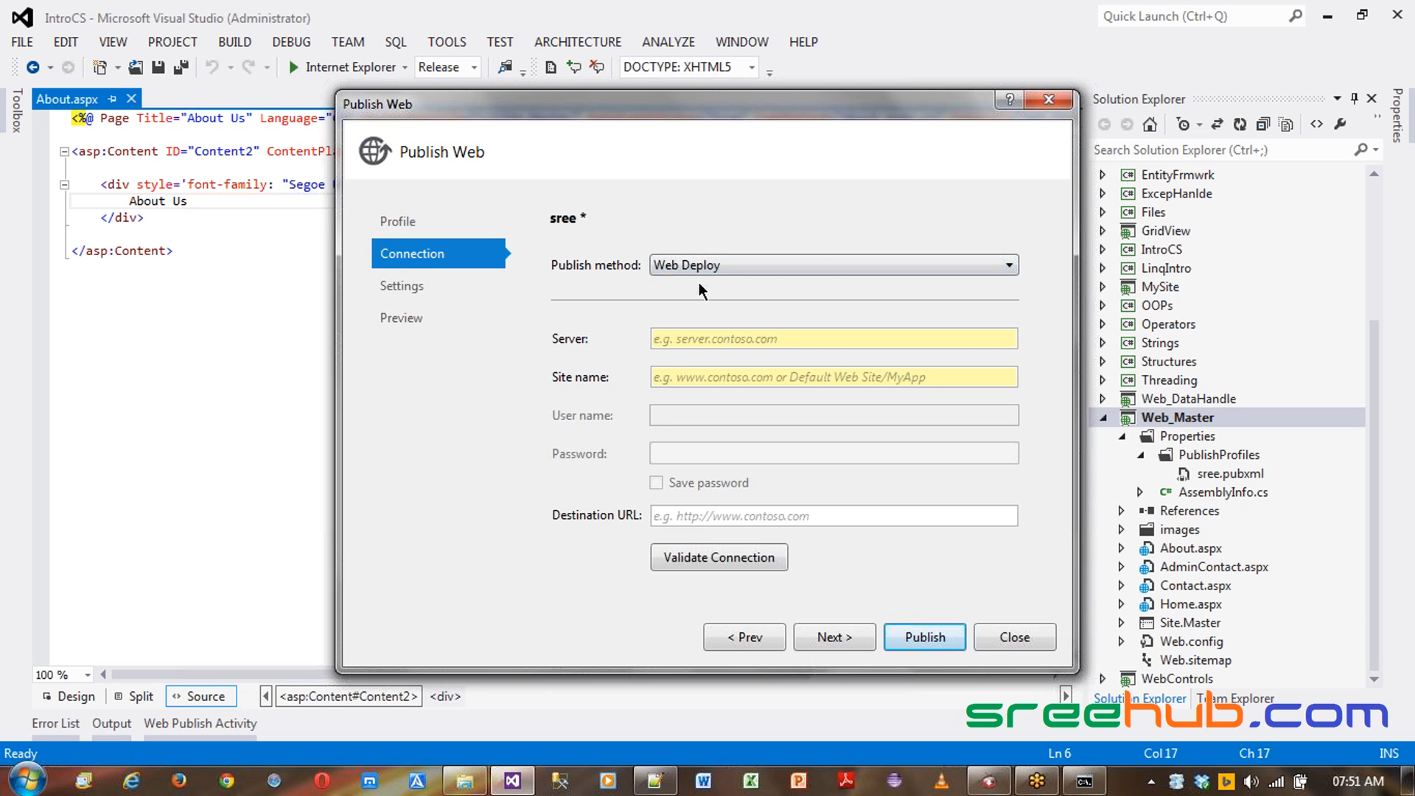
left_click(735, 267)
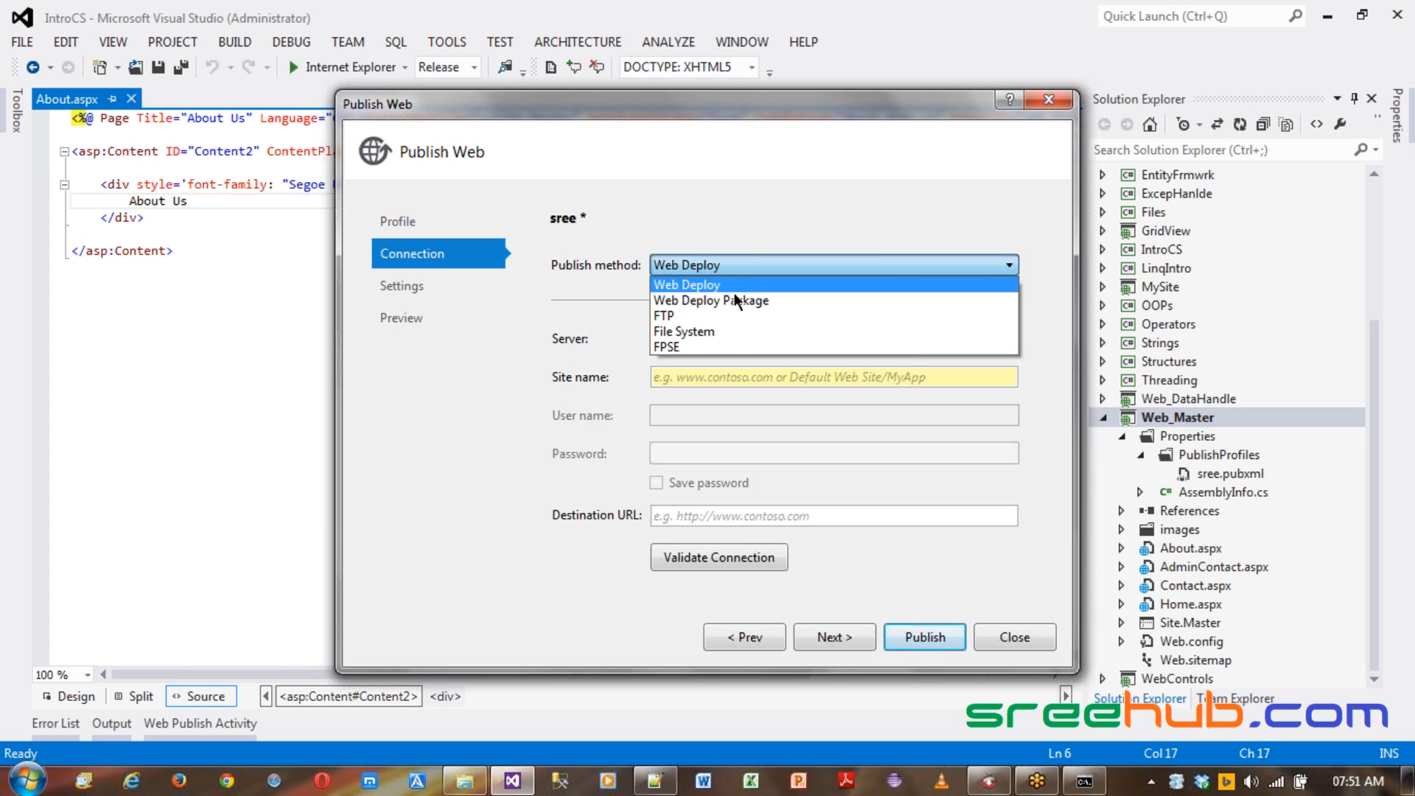
left_click(732, 332)
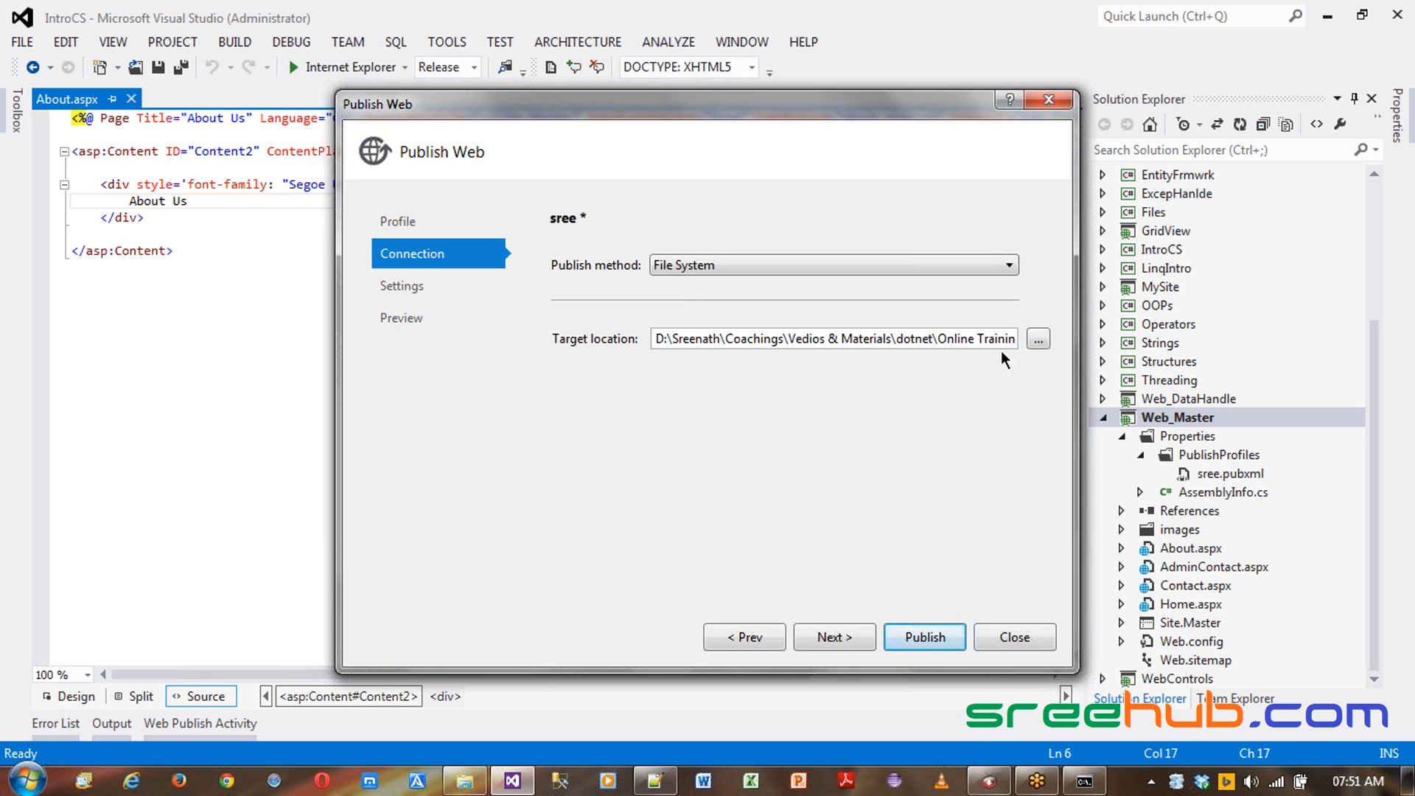
- Check the File System target location and publish the site to the Deploy folder
left_click_drag(897, 339, 1014, 338)
left_click(892, 338)
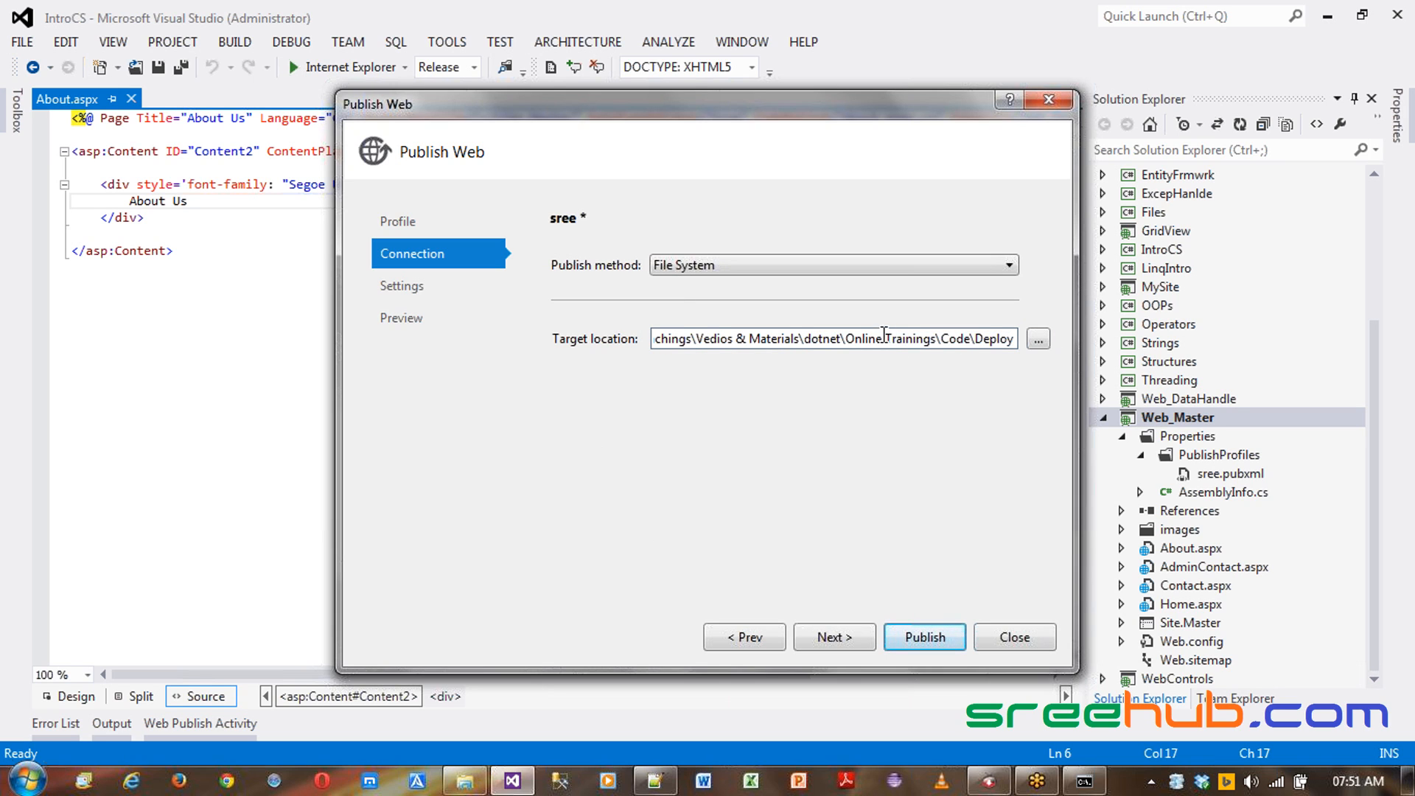
left_click_drag(931, 339, 1056, 348)
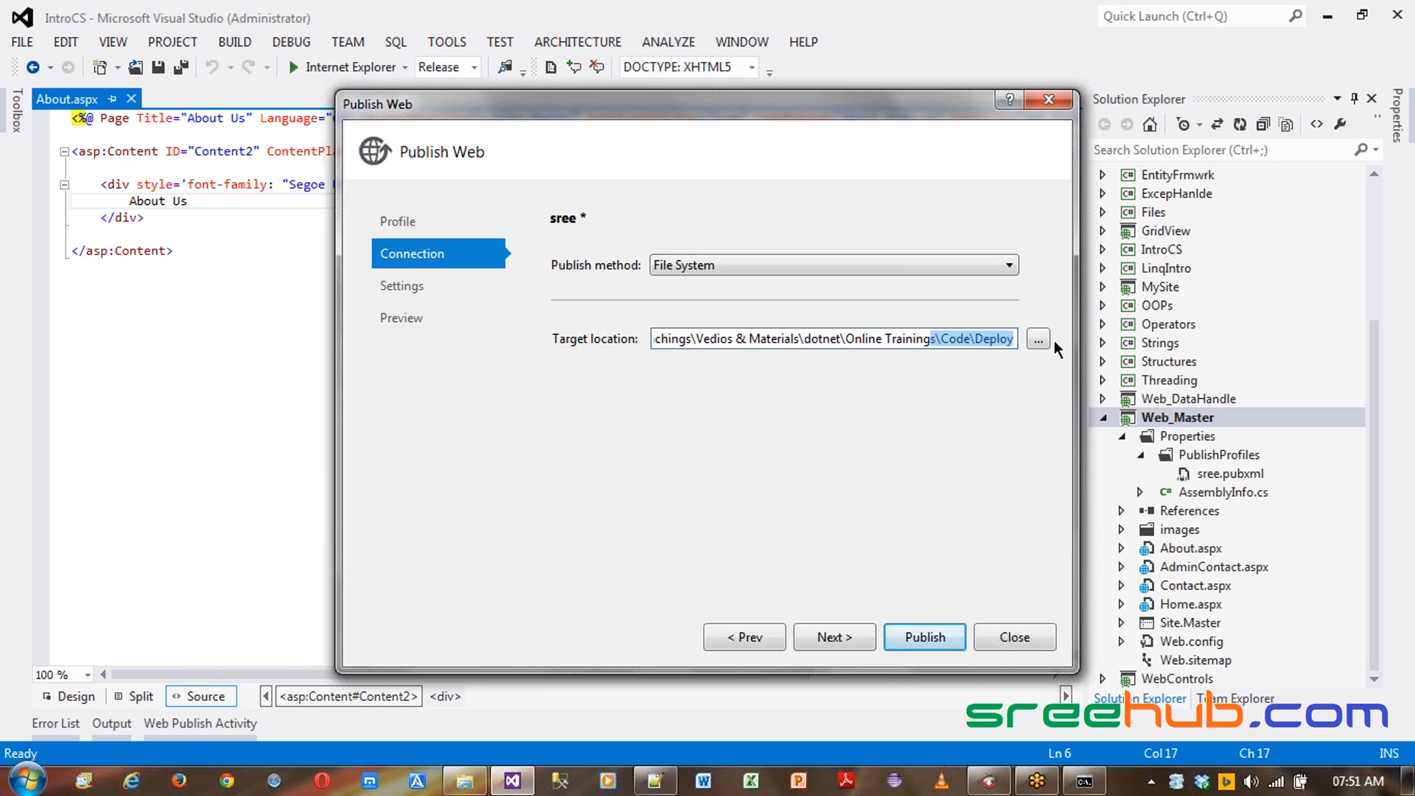
left_click(935, 339)
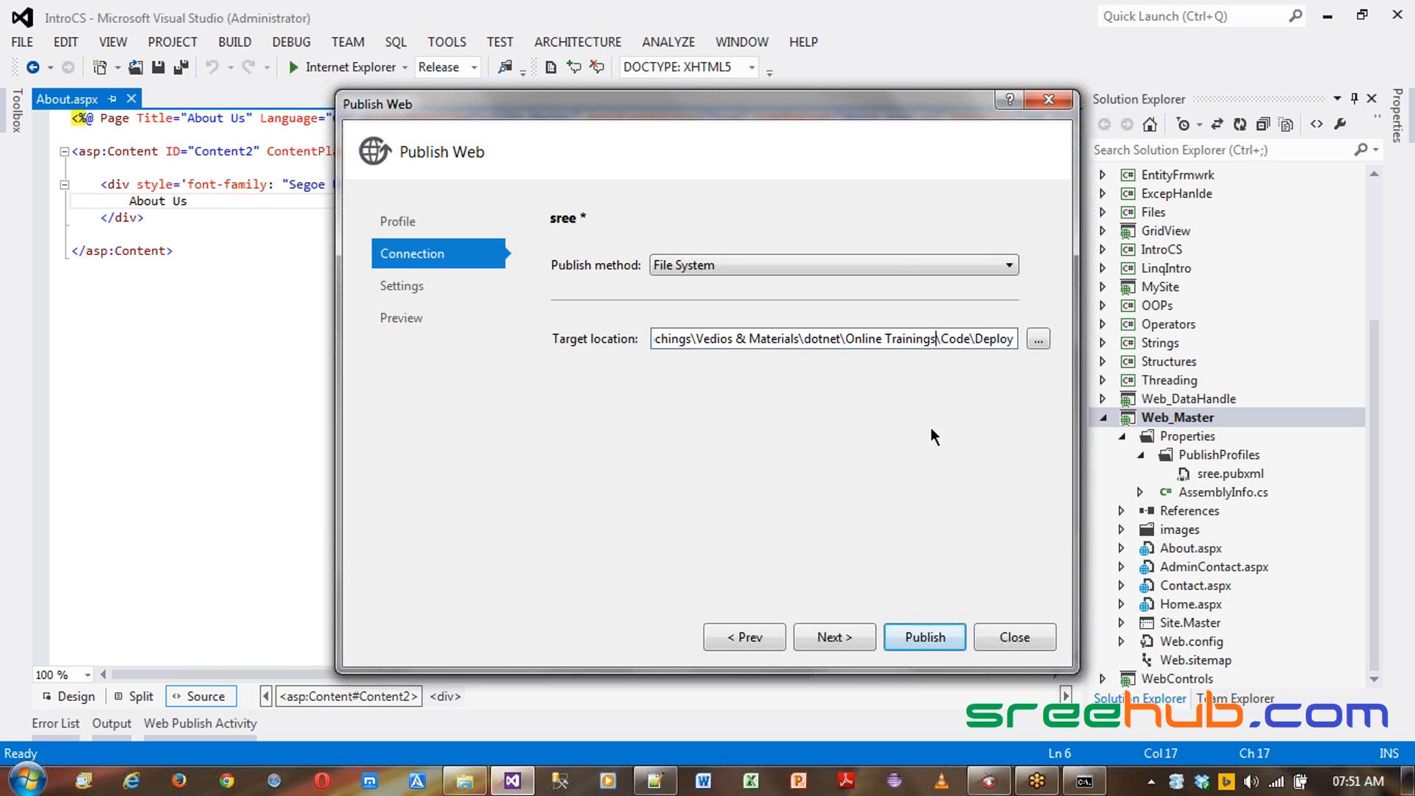
left_click(926, 637)
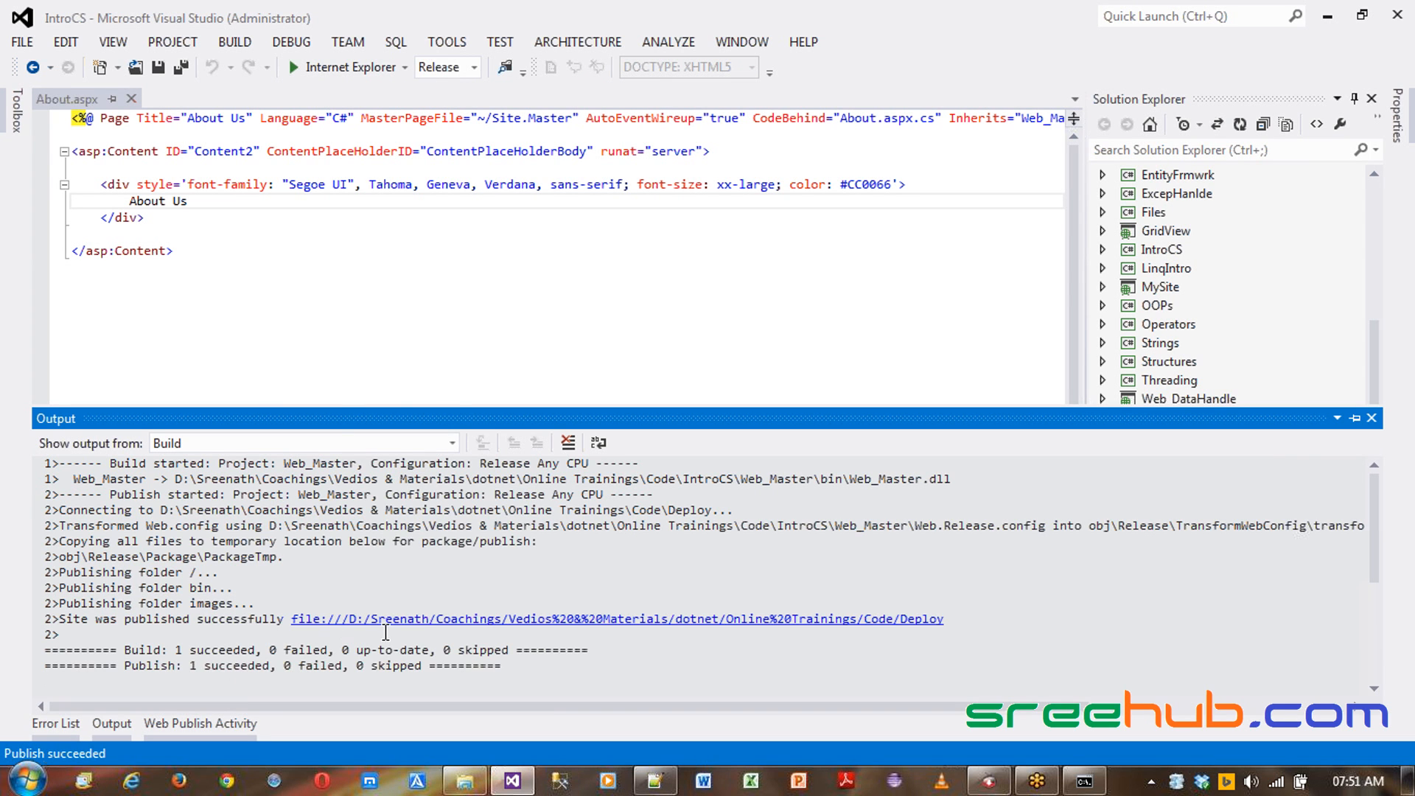
- Open the published Deploy folder from the output link and inspect its files
left_click(628, 620, "ctrl")
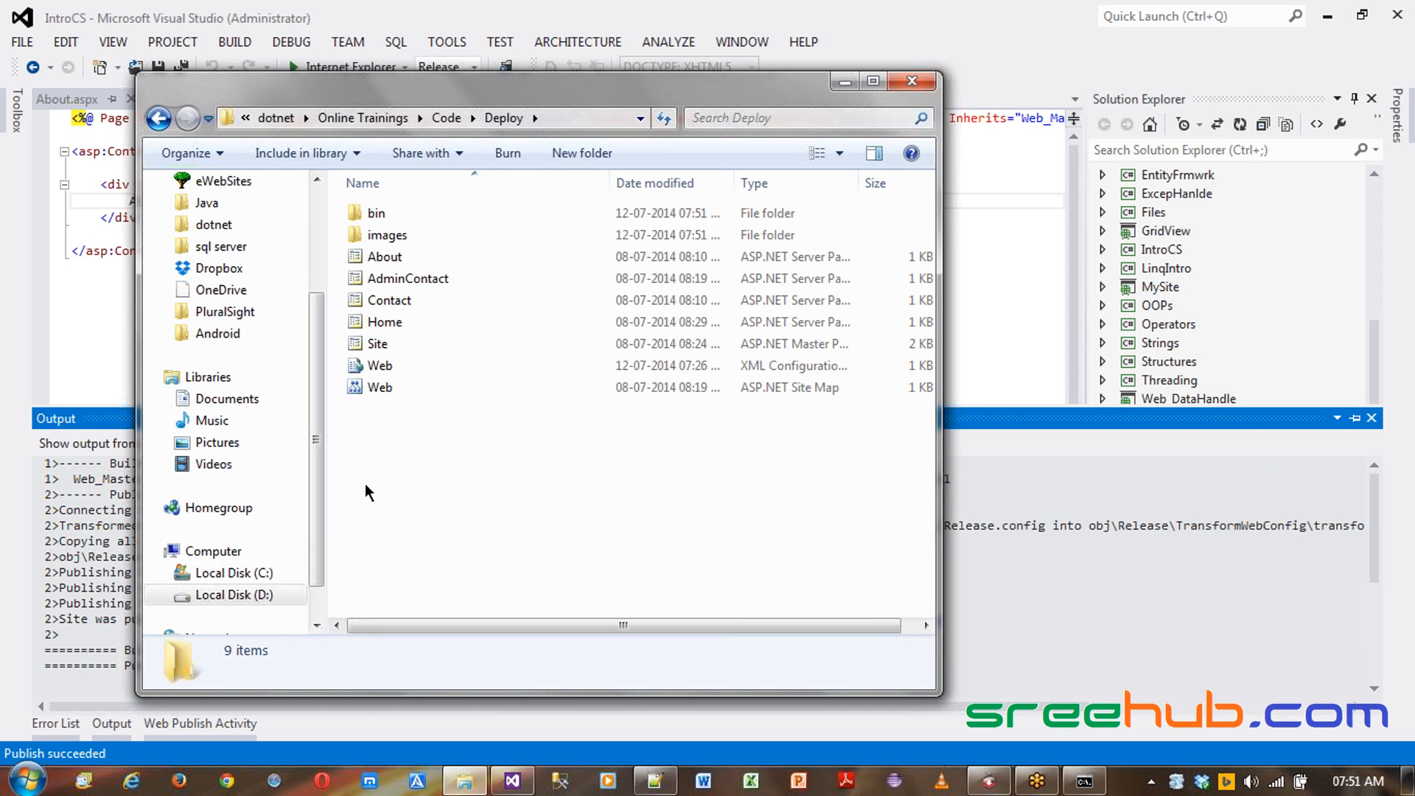
left_click_drag(365, 483, 384, 206)
left_click(396, 467)
left_click(386, 324)
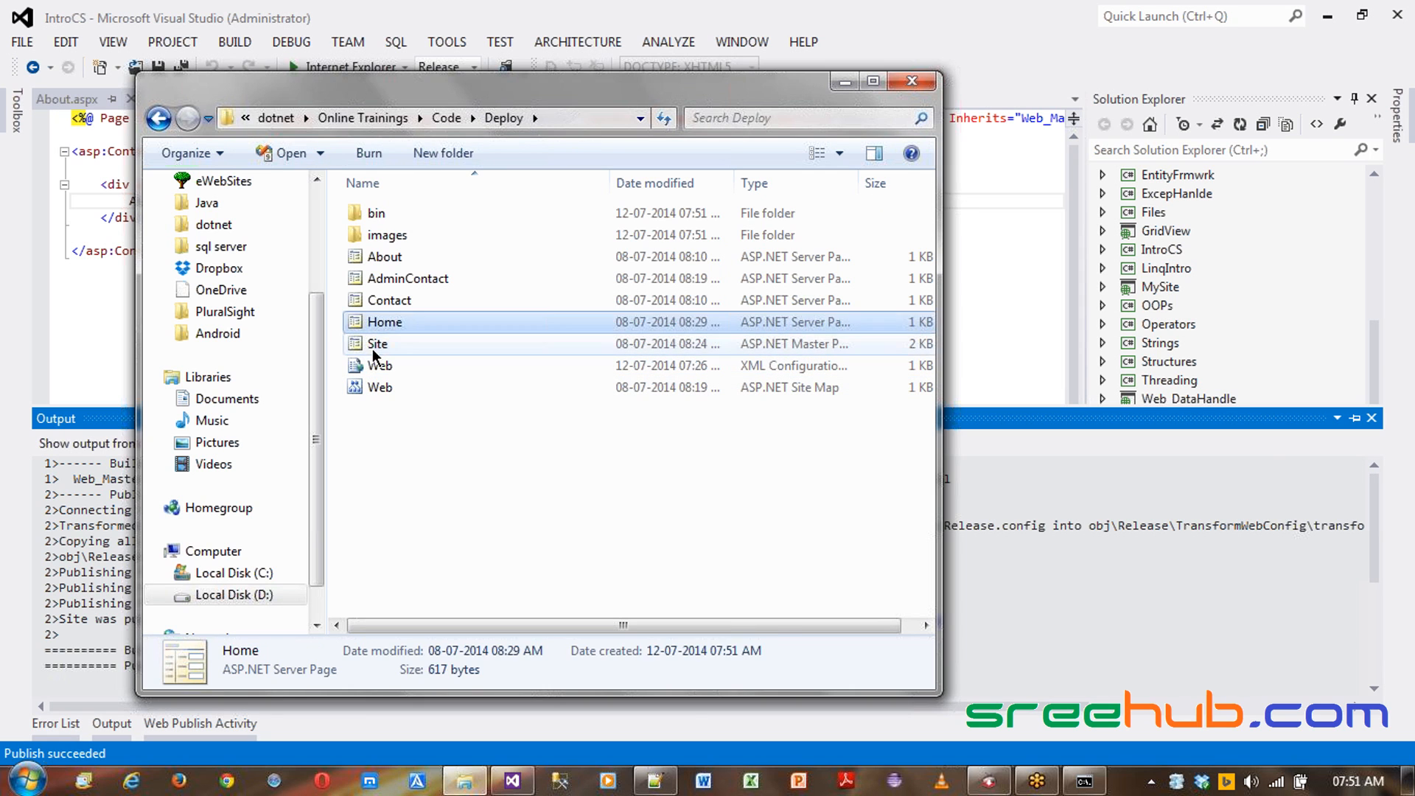
left_click(373, 346)
left_click(386, 238)
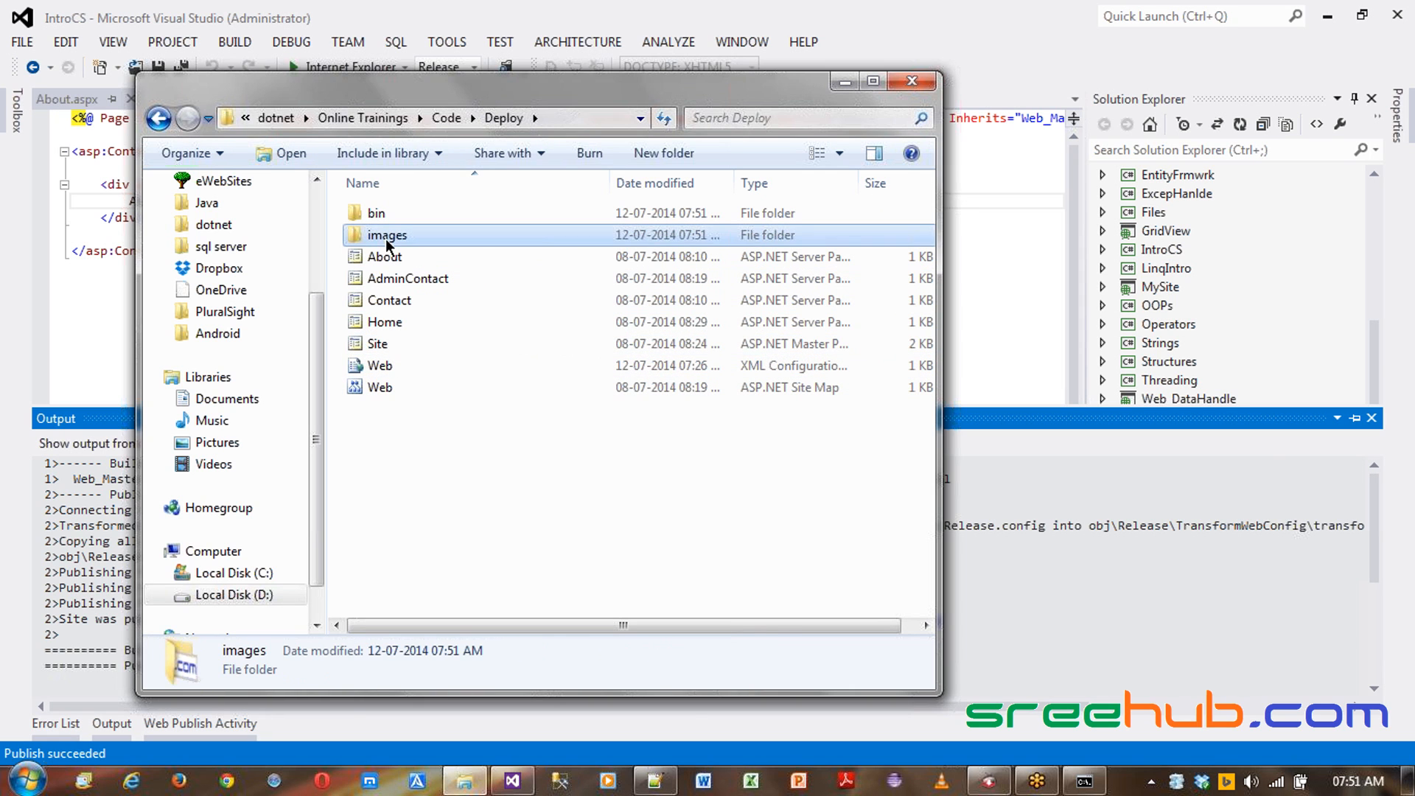
- Inspect the files and folders published to the Deploy folder
left_click(380, 367)
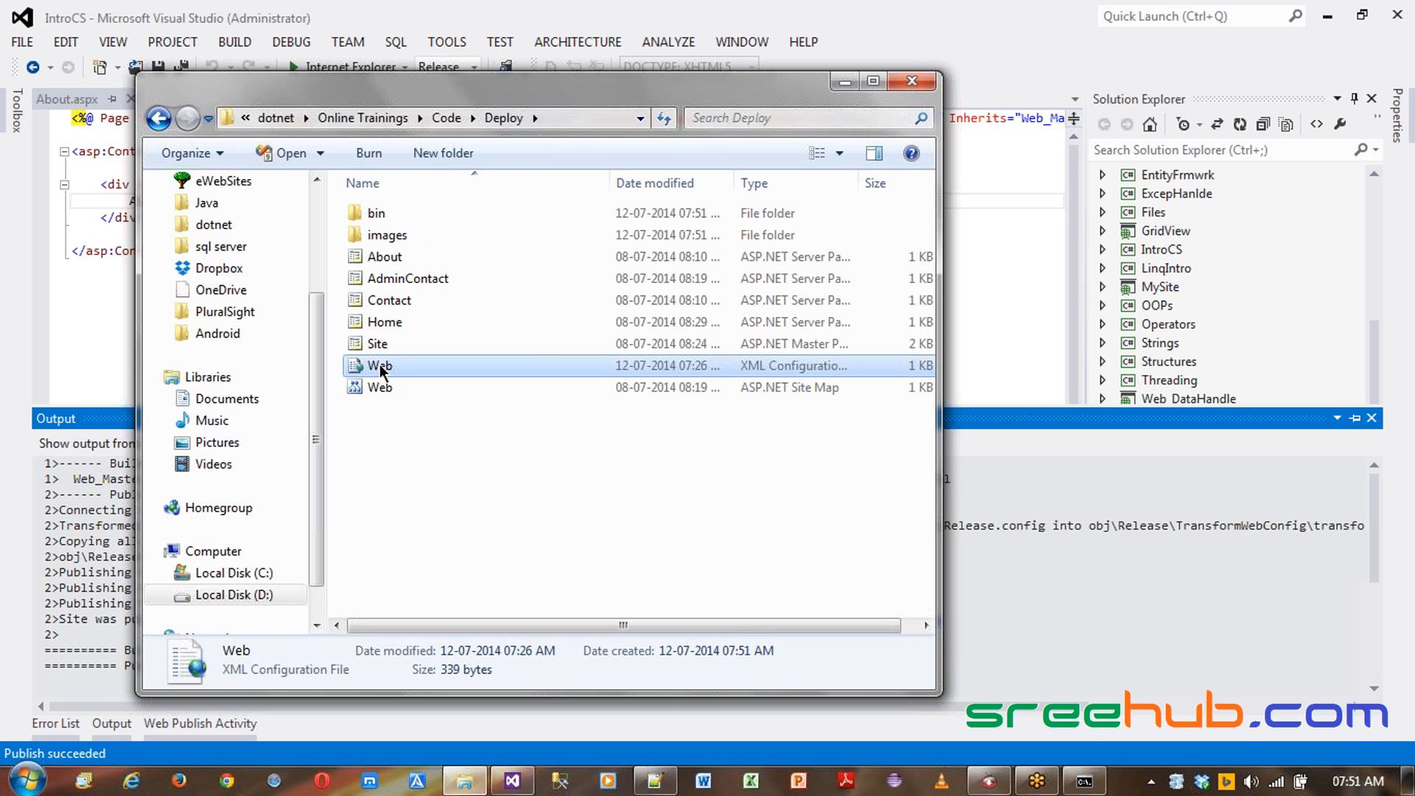
left_click(374, 390)
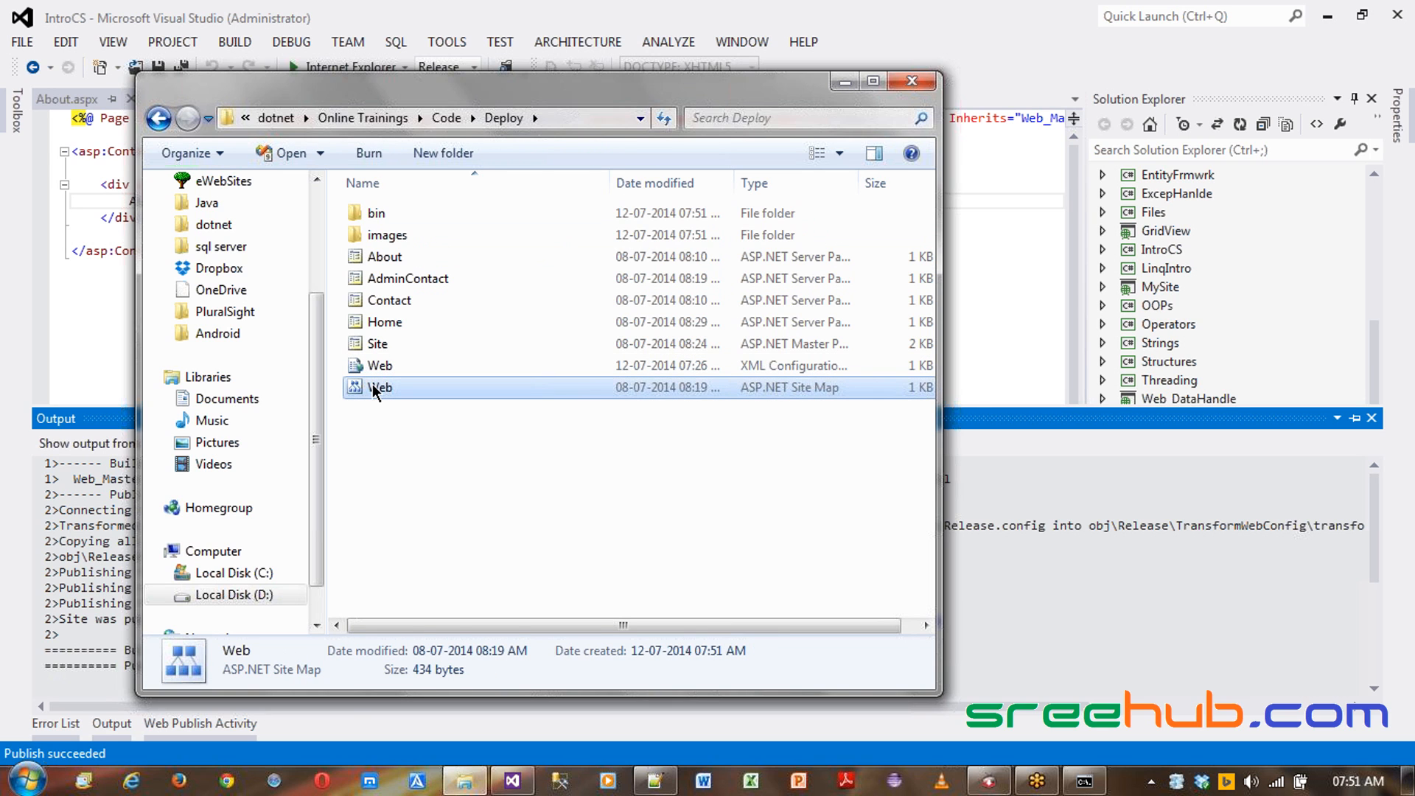
left_click(437, 502)
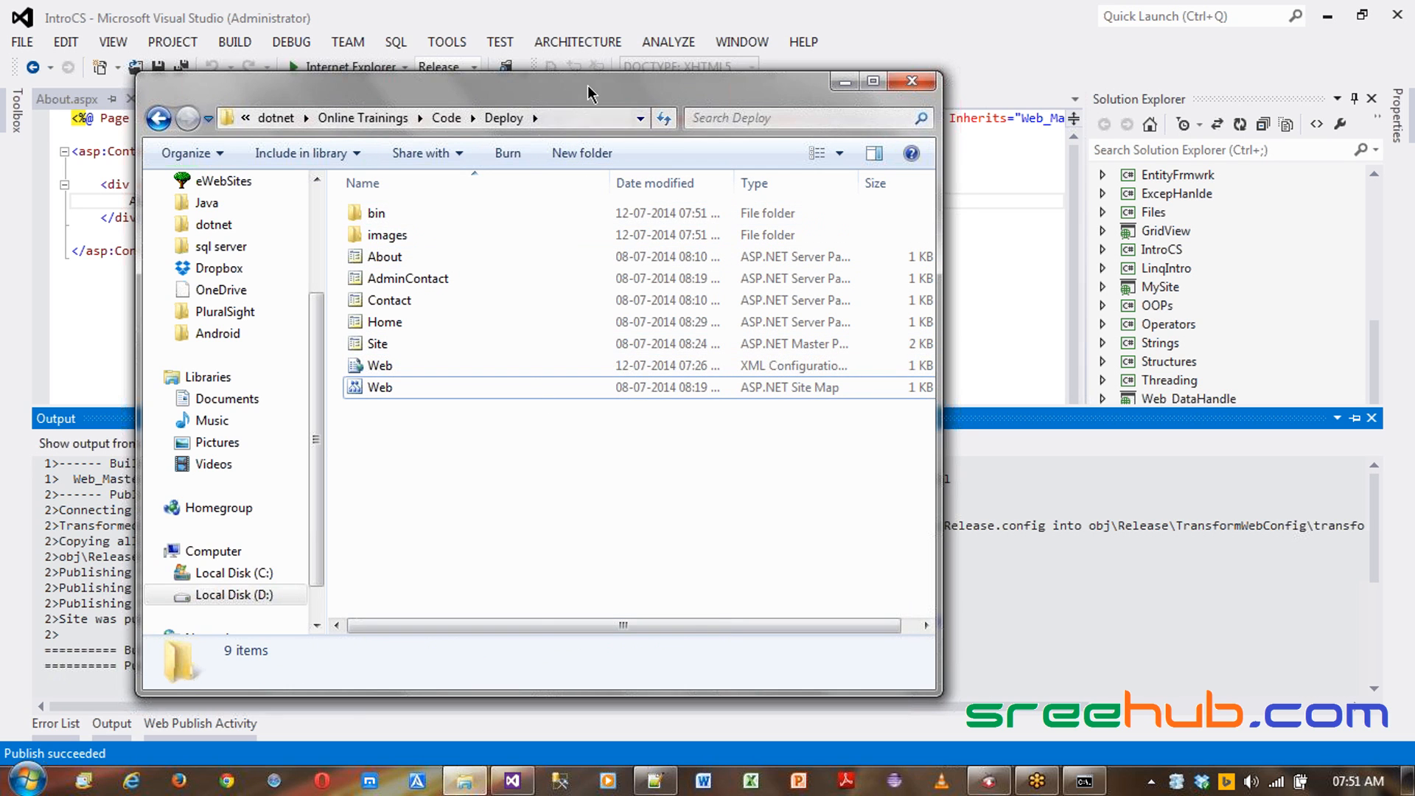
left_click_drag(588, 92, 474, 42)
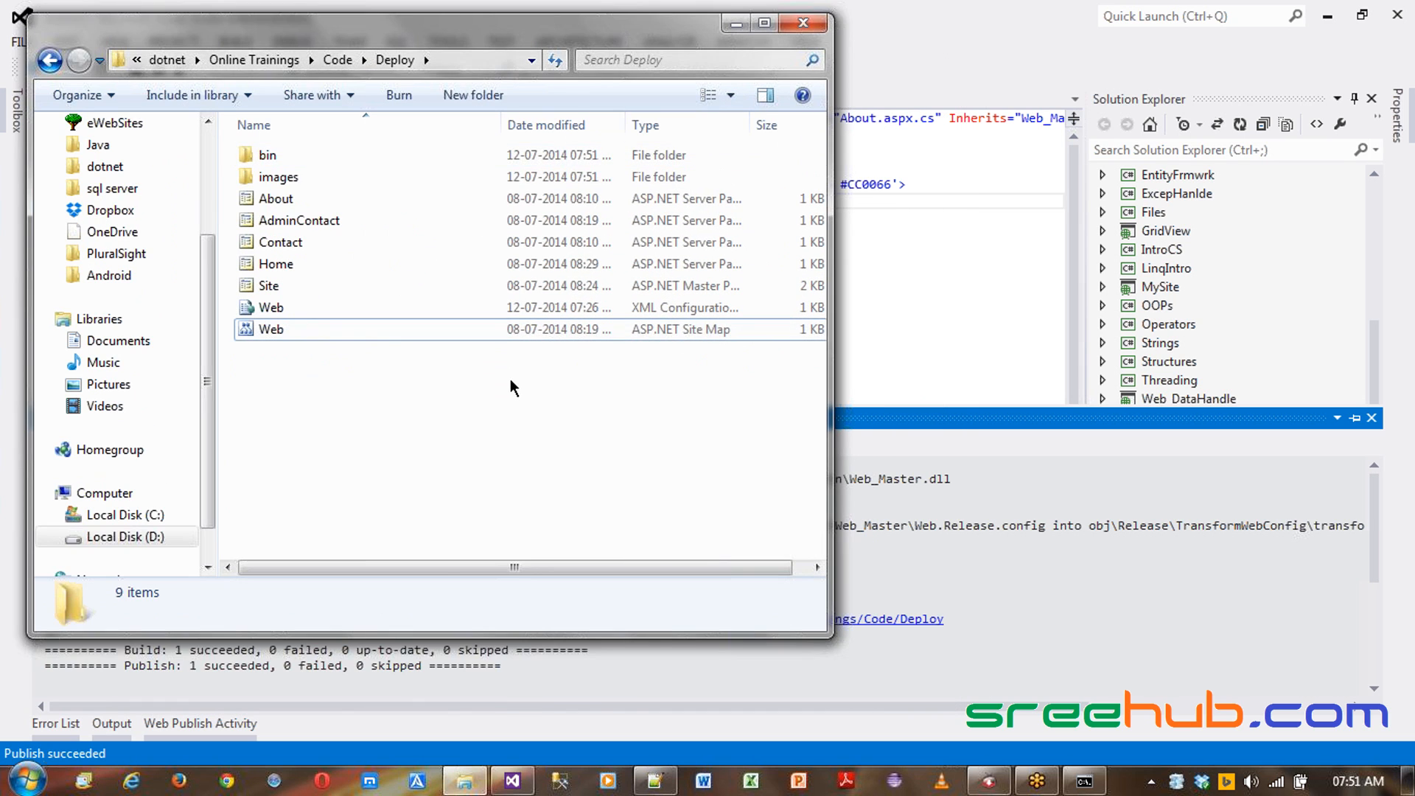
key("super+r")
left_click(418, 529)
key("super")
key("Escape")
left_click_drag(404, 38, 488, 59)
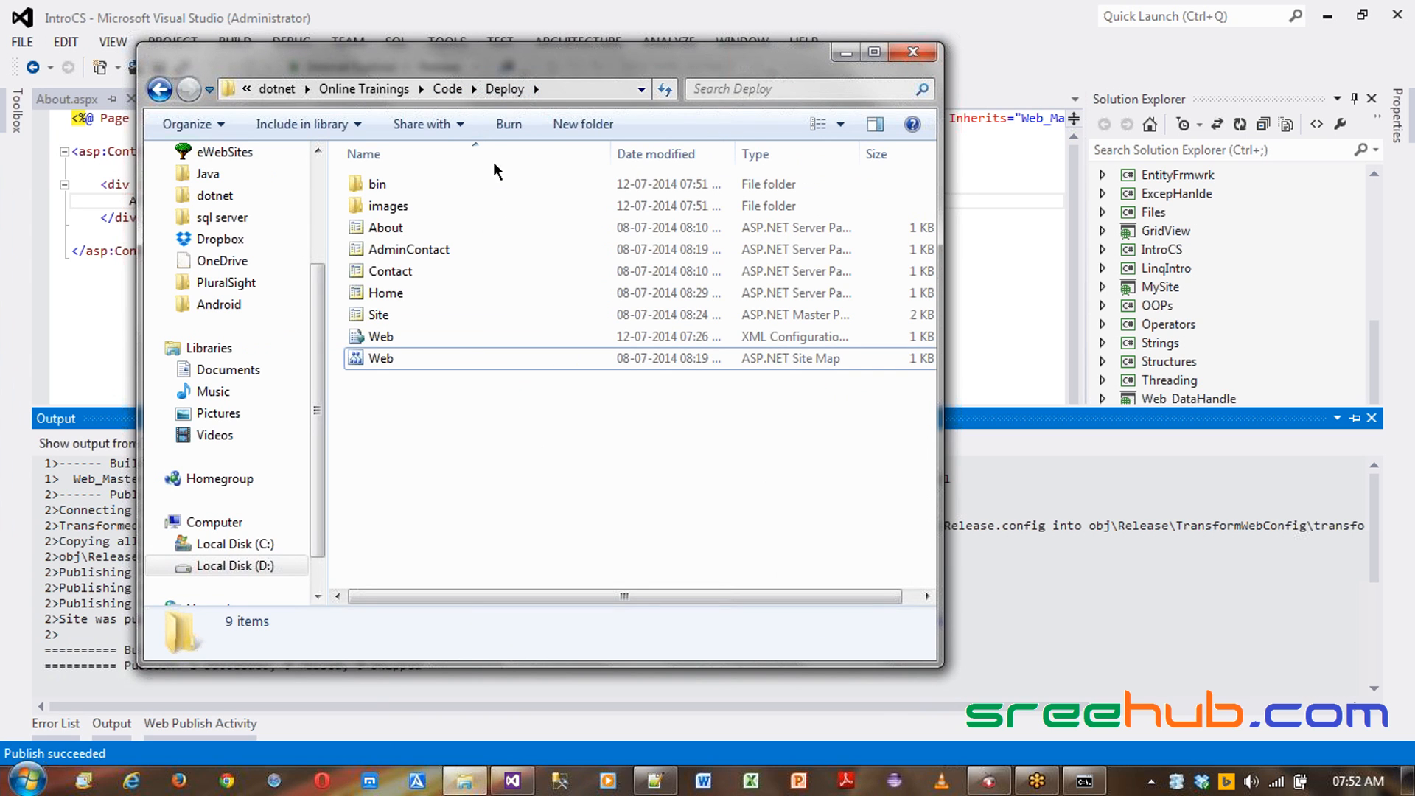
left_click_drag(376, 512, 417, 441)
left_click(367, 313)
left_click(376, 293)
left_click(384, 272)
left_click(389, 250)
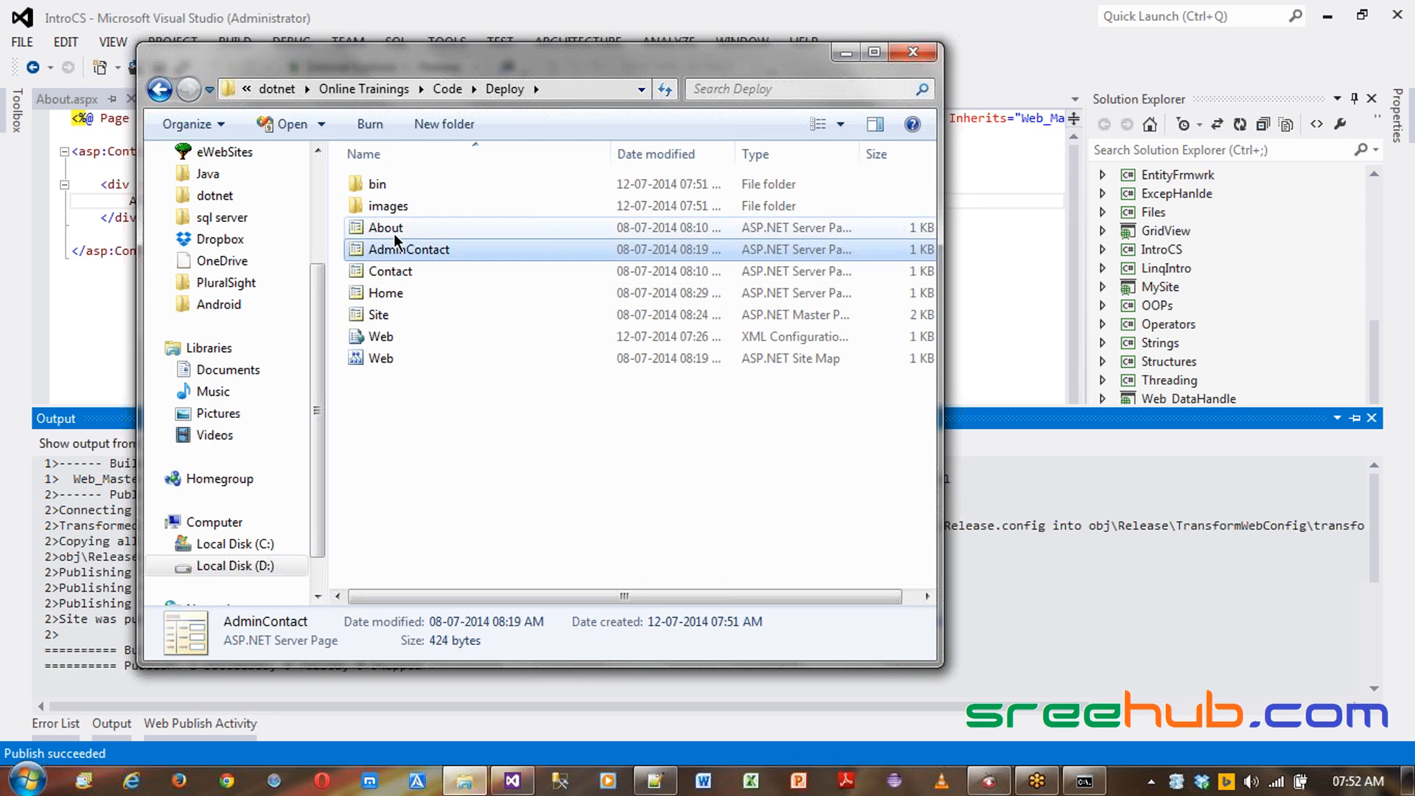
left_click(394, 230)
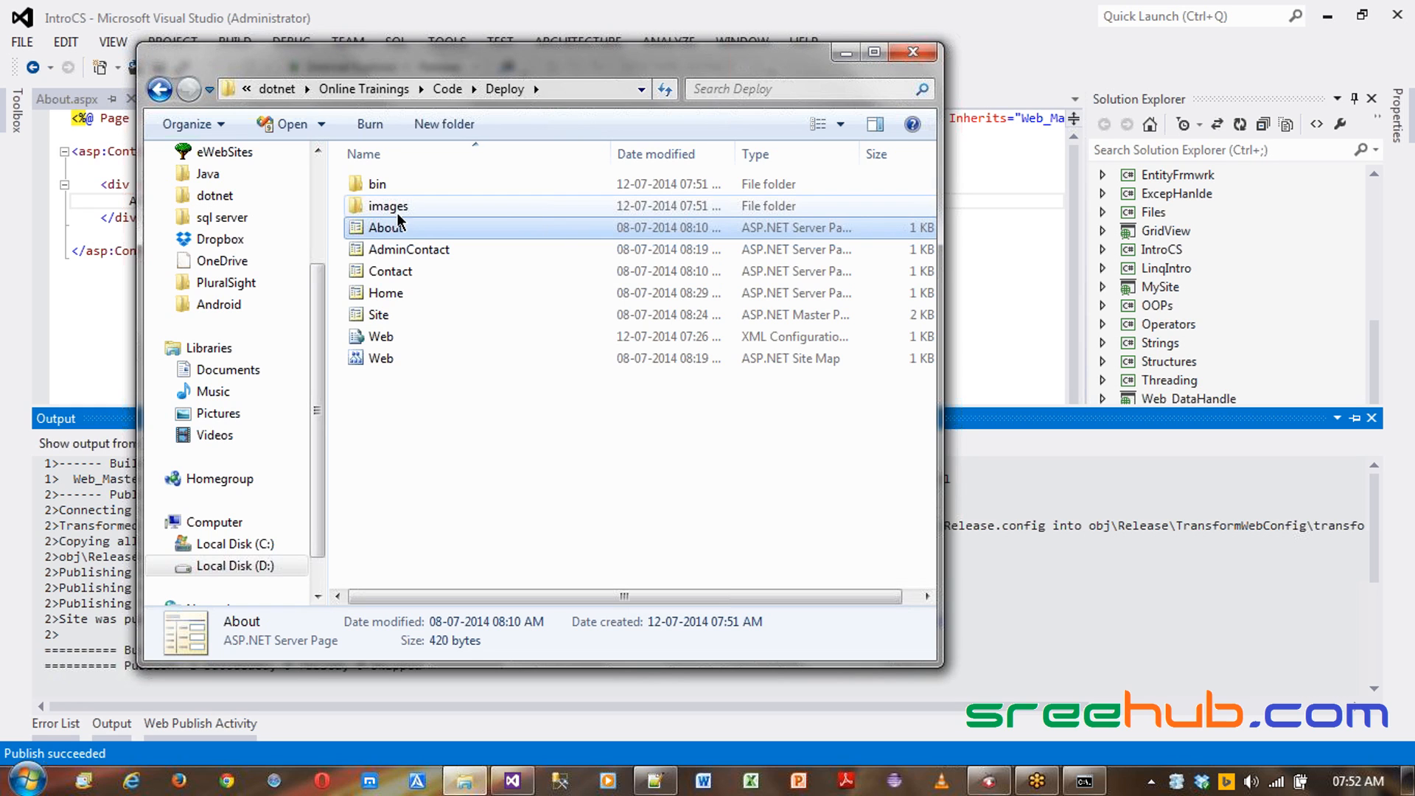
left_click(484, 454)
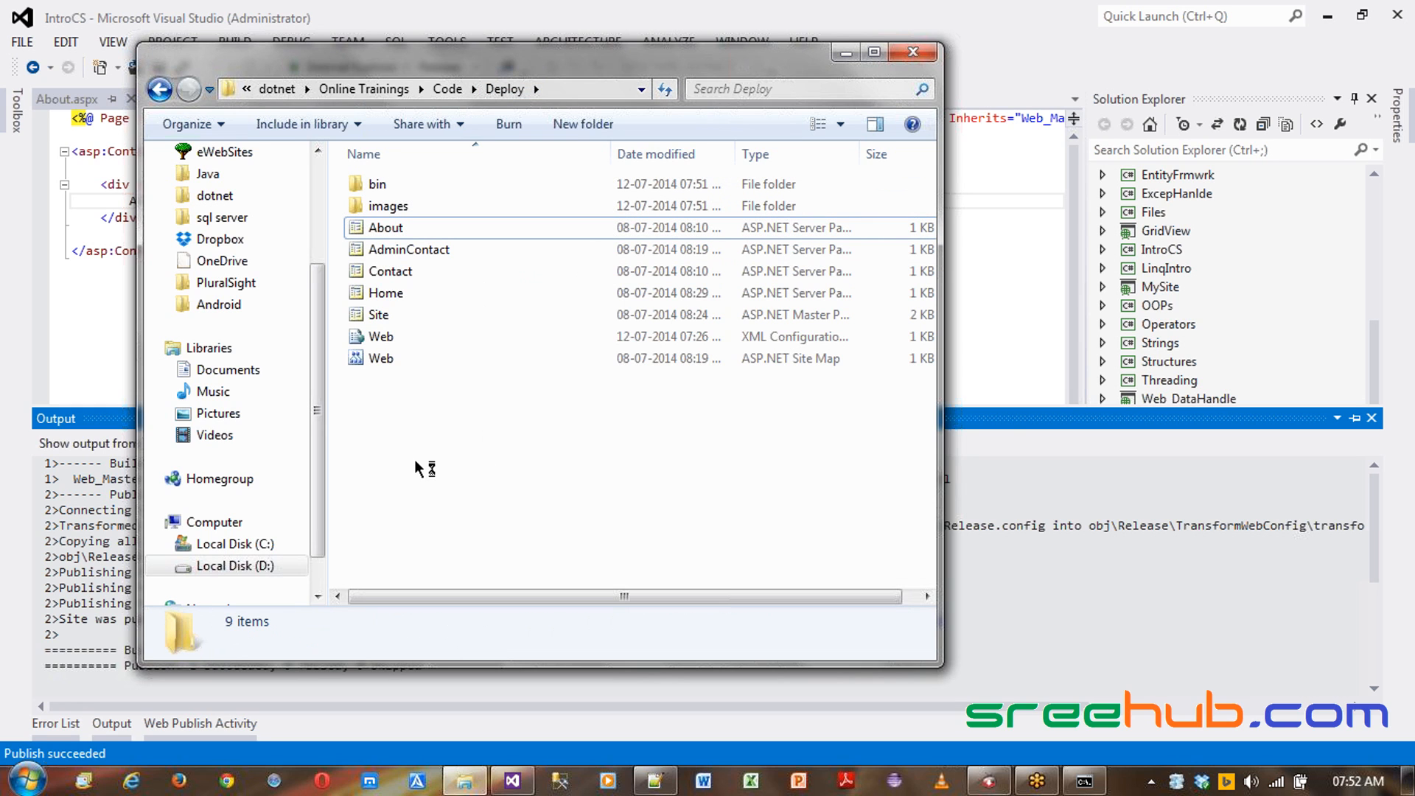
- Highlight the Install IIS item in the IIS web server notes
left_click(655, 782)
left_click(351, 317)
left_click_drag(350, 317, 459, 318)
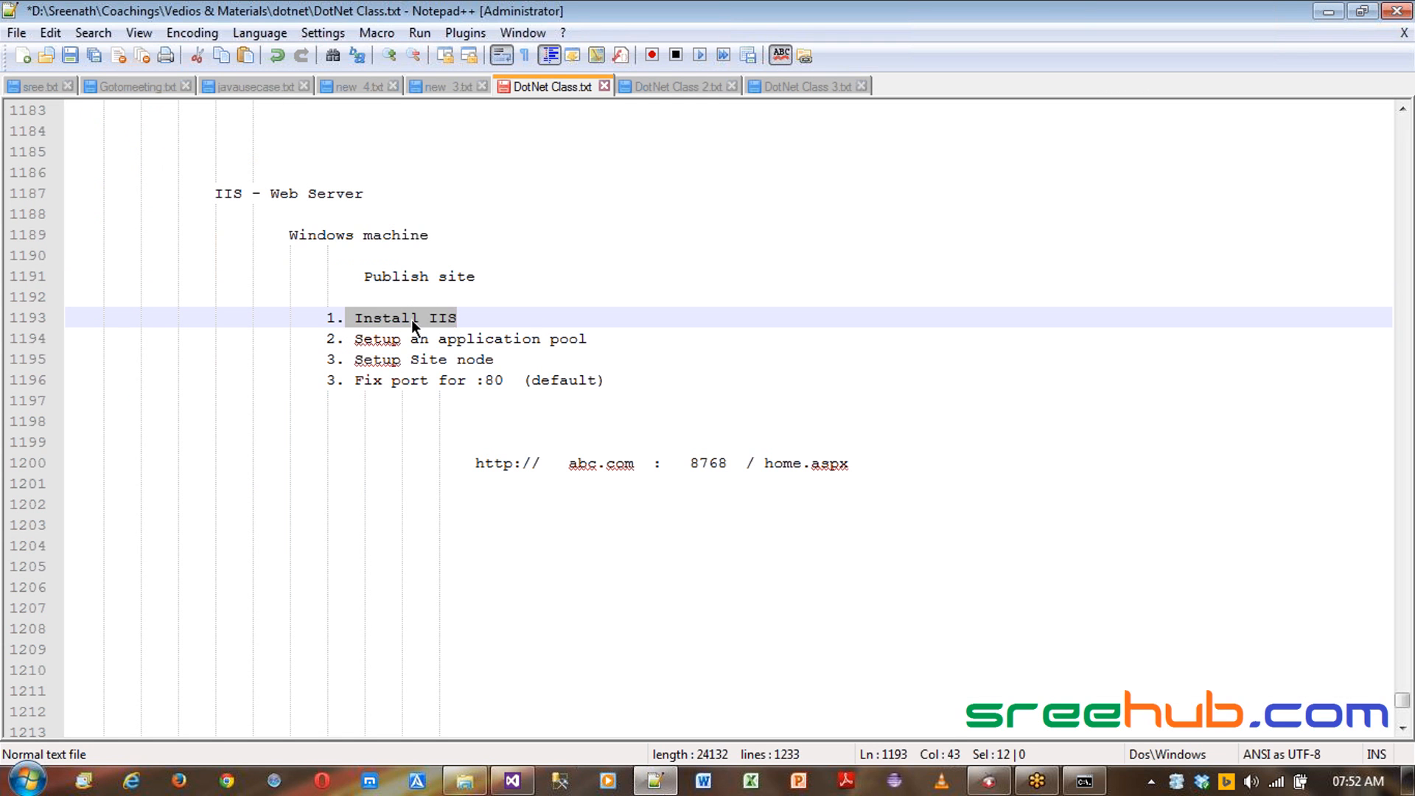
left_click(412, 320)
left_click_drag(355, 319, 458, 320)
left_click(392, 320)
left_click_drag(355, 317, 534, 316)
left_click(372, 318)
left_click_drag(354, 319, 500, 316)
left_click(371, 318)
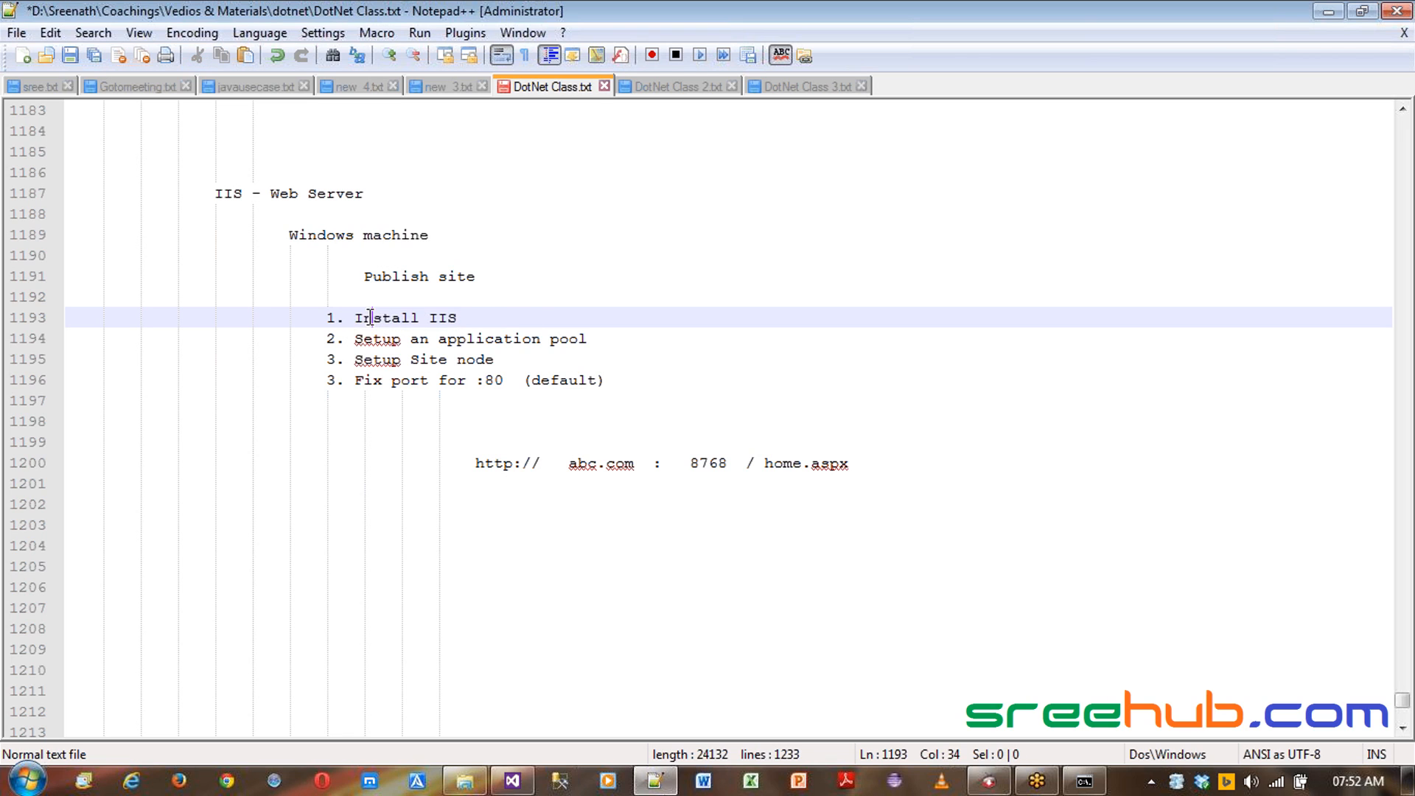
left_click_drag(349, 318, 542, 316)
left_click(419, 318)
left_click_drag(348, 318, 443, 317)
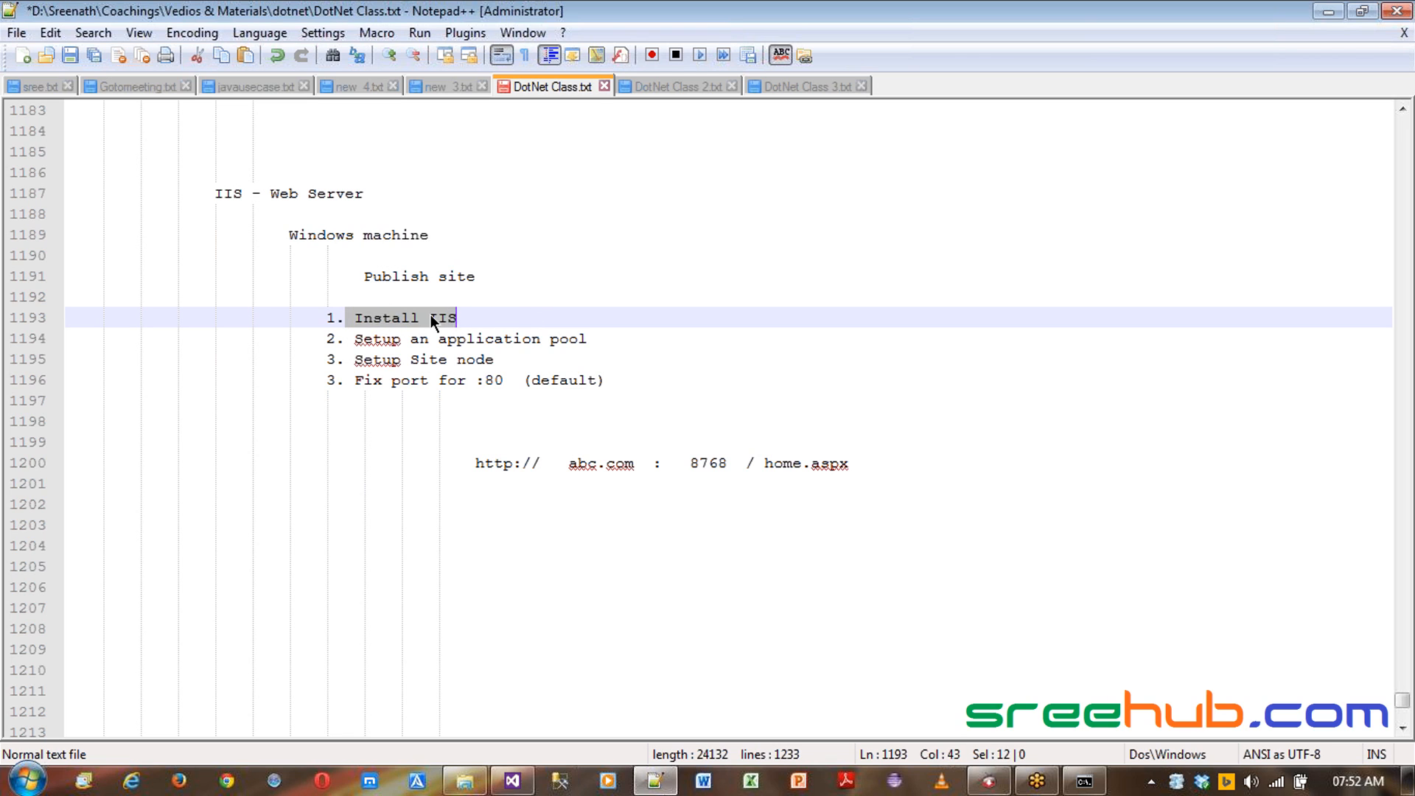
left_click(428, 318)
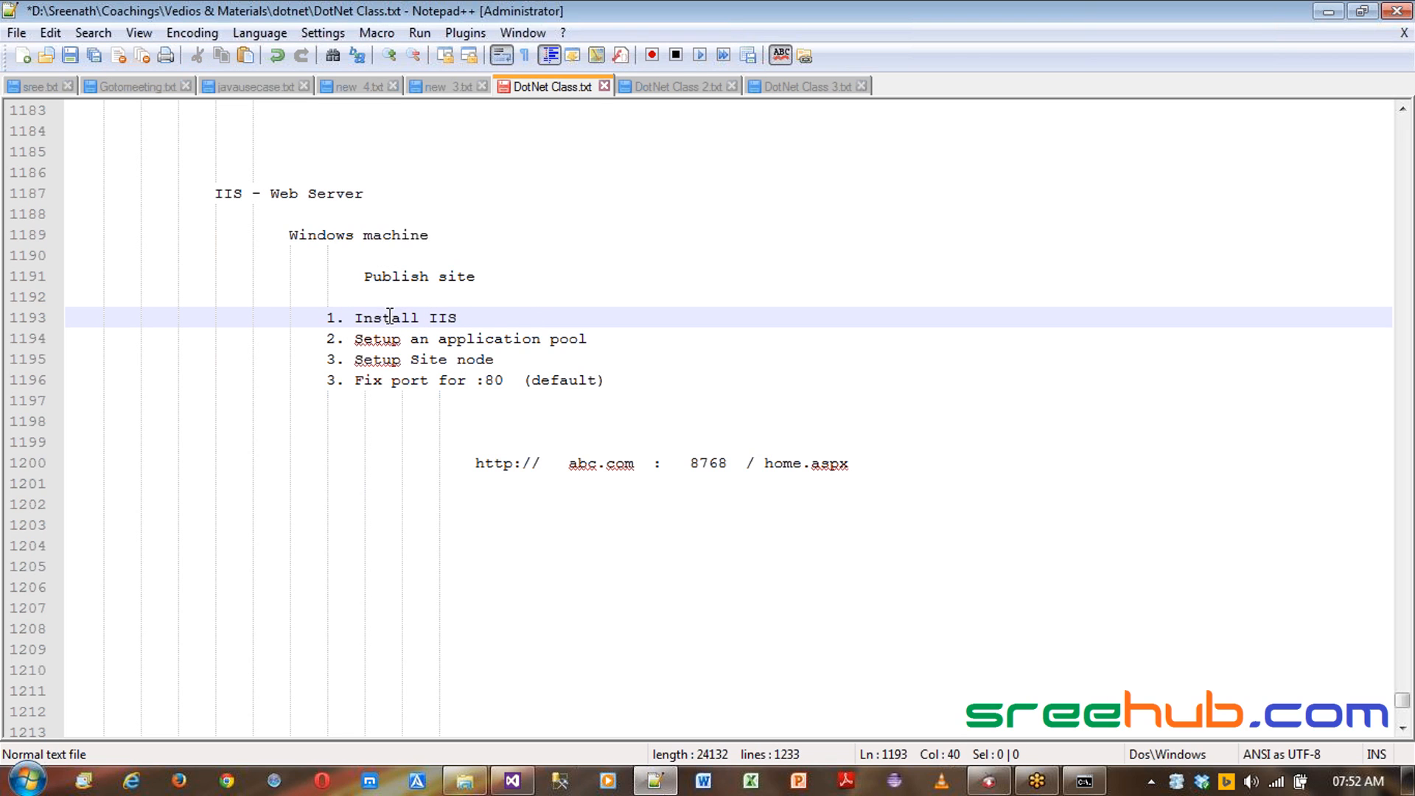
- Open Programs and Features from the Control Panel
left_click(513, 781)
left_click(554, 344)
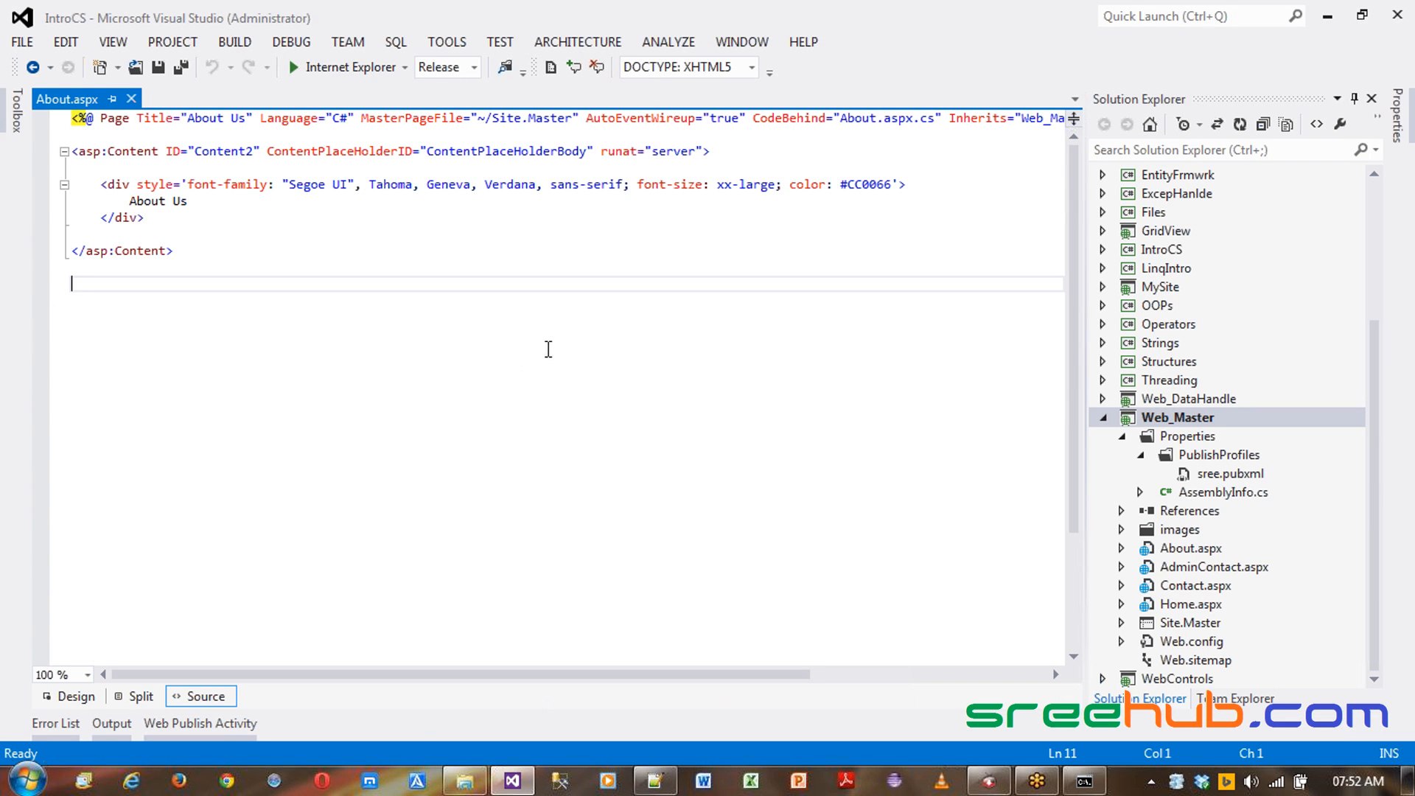
key("super")
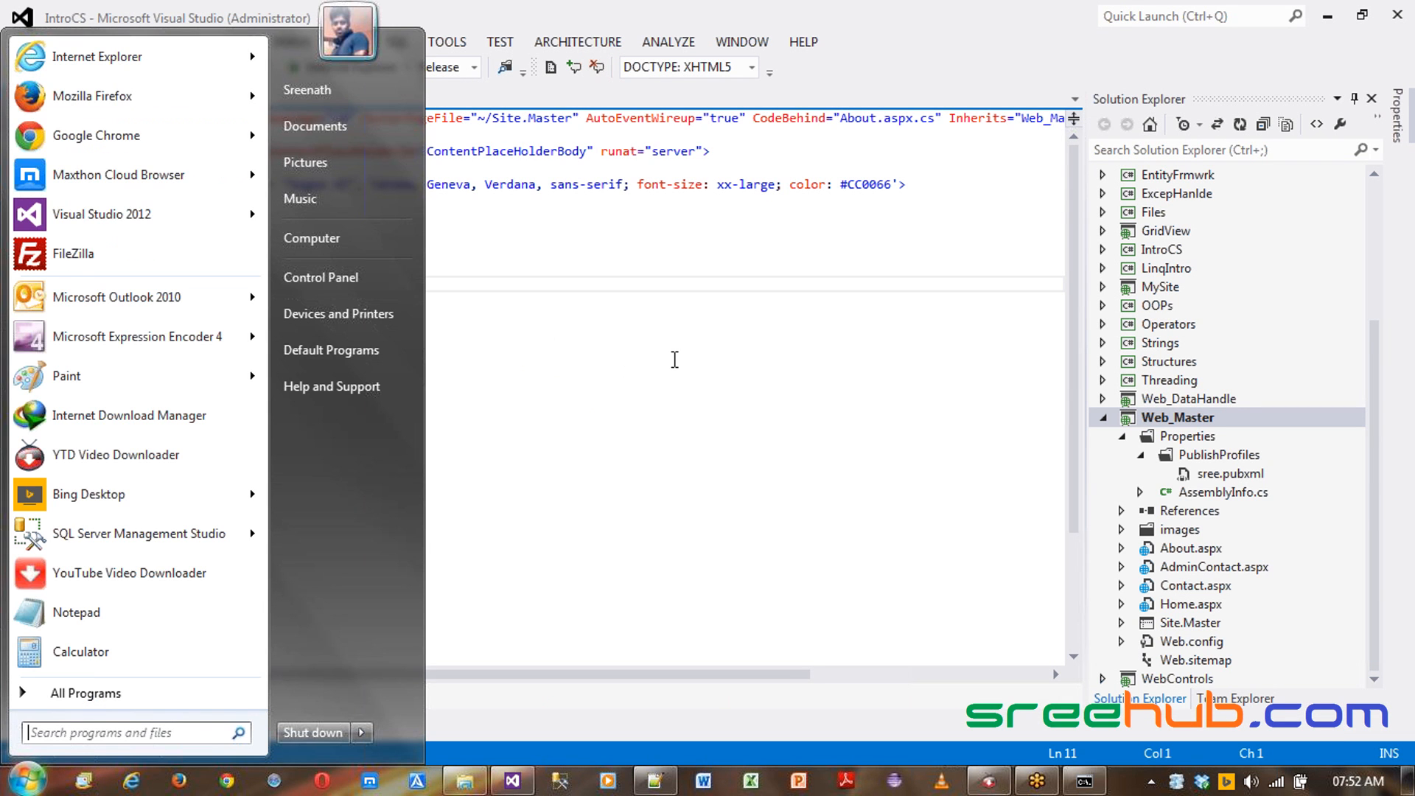
left_click(358, 279)
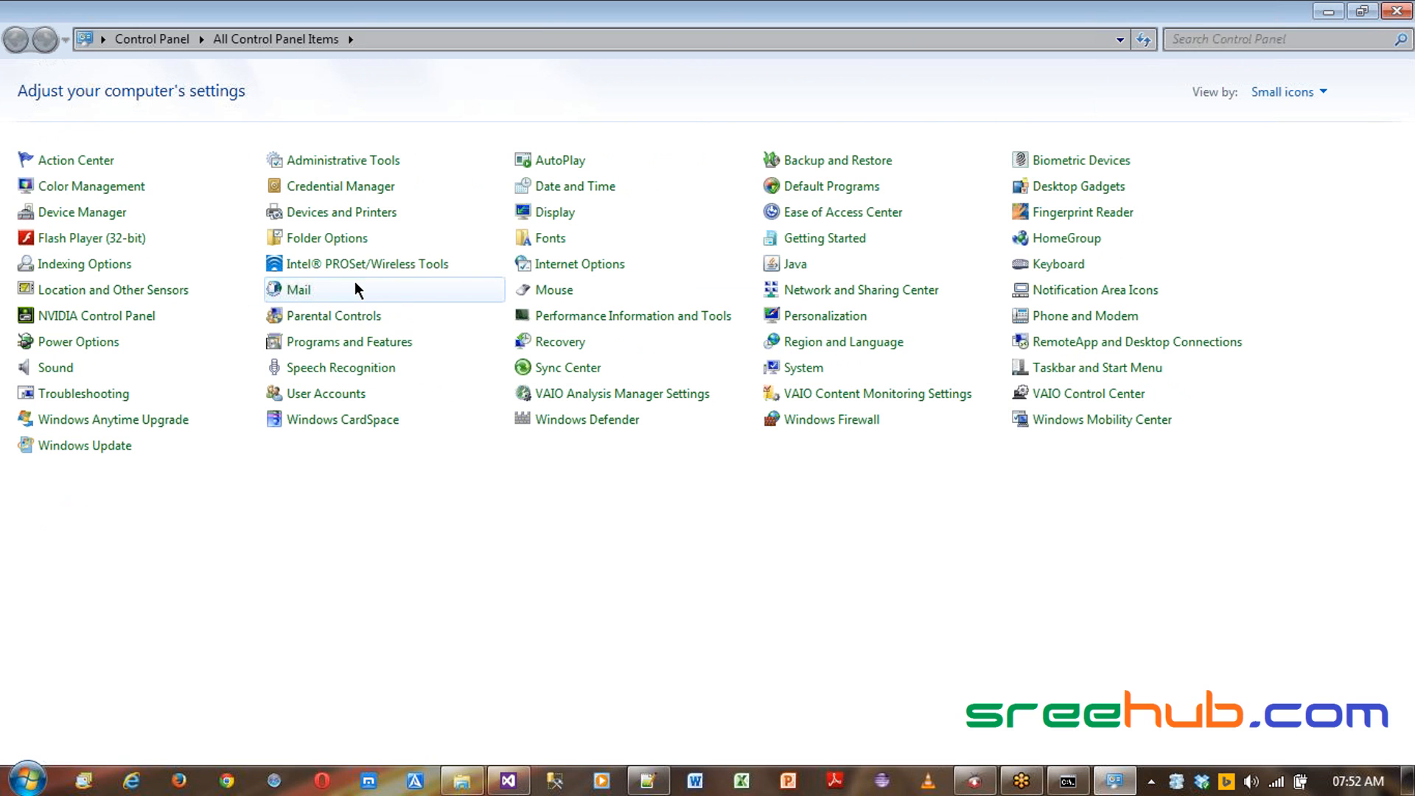
left_click(356, 342)
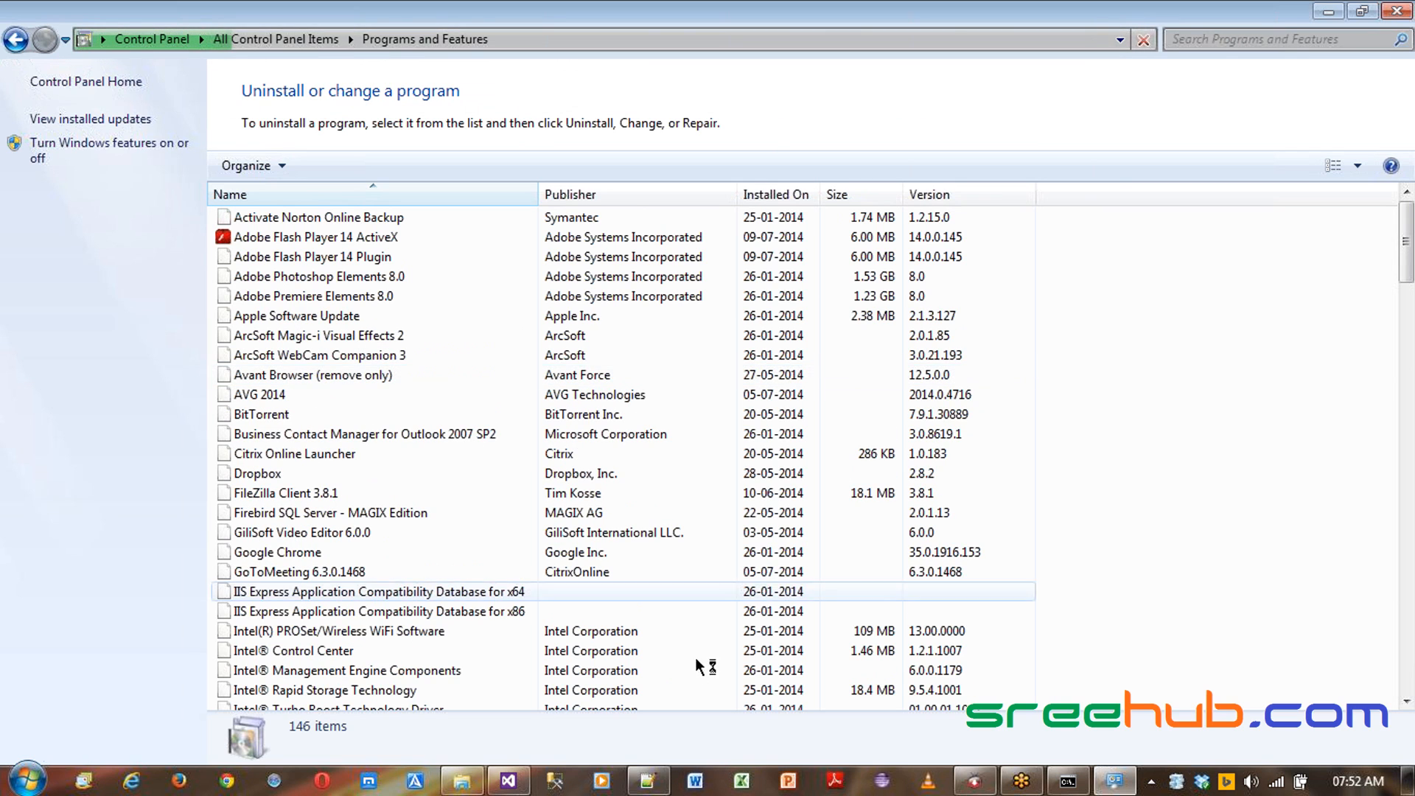
- Append "- Enable IIS feature" to the Install IIS line in the notes
left_click(648, 781)
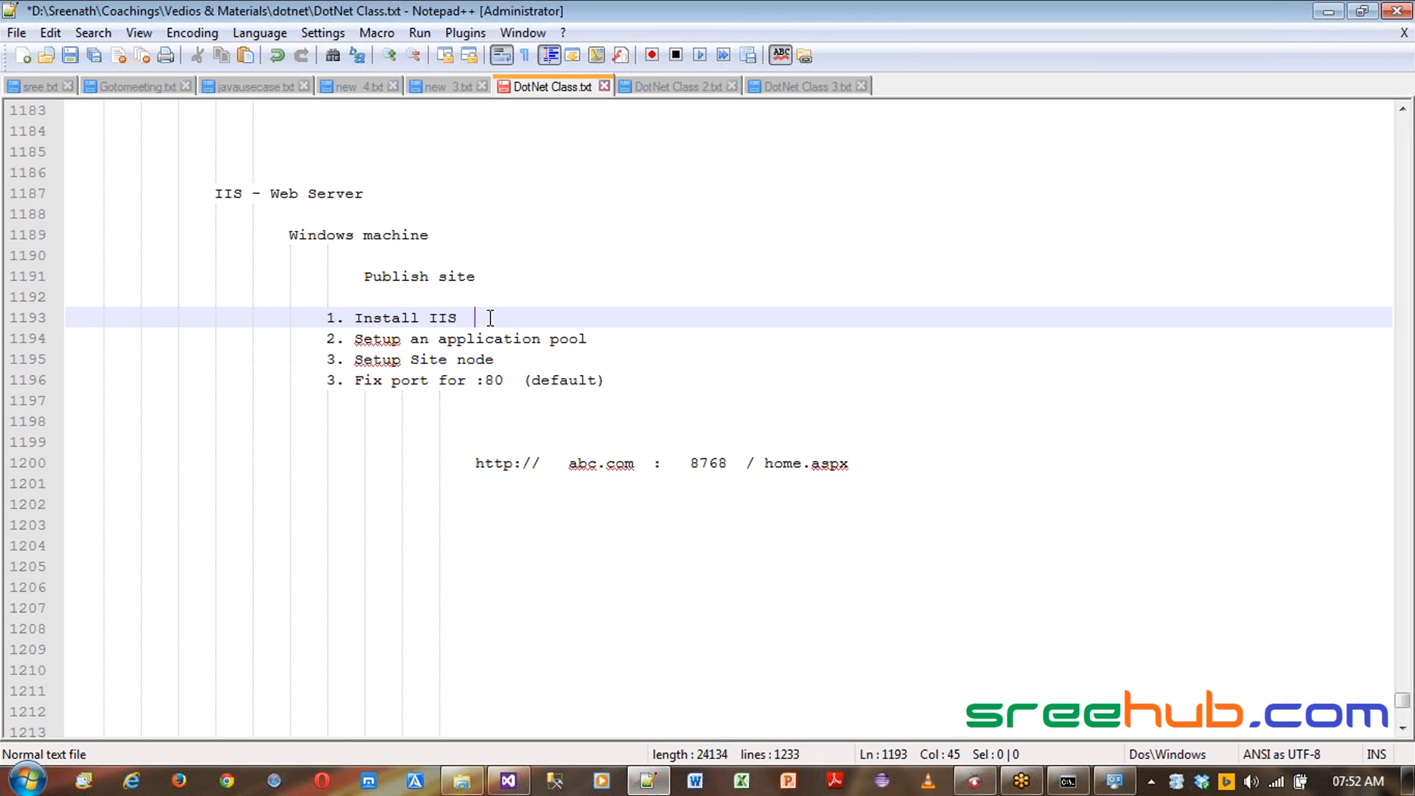
type("Enabl")
key("BackSpace")
type("le IIS feature")
key("Home")
key("ctrl+Right")
key("ctrl+Right")
key("ctrl+Right")
key("ctrl+Right")
type("-")
left_click_drag(512, 318, 824, 319)
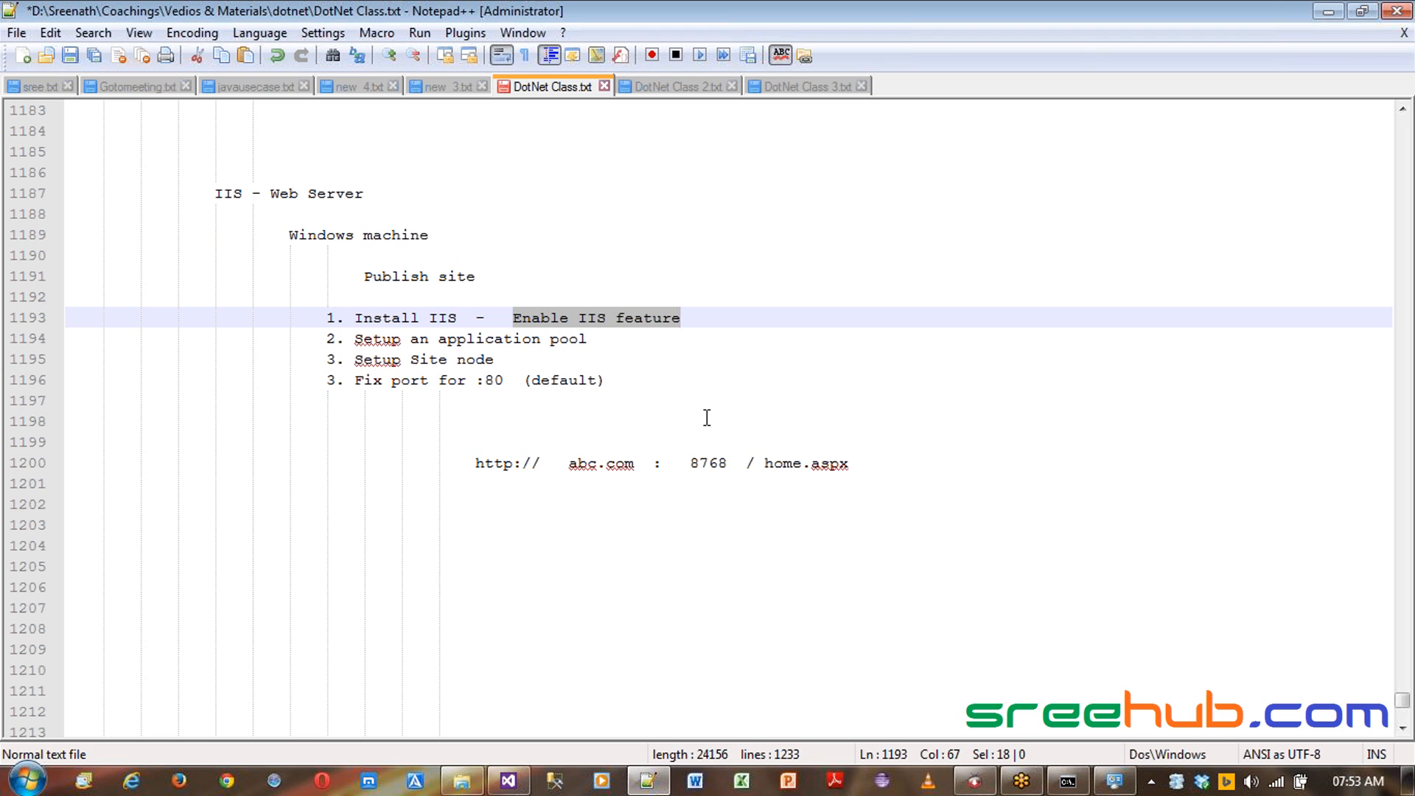
- Open the Turn Windows features on or off dialog and enlarge it
left_click(1115, 781)
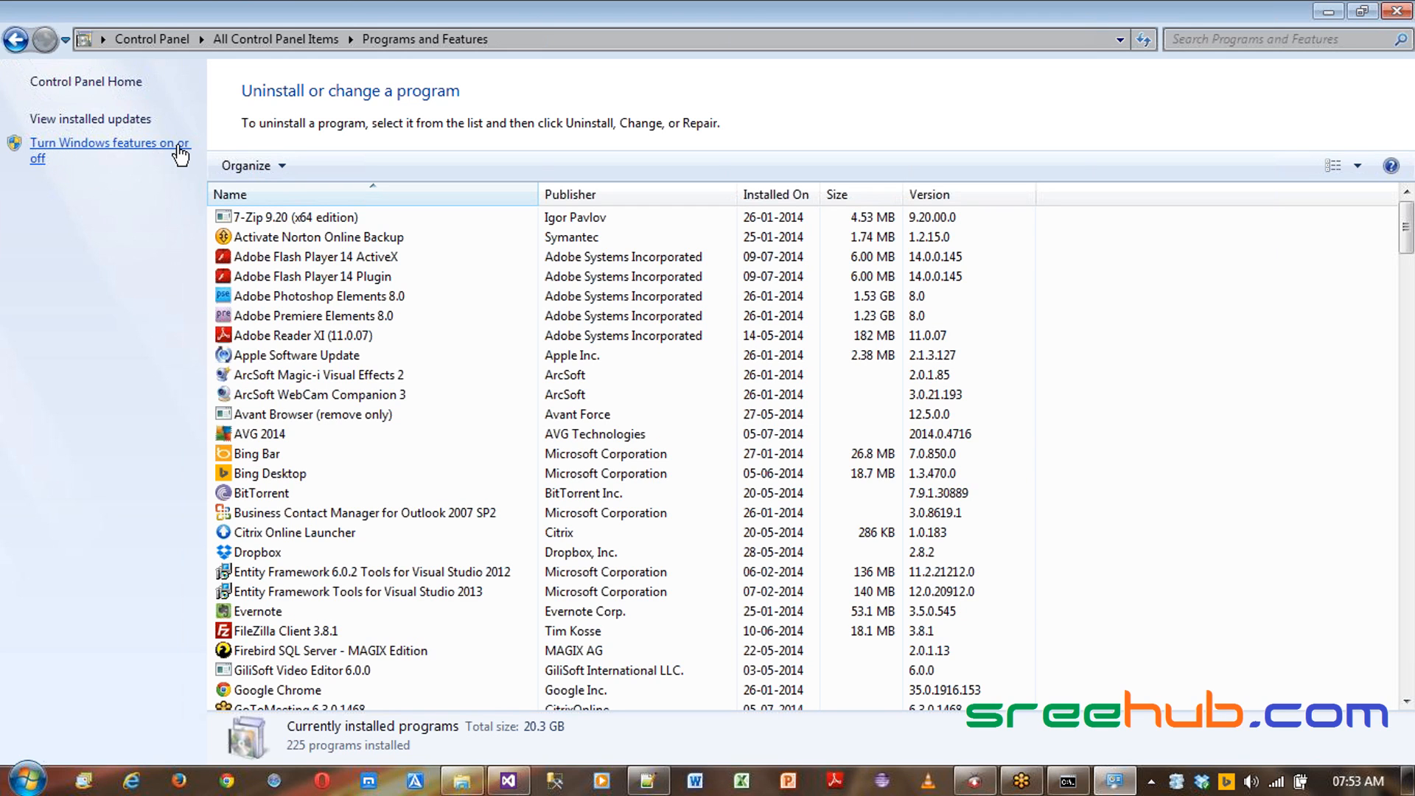
left_click(147, 144)
left_click_drag(631, 201, 634, 43)
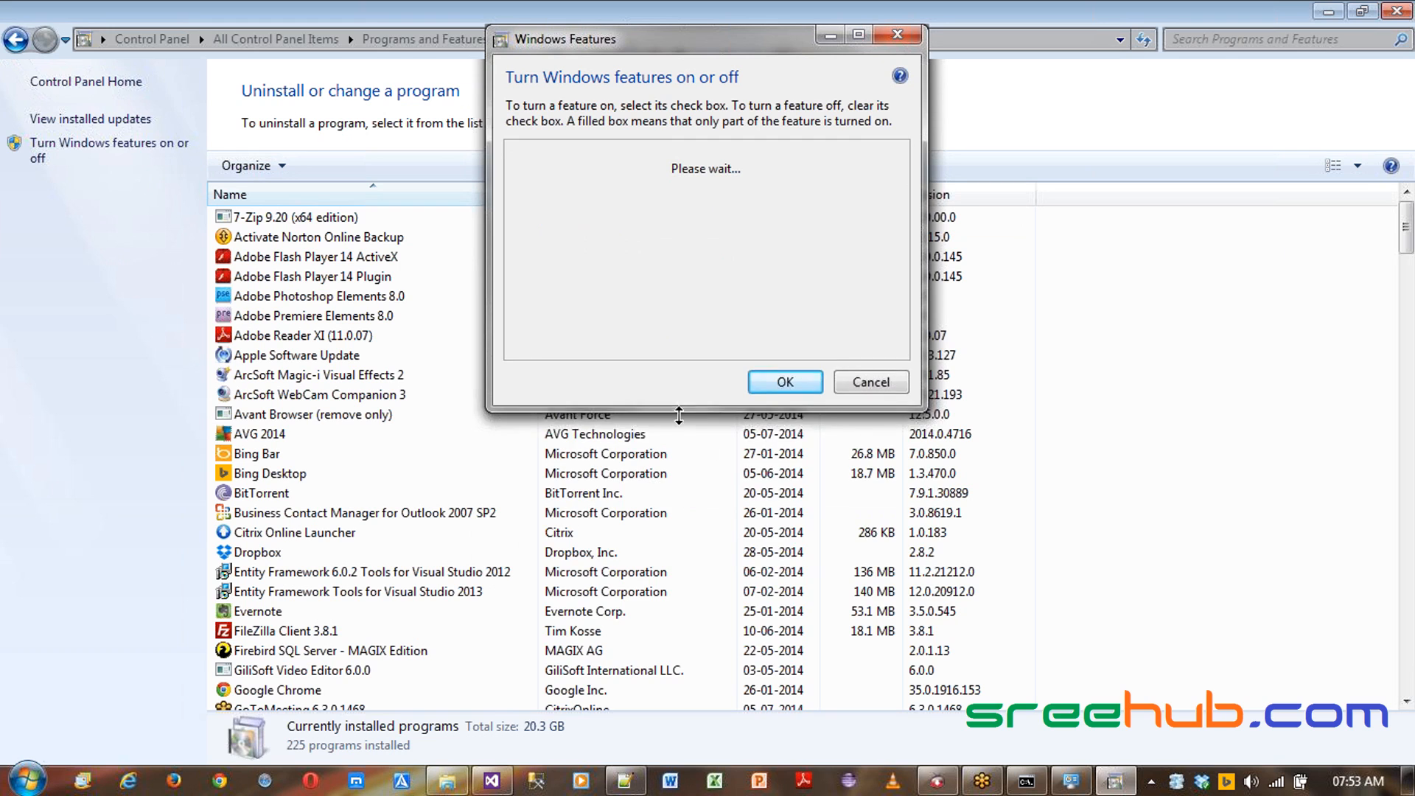
left_click_drag(679, 415, 676, 745)
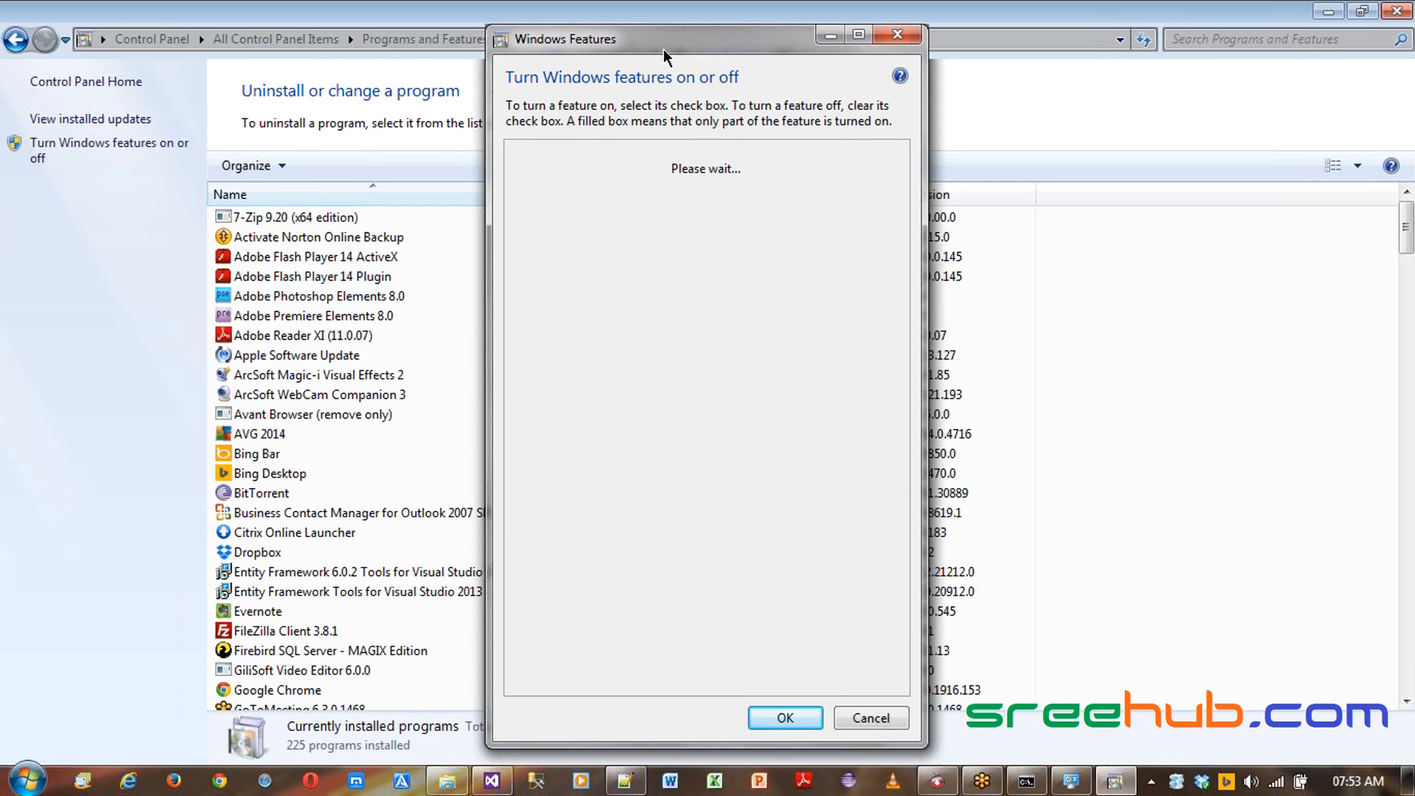
left_click_drag(663, 42, 643, 38)
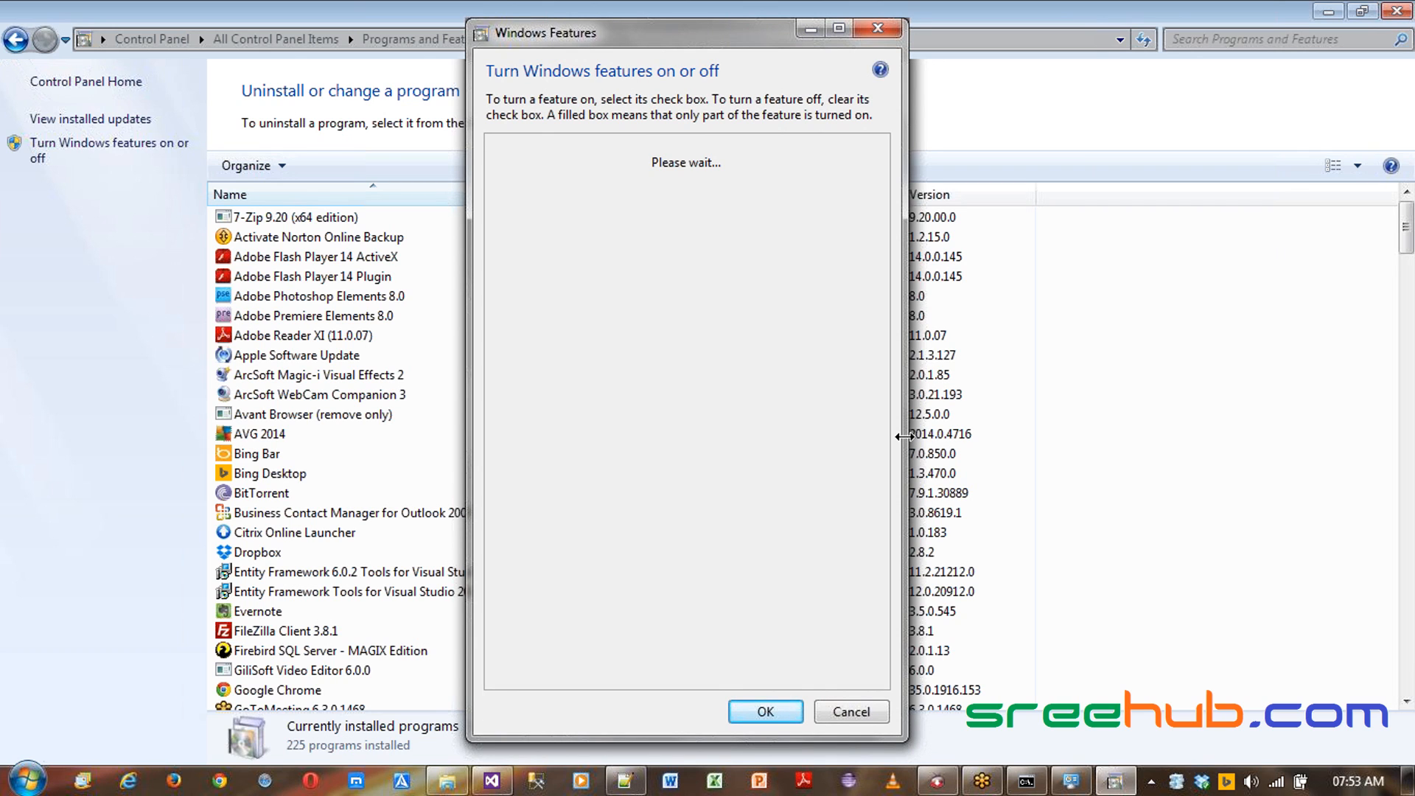
left_click_drag(904, 436, 1012, 439)
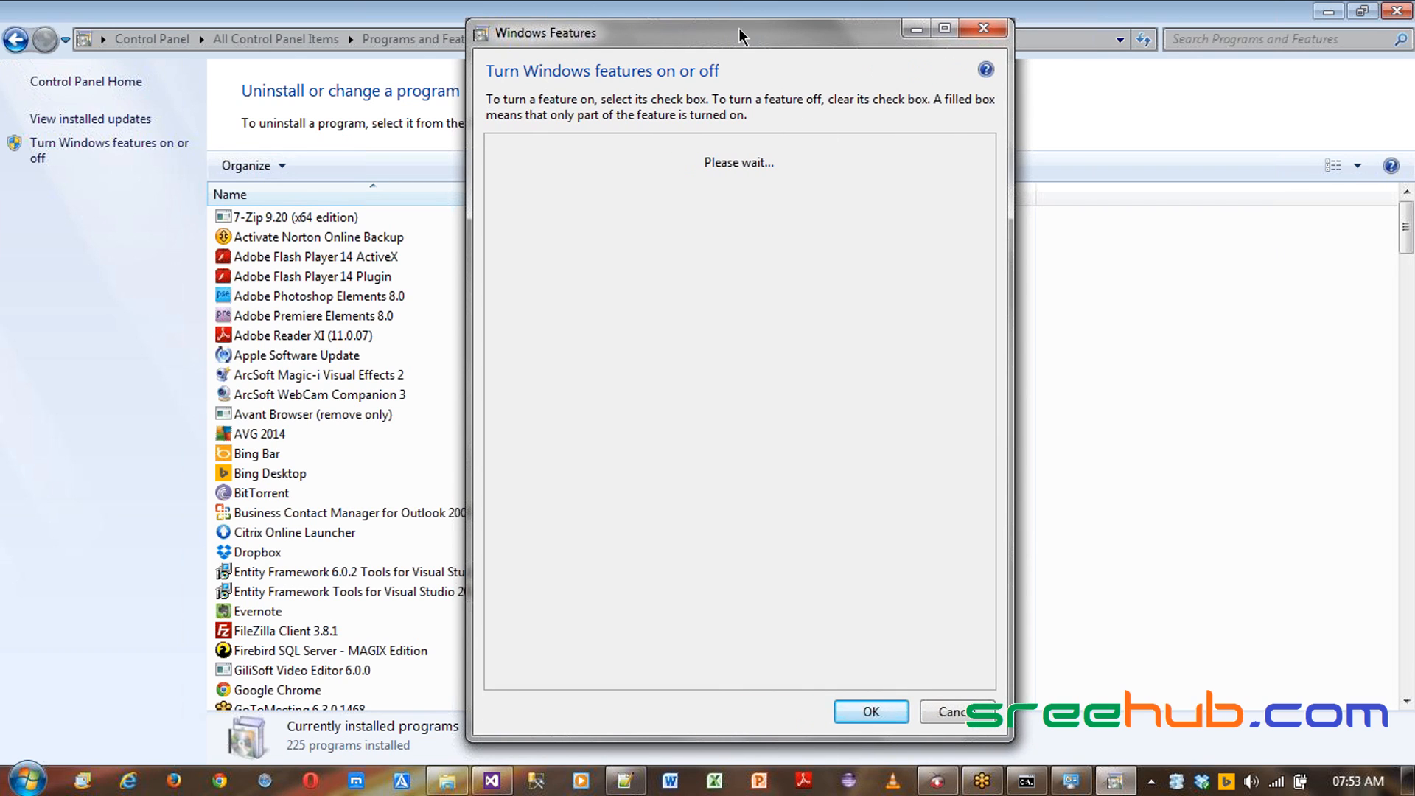
left_click_drag(732, 34, 723, 25)
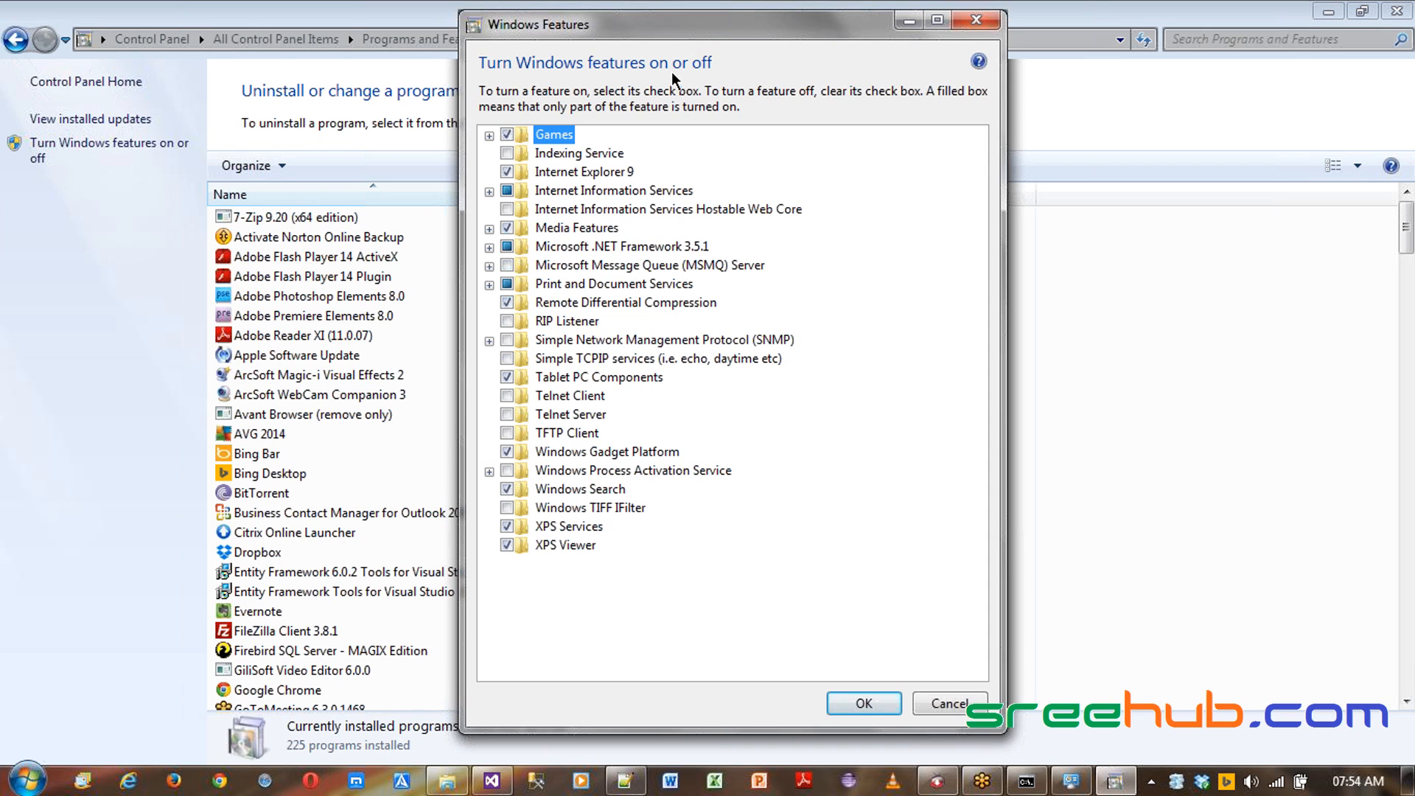
left_click_drag(675, 33, 669, 43)
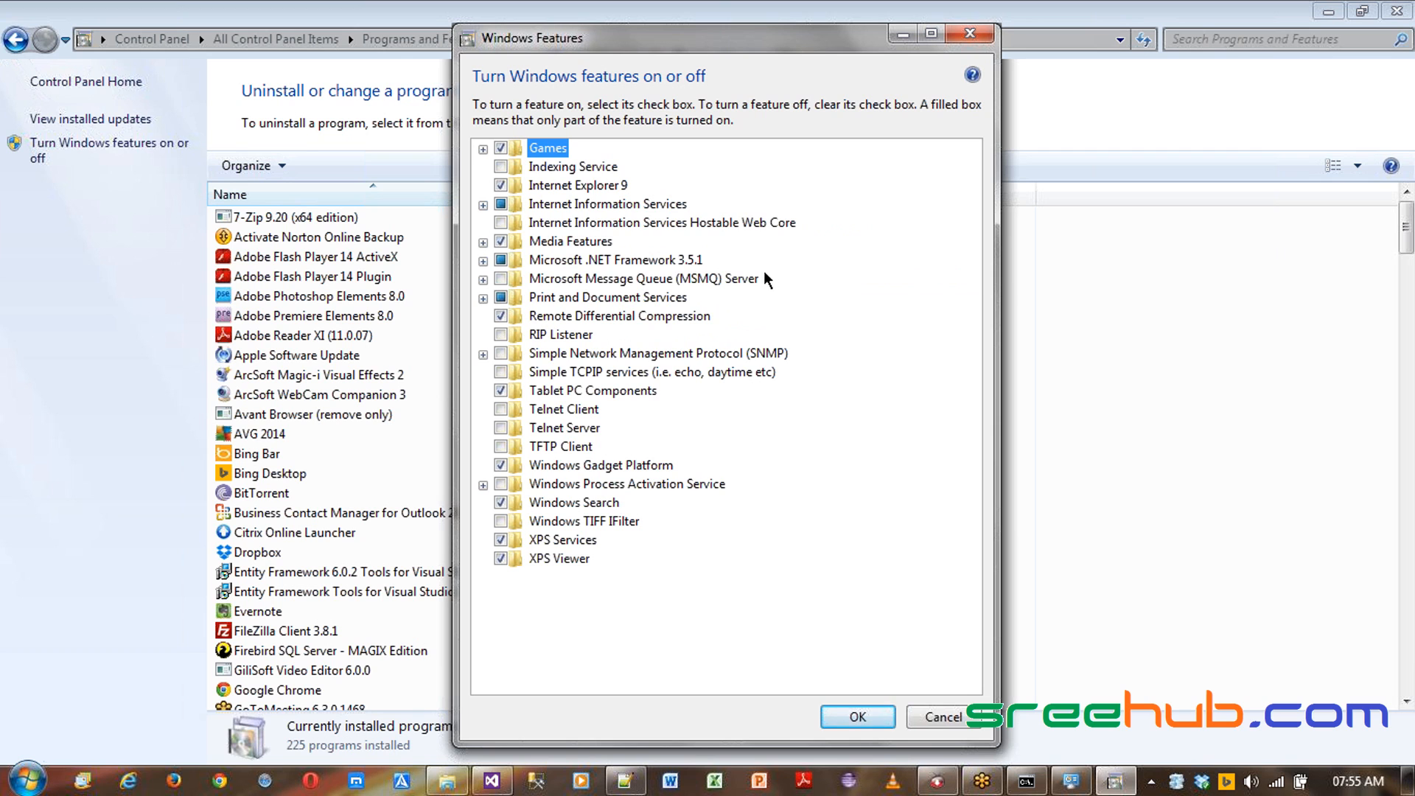
- Expand Internet Information Services and its World Wide Web Services subfeatures to review which are enabled
left_click(487, 204)
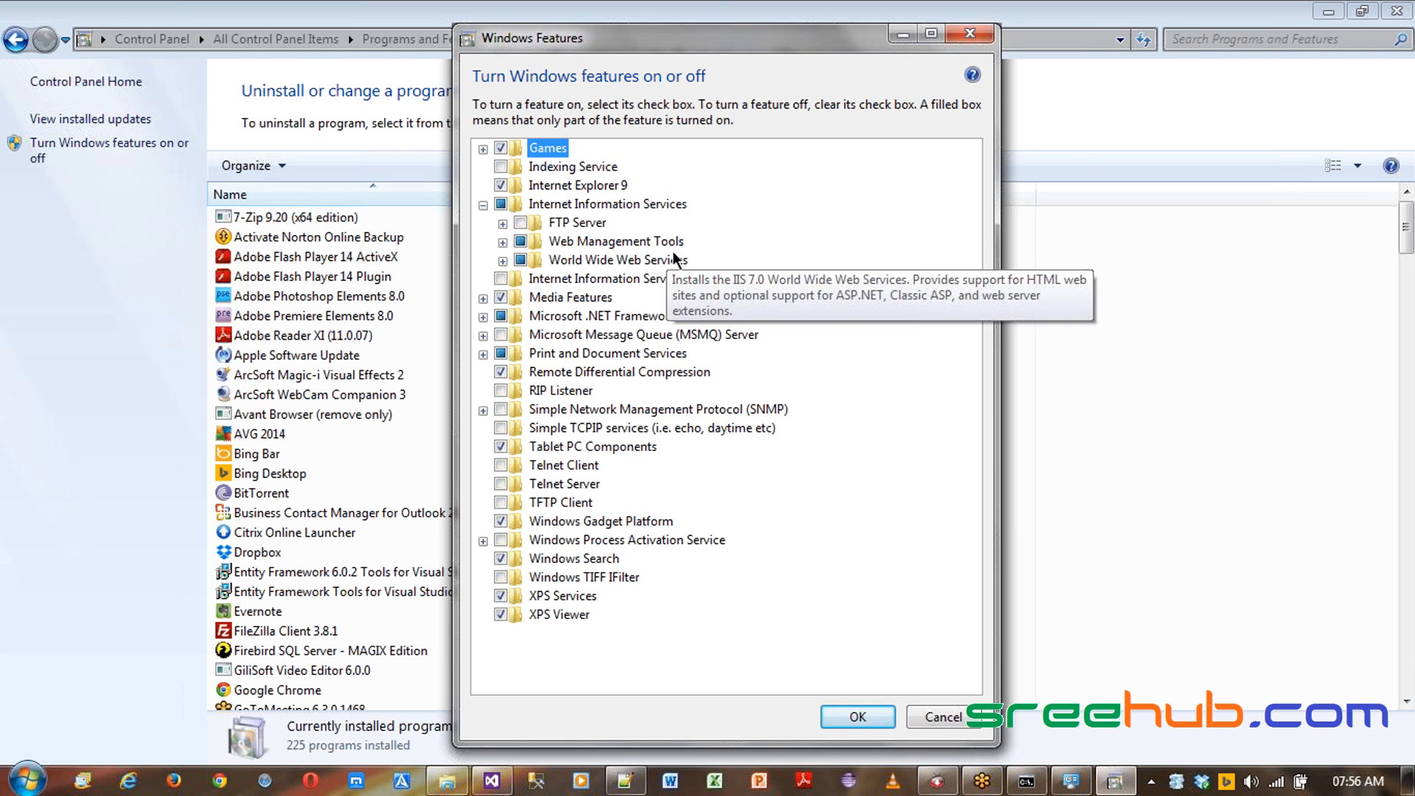
left_click(502, 223)
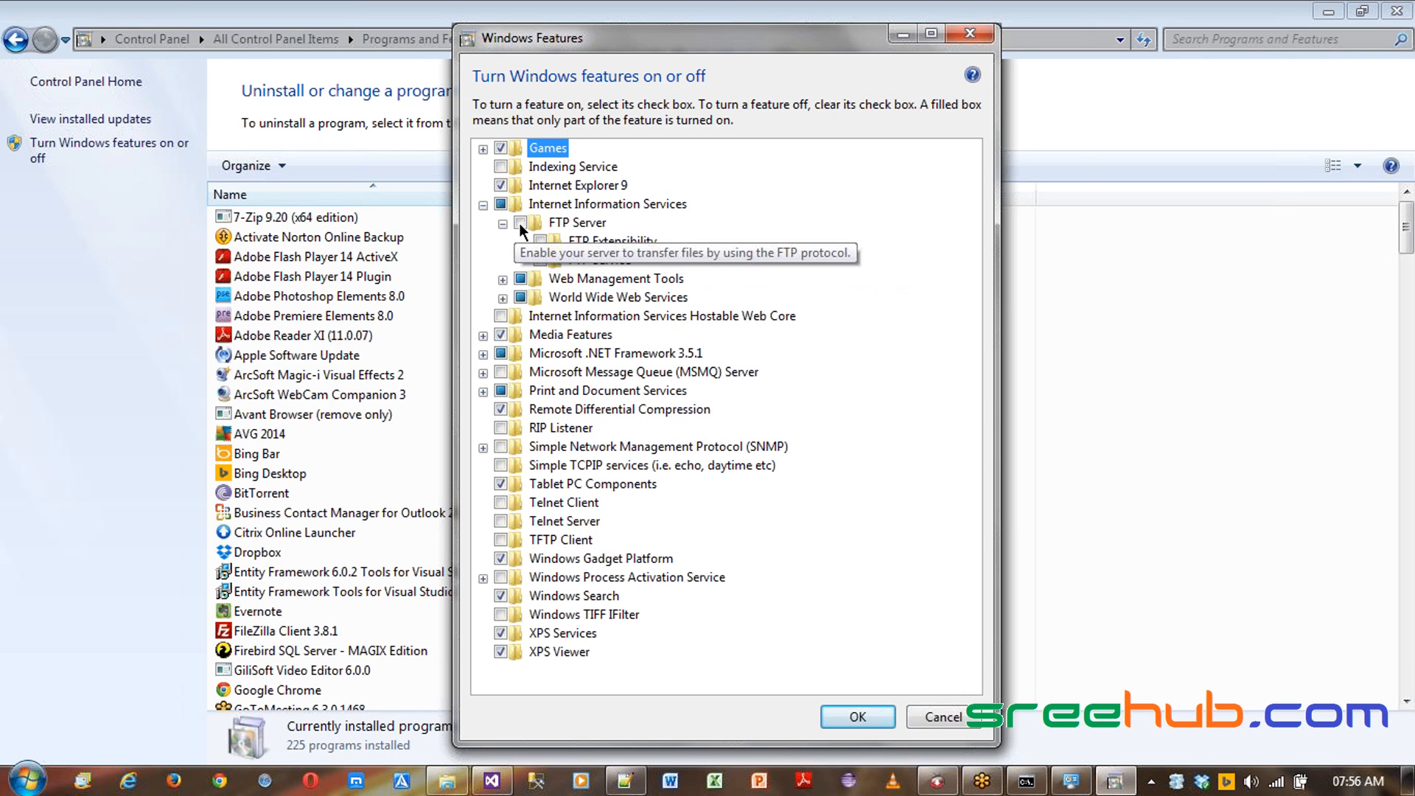
left_click(502, 223)
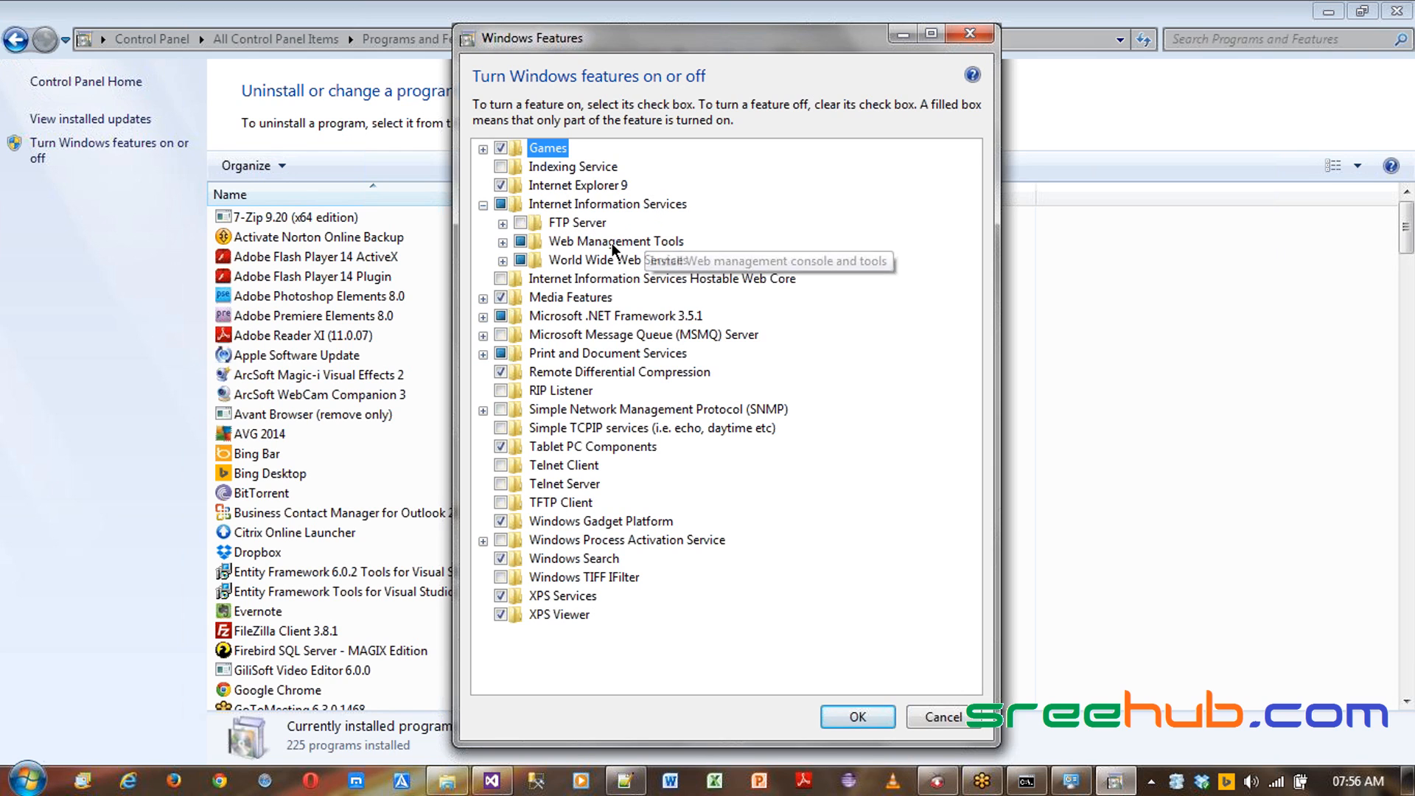
left_click(502, 261)
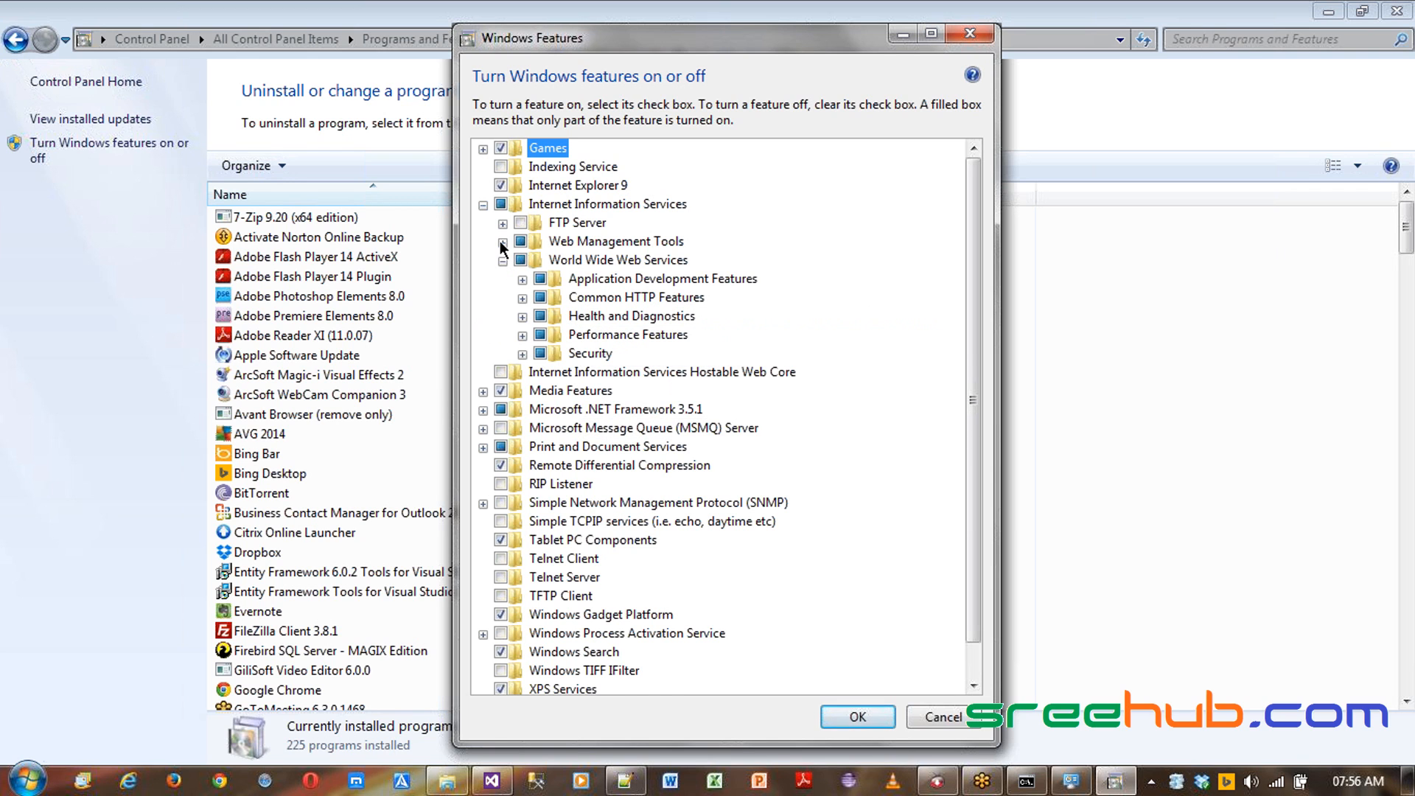
left_click(502, 242)
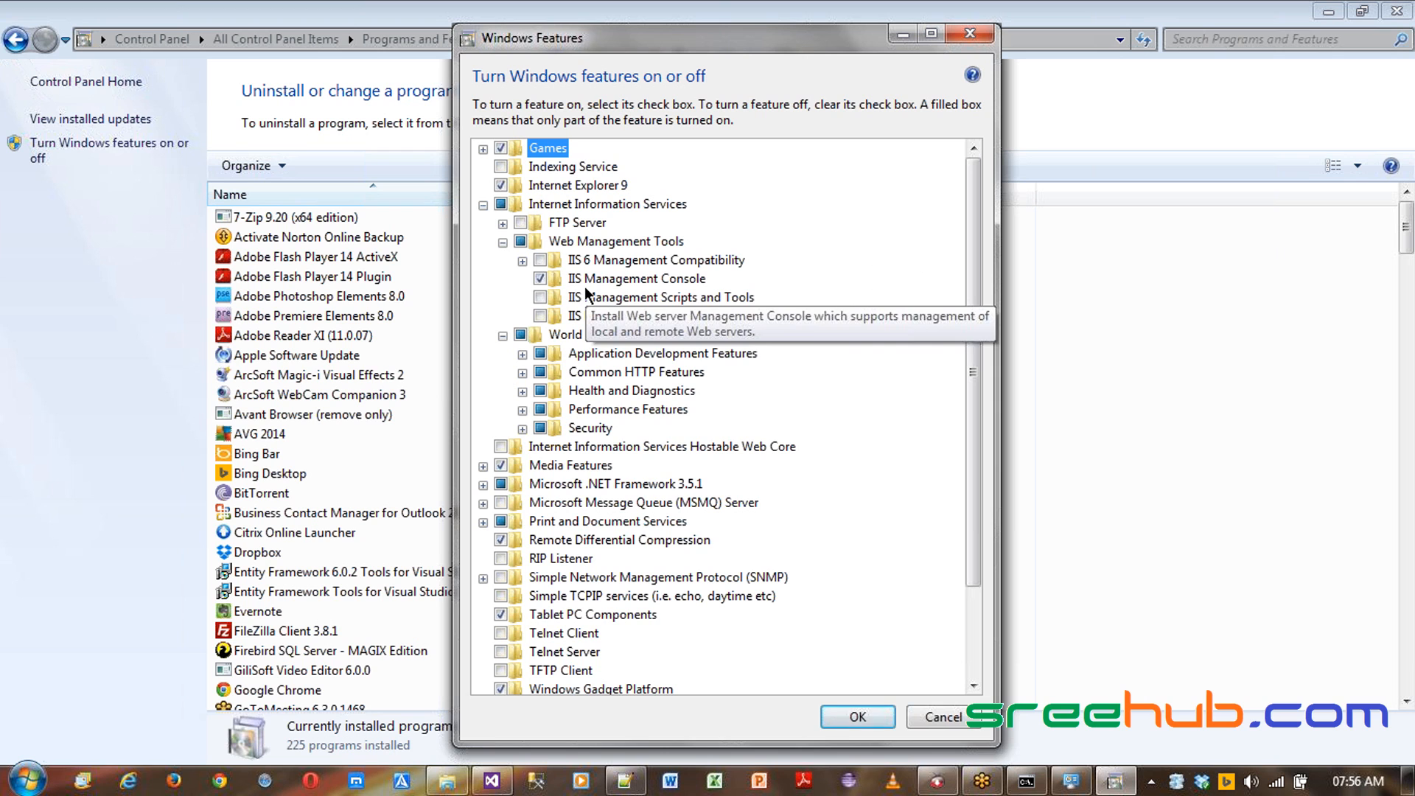
left_click(502, 242)
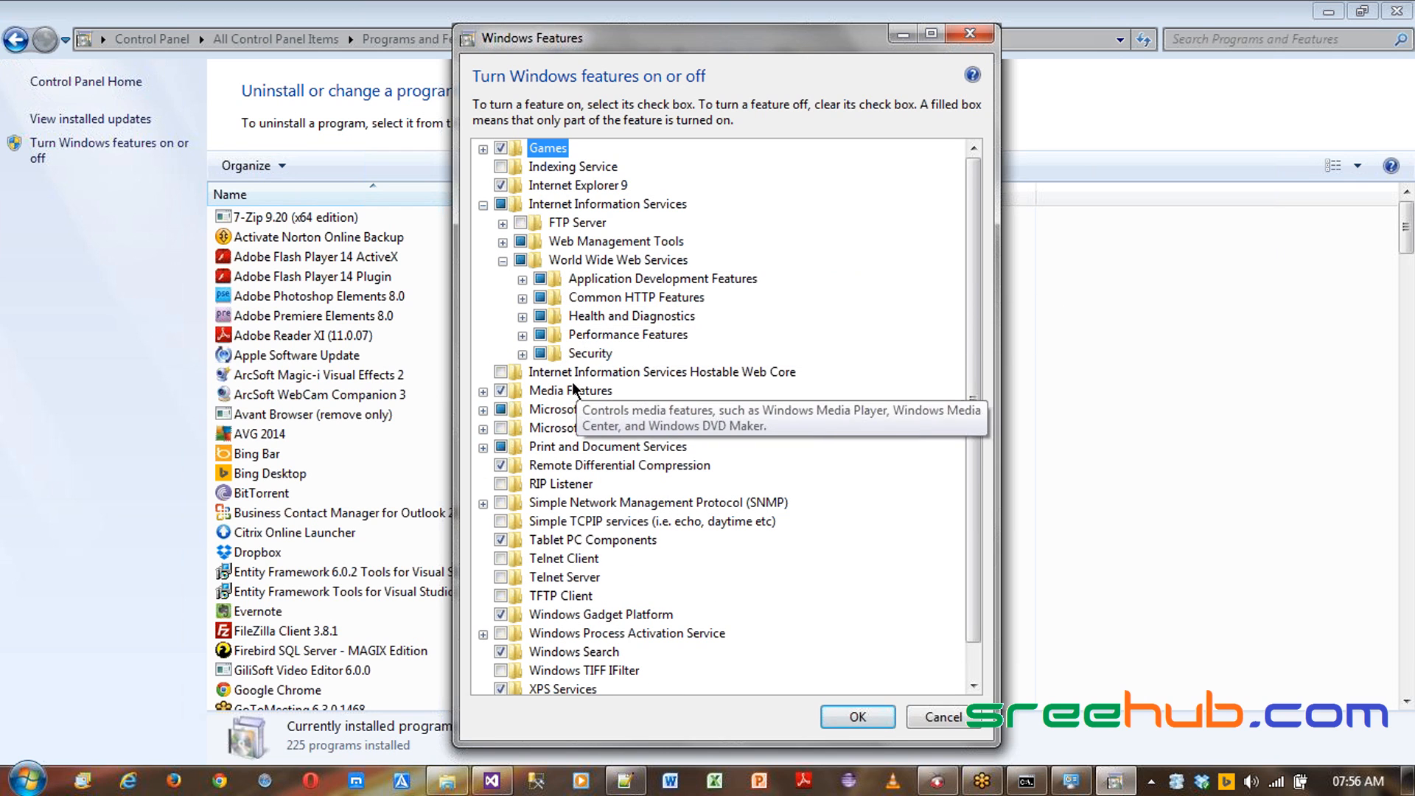
left_click(522, 280)
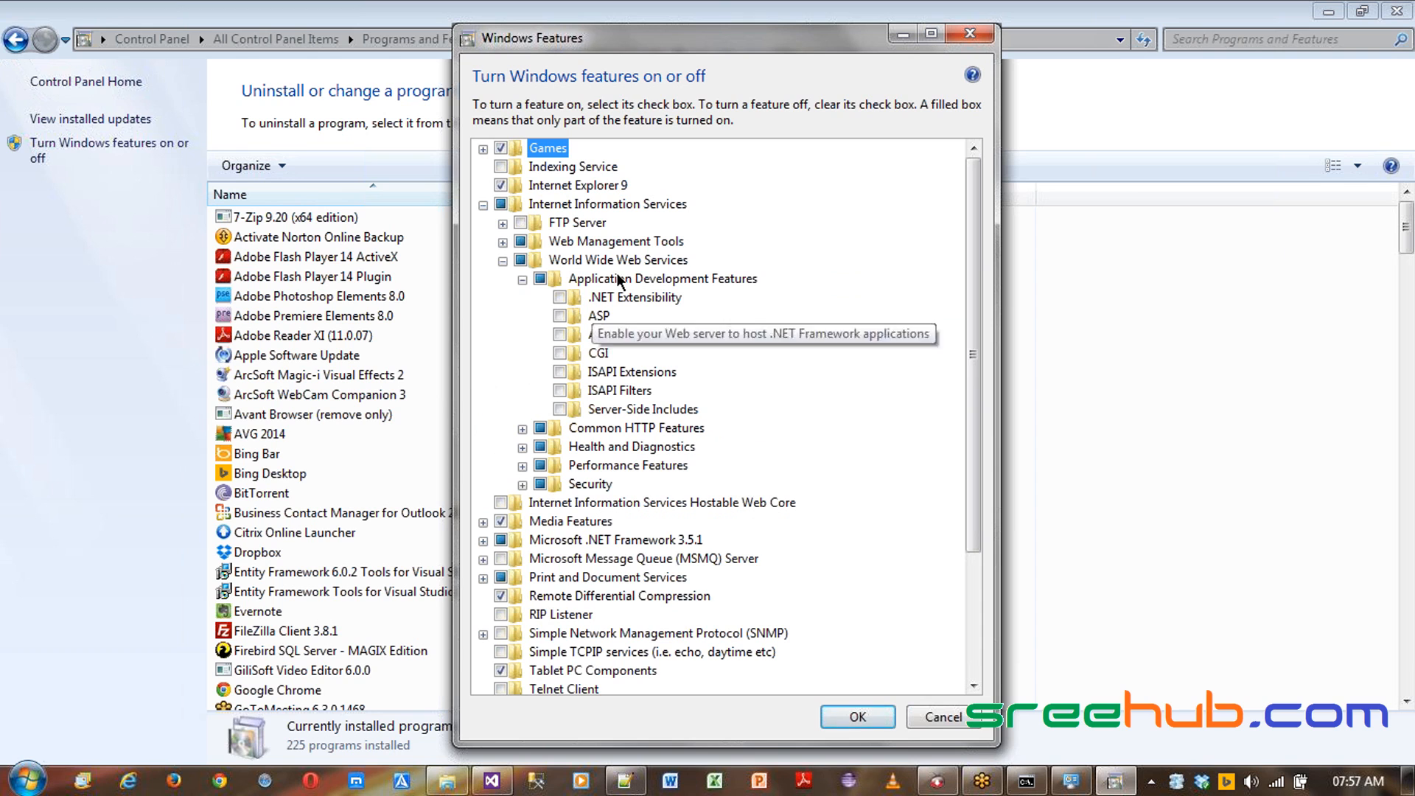
left_click(520, 262)
left_click(517, 263)
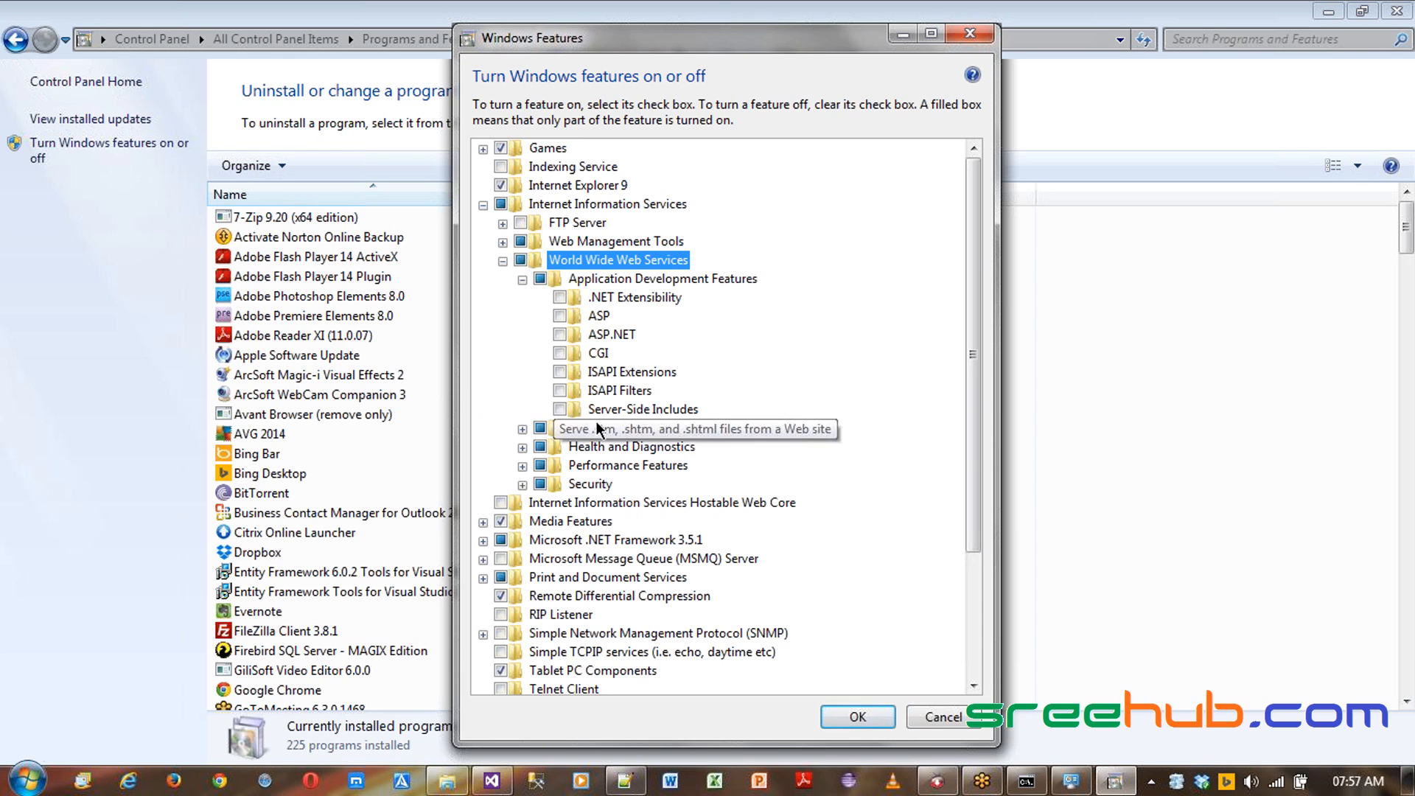
left_click(539, 278)
left_click(540, 280)
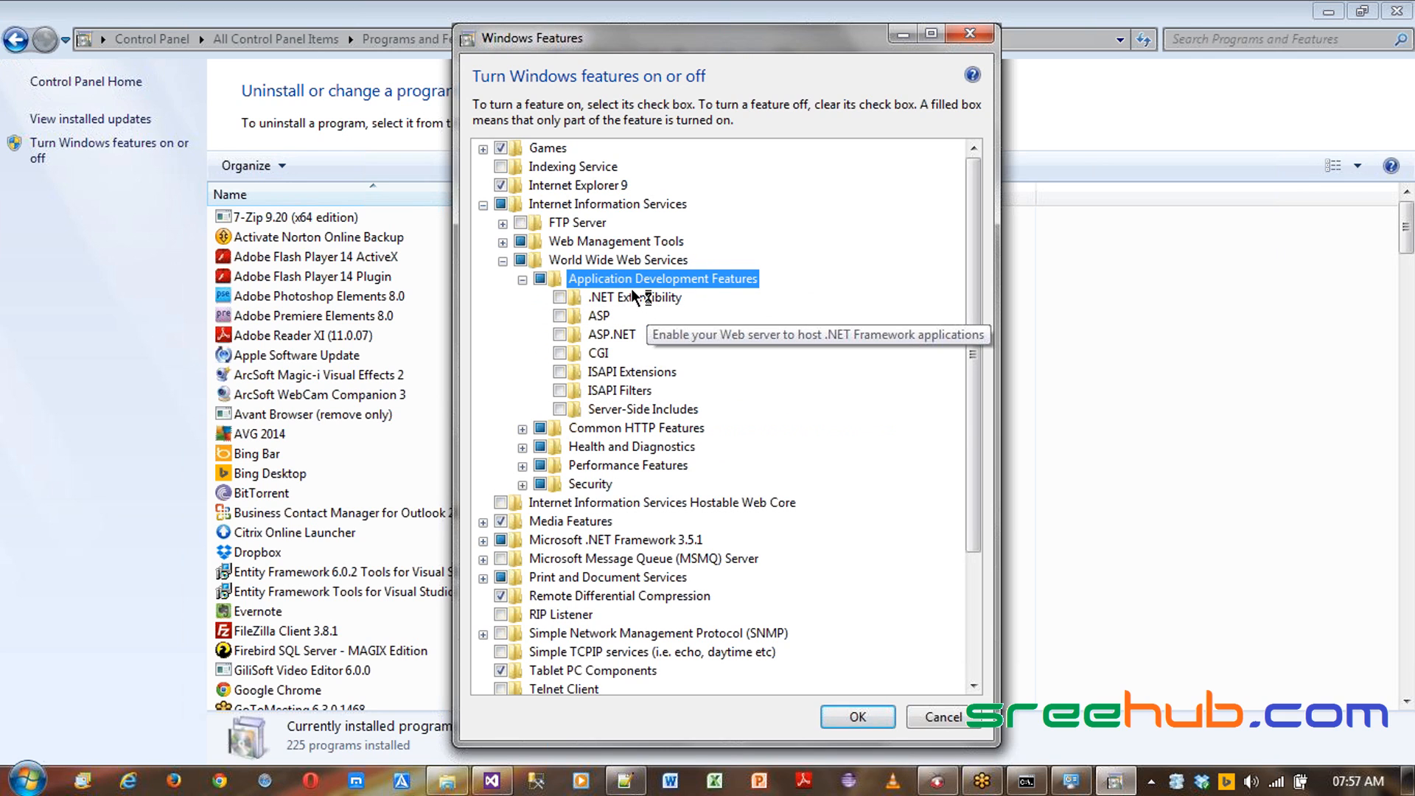
left_click(522, 429)
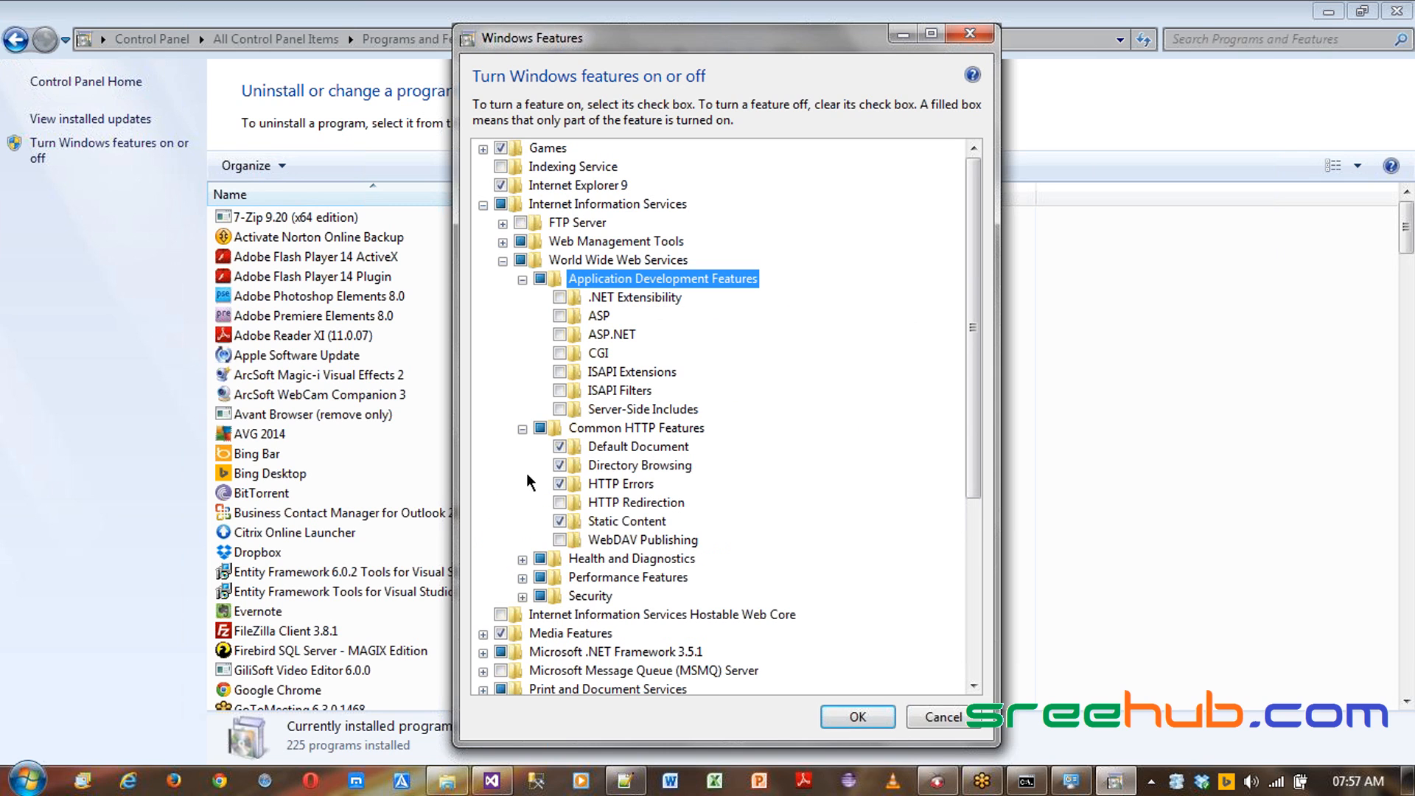
- Enable ASP, ASP.NET, CGI and Server-Side Includes under Application Development Features, plus HTTP Redirection under Common HTTP Features
scroll(573, 493, "down", 1)
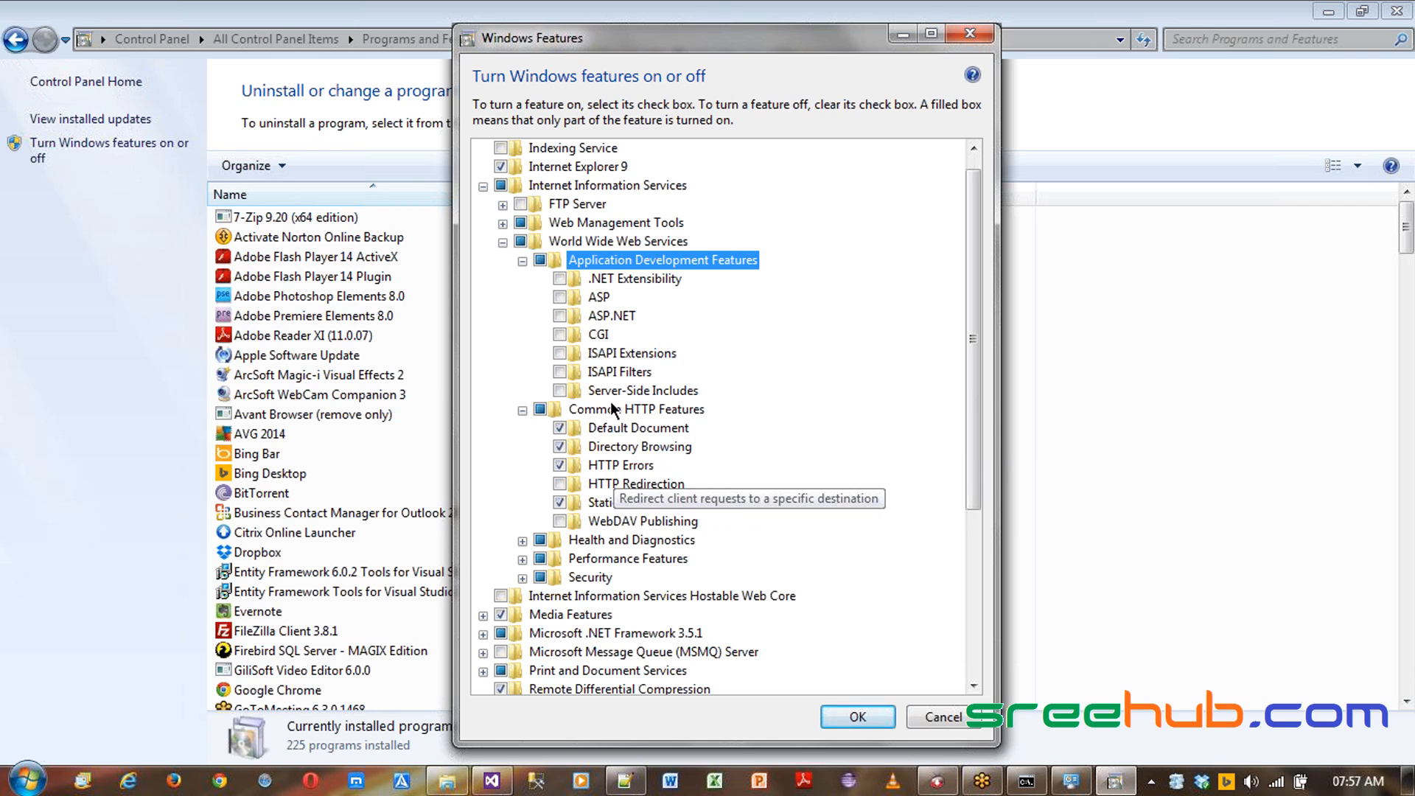
left_click(560, 336)
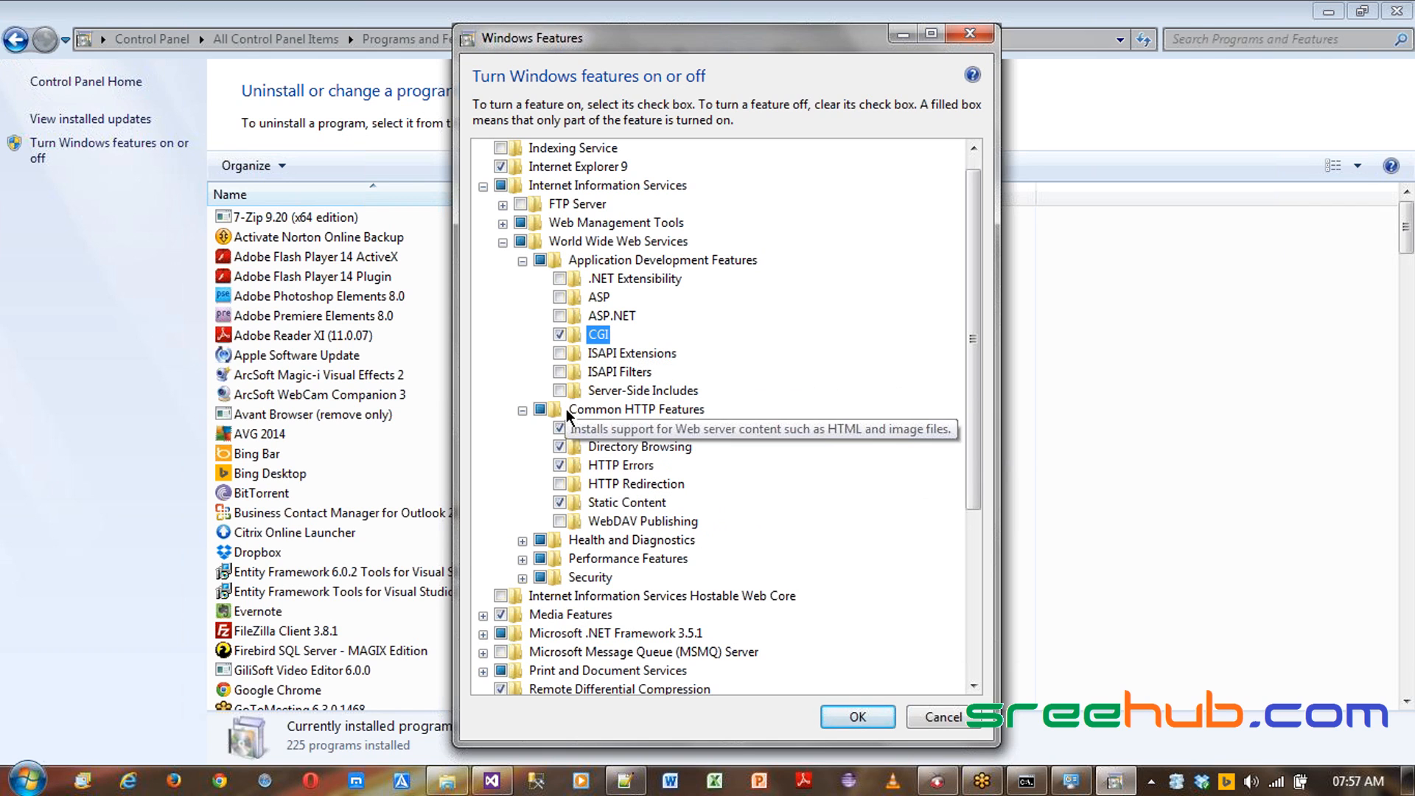
left_click(561, 317)
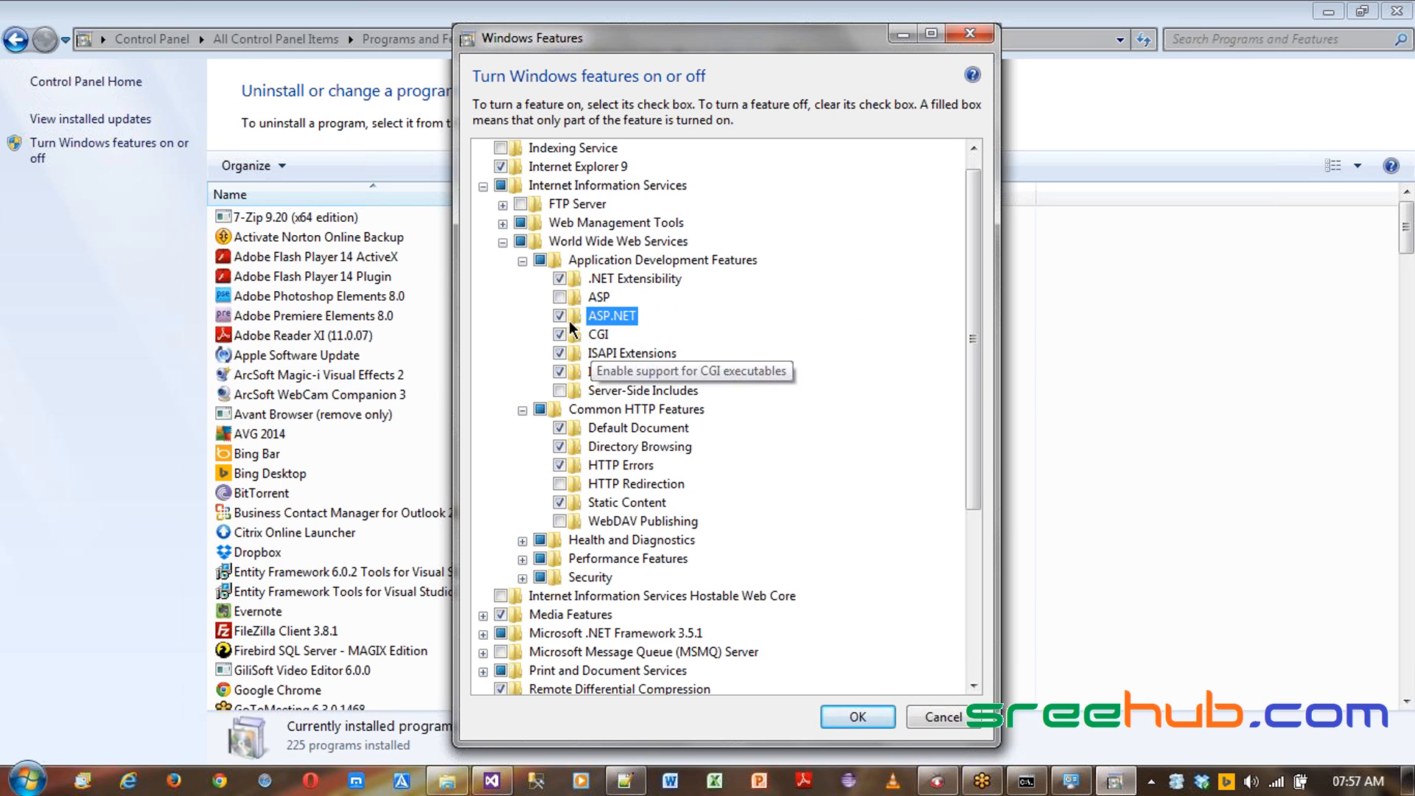
left_click(560, 298)
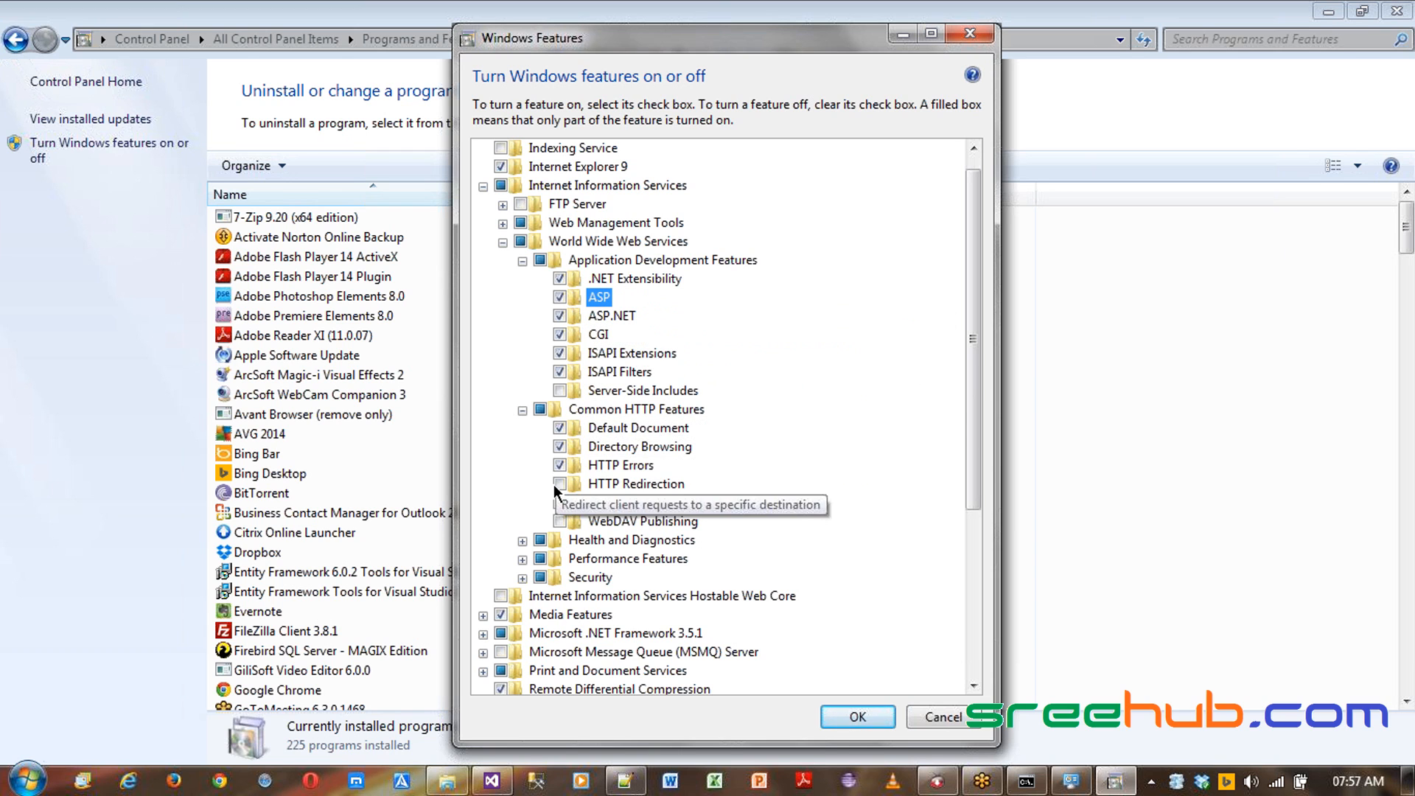
left_click(559, 391)
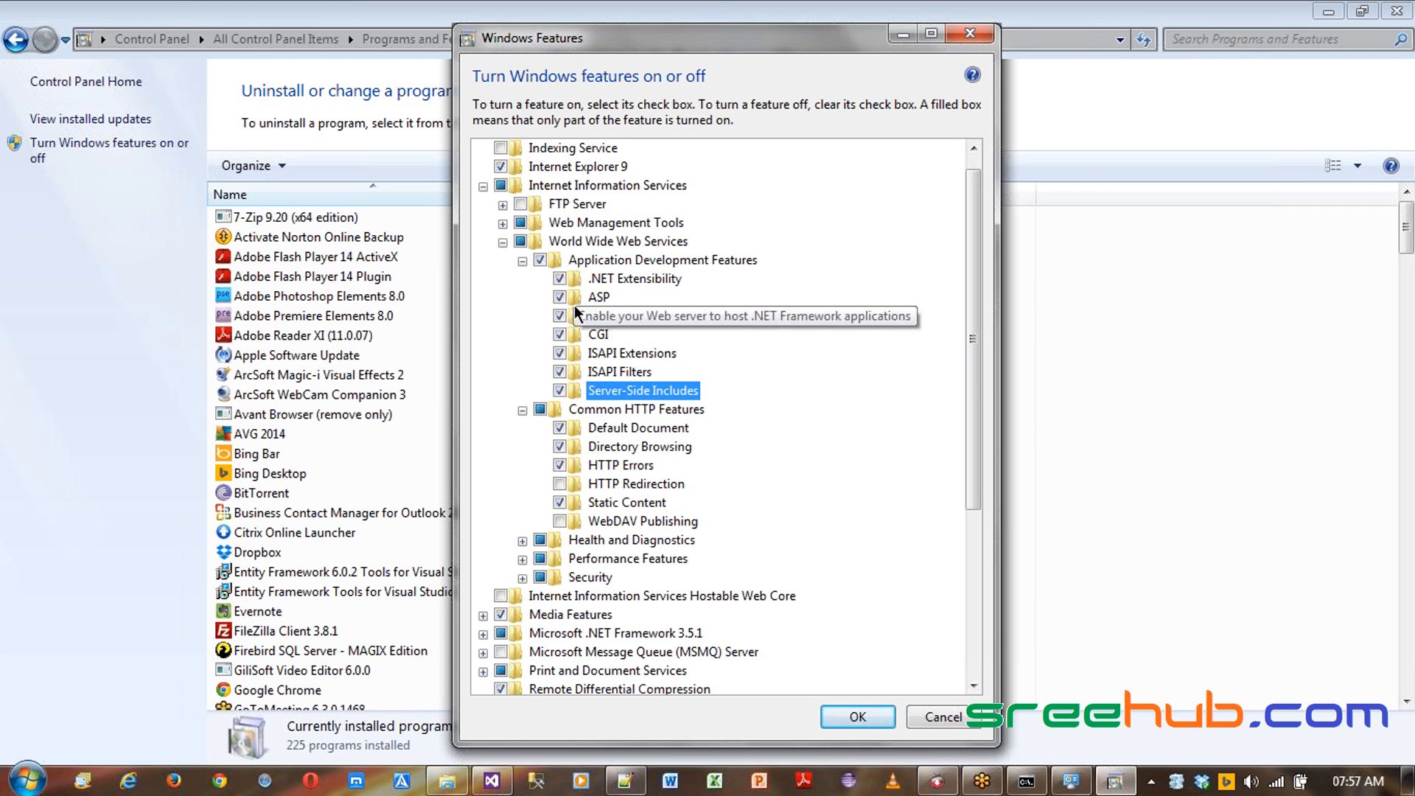
left_click(560, 484)
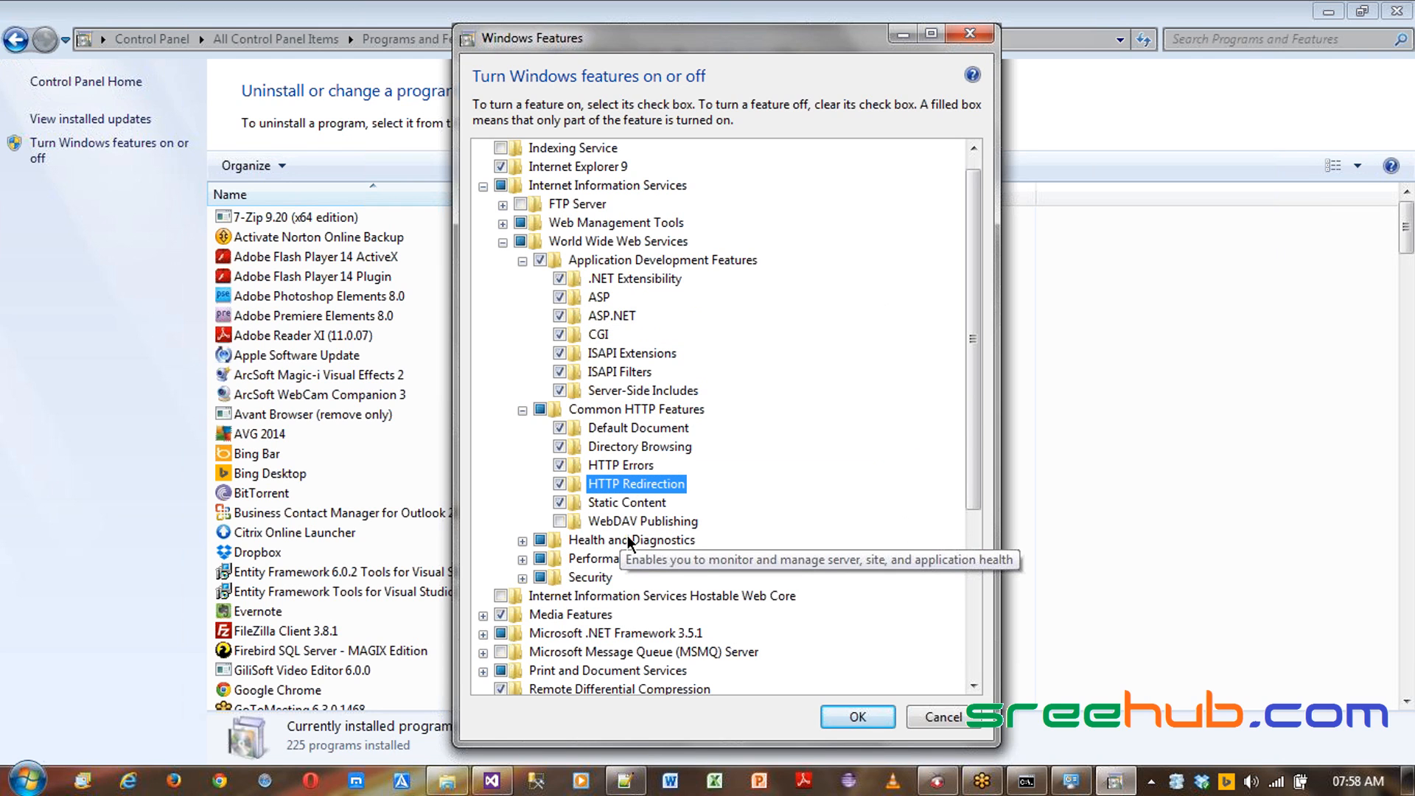
- Collapse the expanded groups and review the Health and Diagnostics and Performance Features subfeatures
left_click(522, 410)
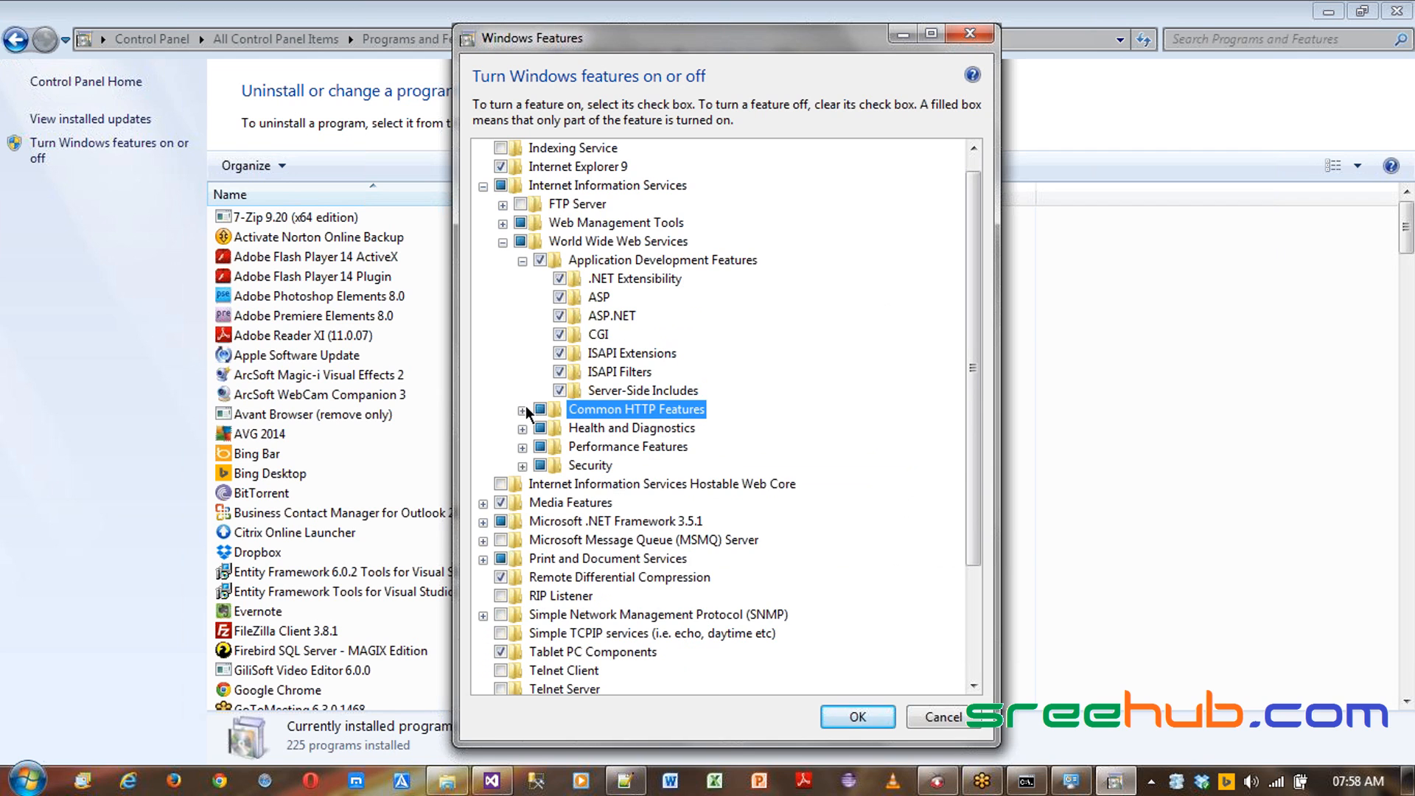
left_click(522, 261)
left_click(522, 298)
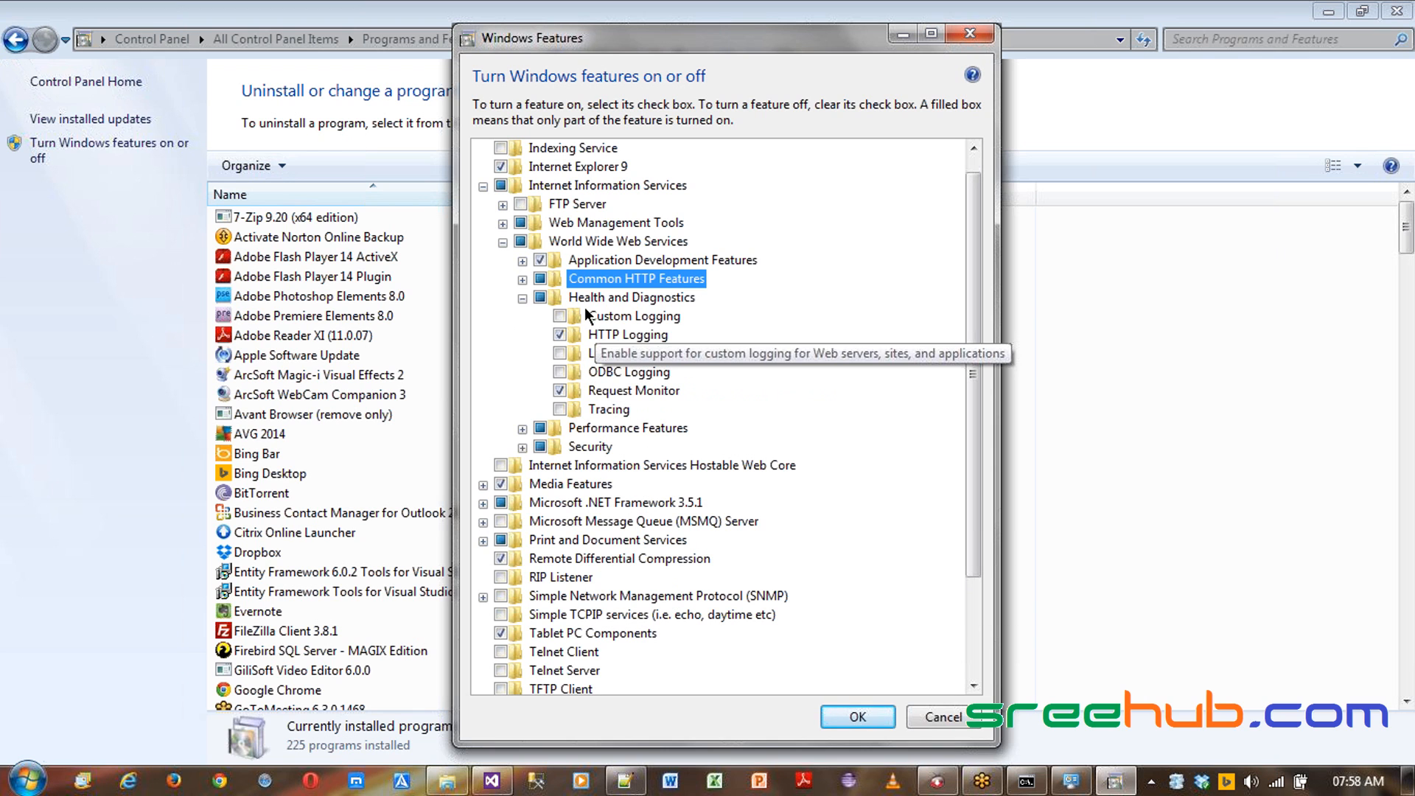
left_click(523, 298)
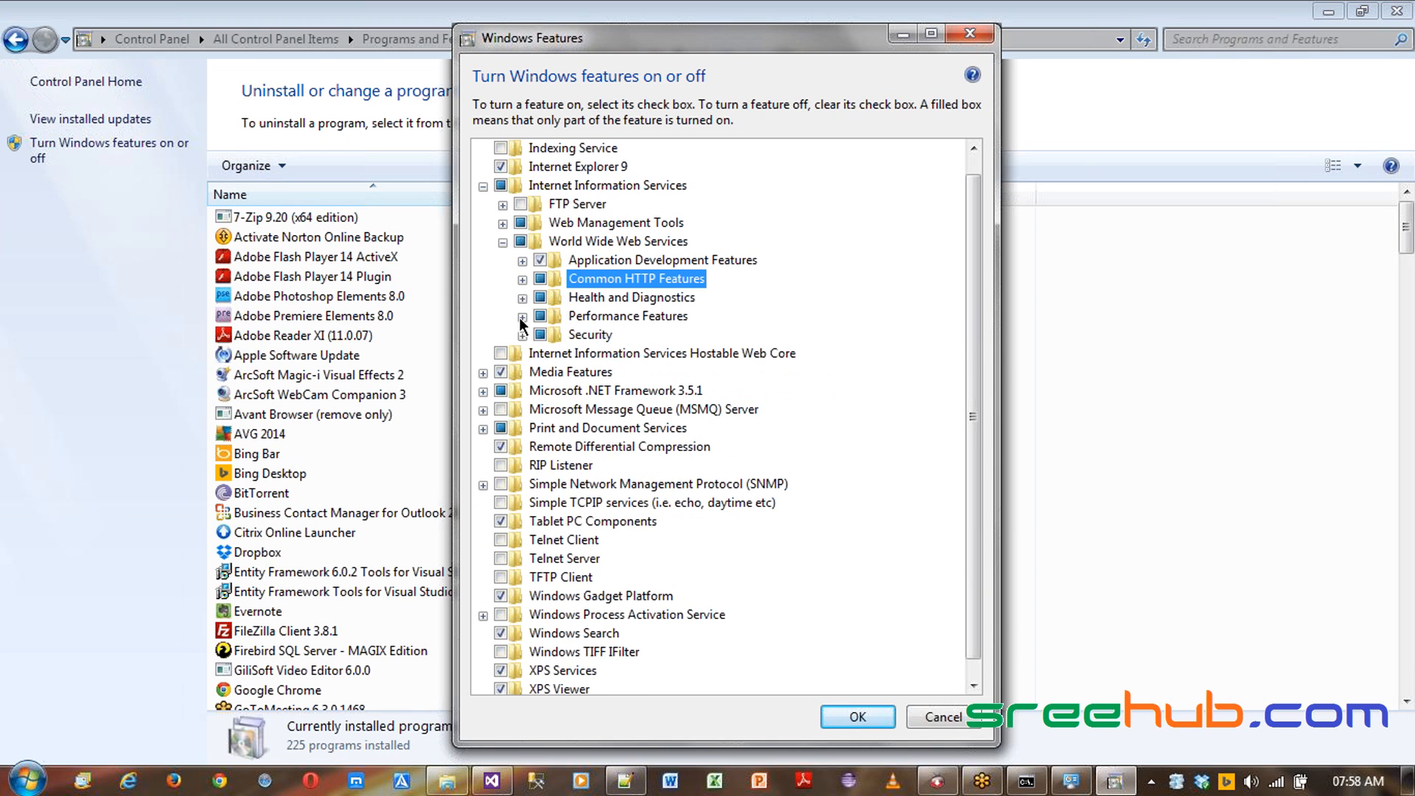
left_click(522, 317)
left_click(520, 317)
left_click(521, 317)
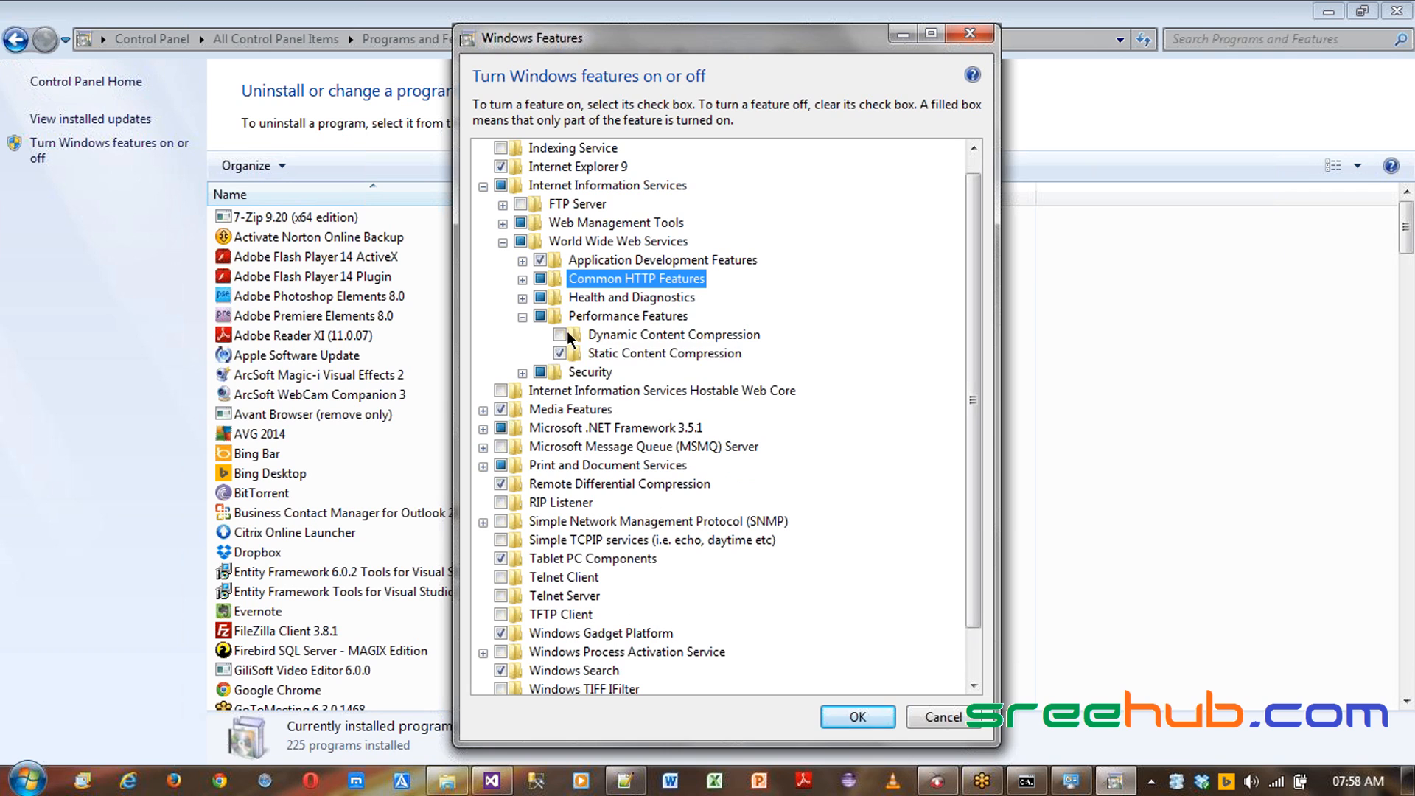
left_click(522, 317)
- Enable Basic Authentication and IIS Client Certificate Mapping Authentication under Security, and apply the feature changes
left_click(523, 335)
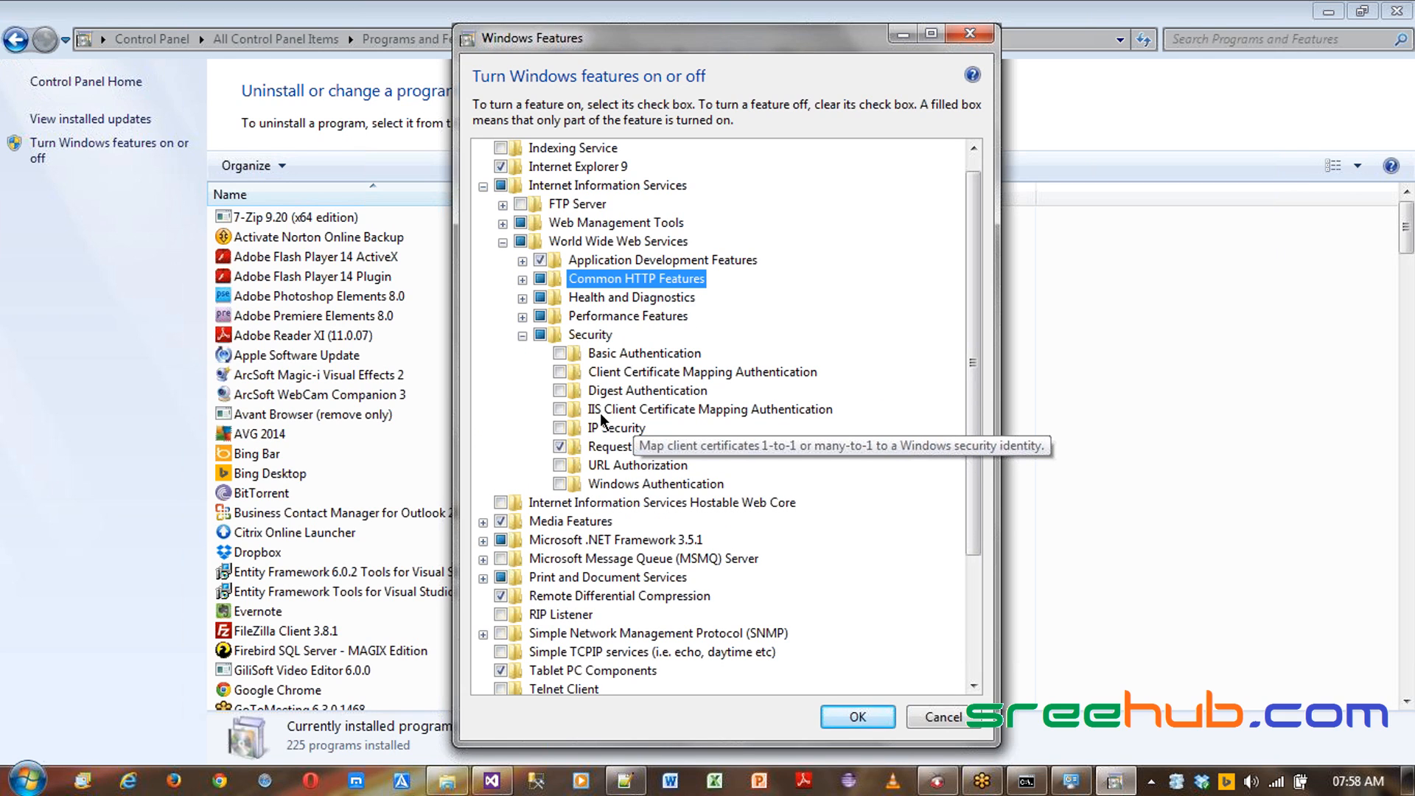
left_click(560, 410)
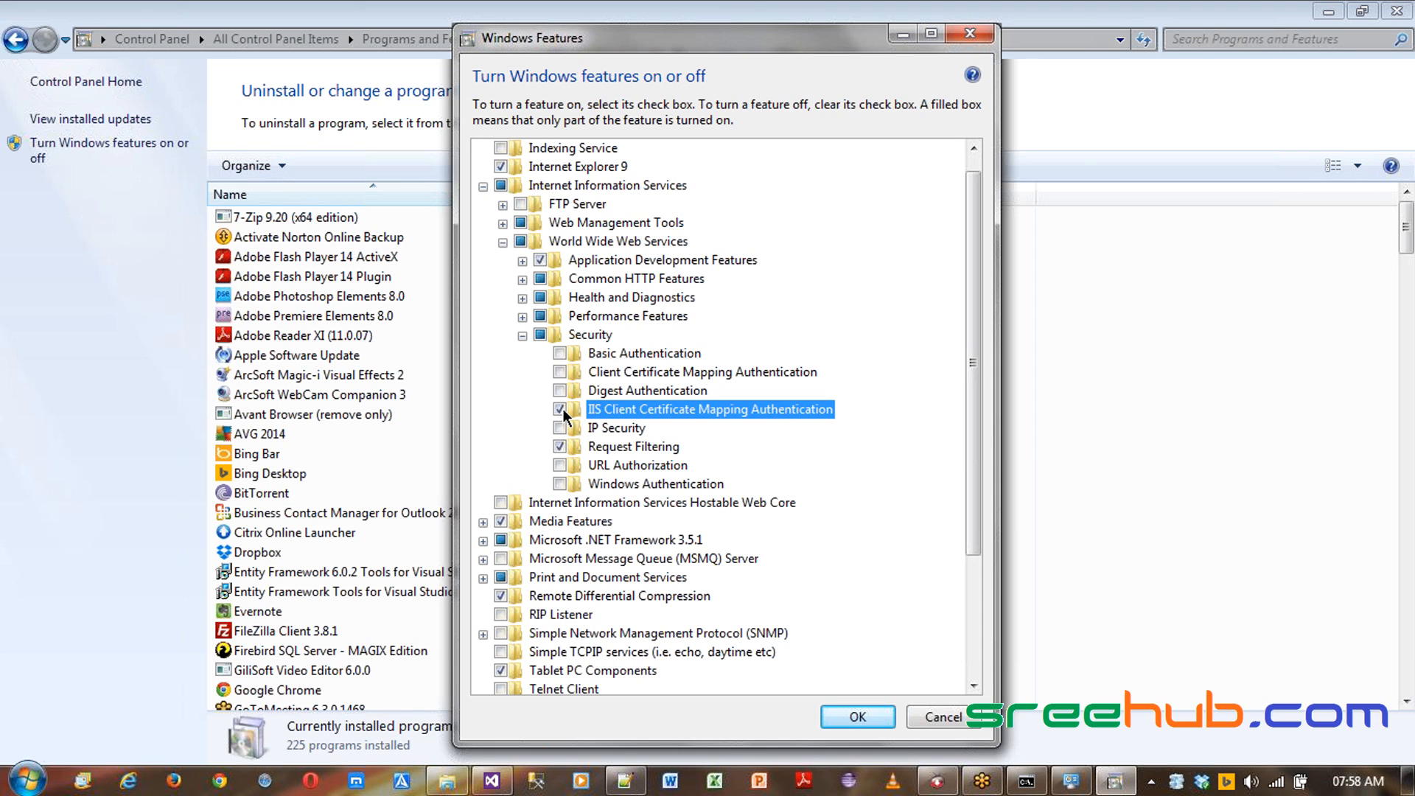
left_click(565, 354)
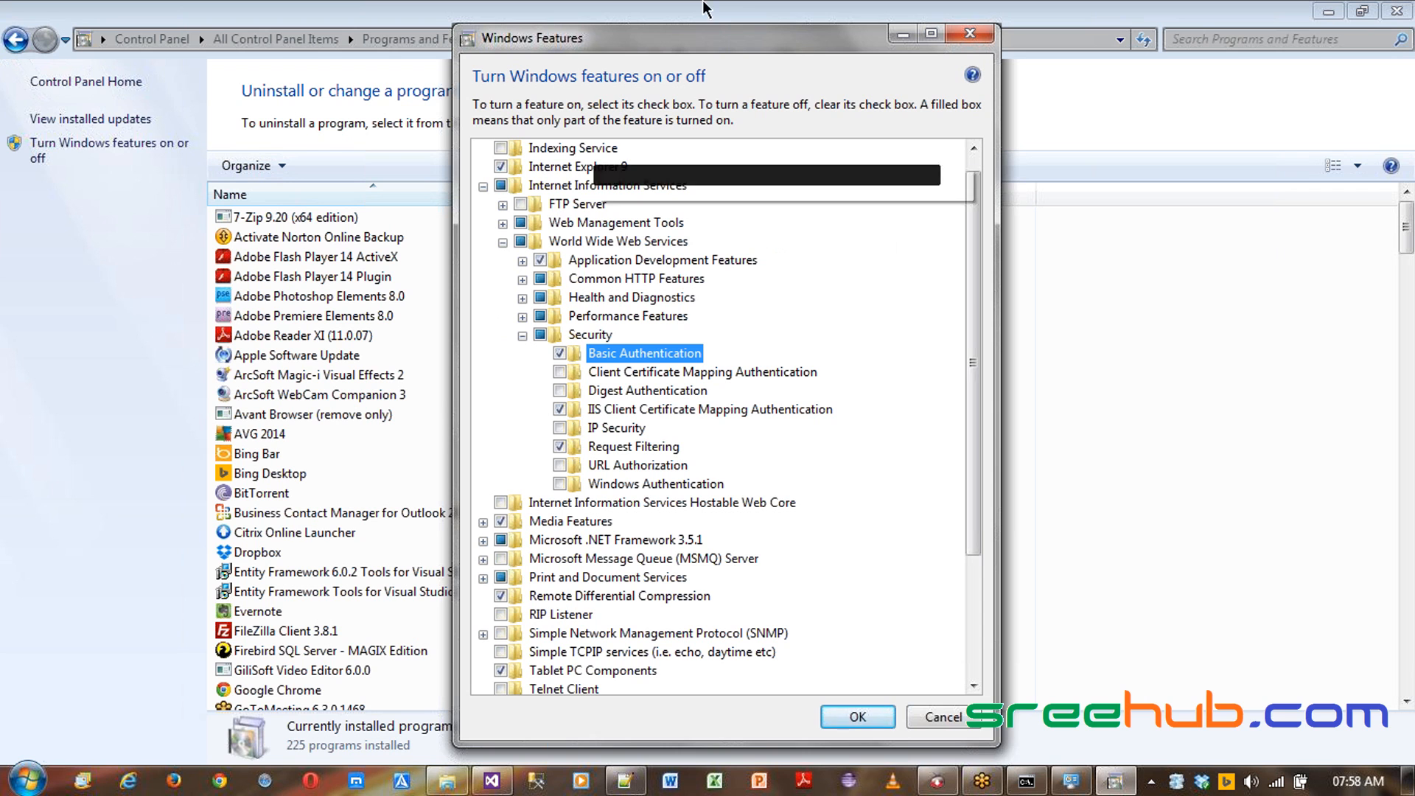
left_click_drag(760, 43, 491, 31)
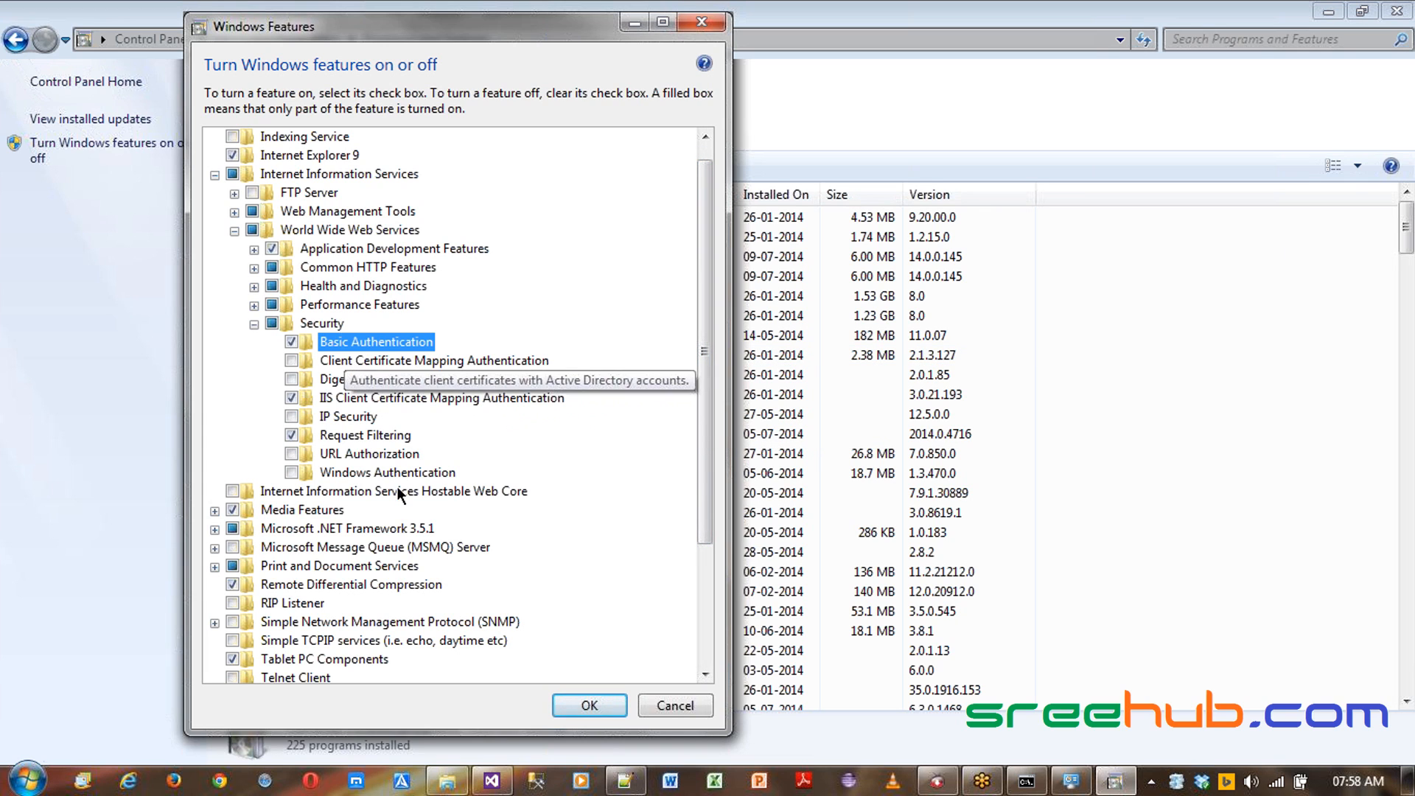
left_click(601, 709)
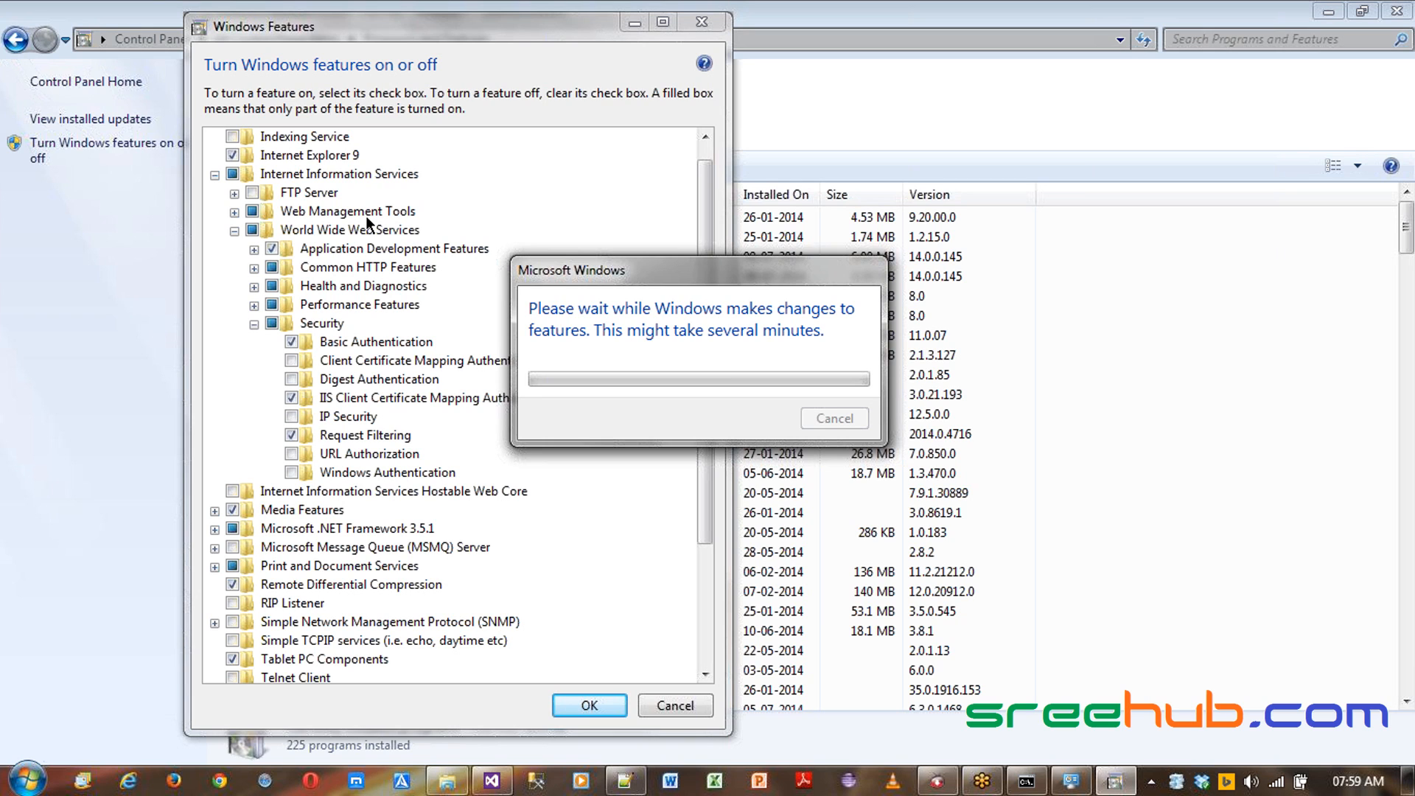
- Close the Programs and Features window while the feature installation runs
left_click_drag(643, 277, 713, 270)
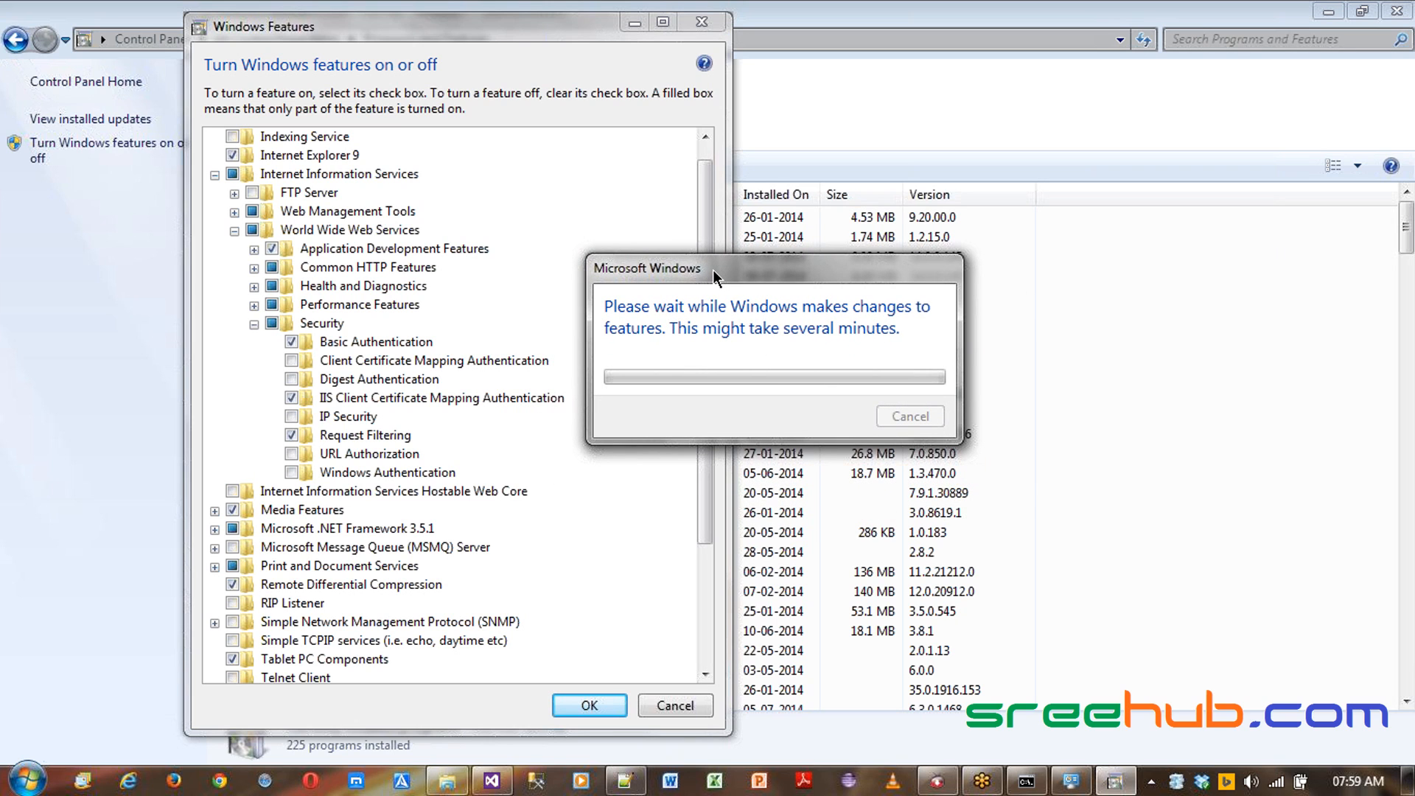
left_click_drag(713, 269, 716, 258)
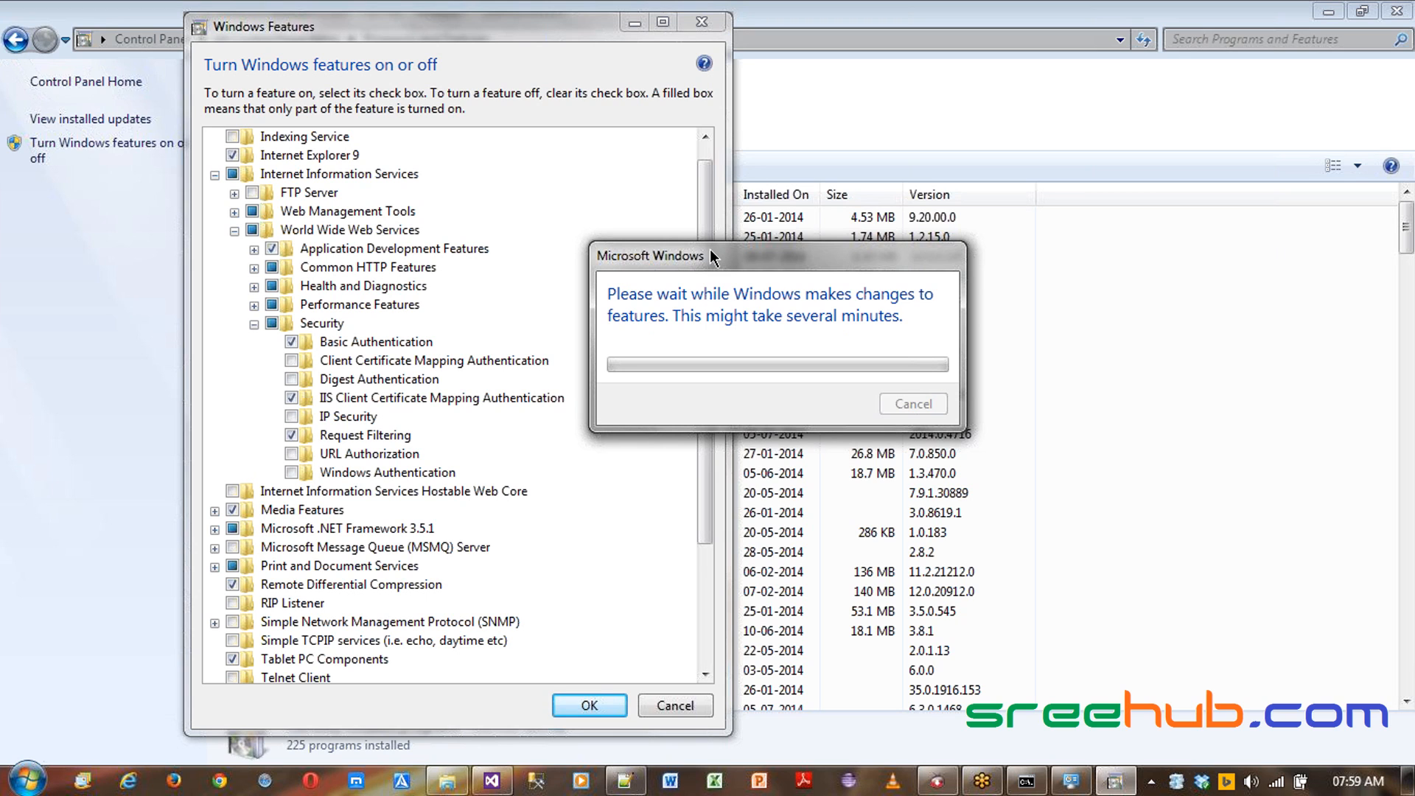
left_click_drag(702, 251, 702, 277)
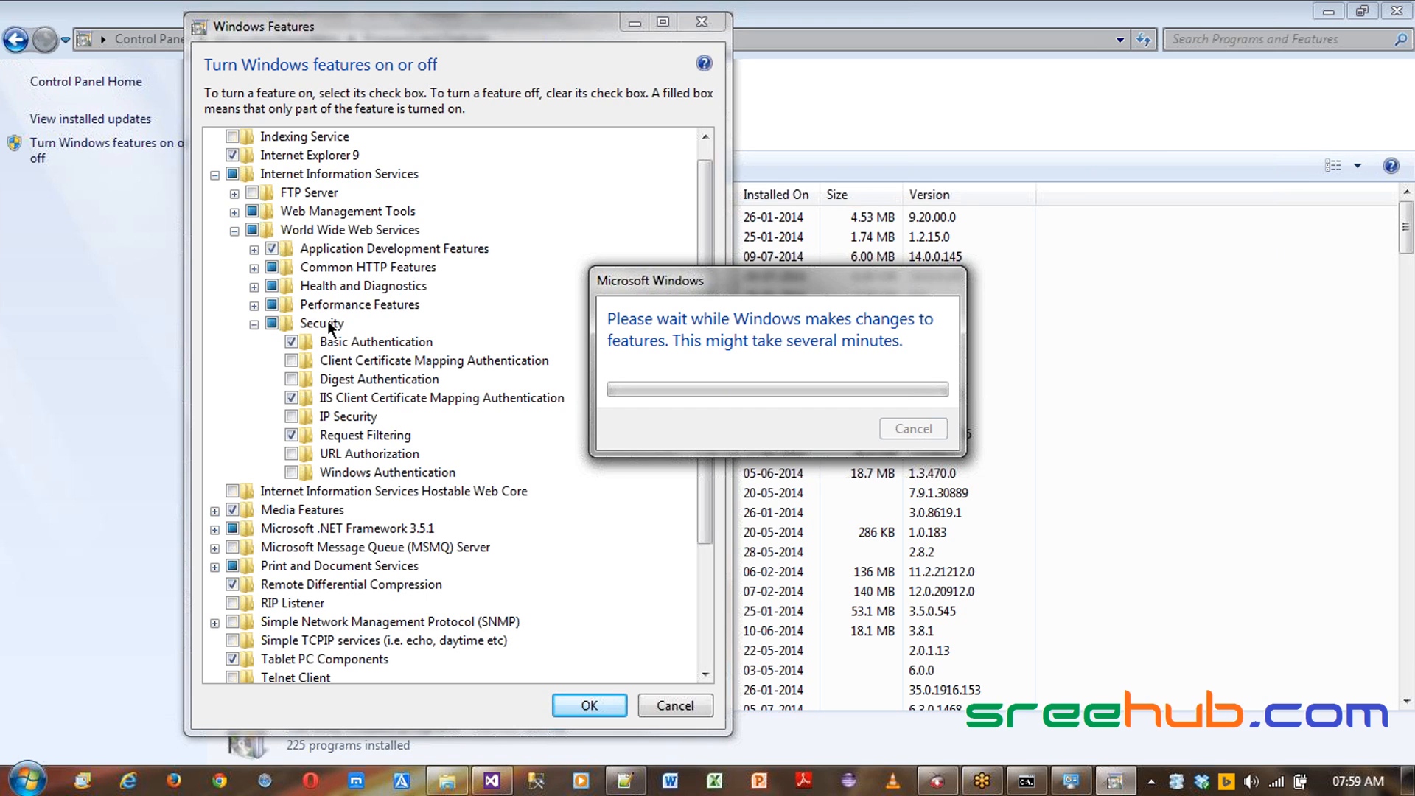
left_click(1398, 11)
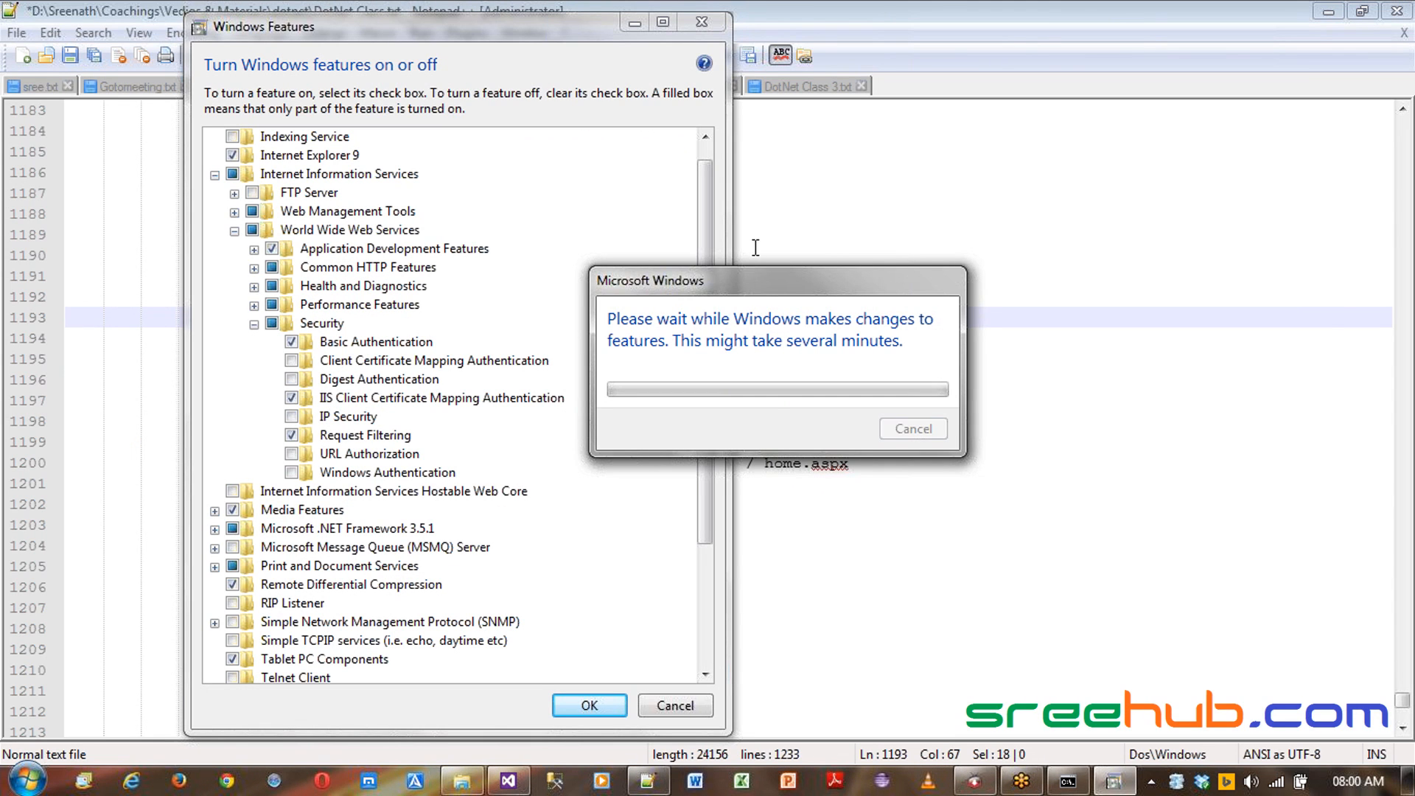
left_click_drag(756, 281, 715, 265)
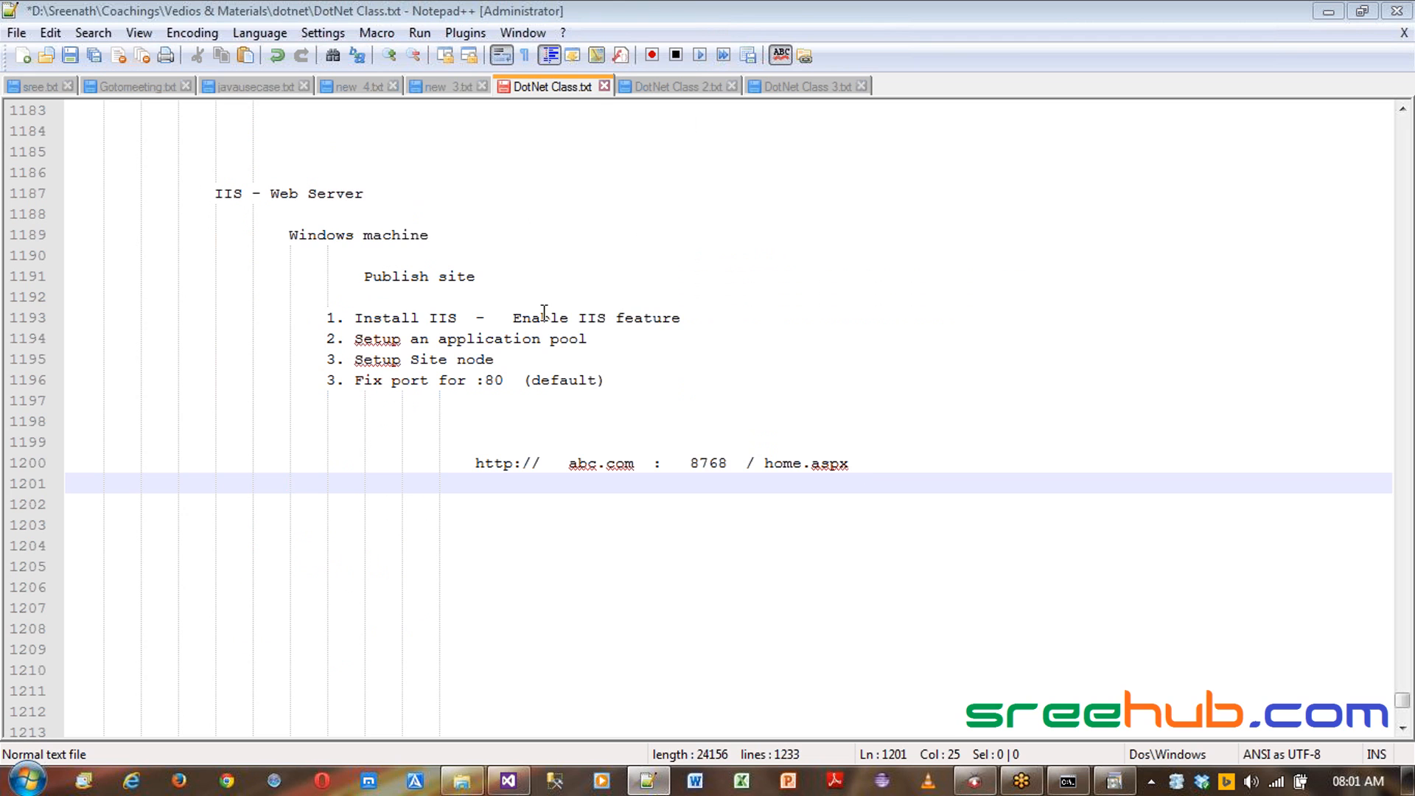
left_click_drag(357, 317, 744, 313)
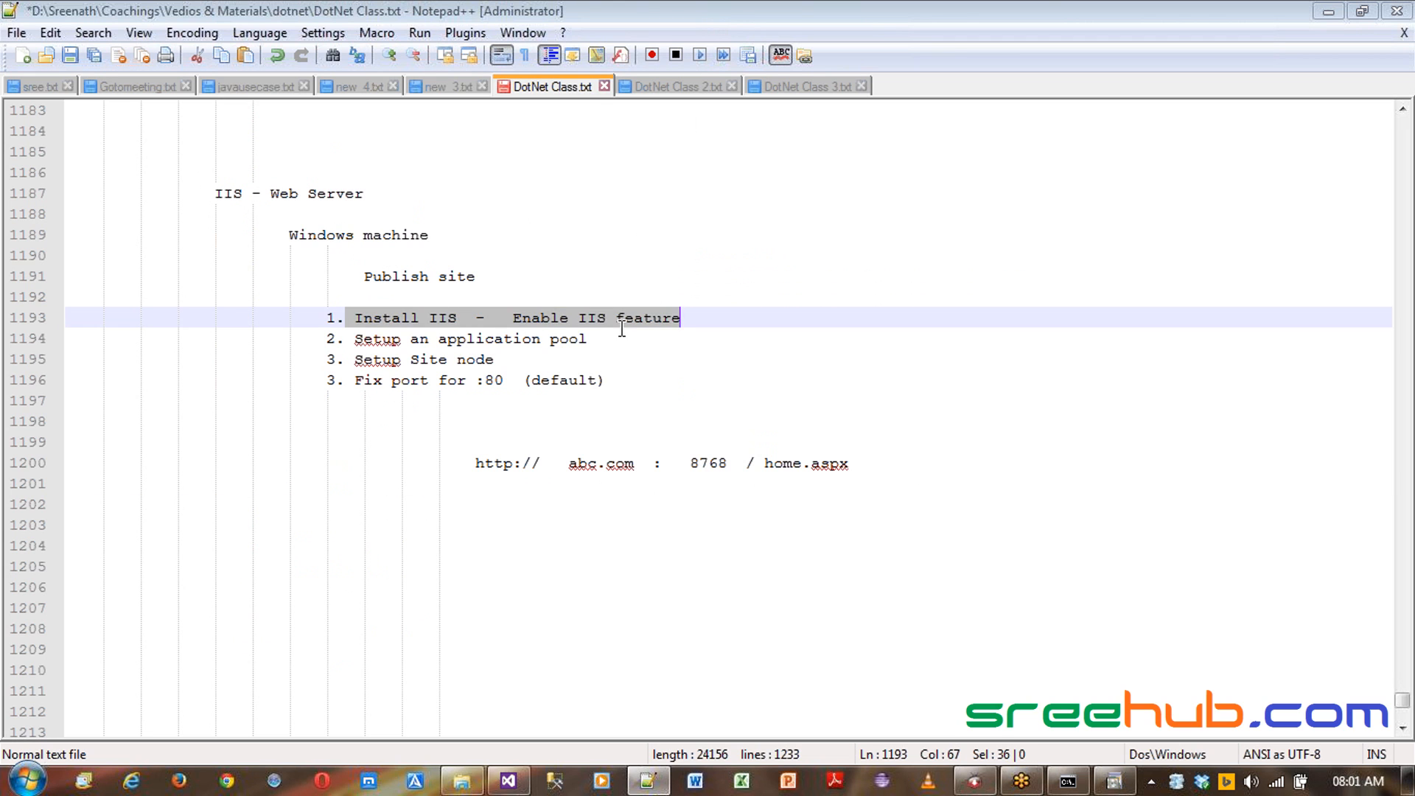
left_click(622, 330)
left_click(1114, 783)
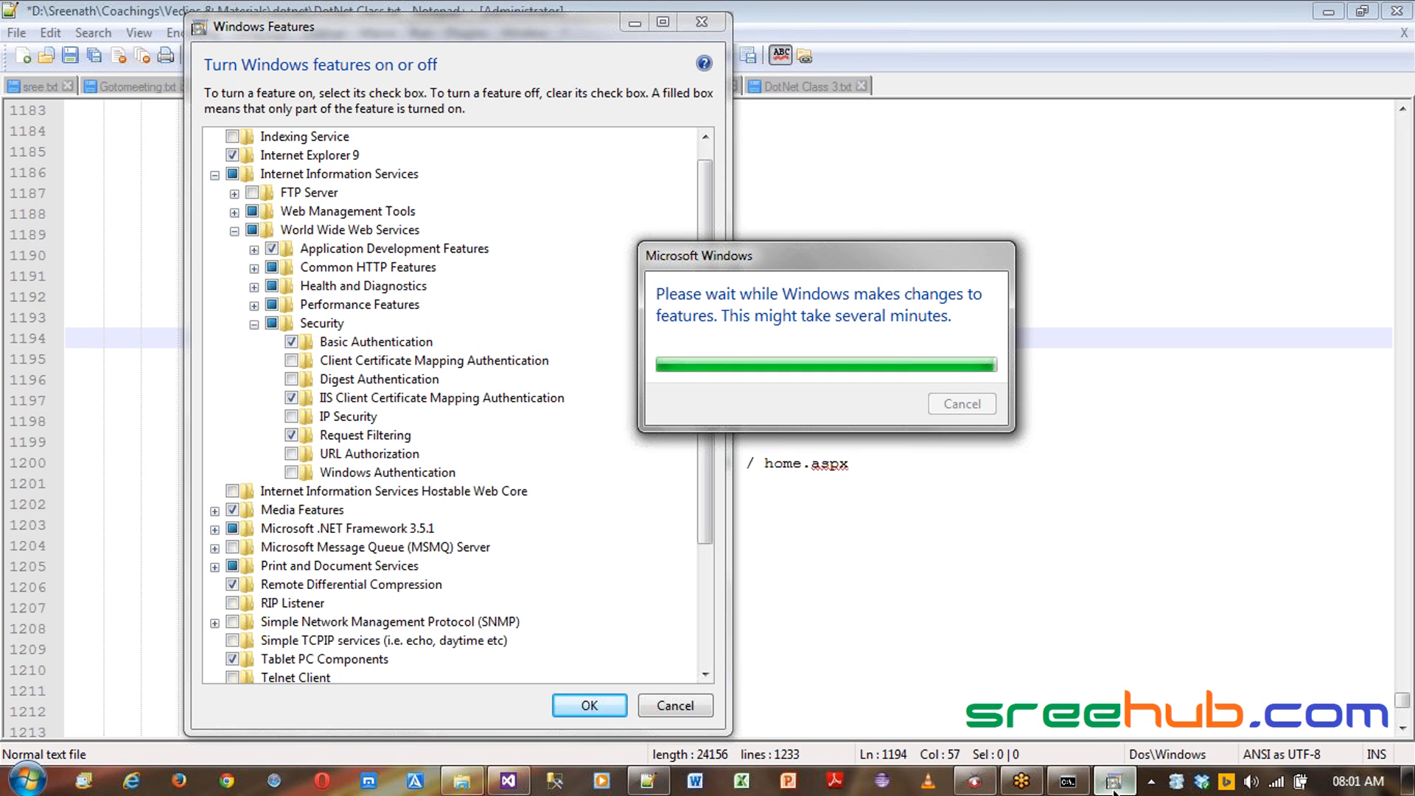
left_click(888, 522)
left_click(1114, 782)
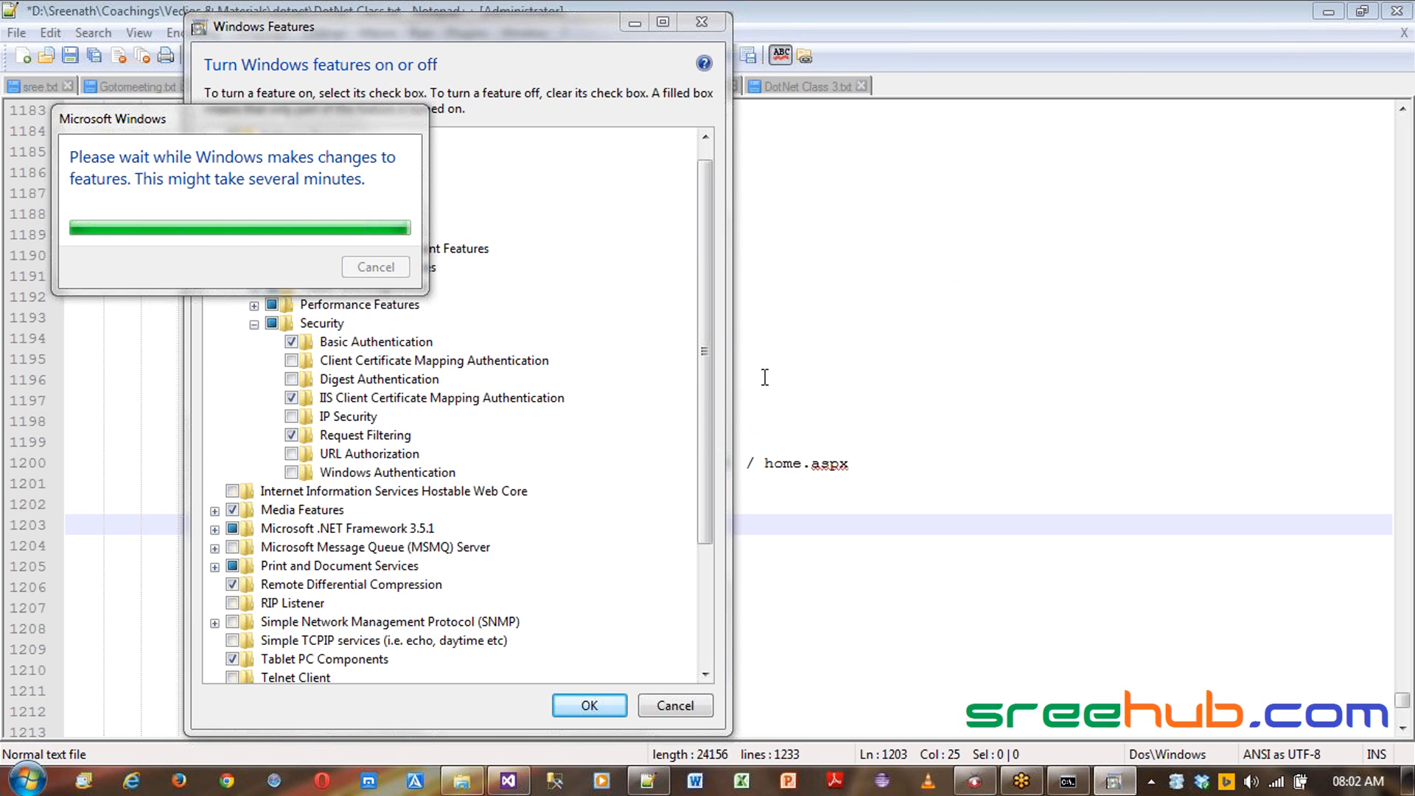
left_click_drag(263, 121, 232, 59)
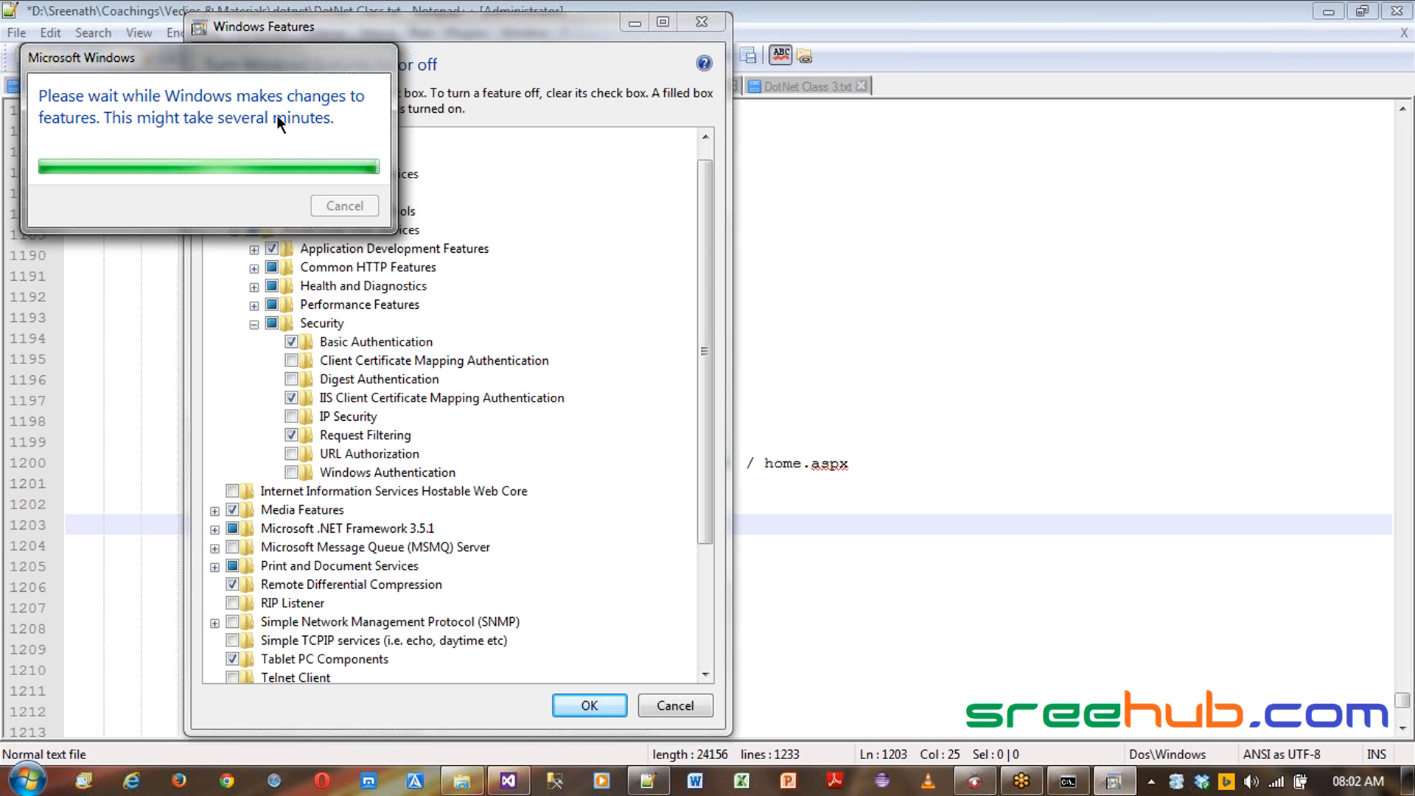
- Open the C:\inetpub\wwwroot folder in Windows Explorer
key("super+e")
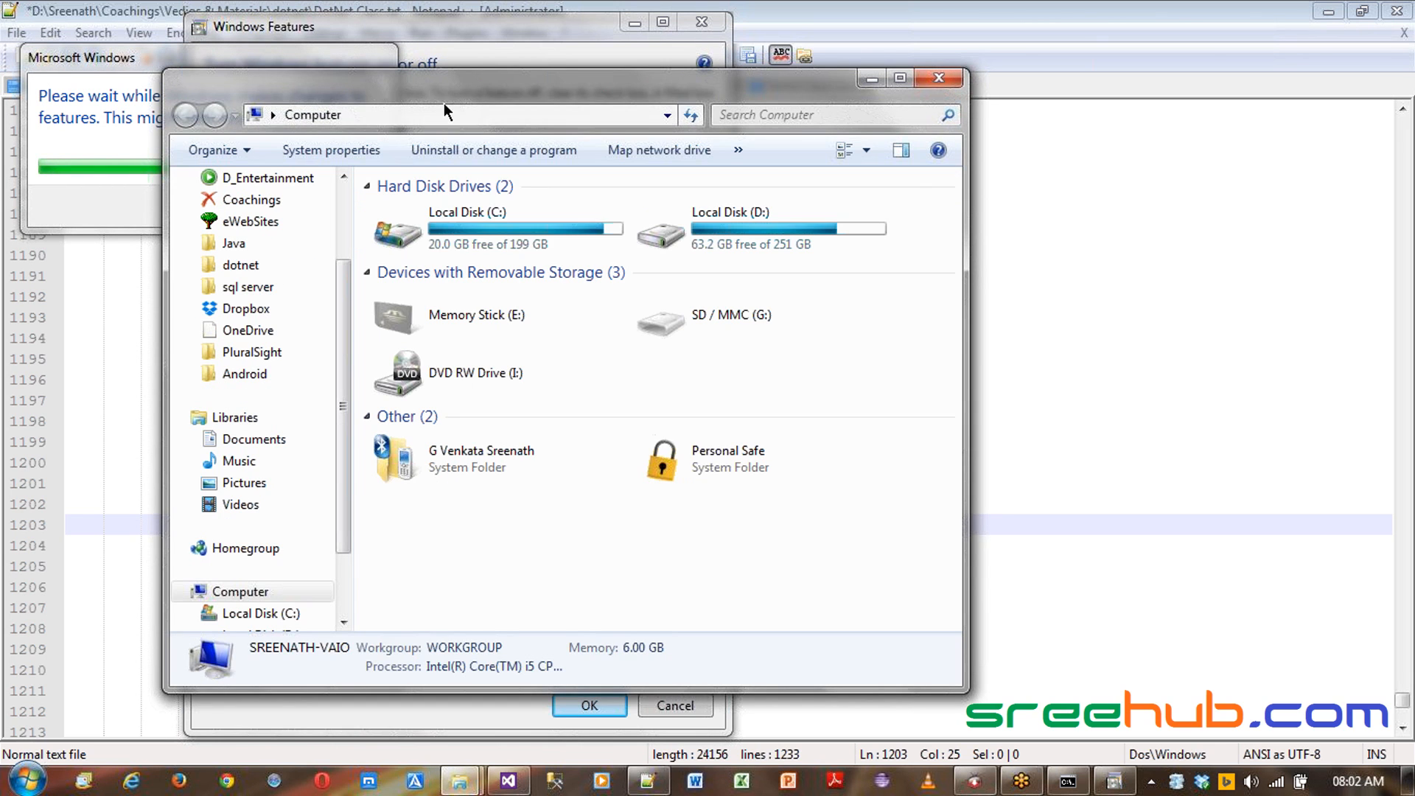
left_click(453, 237)
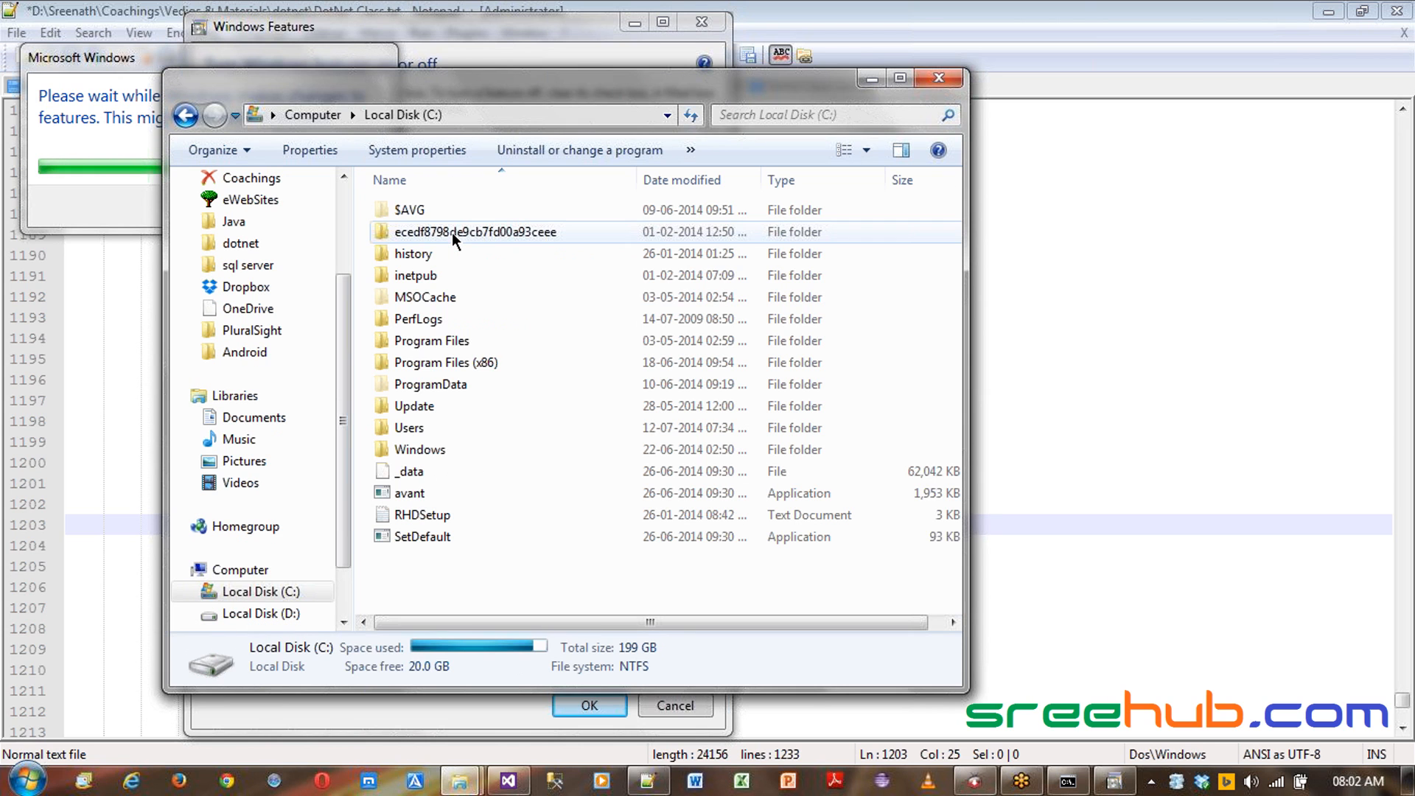
key("i")
key("Return")
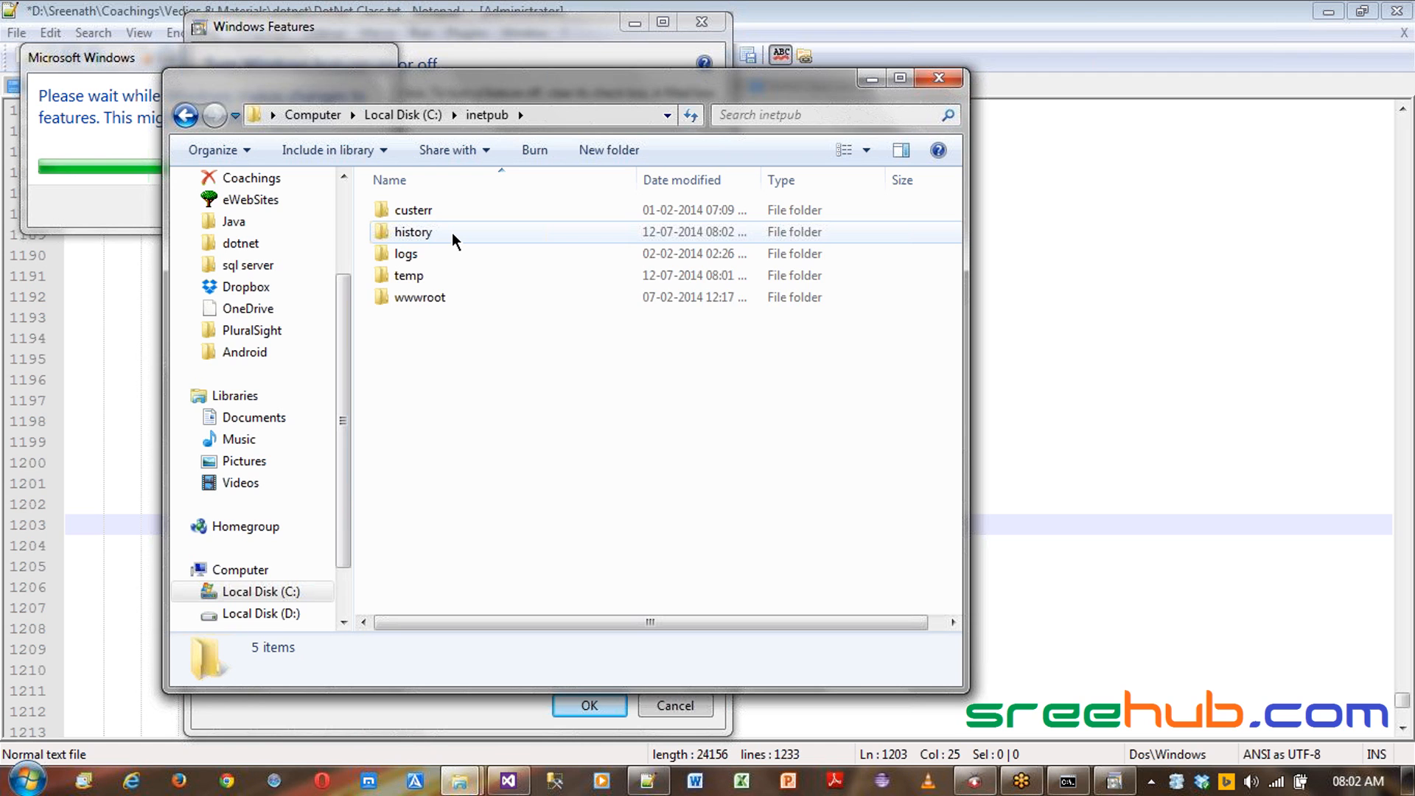
mouse_move(453, 232)
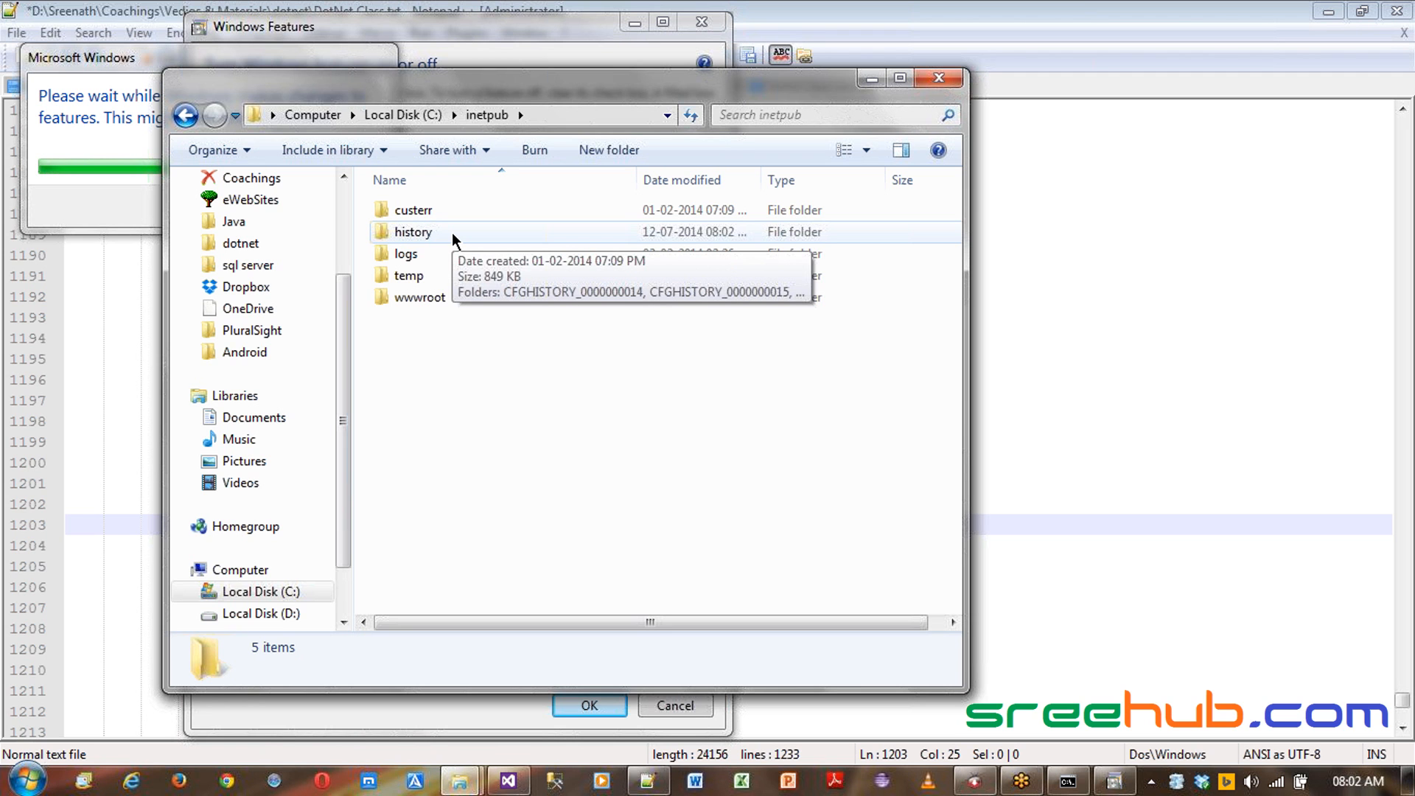
left_click_drag(634, 81, 808, 291)
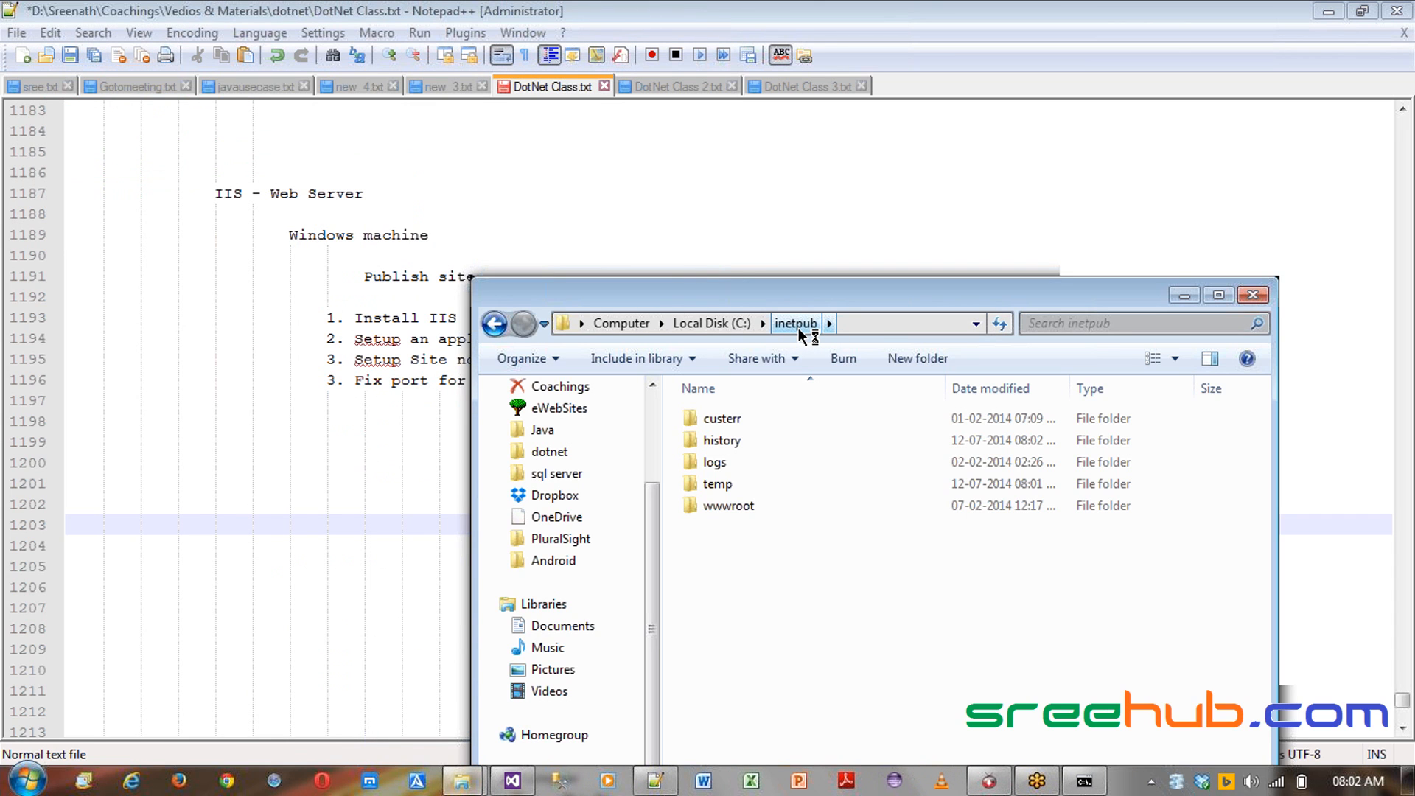
left_click_drag(900, 291, 847, 197)
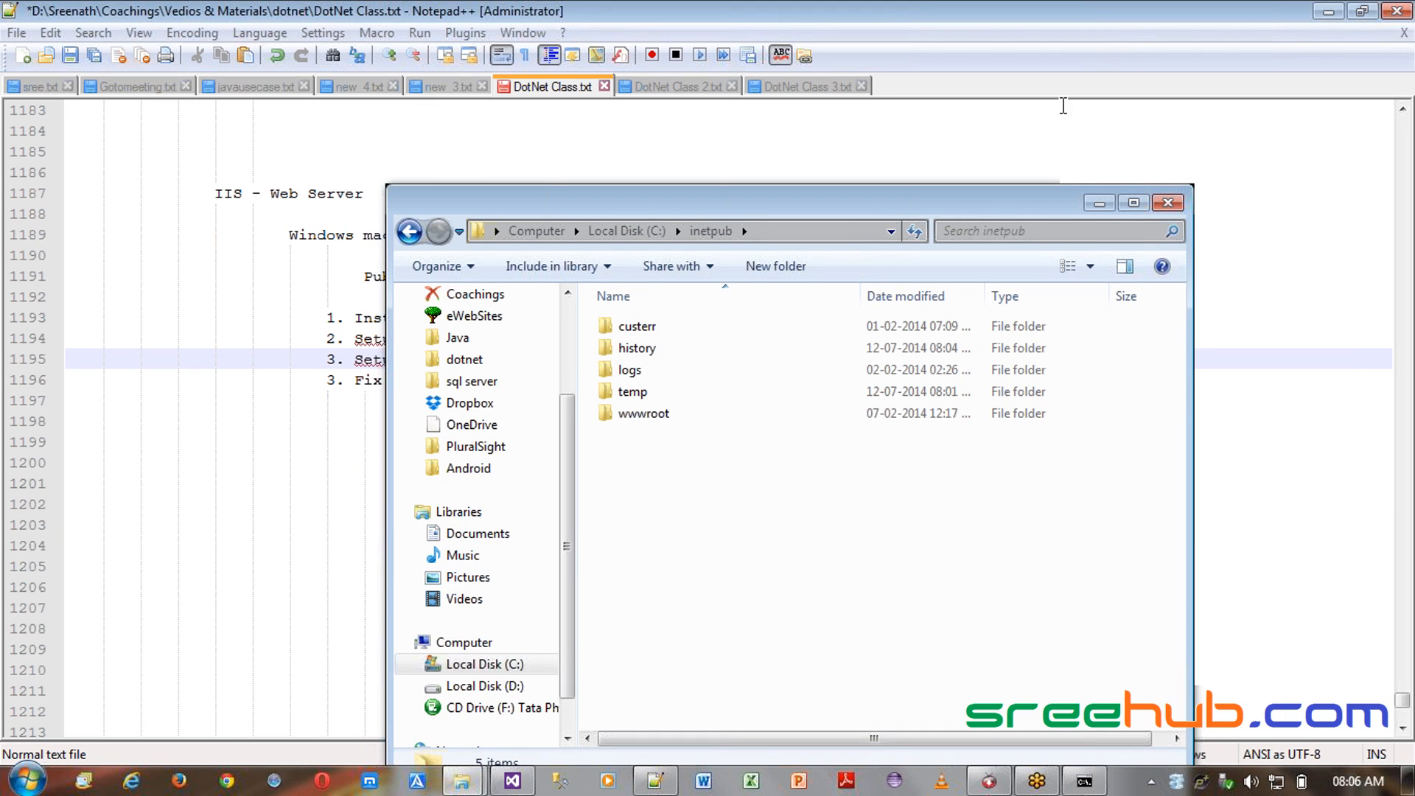
left_click(921, 280)
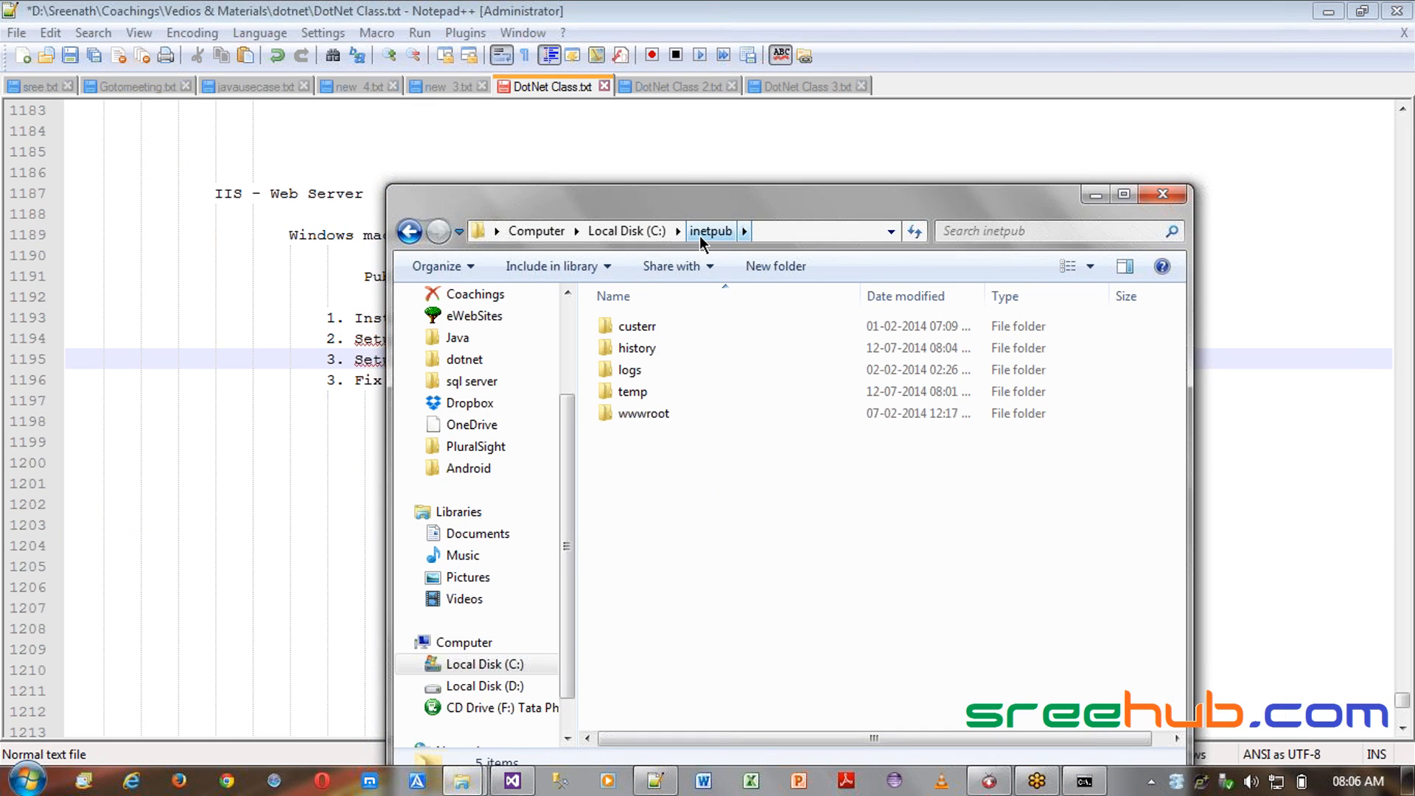
left_click_drag(896, 211, 825, 146)
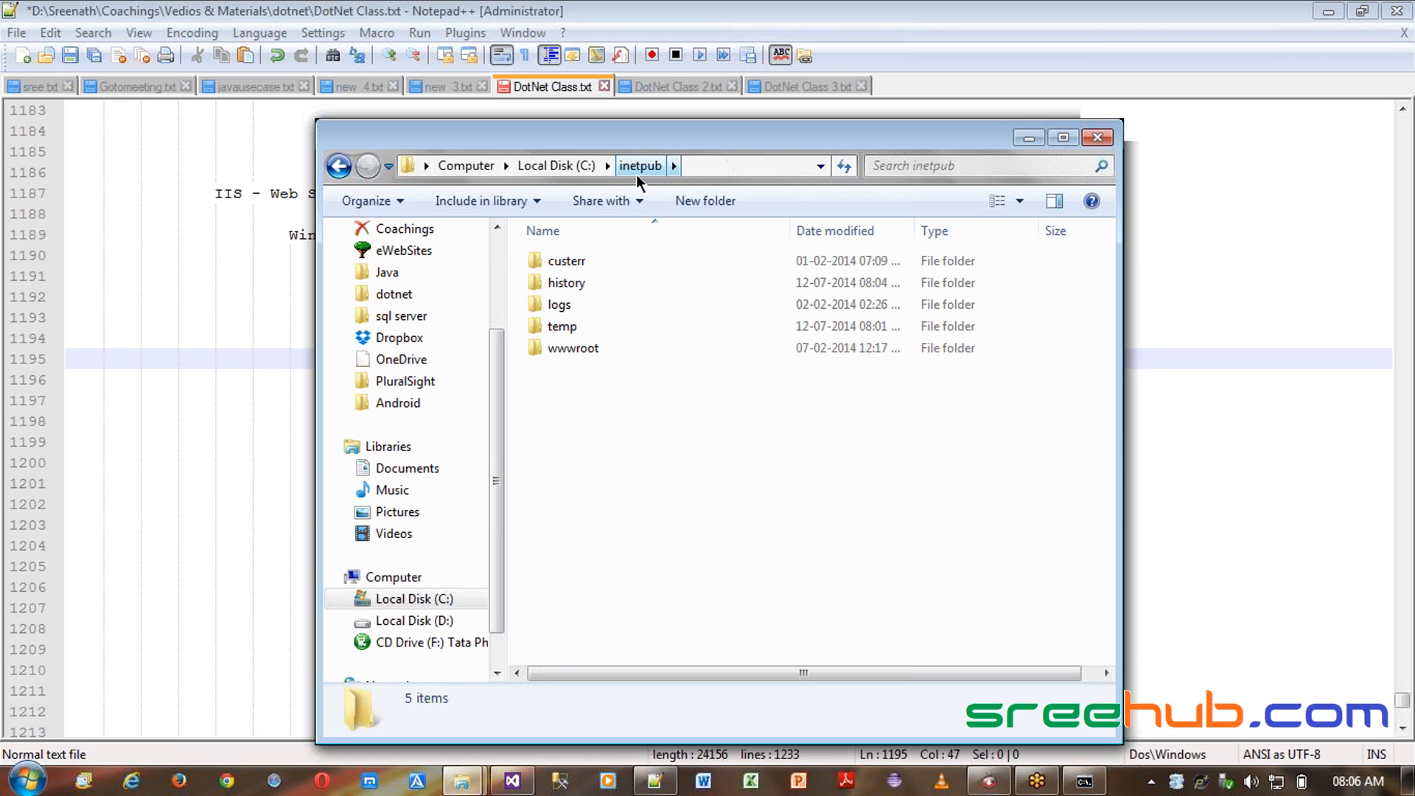
double_click(594, 348)
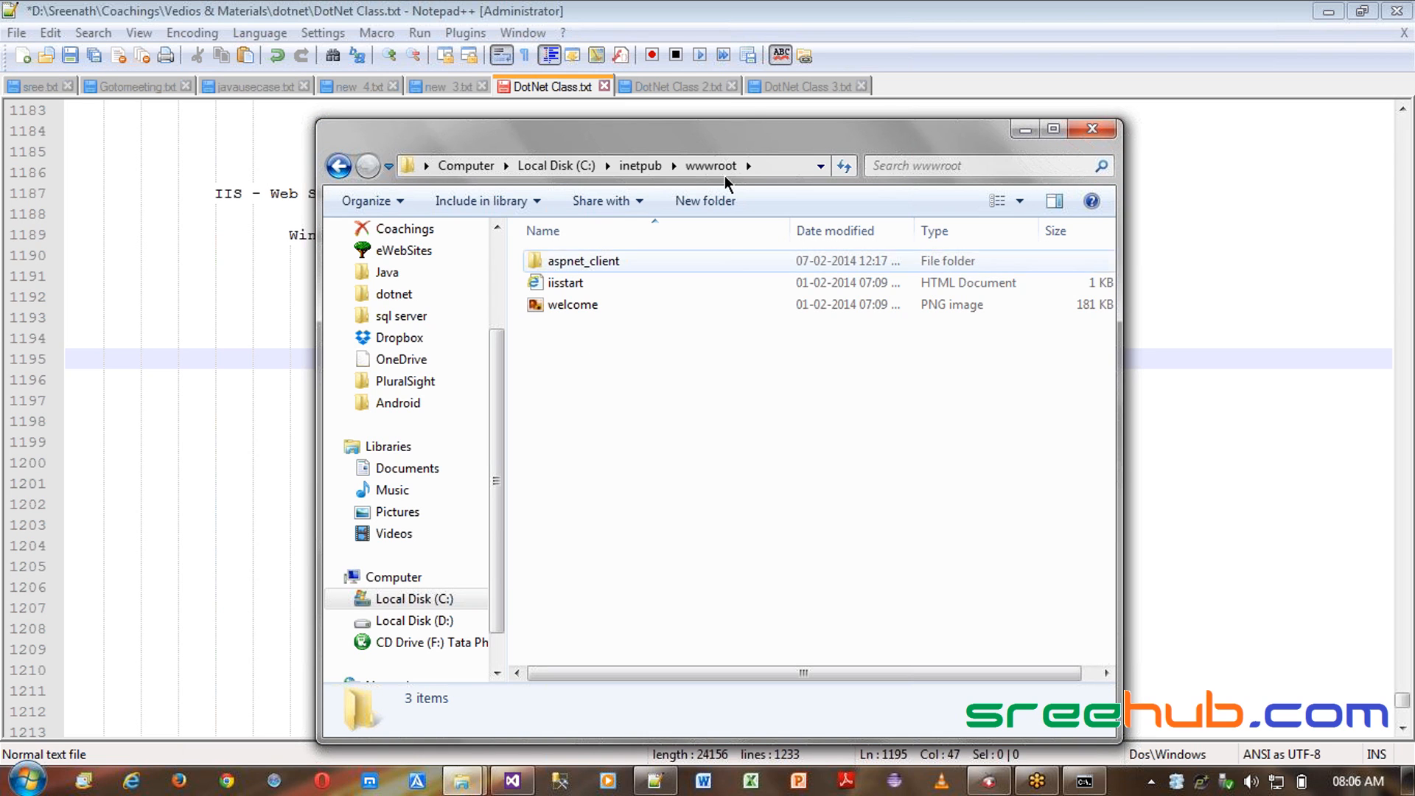
left_click_drag(741, 140, 705, 109)
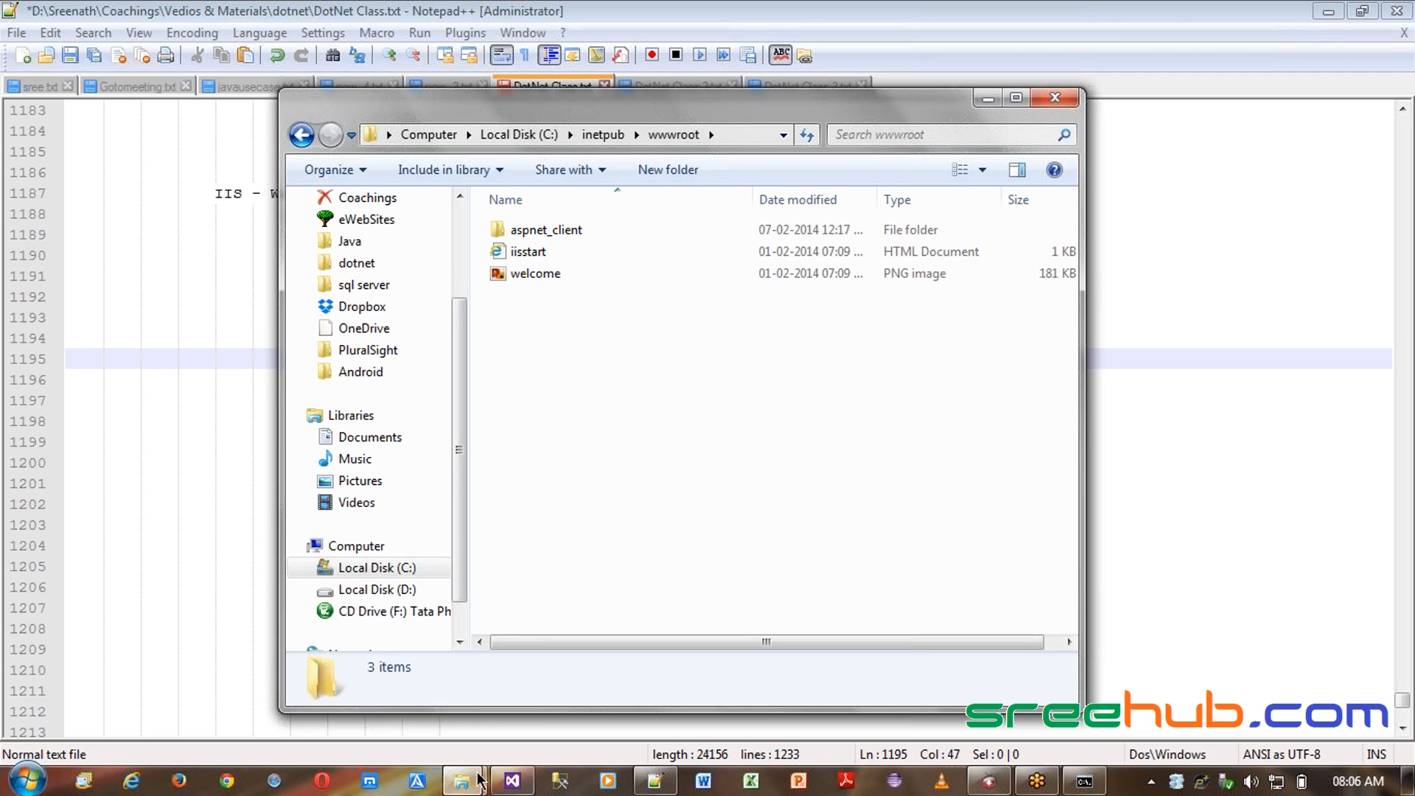
- Switch to the Explorer window showing the published Deploy folder
mouse_move(462, 781)
left_click(329, 672)
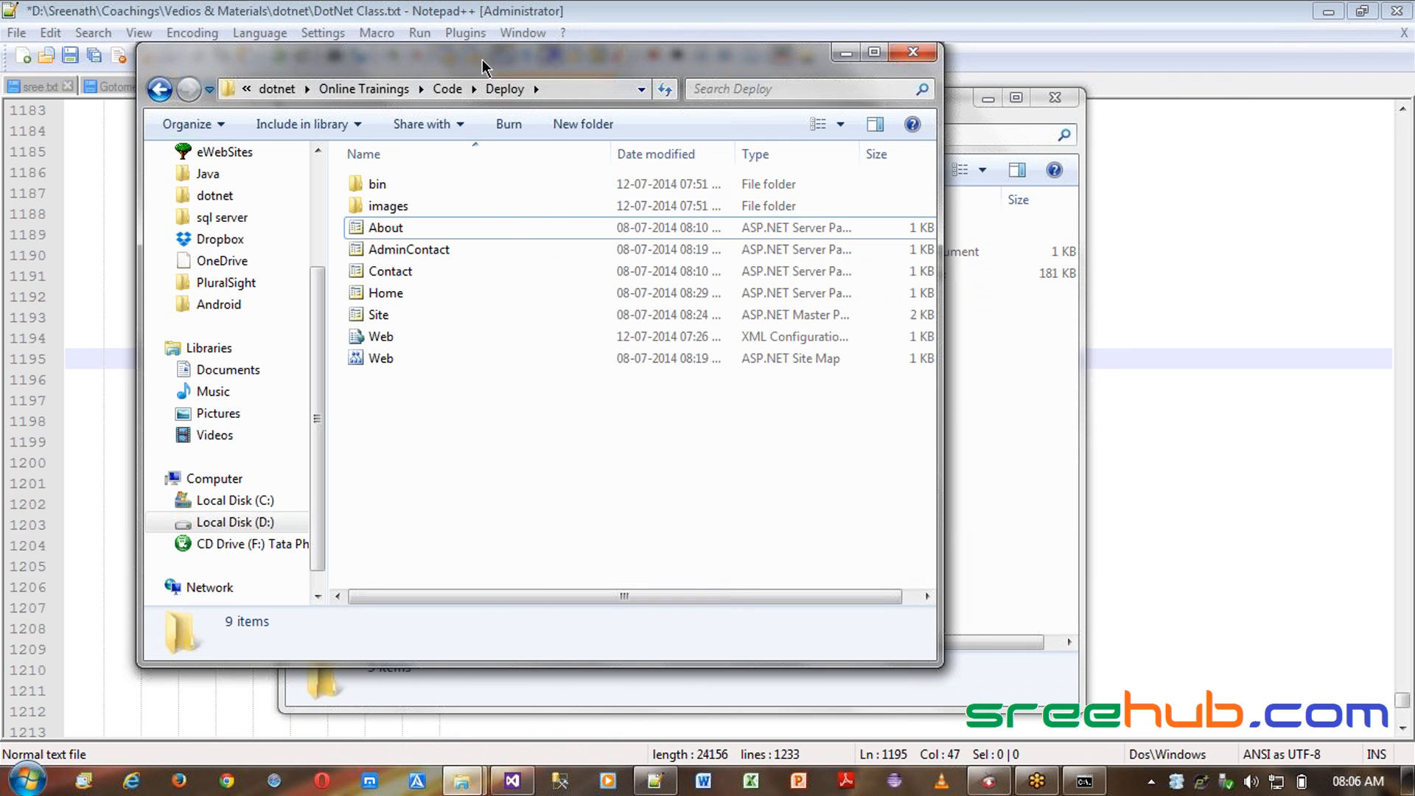
- Create a new folder named MySite inside C:\inetpub\wwwroot and open it
left_click_drag(485, 63, 348, 63)
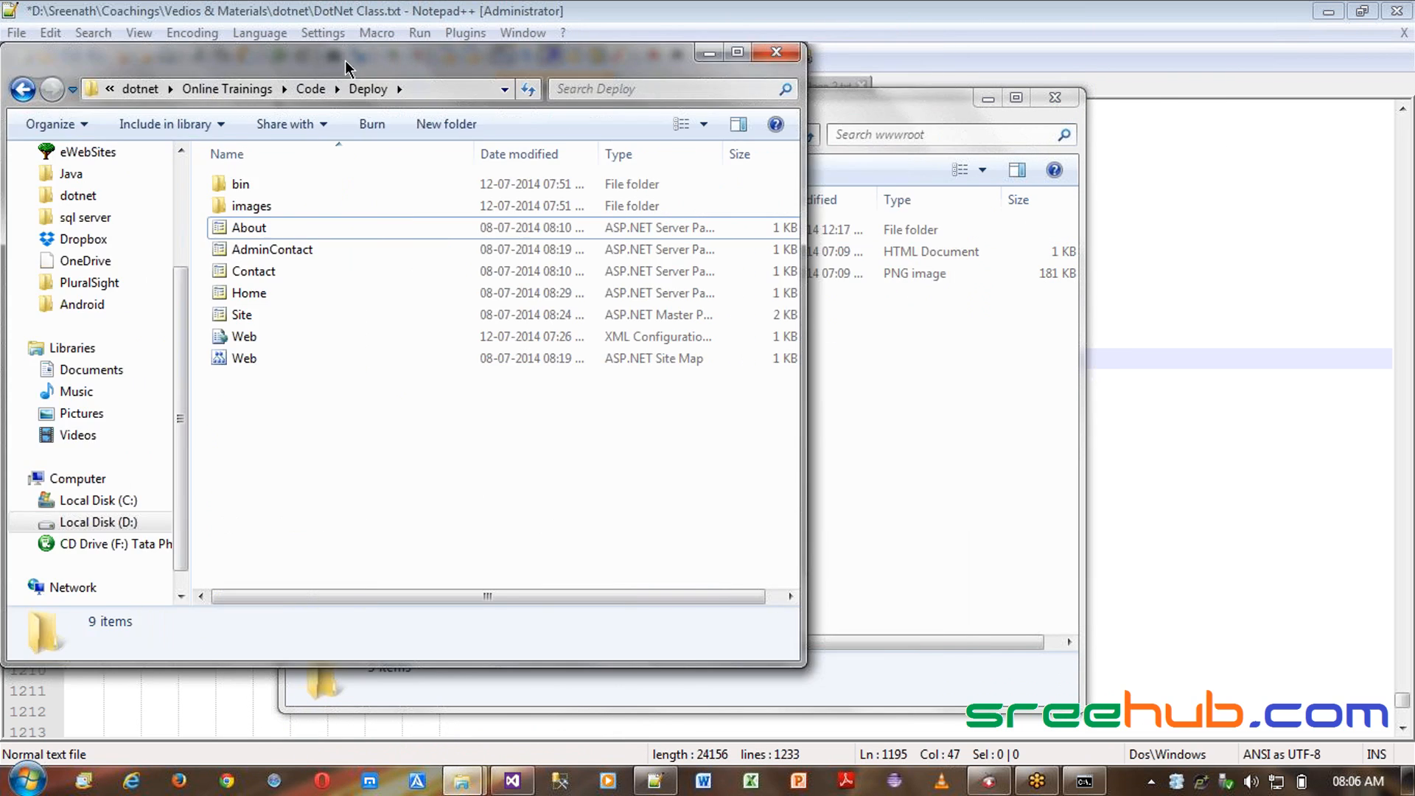
left_click(883, 479)
left_click(671, 174)
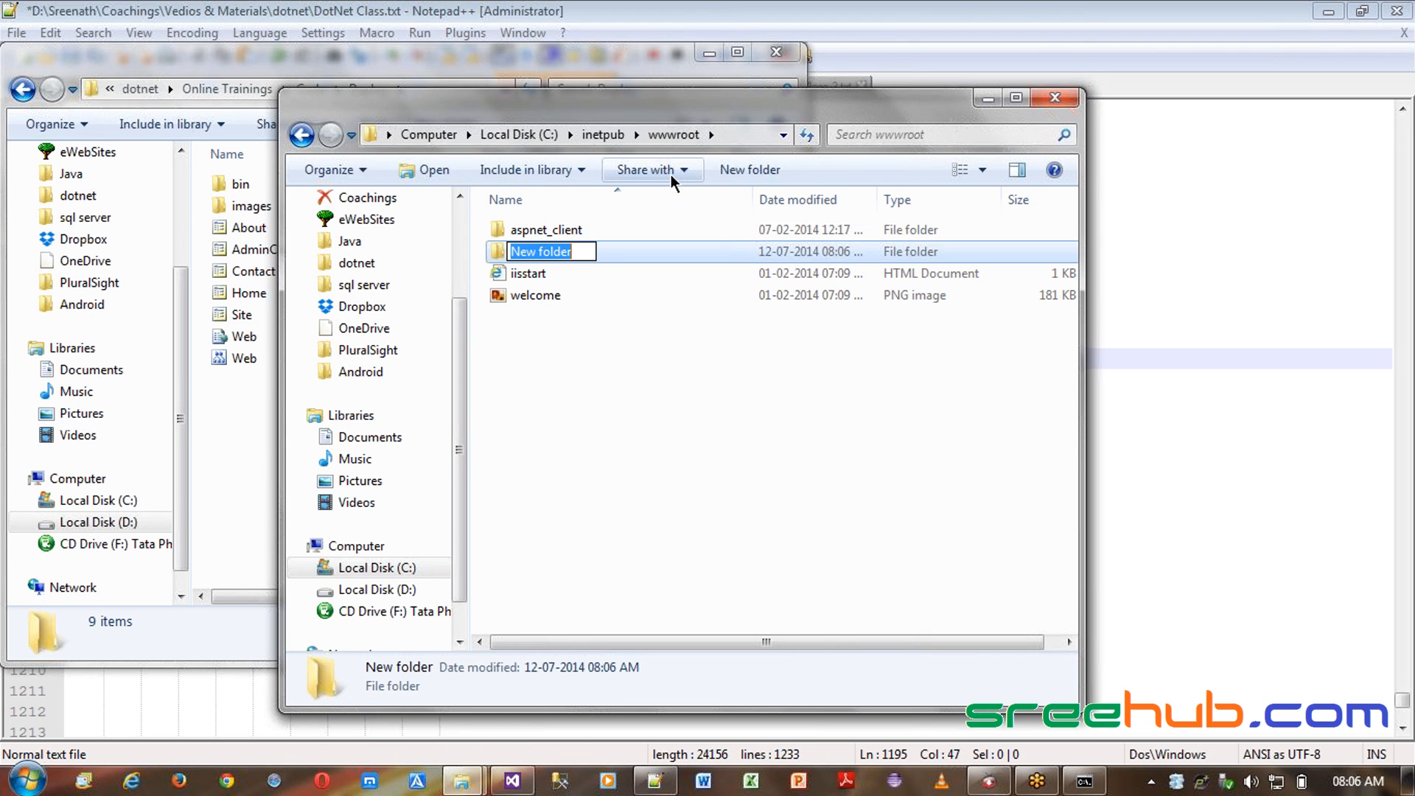
type("MySi")
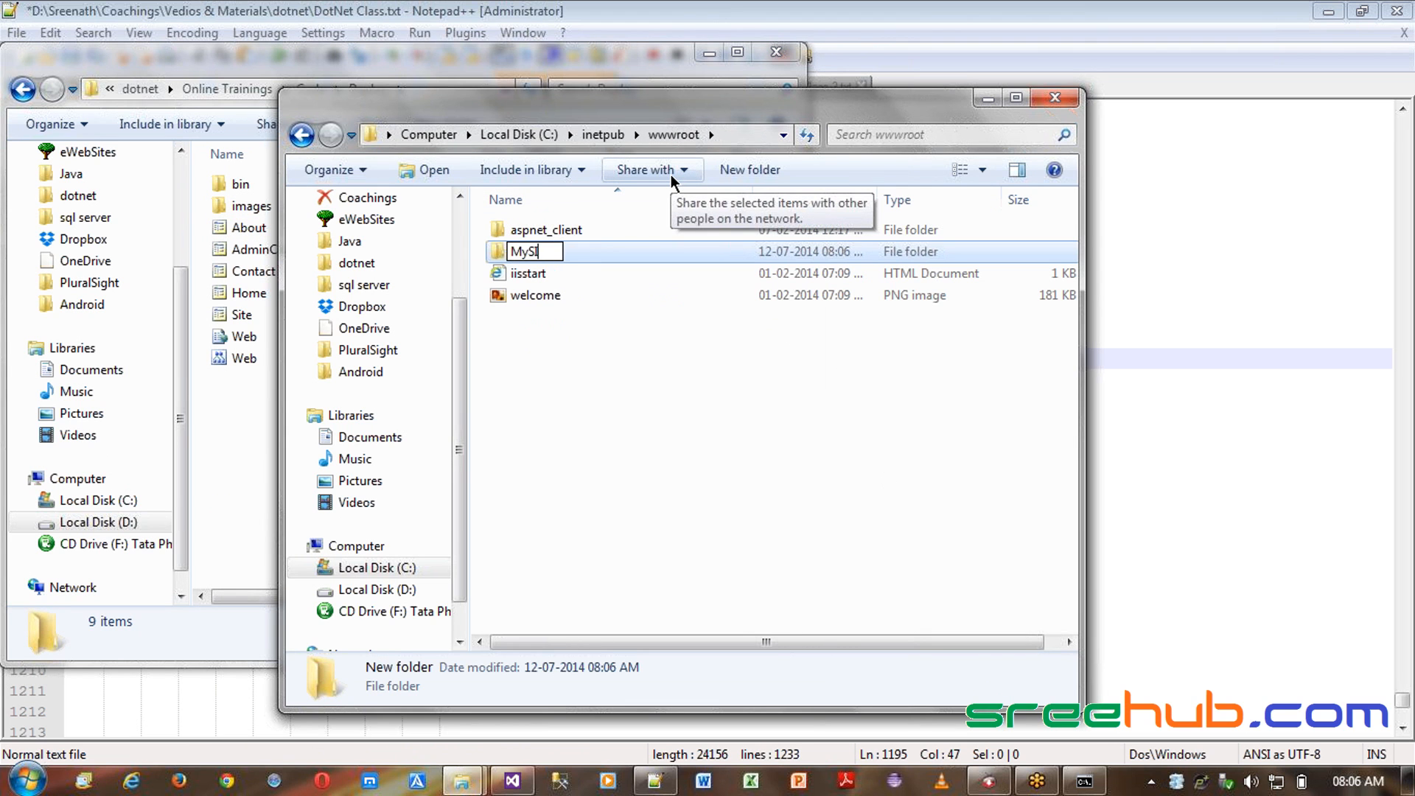
type("te")
key("BackSpace")
key("BackSpace")
key("BackSpace")
type("ite")
key("Return")
key("Return")
- Copy all files from the Deploy folder into the MySite folder
left_click(224, 485)
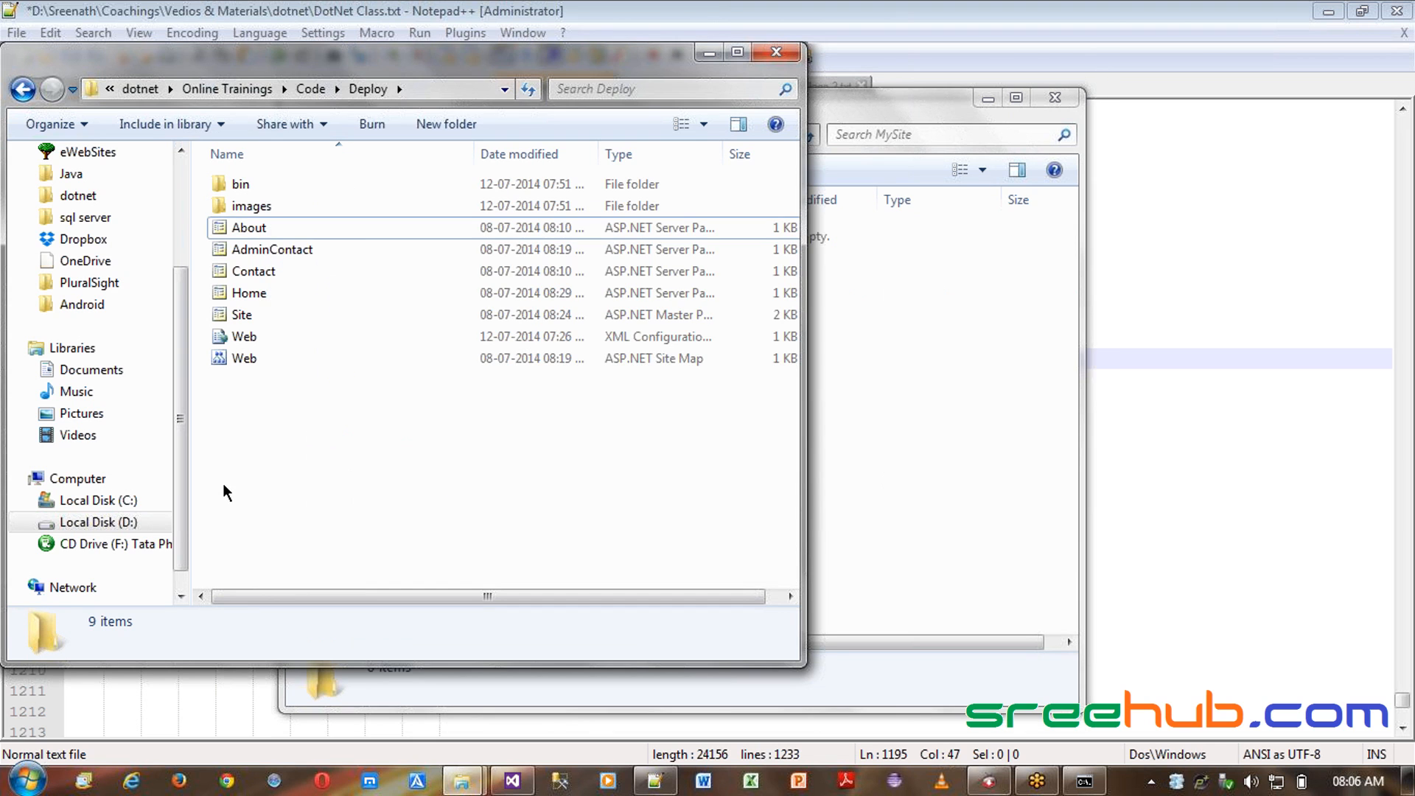
key("ctrl+a")
left_click(1024, 499)
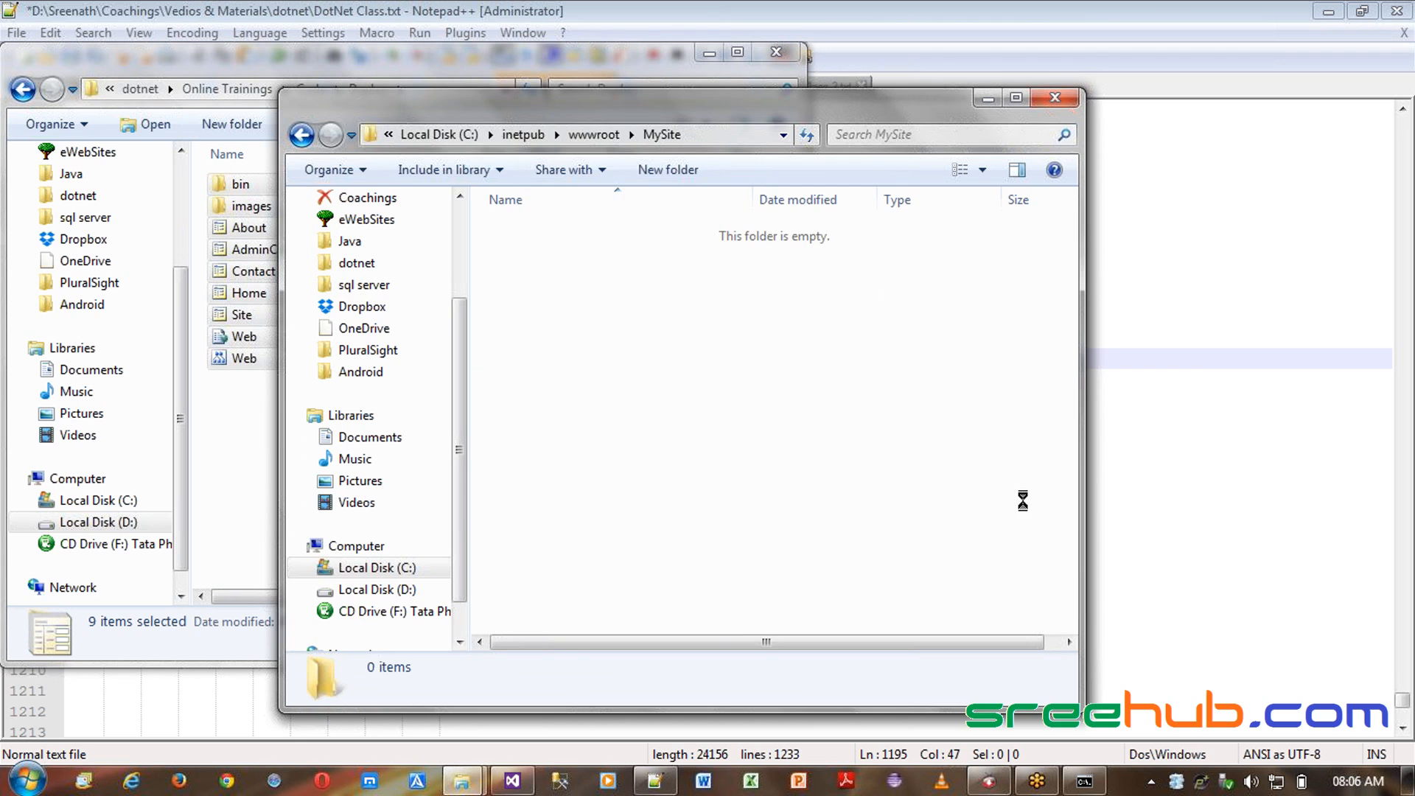
left_click(706, 55)
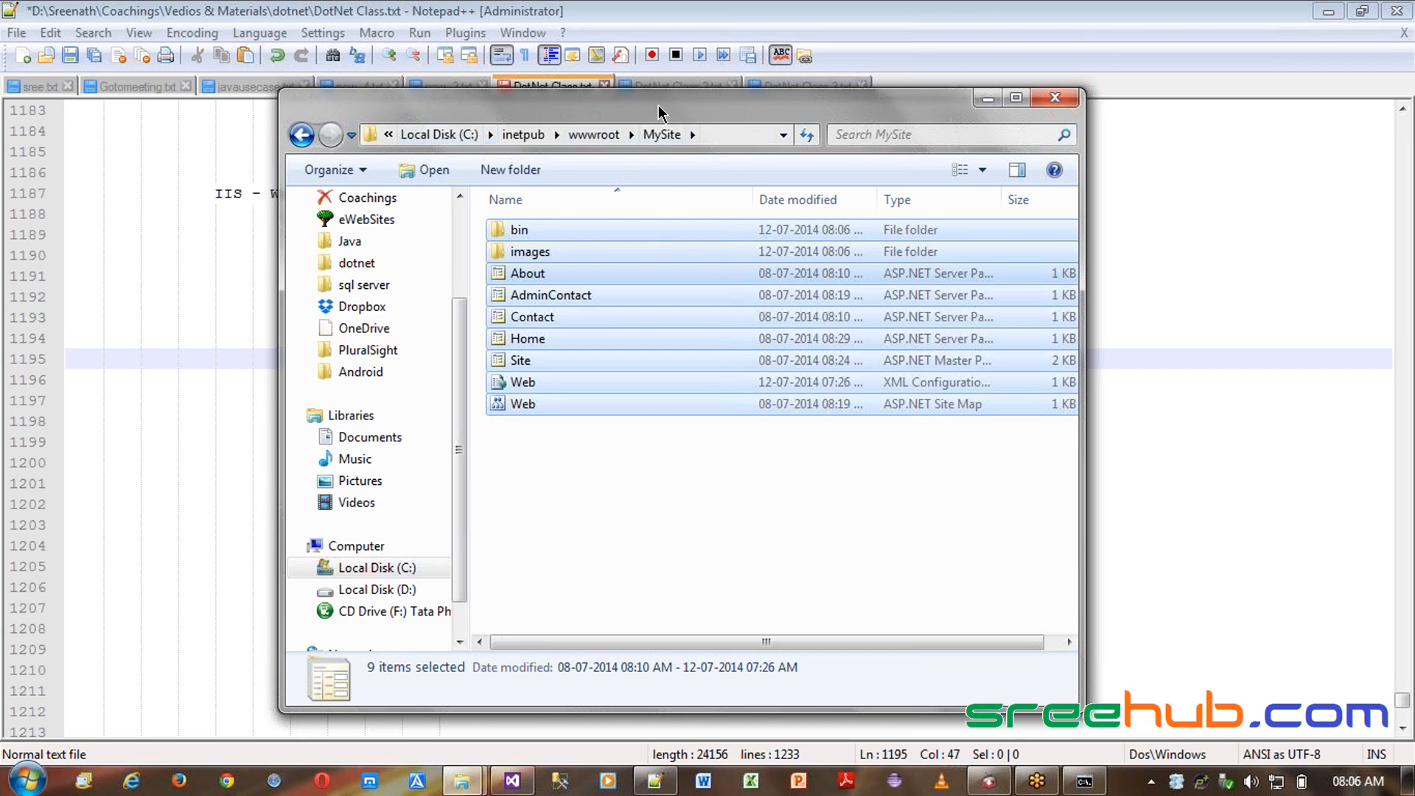
- Open the MySite folder under wwwroot and copy its path C:\inetpub\wwwroot\MySite
left_click_drag(657, 105, 442, 67)
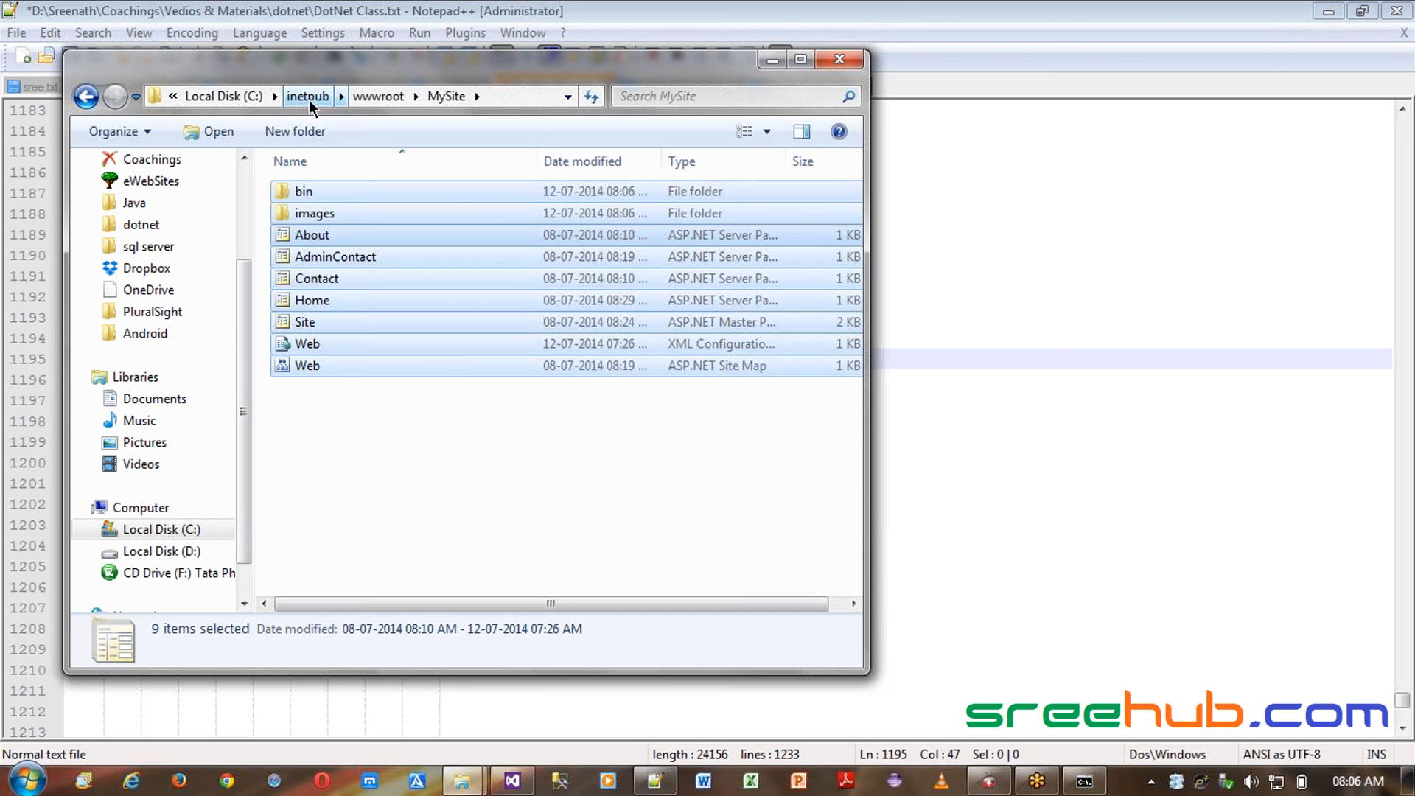
left_click(383, 97)
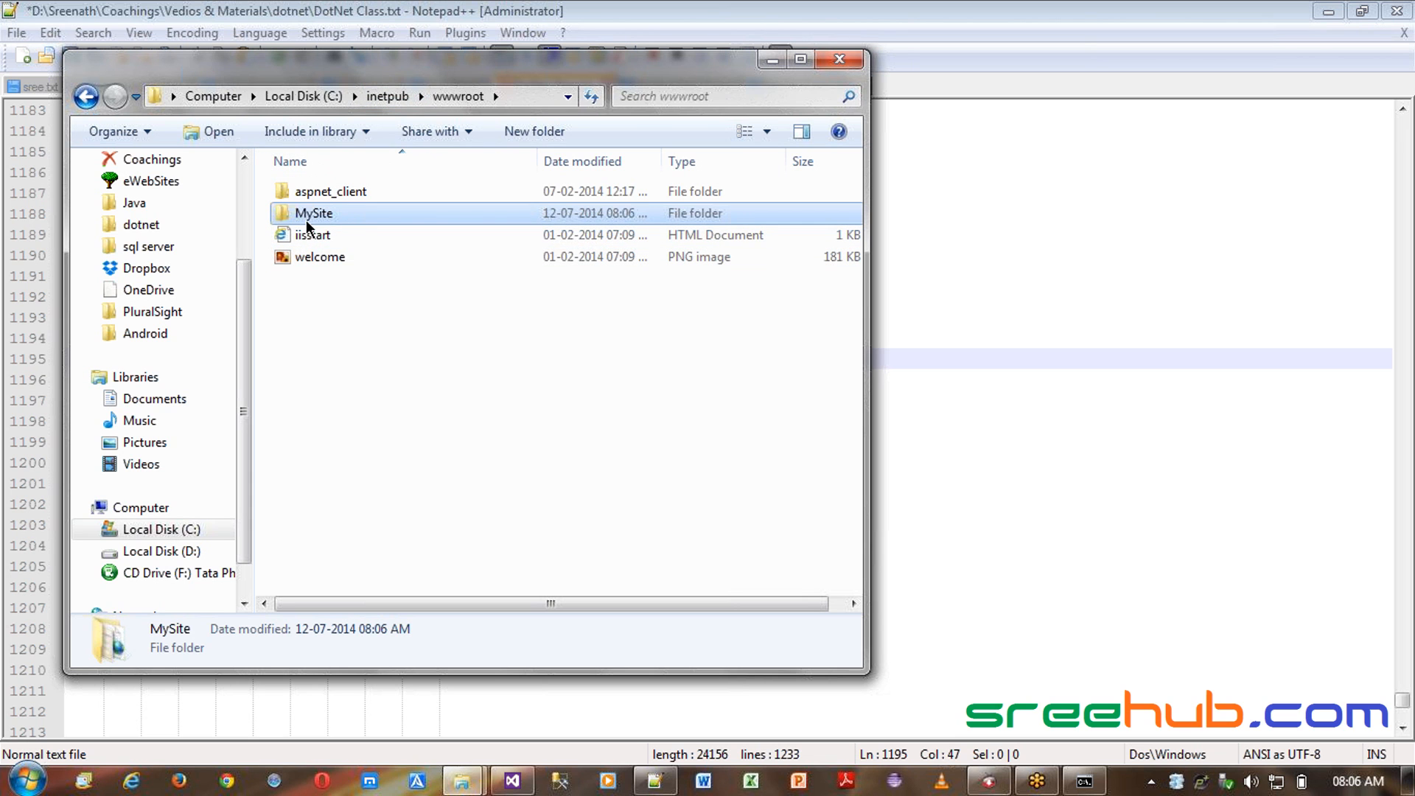
double_click(336, 213)
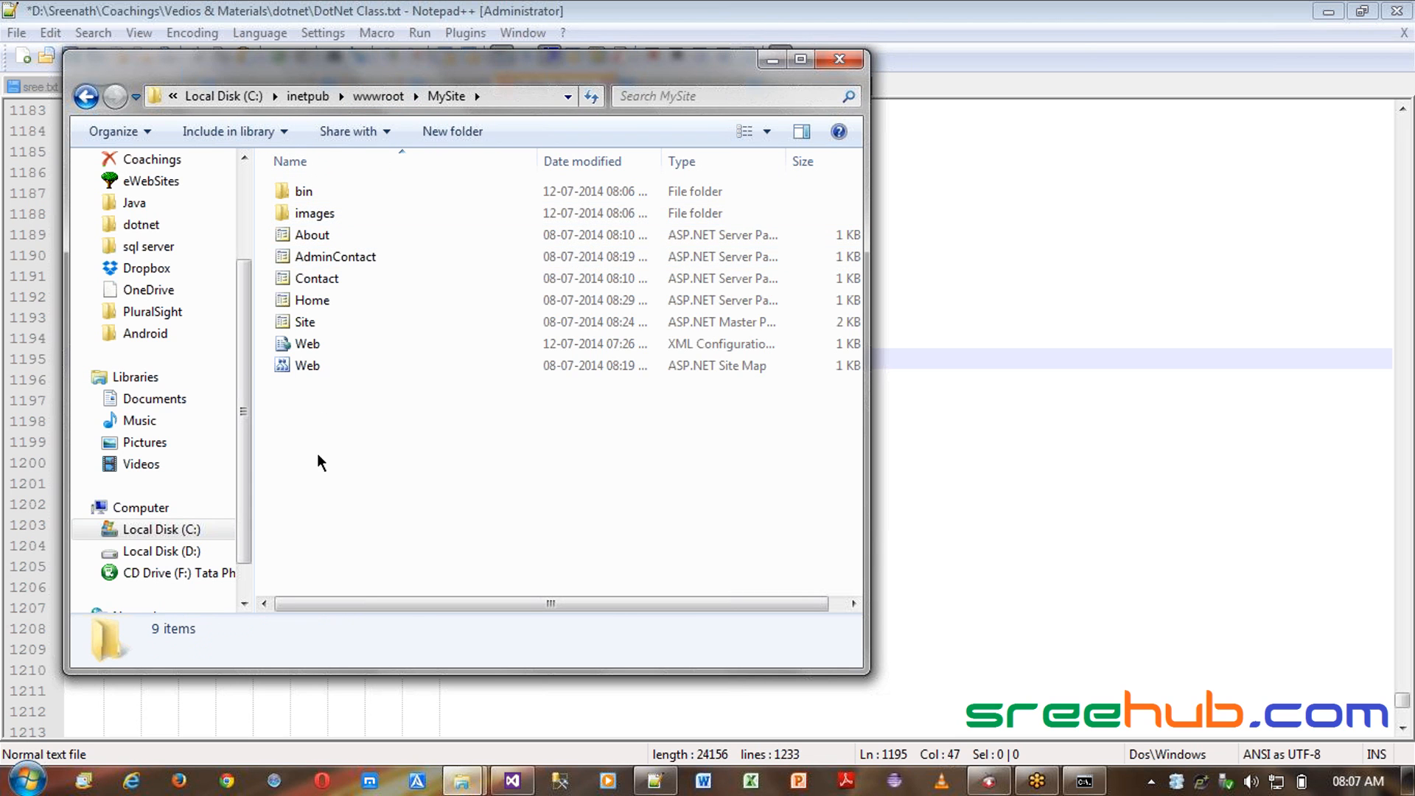
left_click_drag(317, 455, 316, 166)
left_click_drag(318, 482, 349, 476)
key("alt+d")
key("ctrl+c")
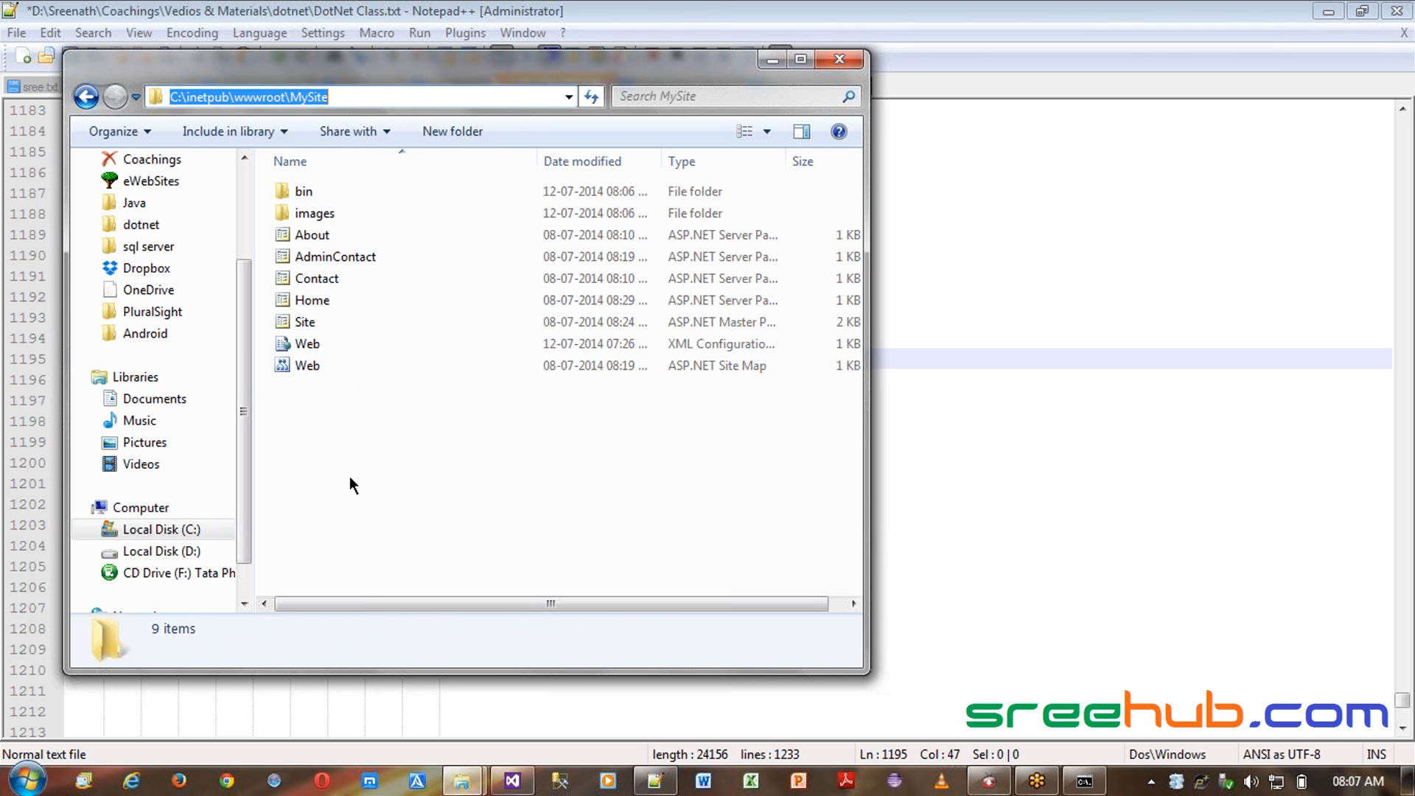
- Start publishing the Web_Master project and create a new publish profile named MySite
left_click(514, 784)
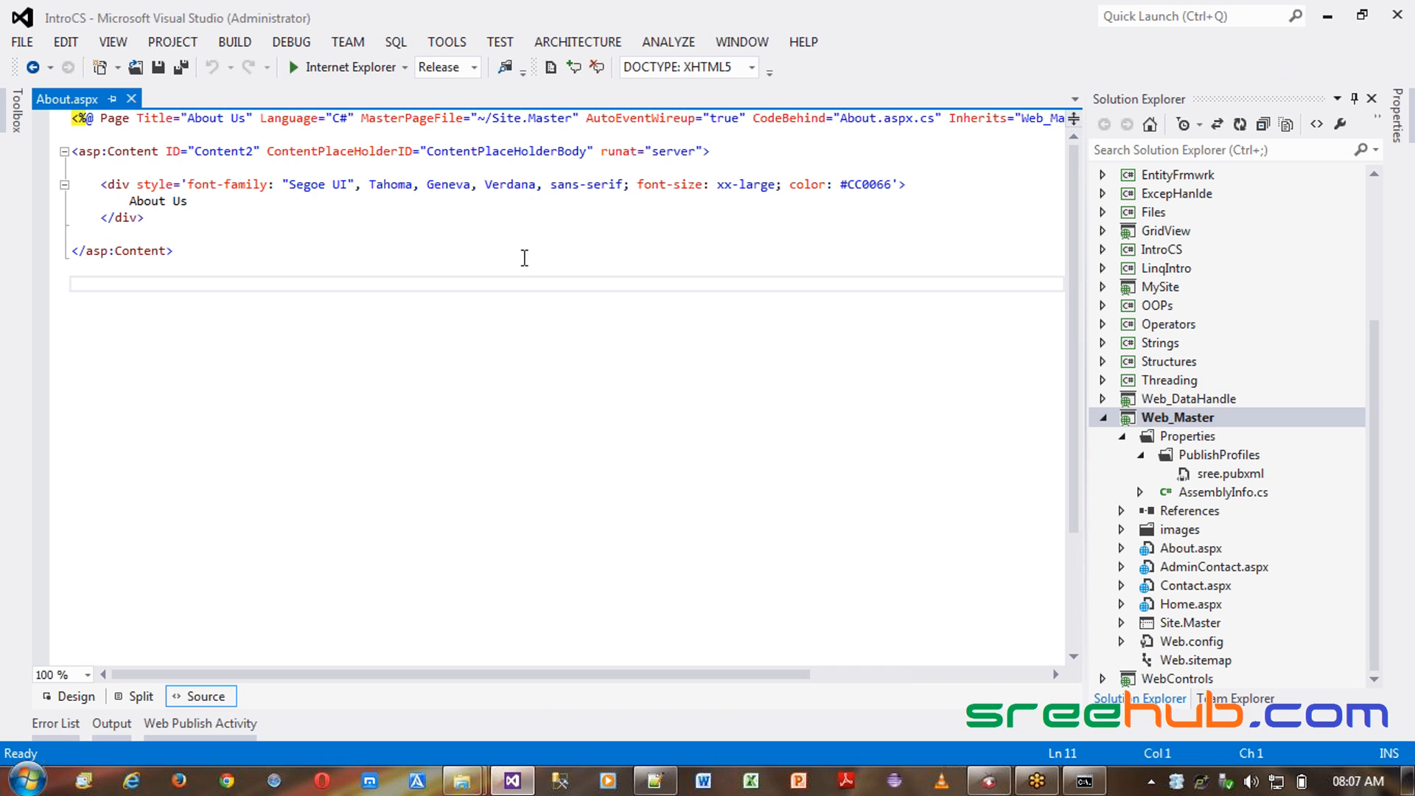
right_click(1180, 422)
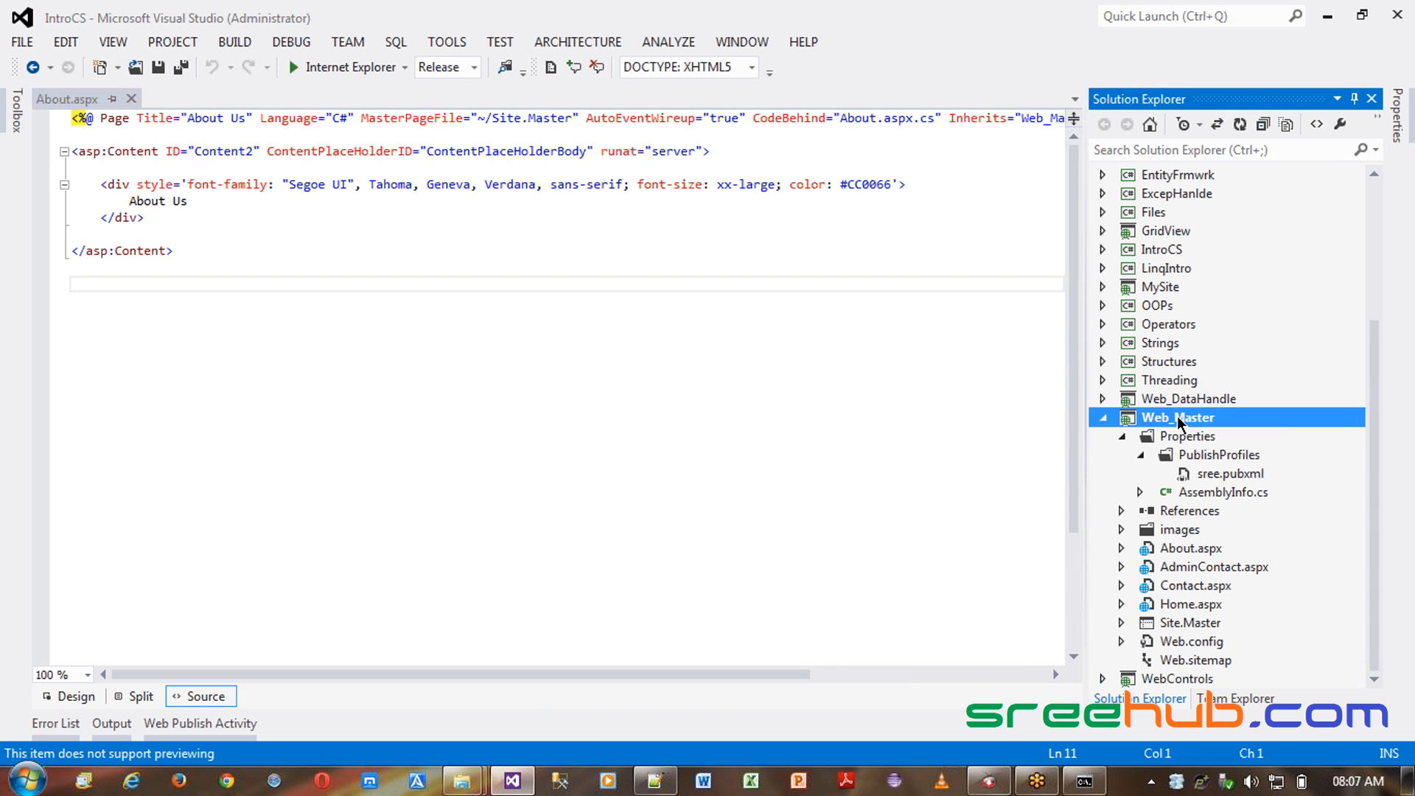
left_click(869, 96)
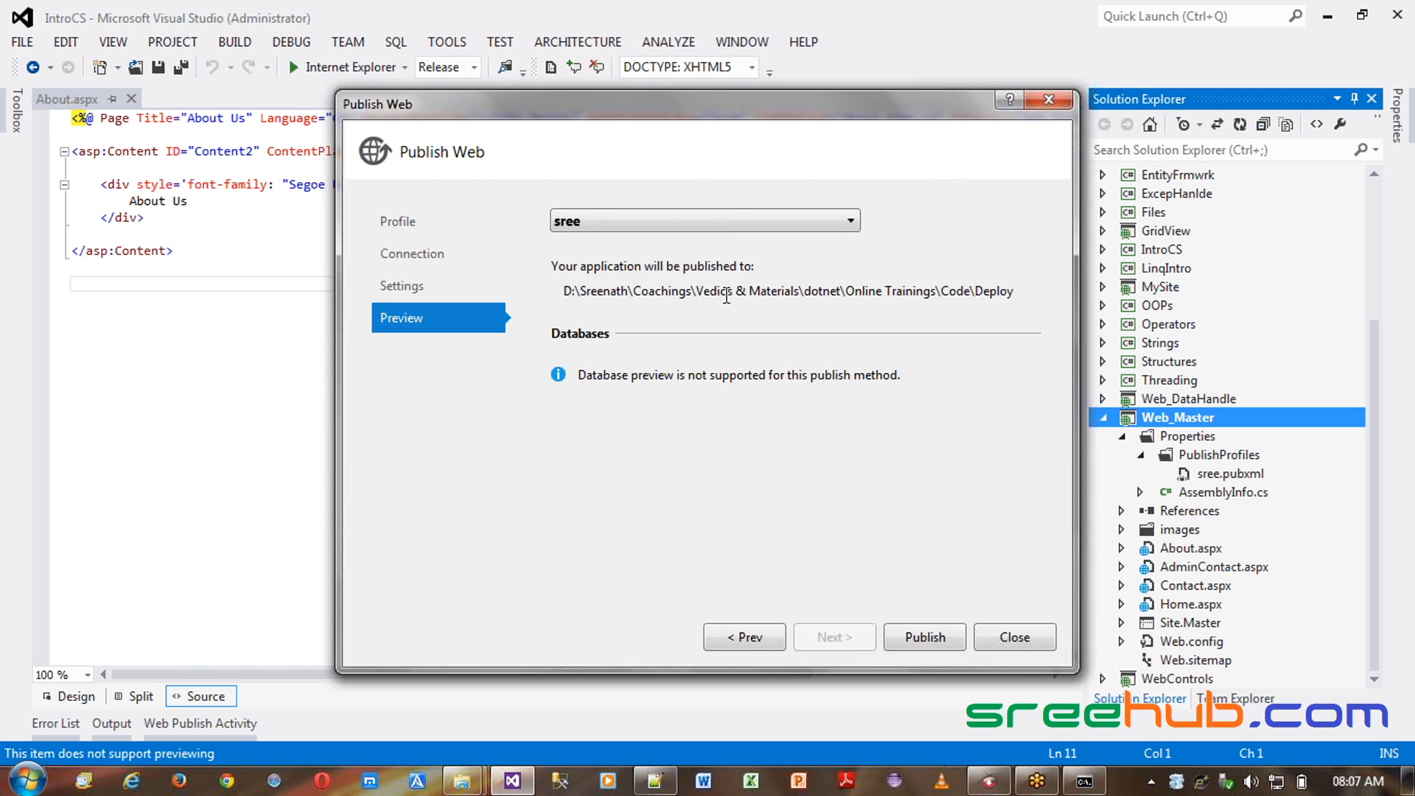
left_click_drag(698, 289, 942, 289)
left_click(750, 225)
left_click(749, 225)
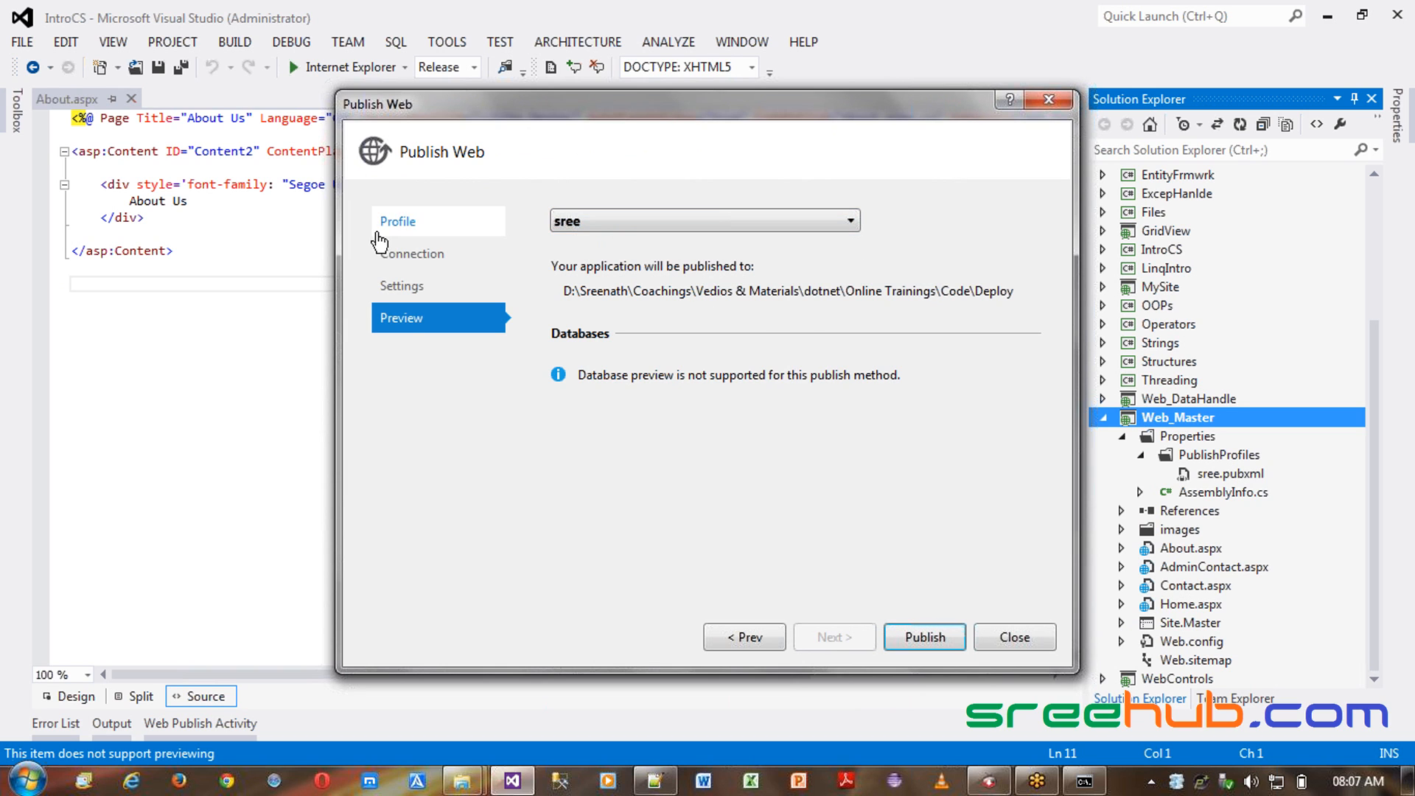
left_click(391, 225)
left_click(656, 265)
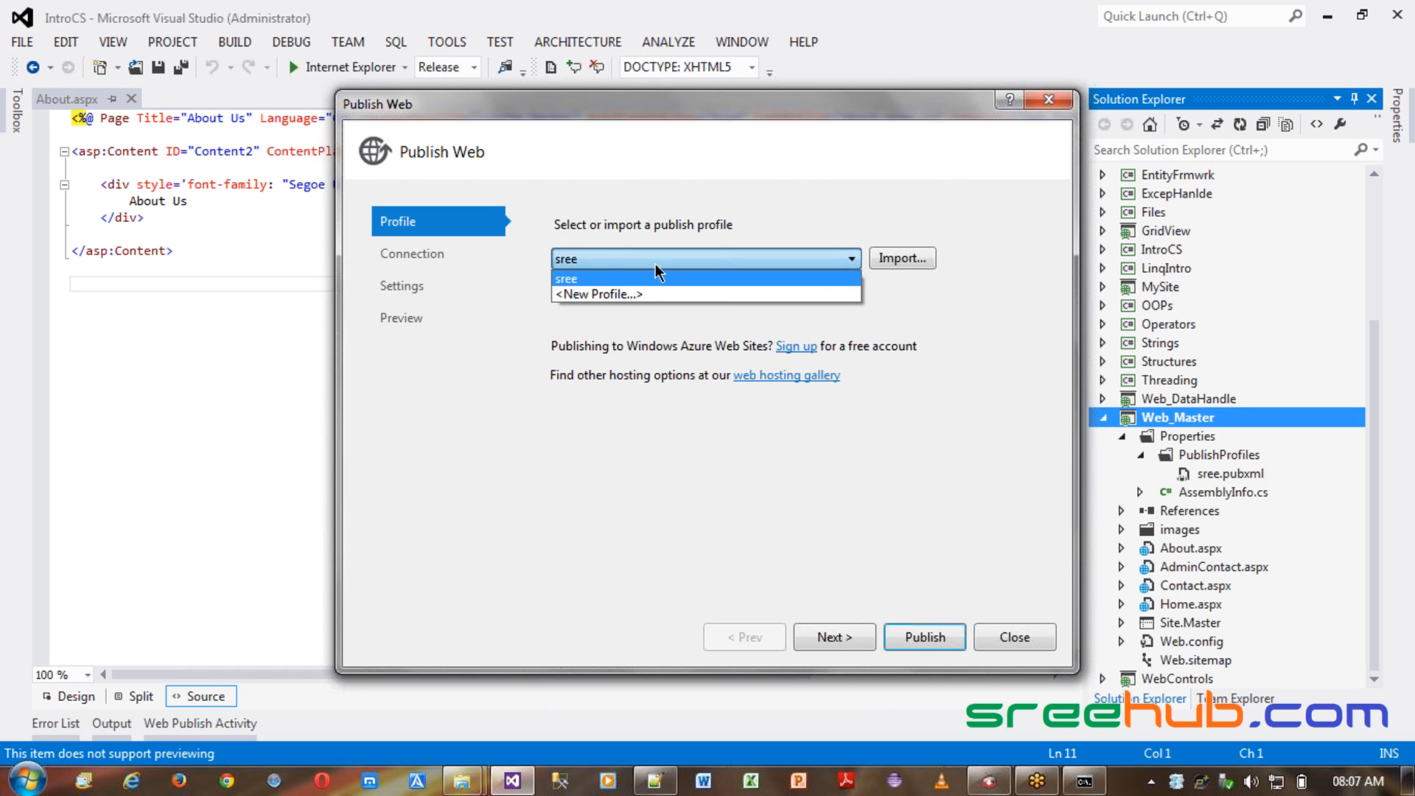
left_click(655, 295)
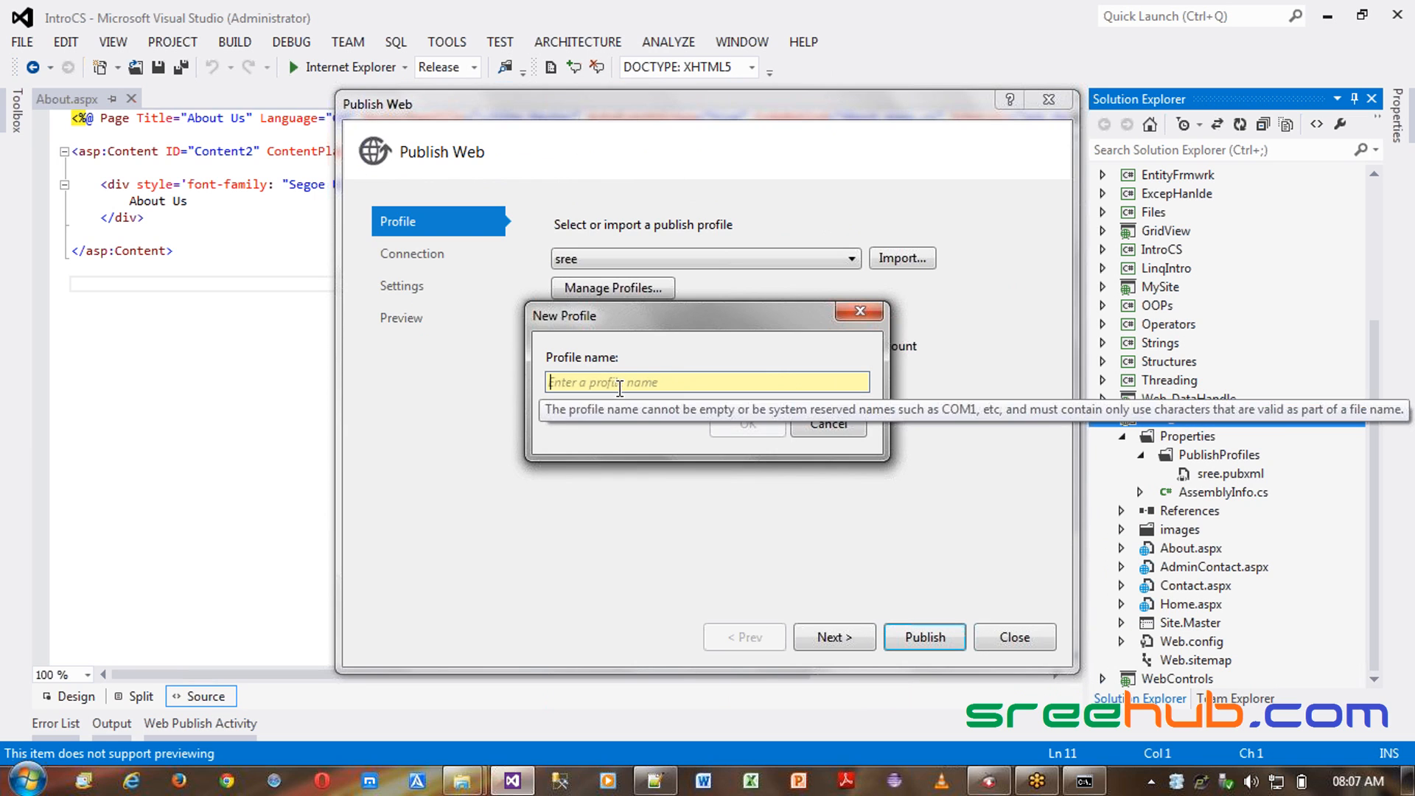
type("MySite")
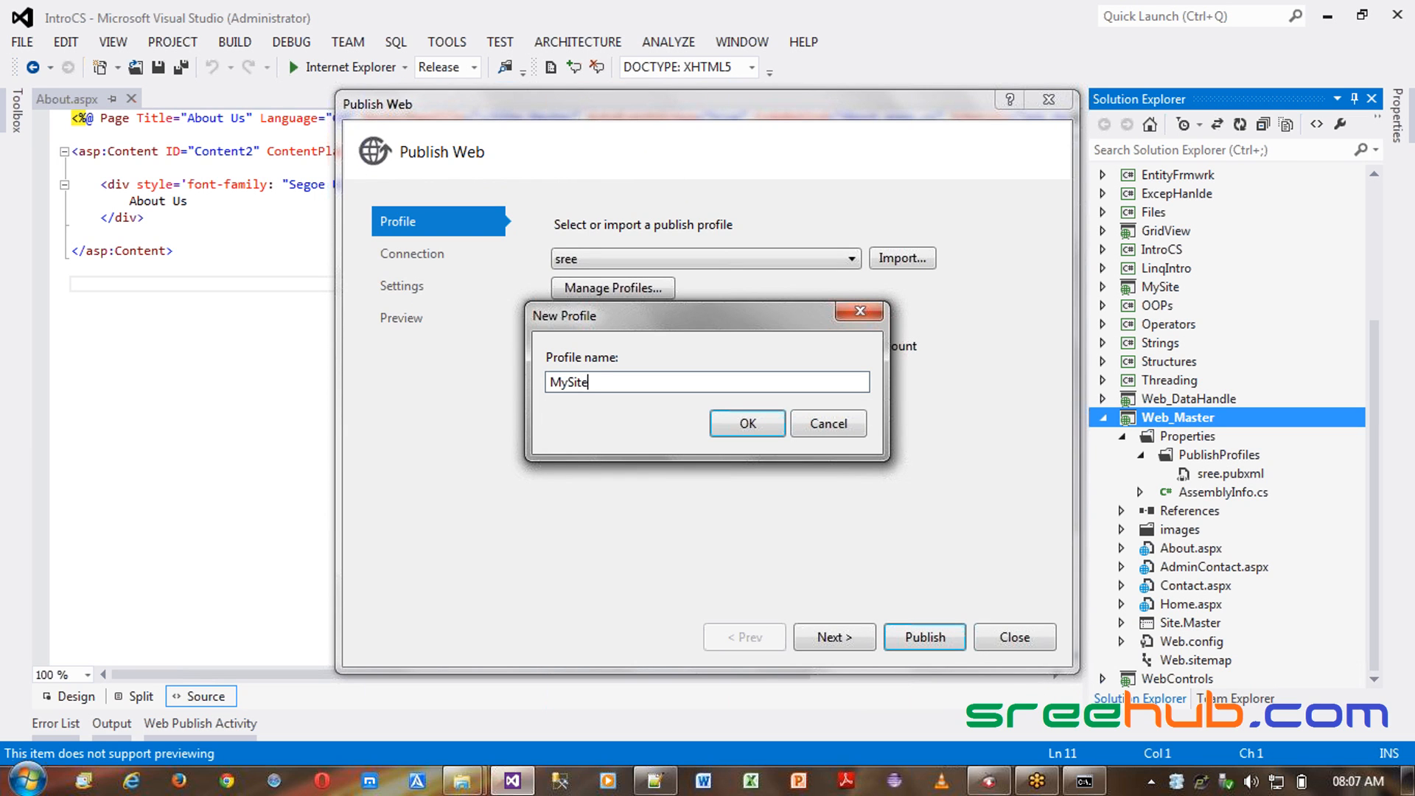
left_click(739, 419)
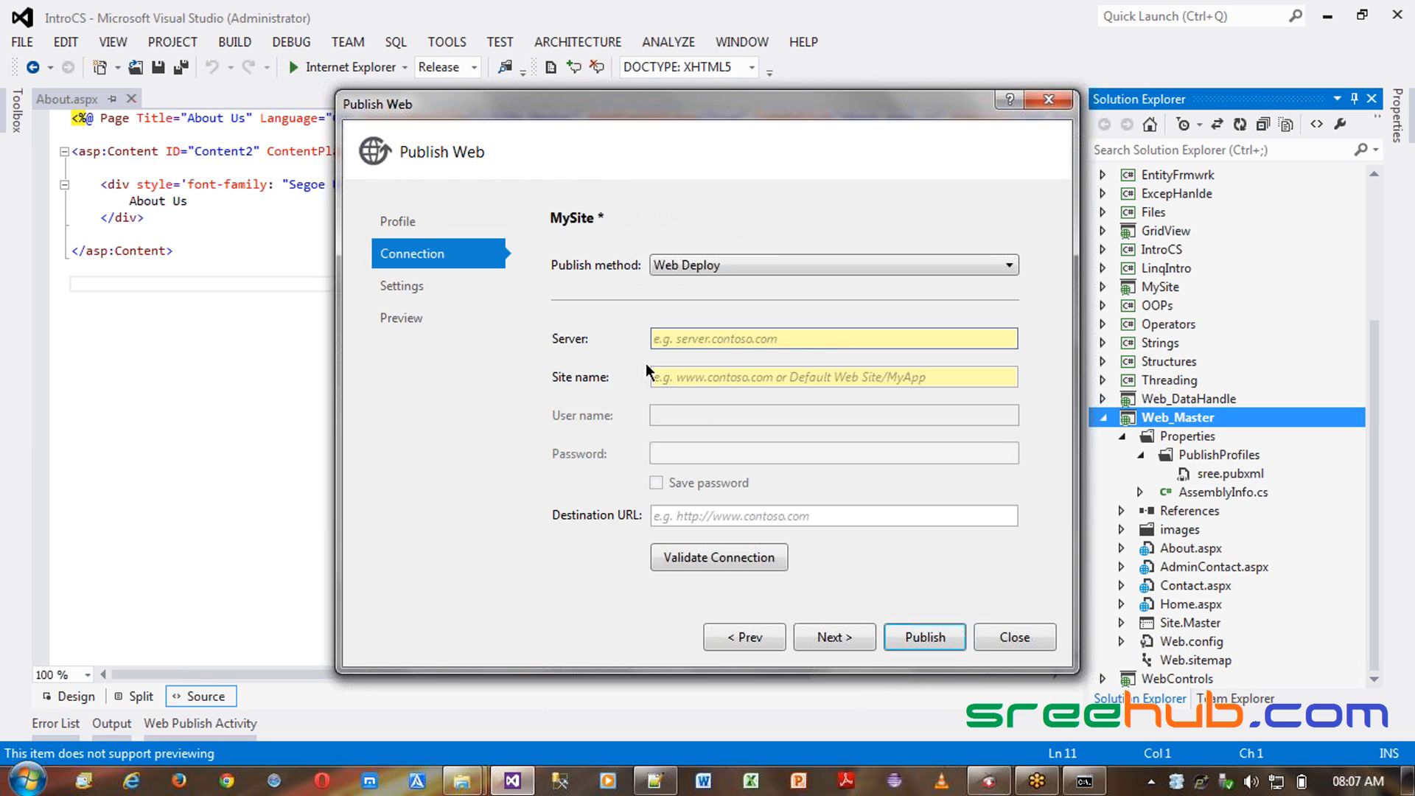
- Set the publish method to File System with target location C:\inetpub\wwwroot\MySite and publish
left_click(687, 267)
left_click(691, 332)
left_click(692, 333)
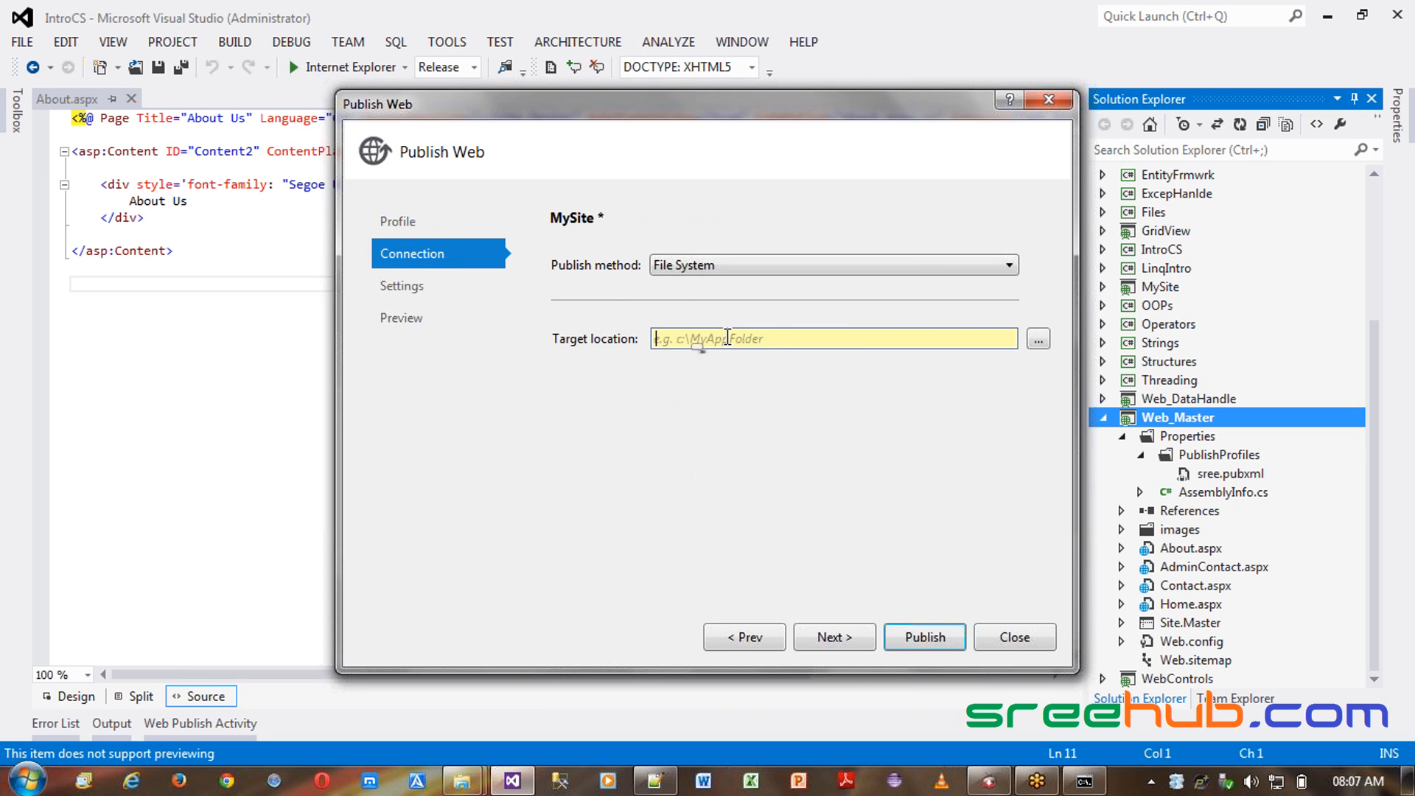
key("ctrl+v")
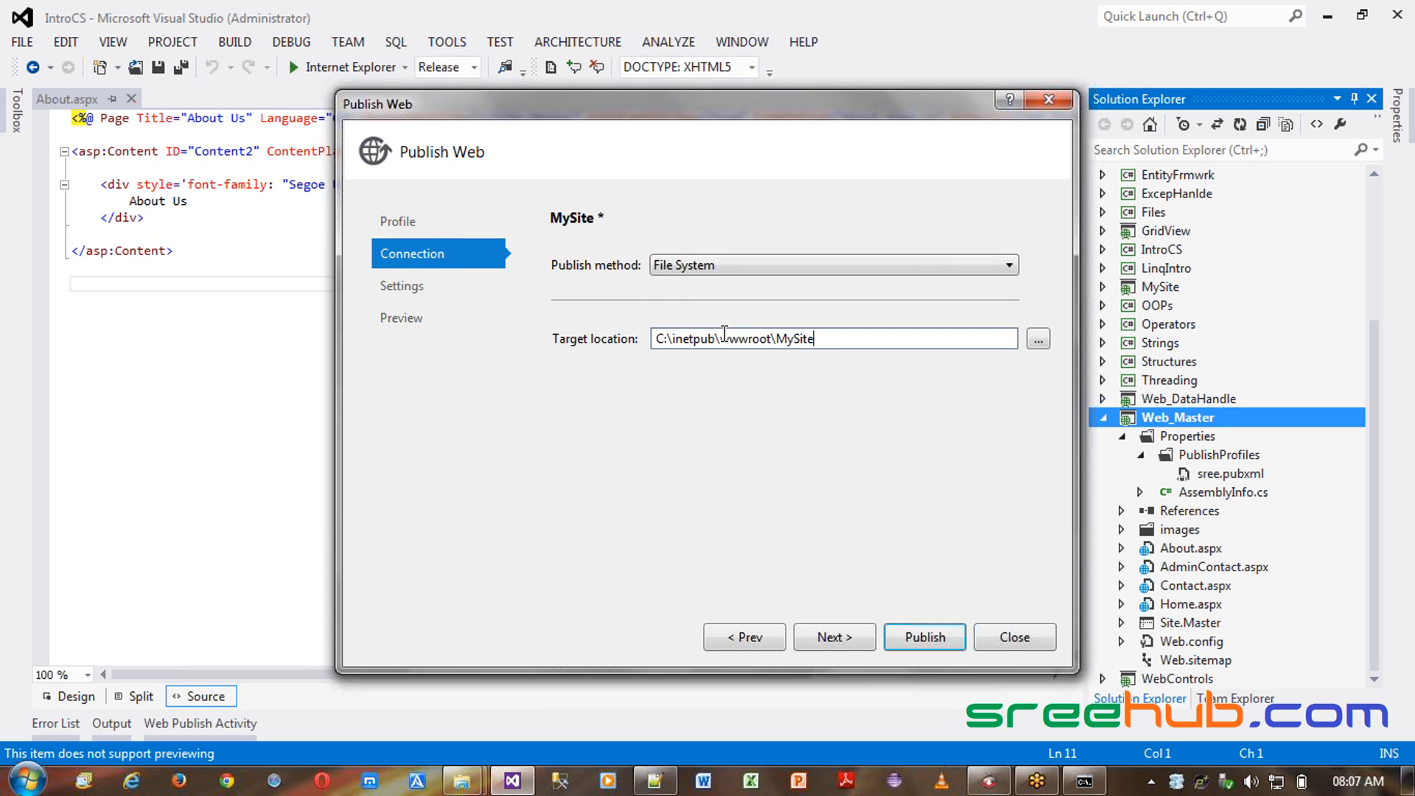
left_click(926, 637)
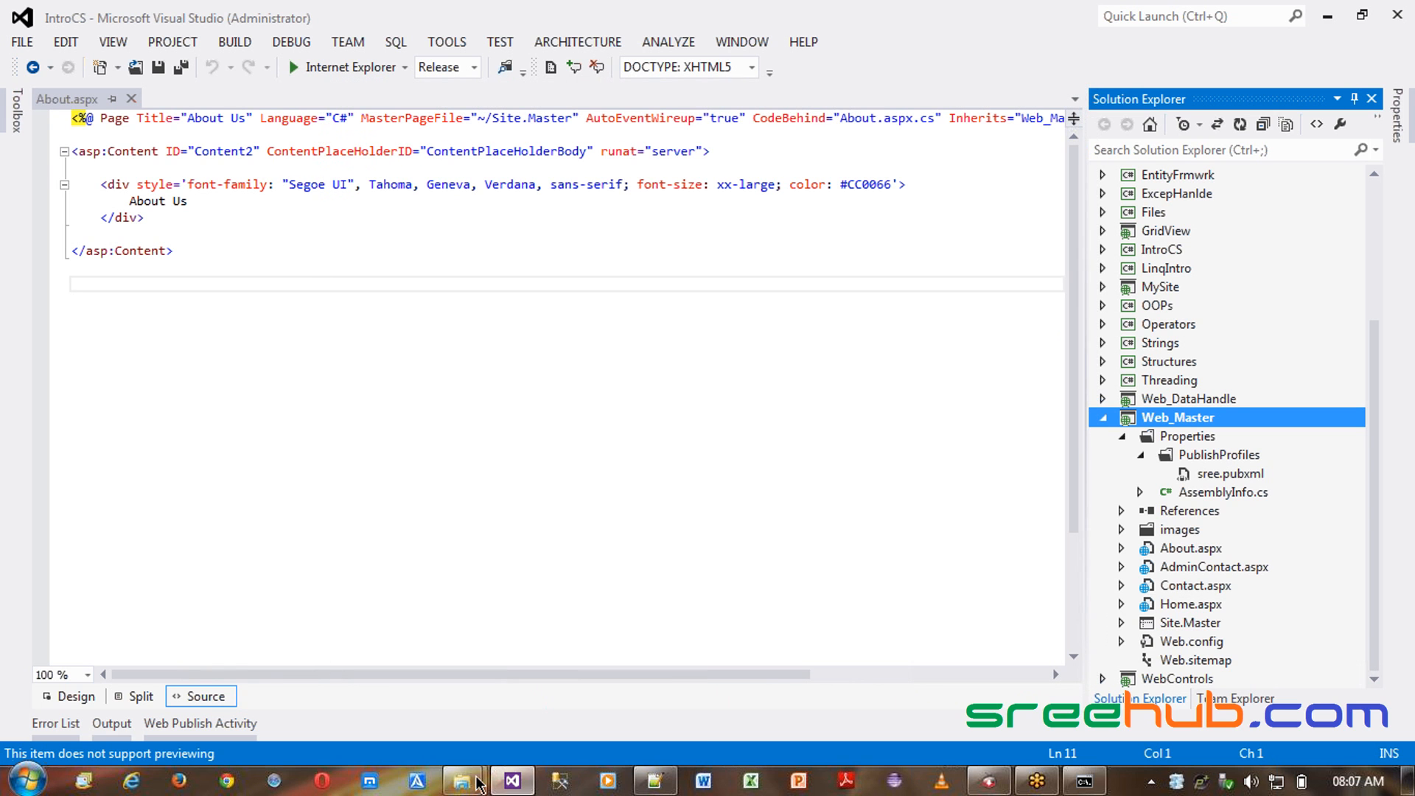
- Check the published files in the MySite folder, then permanently delete all of them
mouse_move(463, 782)
left_click(569, 674)
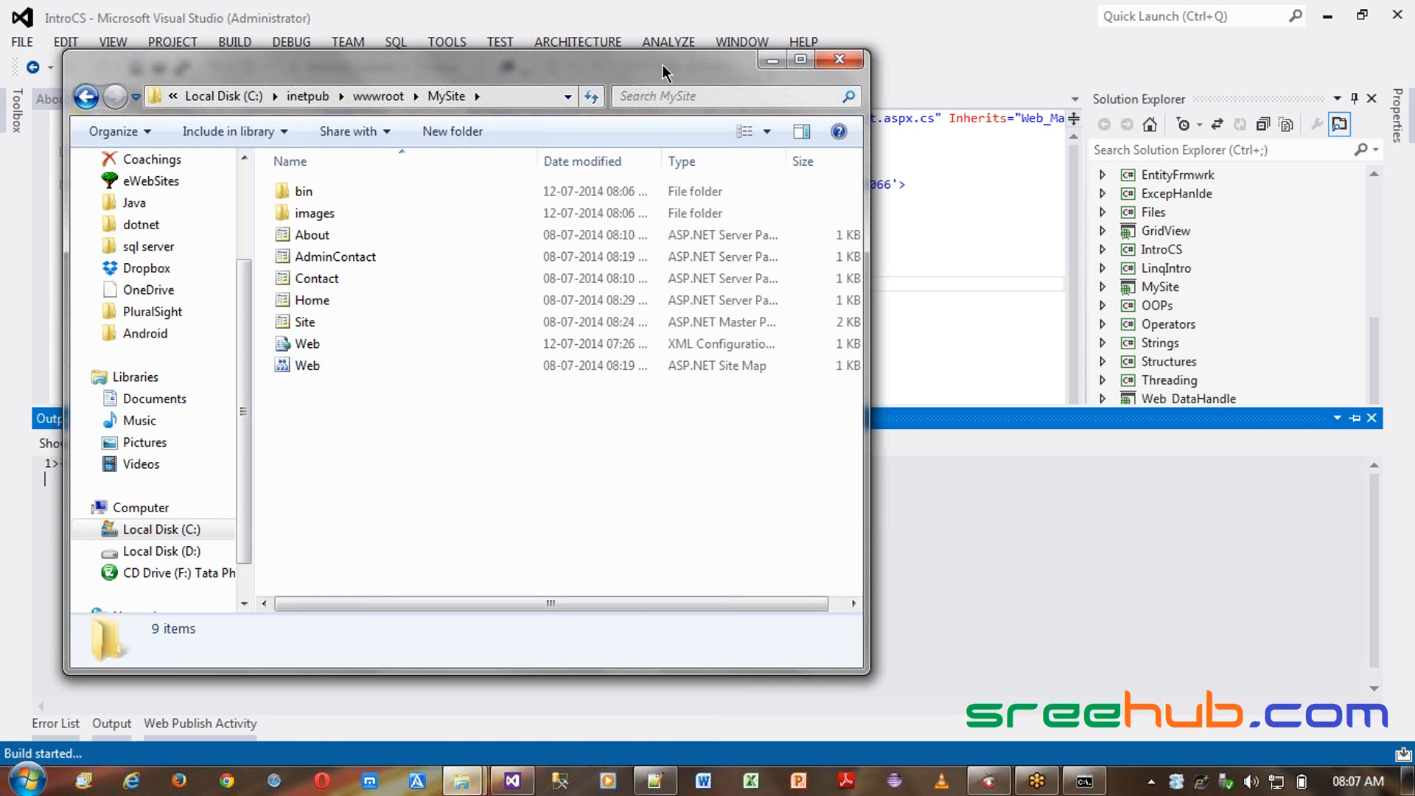
left_click_drag(668, 70, 1043, 76)
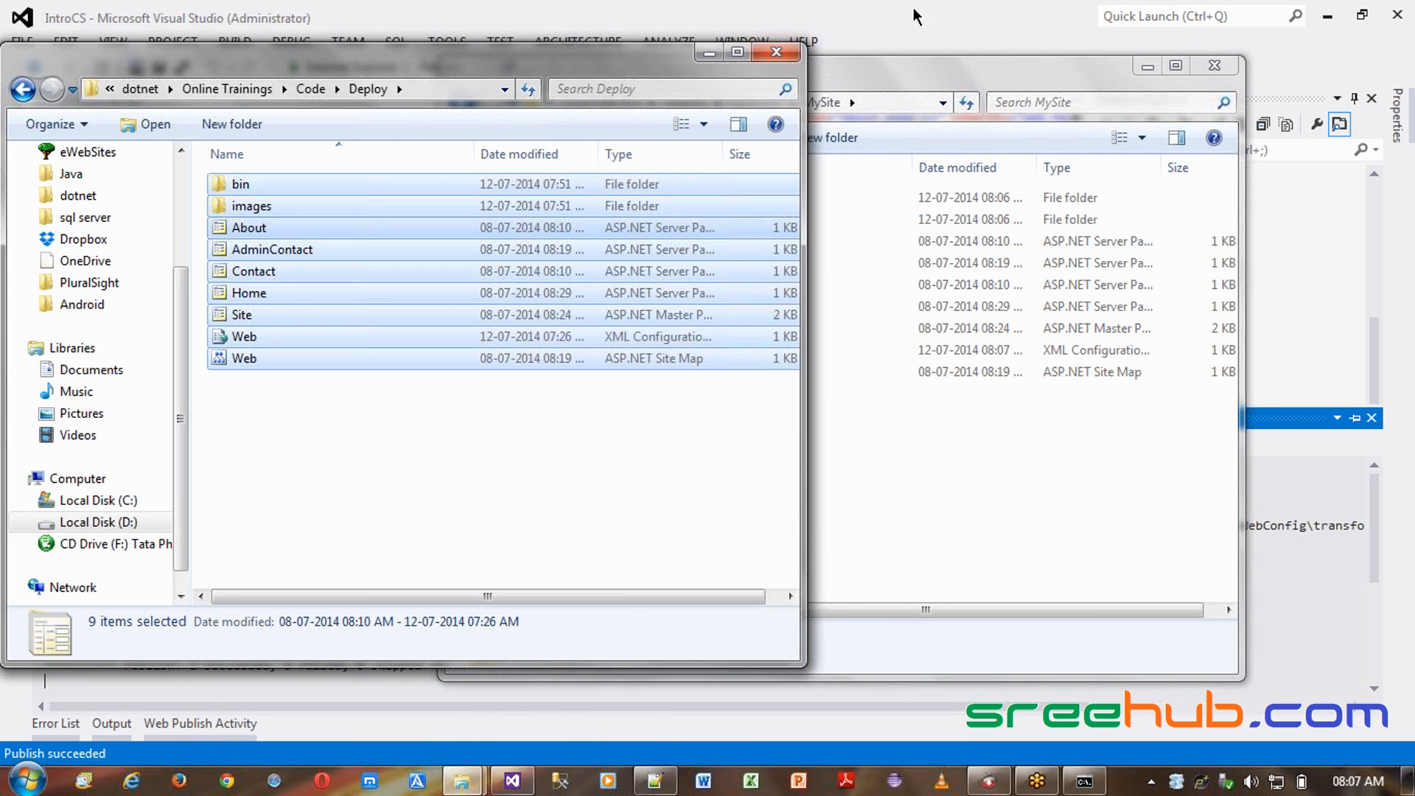
left_click(774, 55)
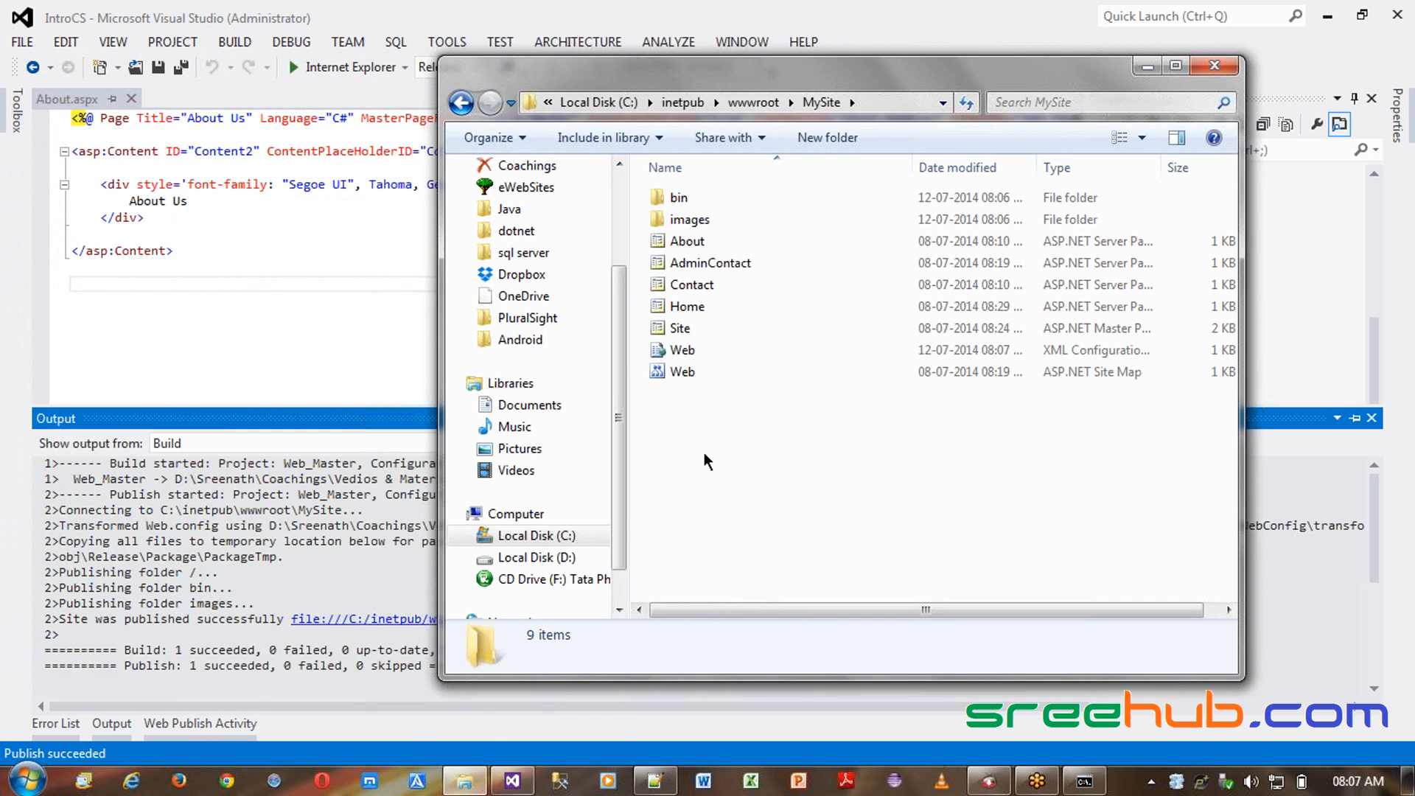
key("ctrl+a")
key("shift+Delete")
key("Return")
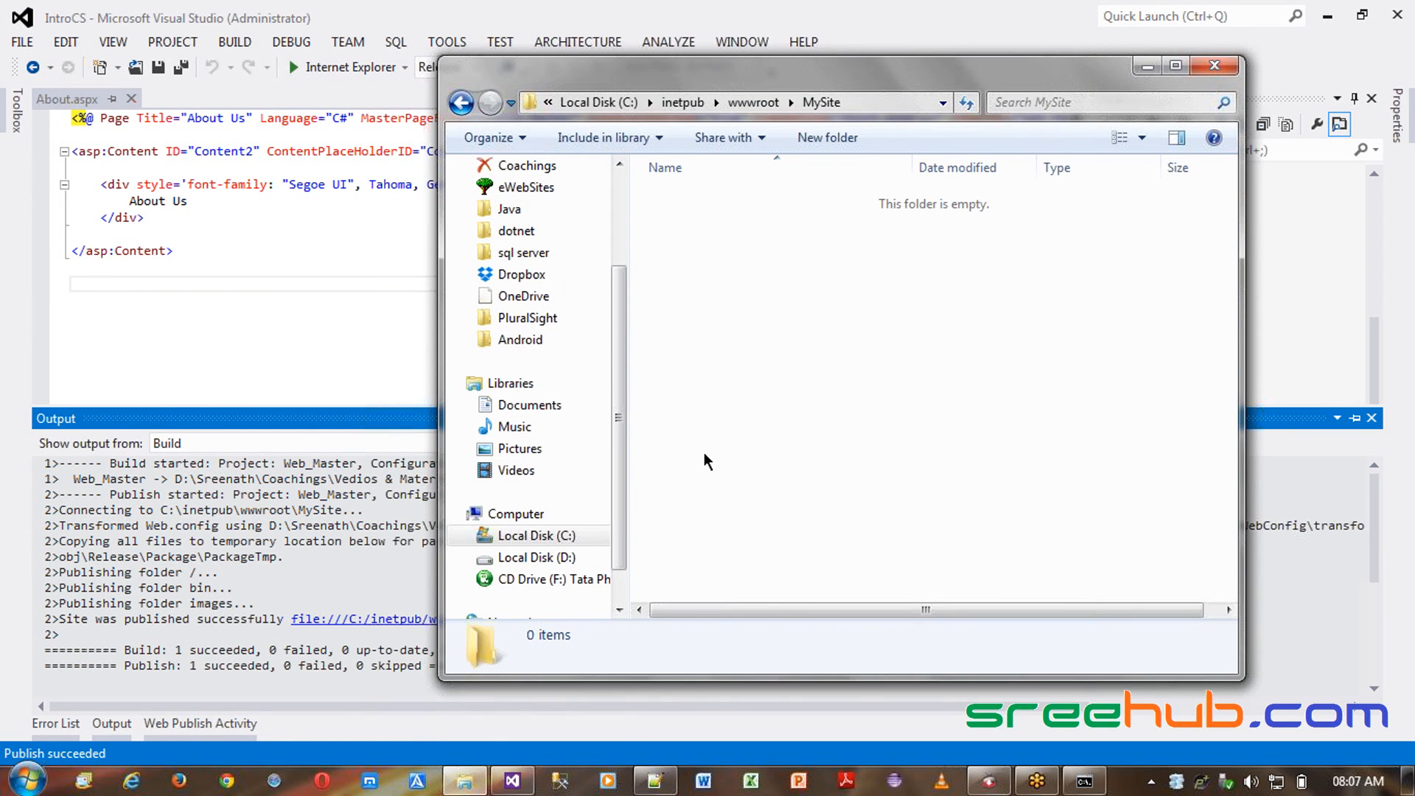
- Rebuild the entire solution
left_click(240, 43)
left_click(255, 89)
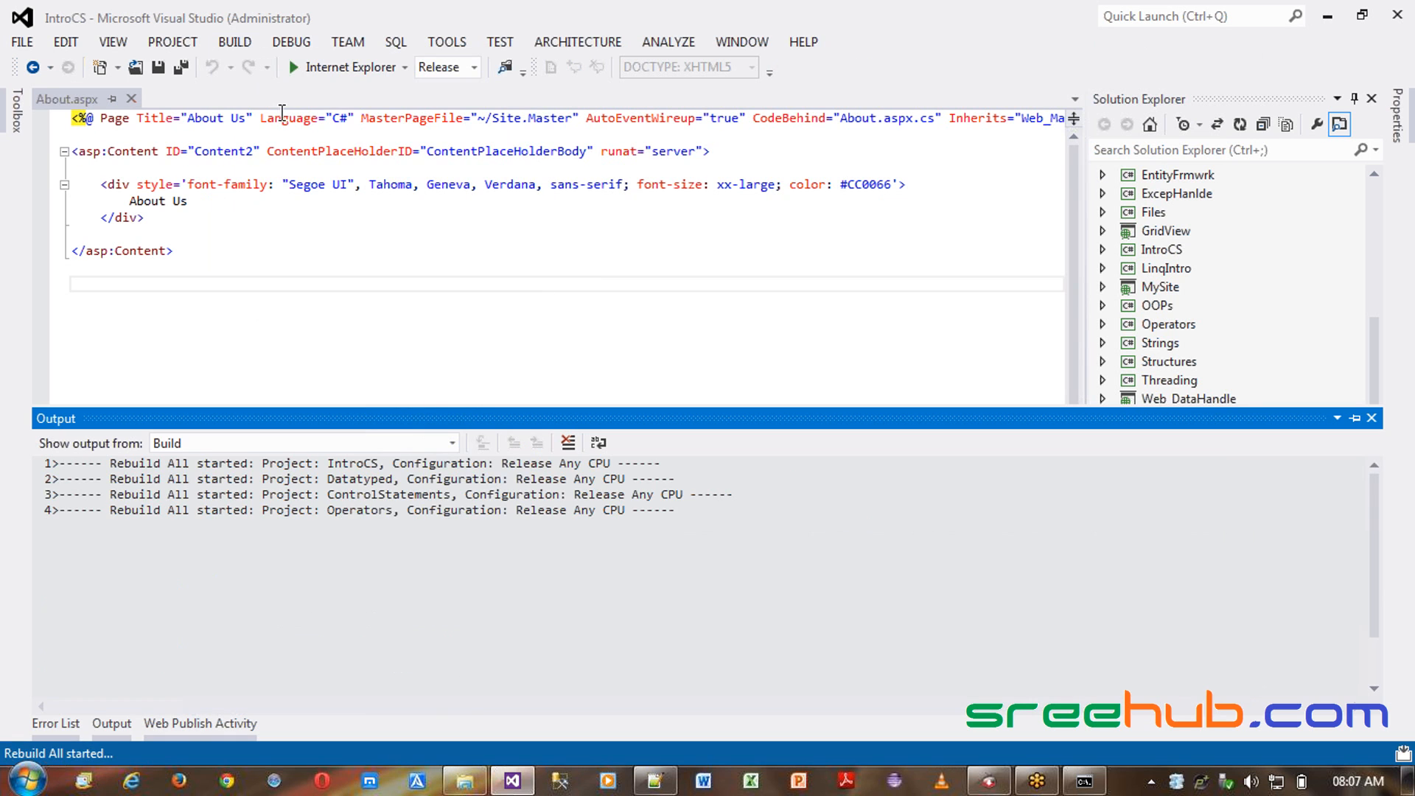
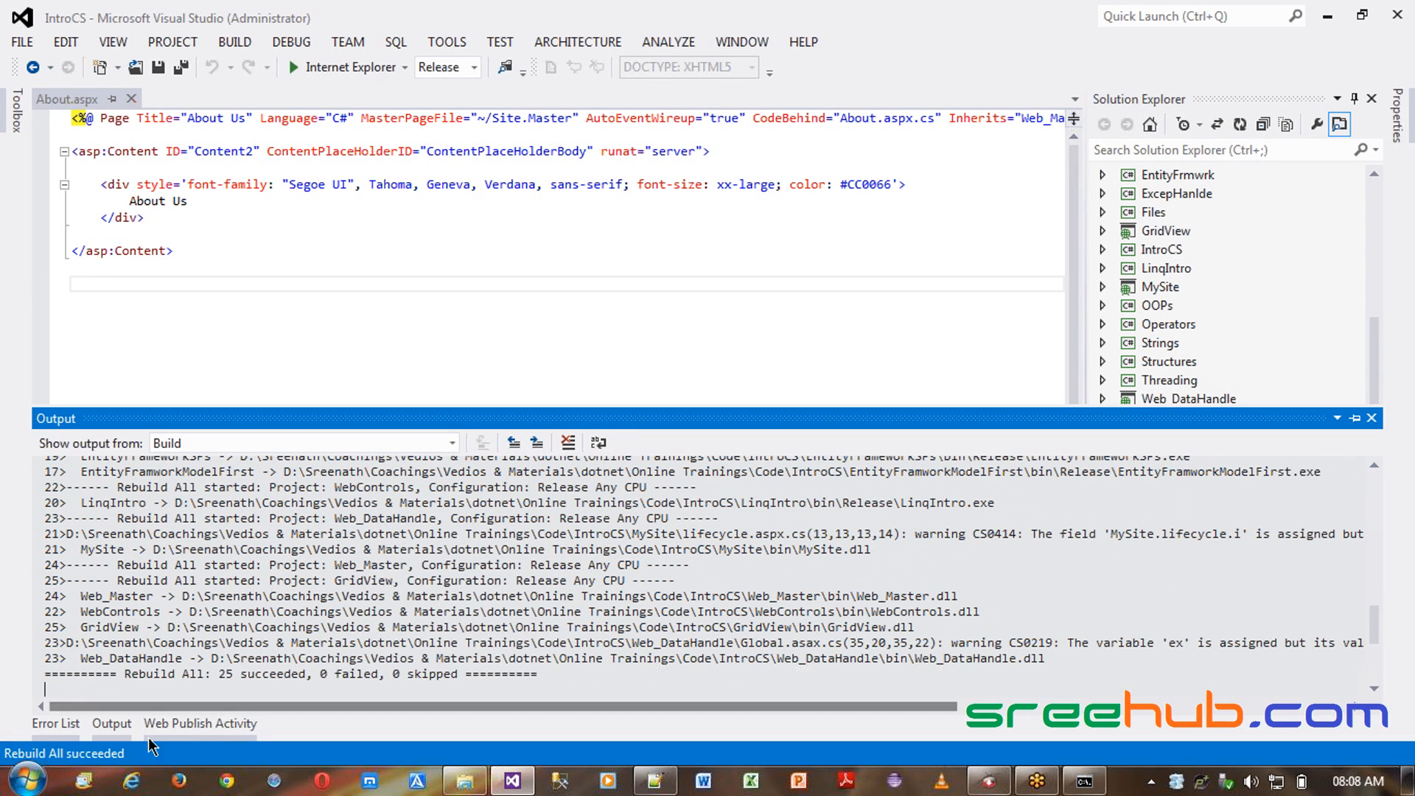
- Publish the Web_Master project again with the MySite profile to C:\inetpub\wwwroot\MySite
left_click(224, 42)
left_click(294, 227)
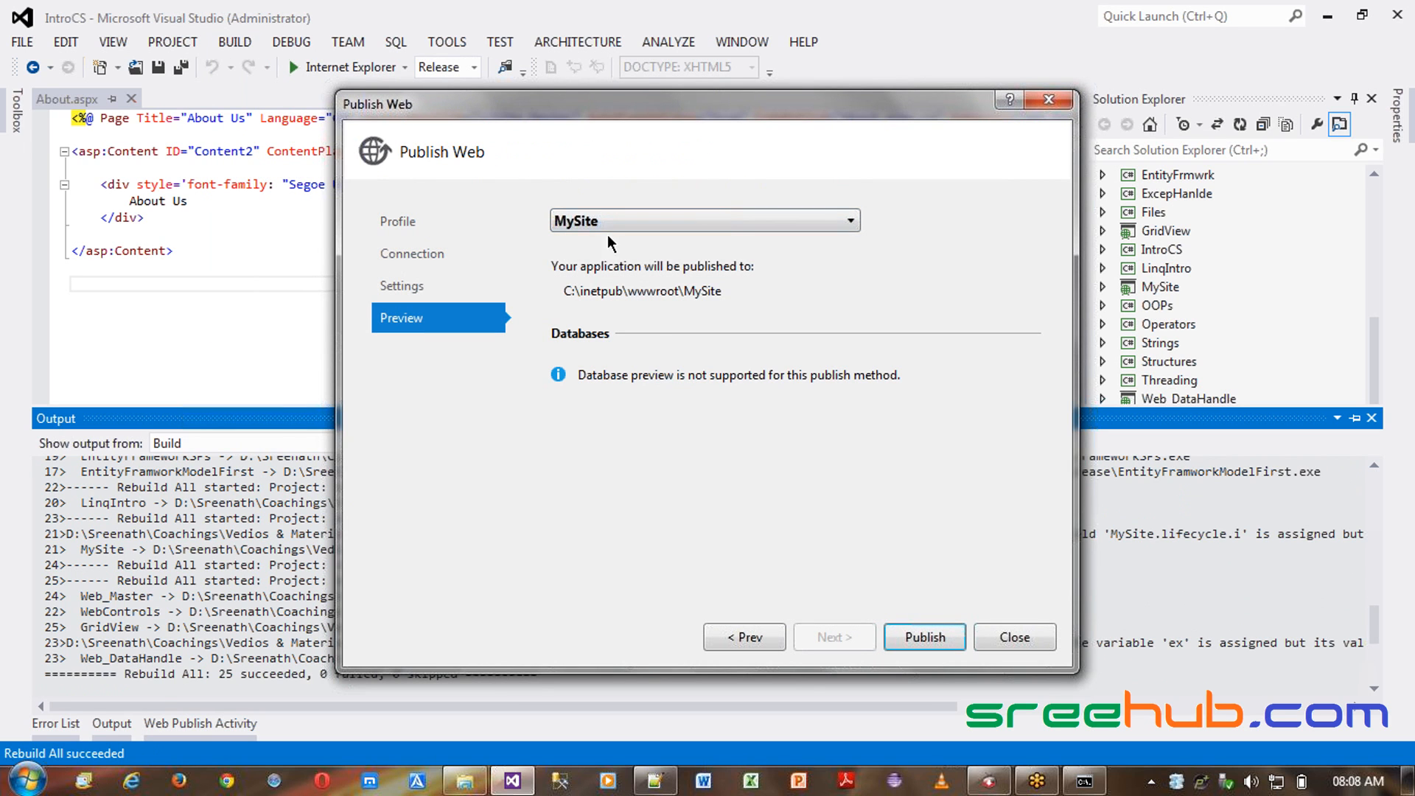
left_click_drag(599, 290, 724, 298)
left_click(614, 297)
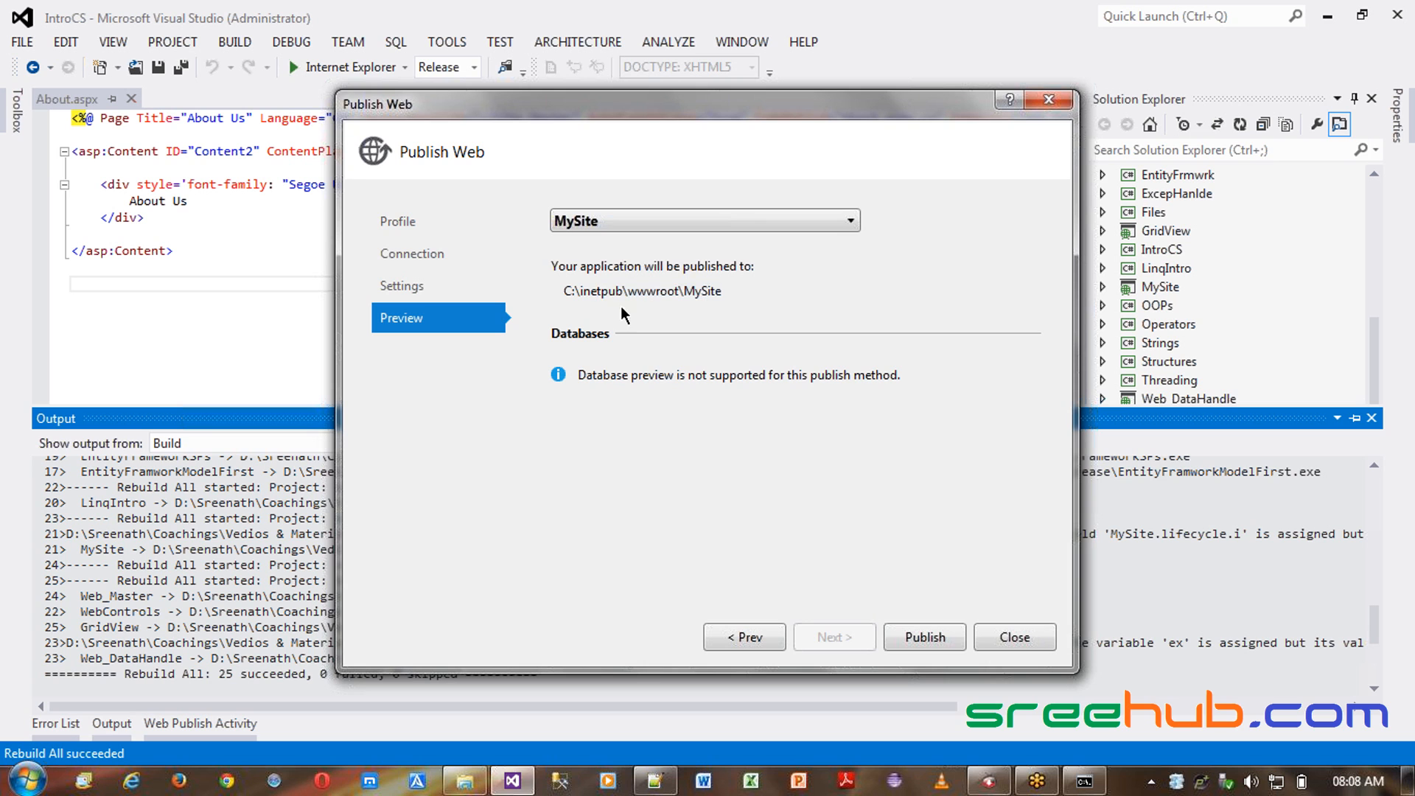
left_click(926, 637)
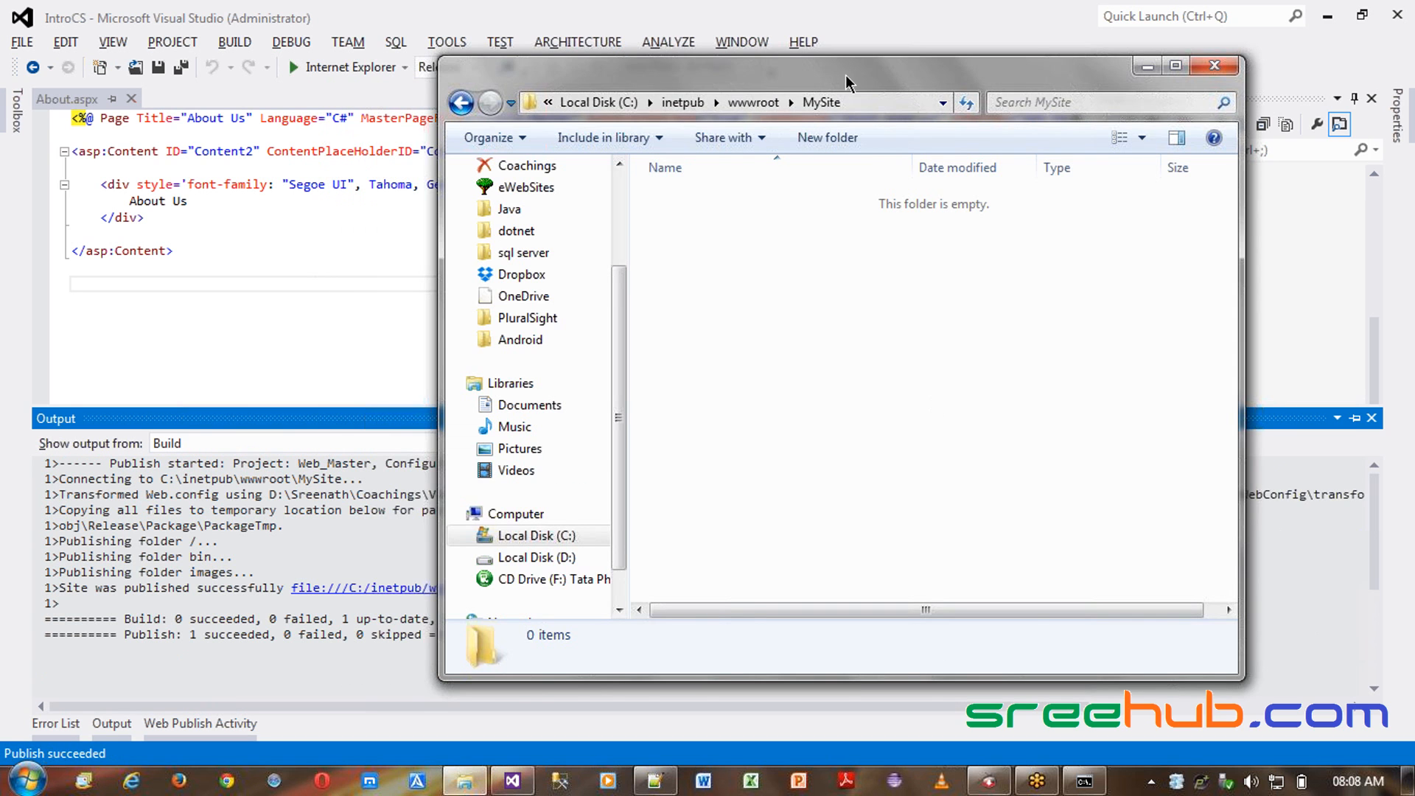
- Check the newly published files in the MySite folder
left_click_drag(849, 82, 958, 86)
left_click_drag(789, 491, 790, 193)
left_click(803, 537)
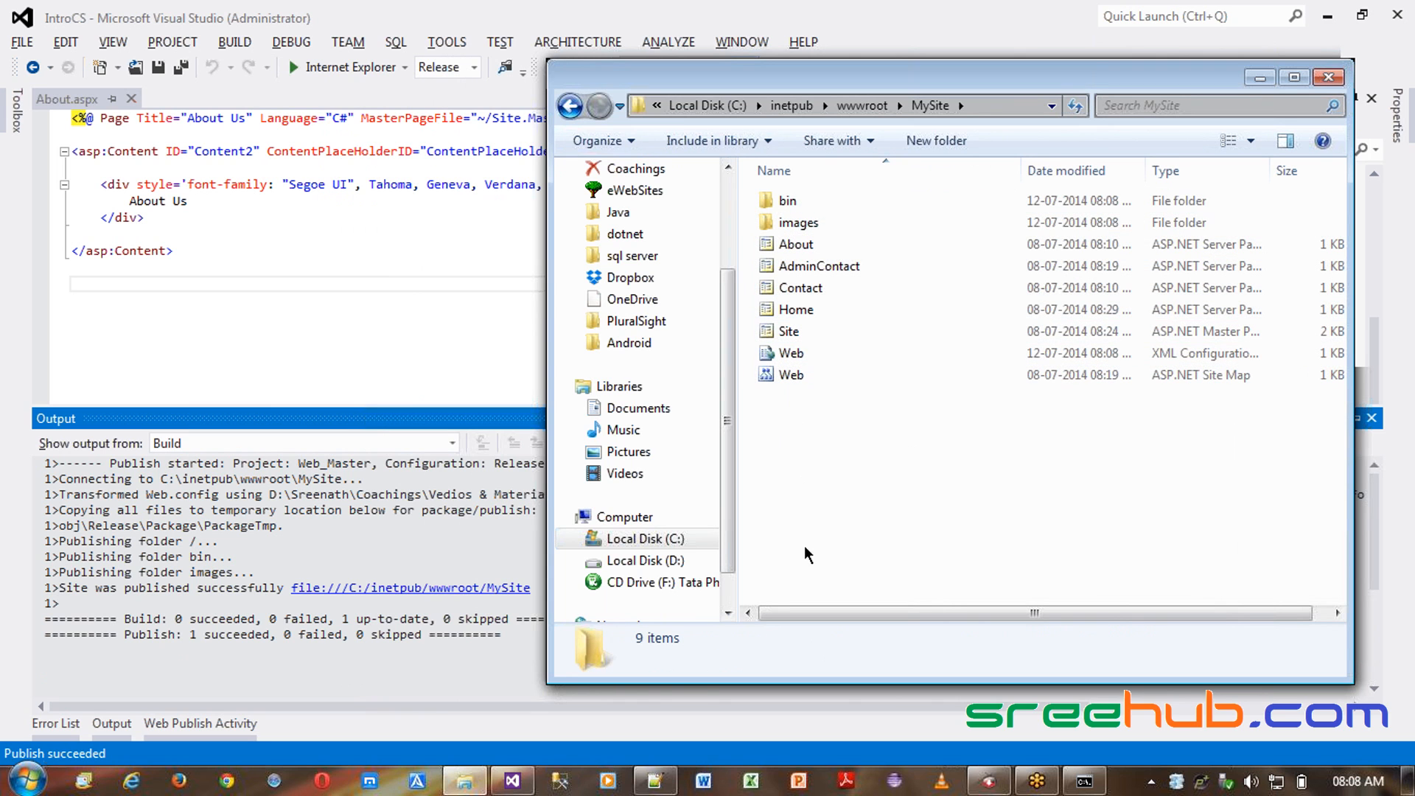
left_click_drag(761, 461, 783, 202)
left_click(796, 421)
left_click_drag(770, 444, 811, 199)
left_click(838, 455)
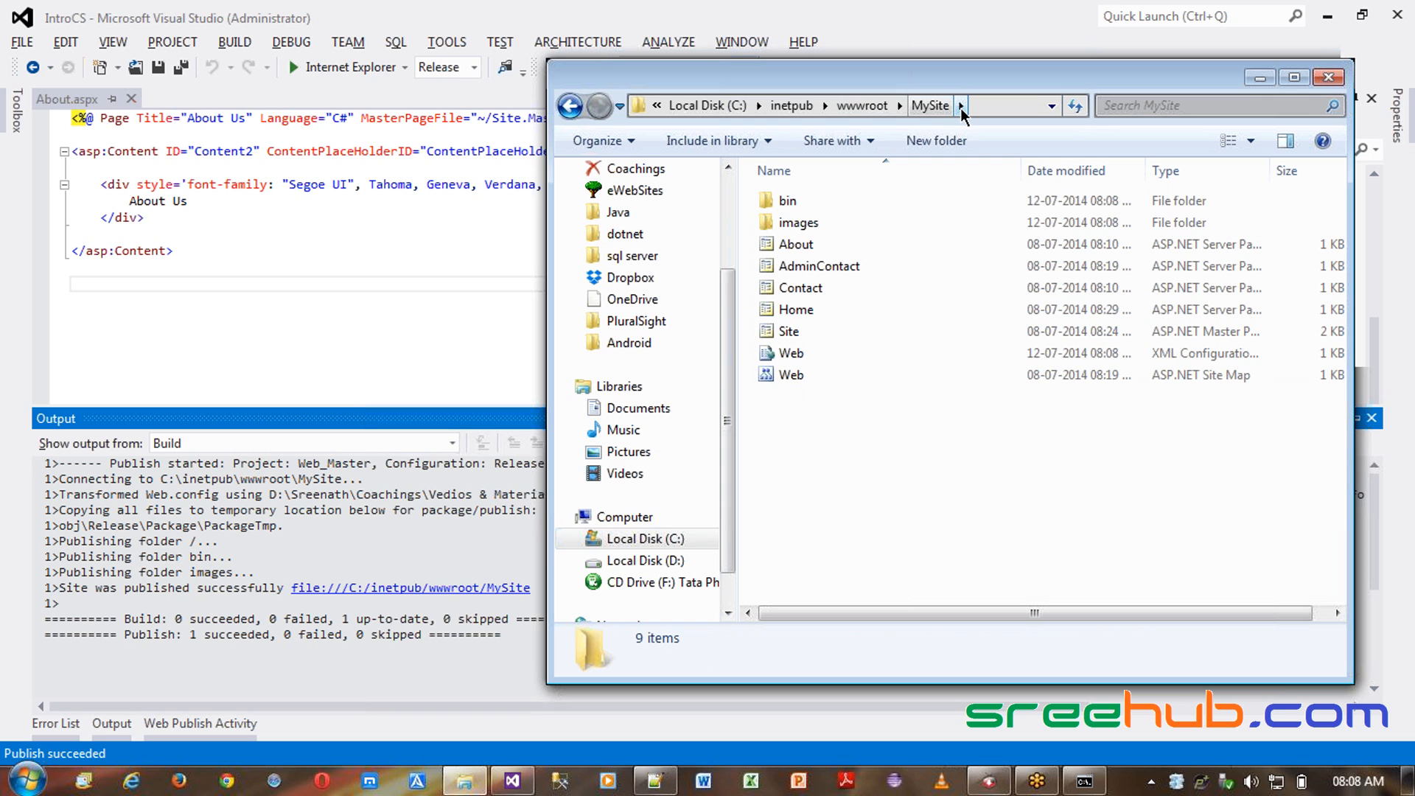
- Close the open command prompt window with the exit command
left_click(1082, 780)
type("exit")
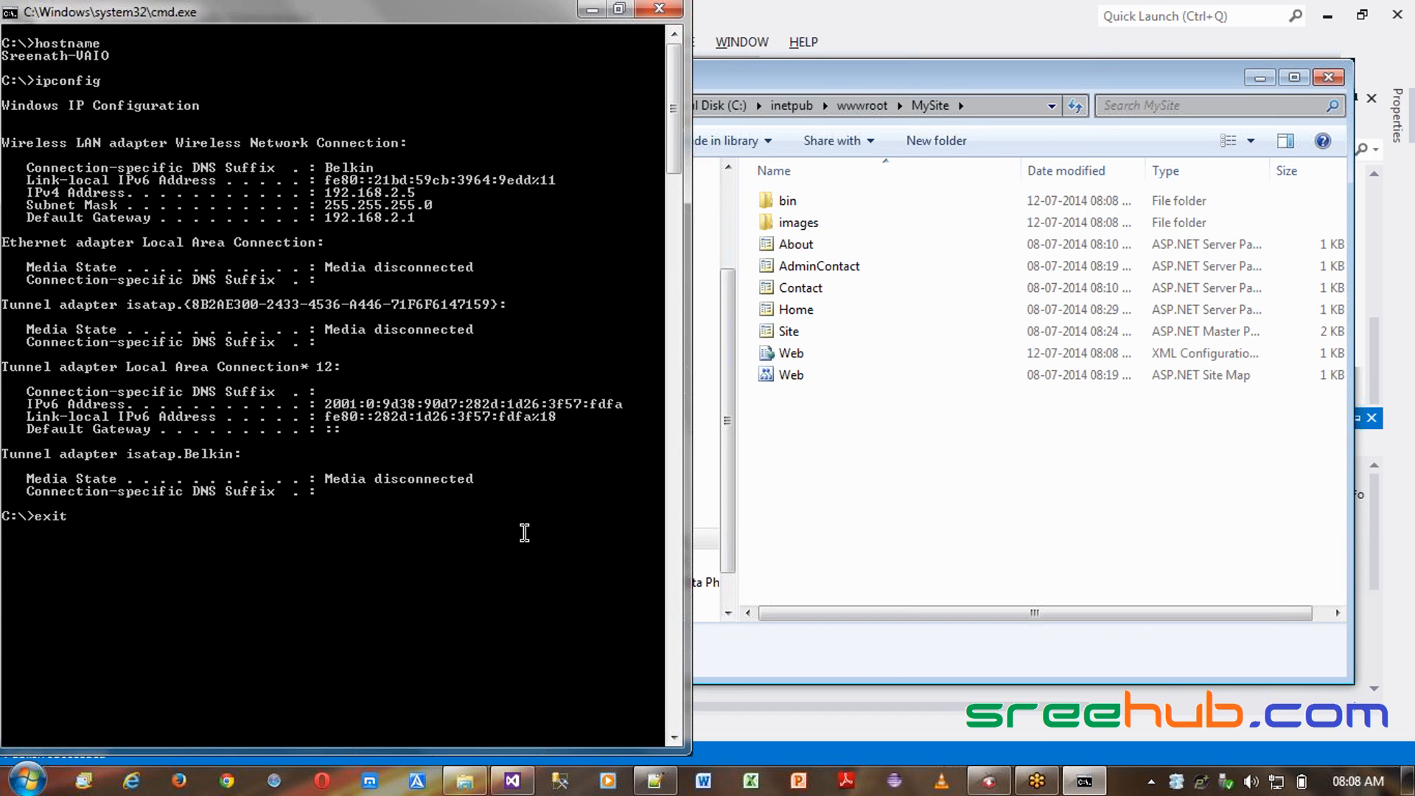
key("Return")
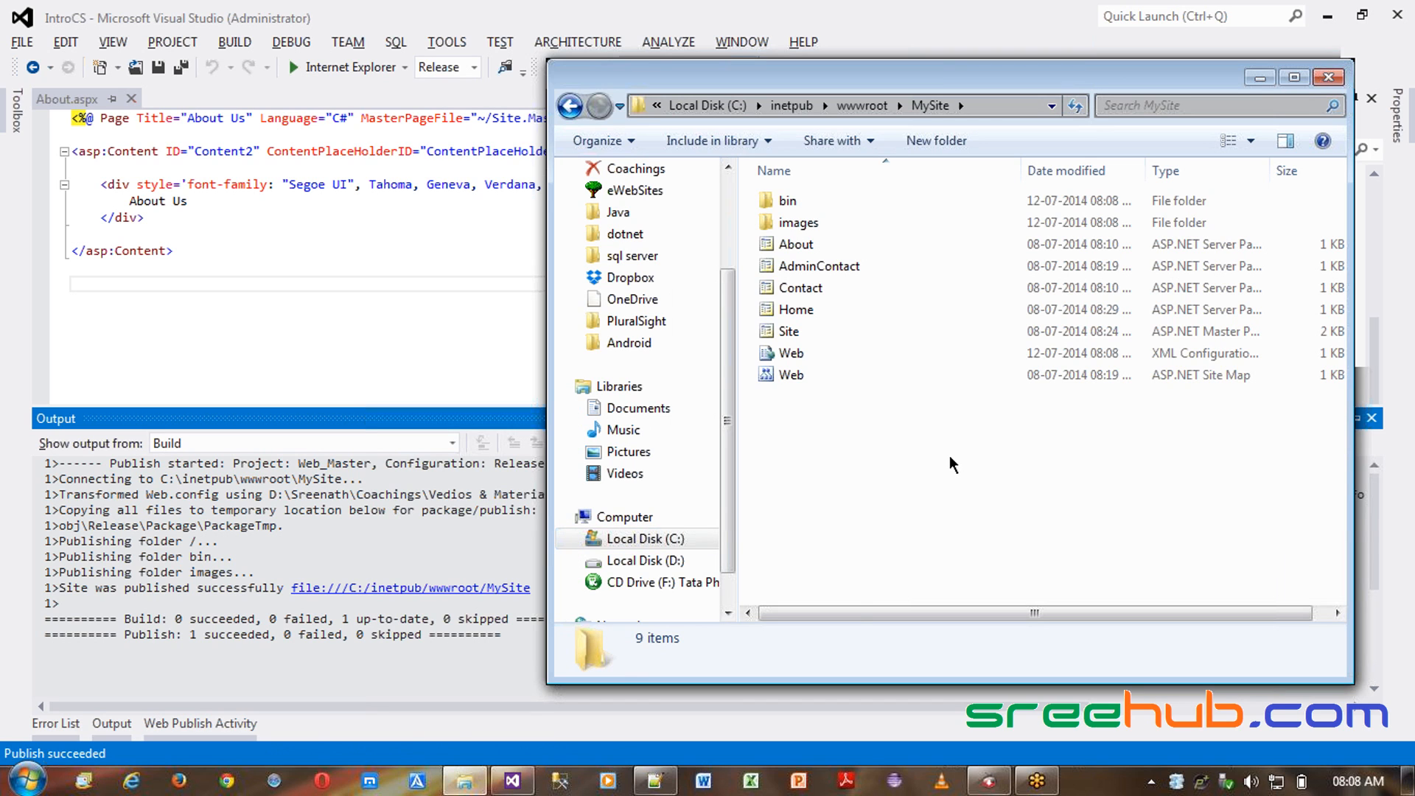
key("XF86MonBrightnessUp")
key("XF86MonBrightnessUp")
- Launch IIS Manager by running inetmgr
key("super+r")
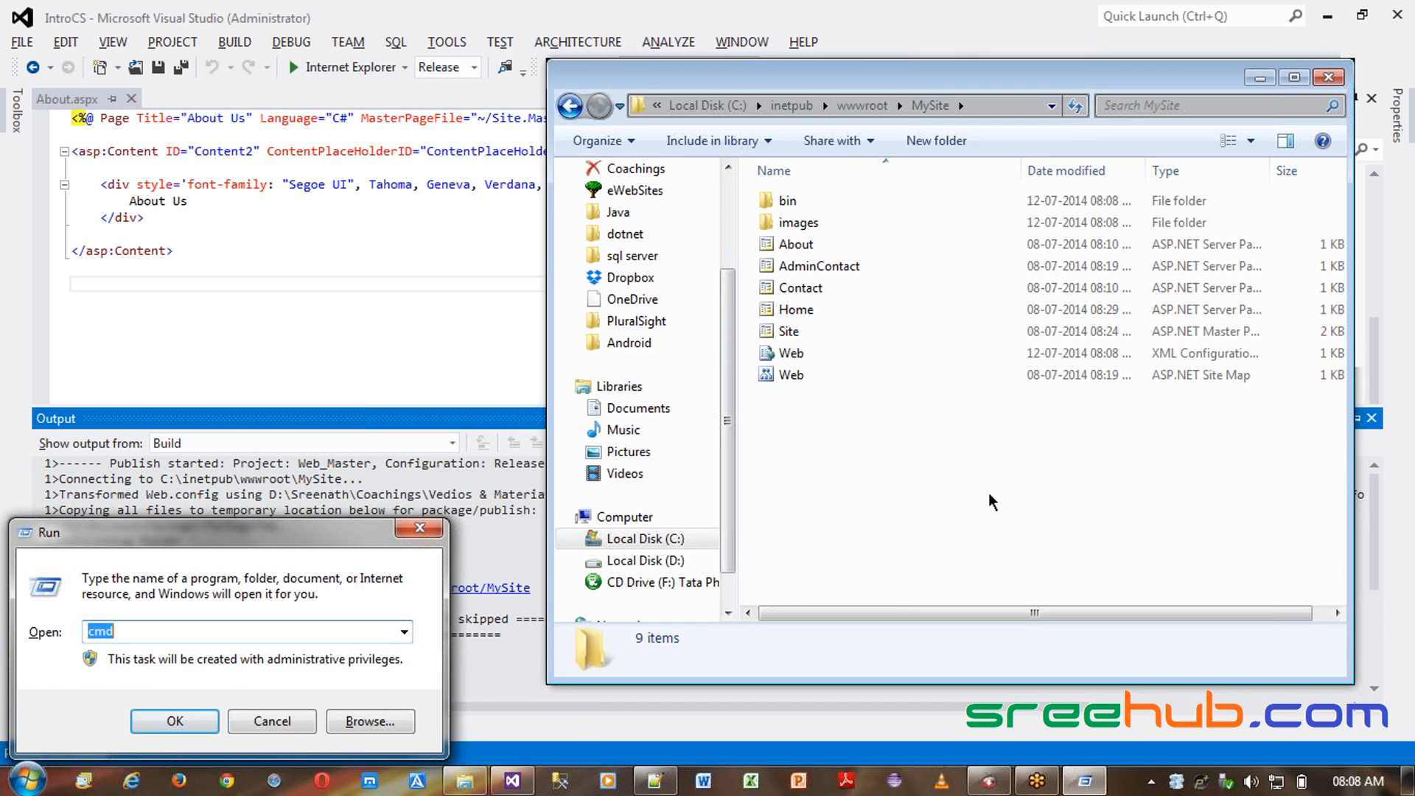
type("ine")
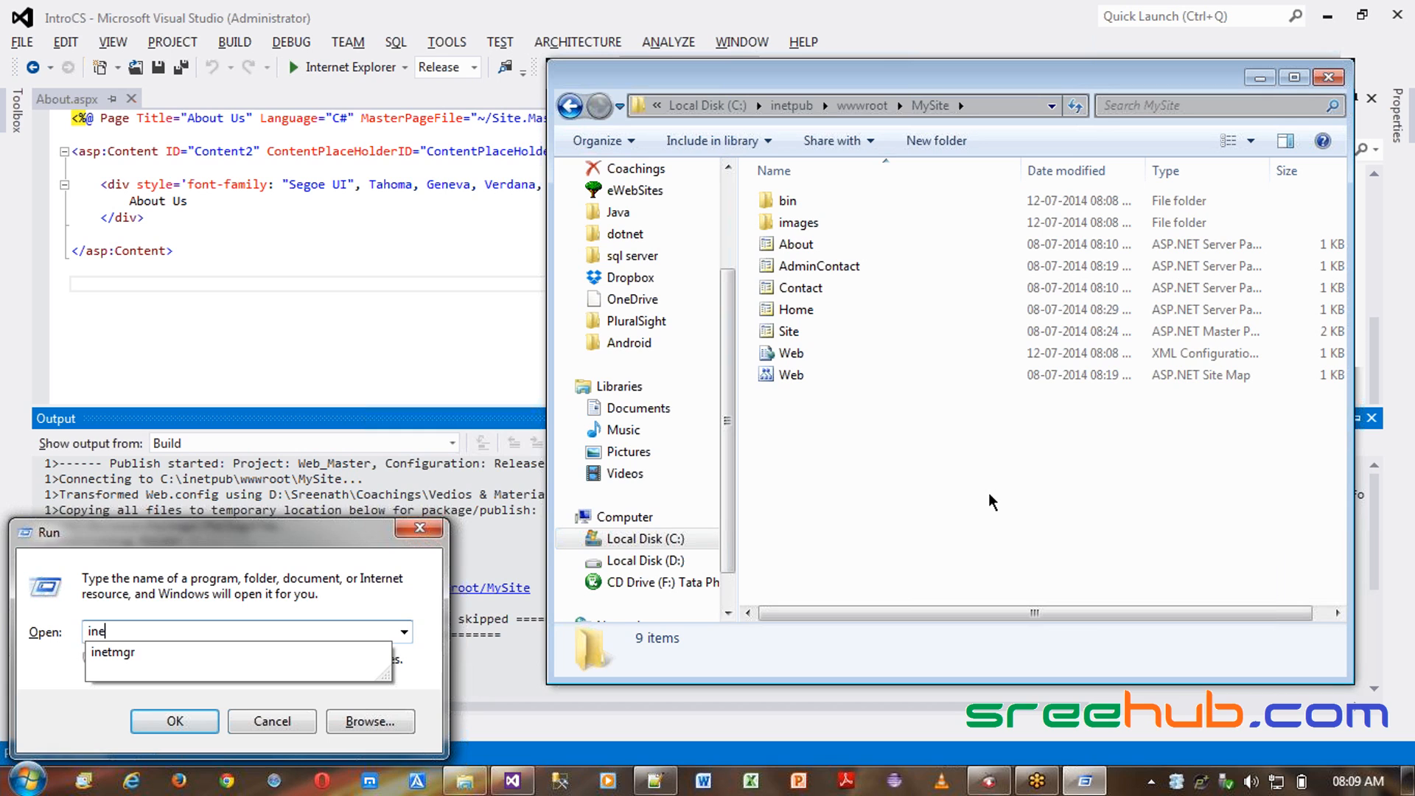
key("Down")
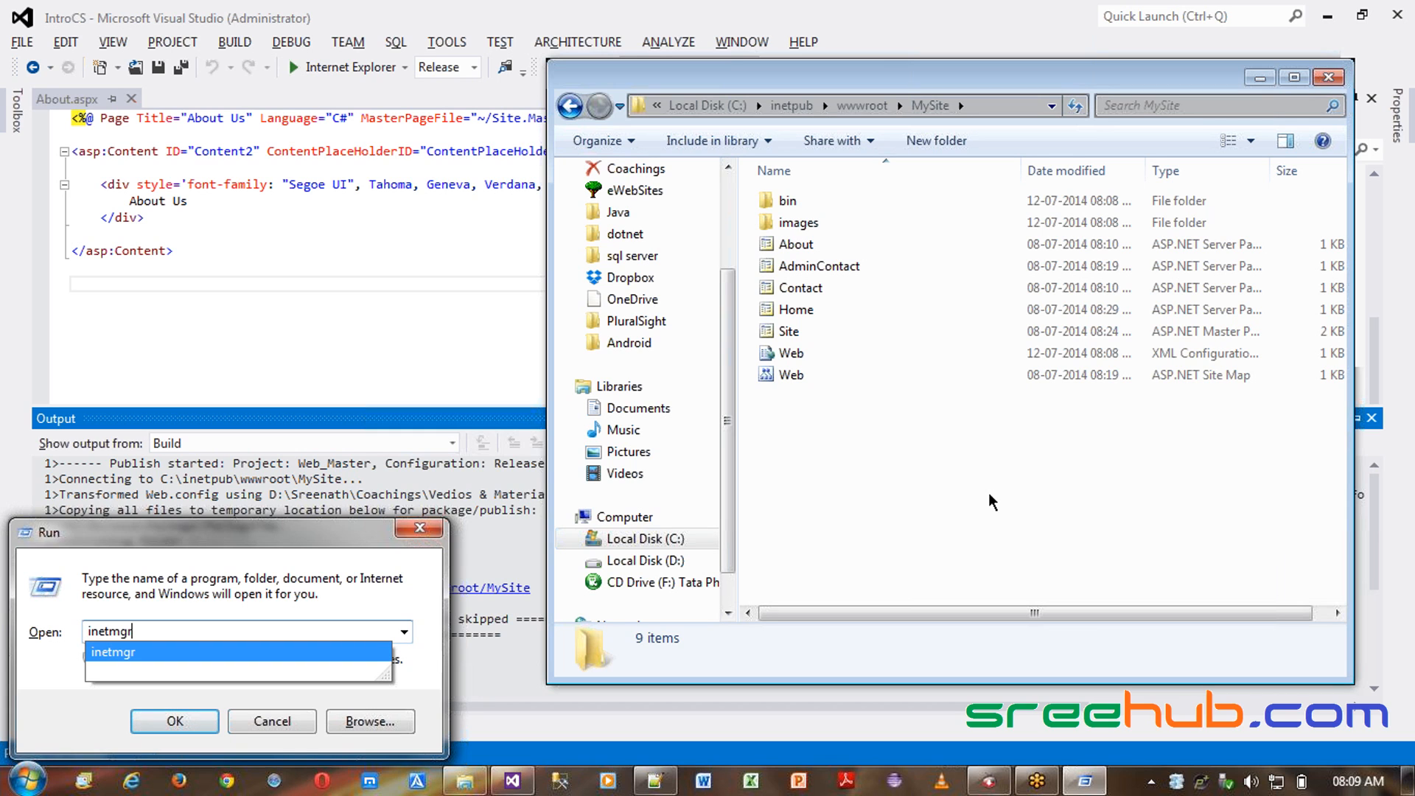
left_click(295, 655)
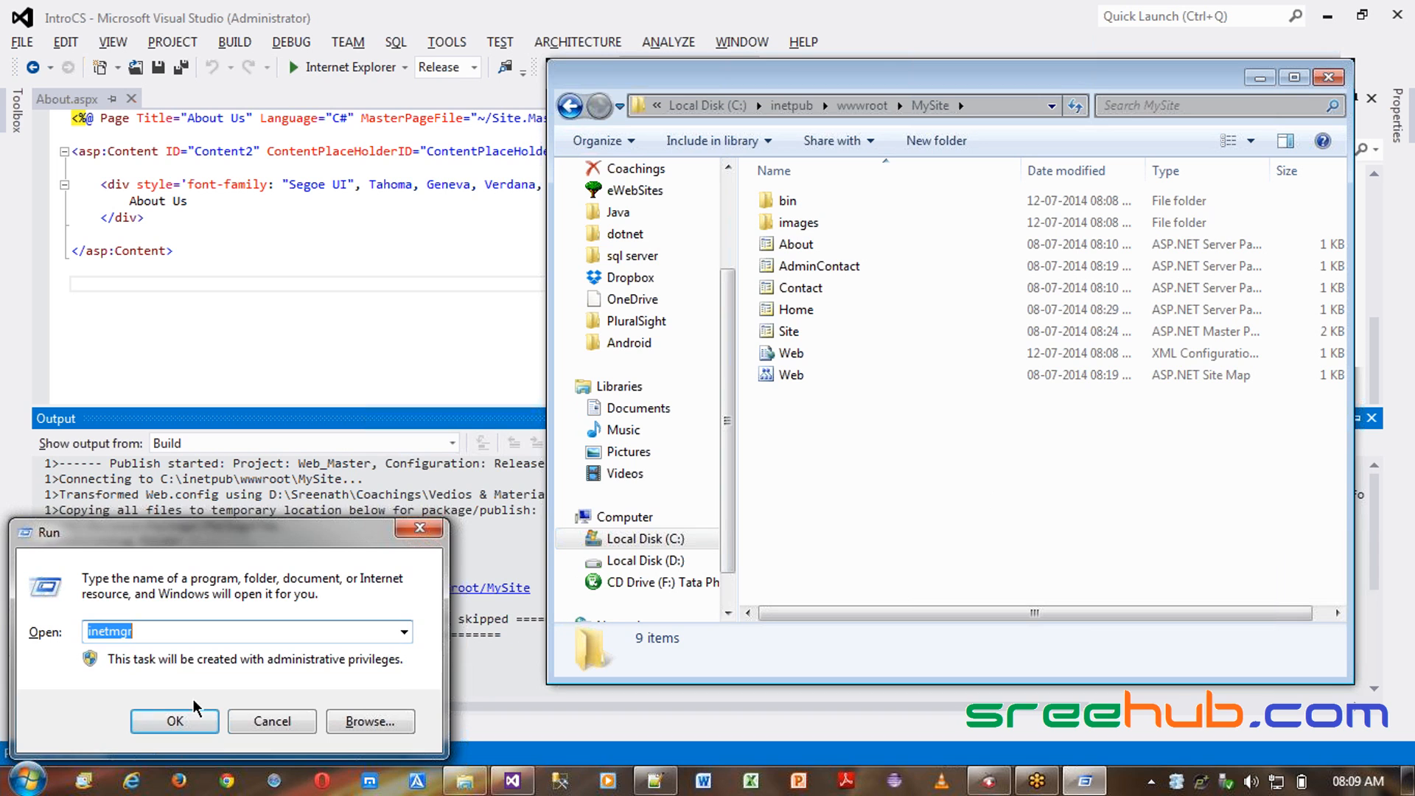
left_click(170, 723)
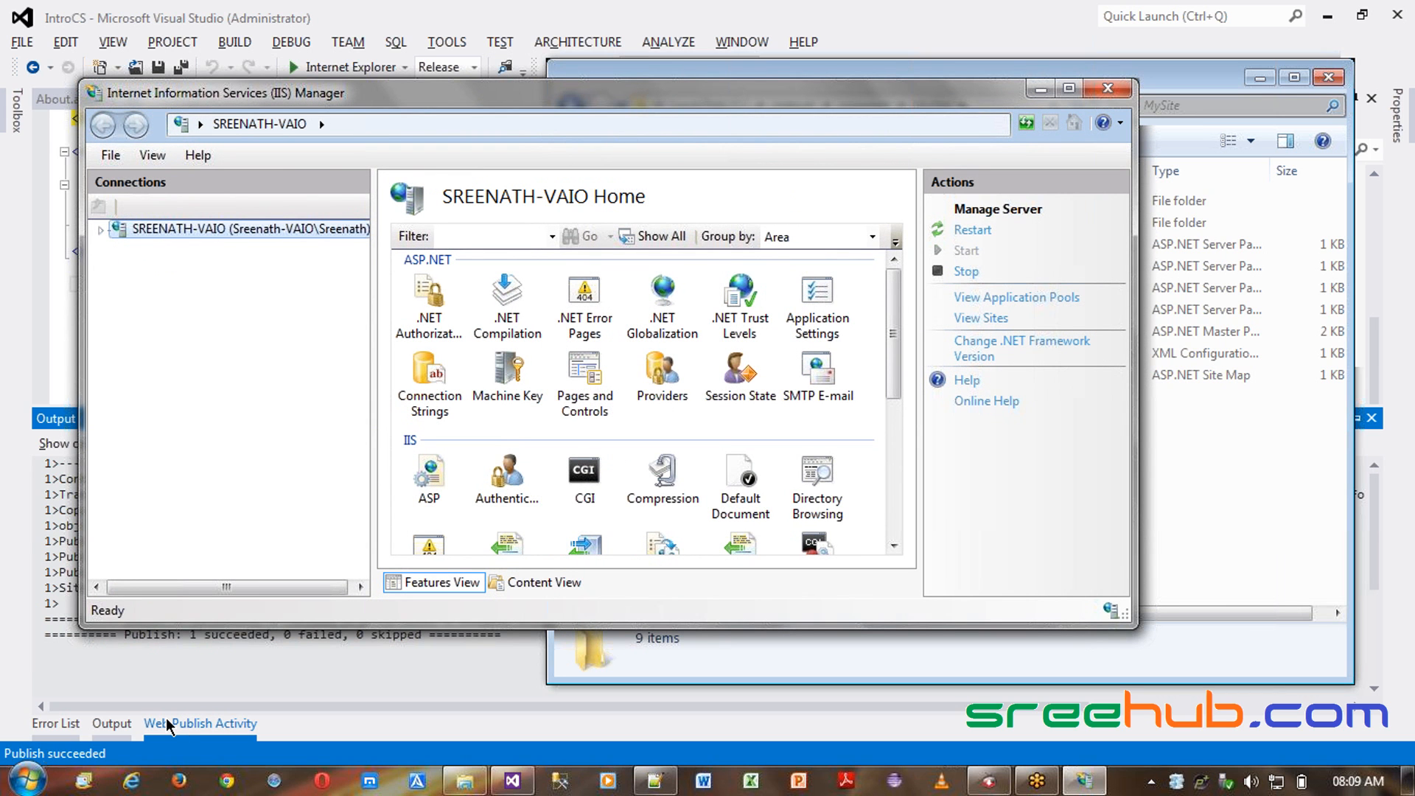
- Maximize the IIS Manager window
left_click(1069, 88)
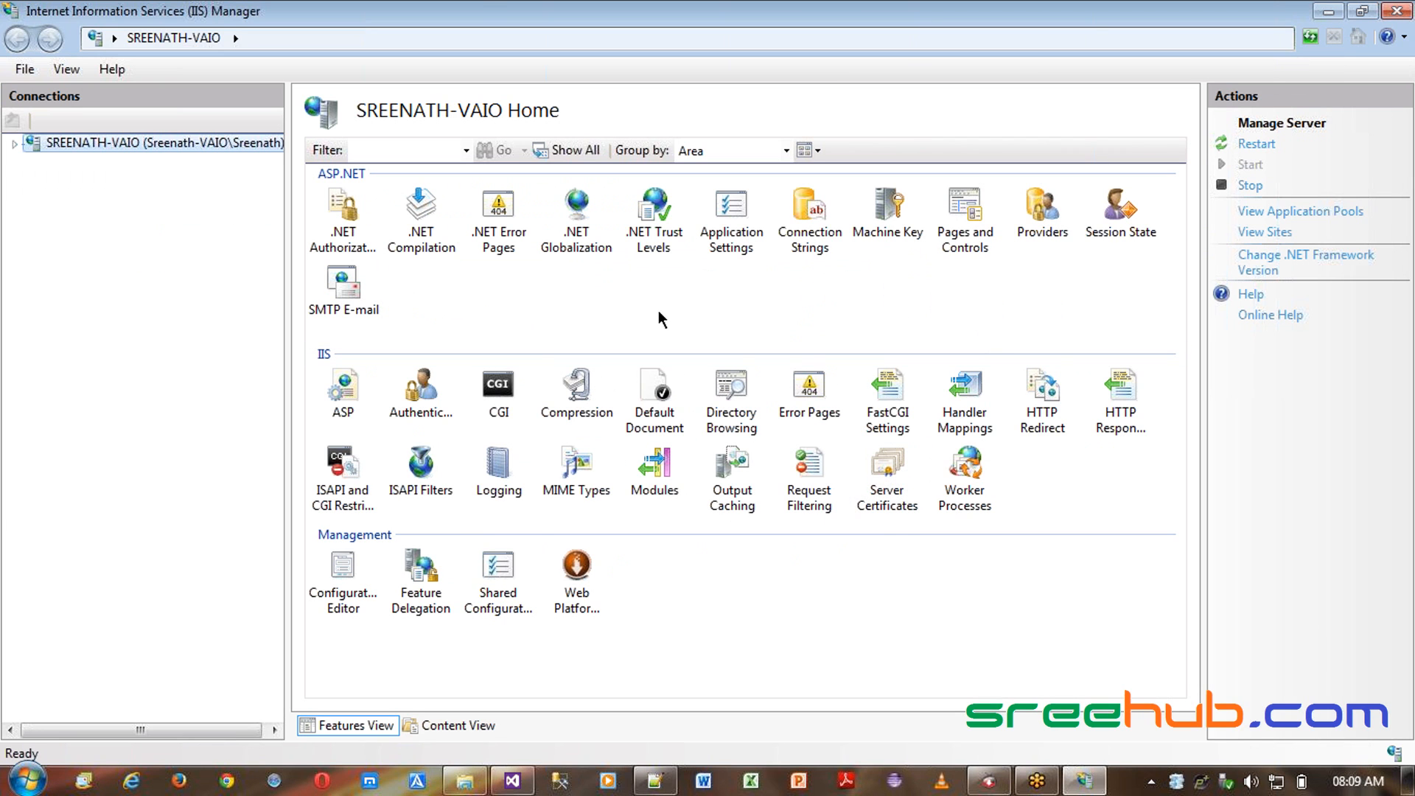
double_click(528, 17)
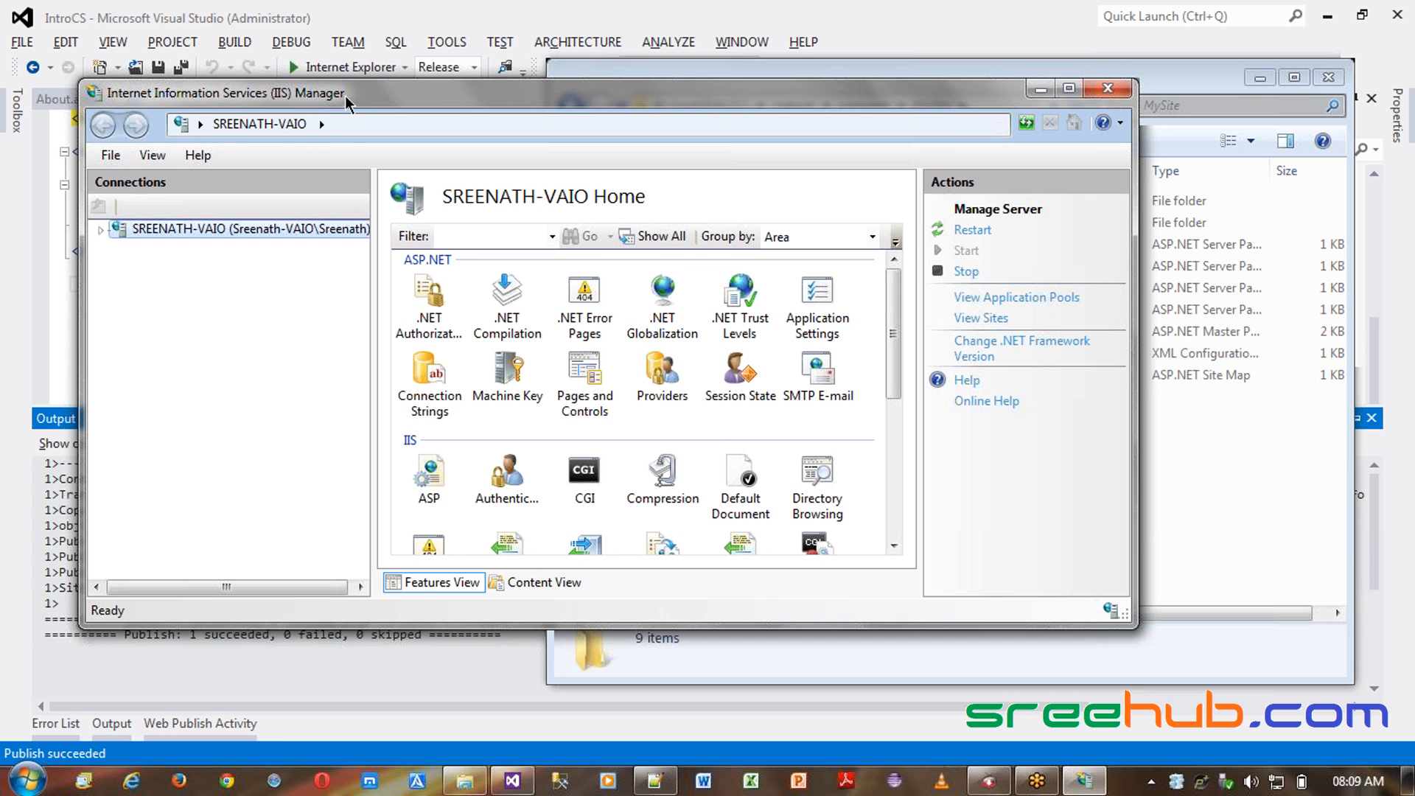
double_click(395, 87)
double_click(426, 30)
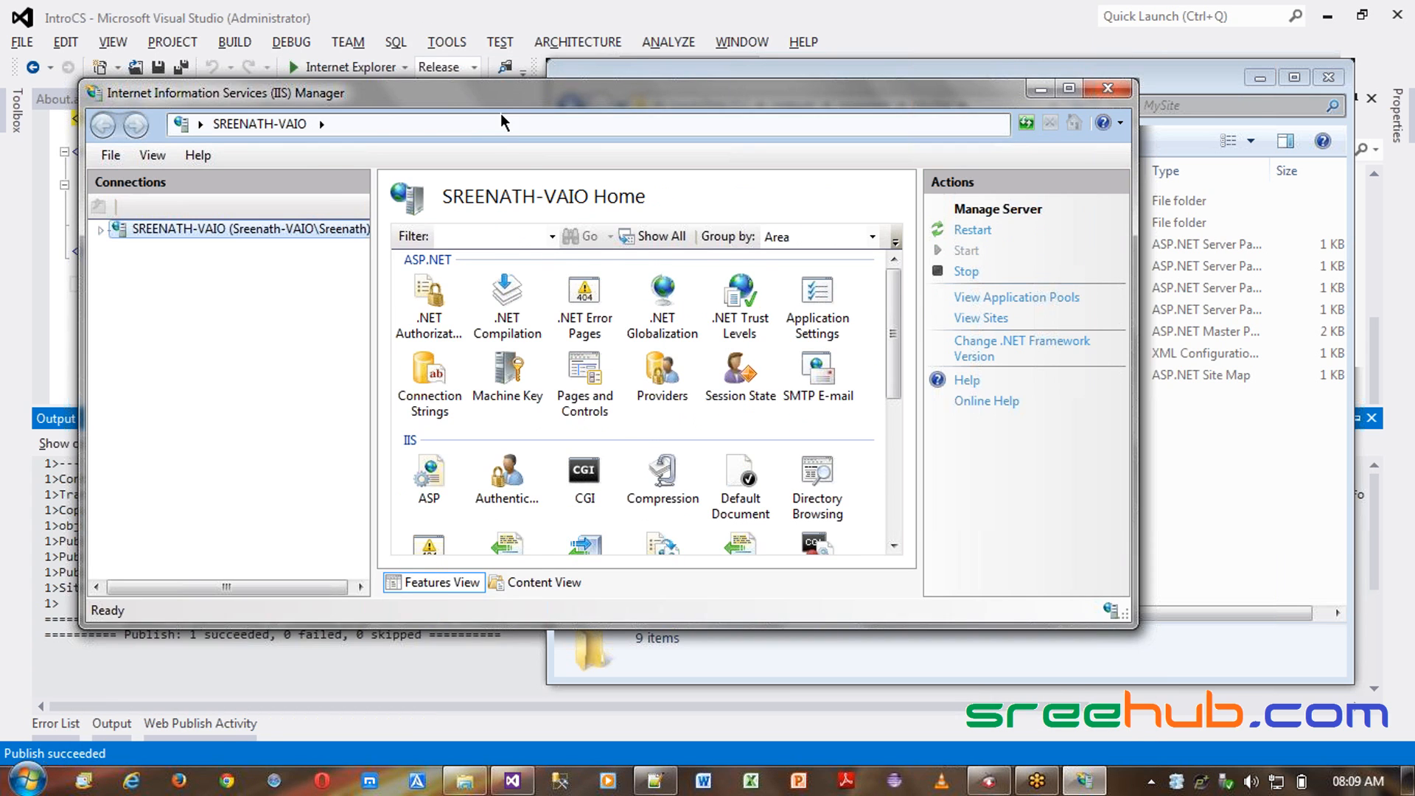
double_click(501, 113)
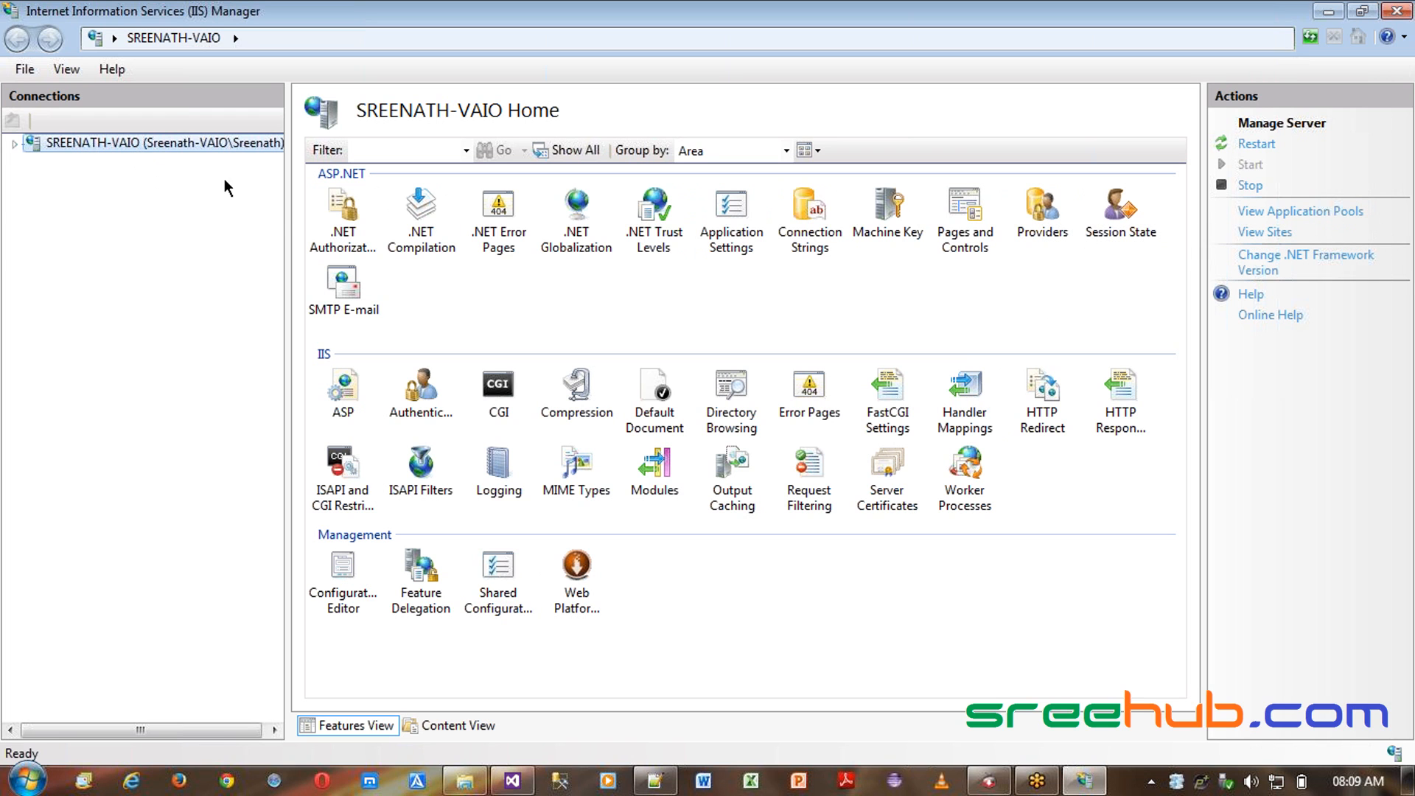
- Widen the Connections pane, expand the server node and review its application pools
left_click_drag(286, 214, 343, 209)
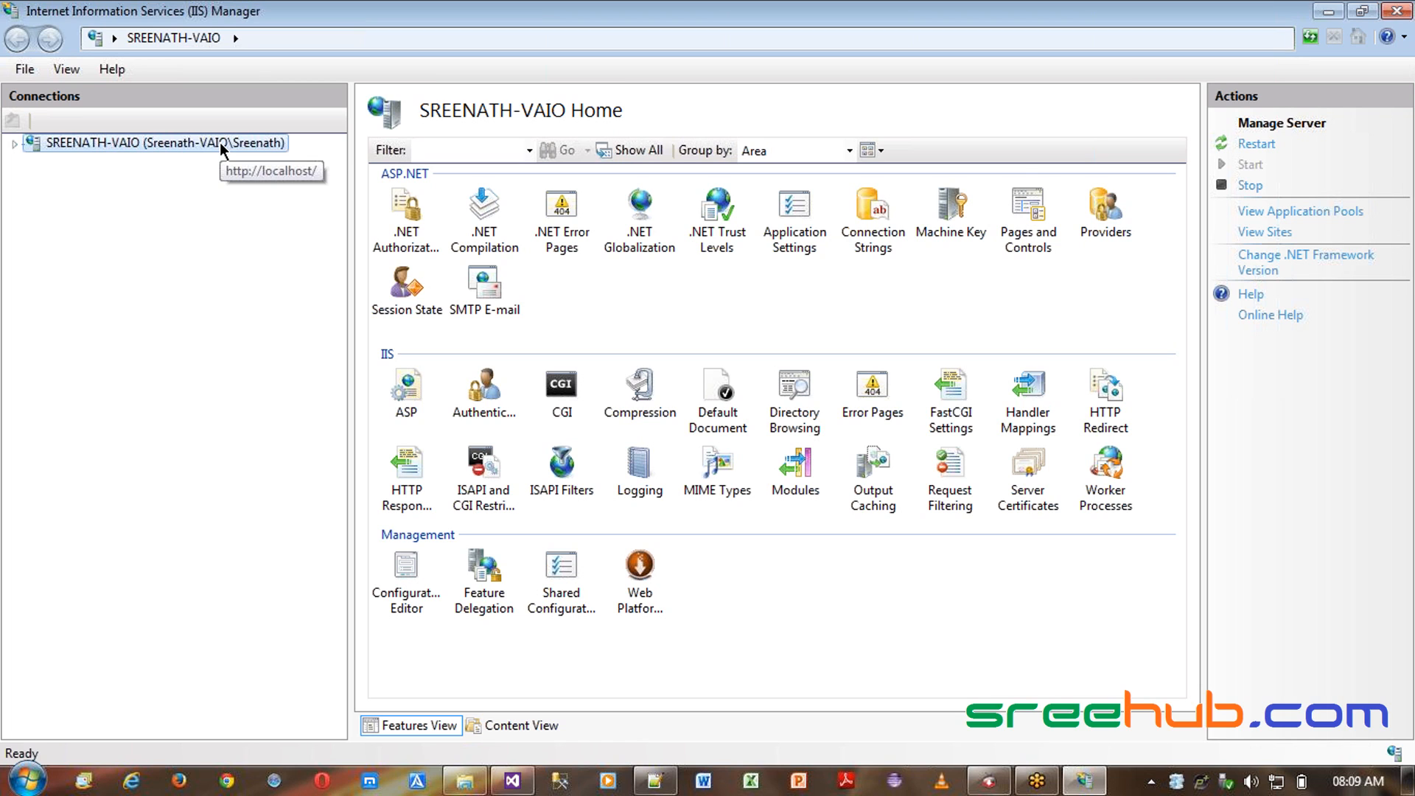
left_click(14, 145)
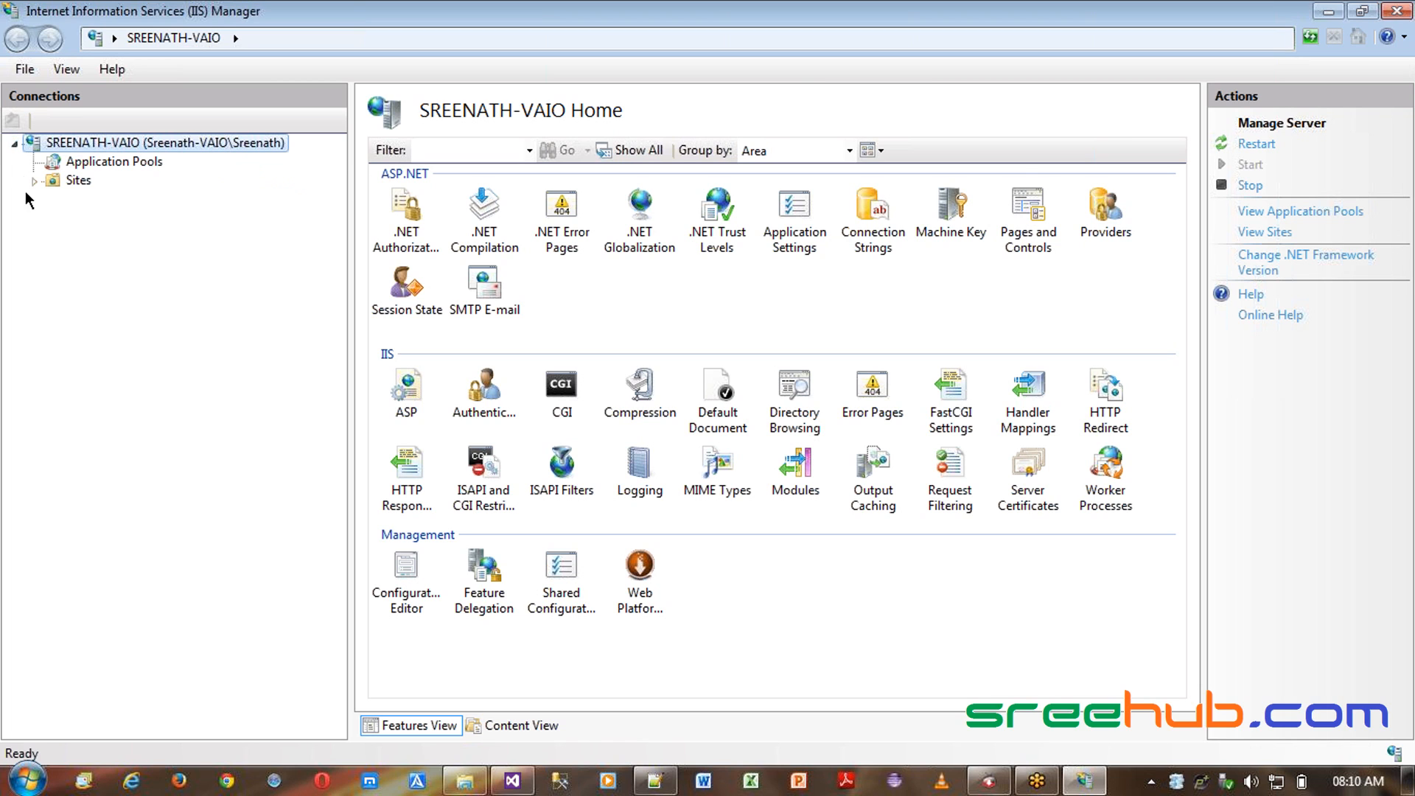
left_click(75, 181)
left_click(98, 164)
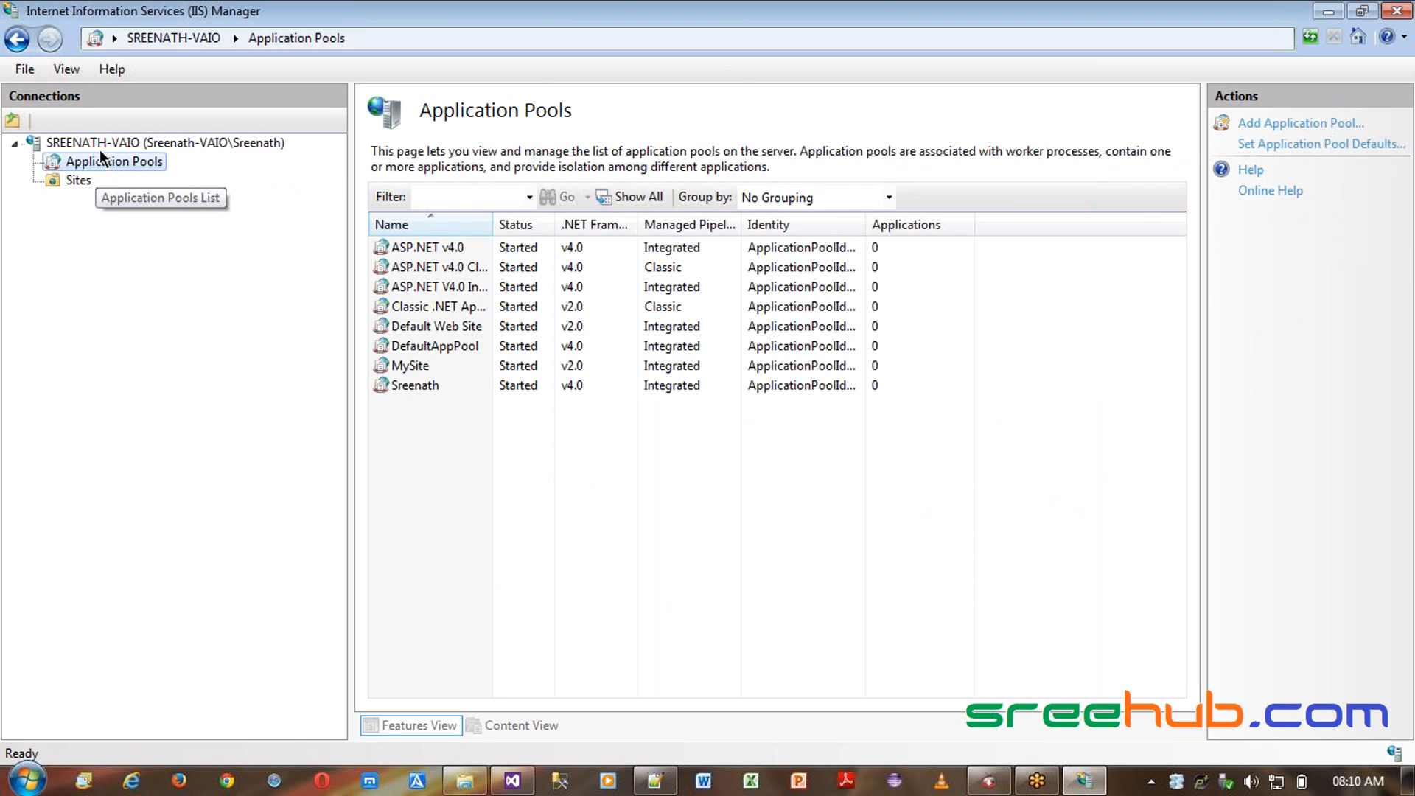
left_click(101, 145)
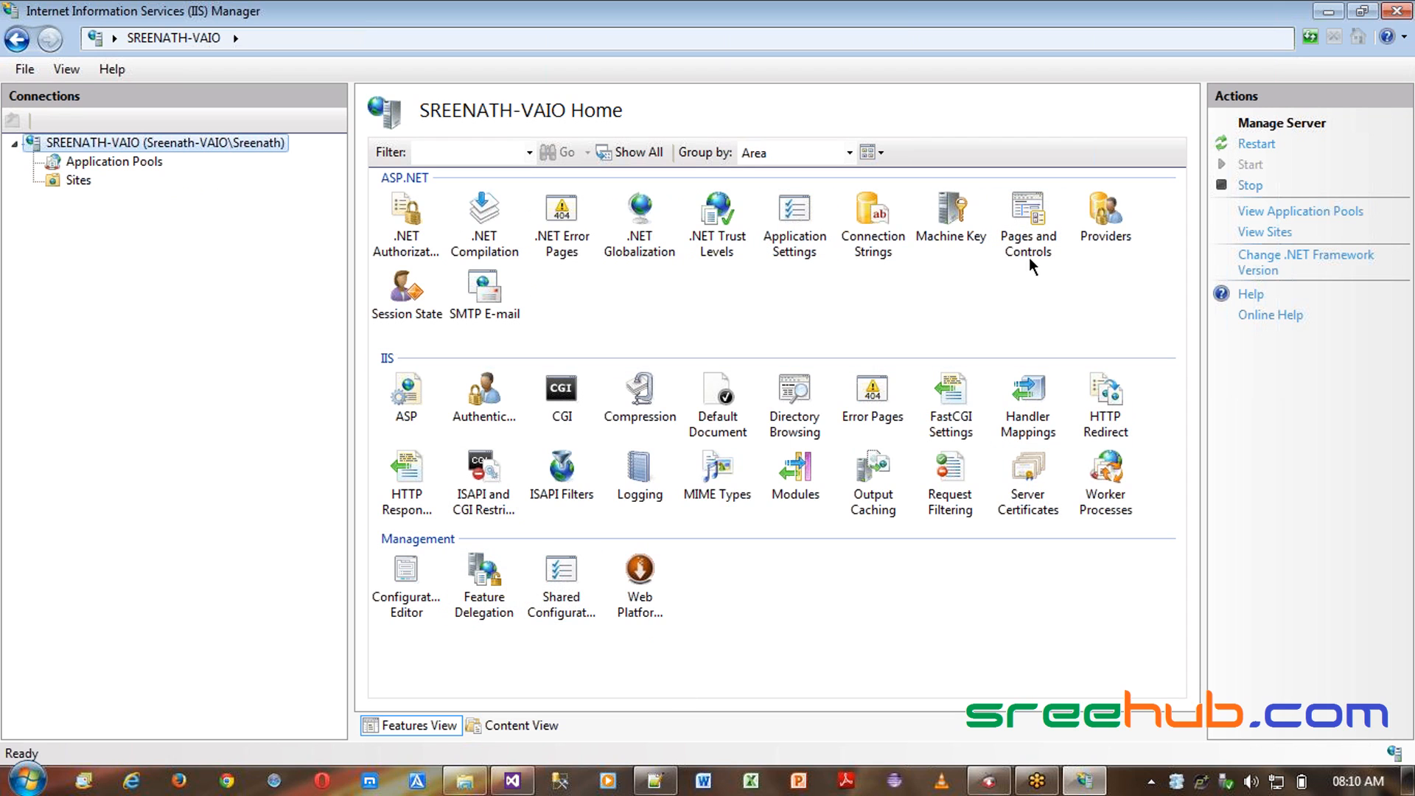
- Examine the IIS feature icons on the server's home page
left_click(572, 408)
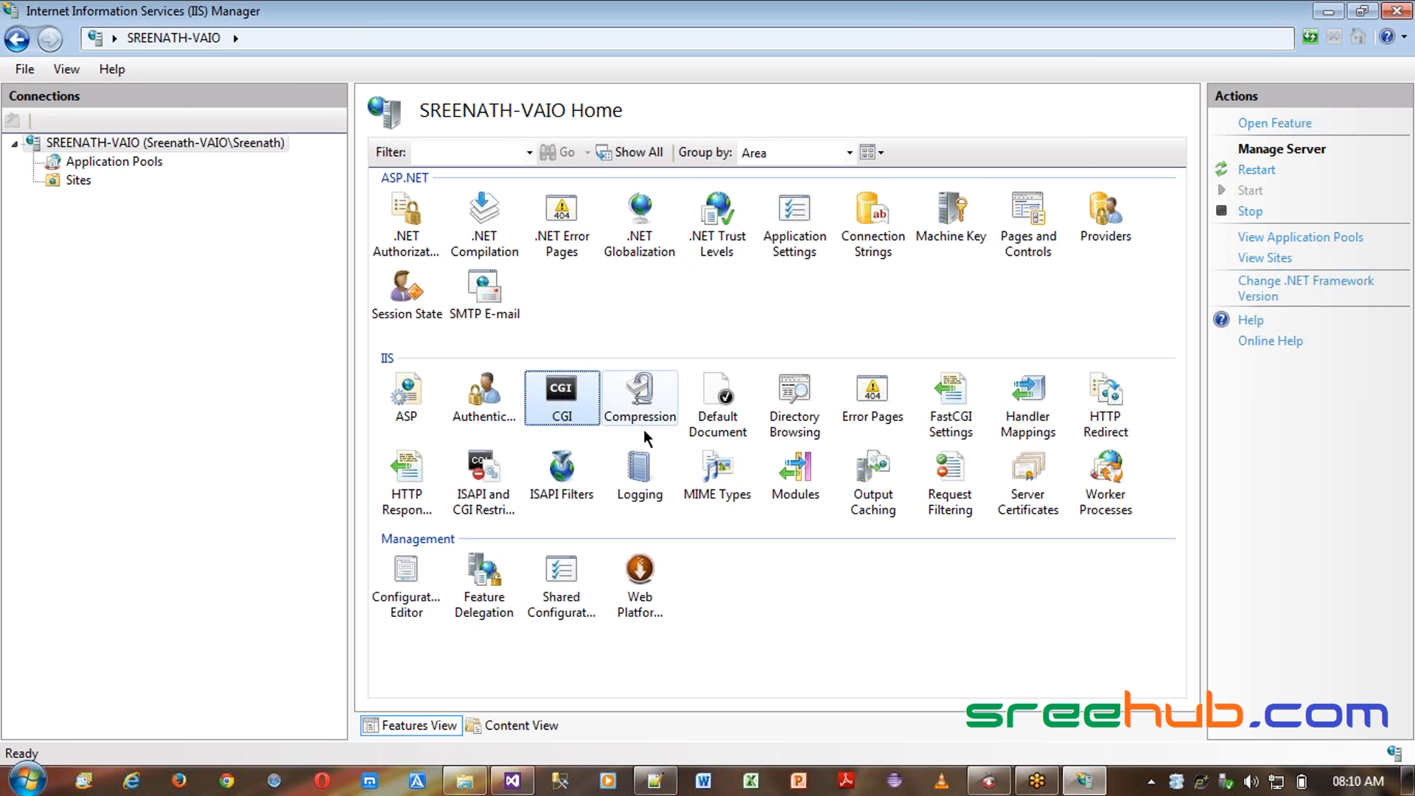
left_click(1113, 401)
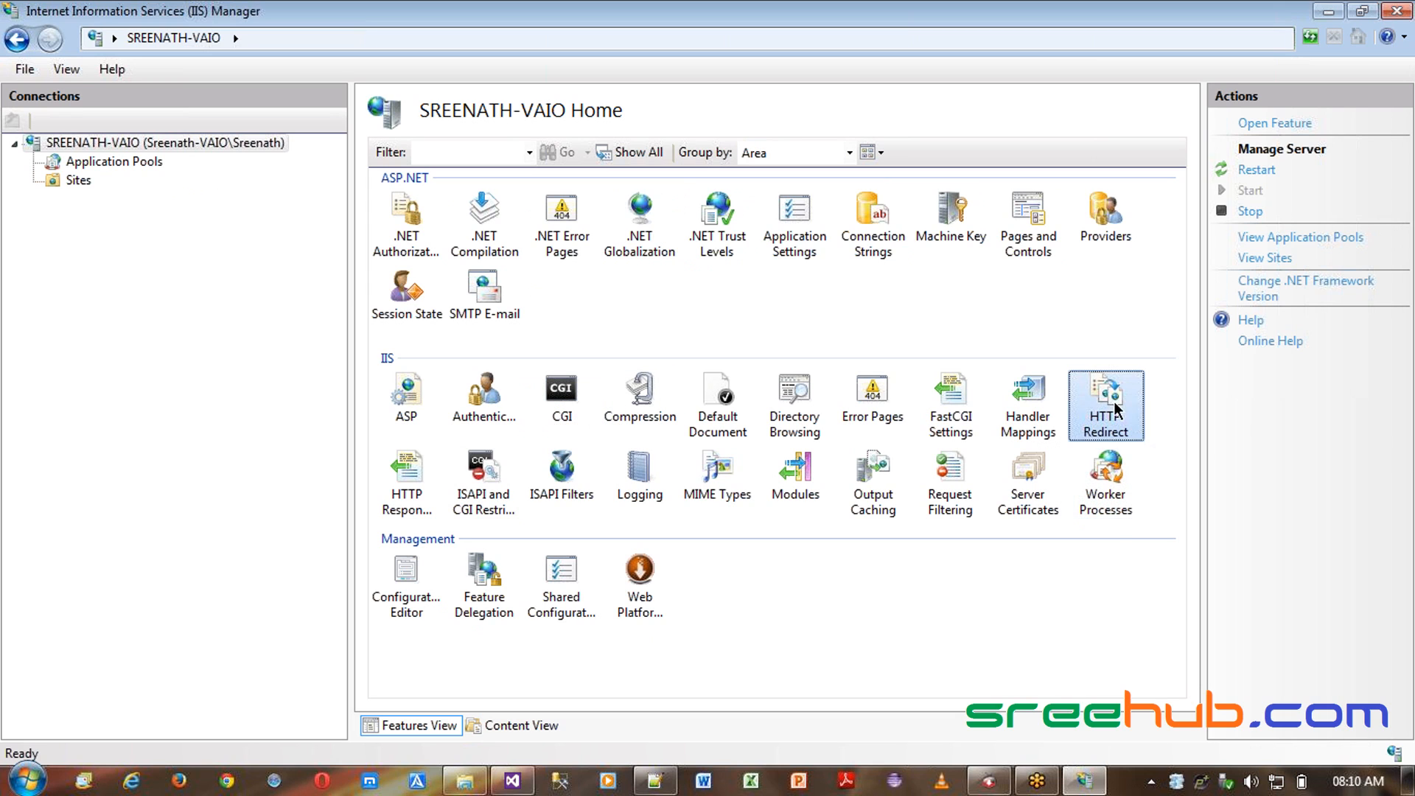
left_click(1056, 407)
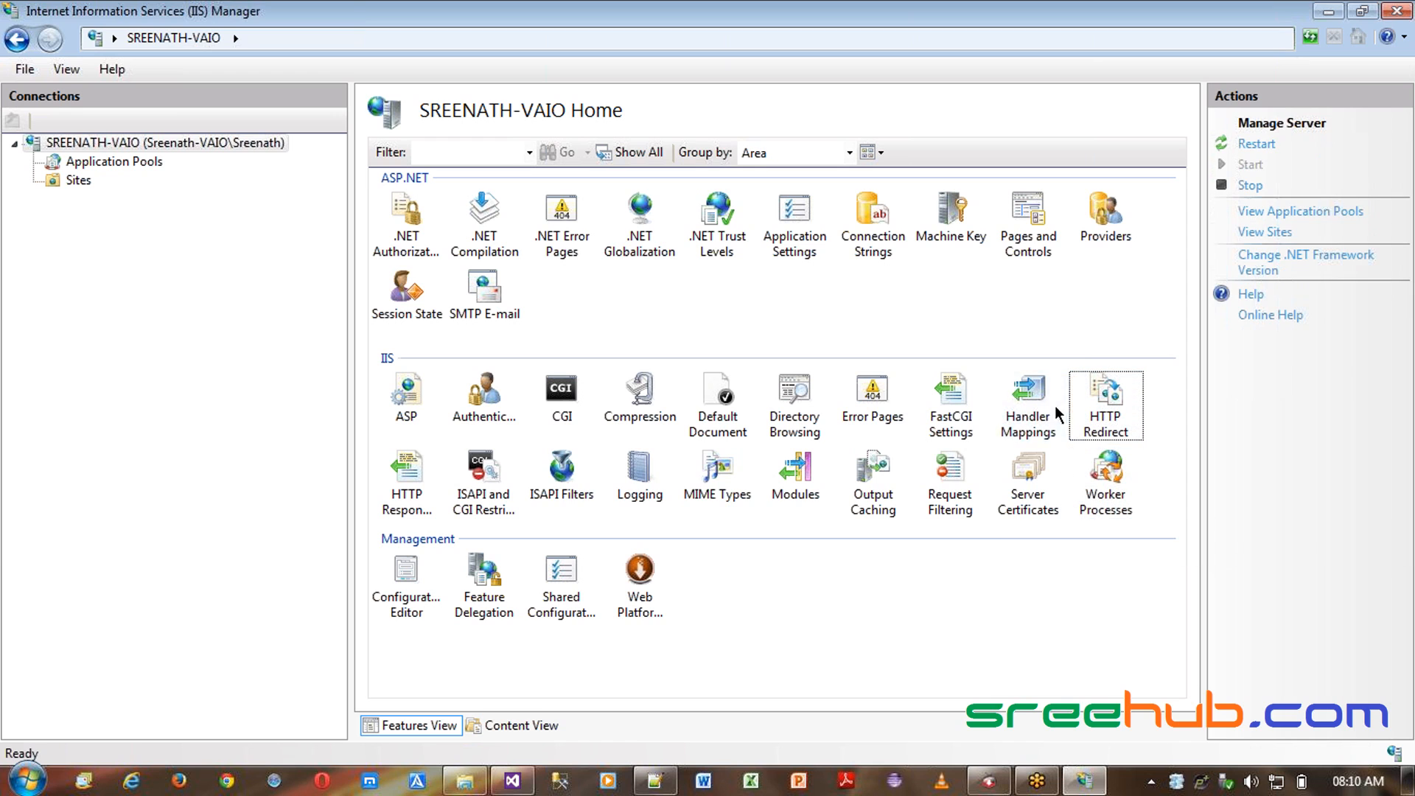
left_click(795, 405)
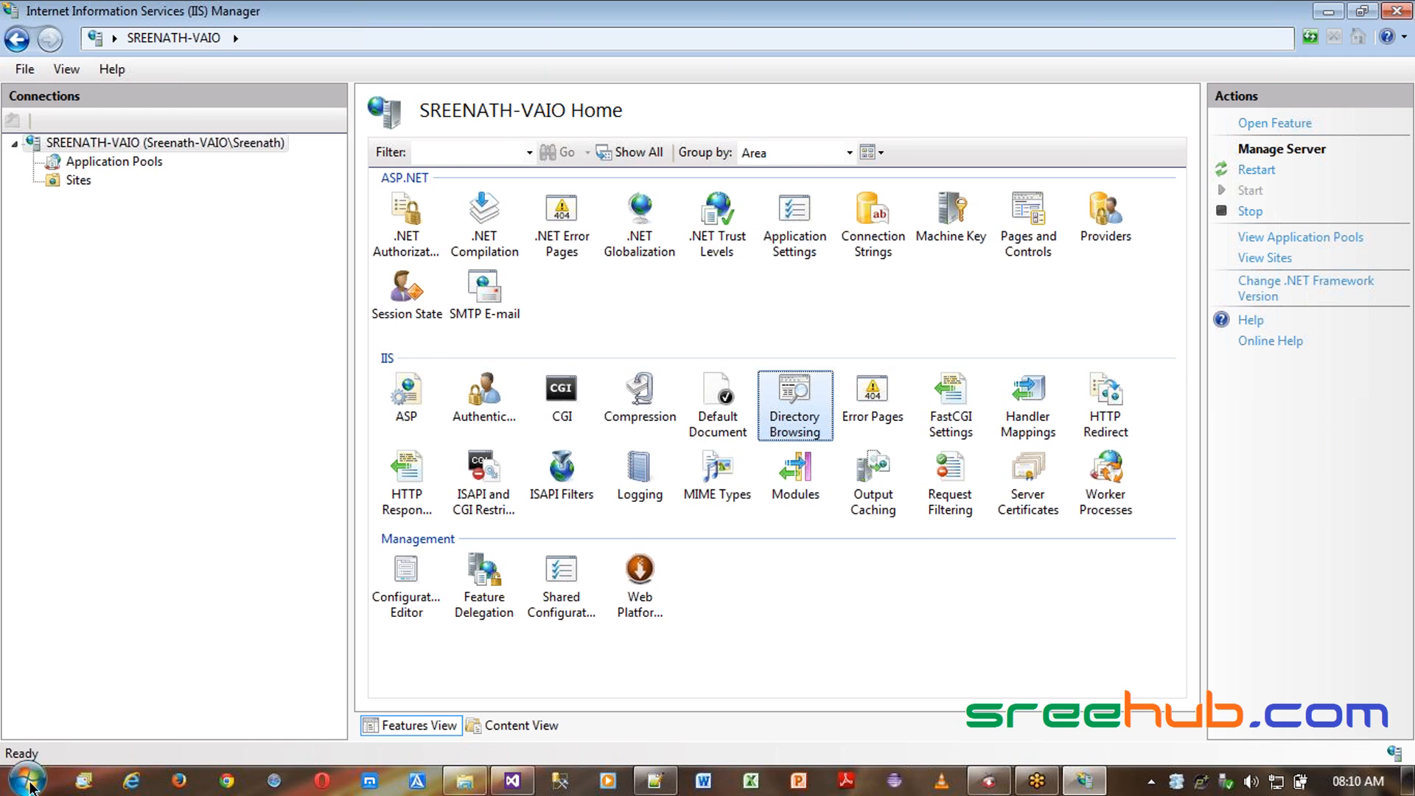
- Open the Windows Features dialog from Control Panel's Programs and Features
left_click(28, 780)
left_click(370, 279)
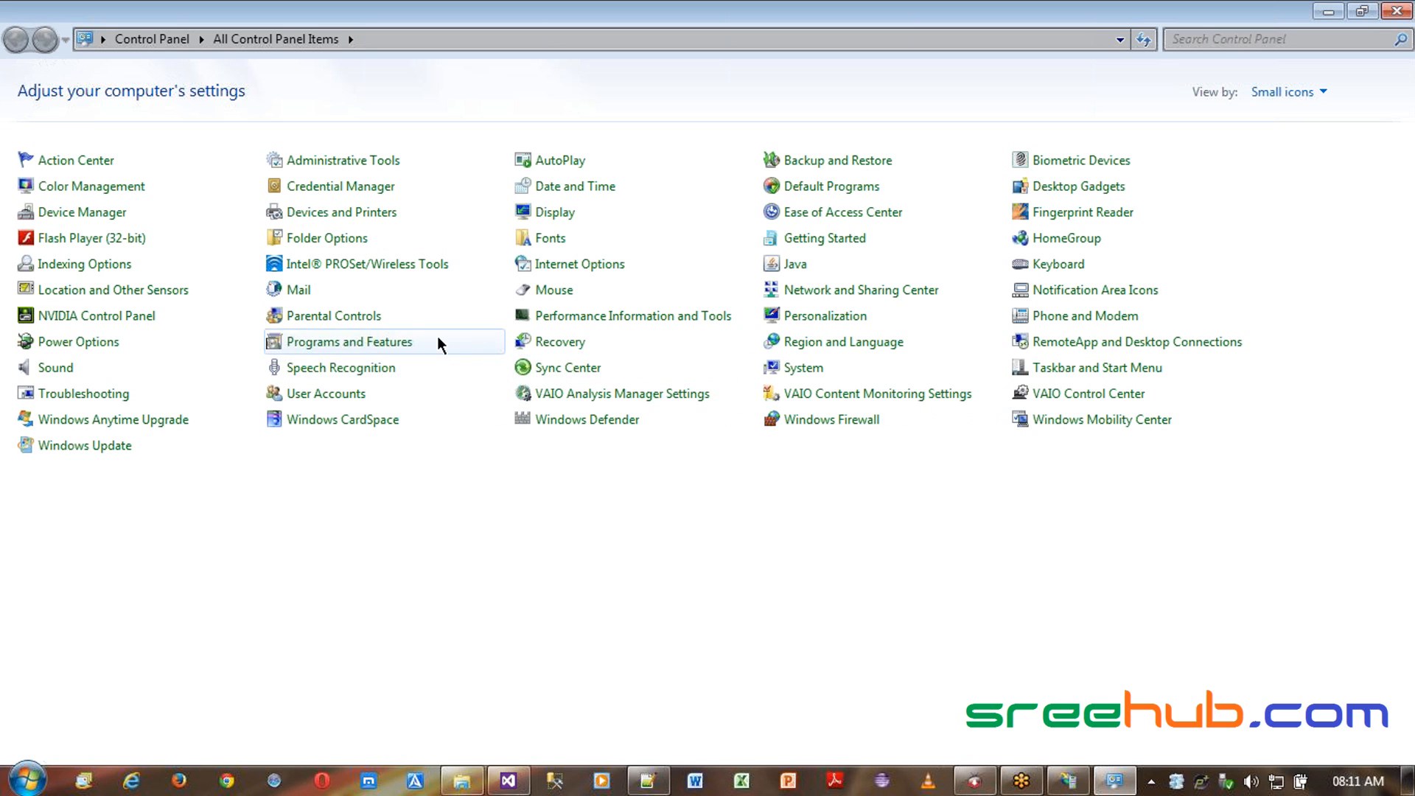
left_click(339, 344)
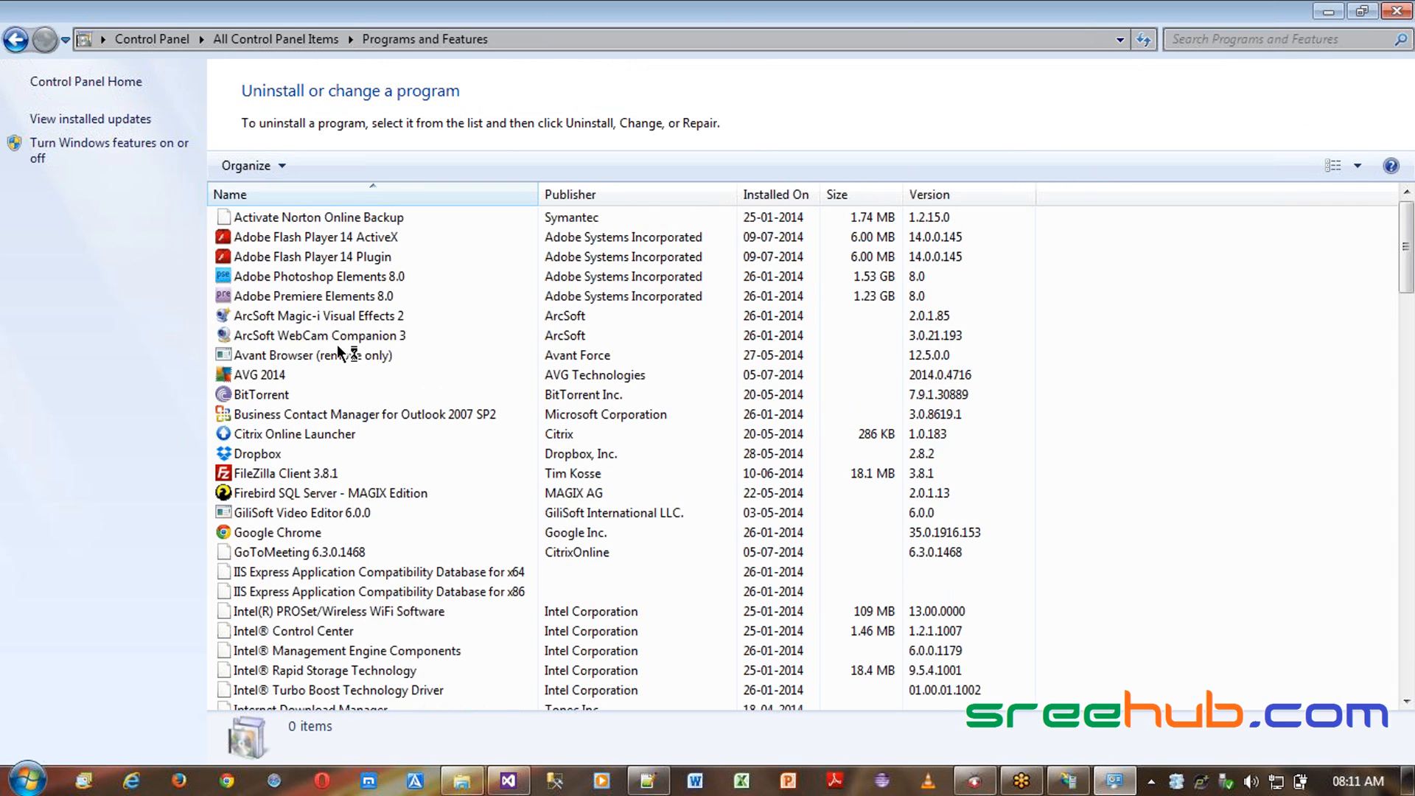
left_click(111, 144)
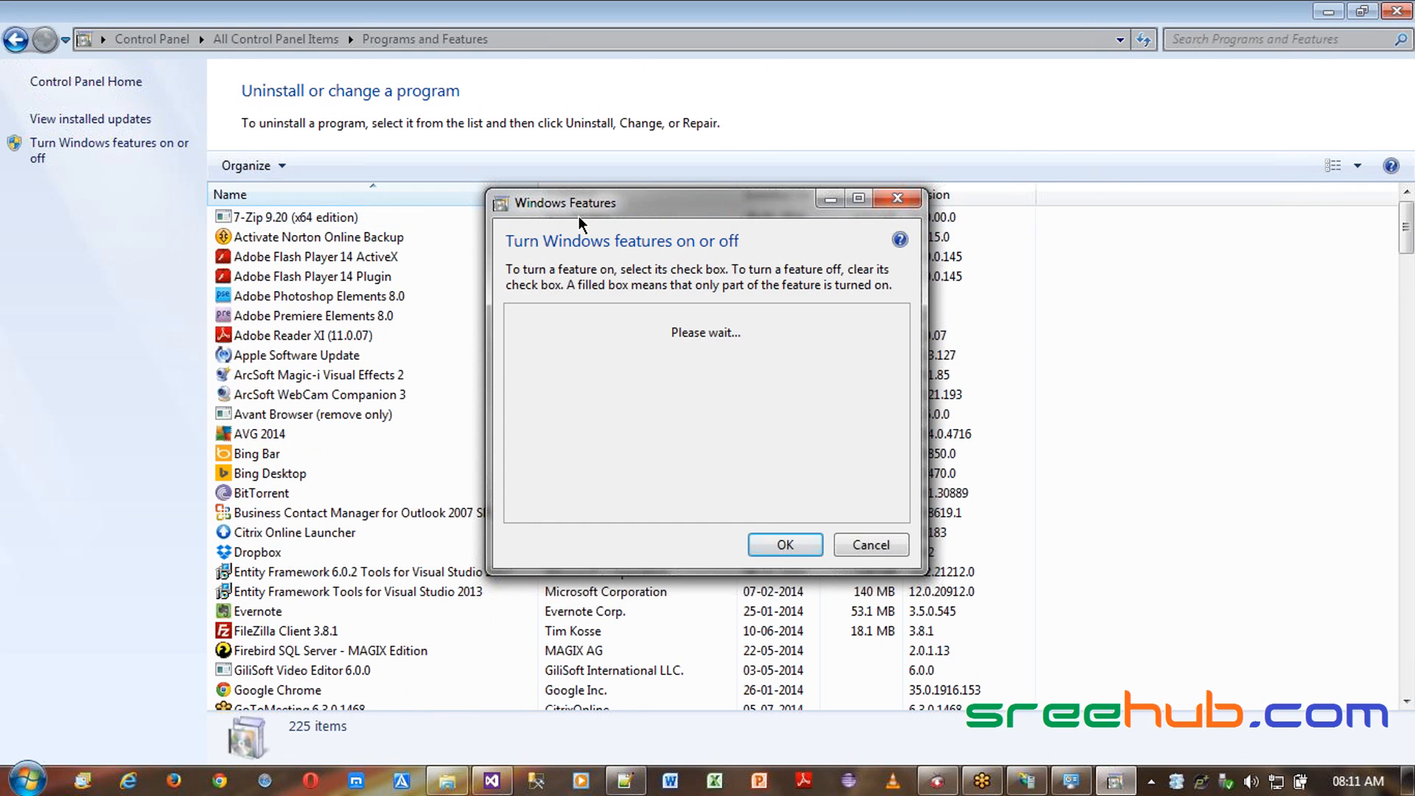
left_click(1391, 9)
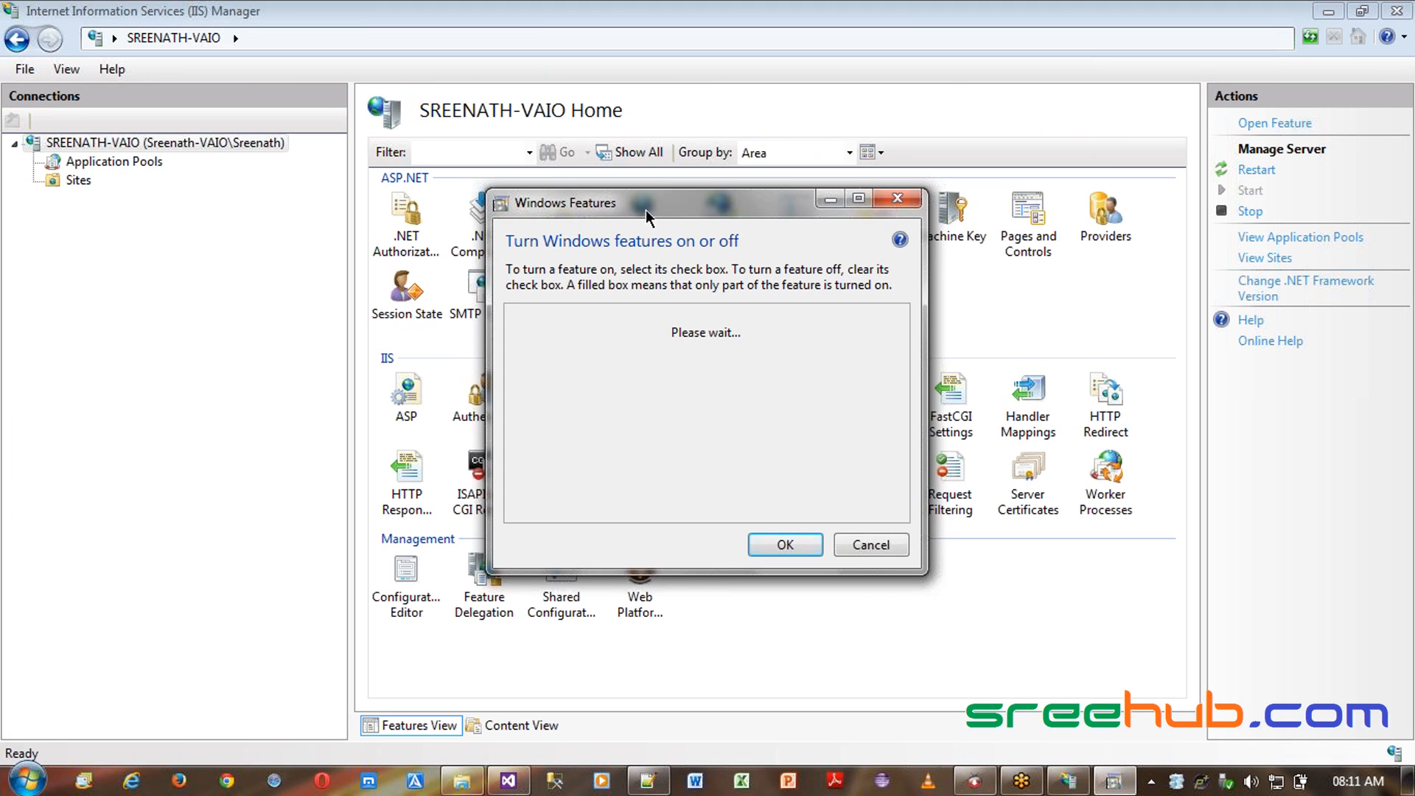
- Expand Internet Information Services in Windows Features to review the installed web management and HTTP features
left_click_drag(647, 213, 653, 73)
left_click_drag(653, 432, 653, 730)
left_click_drag(722, 72, 1045, 57)
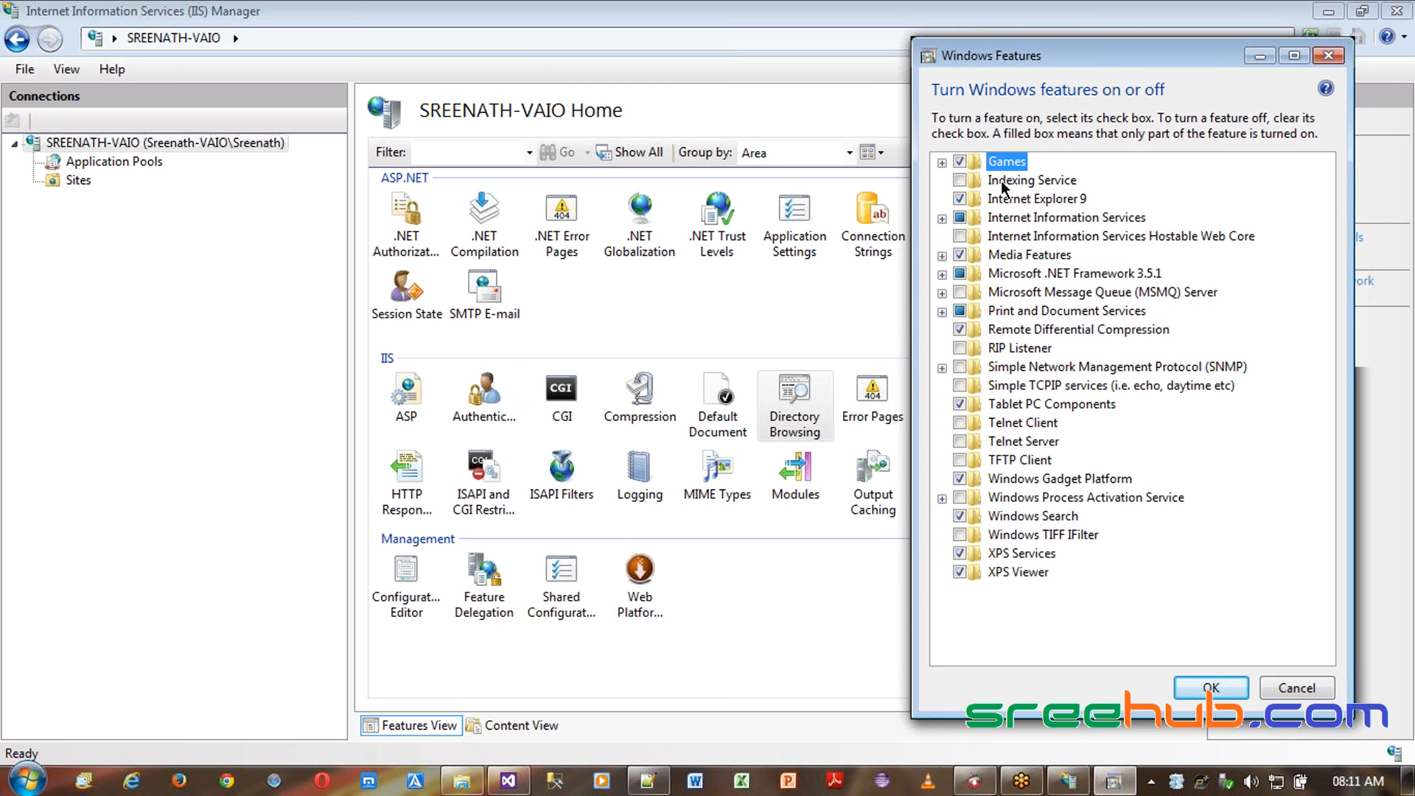
left_click(942, 218)
left_click(962, 255)
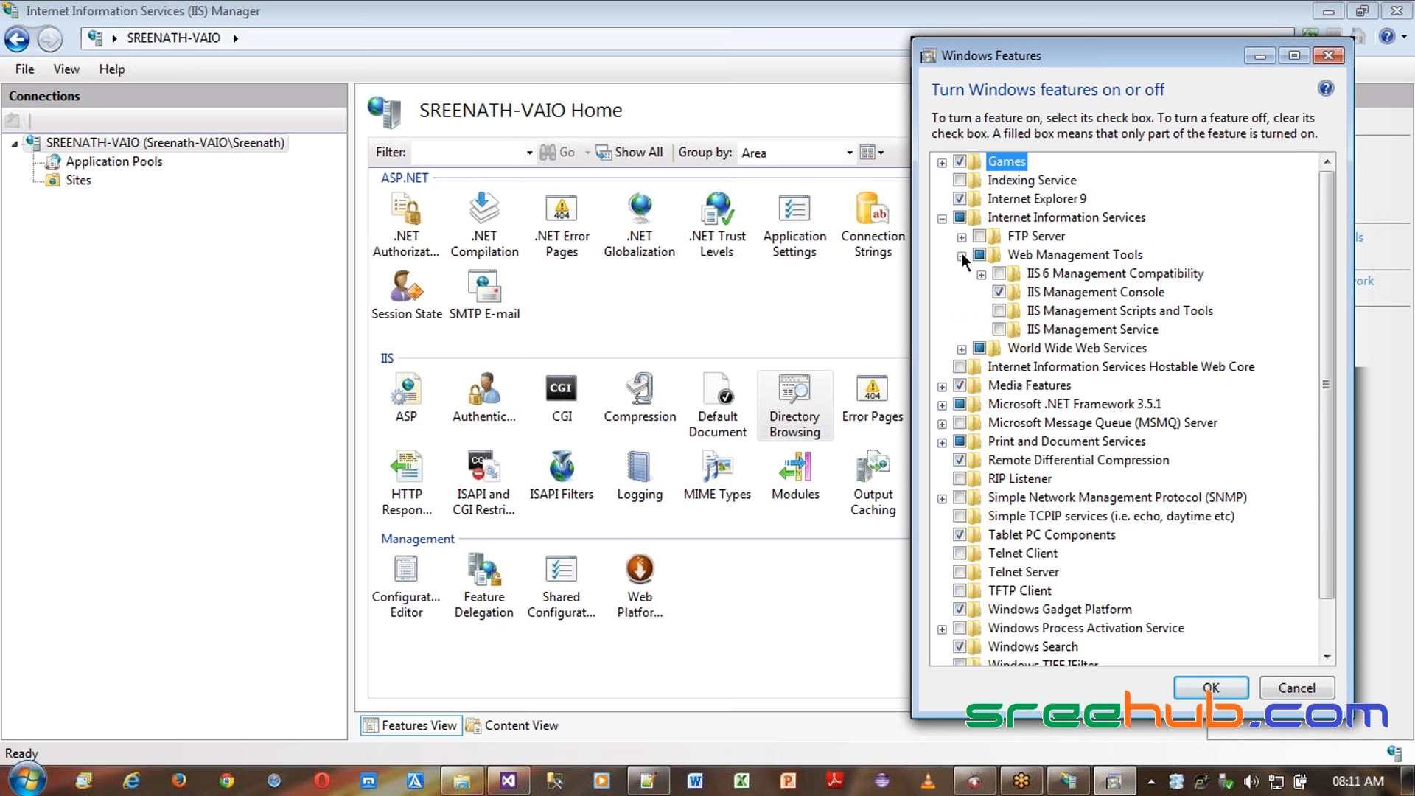
left_click(962, 256)
left_click(961, 274)
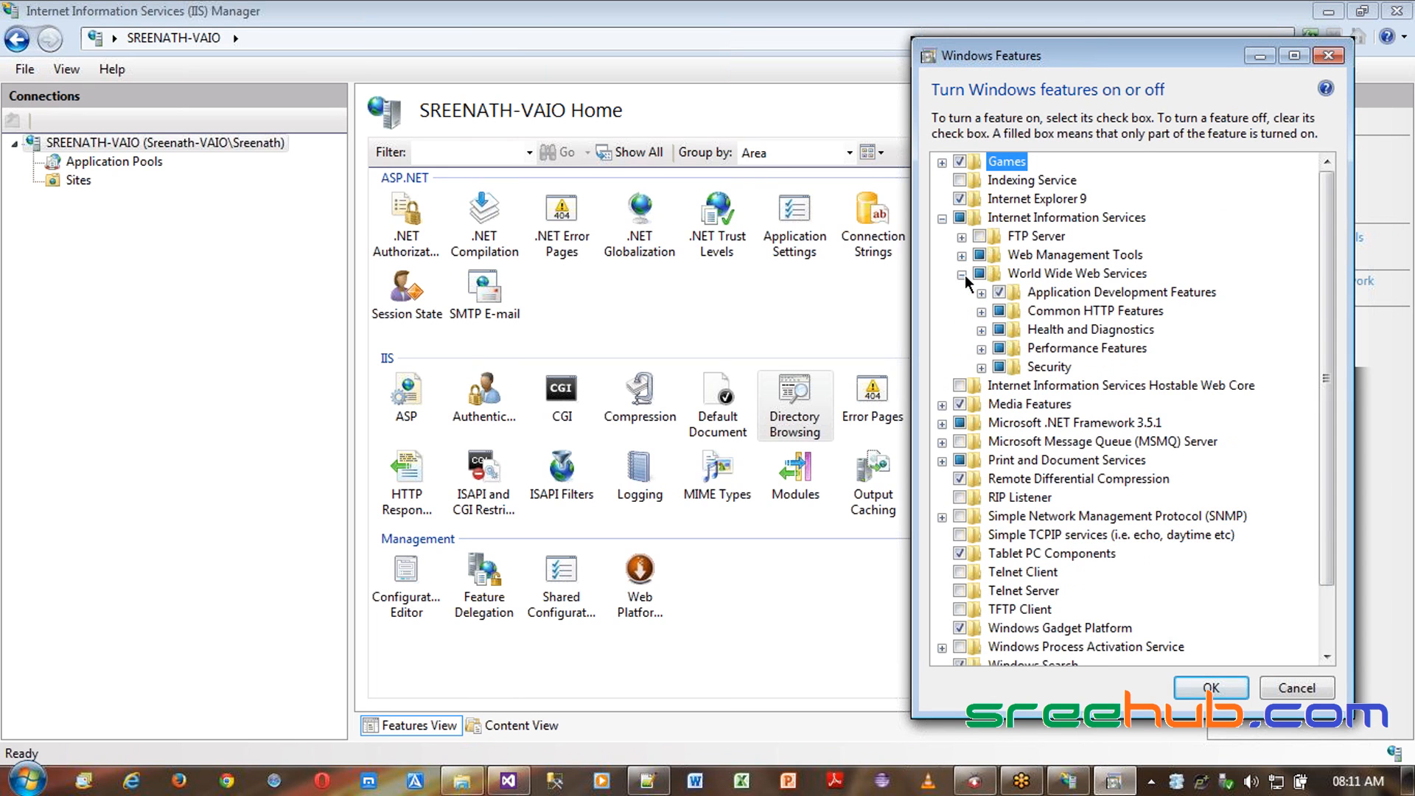
left_click(981, 312)
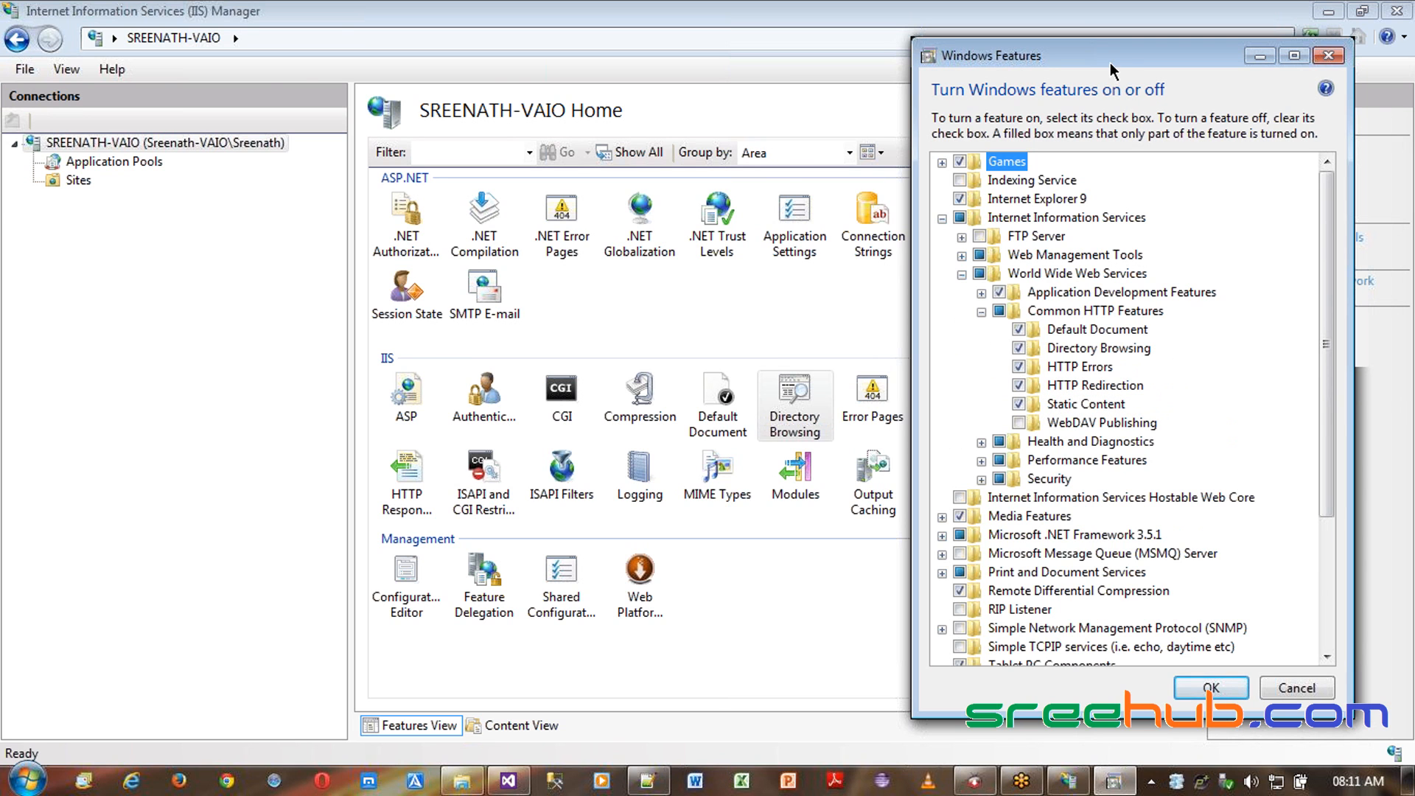
- Reposition the Windows Features dialog and inspect the World Wide Web Services security features
left_click_drag(1113, 71, 366, 58)
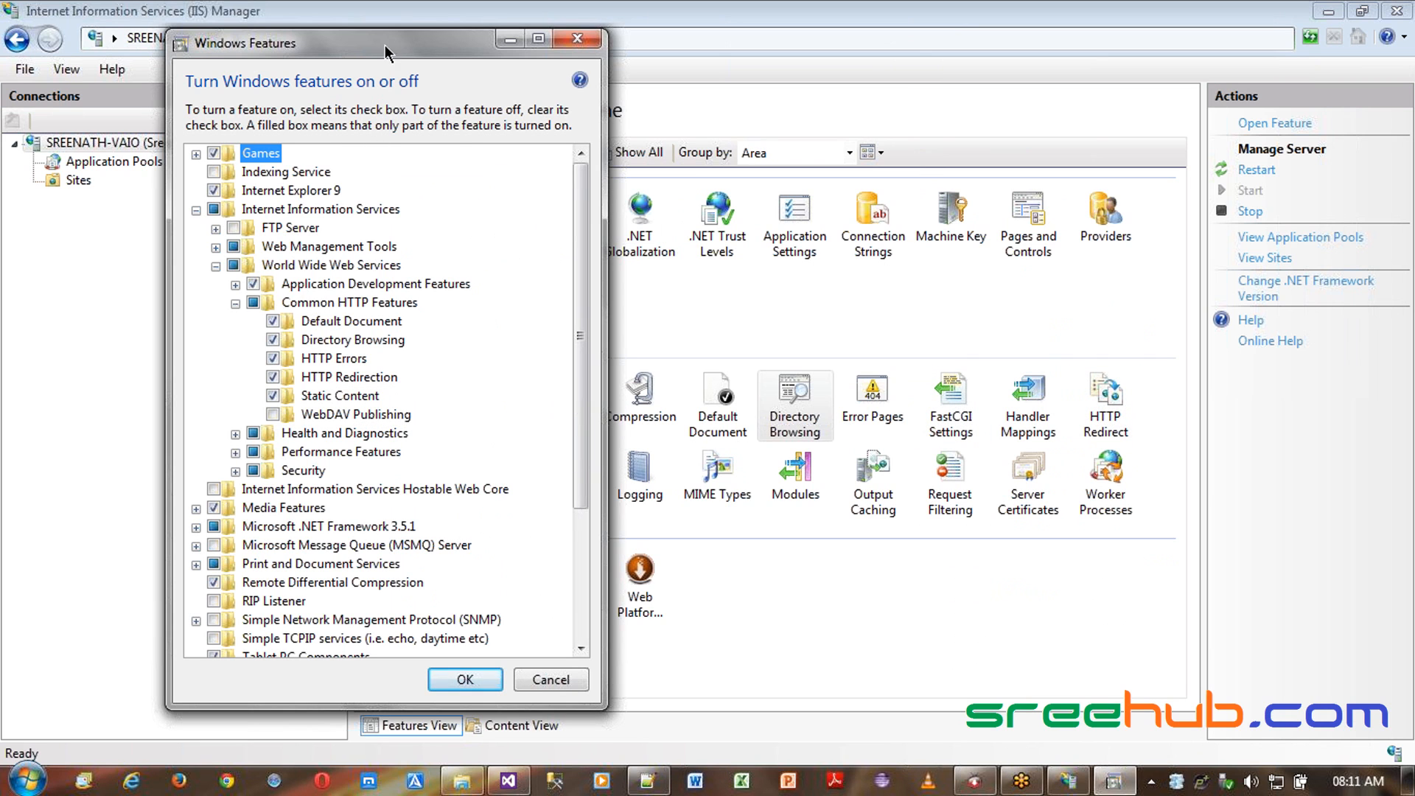
left_click_drag(385, 46, 1273, 494)
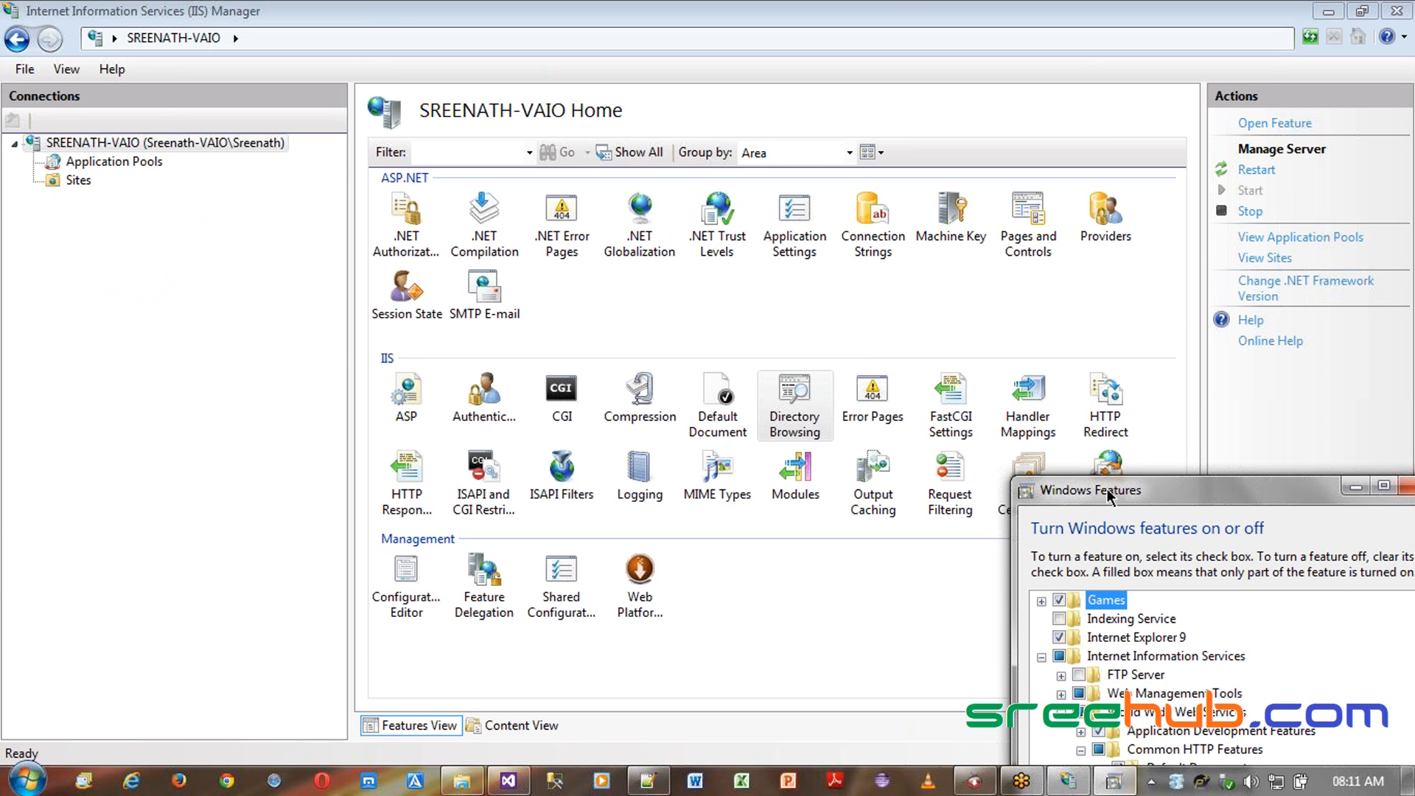
left_click_drag(1097, 490, 967, 135)
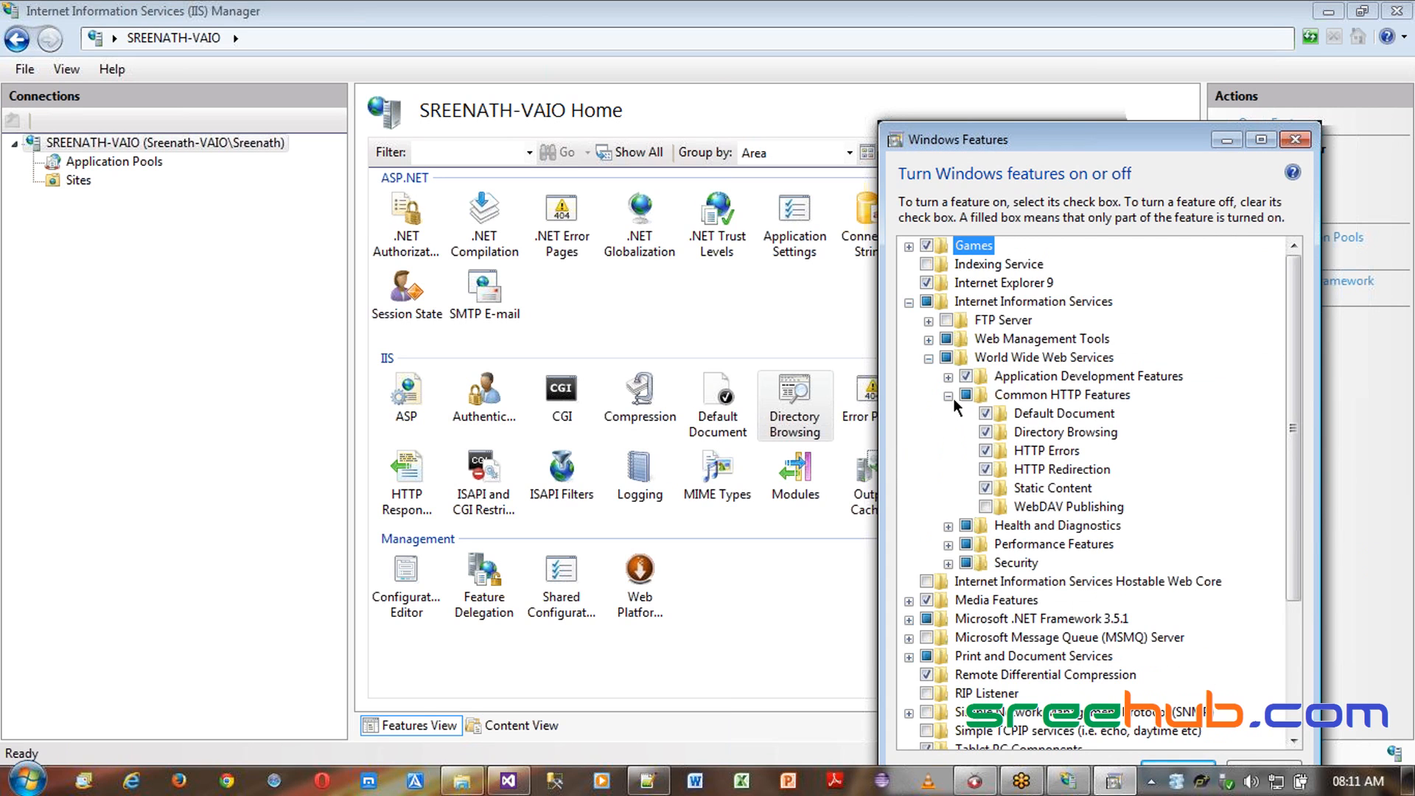
left_click(950, 396)
left_click(950, 451)
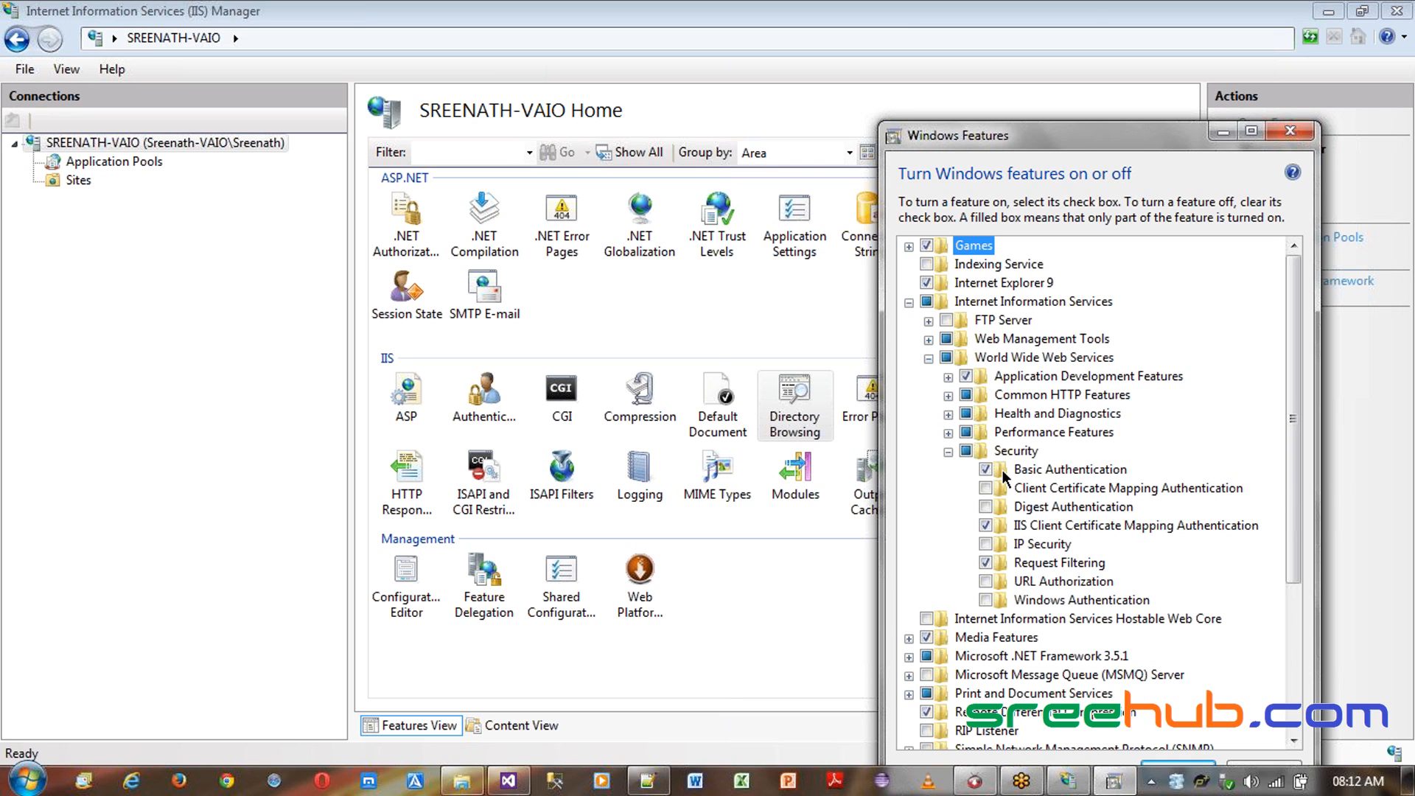
- Close the Windows Features dialog and open the server's Application Pools list
left_click(1291, 132)
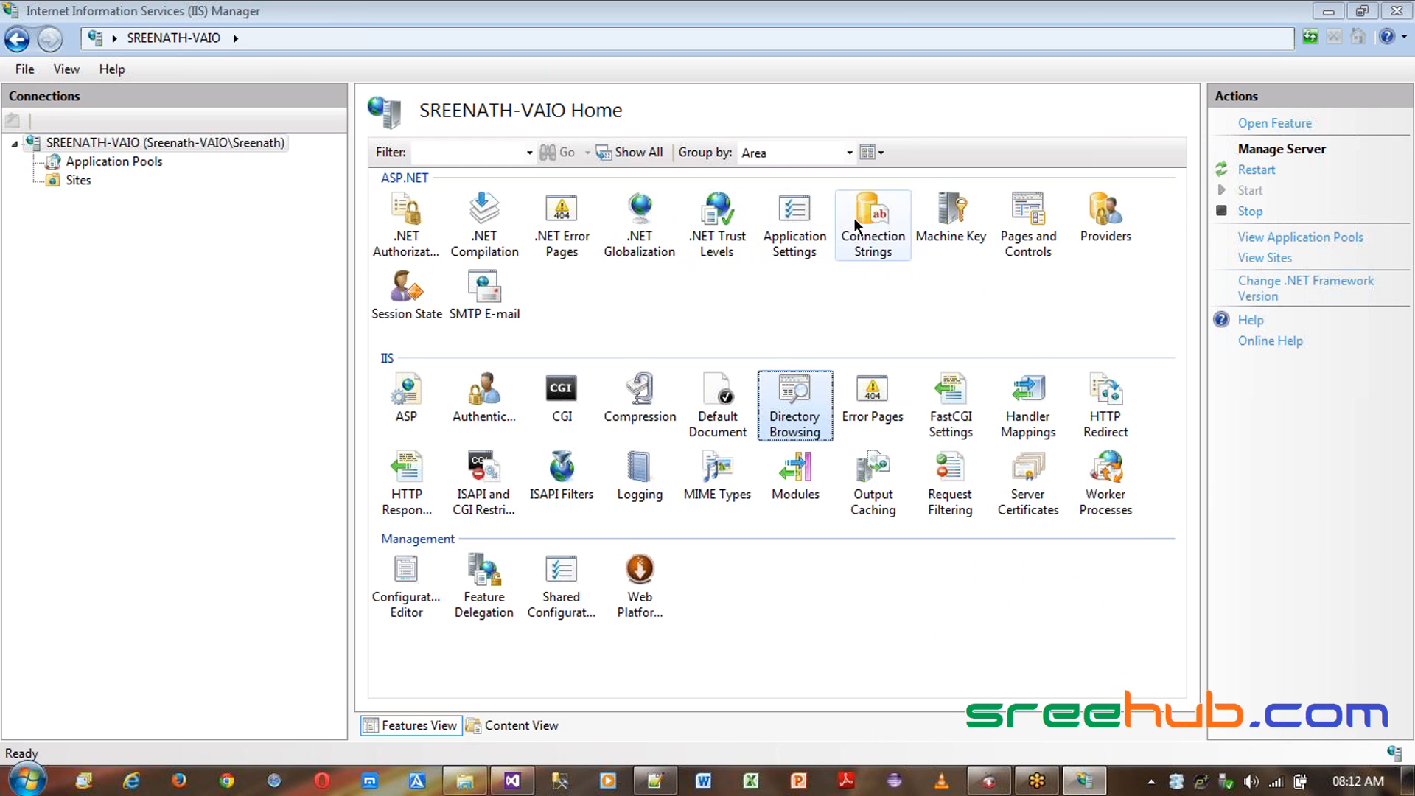
left_click(927, 404)
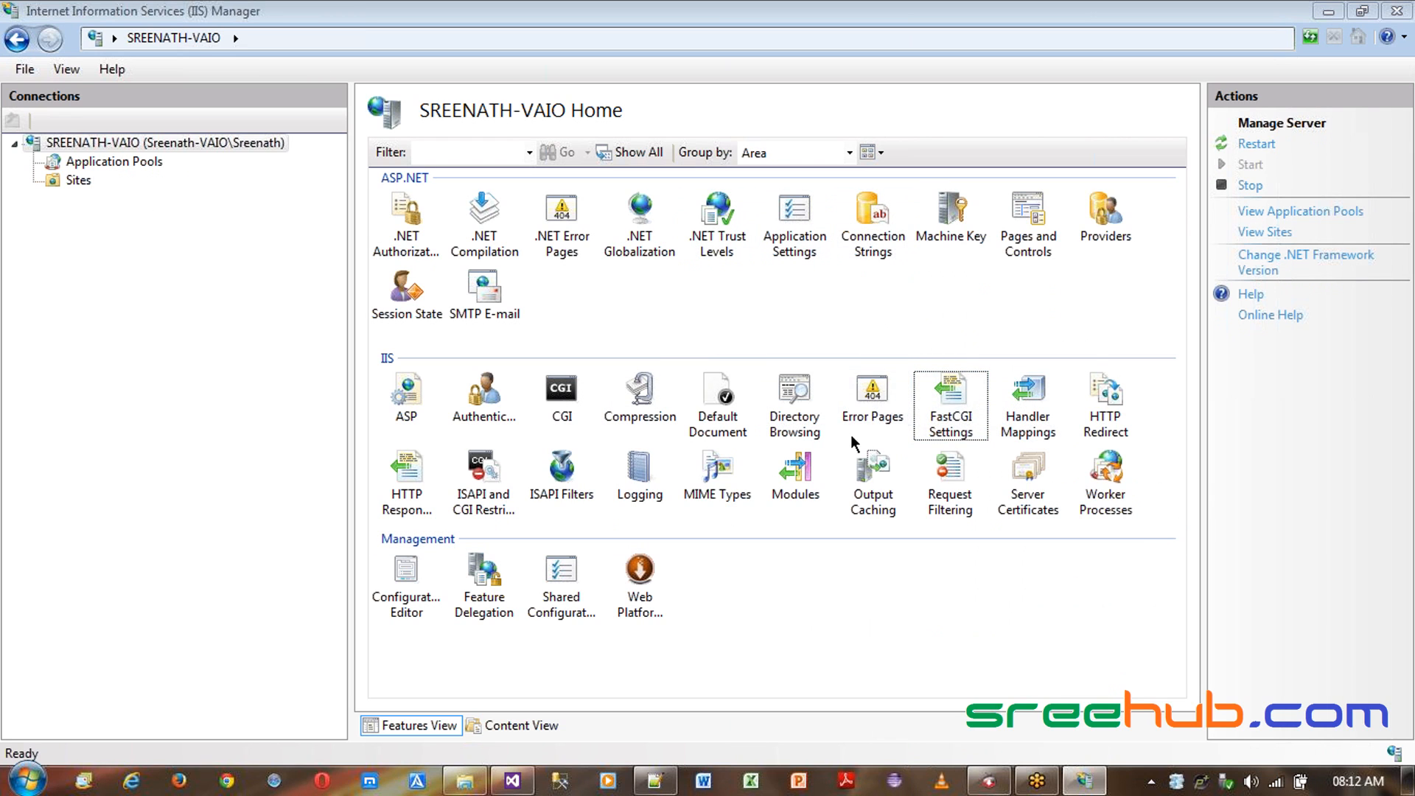
left_click(796, 413)
left_click(110, 162)
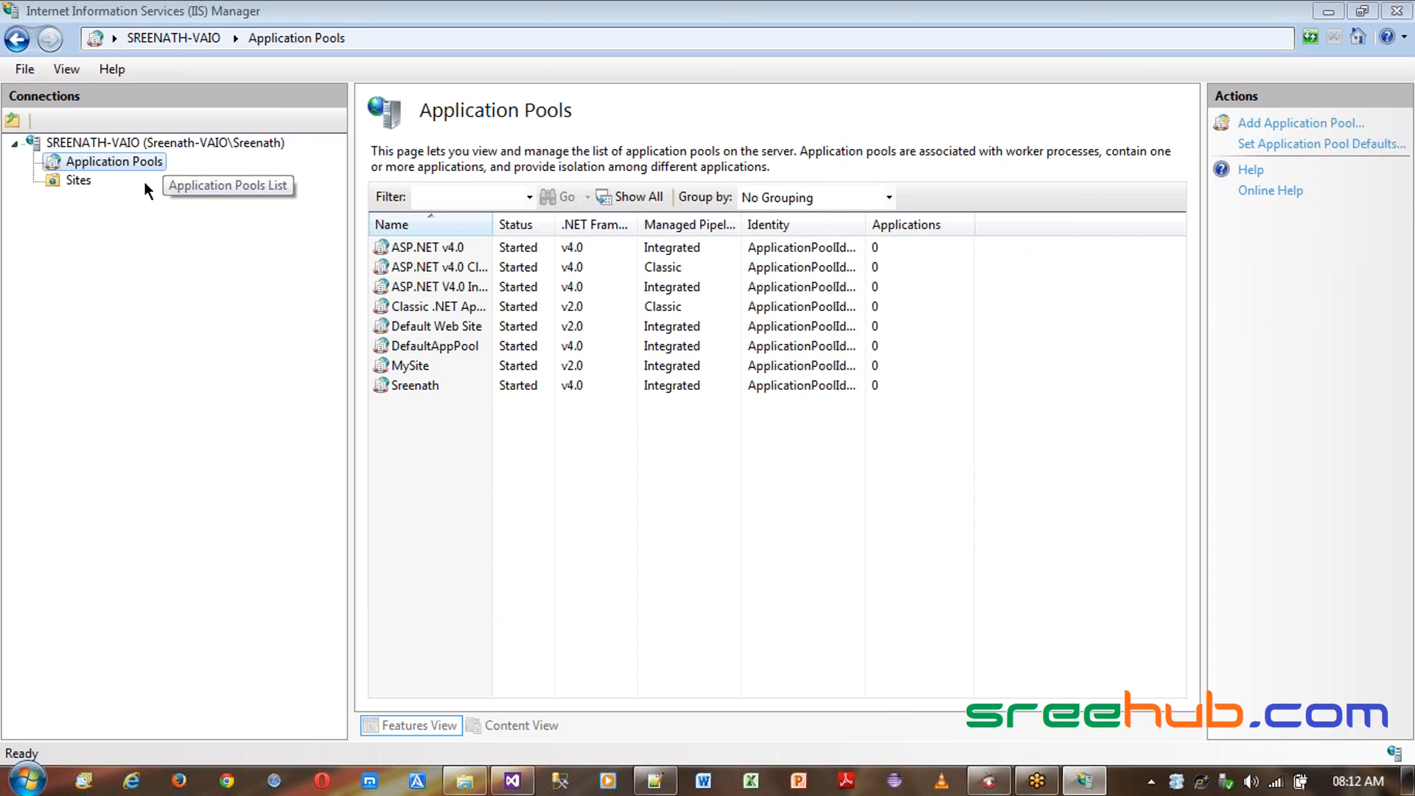
- Switch to Notepad++ to review the publishing steps in the notes, then return to IIS Manager
left_click(655, 780)
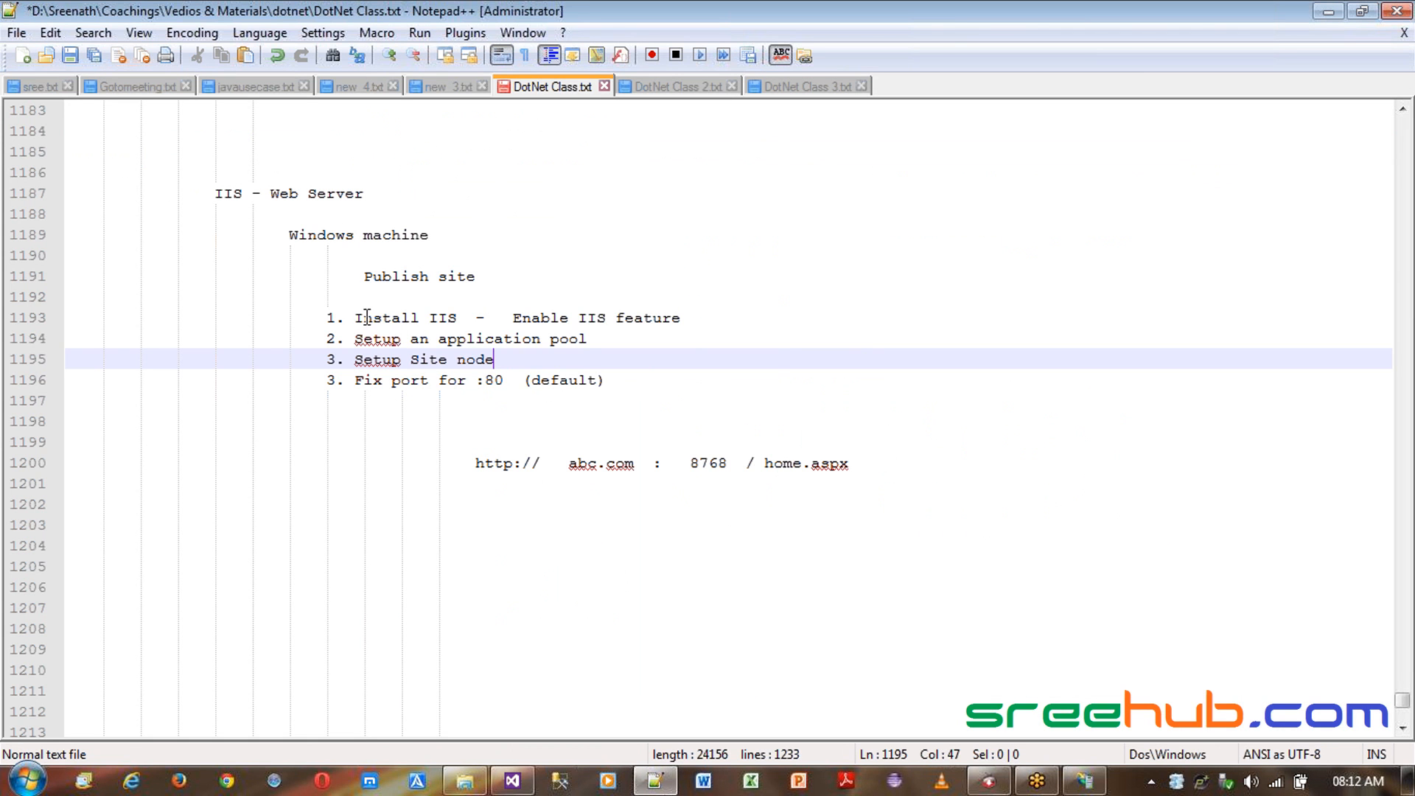
left_click_drag(373, 318, 503, 317)
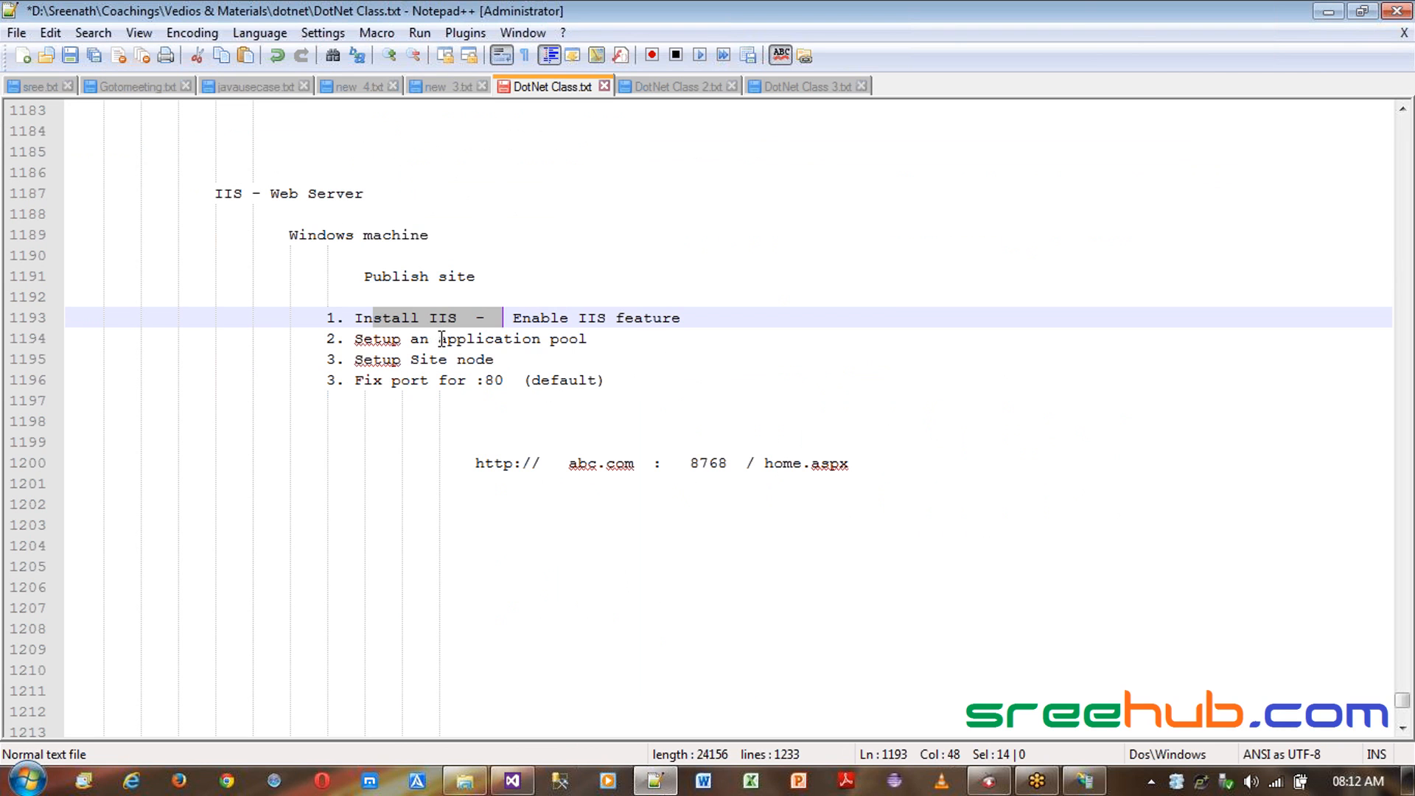
left_click_drag(445, 338, 632, 341)
left_click(1328, 11)
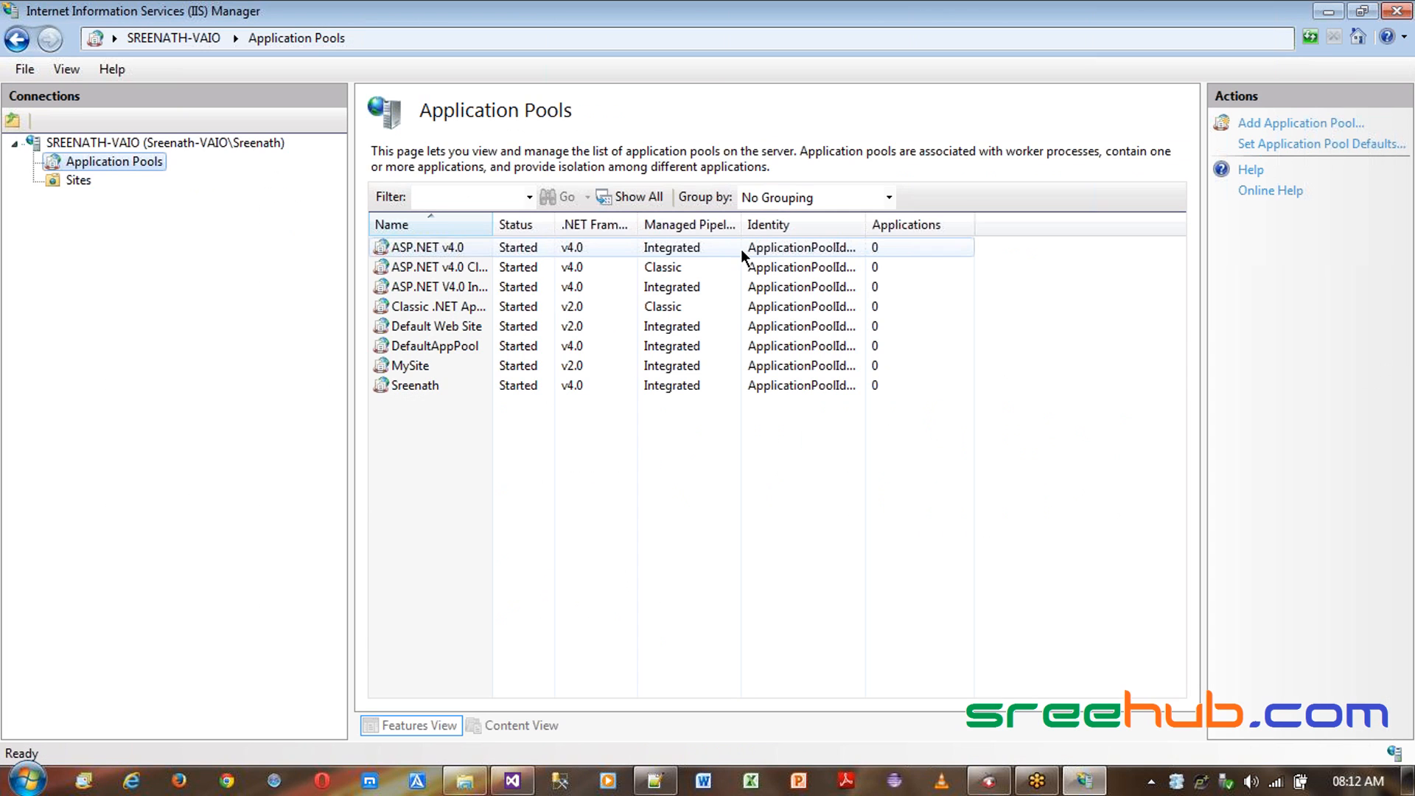
- Examine the existing application pools and their .NET framework versions and pipeline modes
left_click_drag(498, 228, 517, 226)
left_click(130, 161)
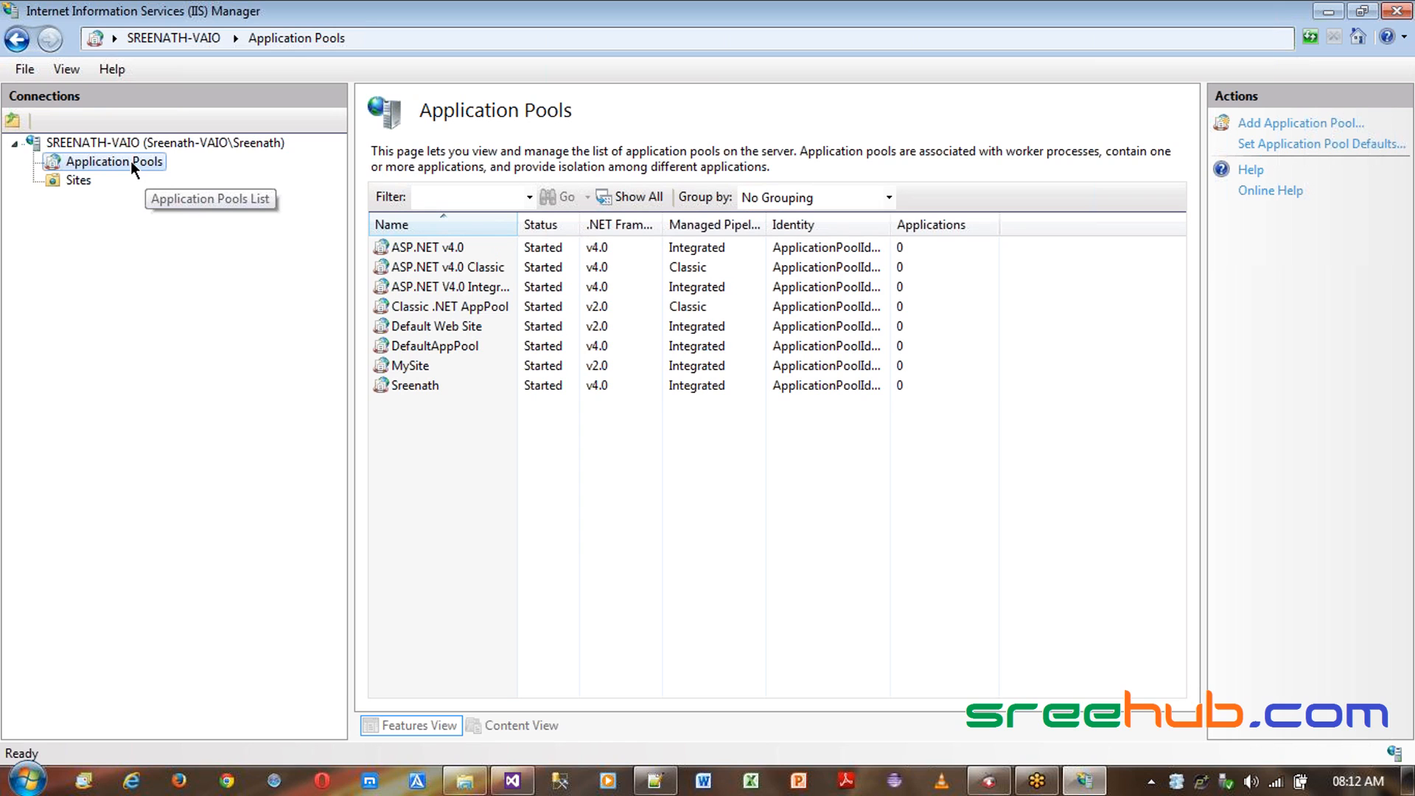
left_click(431, 290)
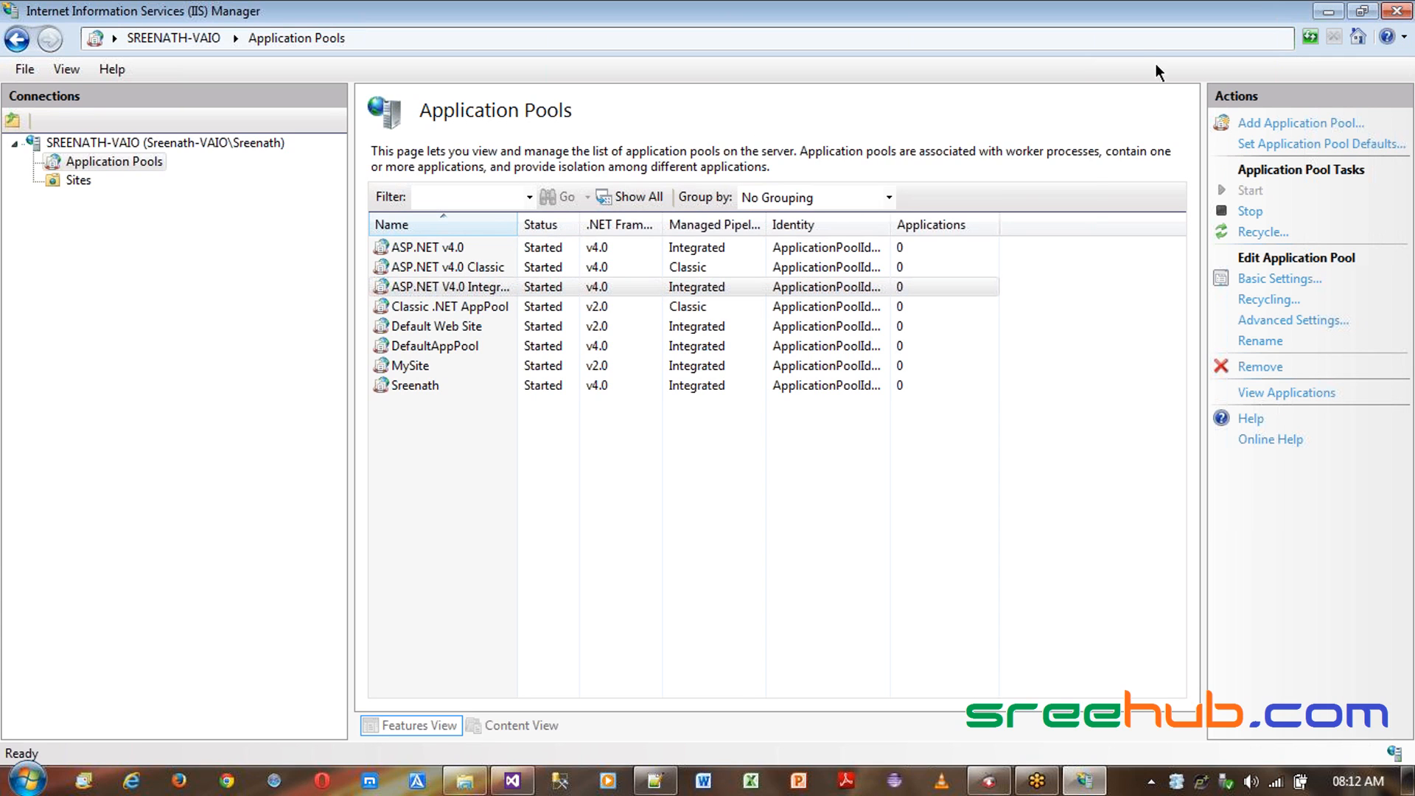
left_click(683, 289)
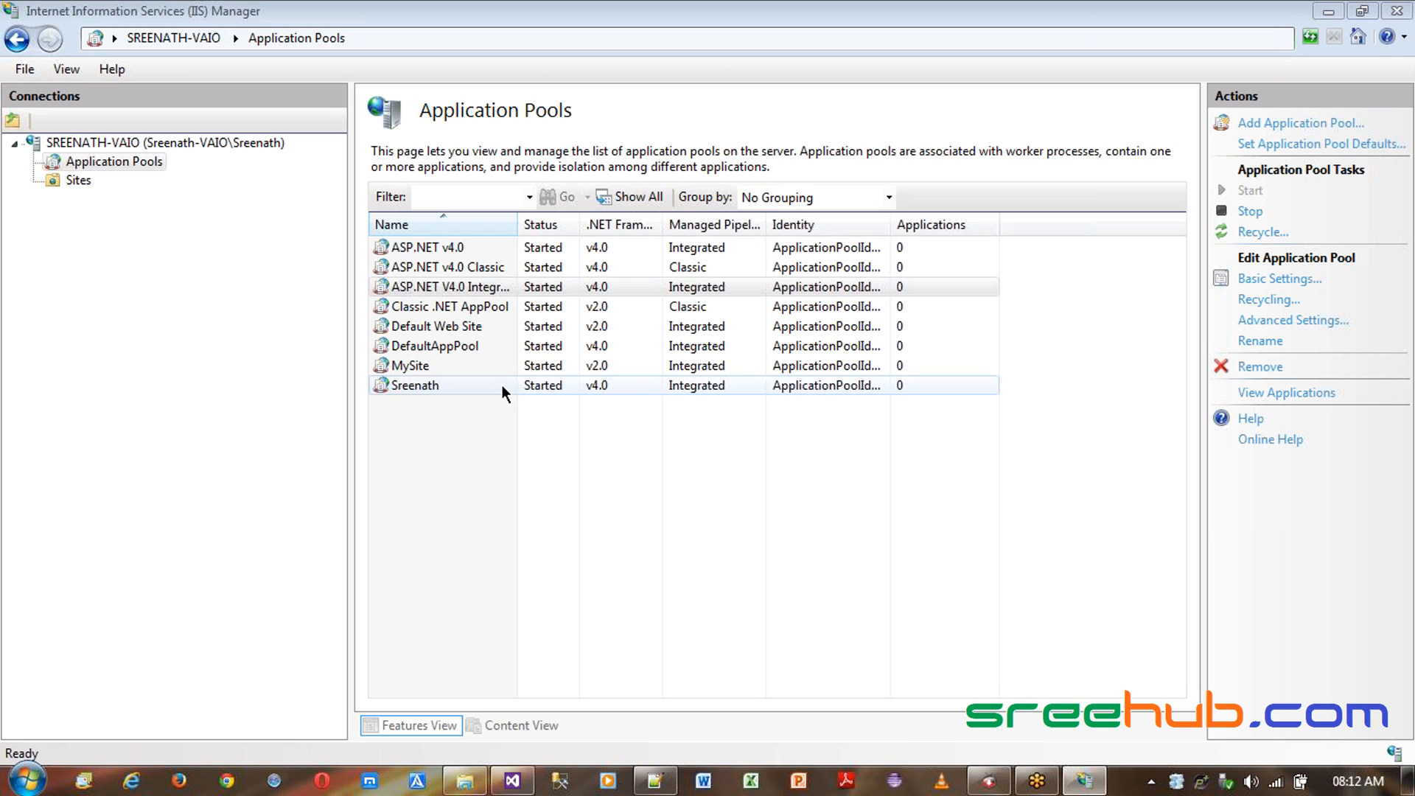
left_click_drag(519, 221, 543, 221)
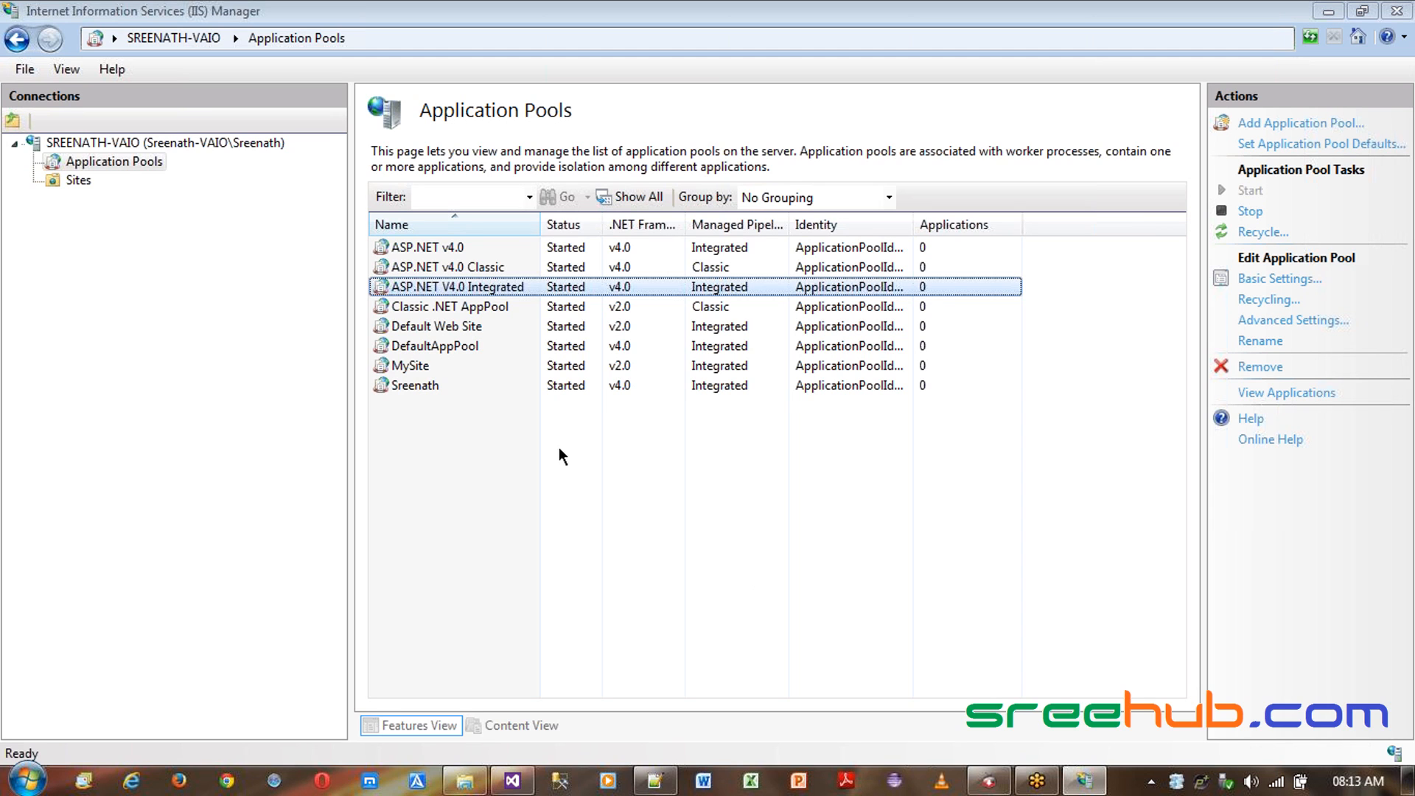
left_click(433, 347)
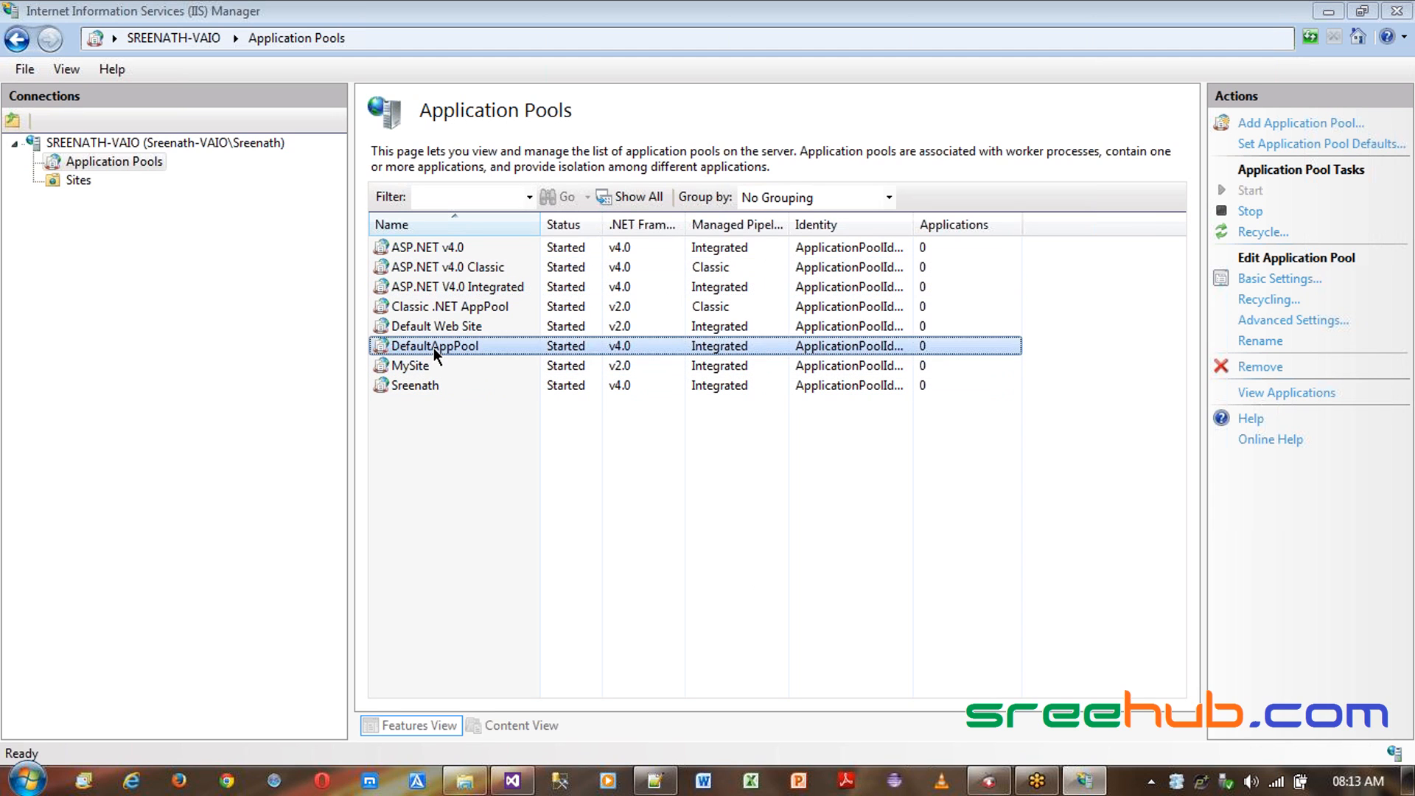
left_click(108, 163)
right_click(109, 165)
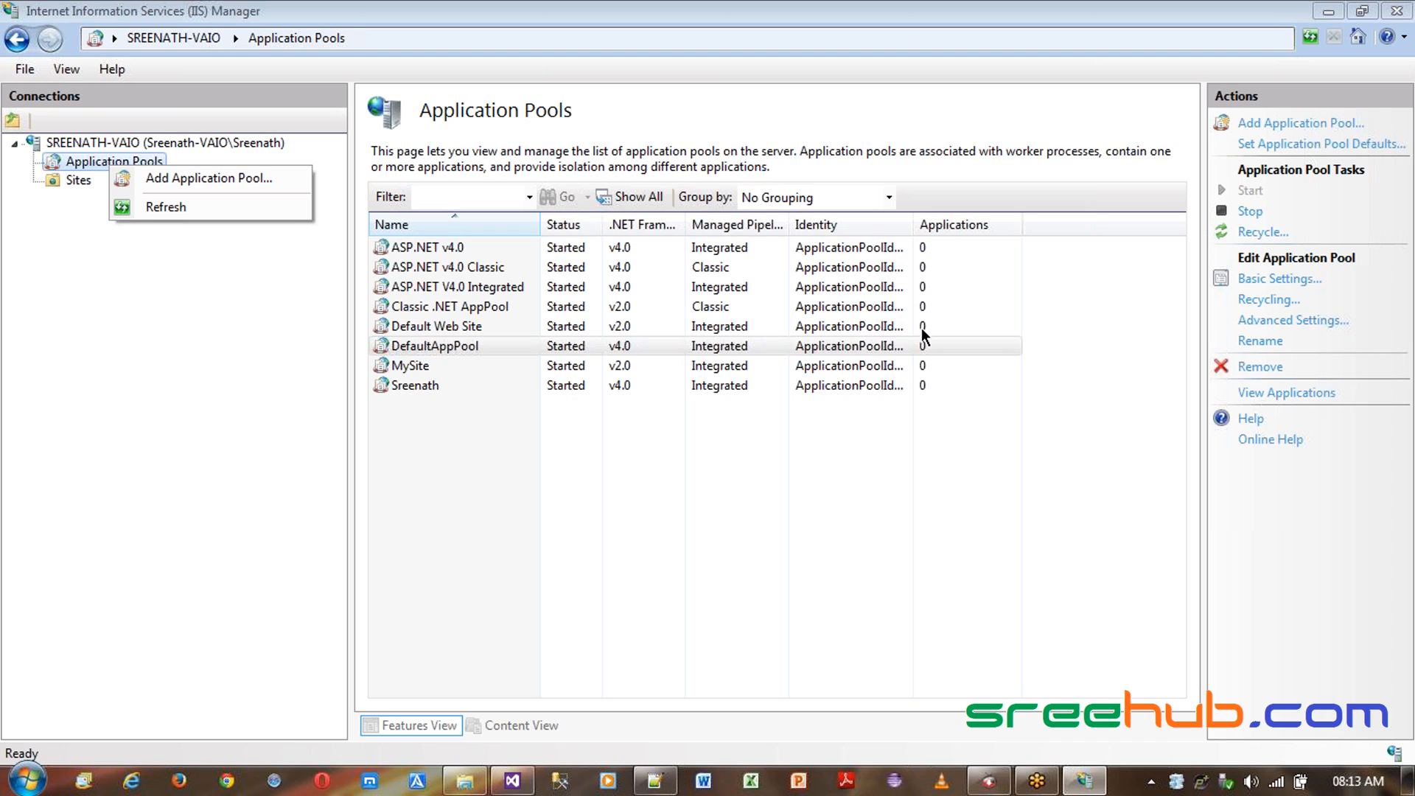
left_click(439, 289)
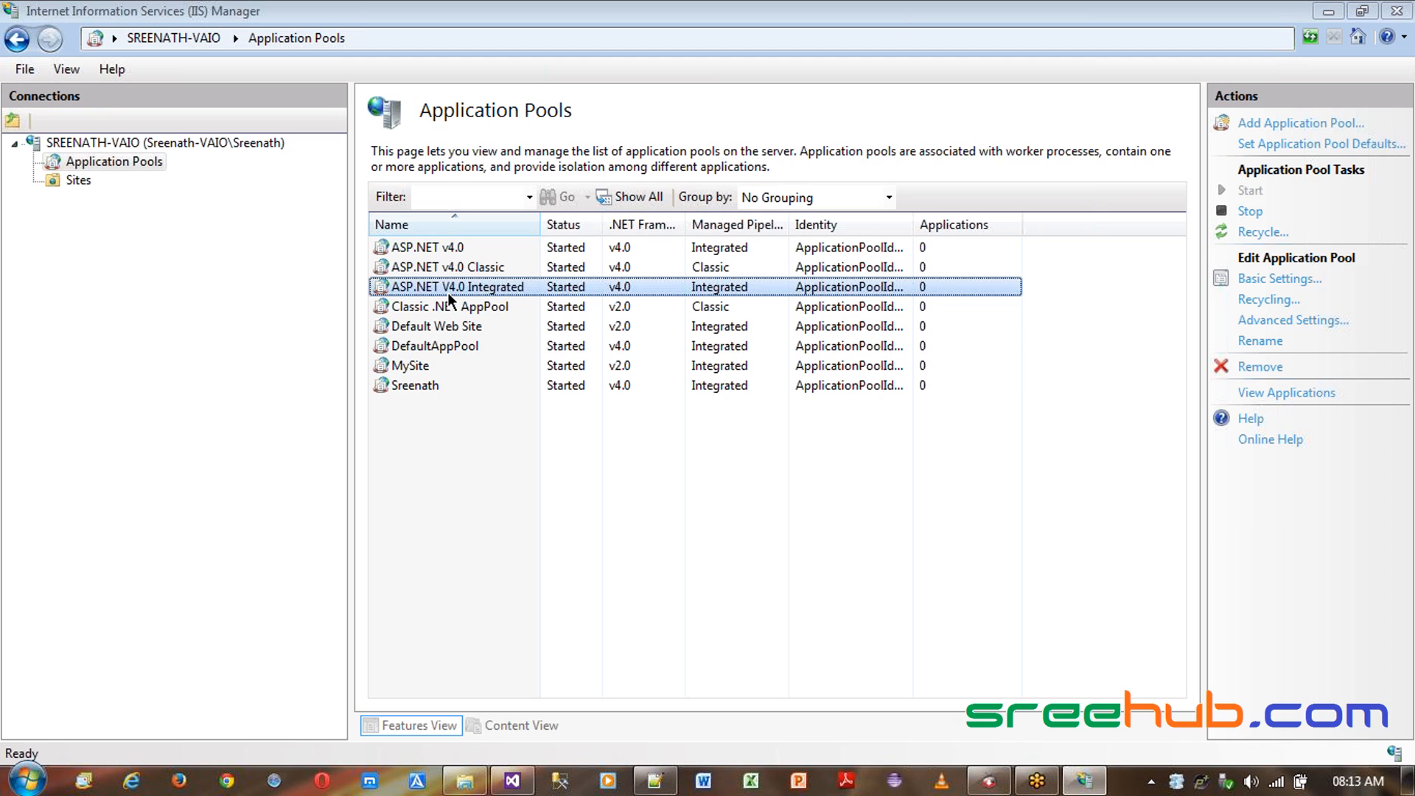
left_click(472, 323)
left_click(457, 344)
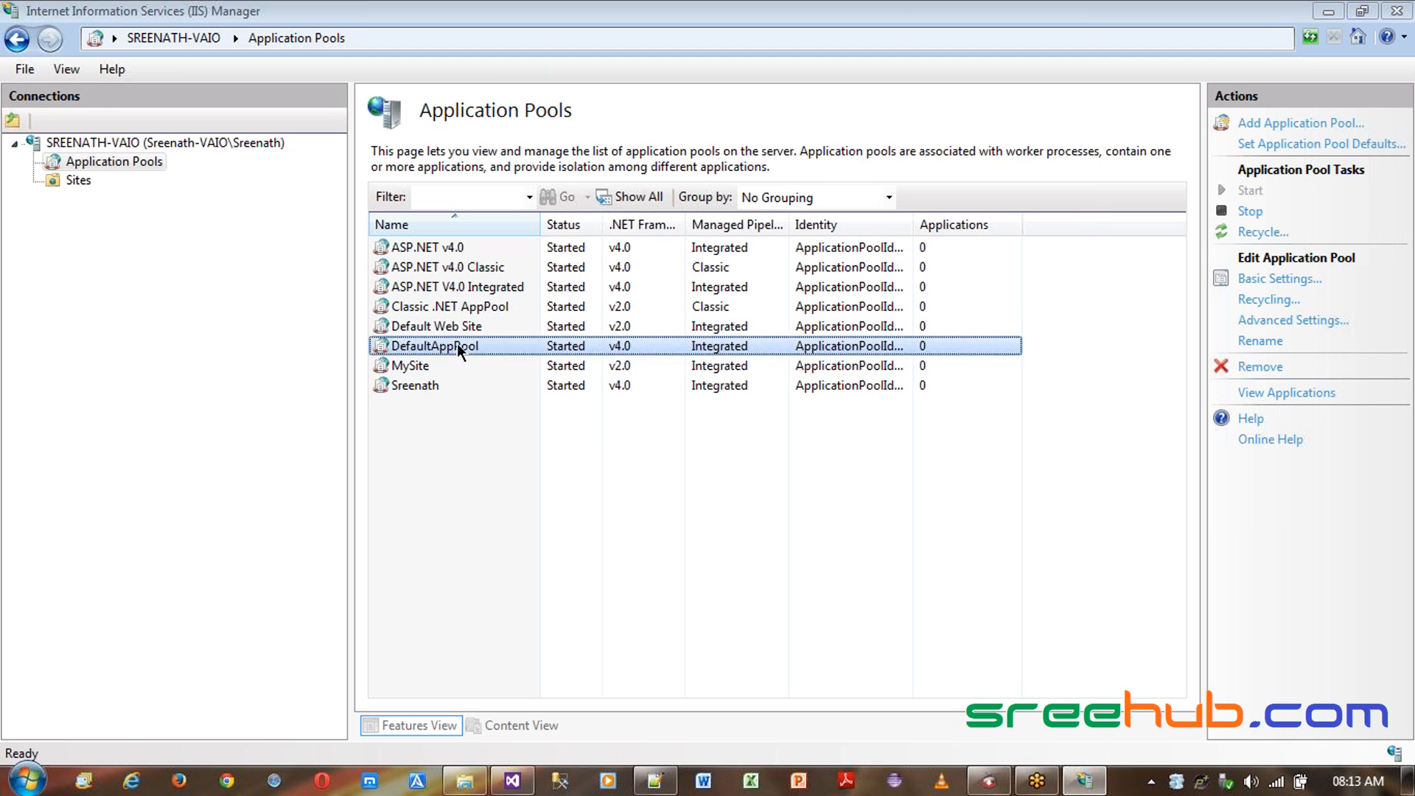
left_click(432, 372)
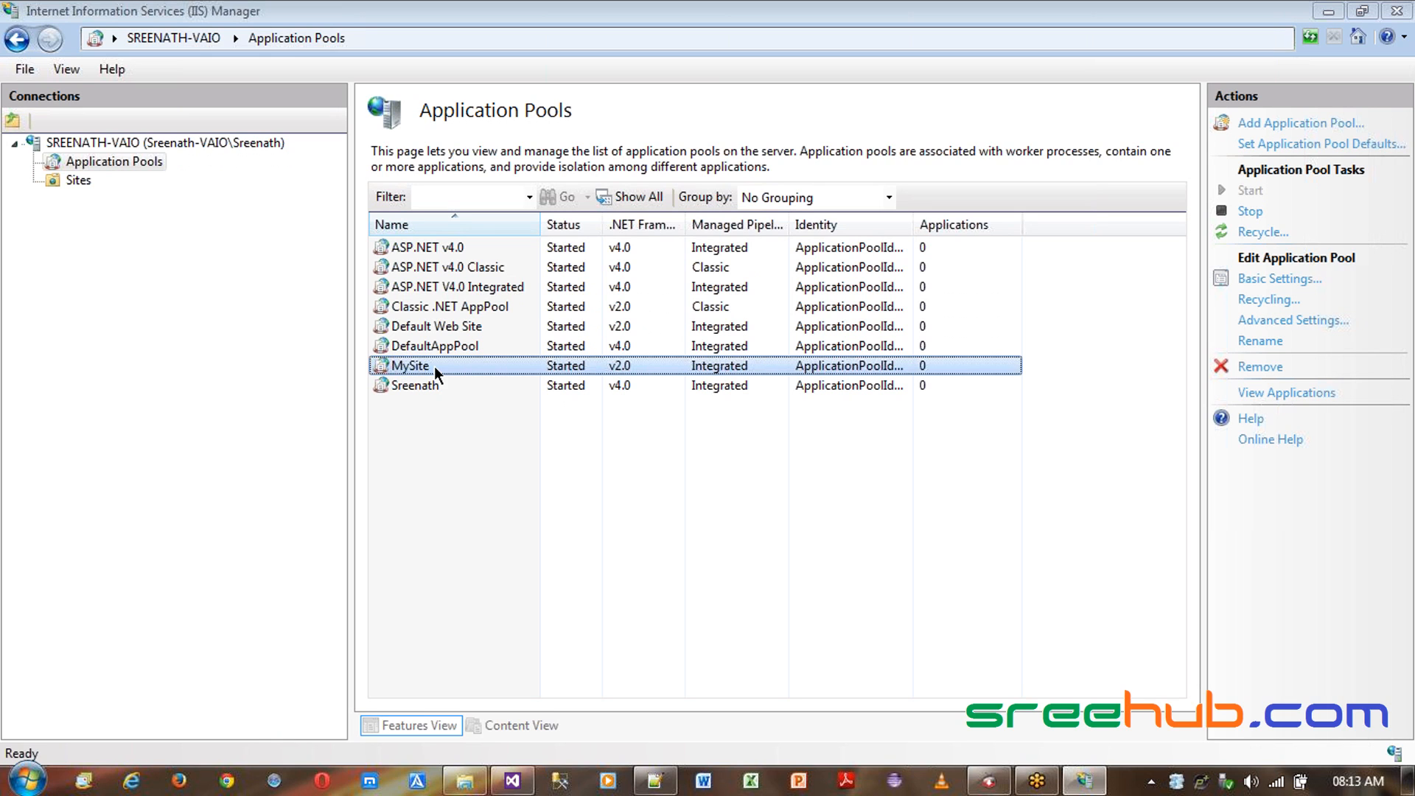
- Remove the existing MySite application pool
right_click(458, 365)
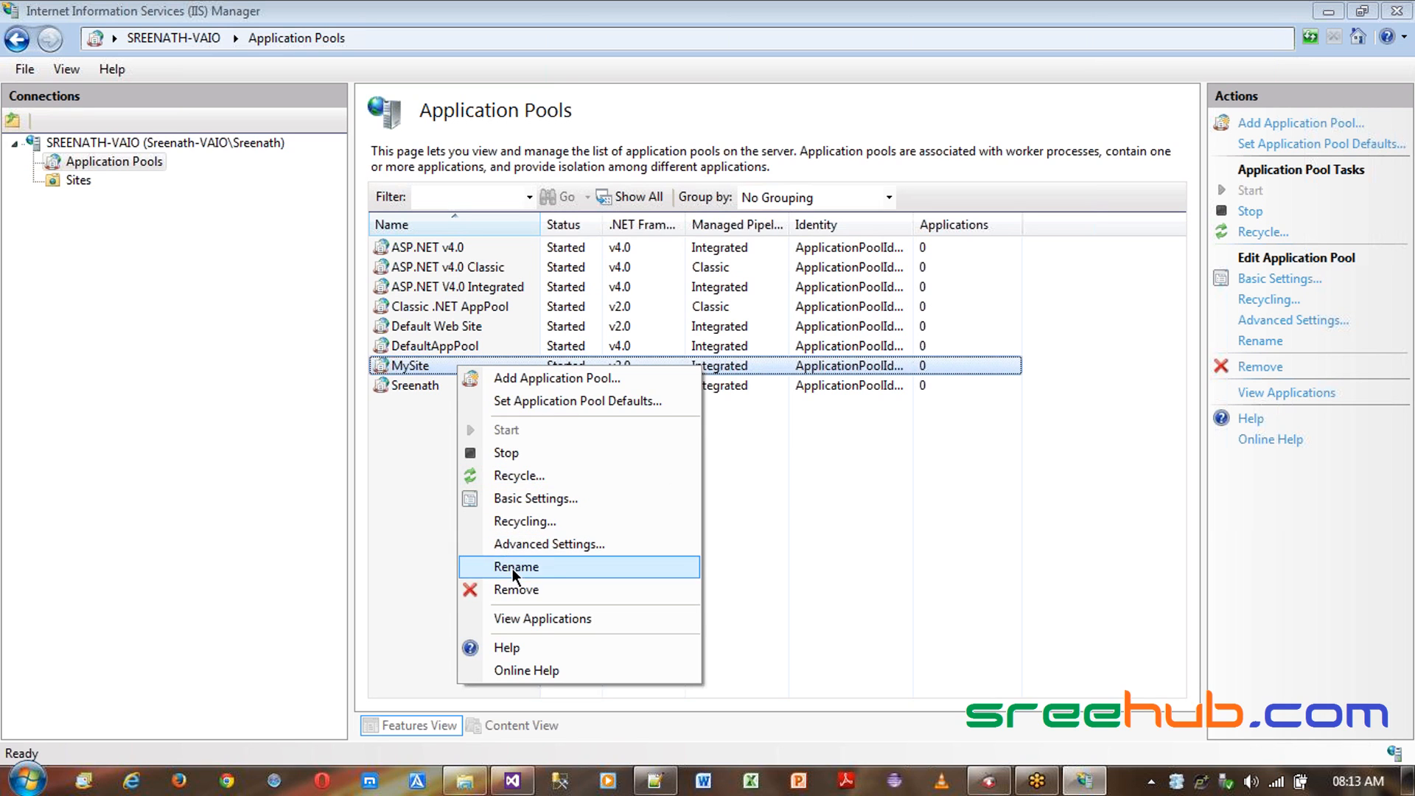
left_click(516, 586)
left_click(706, 471)
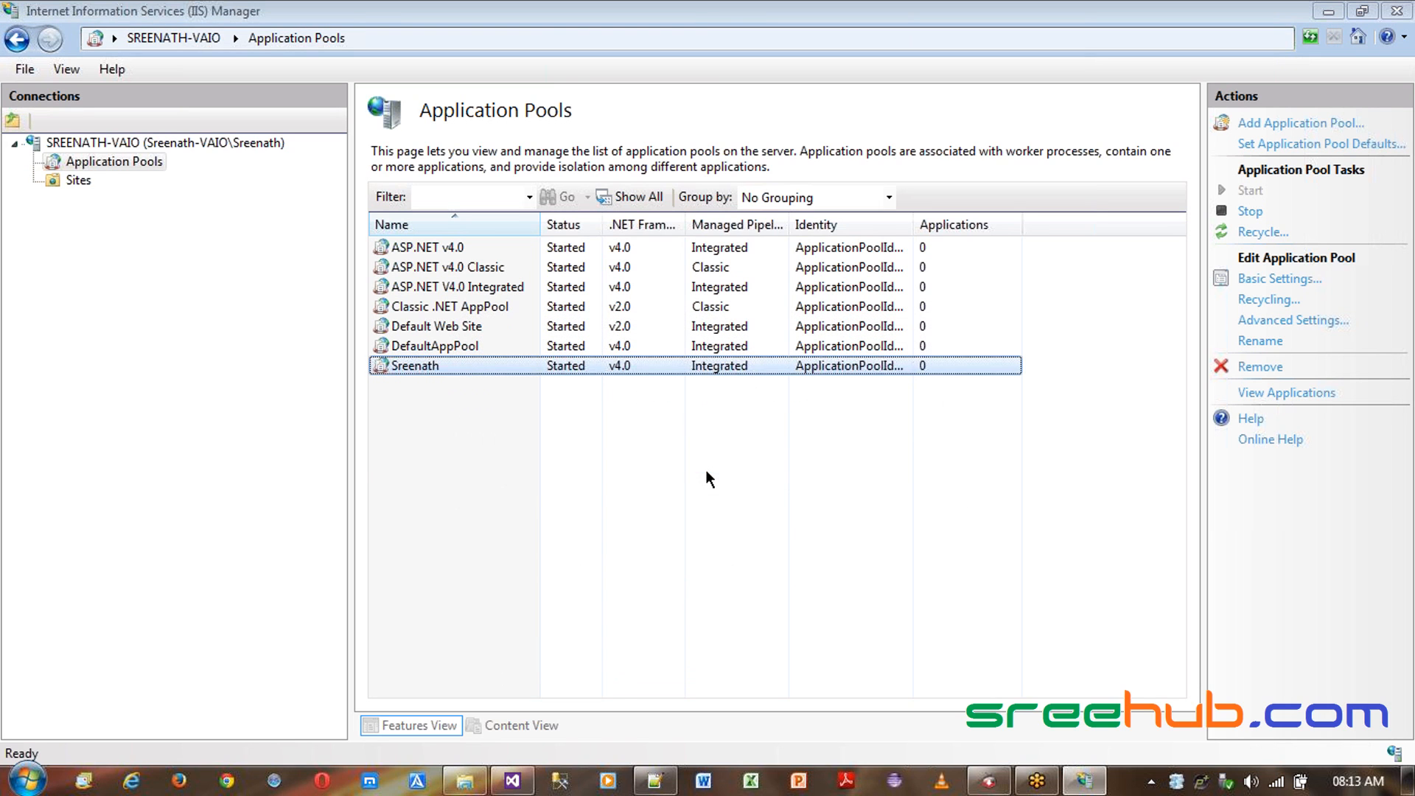
- Add an application pool named MySite using .NET Framework v4.0.30319 with Integrated pipeline mode
left_click(449, 347)
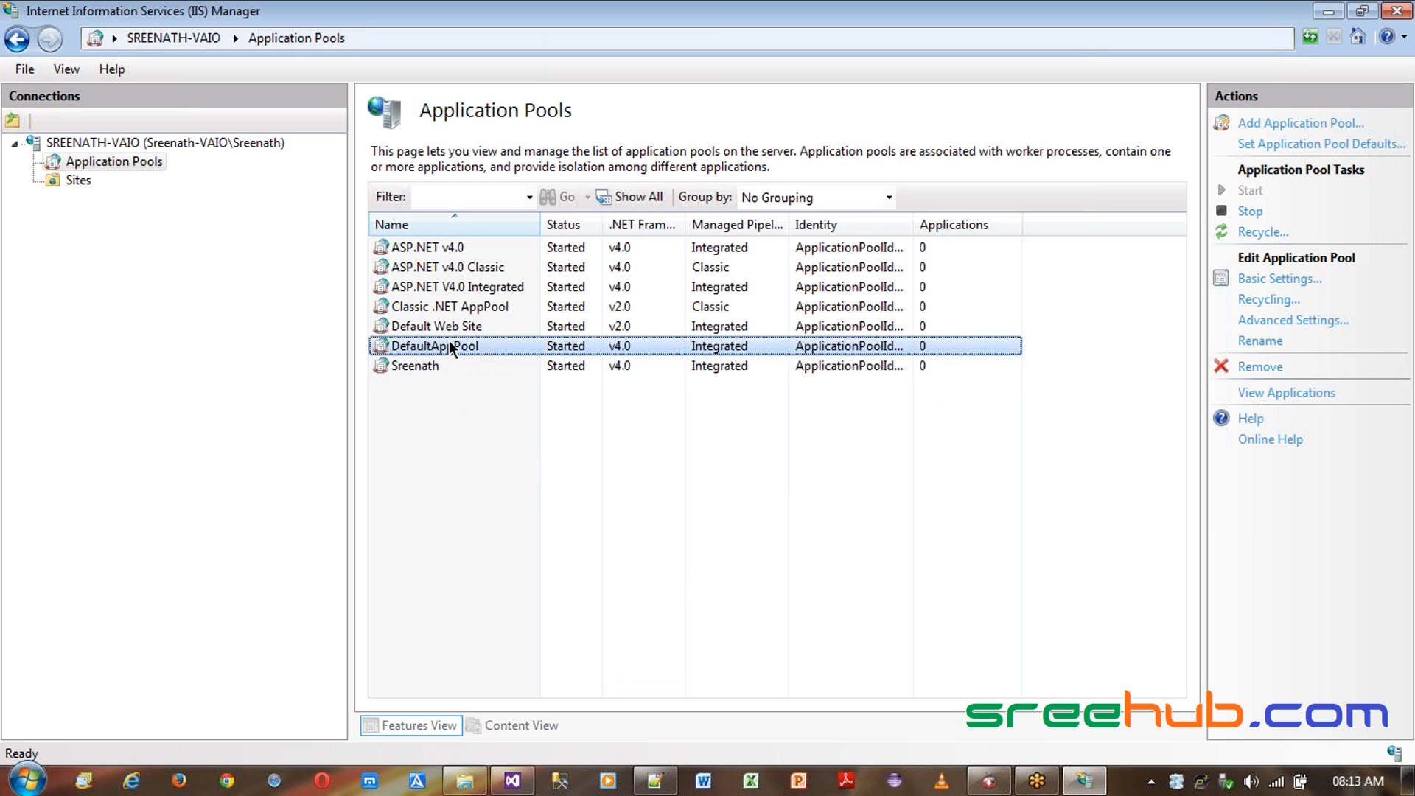
left_click(449, 329)
left_click(454, 286)
left_click(460, 326)
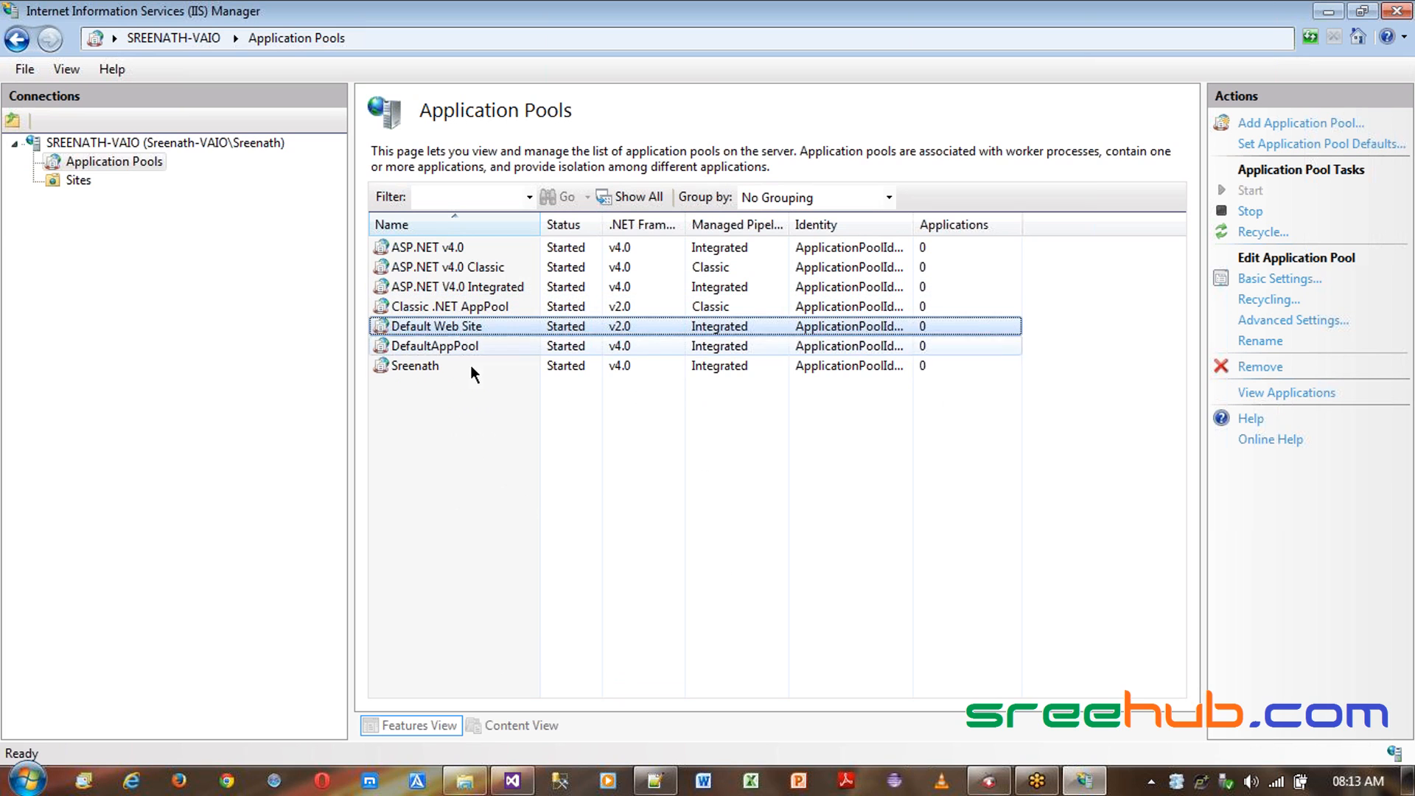
right_click(143, 161)
left_click(228, 174)
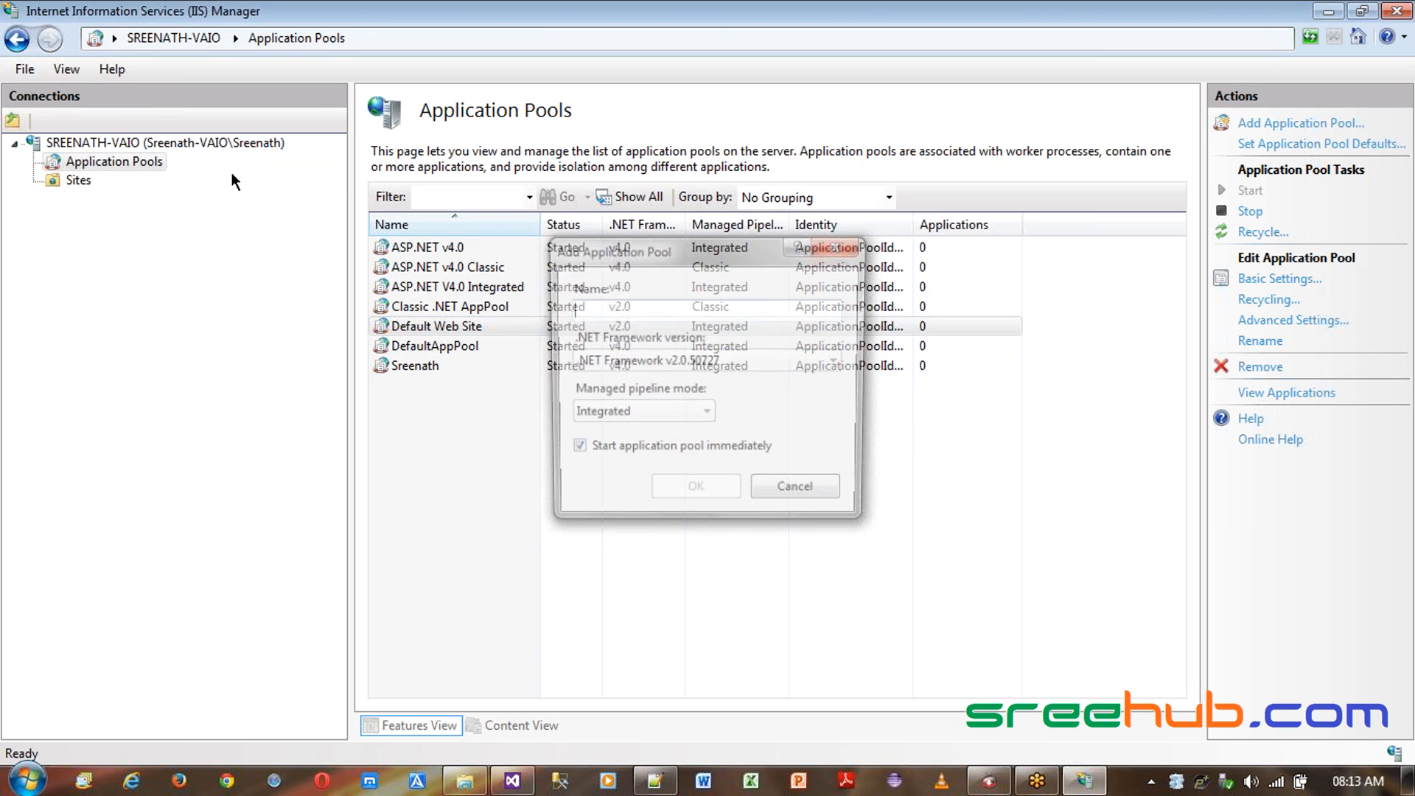
type("My")
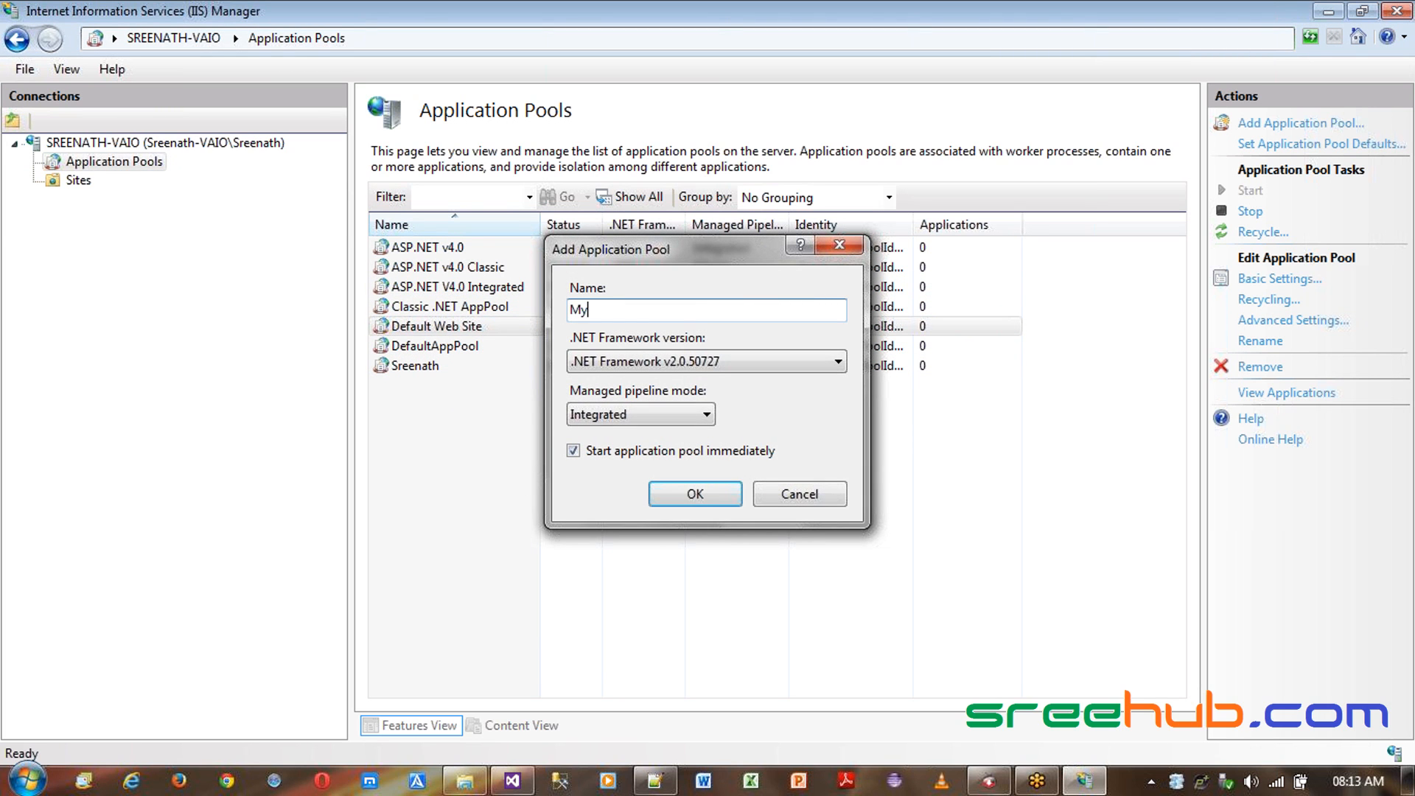
type("SIite")
left_click(666, 361)
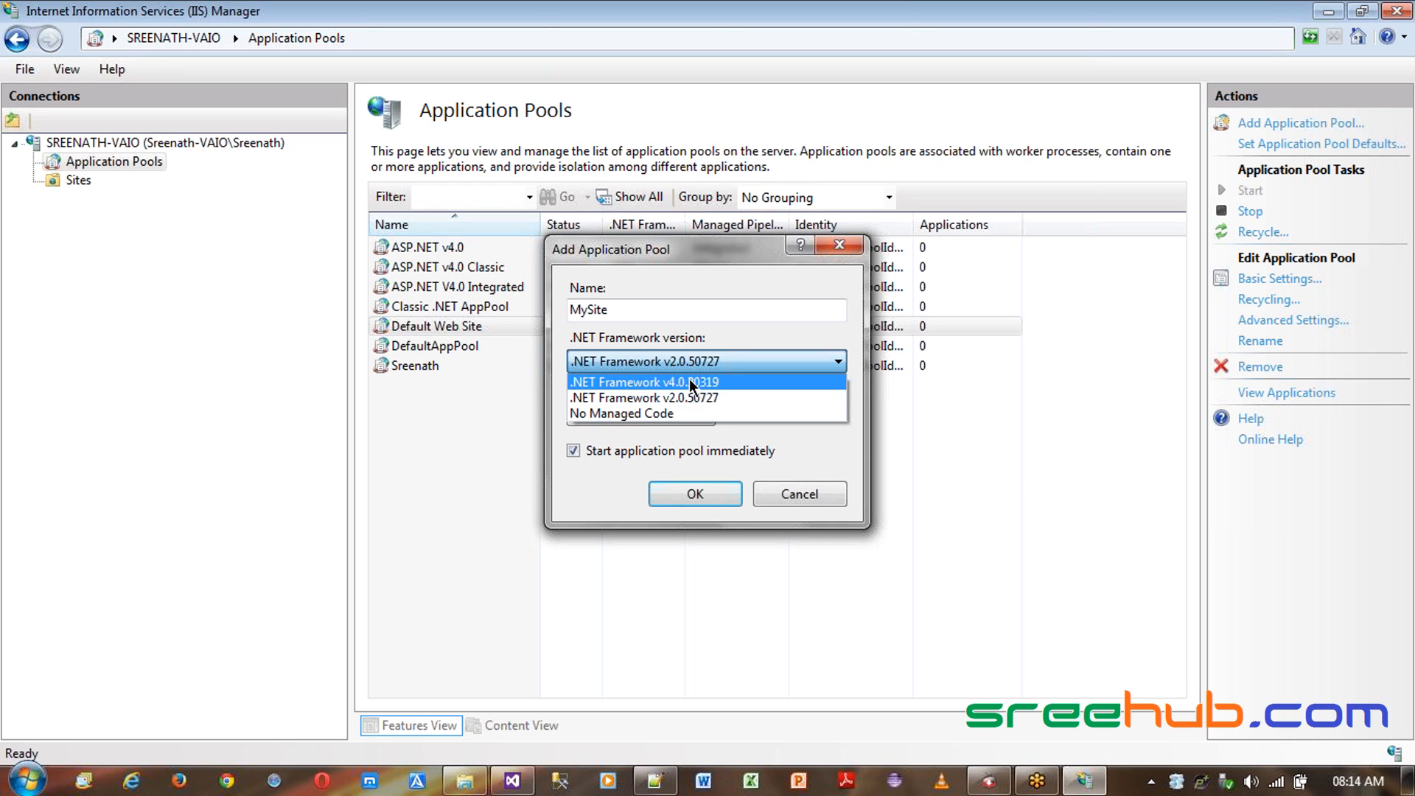
left_click(691, 383)
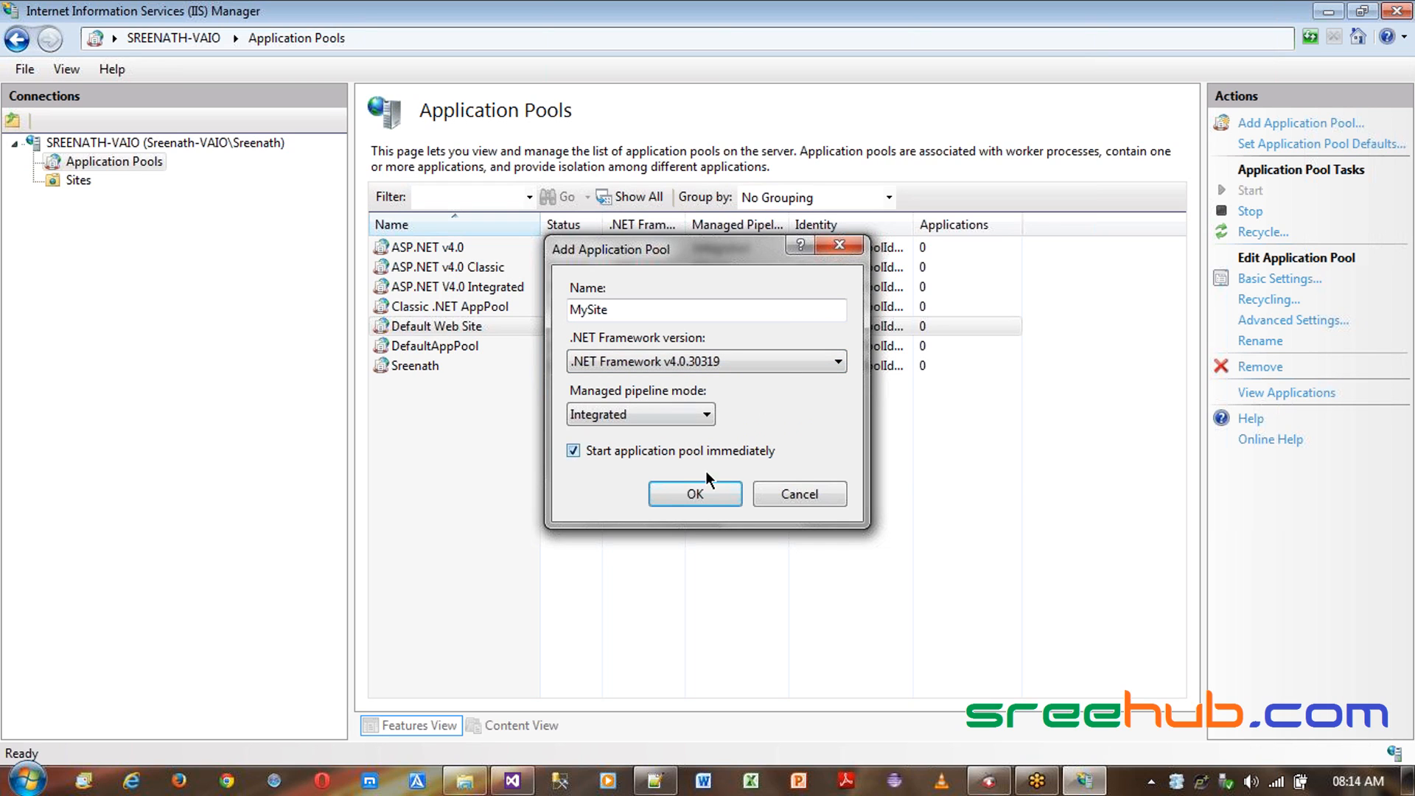
left_click(706, 490)
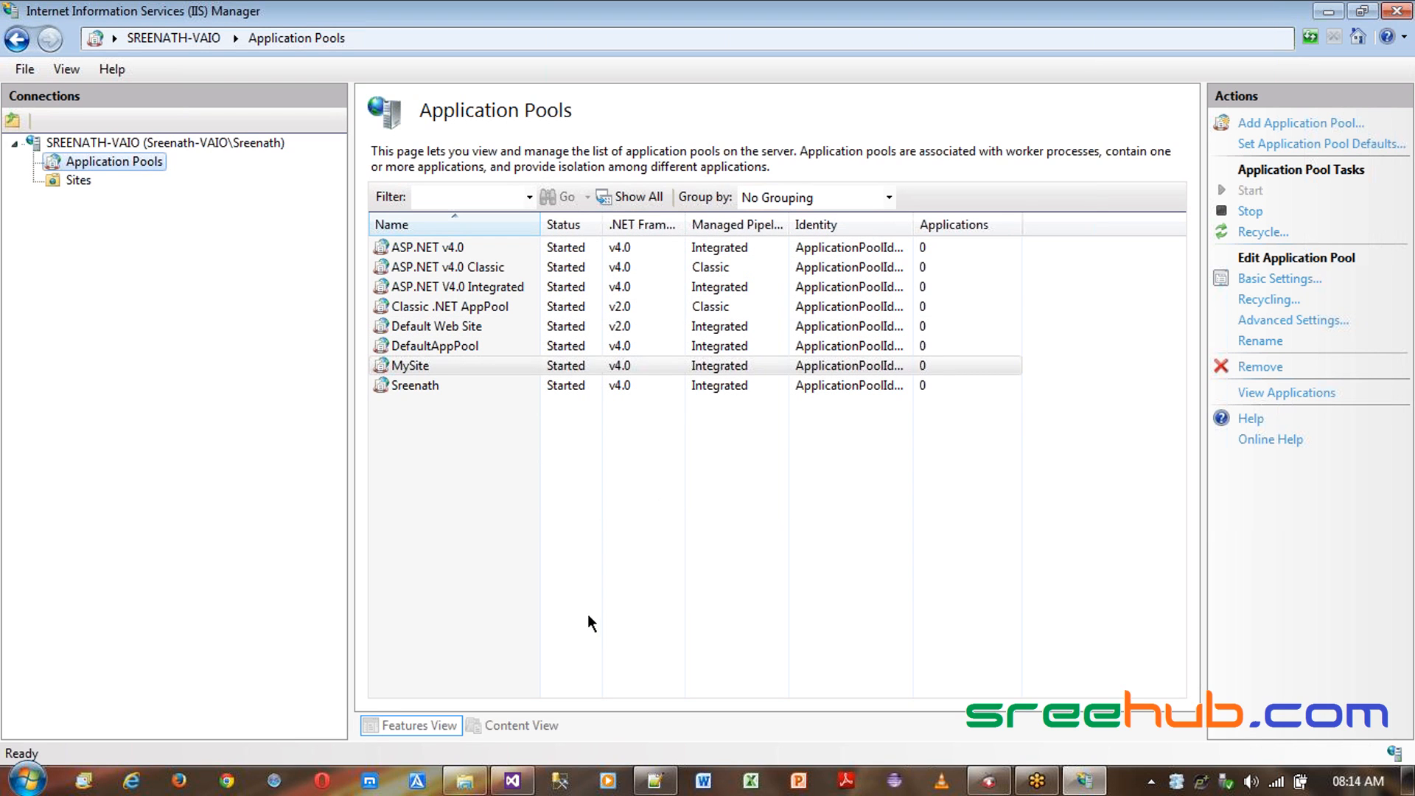
- Review the application pool list, comparing the new MySite pool with the other pools
left_click(428, 361)
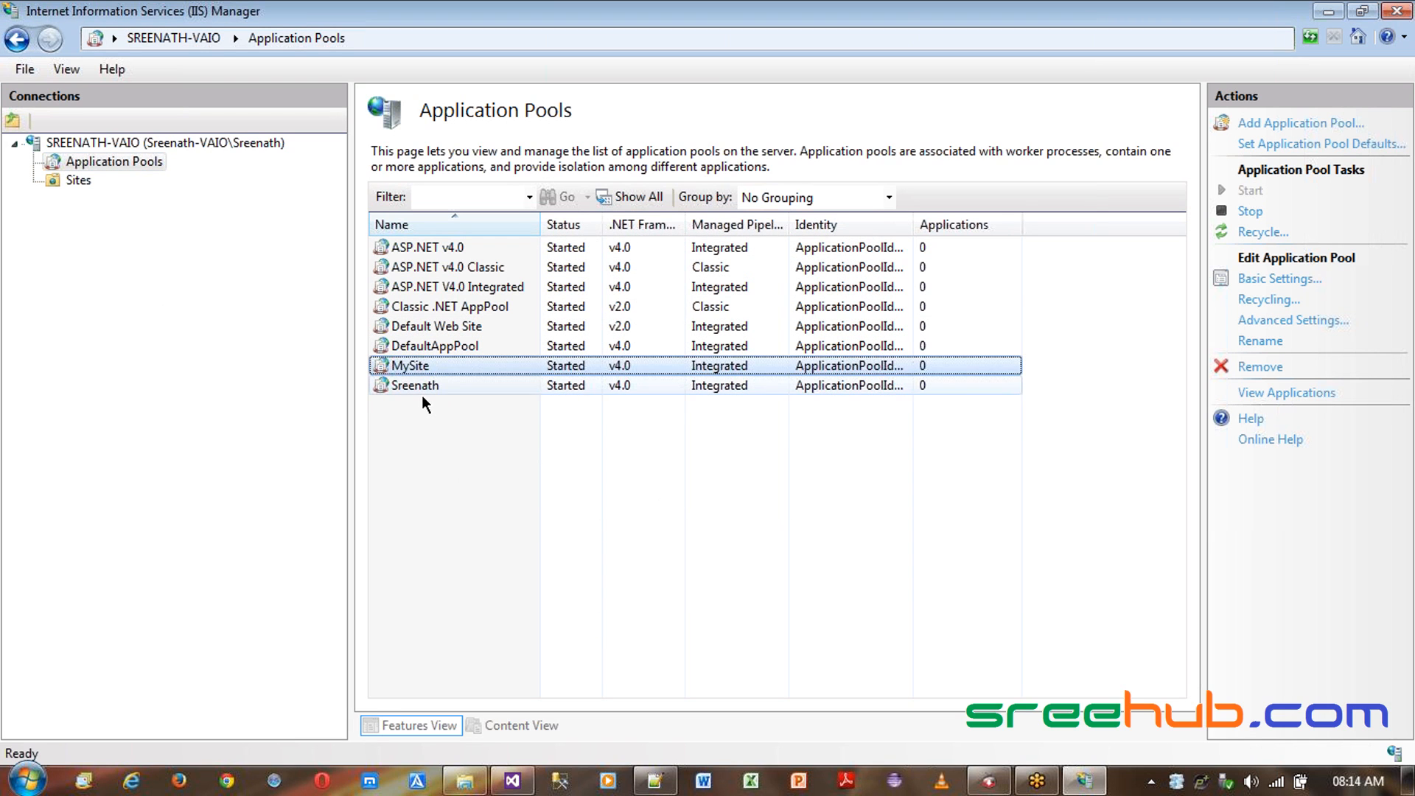
left_click(422, 398)
left_click(421, 367)
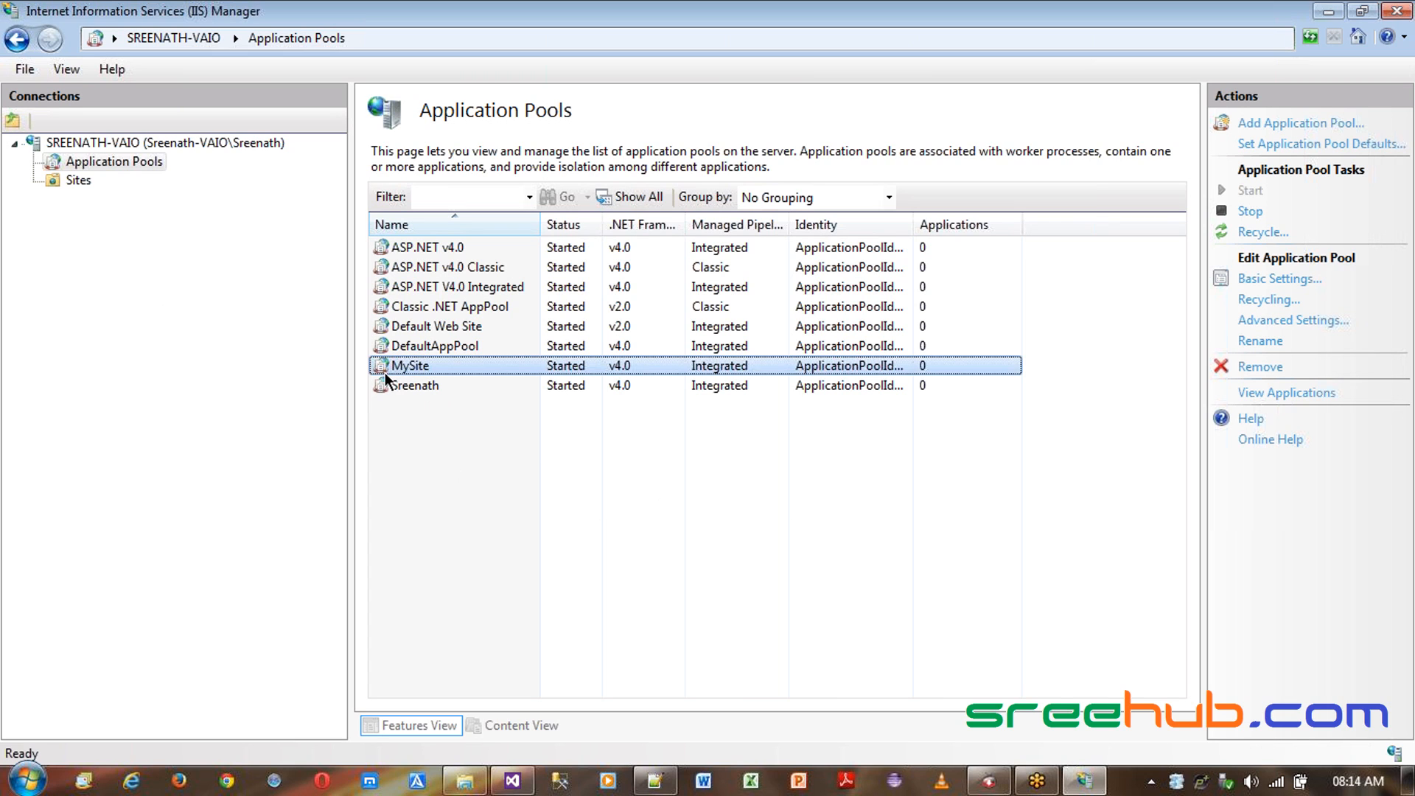
left_click(563, 345)
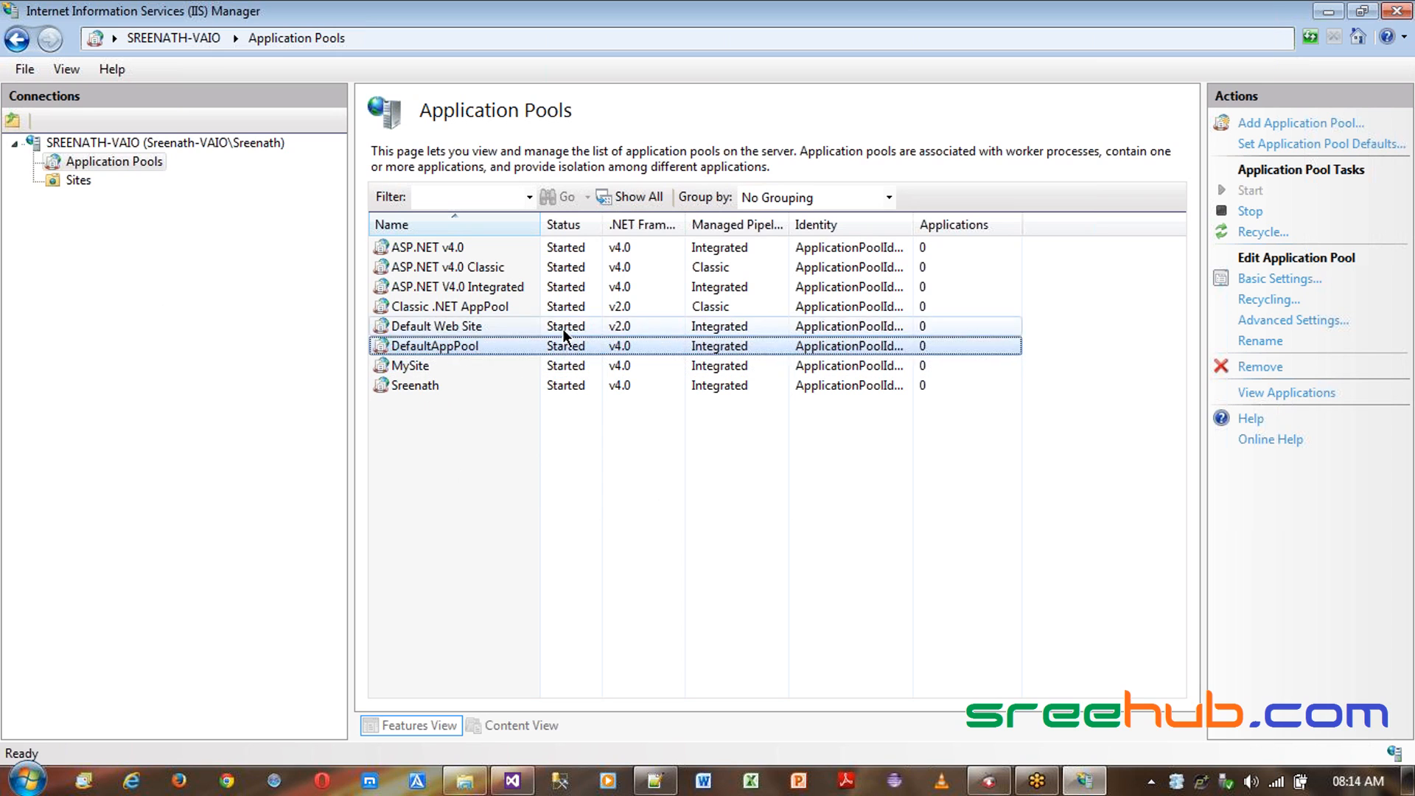
left_click(559, 368)
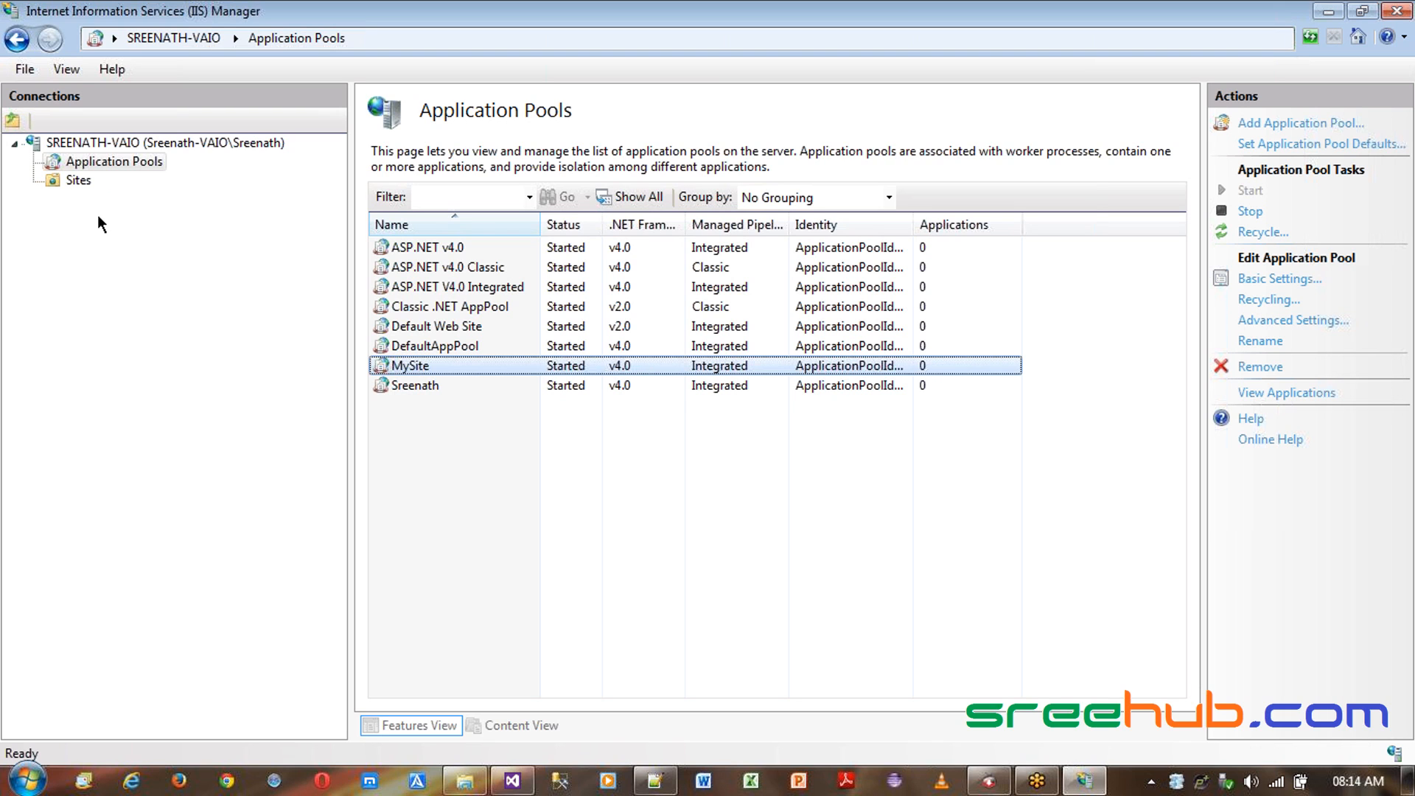
left_click(425, 348)
left_click(413, 366)
left_click(458, 352)
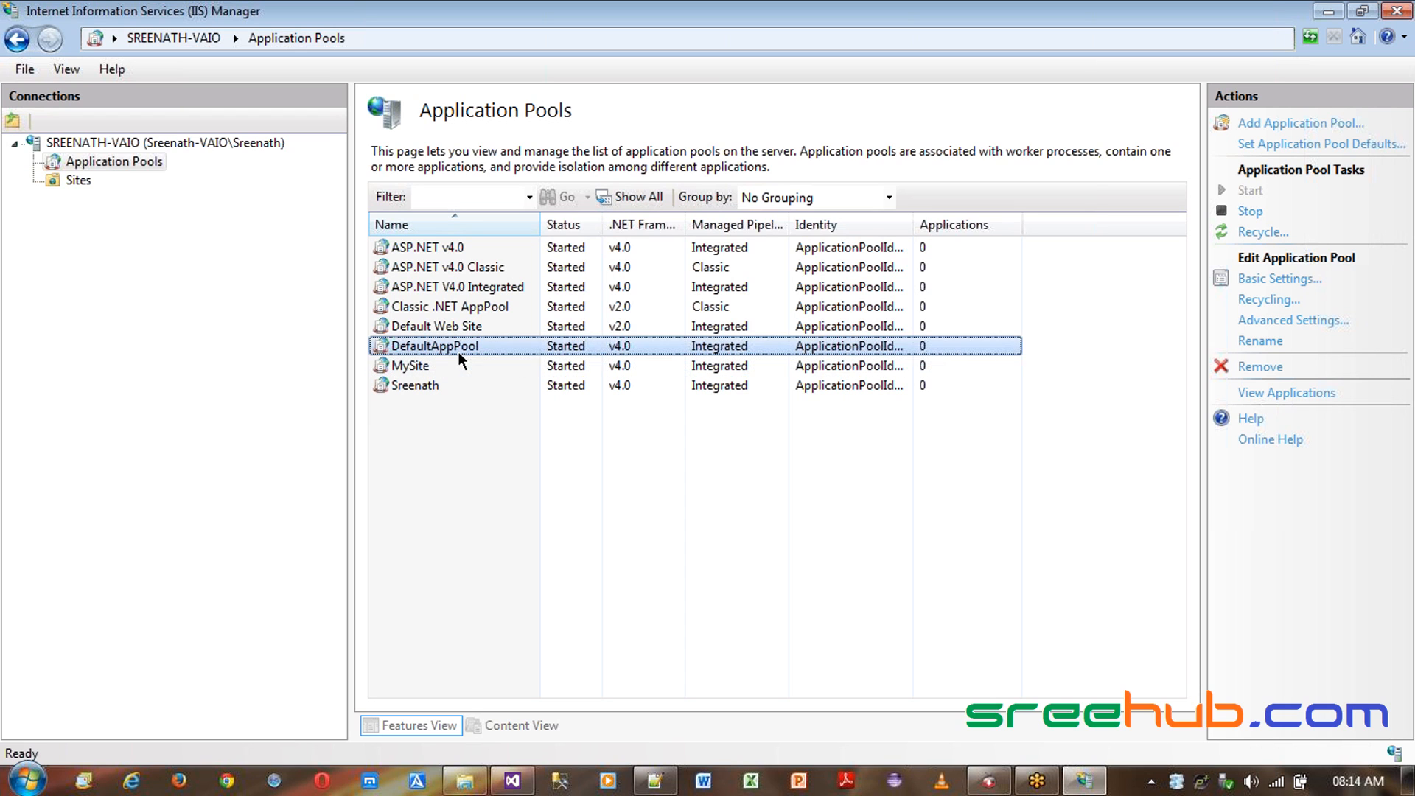
left_click(448, 371)
left_click(480, 383)
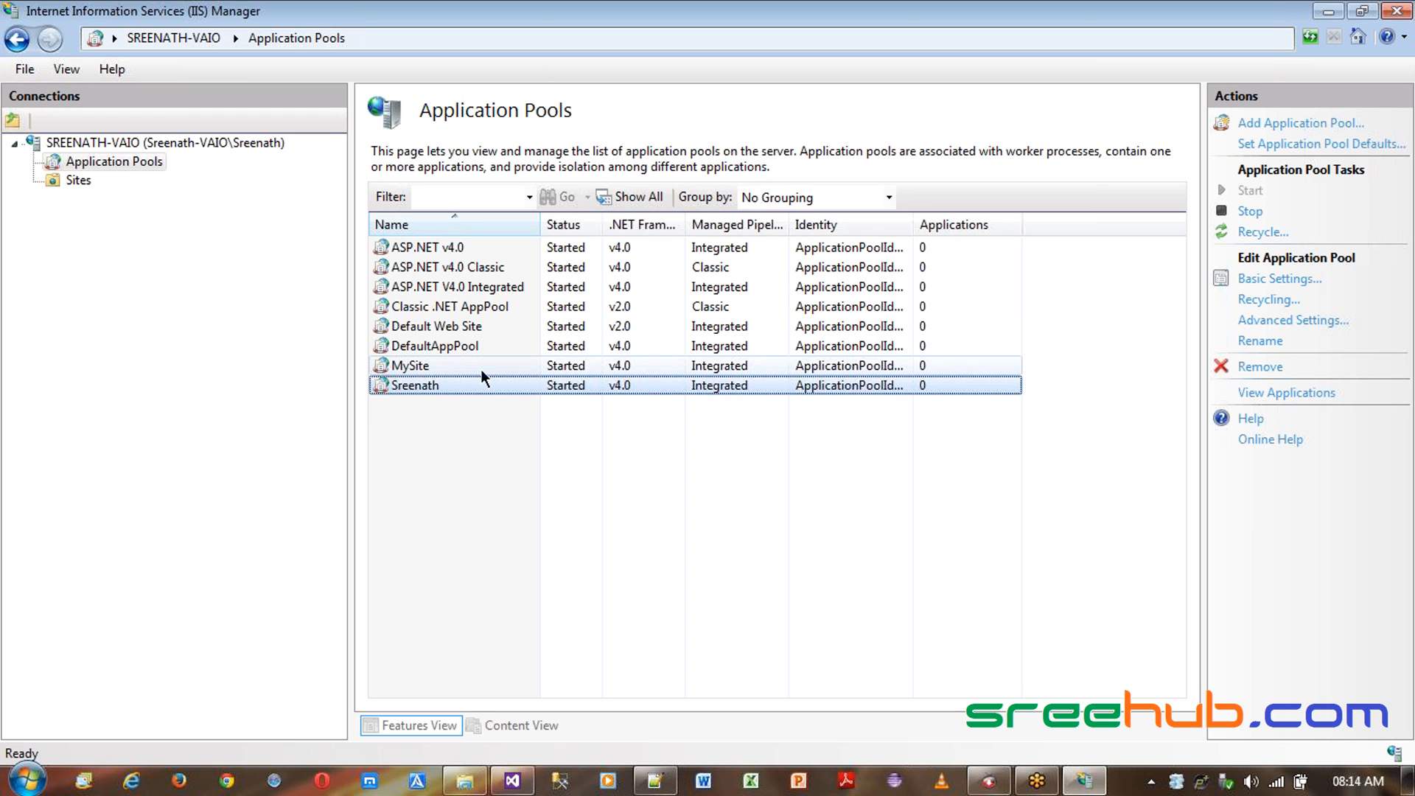
left_click(627, 352)
left_click(621, 368)
left_click(621, 385)
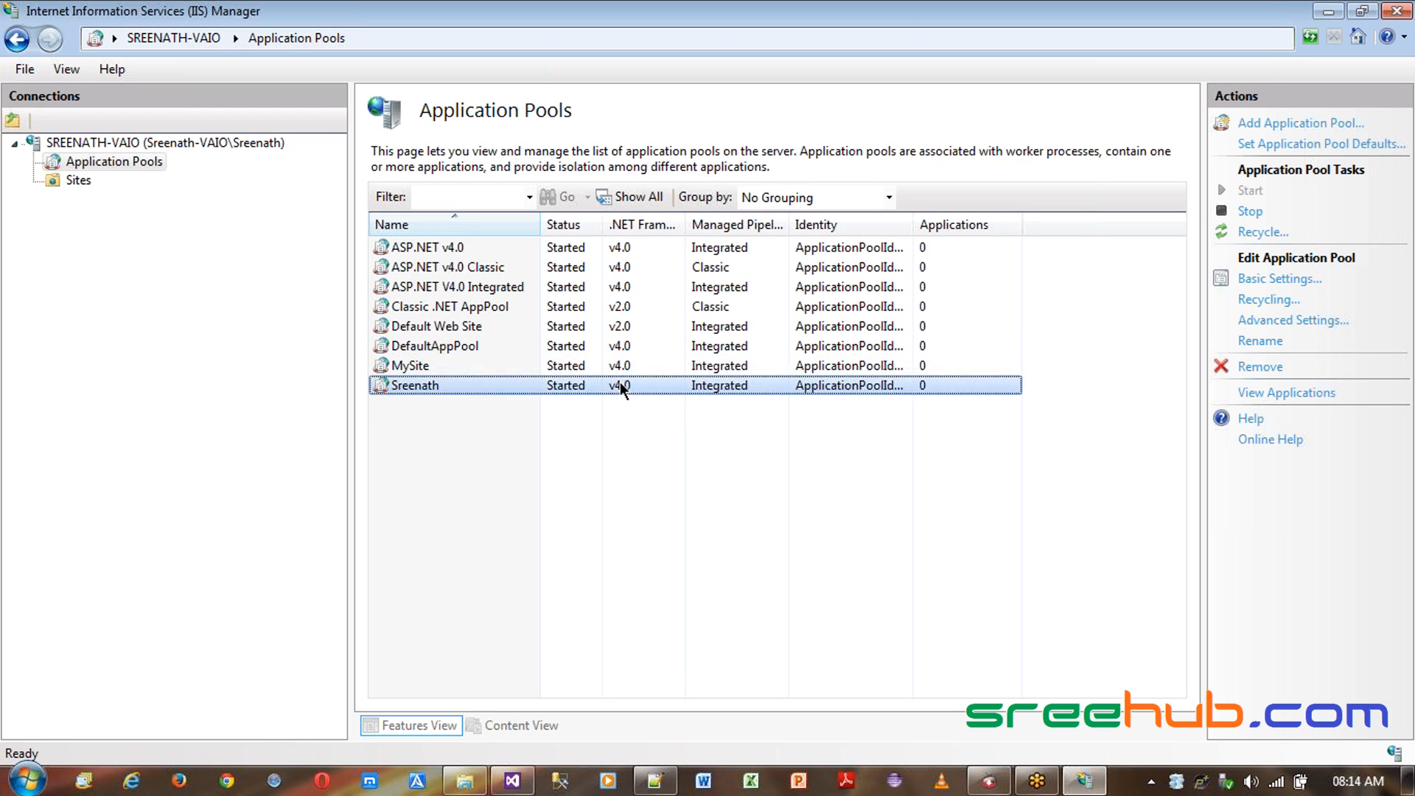
left_click(622, 366)
left_click(623, 348)
left_click(434, 359)
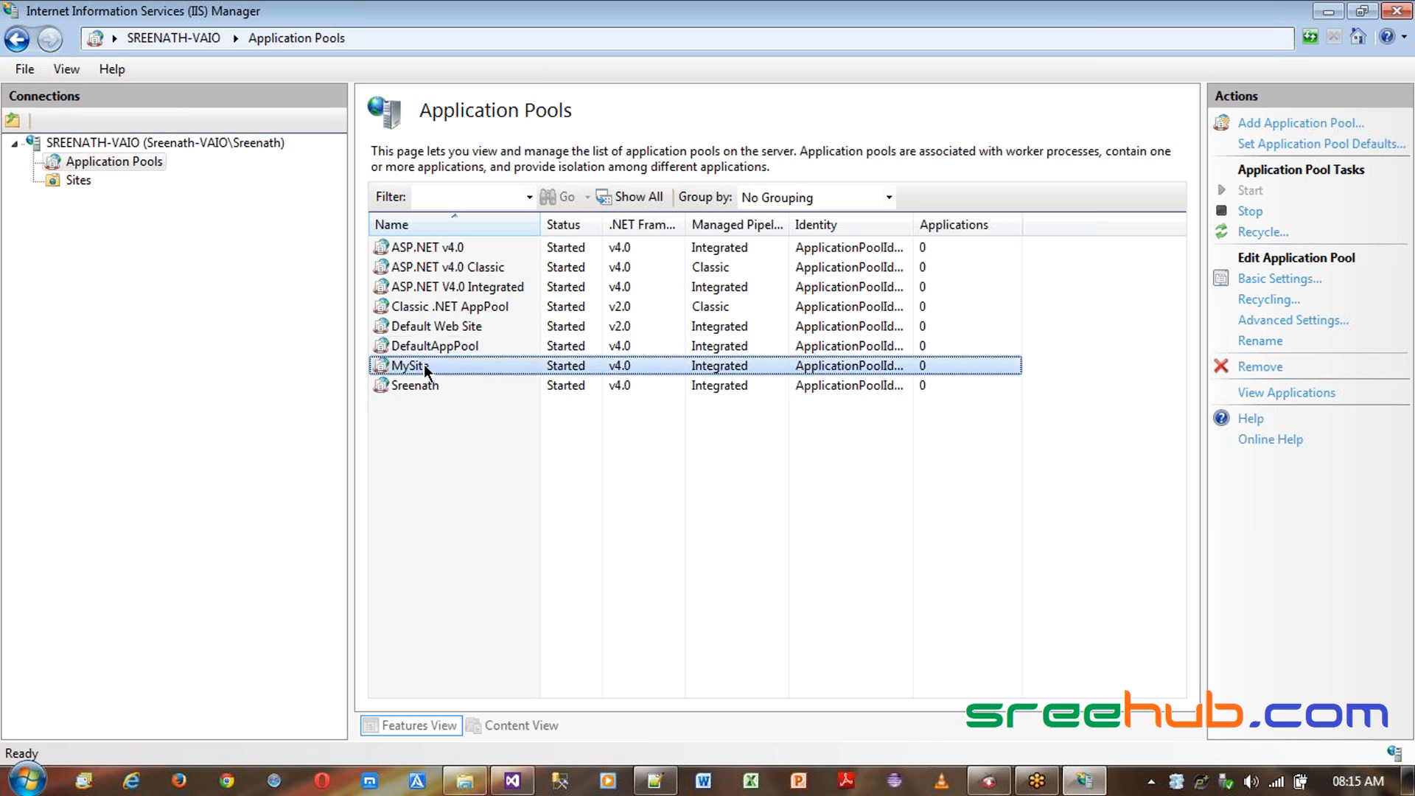
left_click(428, 348)
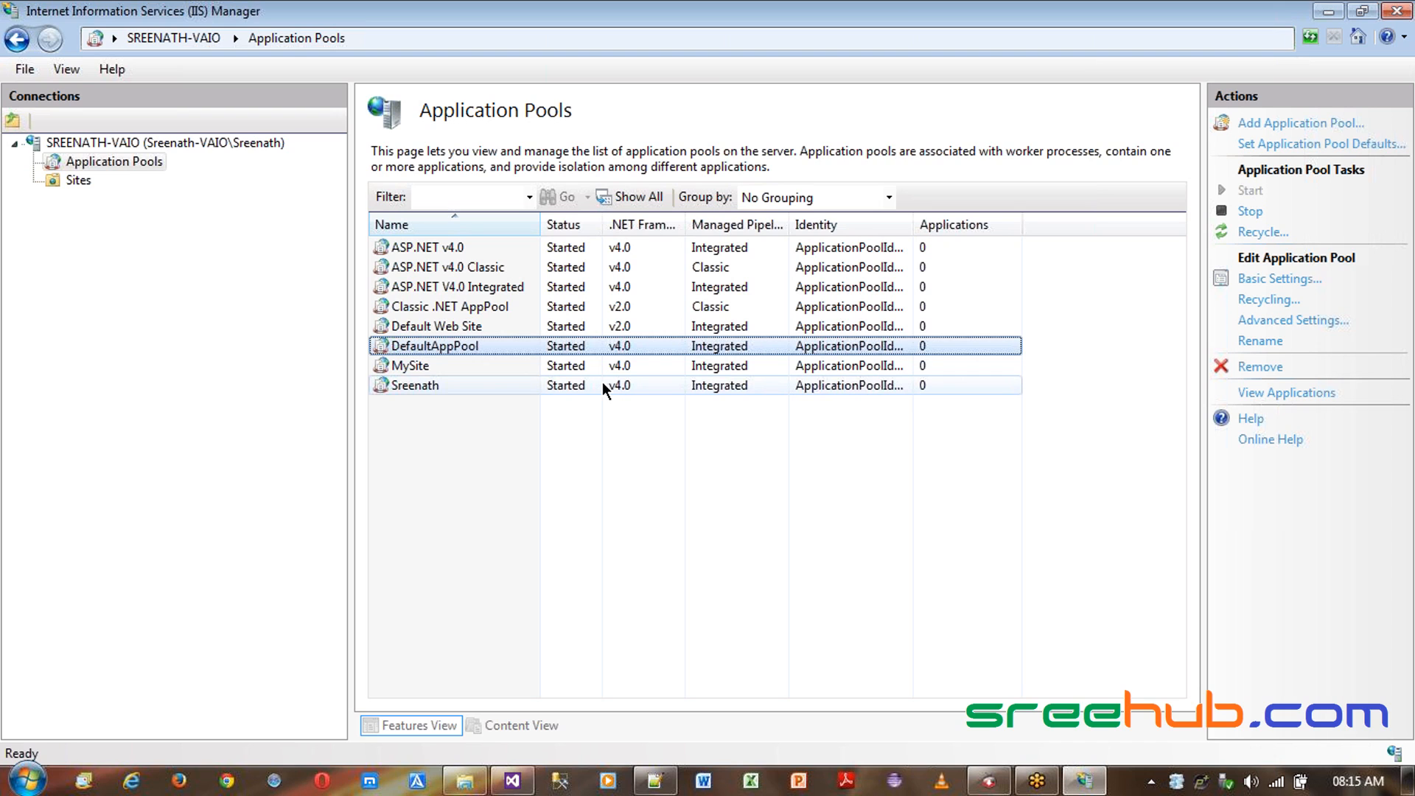
left_click(237, 318)
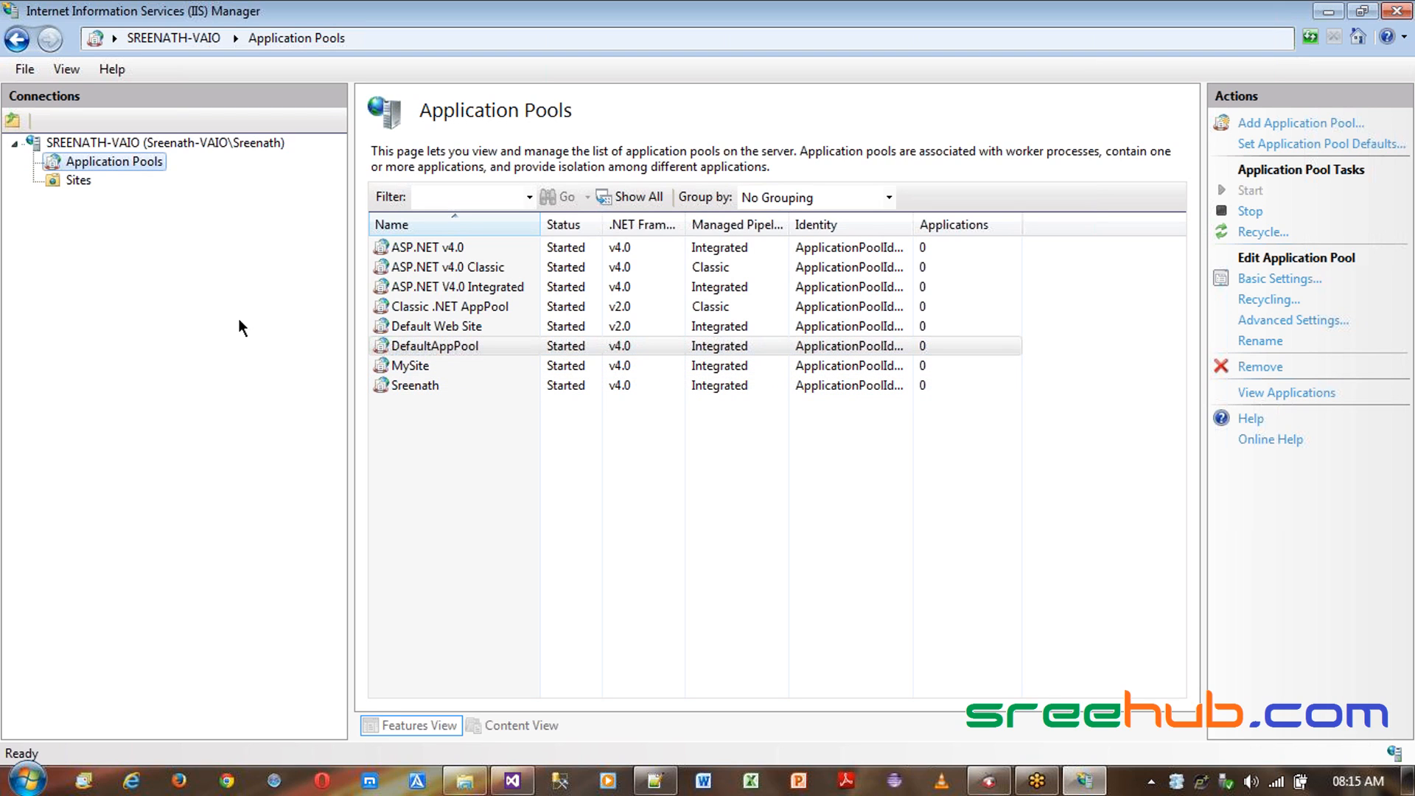
- Start adding a new web site and enter MySite as the site name
right_click(71, 184)
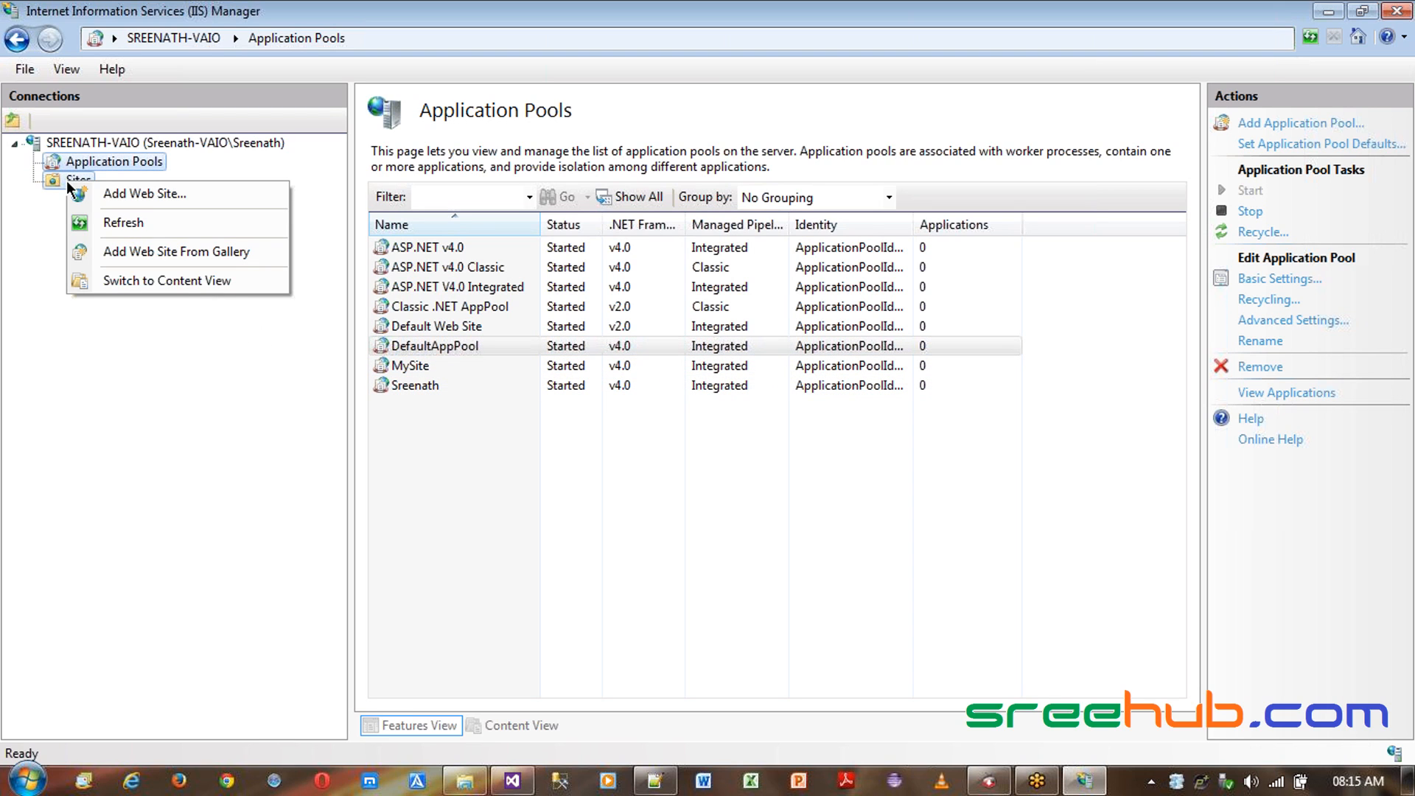
left_click(112, 193)
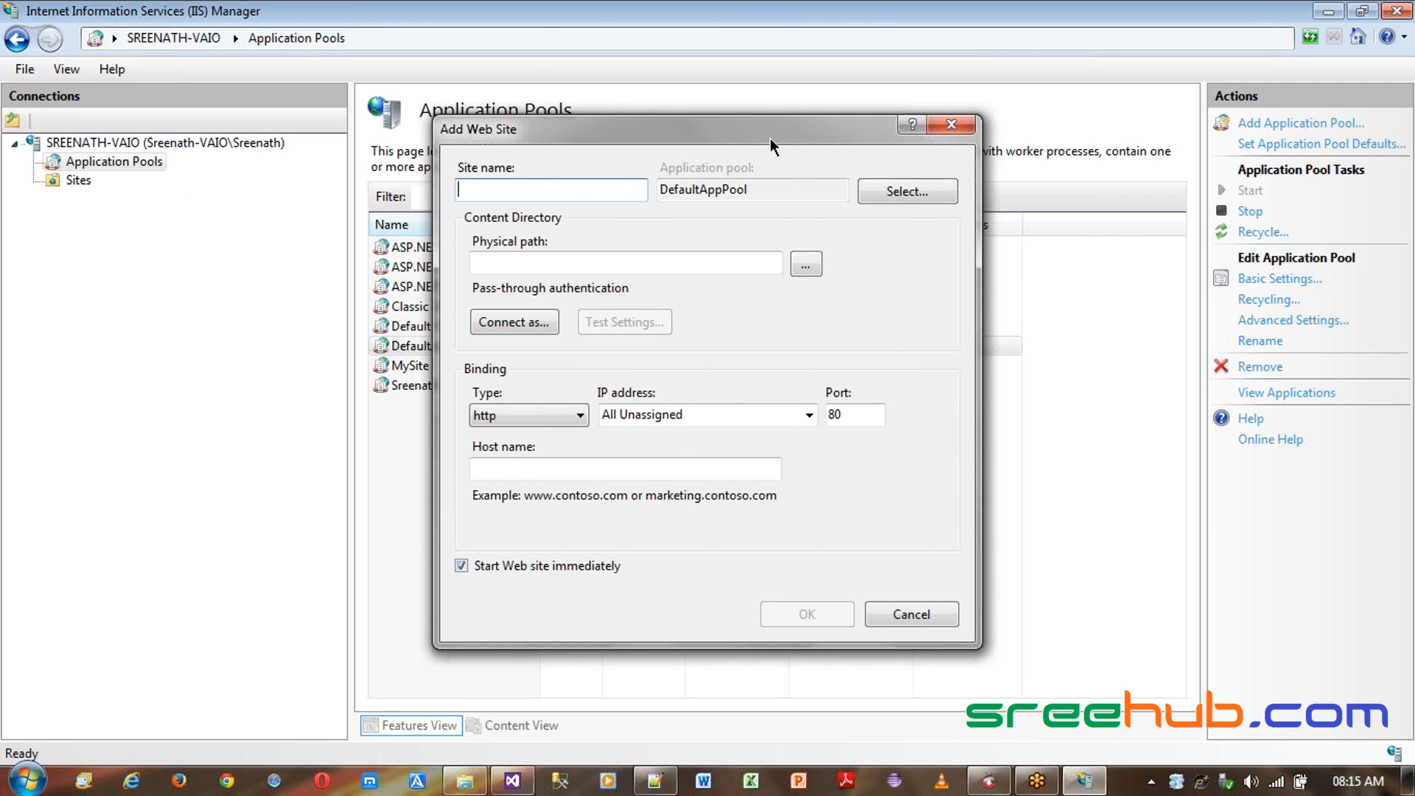
left_click_drag(771, 138, 802, 178)
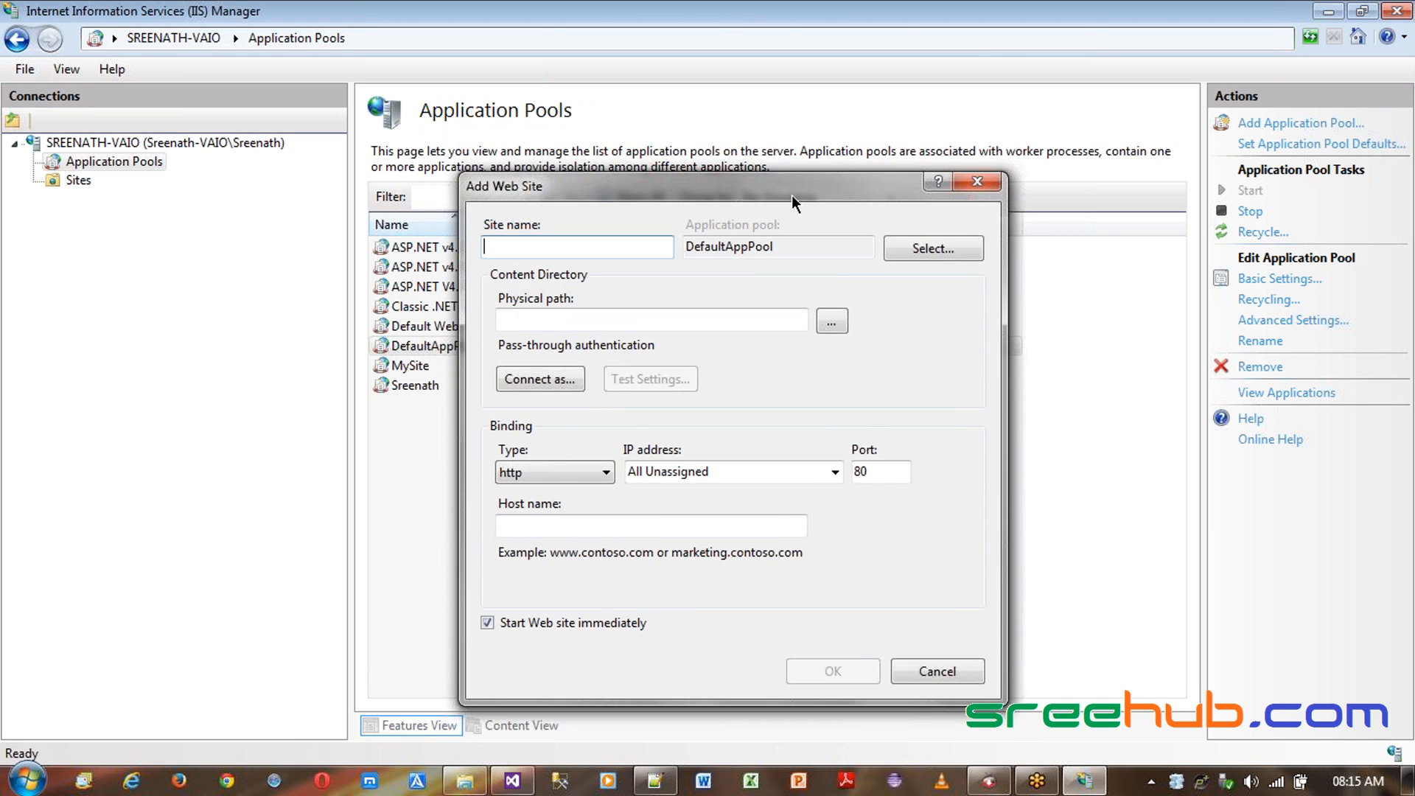
type("MySite")
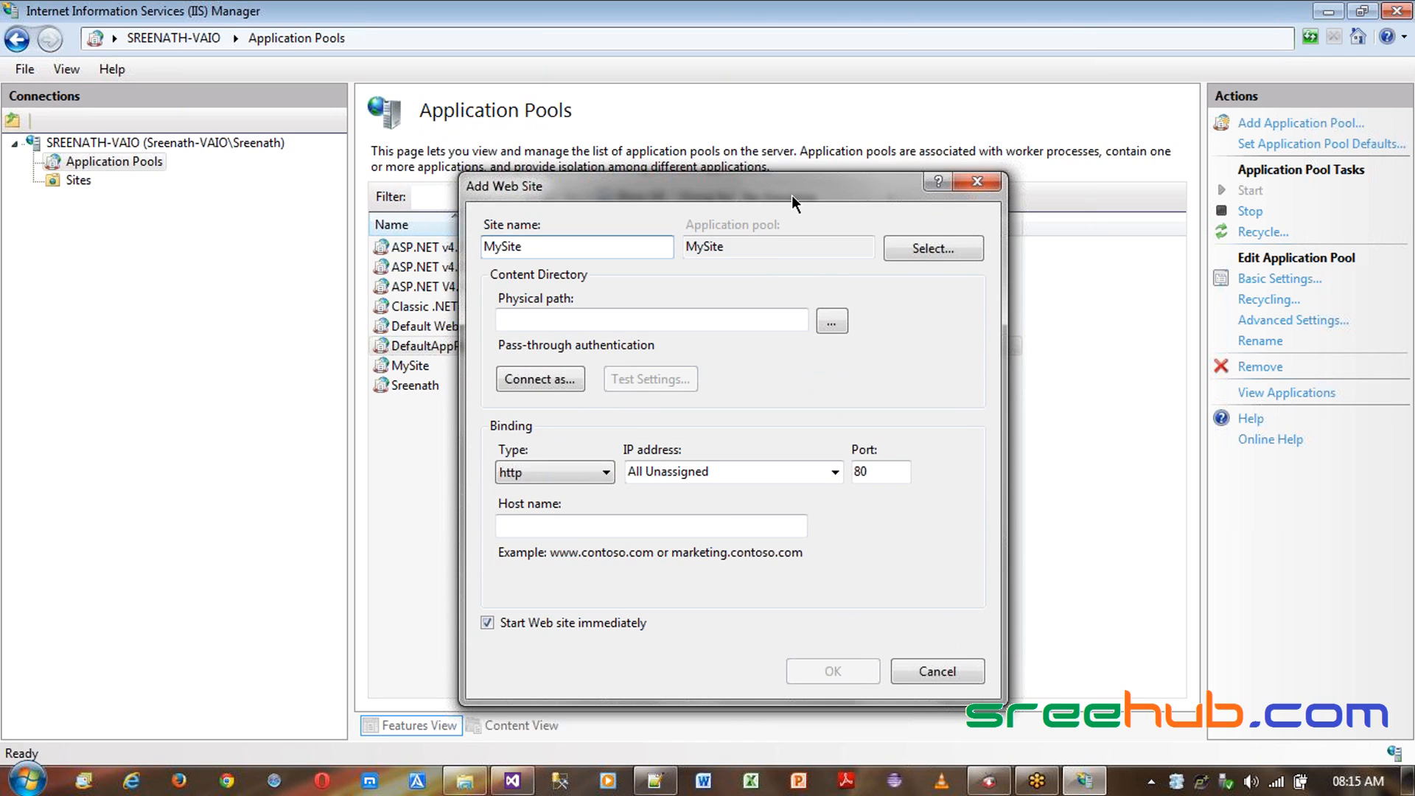
double_click(556, 241)
left_click(556, 240)
left_click_drag(743, 246, 673, 246)
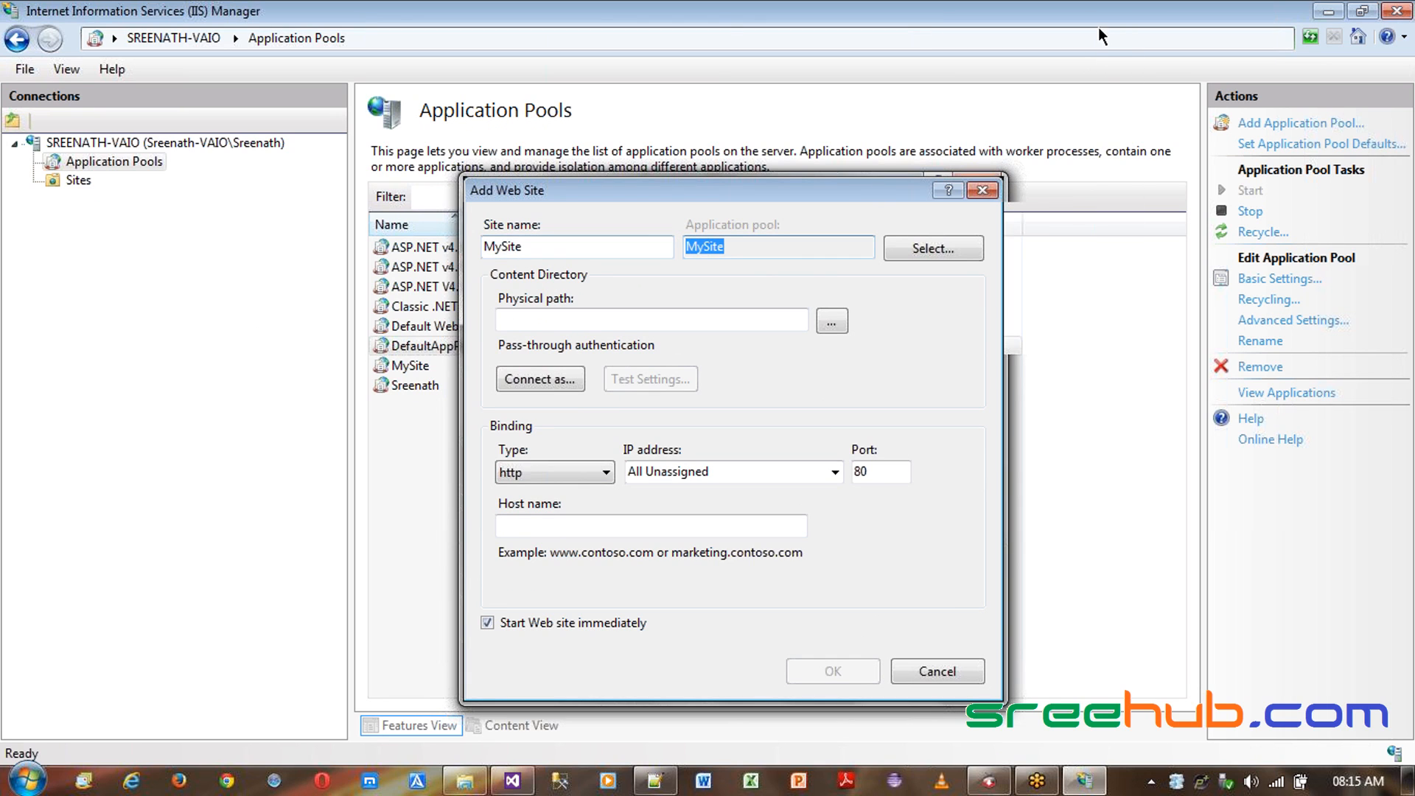
left_click(1113, 46)
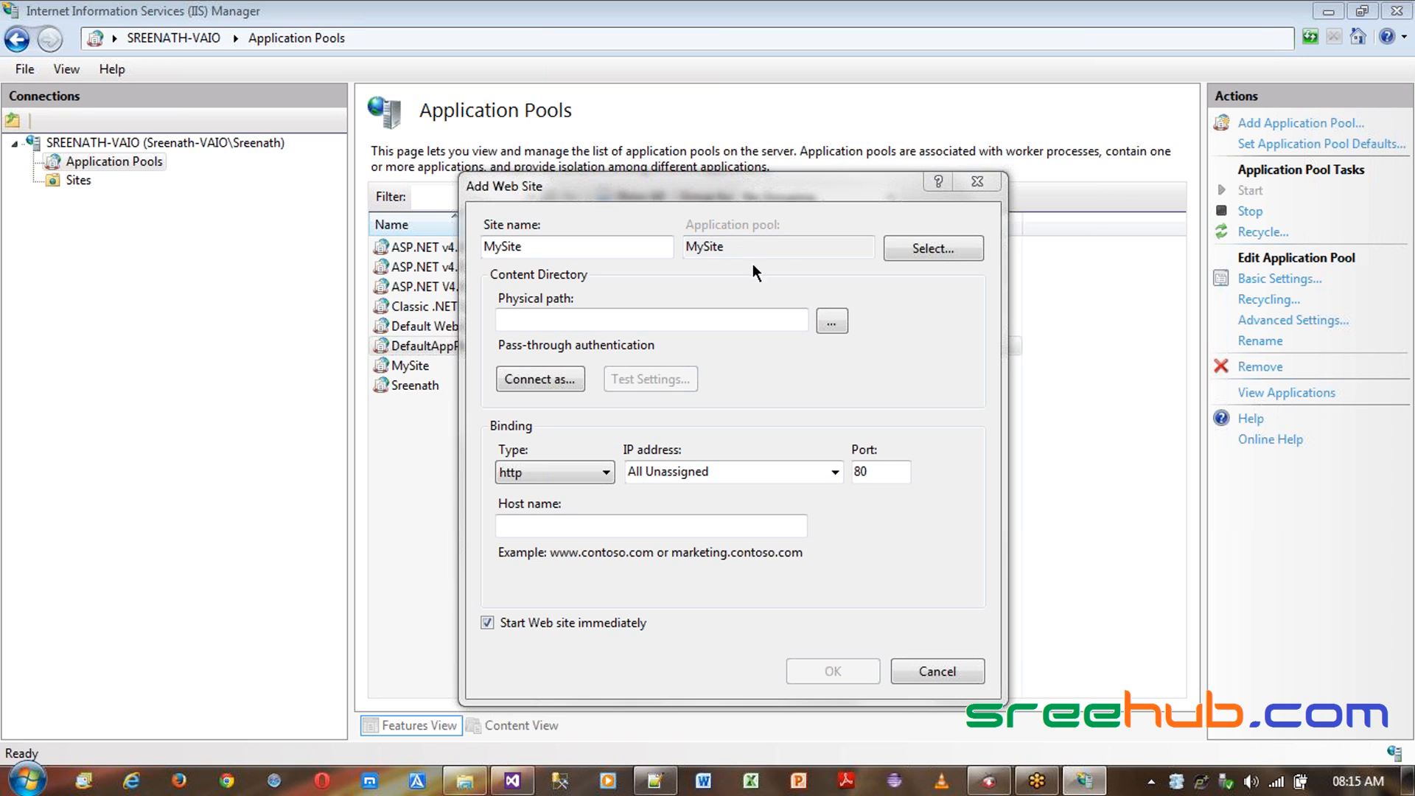
- Select the MySite application pool for the new site
left_click(933, 249)
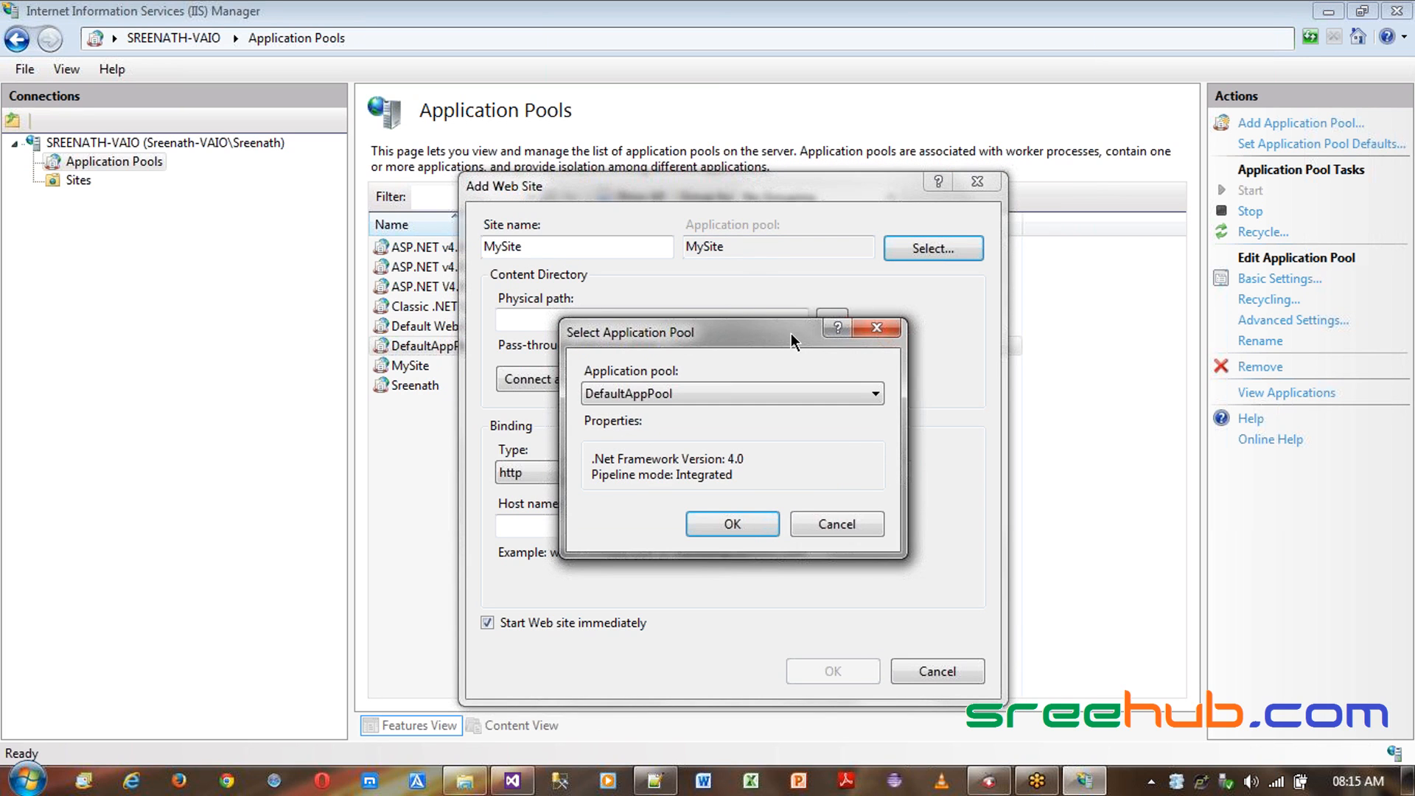
left_click_drag(771, 337, 827, 304)
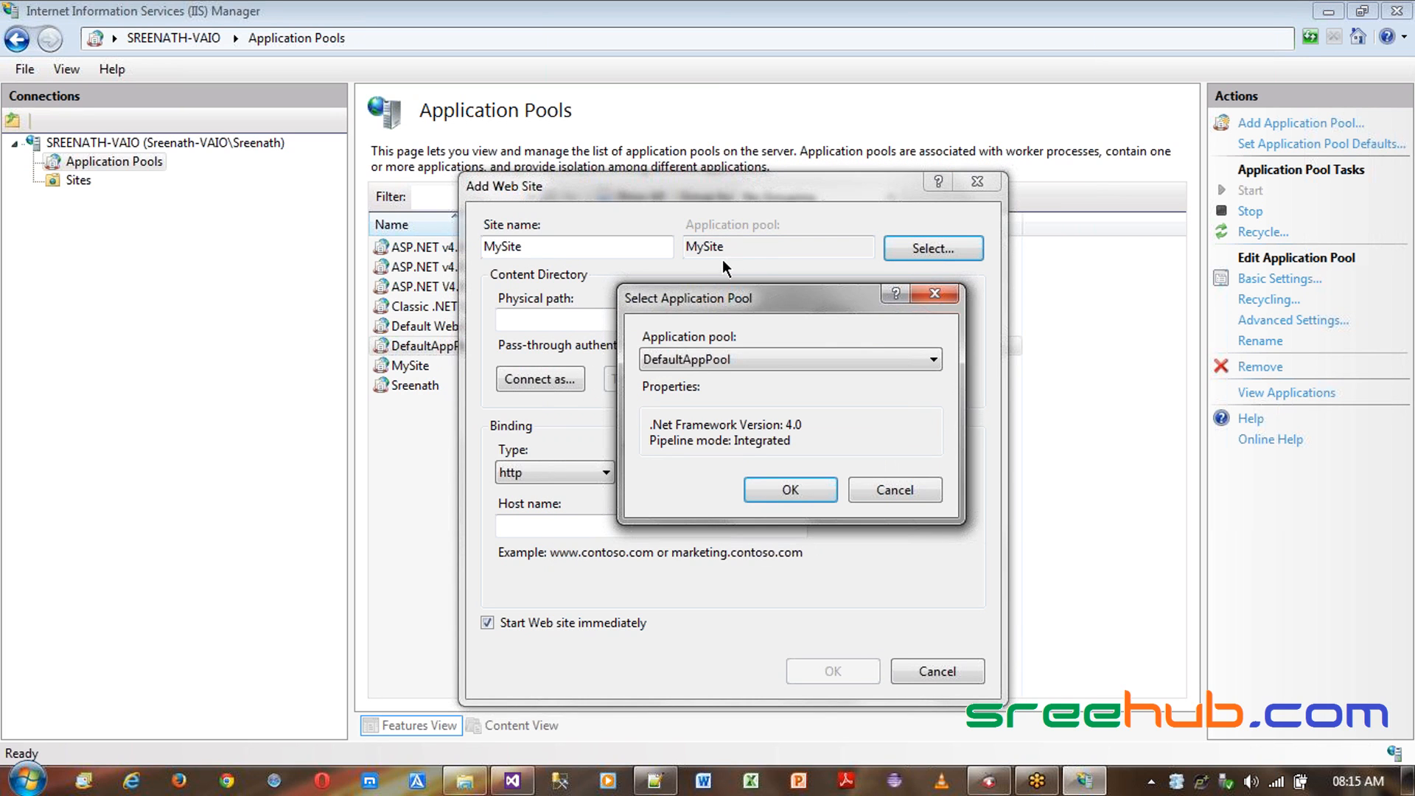
left_click(726, 360)
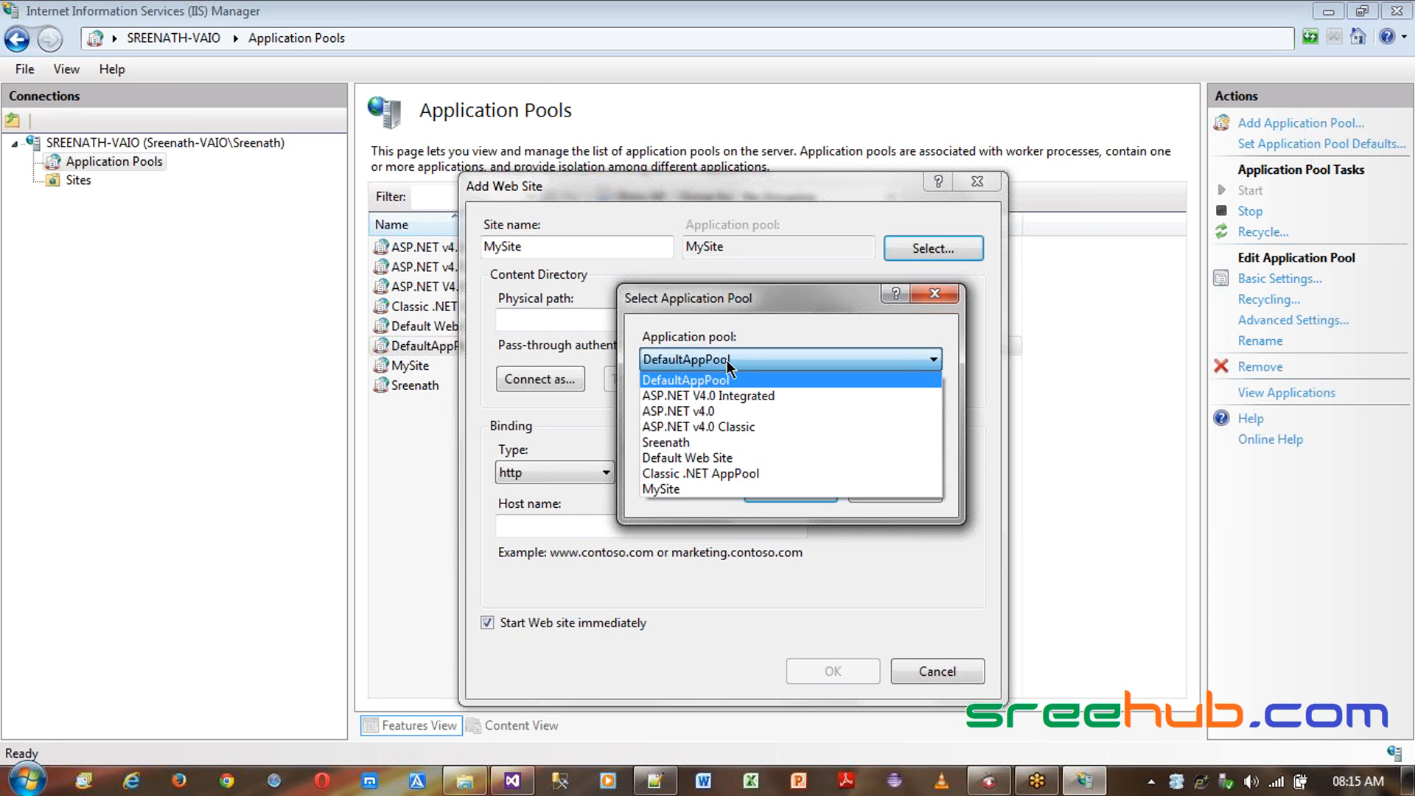
left_click(682, 486)
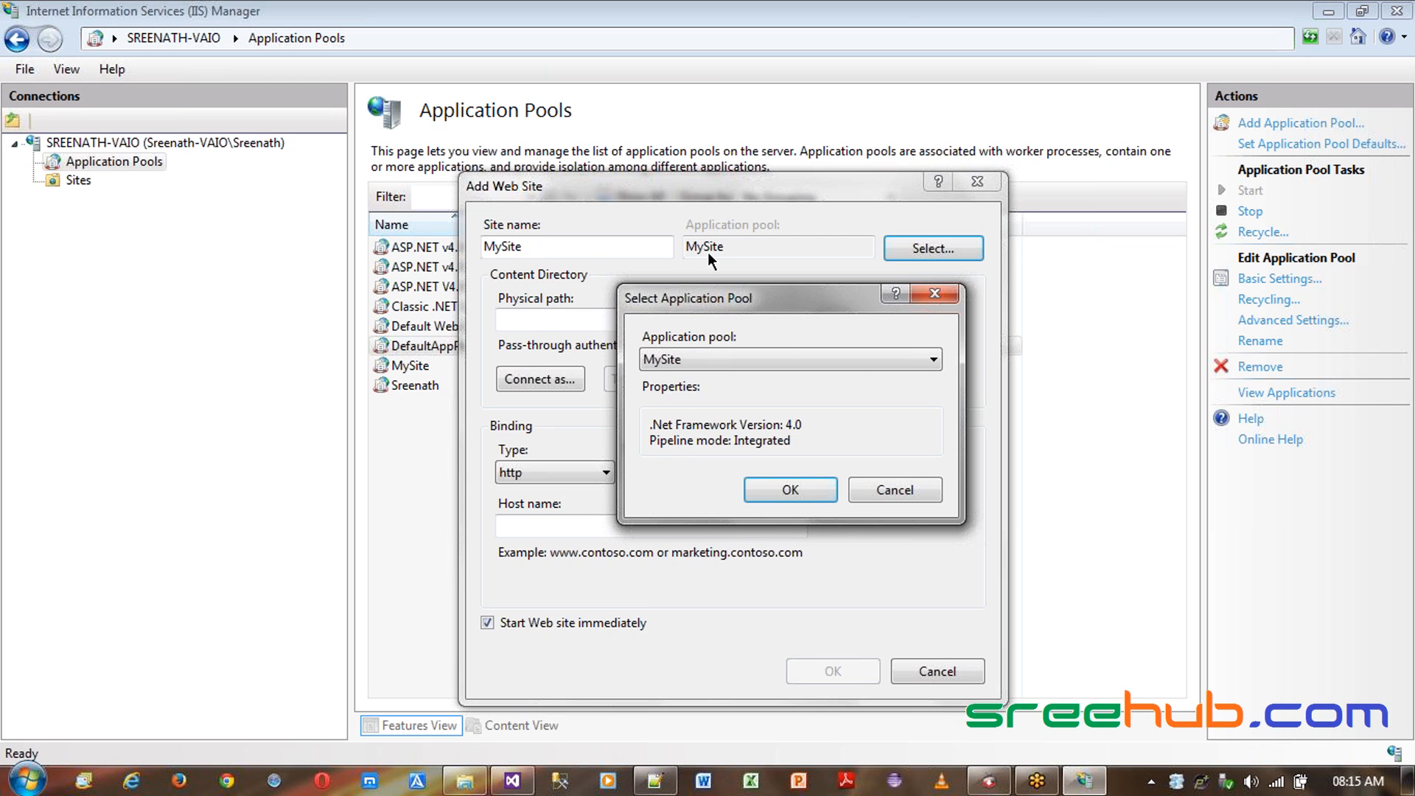
left_click(790, 490)
left_click(772, 249)
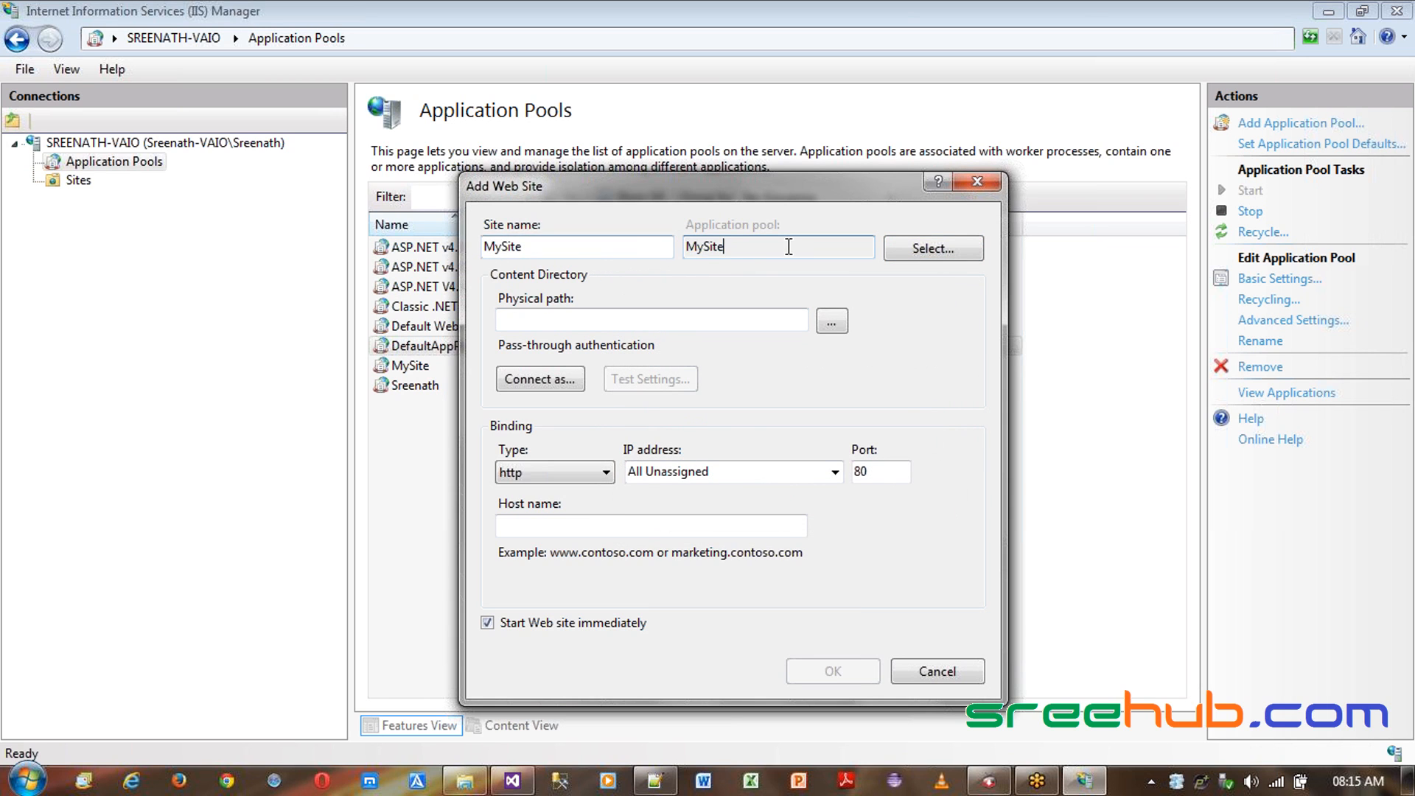
left_click_drag(788, 247, 632, 245)
- Set the site's physical path to the C:\inetpub\wwwroot\MySite folder
left_click(613, 317)
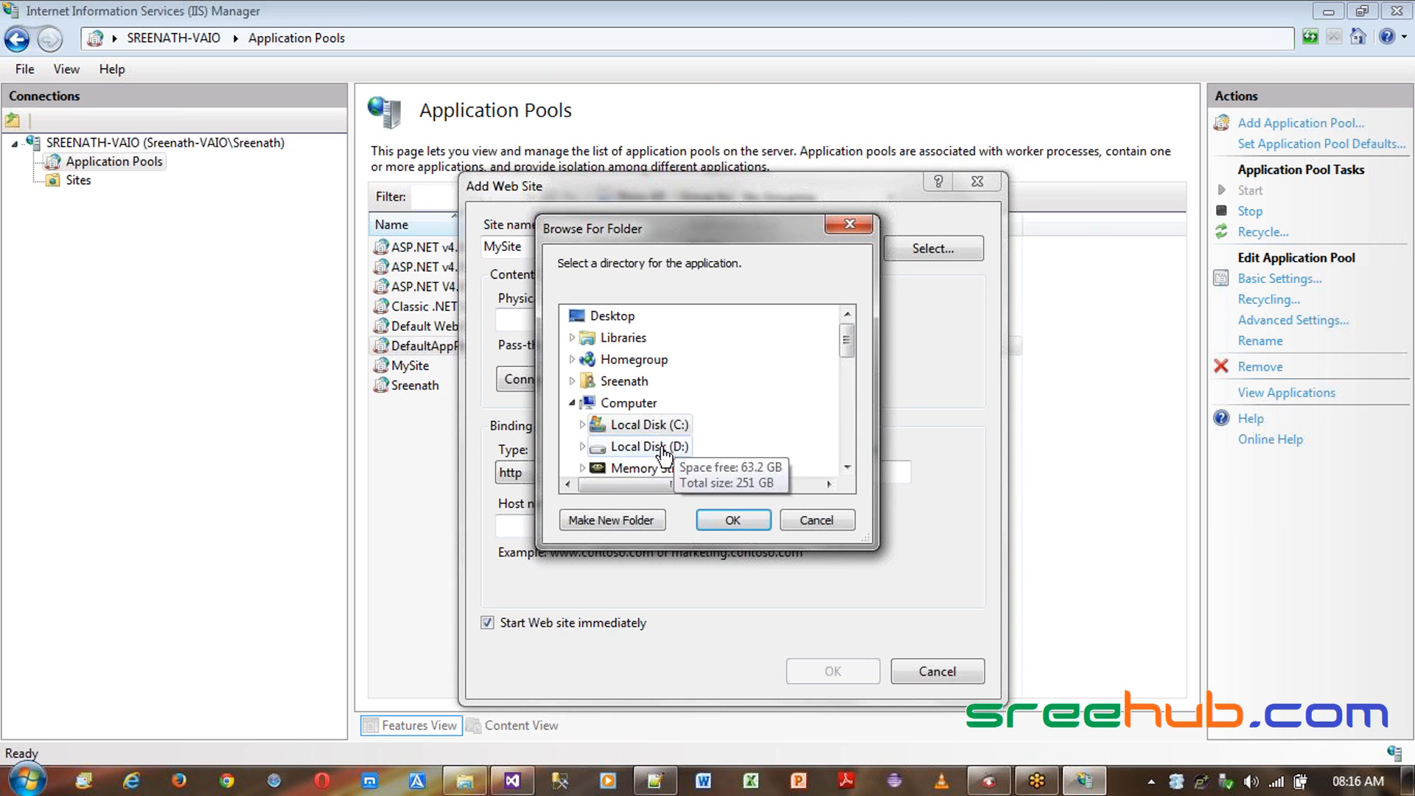
left_click(649, 447)
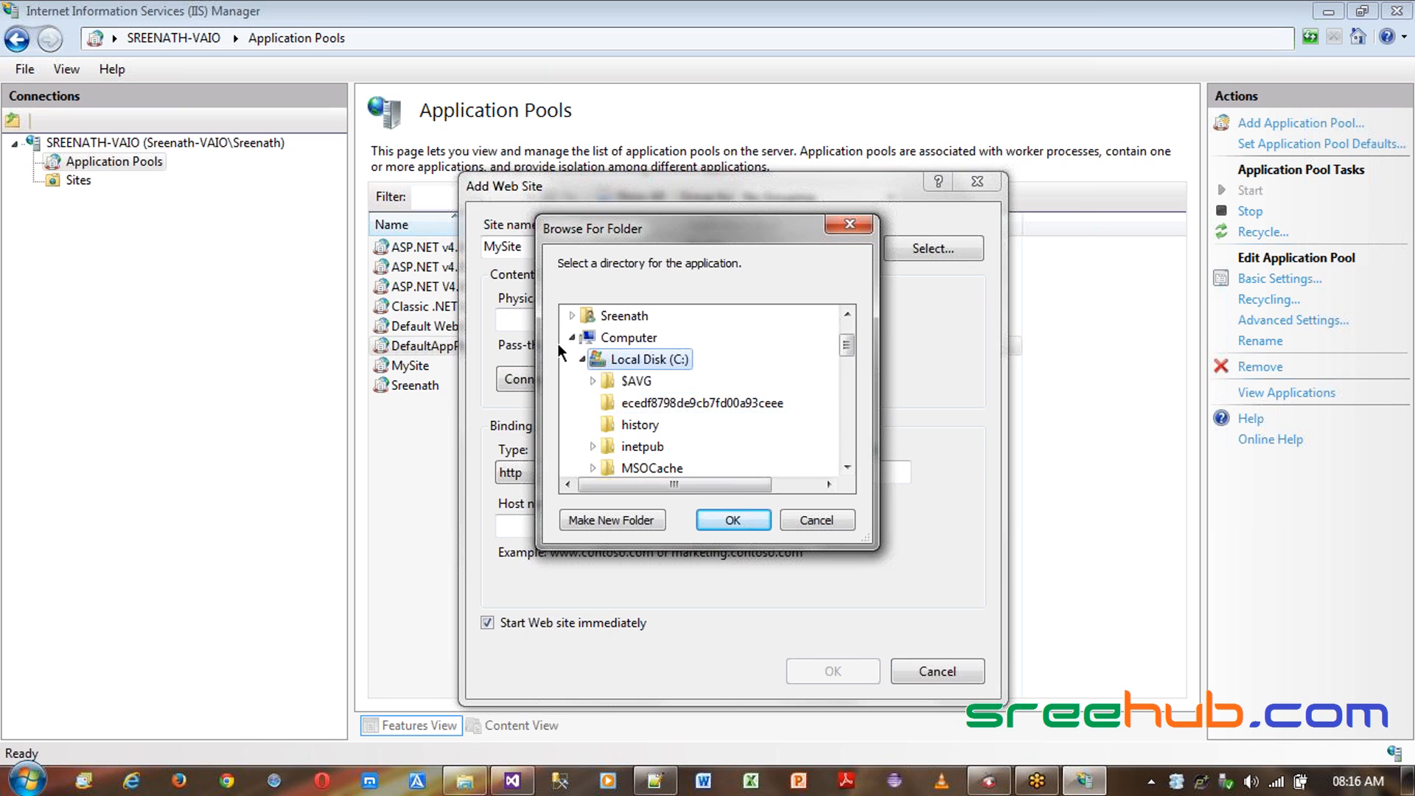
left_click(648, 448)
scroll(653, 454, "down", 2)
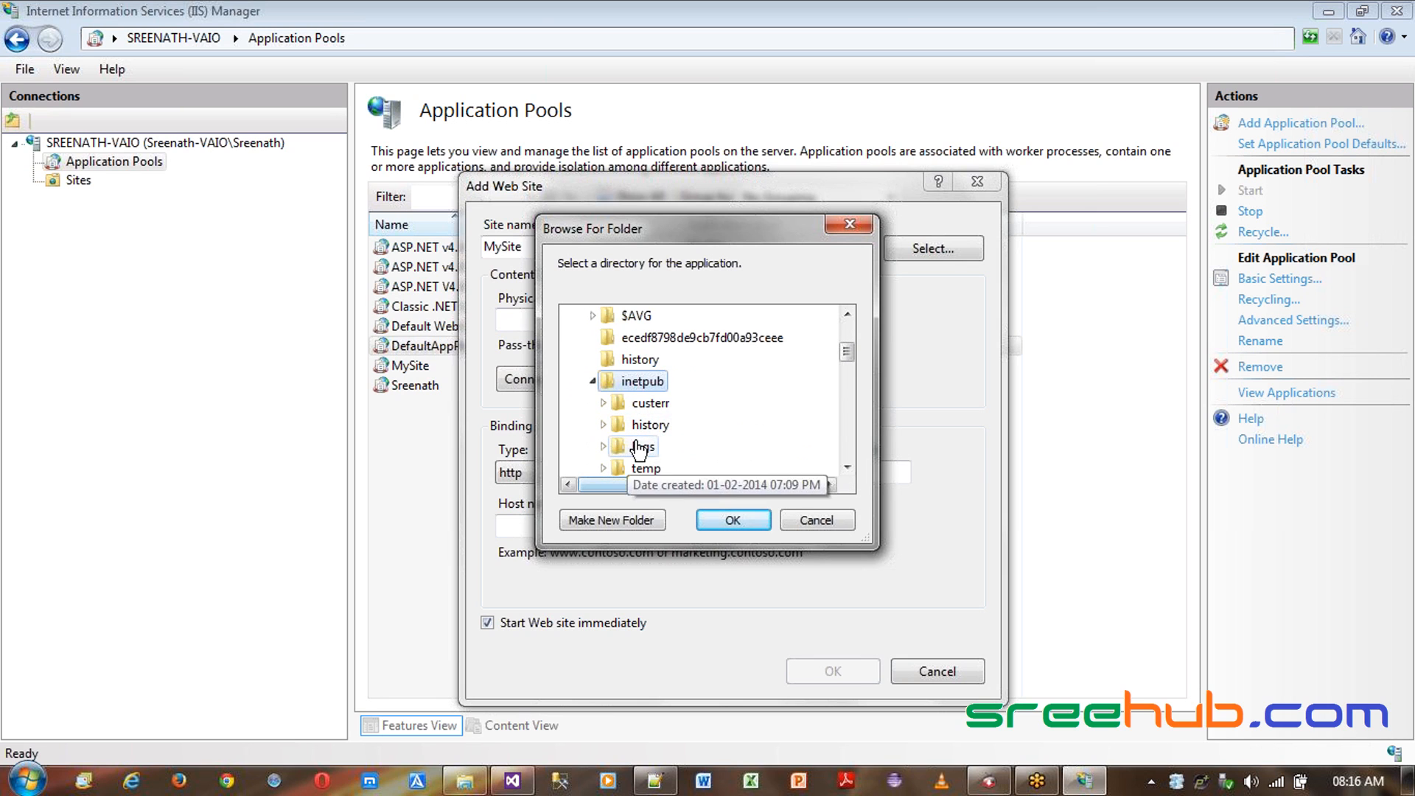
left_click(658, 430)
scroll(658, 433, "down", 2)
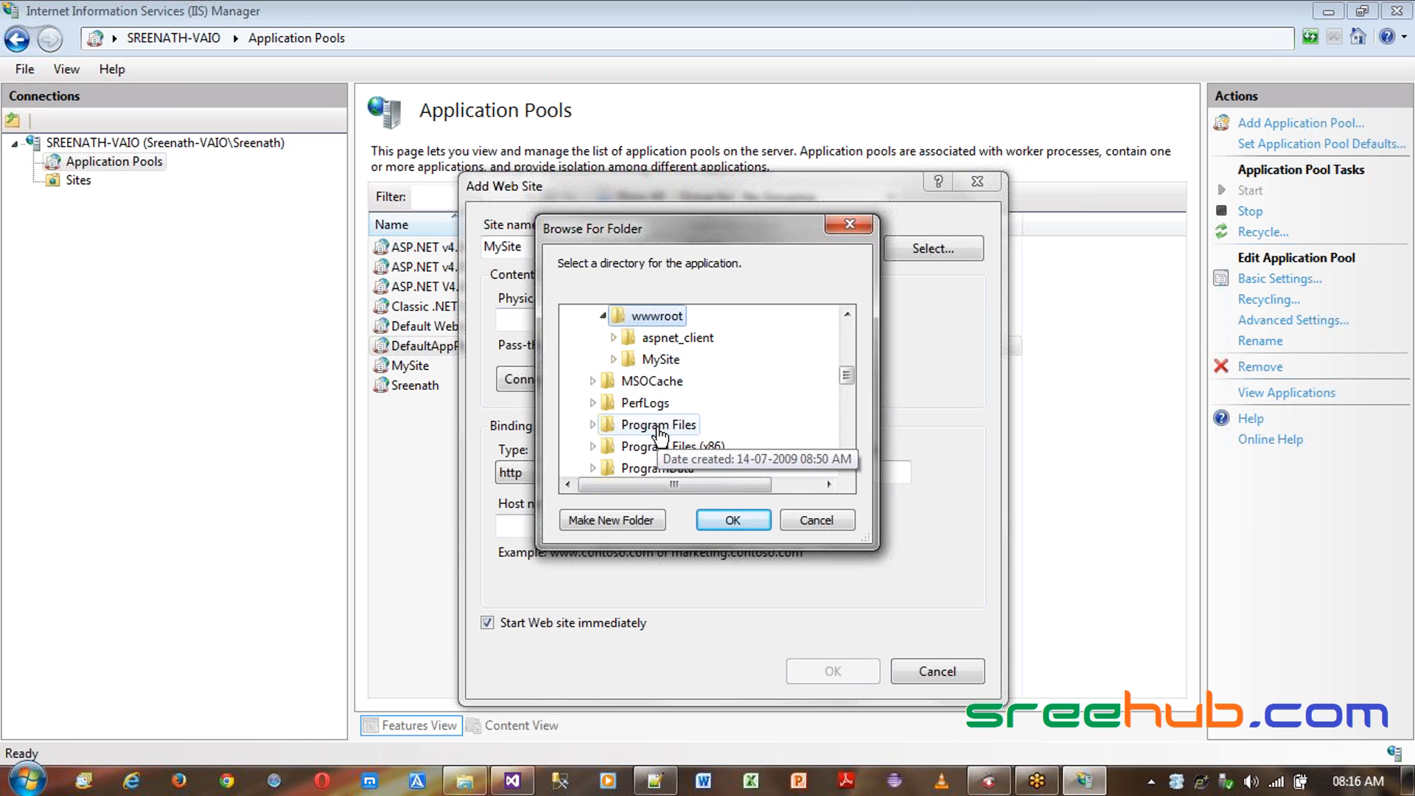
left_click(658, 360)
scroll(653, 407, "down", 3)
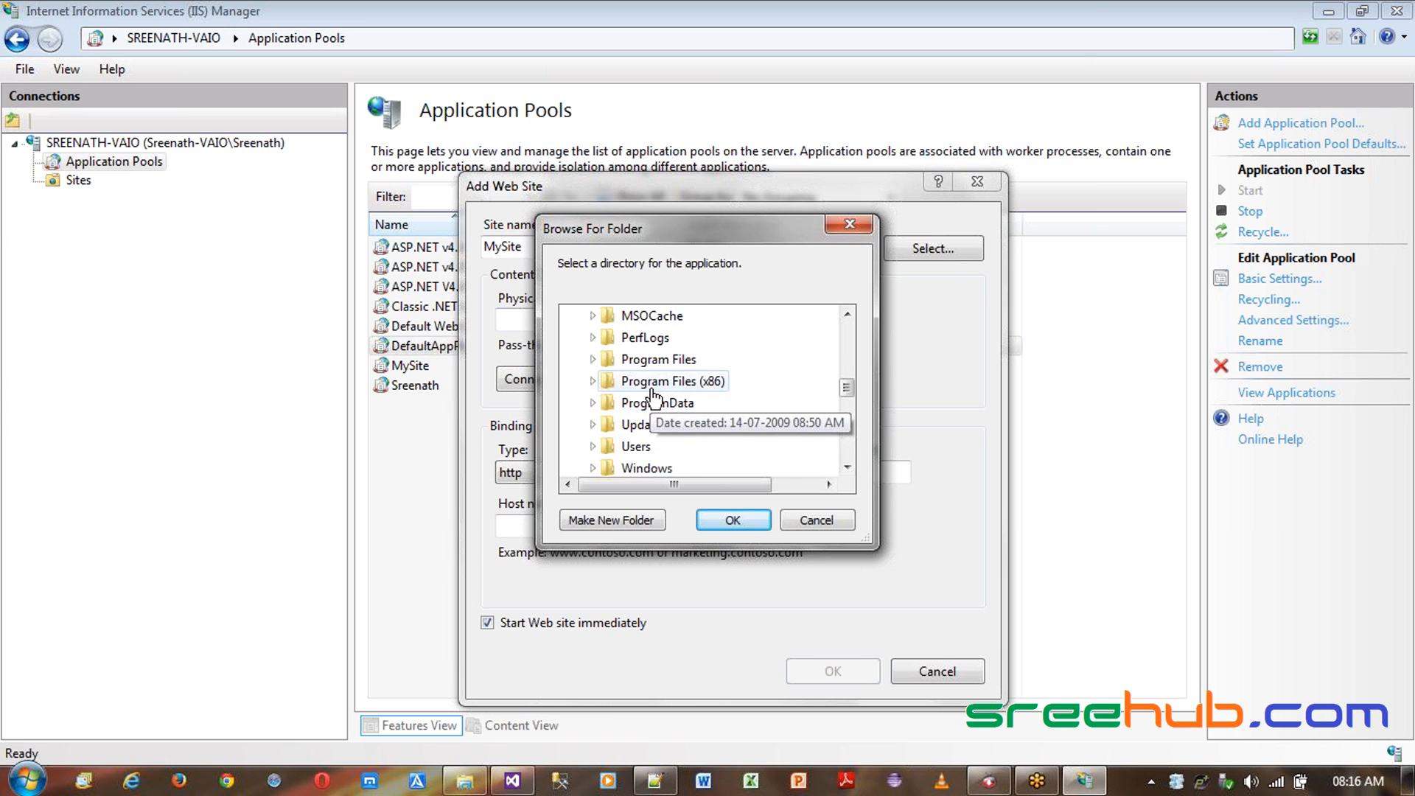
scroll(640, 384, "up", 1)
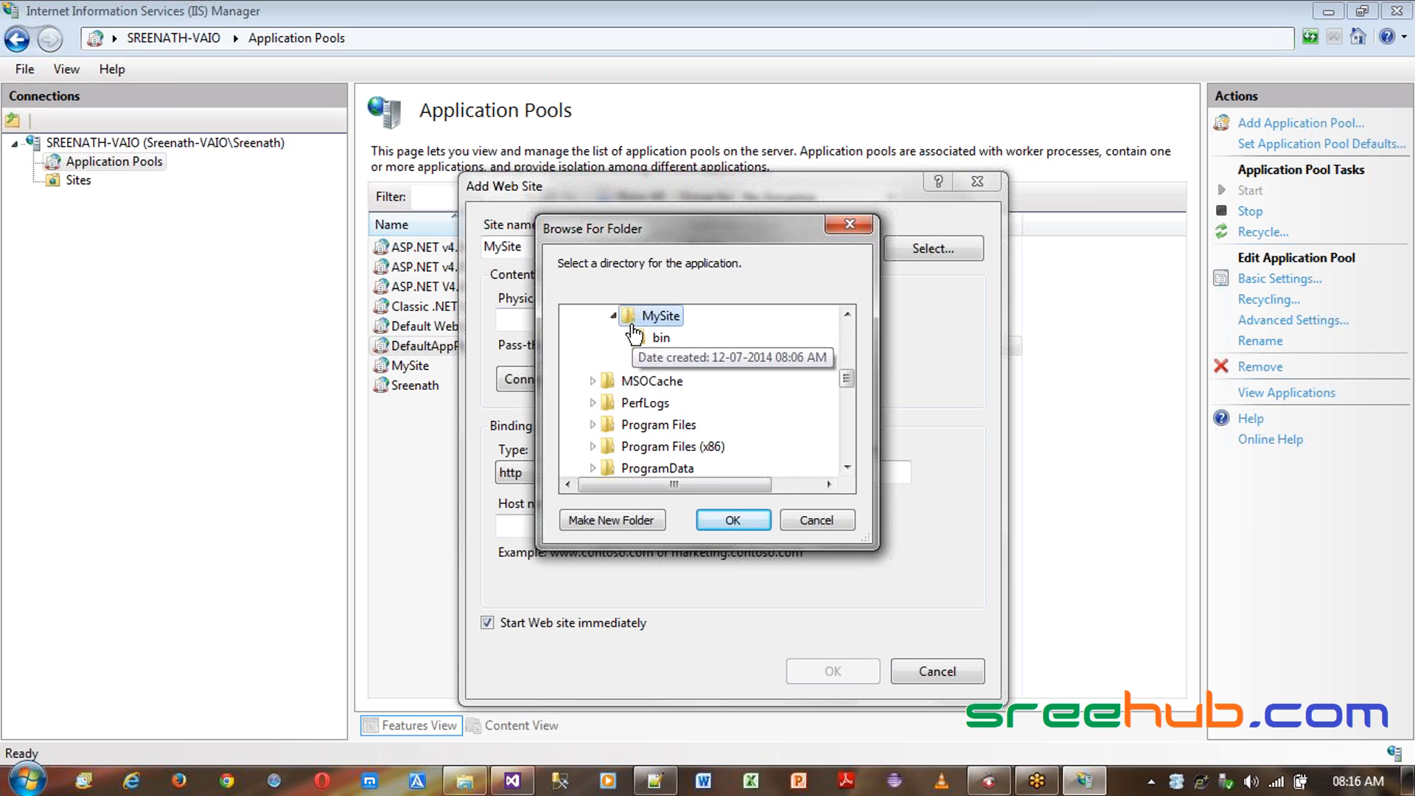
left_click(763, 527)
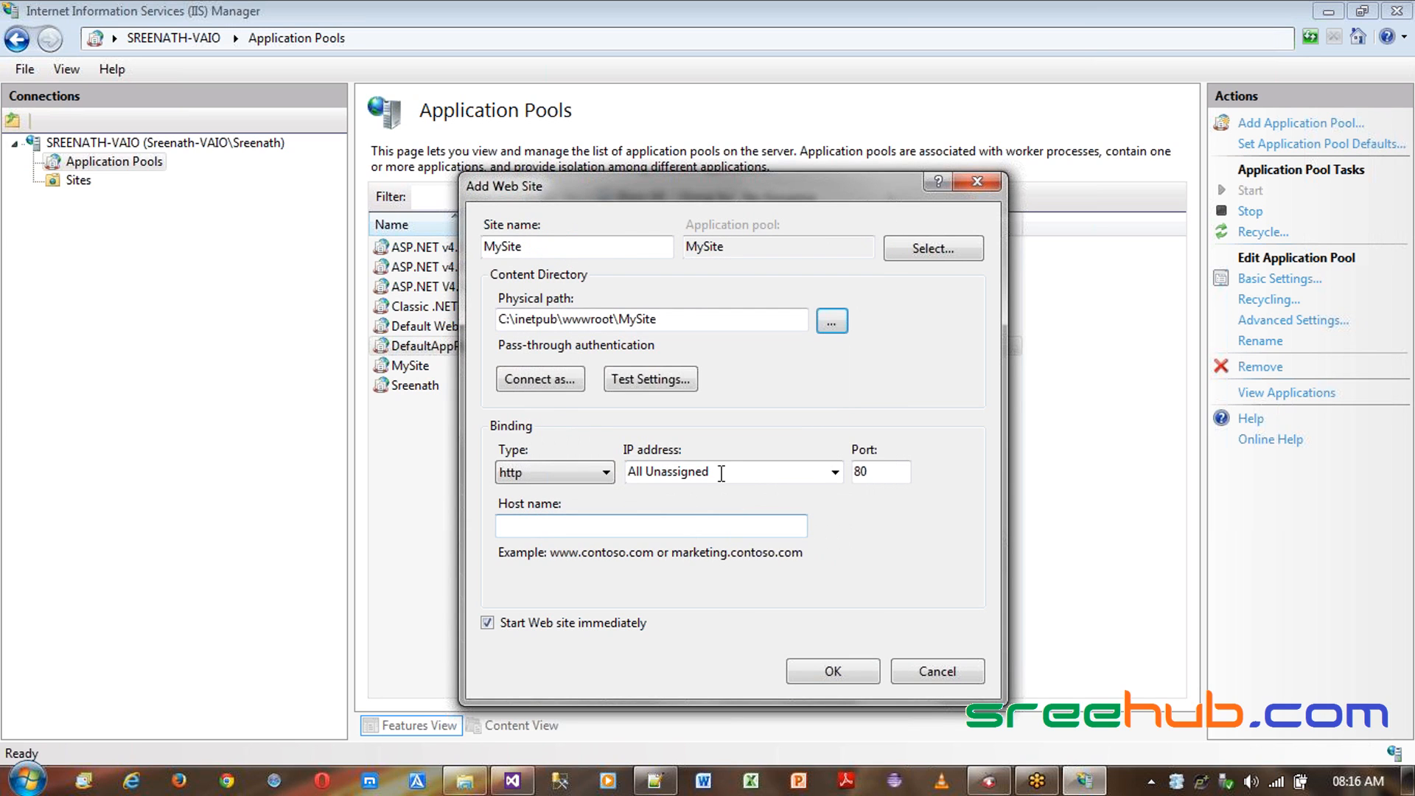
left_click_drag(686, 319, 453, 324)
left_click(652, 320)
left_click_drag(692, 319, 447, 328)
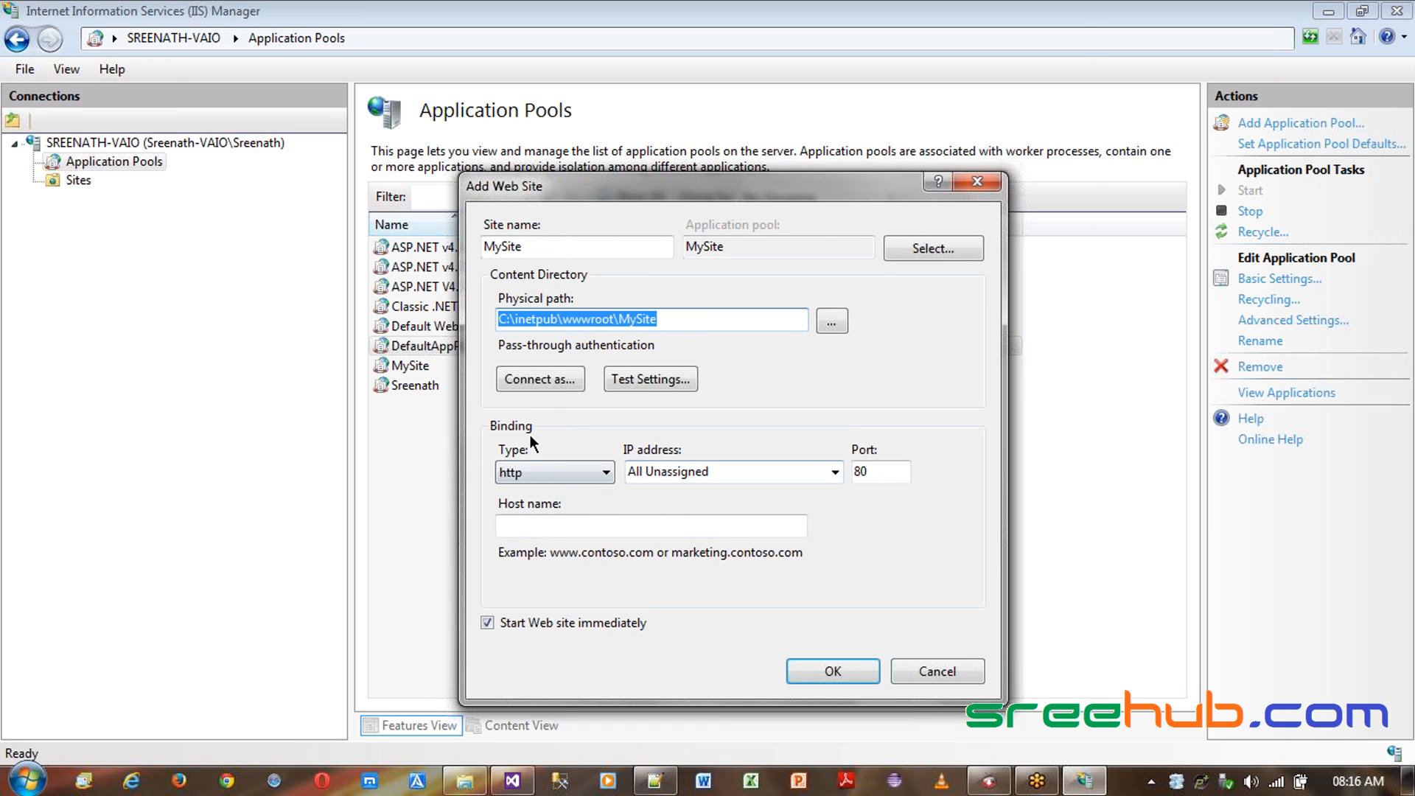
double_click(861, 471)
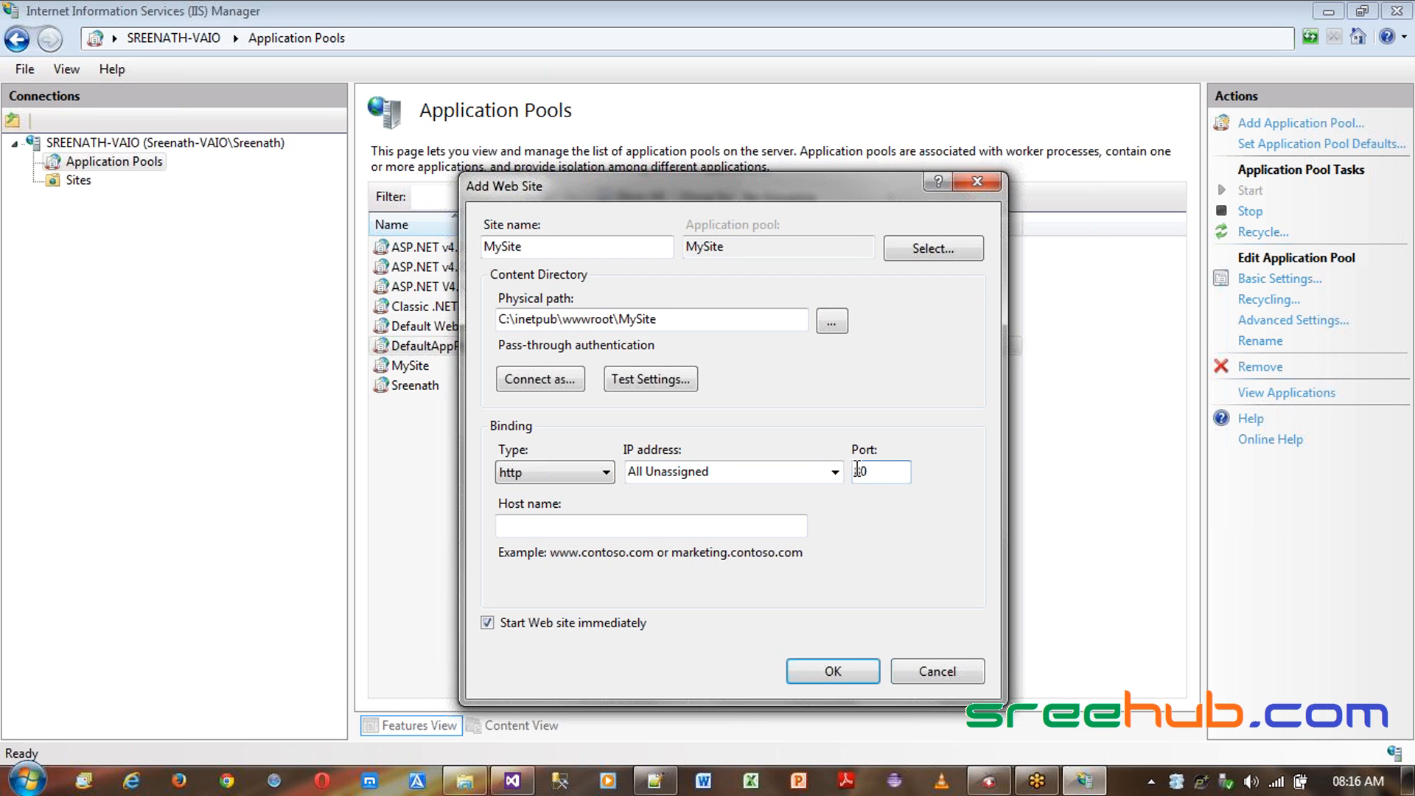
double_click(857, 470)
left_click(901, 477)
double_click(884, 477)
left_click(883, 477)
double_click(886, 477)
left_click(898, 474)
double_click(898, 474)
left_click(899, 474)
double_click(899, 474)
left_click(899, 474)
double_click(900, 474)
- Try the https binding type and its SSL certificate options, returning the binding to http
left_click(558, 473)
left_click(558, 476)
left_click(560, 476)
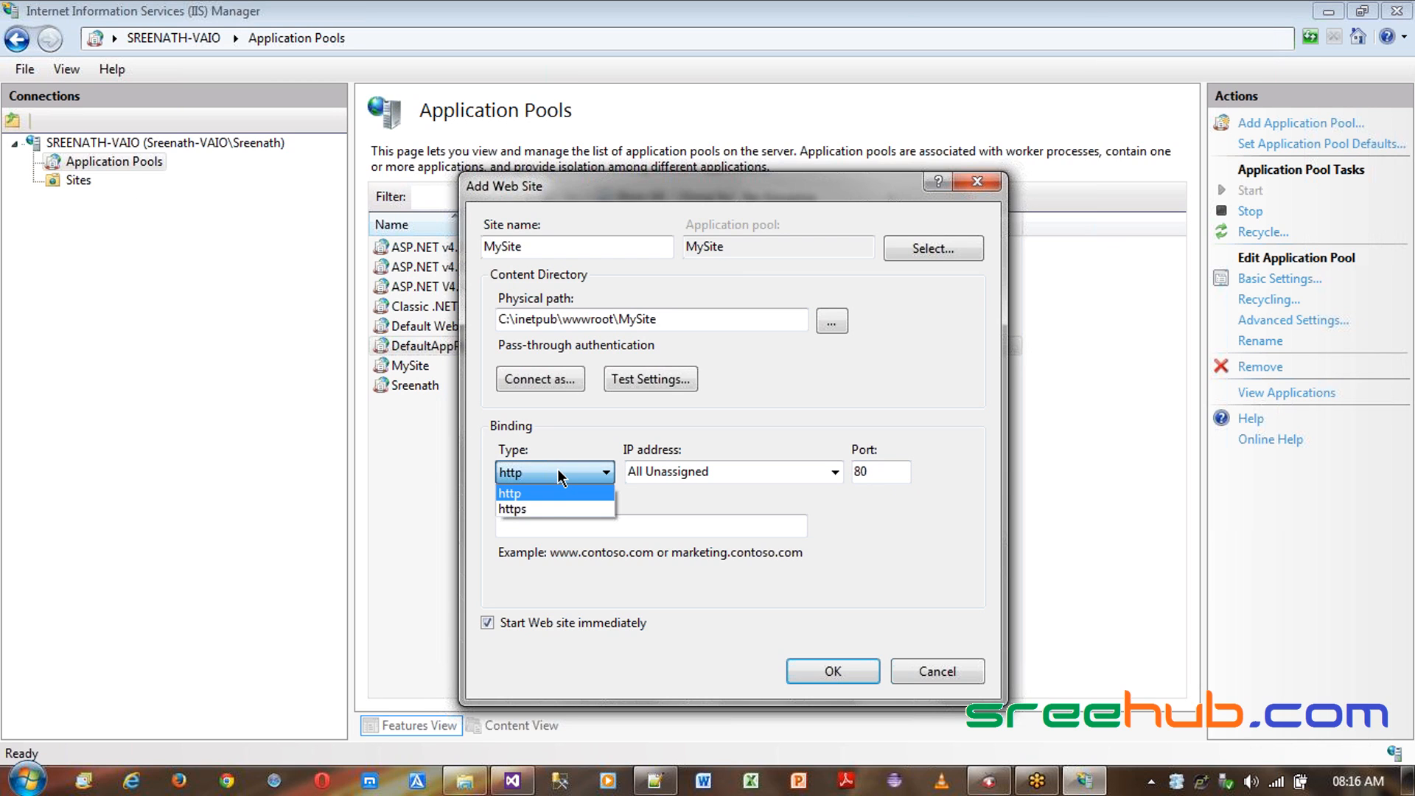
left_click(542, 509)
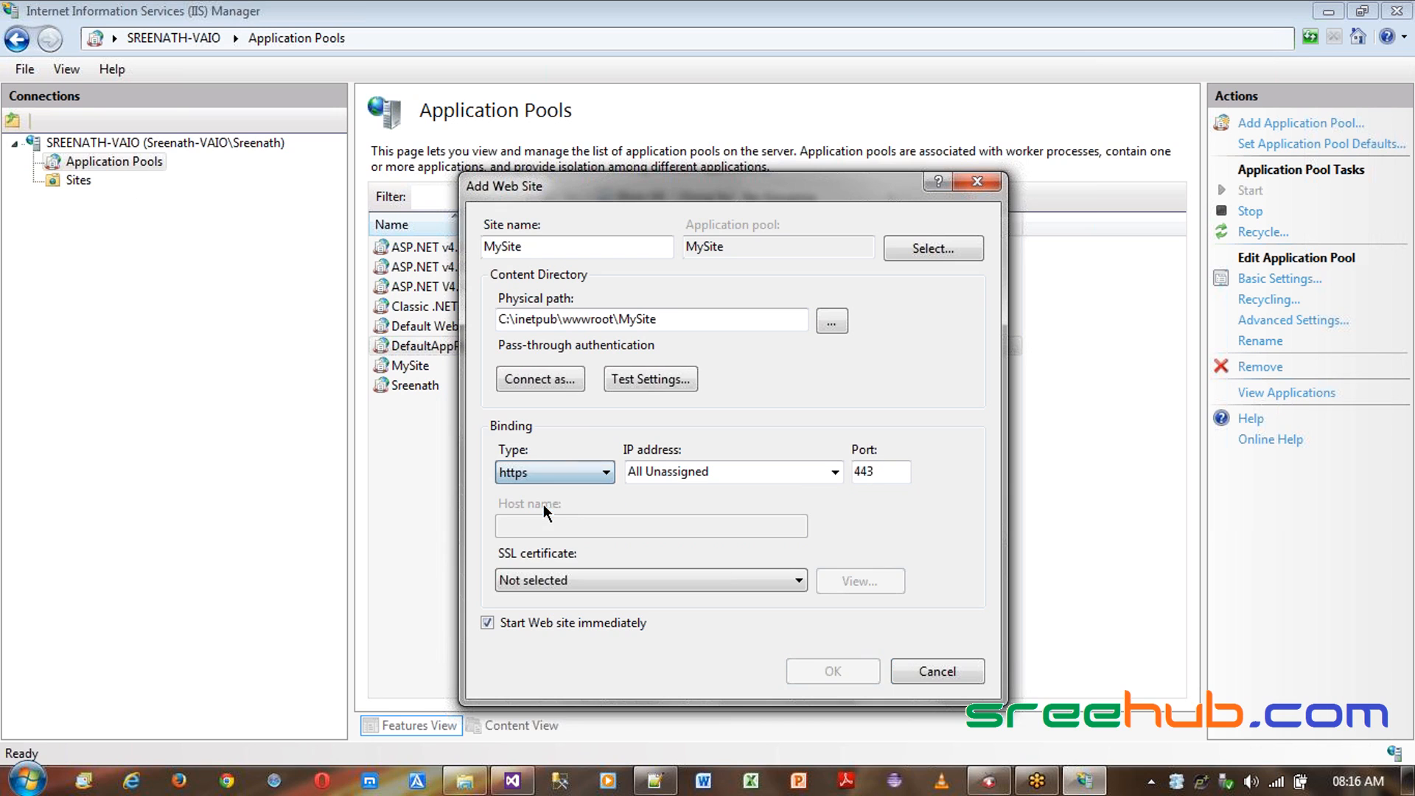
left_click(580, 578)
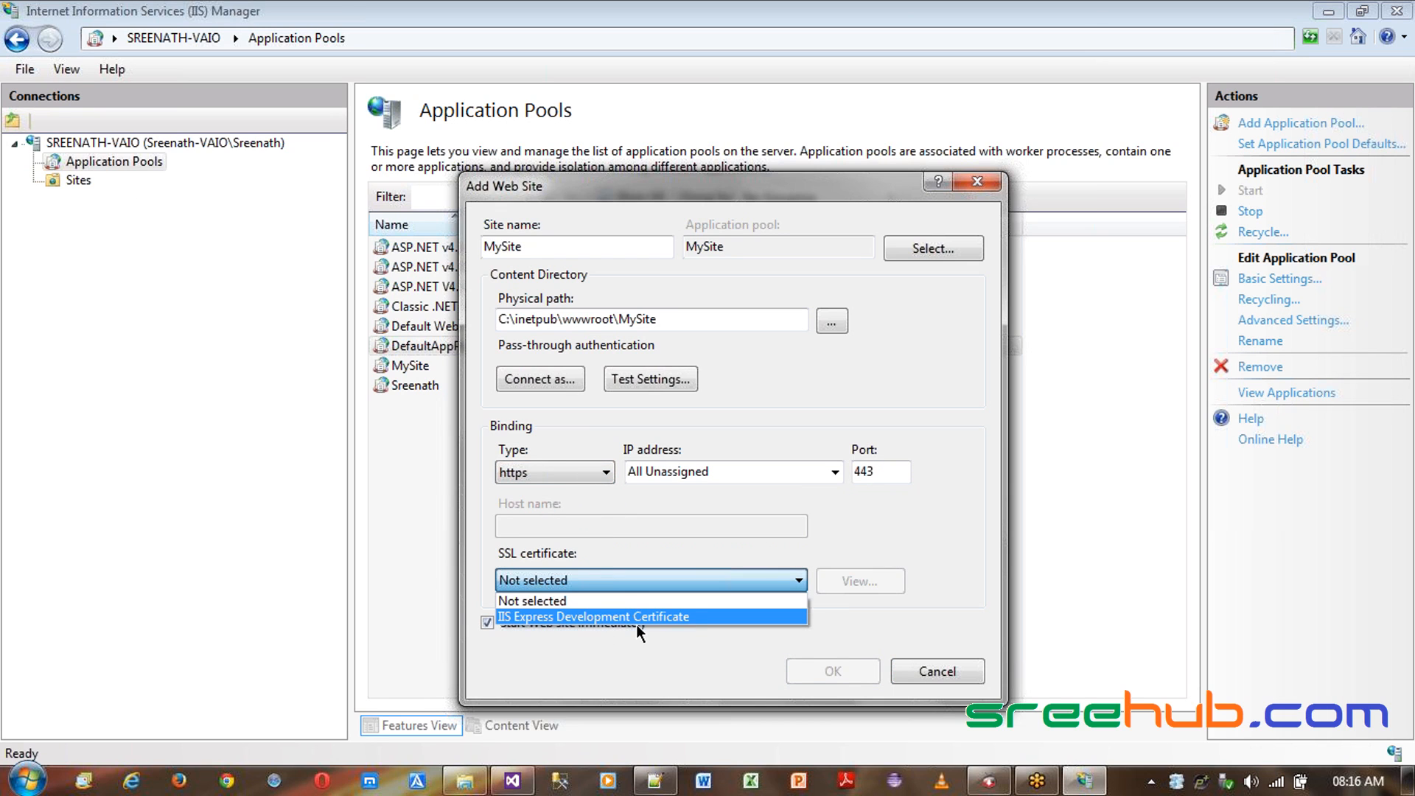
left_click(554, 473)
left_click(554, 473)
left_click(558, 488)
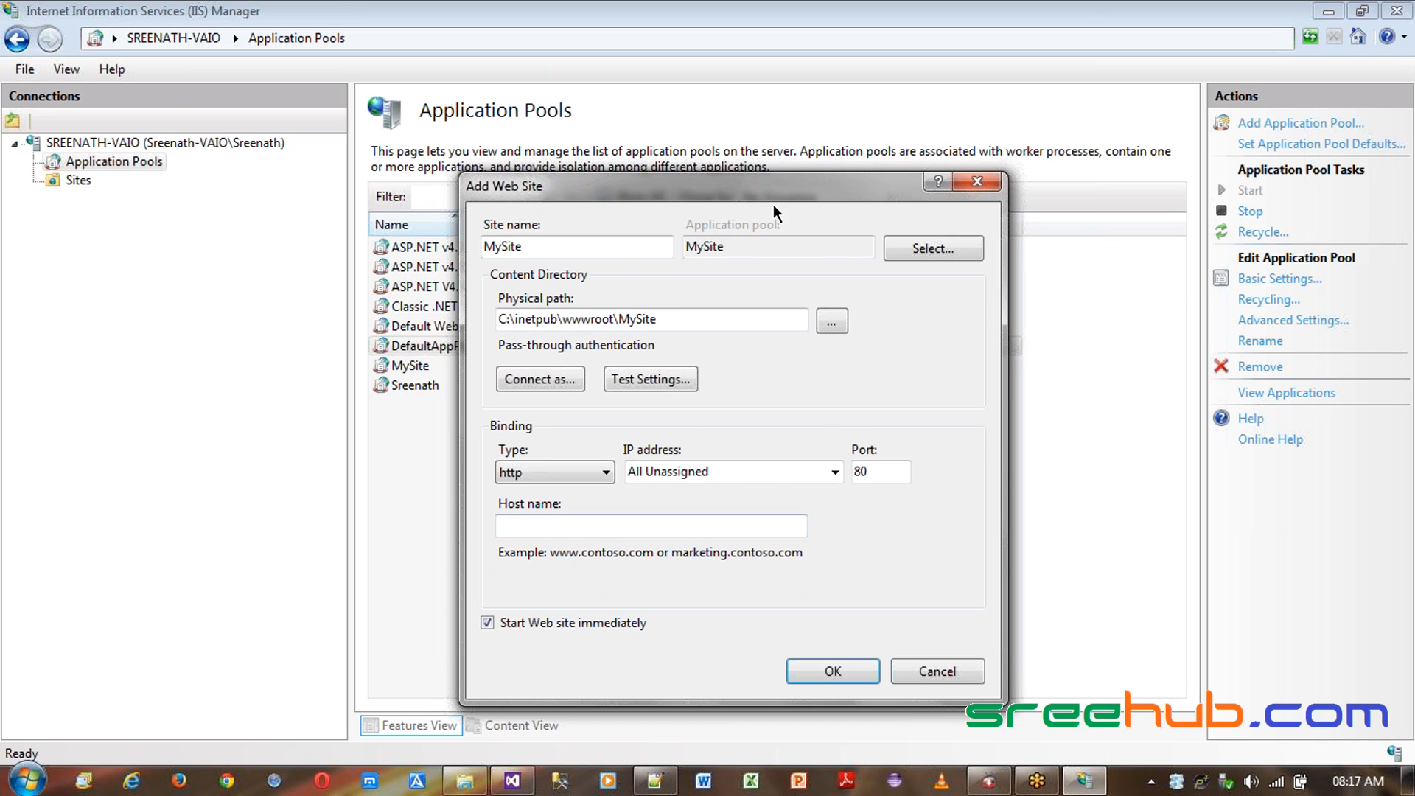
- Create the MySite web site with the http binding on port 80
left_click_drag(761, 189, 957, 306)
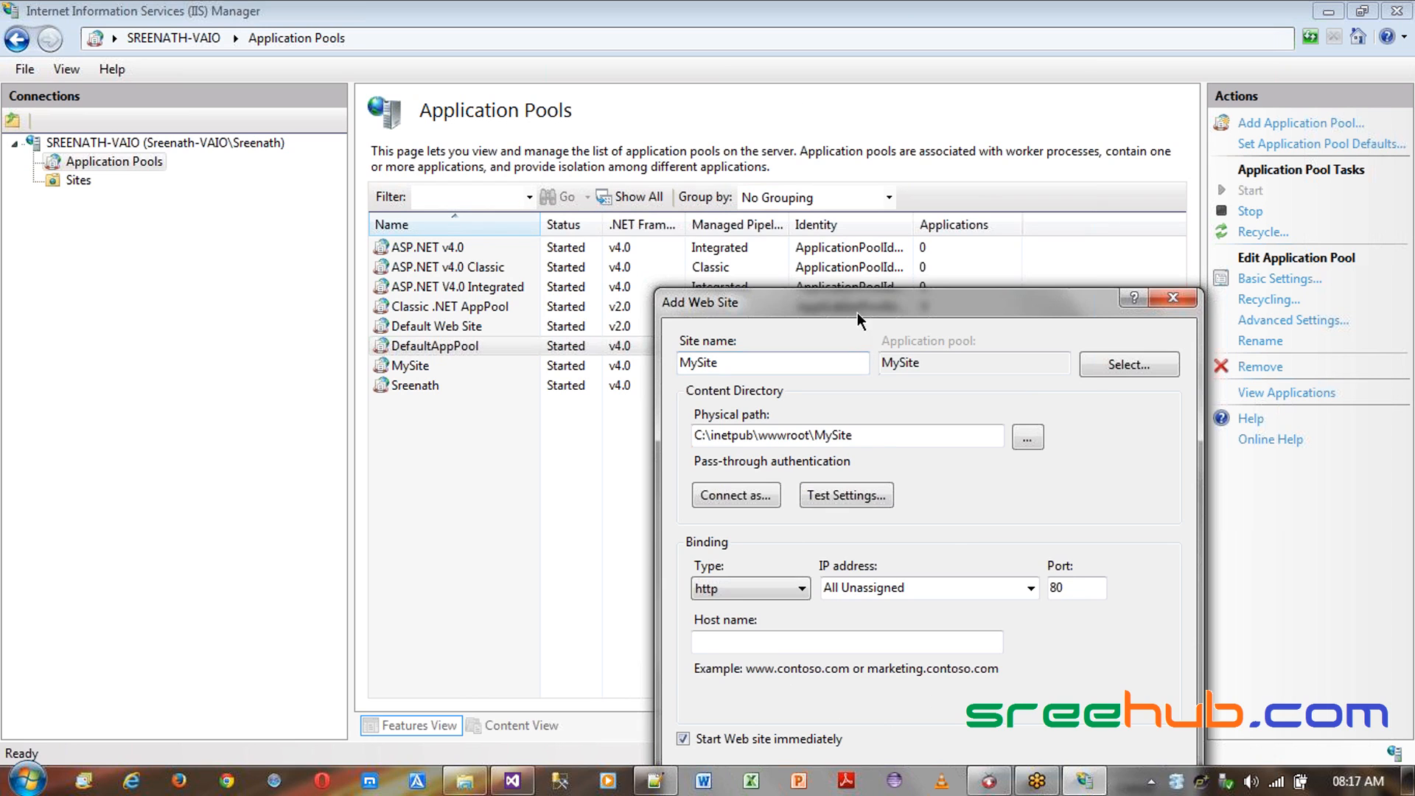
left_click_drag(857, 312, 646, 329)
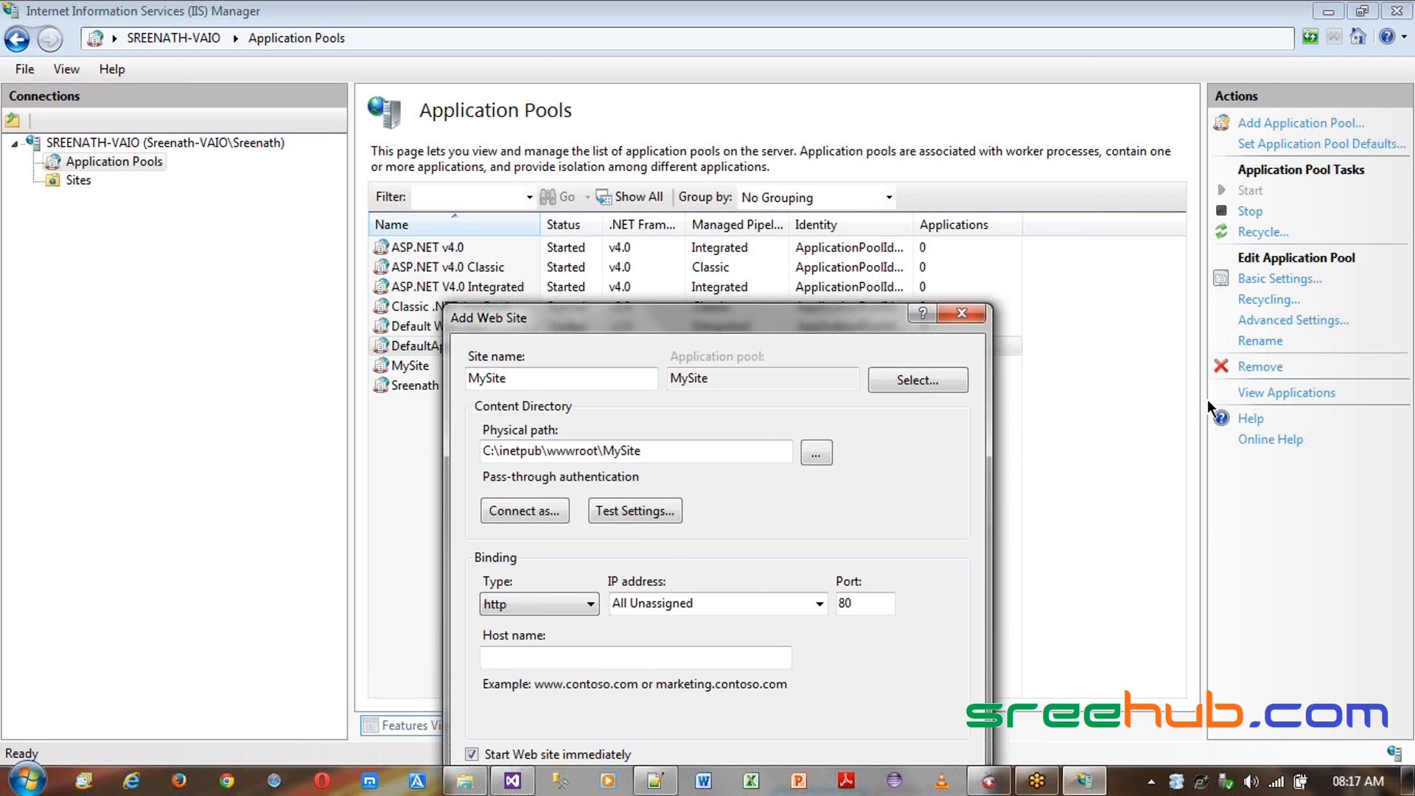
left_click_drag(860, 315, 1122, 384)
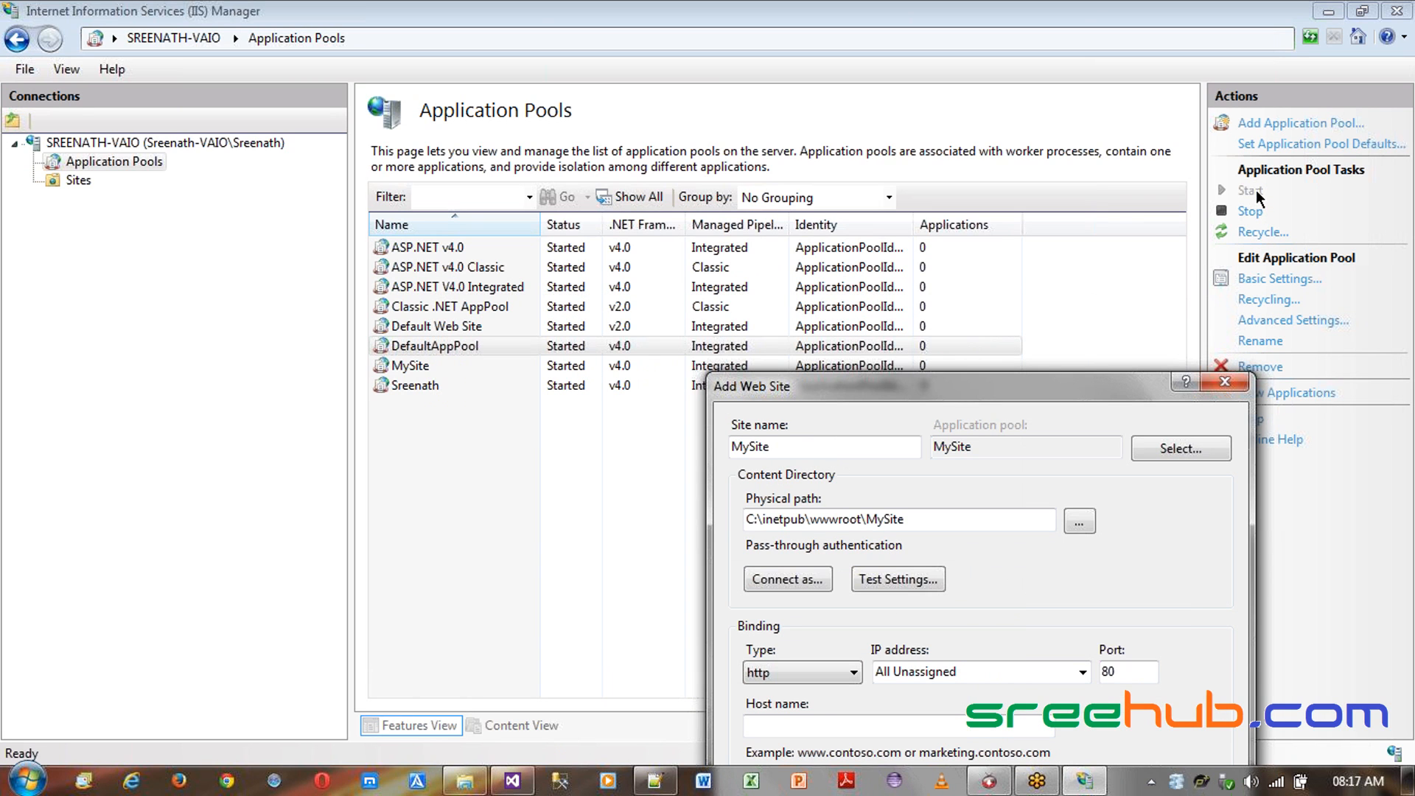
left_click_drag(1123, 384, 1020, 396)
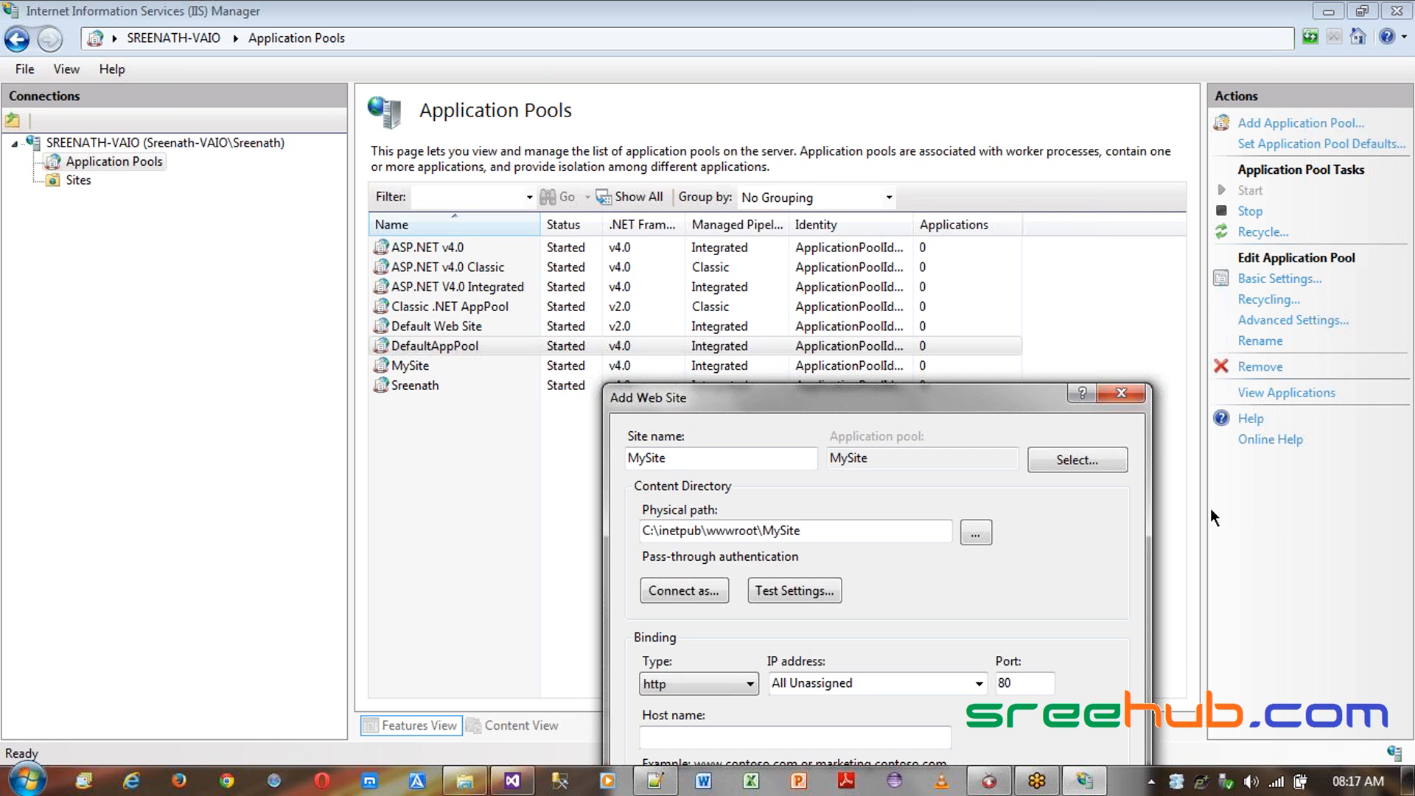
left_click_drag(957, 389, 984, 115)
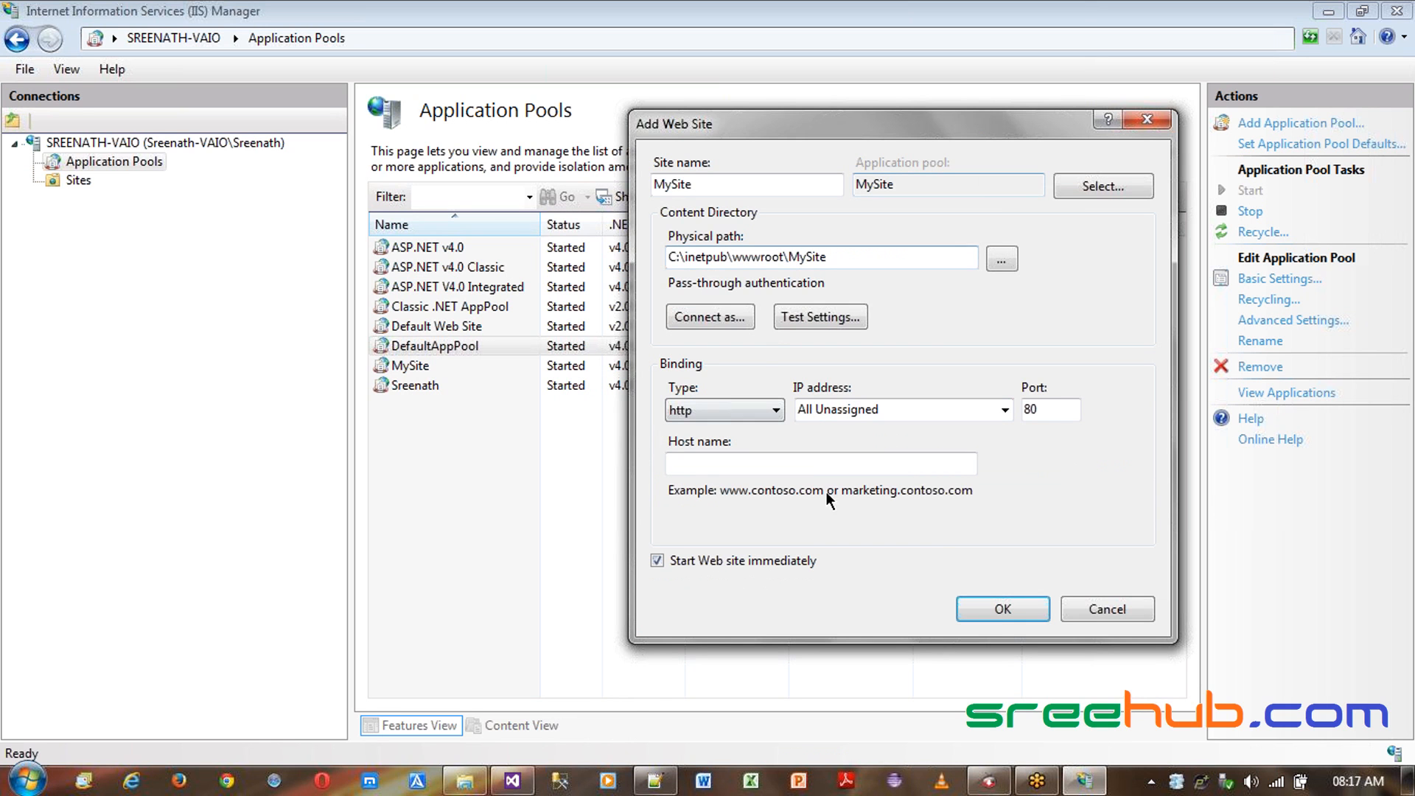
left_click(1007, 612)
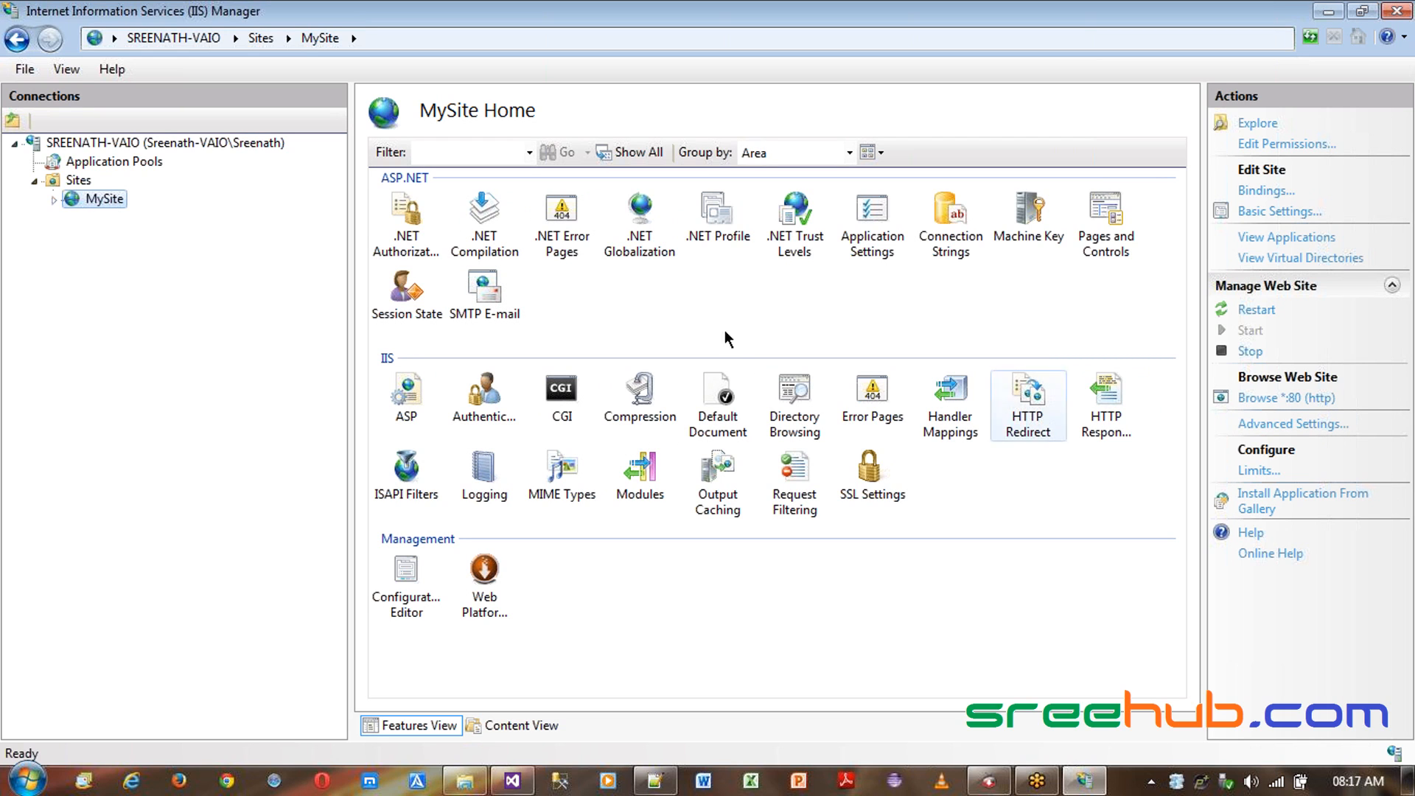
- Expand the MySite site and browse its folder contents in Explorer
left_click(56, 201)
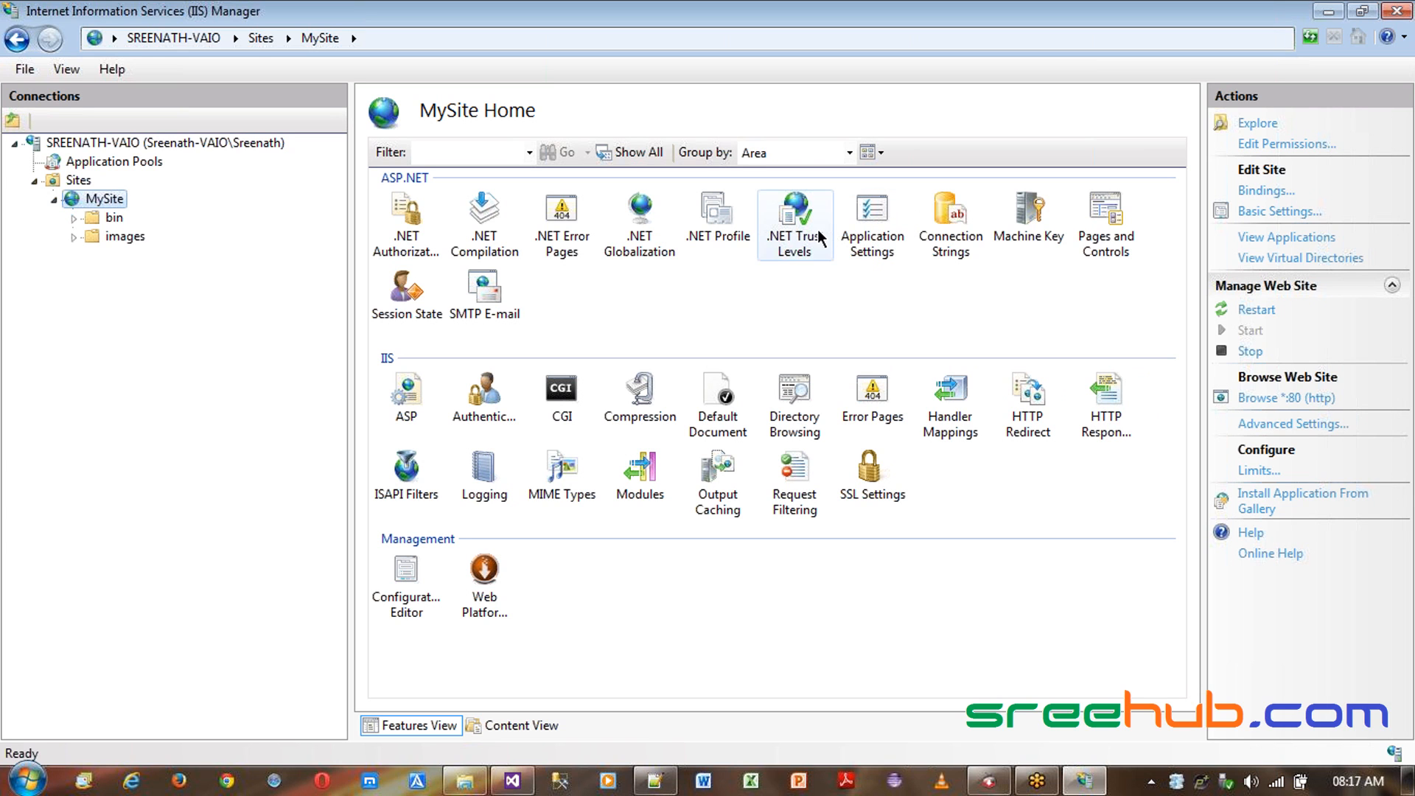
left_click(466, 783)
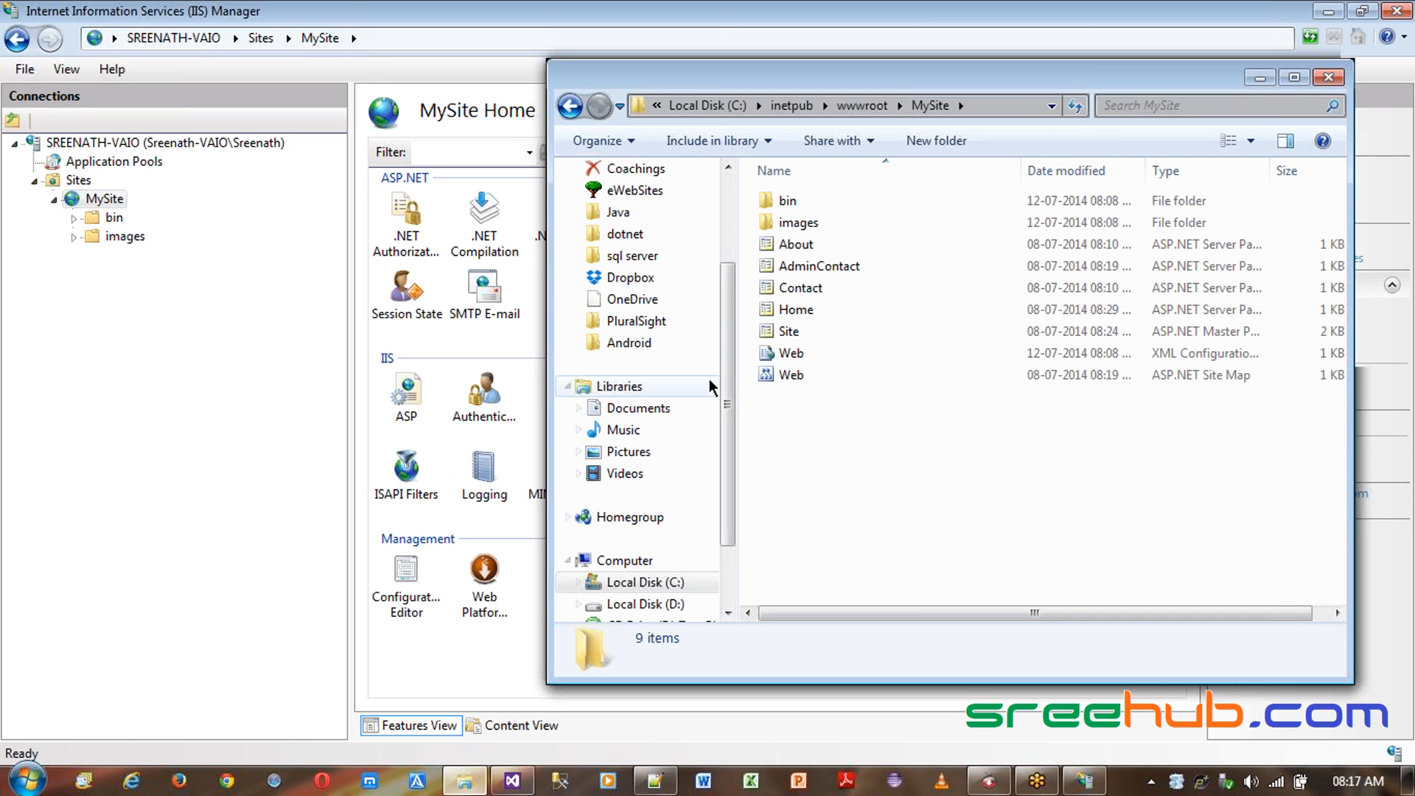
left_click(104, 298)
- Open the MySite site's advanced settings and inspect its physical path
right_click(103, 199)
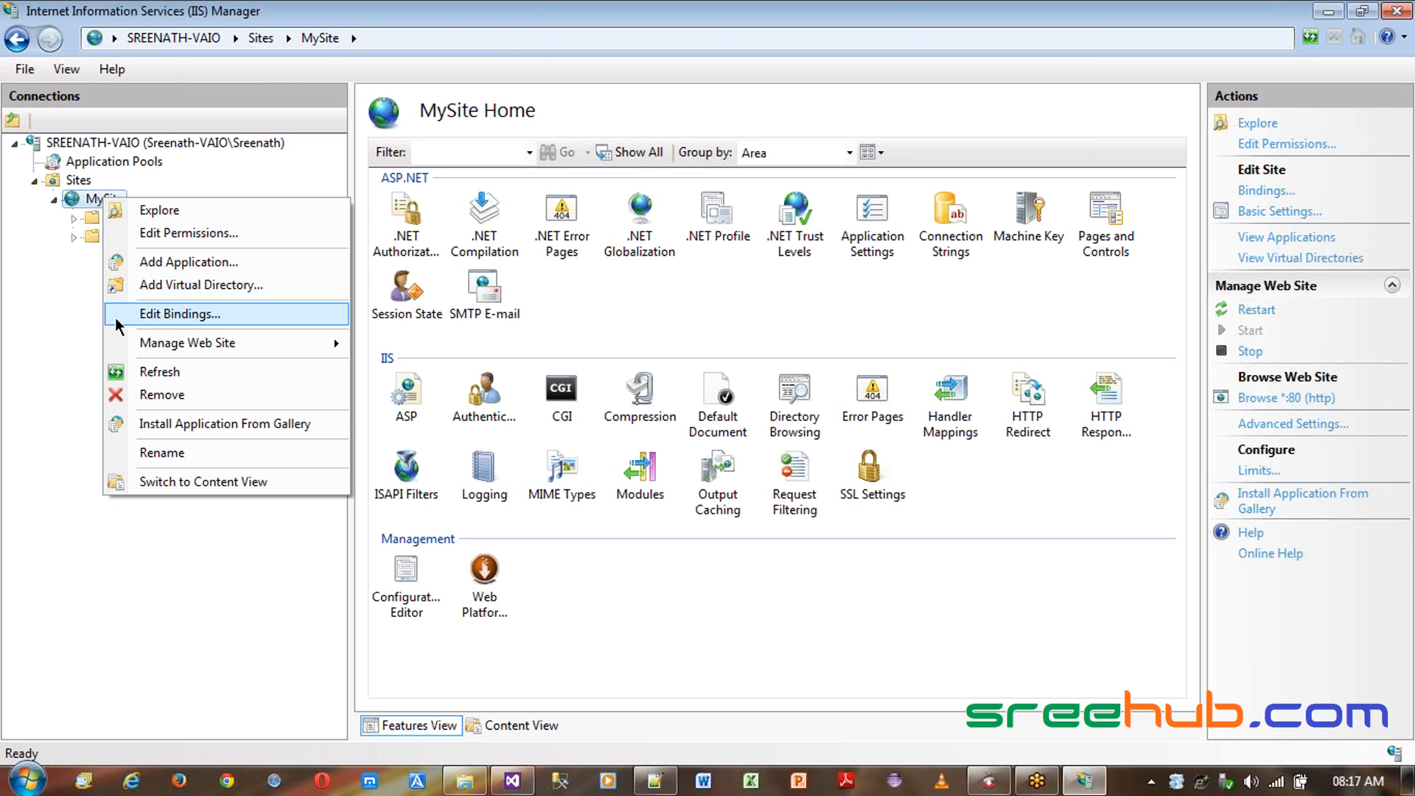
left_click(1267, 439)
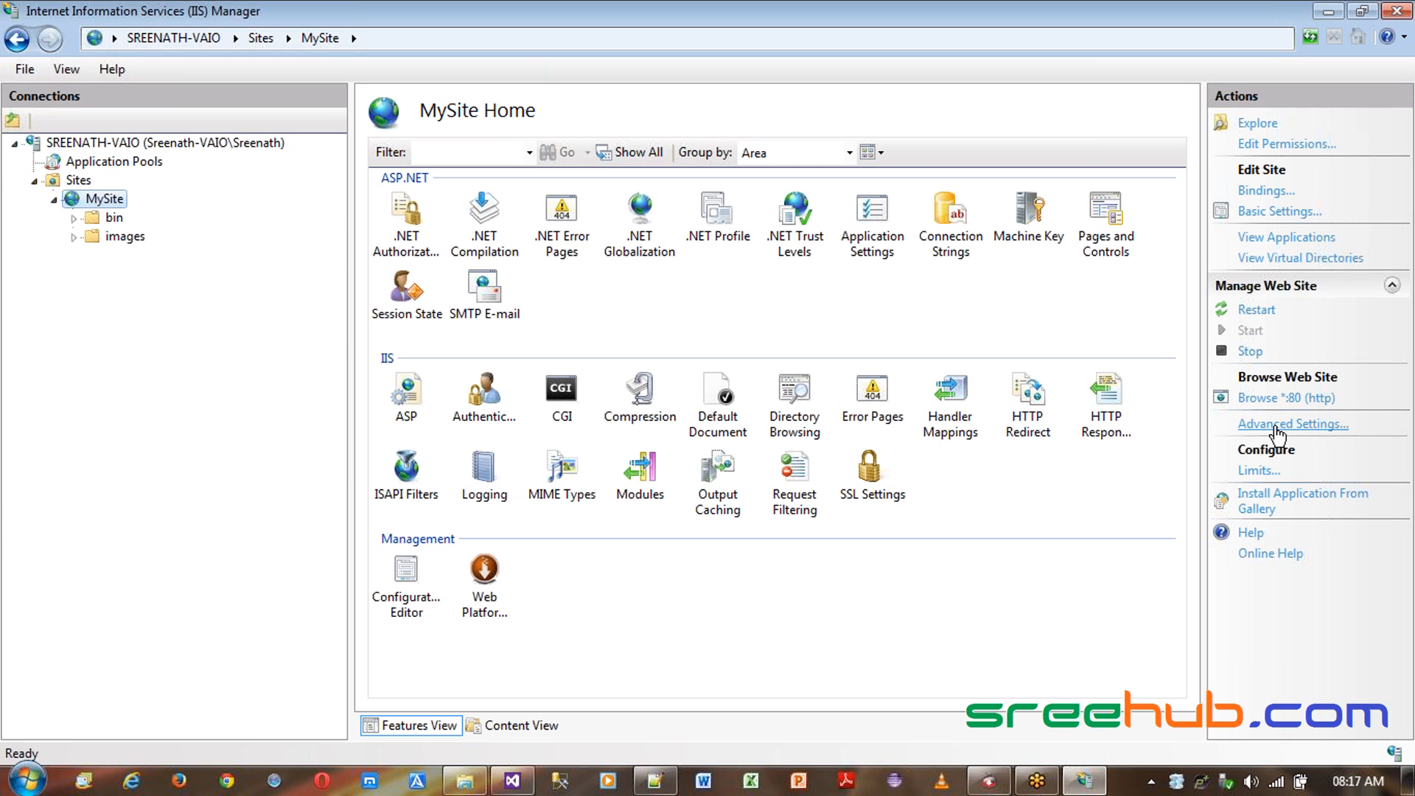
left_click(1312, 435)
left_click(778, 250)
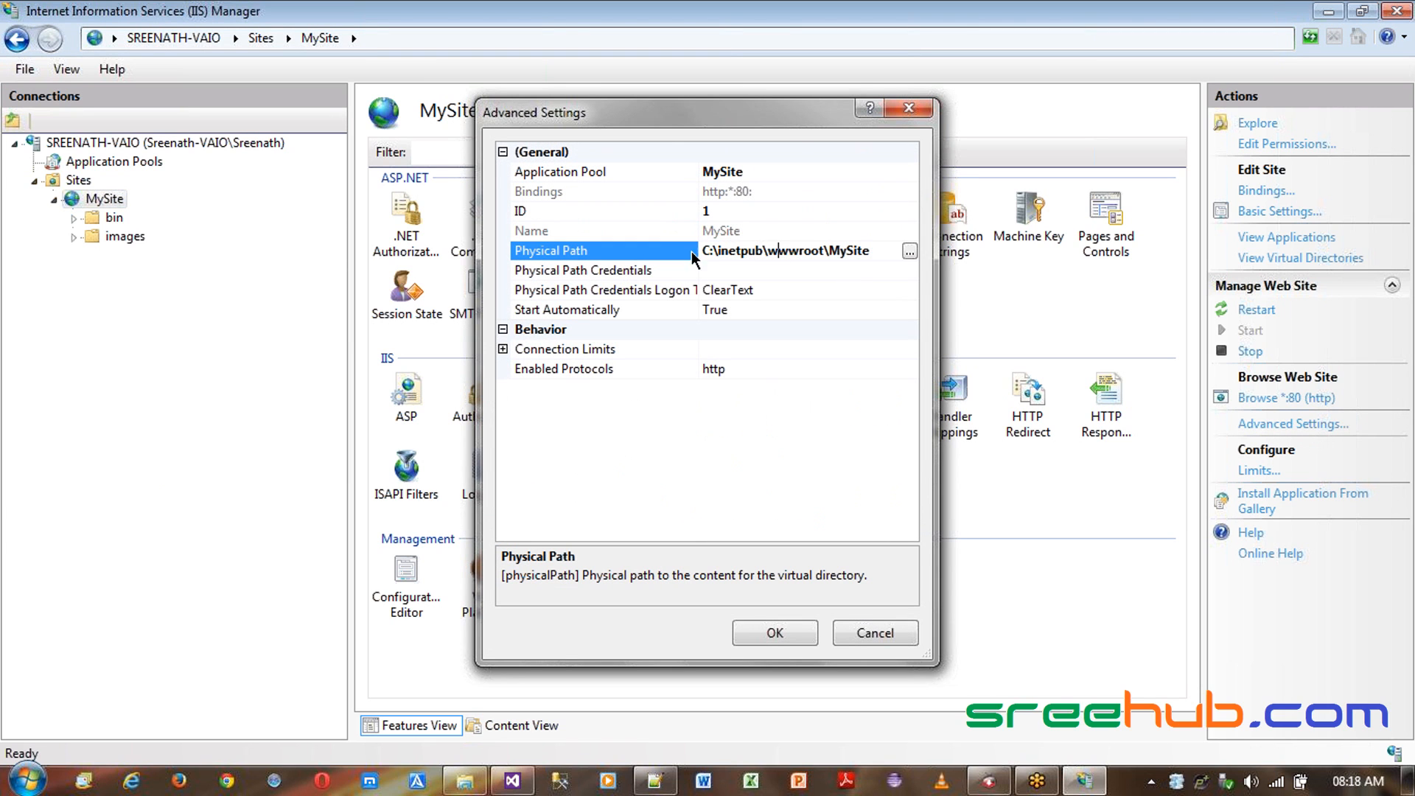
- Examine the MySite site's physical path, bindings and ID in advanced settings, then close the dialog without changes
left_click_drag(872, 250, 567, 245)
left_click(799, 253)
left_click_drag(879, 251, 631, 244)
left_click(811, 251)
left_click(749, 190)
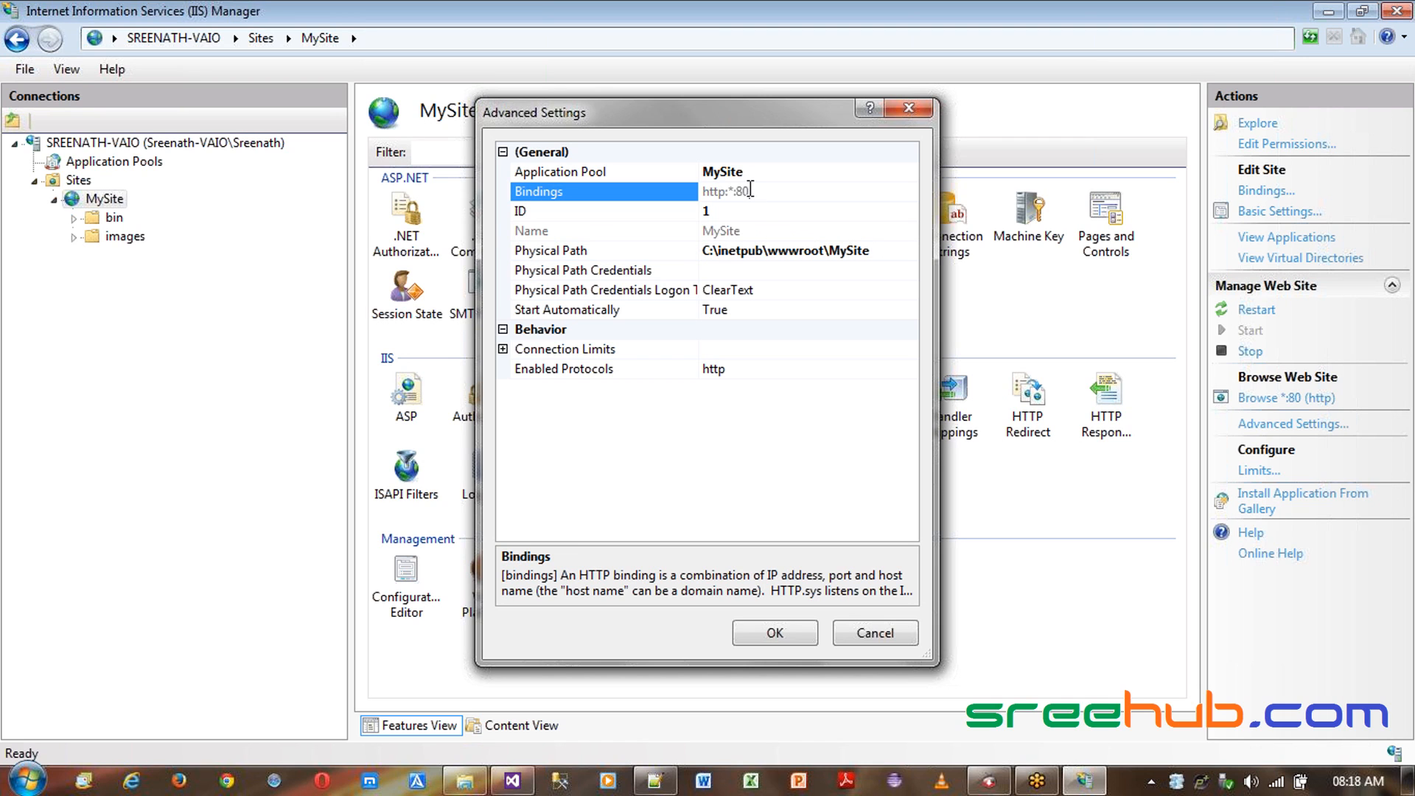
mouse_move(727, 192)
left_mouse_down()
mouse_move(697, 193)
mouse_move(746, 191)
left_mouse_up()
left_click(617, 192)
left_click(715, 214)
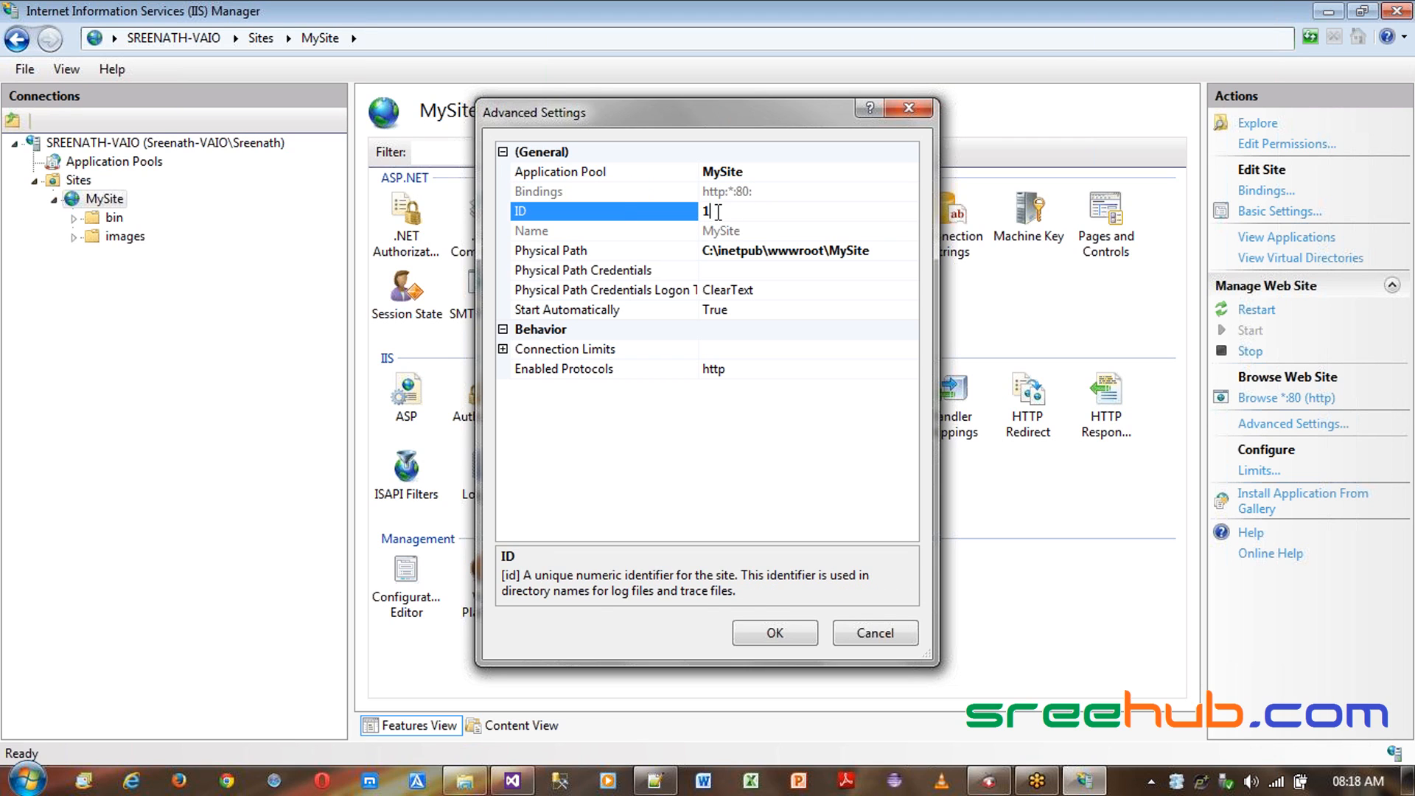
left_click_drag(654, 123, 620, 146)
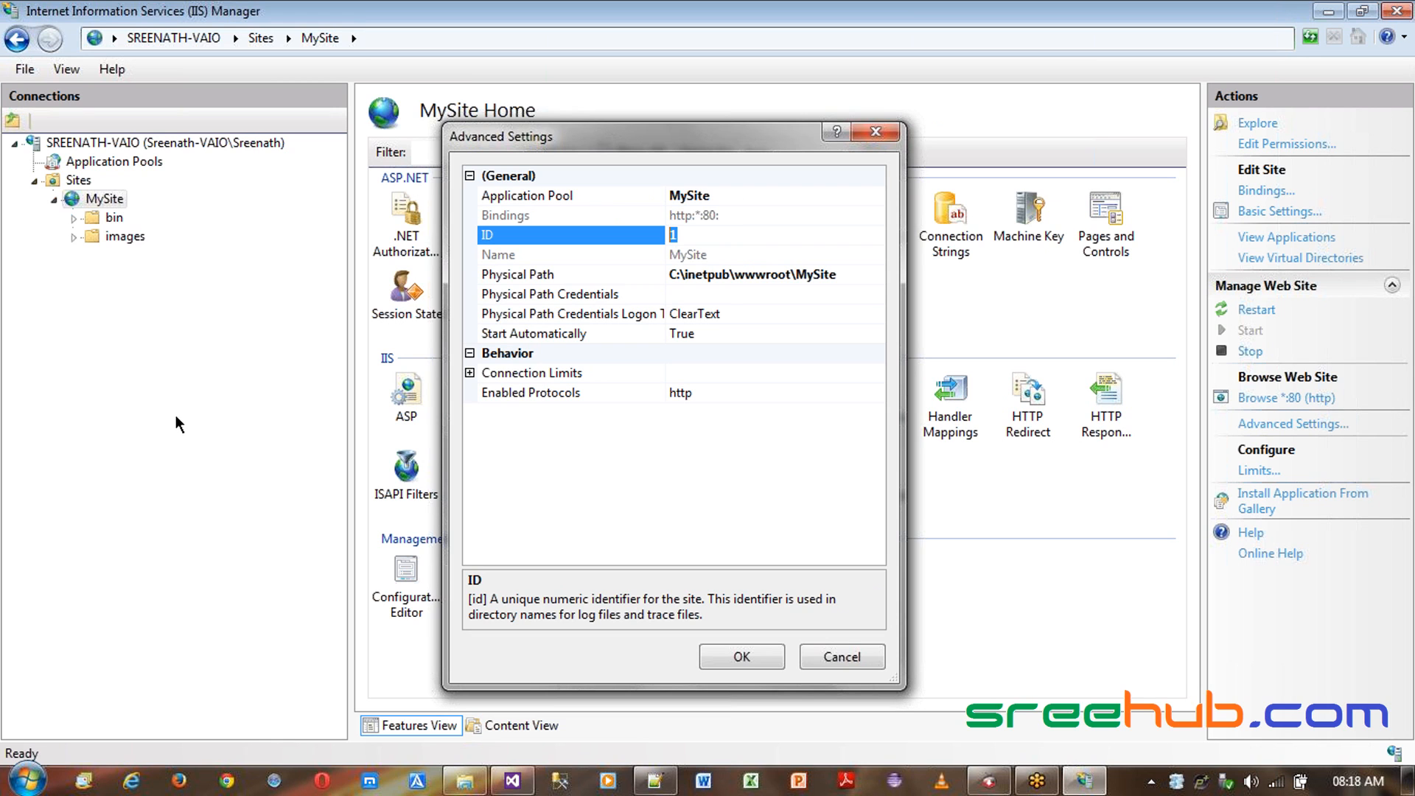
left_click_drag(659, 137, 781, 163)
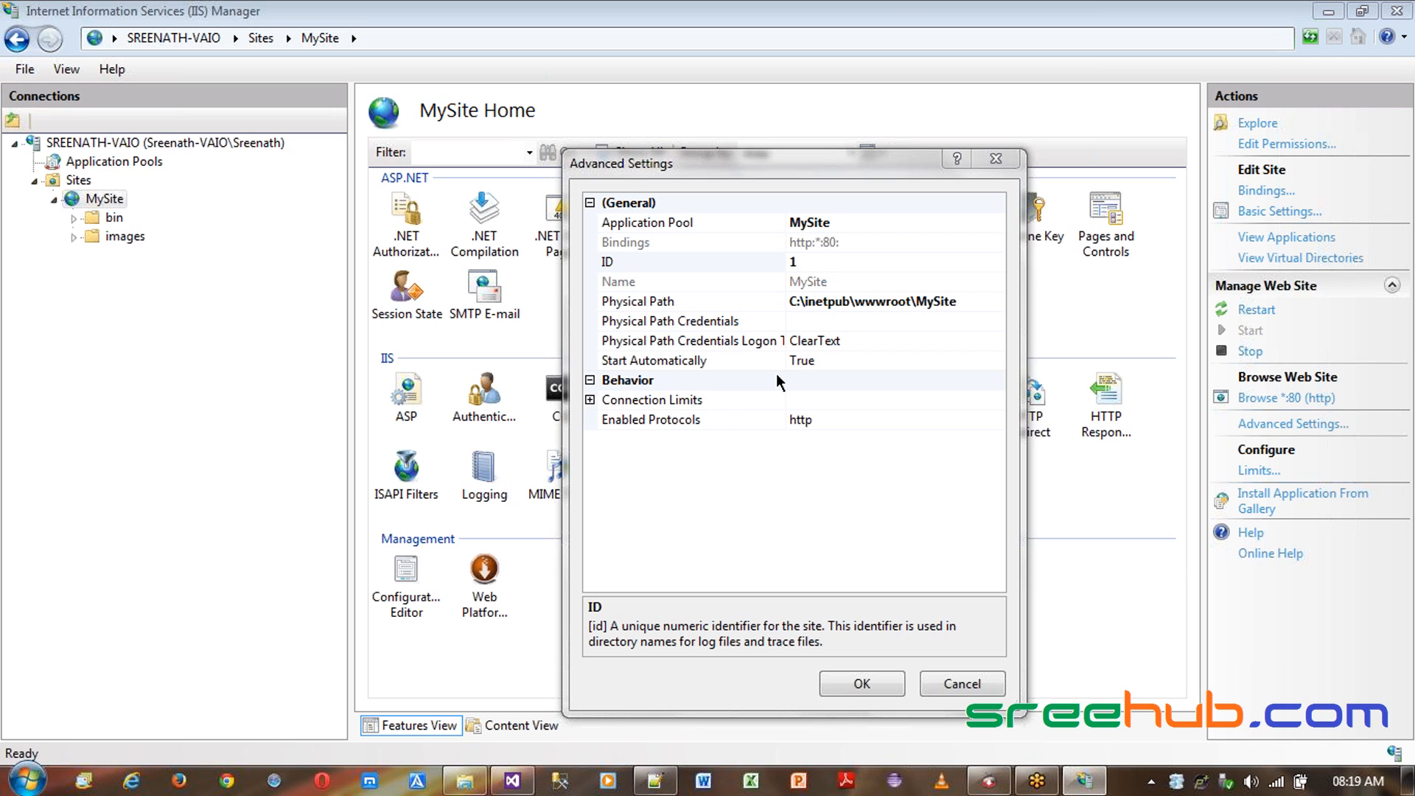
left_click(973, 686)
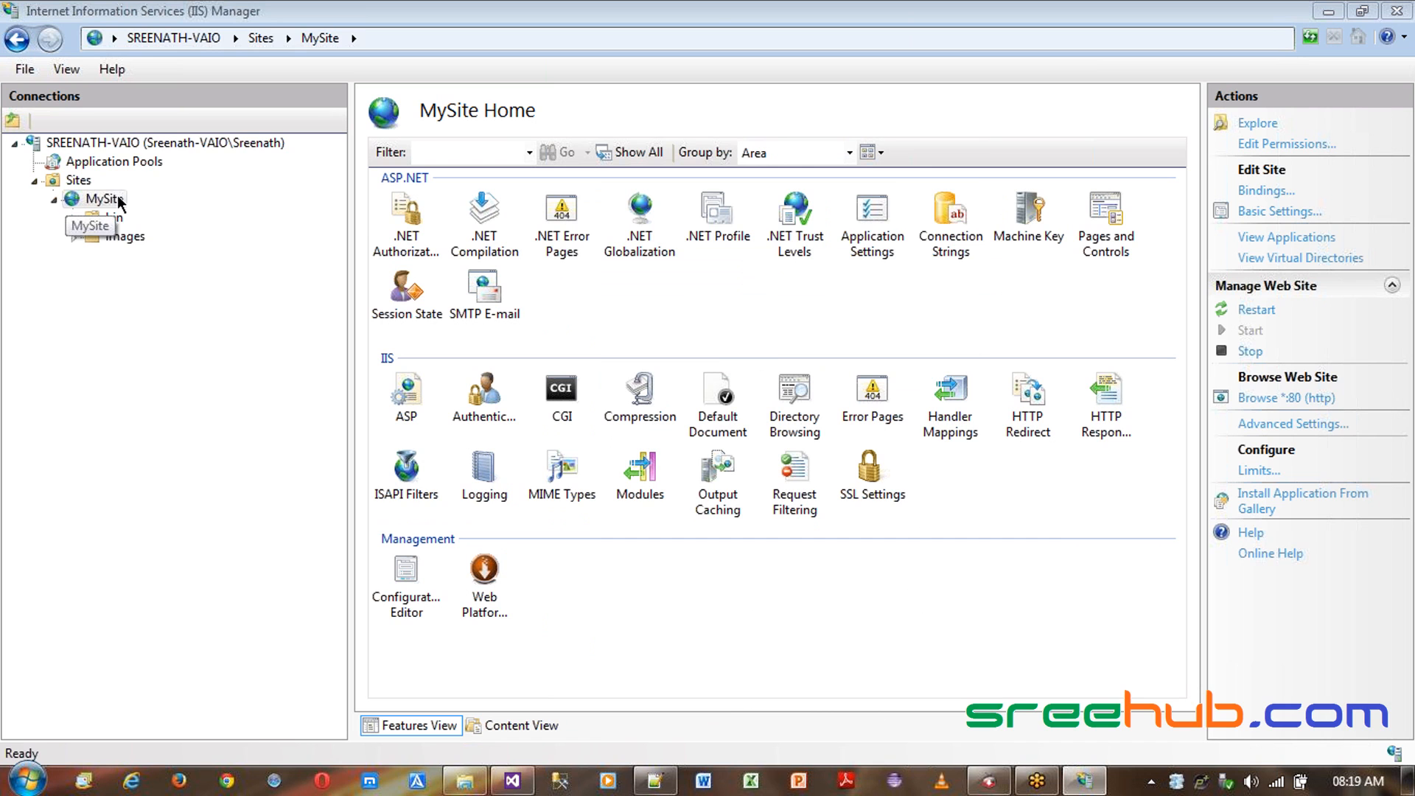
- Open the server-level ISAPI and CGI Restrictions feature
left_click(114, 144)
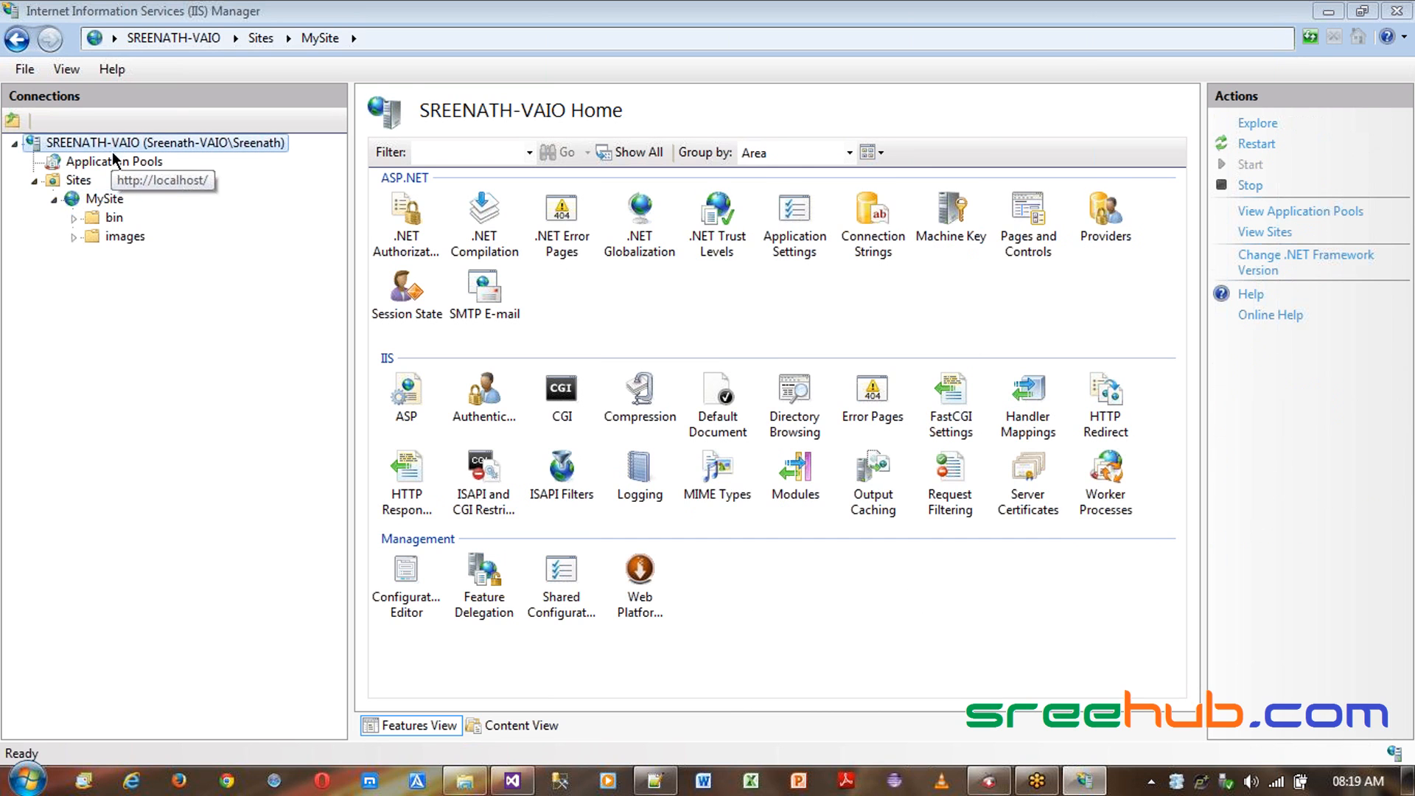
left_click(94, 208)
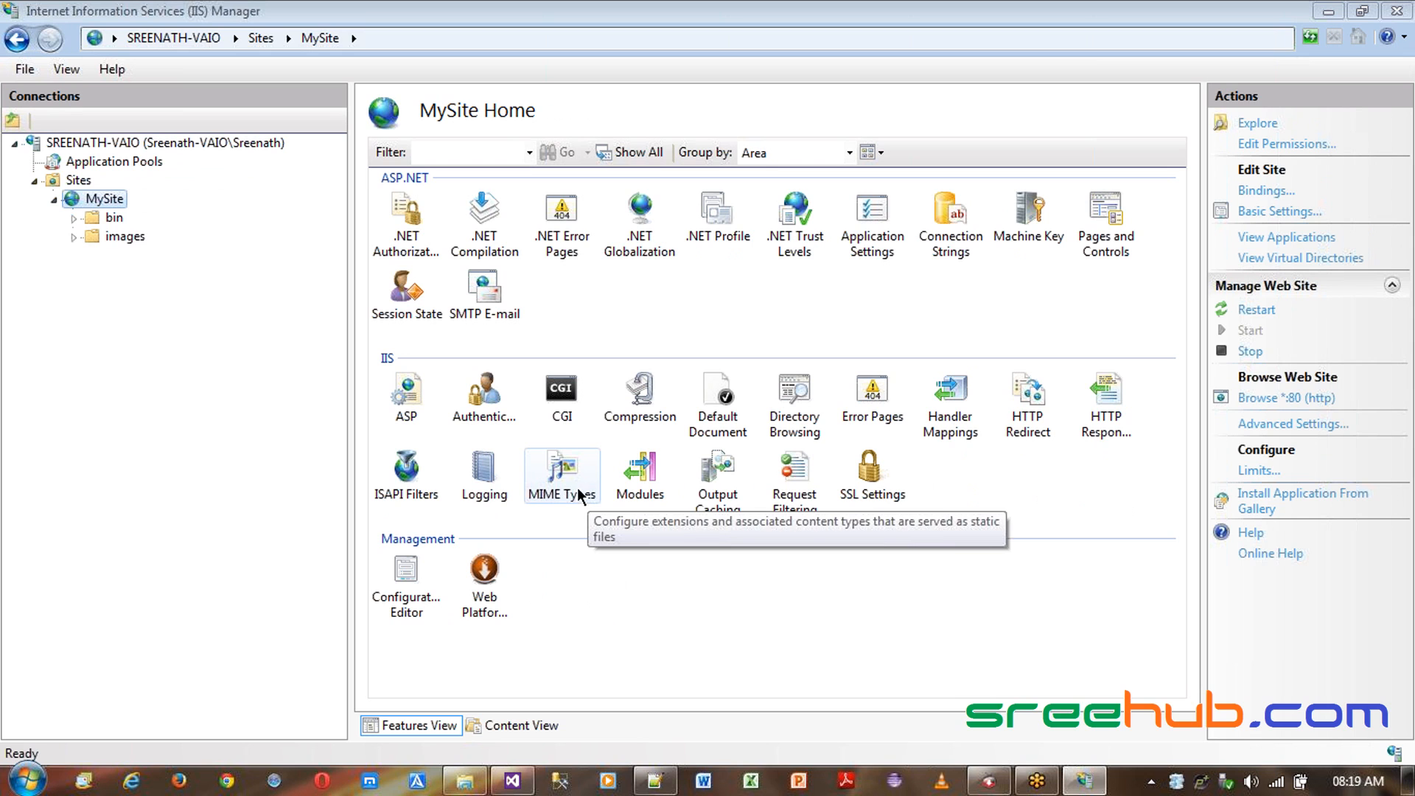
left_click(403, 407)
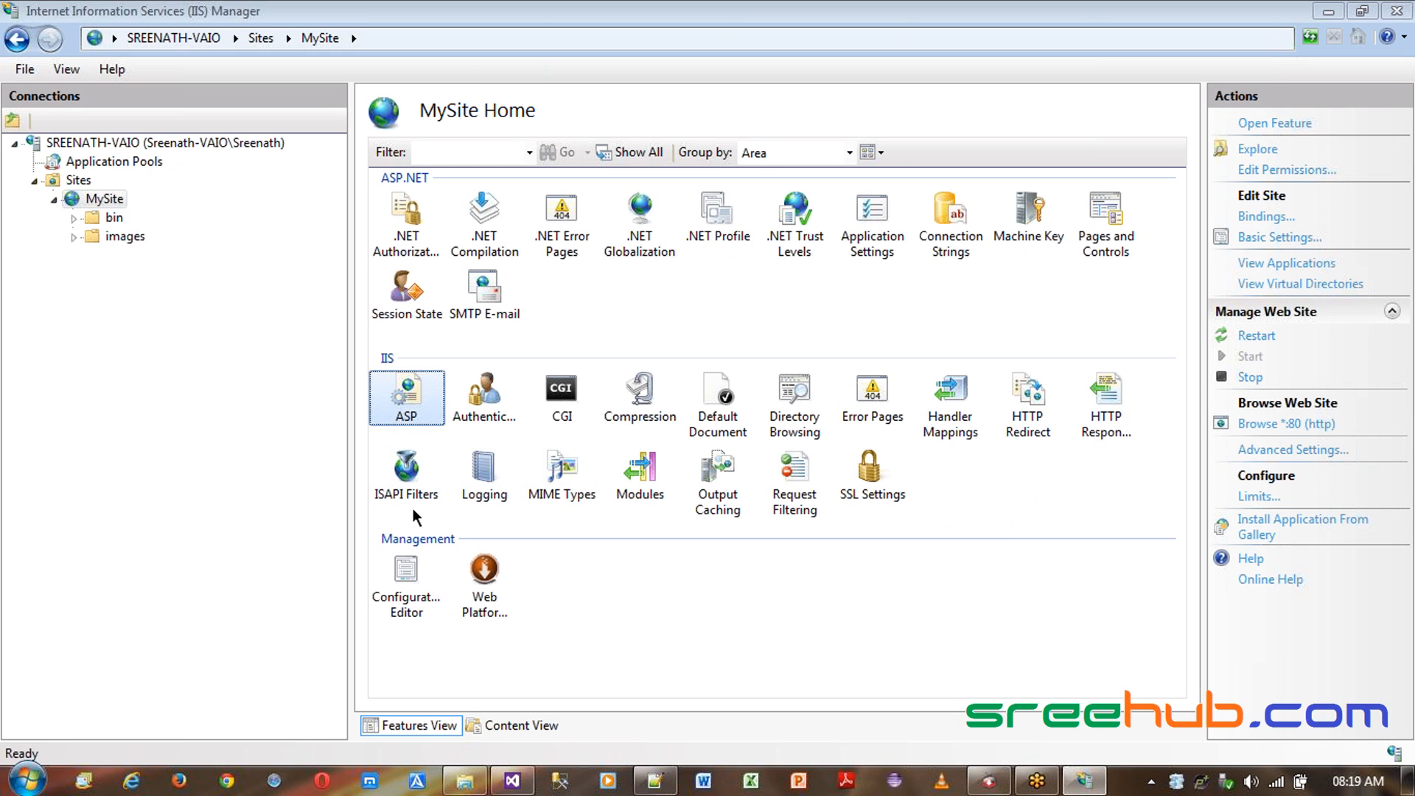
left_click(209, 142)
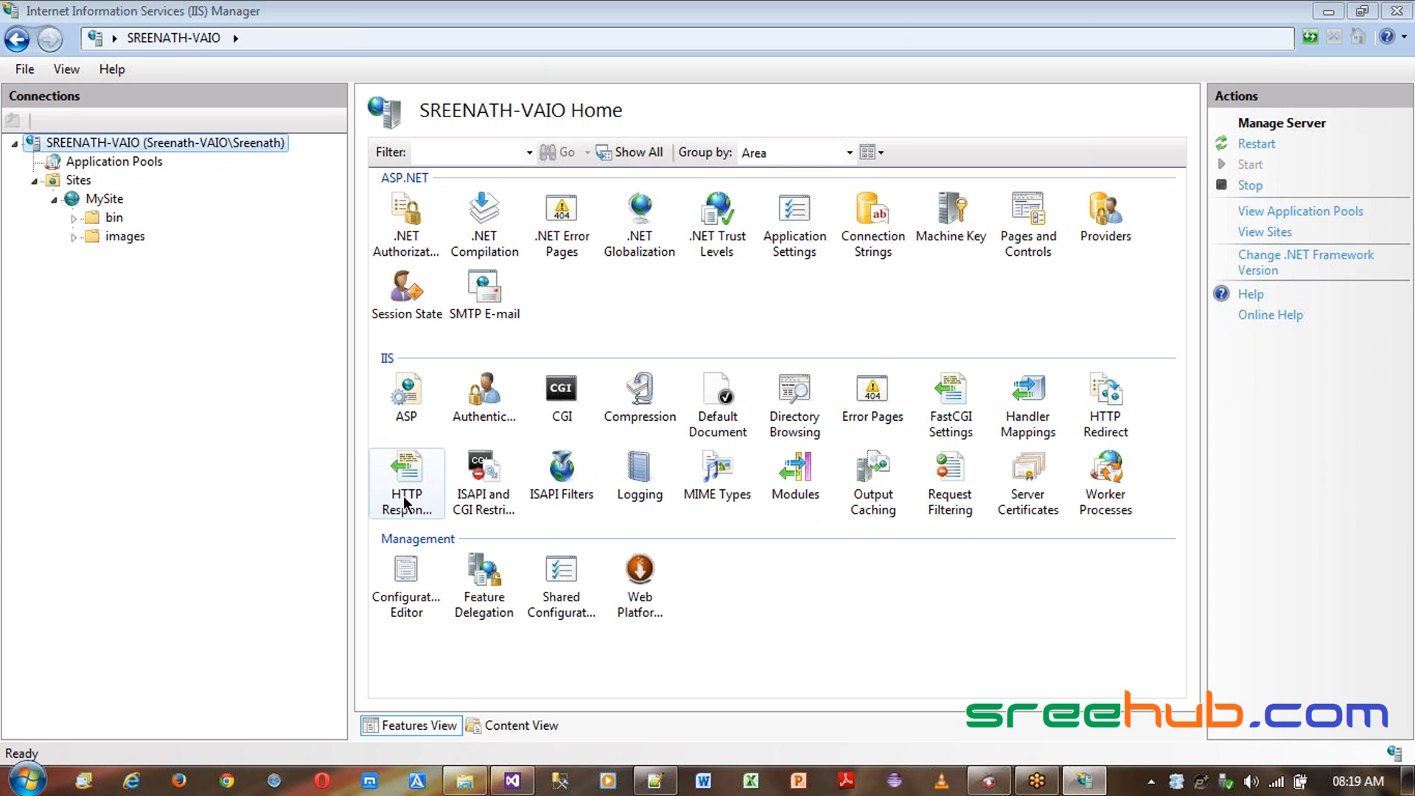
left_click(475, 479)
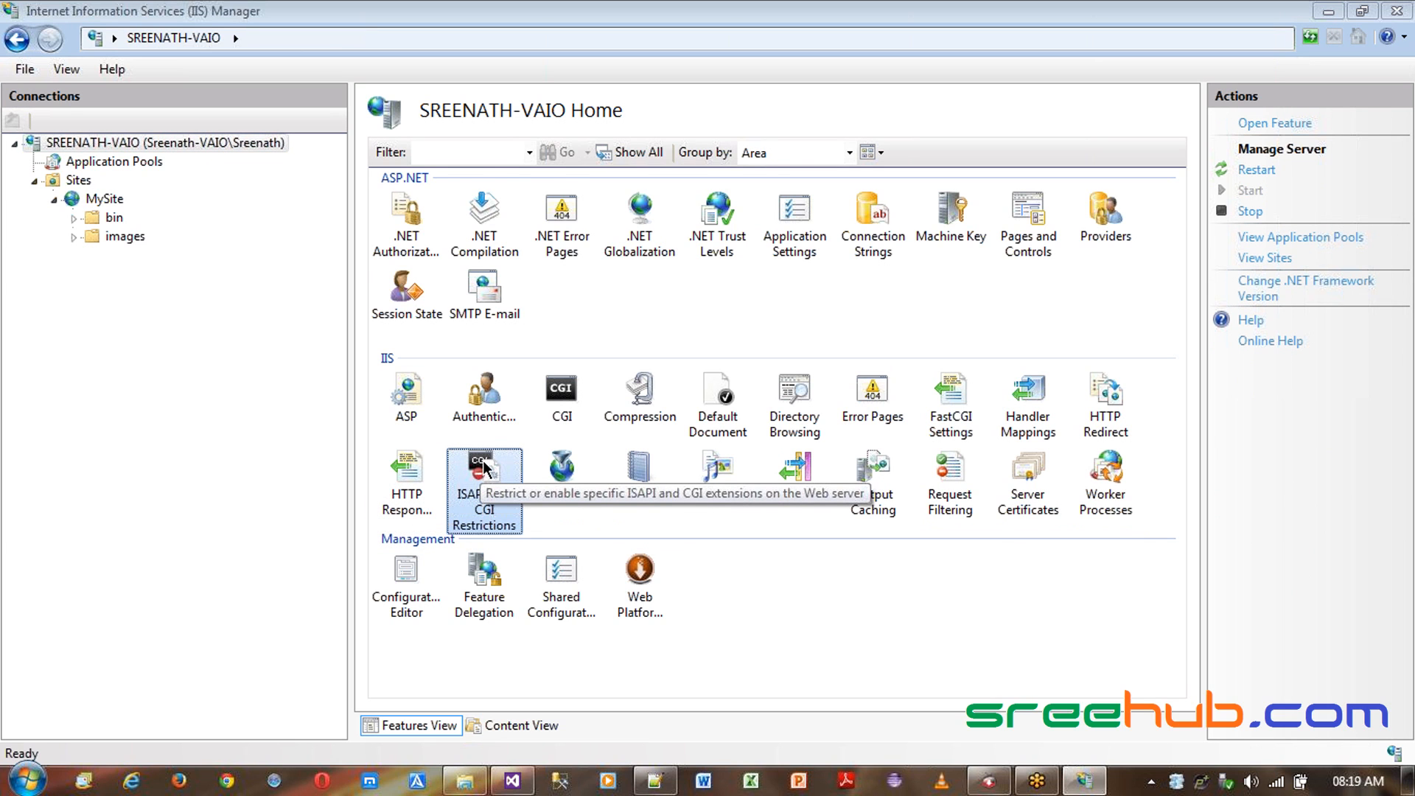
double_click(484, 472)
left_click_drag(472, 206, 545, 206)
left_click(453, 250)
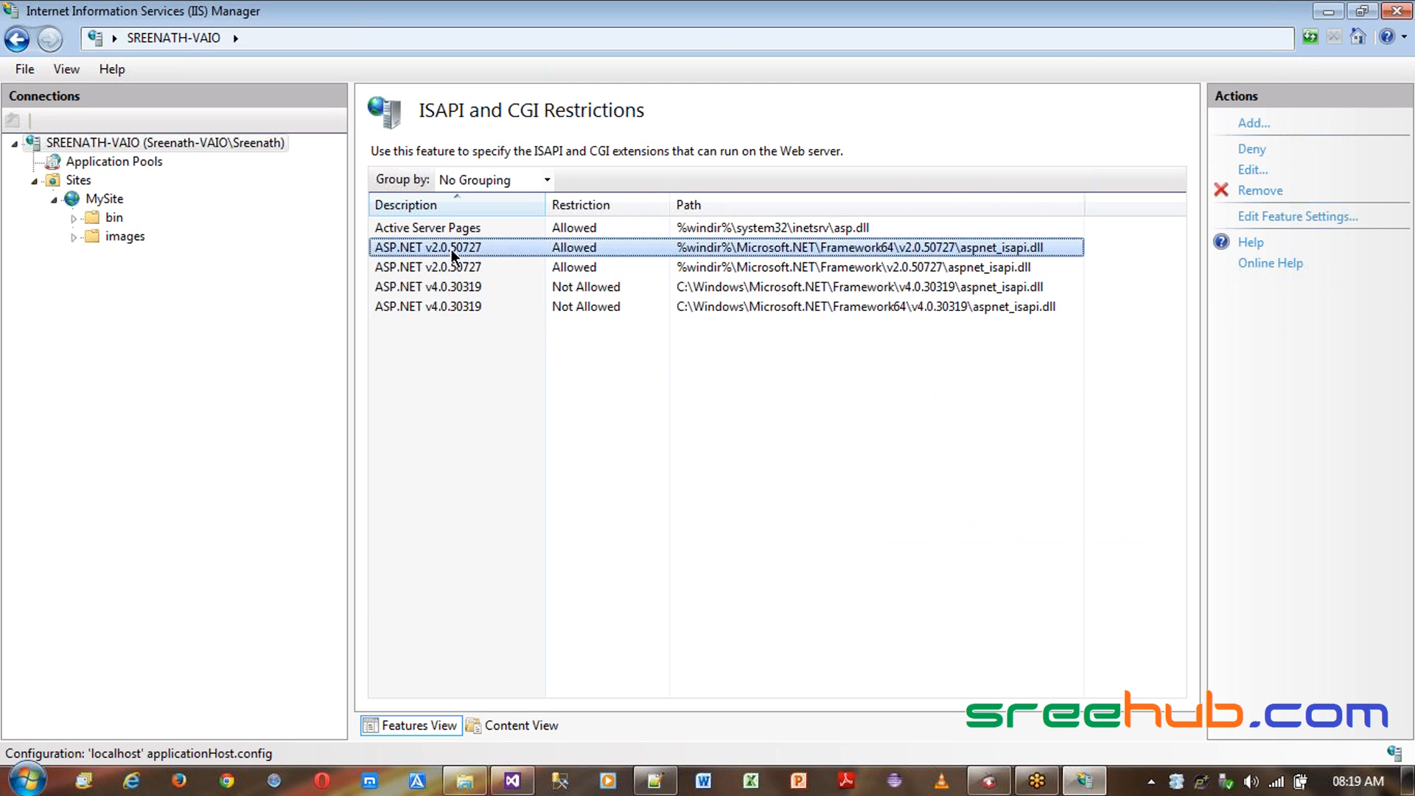
- Examine the ASP.NET v2.0.50727 and v4.0.30319 restriction entries and their paths
left_click(467, 286)
left_click(464, 306)
left_click(464, 288)
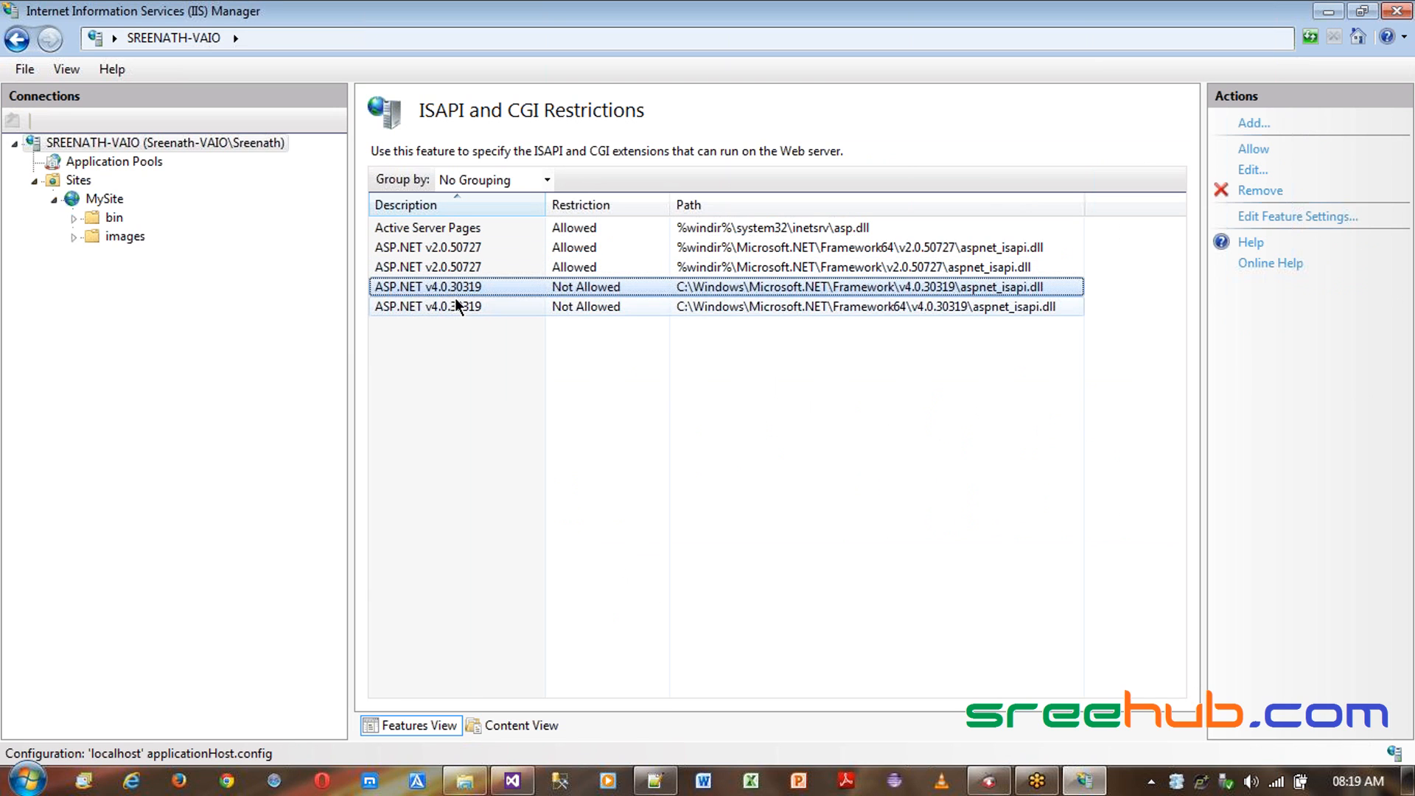
left_click(463, 307)
left_click(465, 293)
left_click(465, 307)
left_click(466, 293)
left_click(463, 308)
left_click(467, 289)
left_click(467, 306)
left_click(467, 289)
left_click(465, 305)
left_click(466, 287)
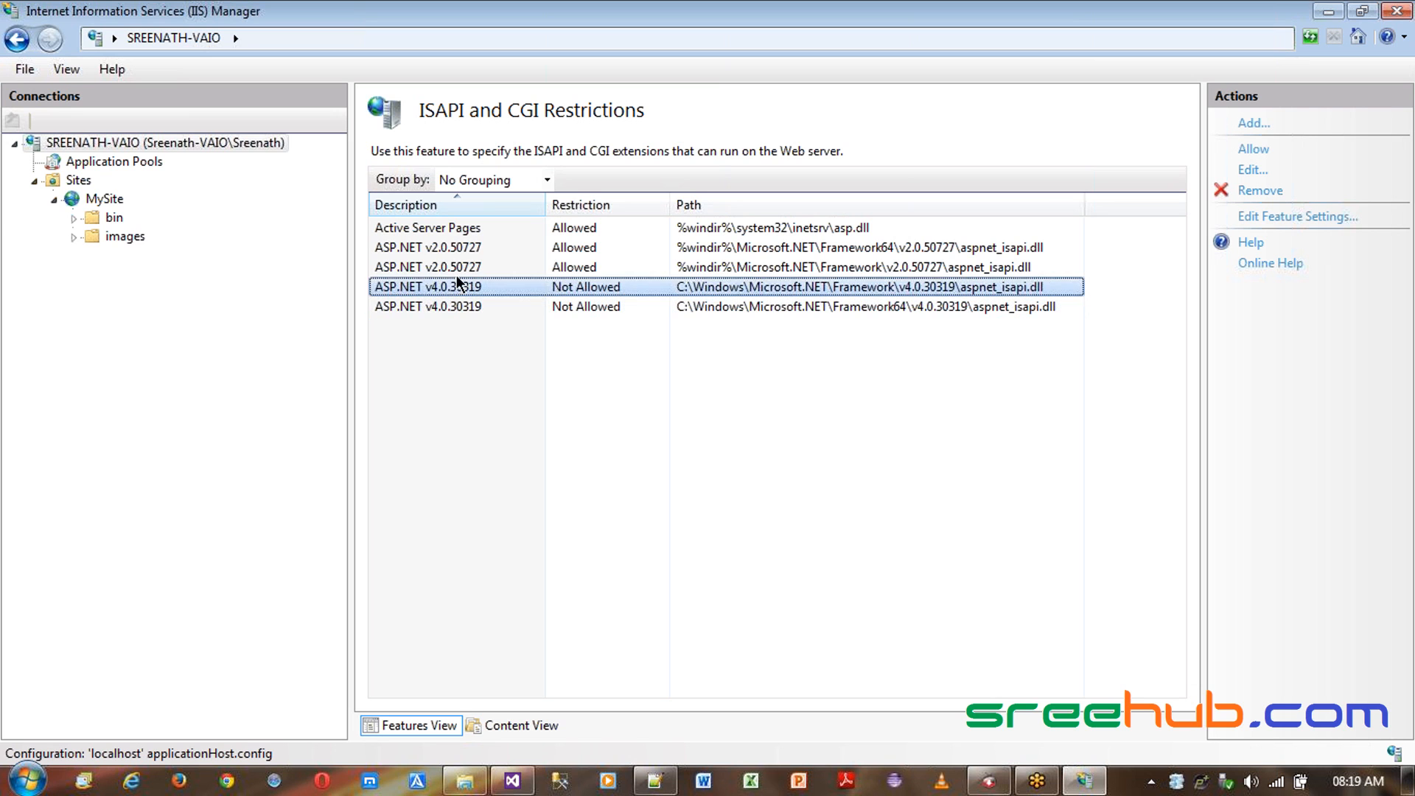
left_click(464, 267)
left_click(461, 247)
left_click(457, 265)
left_click(456, 254)
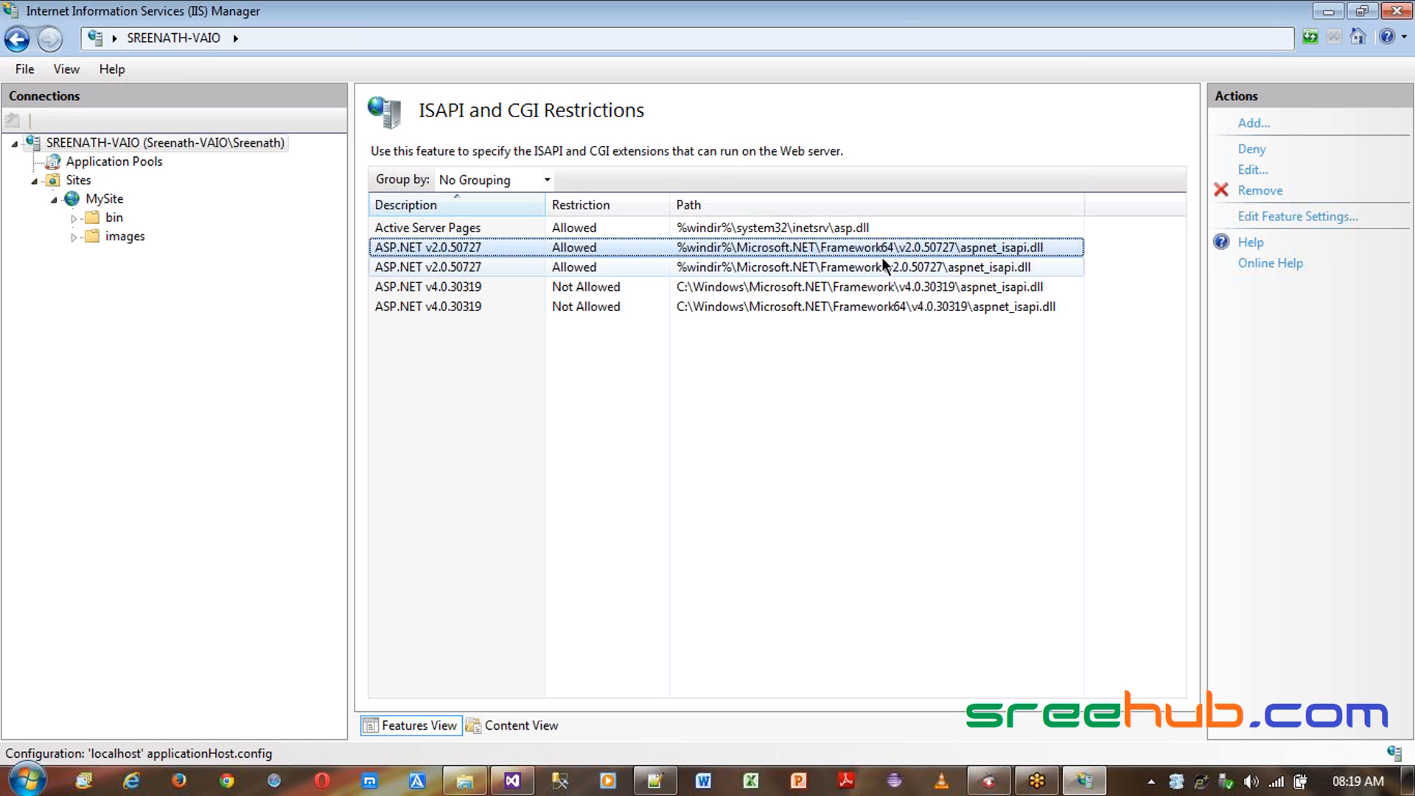
left_click(854, 272)
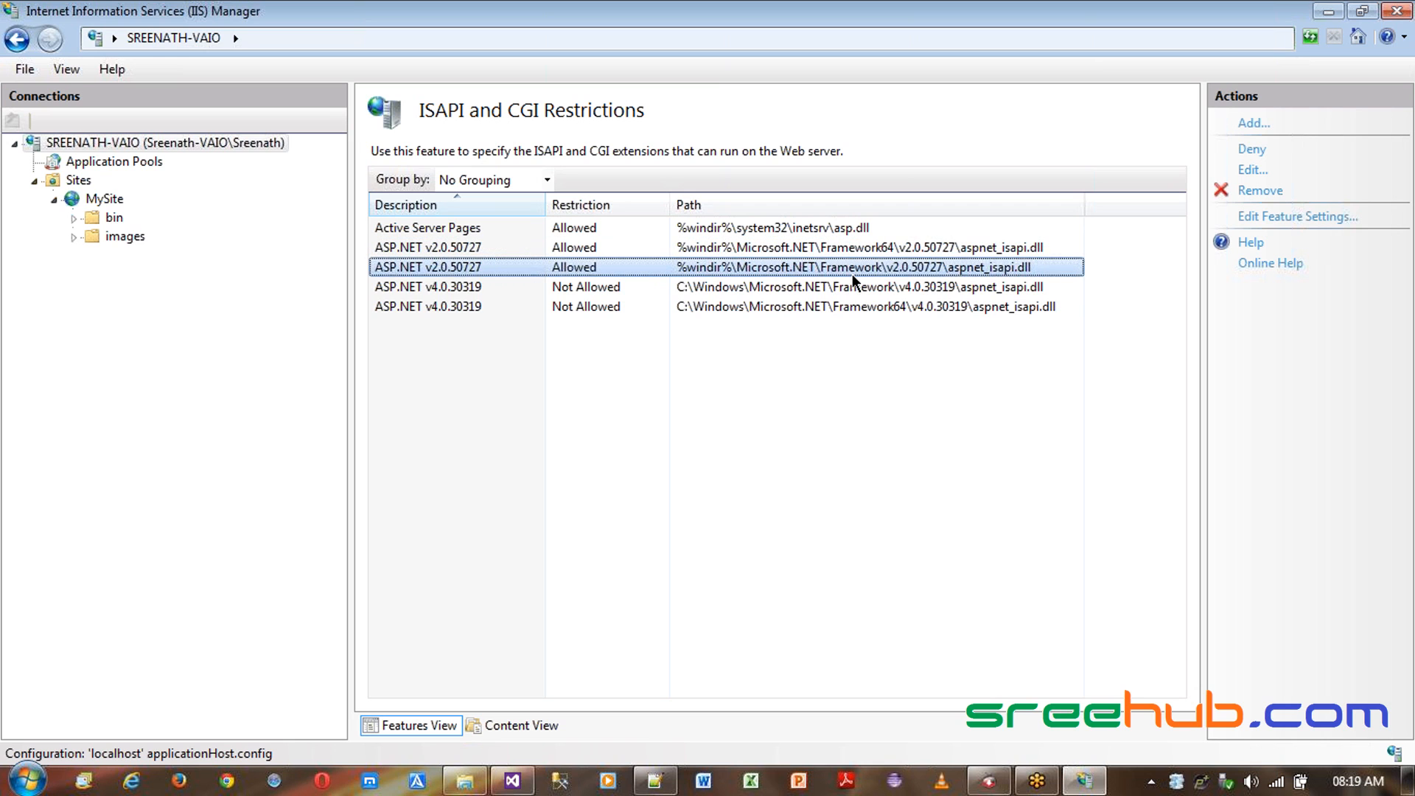
left_click(846, 287)
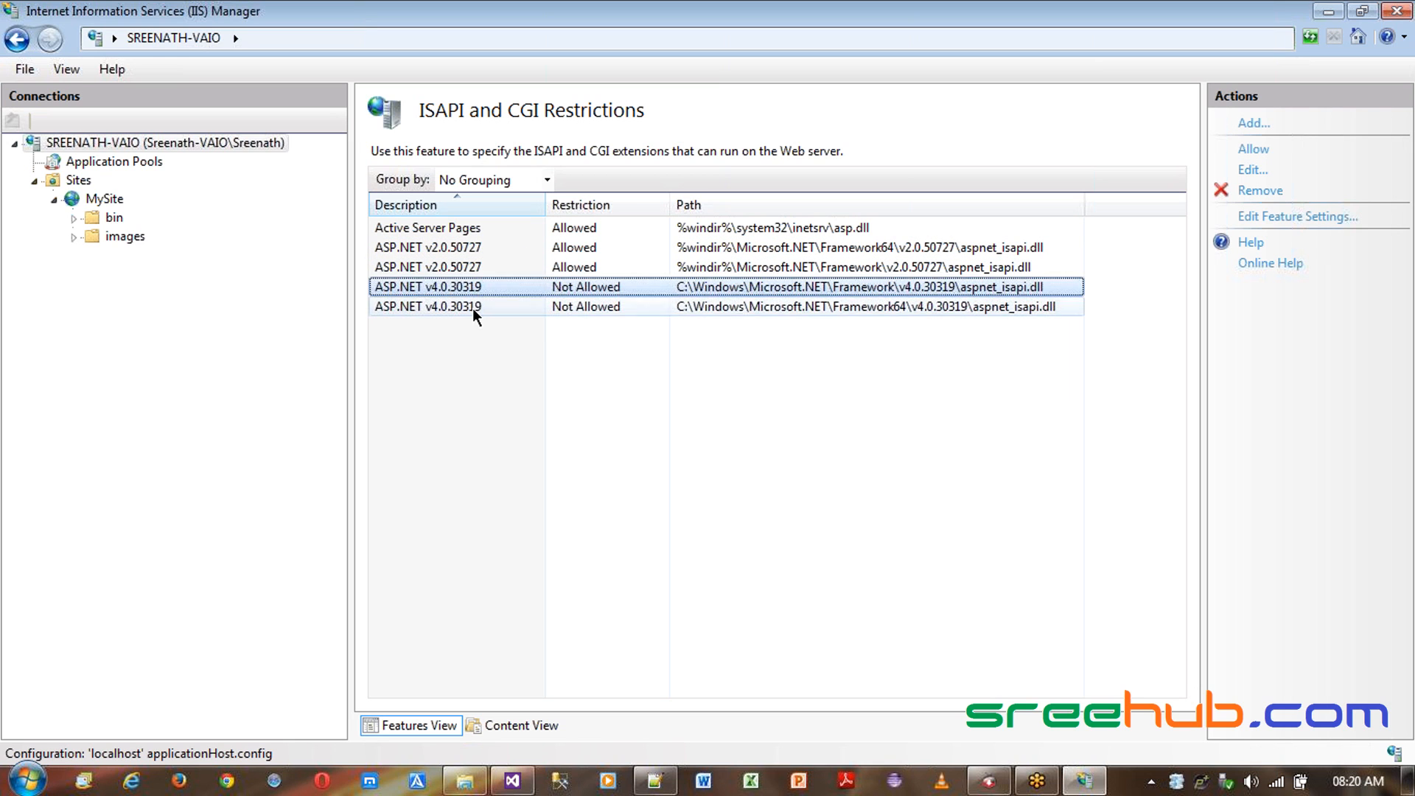
left_click(896, 308)
- Allow both ASP.NET v4.0.30319 ISAPI entries, for Framework and Framework64
left_click(706, 290)
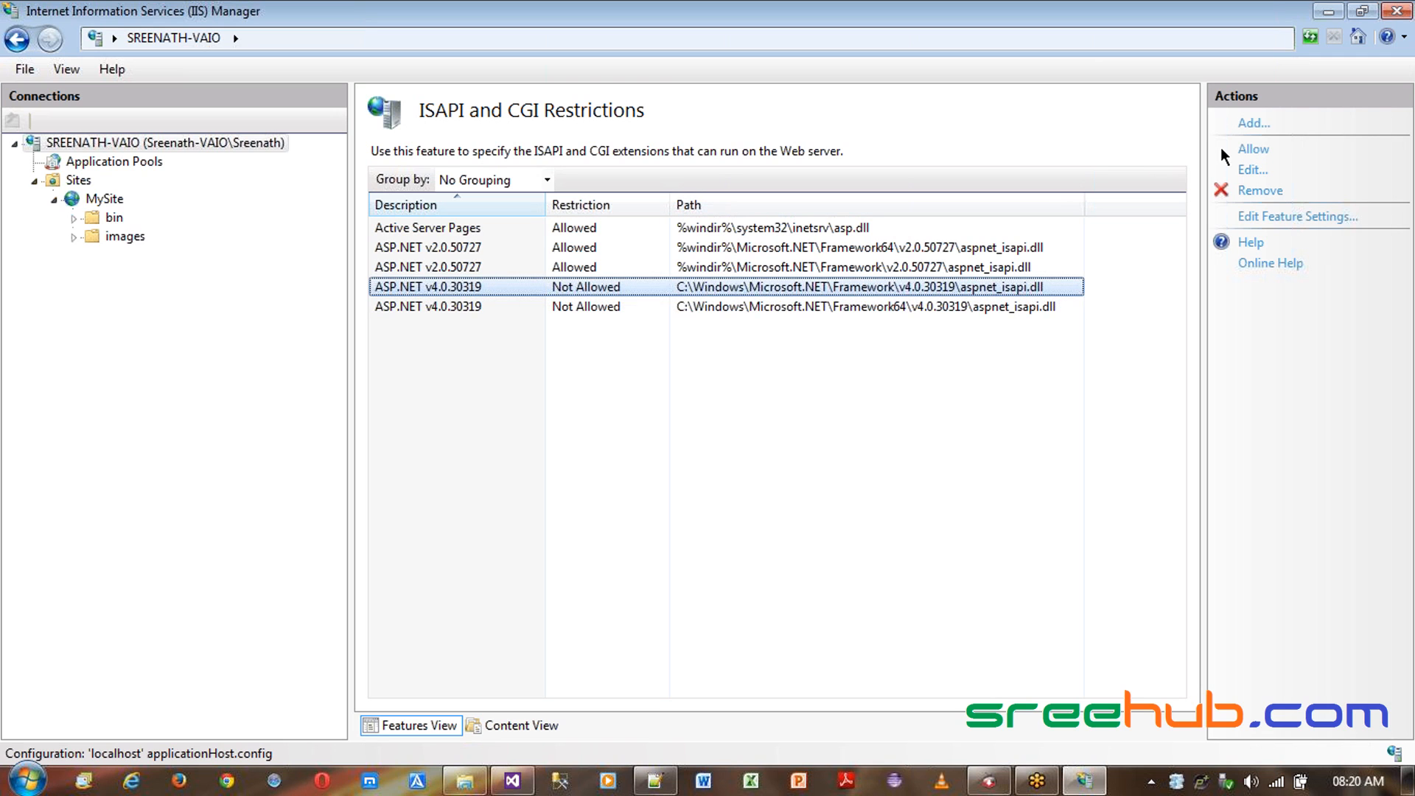
left_click(1253, 149)
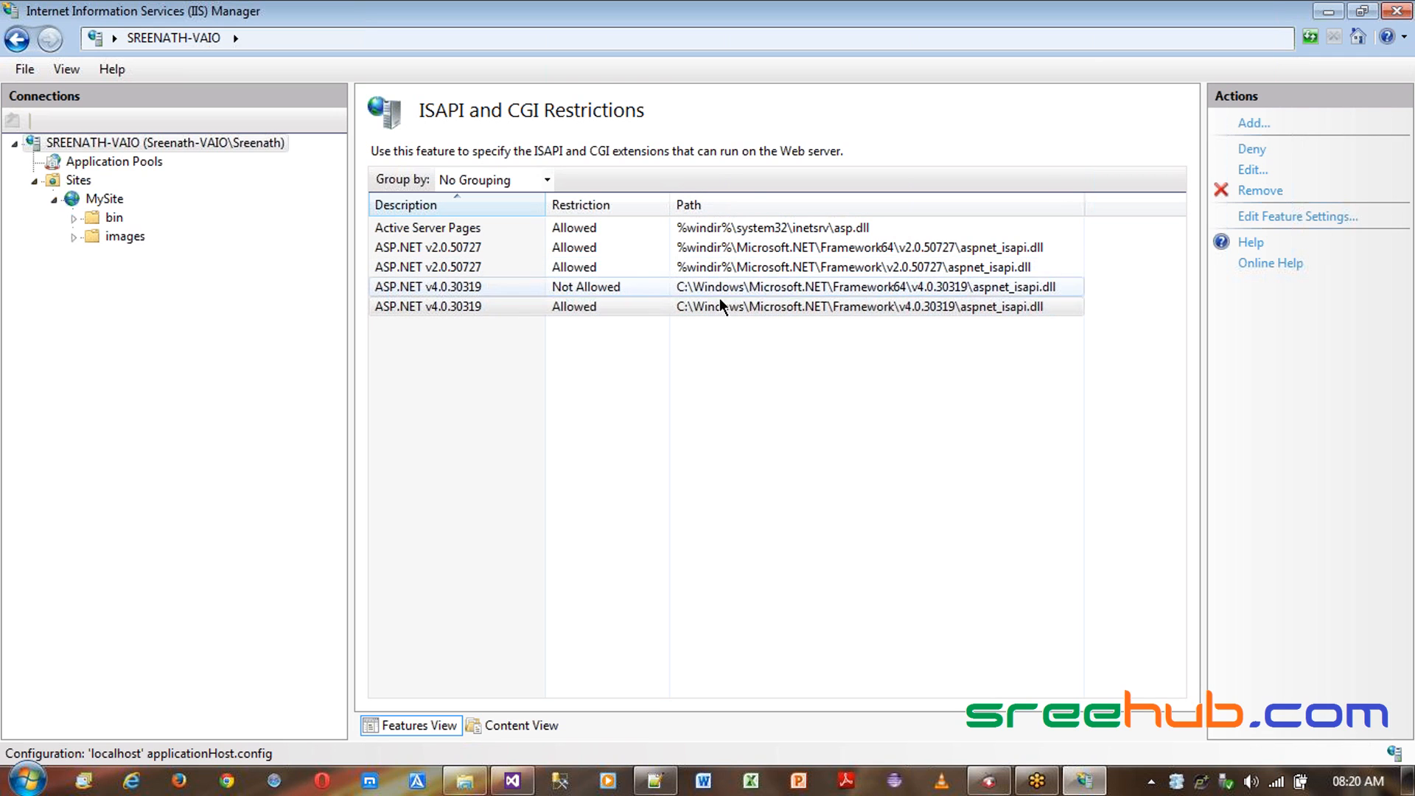
left_click(627, 291)
left_click(1255, 151)
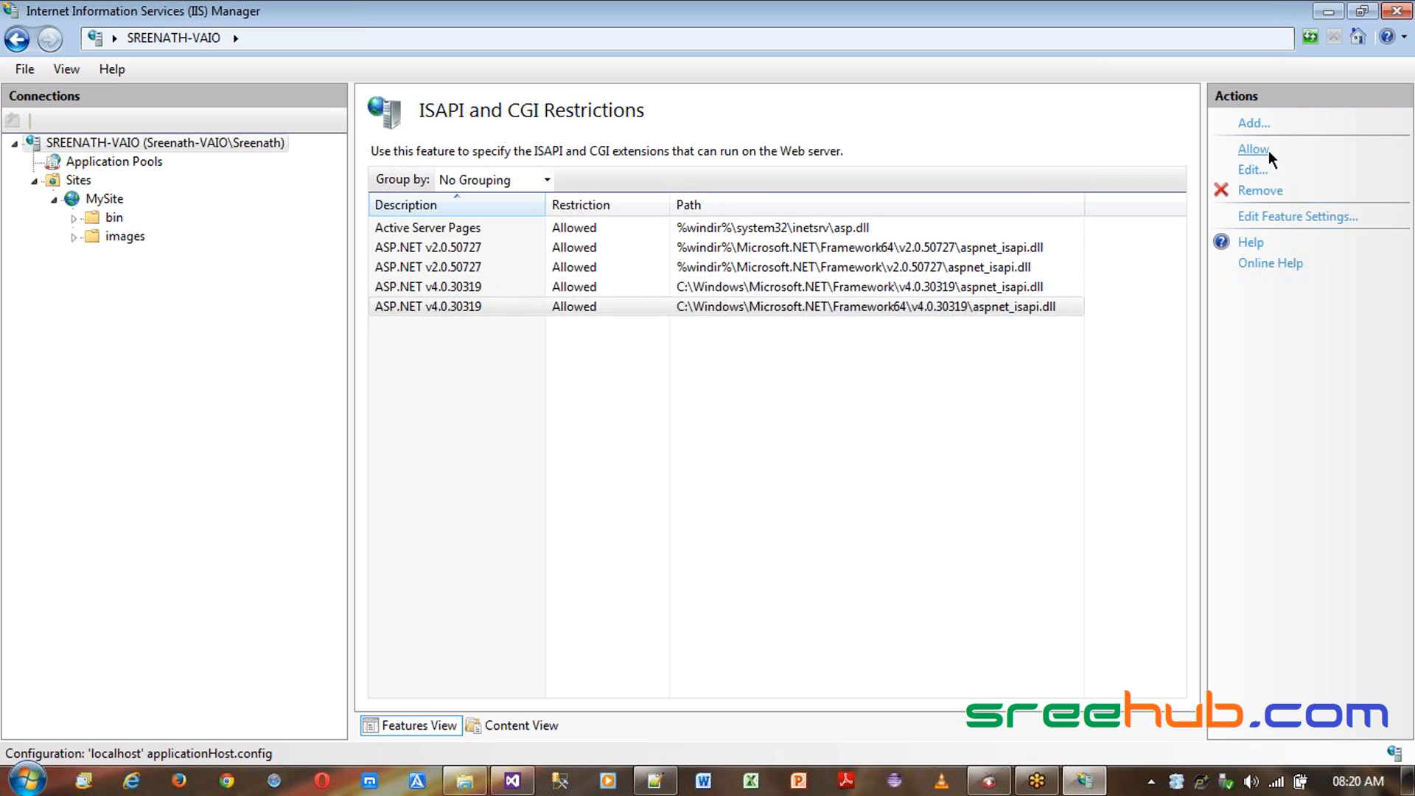
left_click(594, 286)
left_click(589, 247)
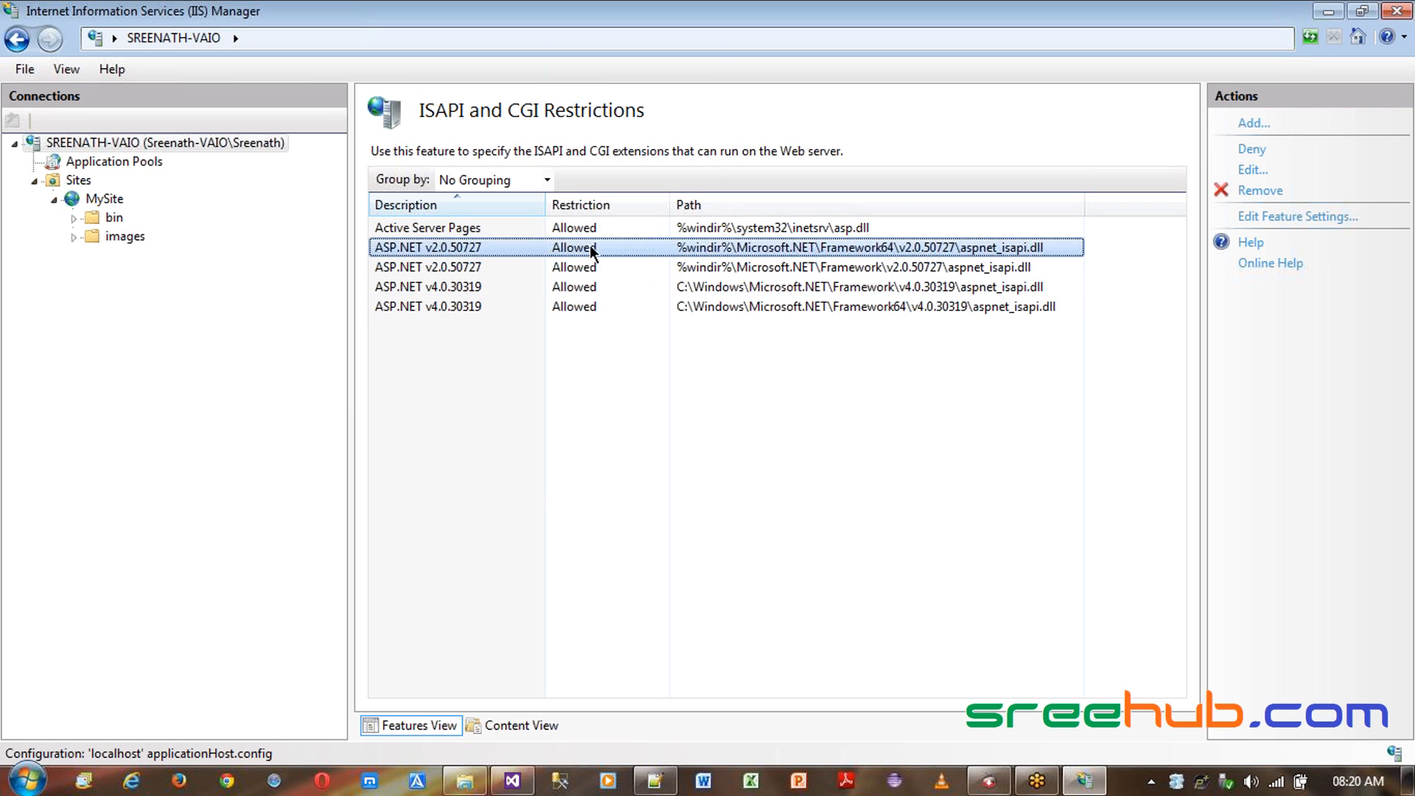
left_click(576, 289)
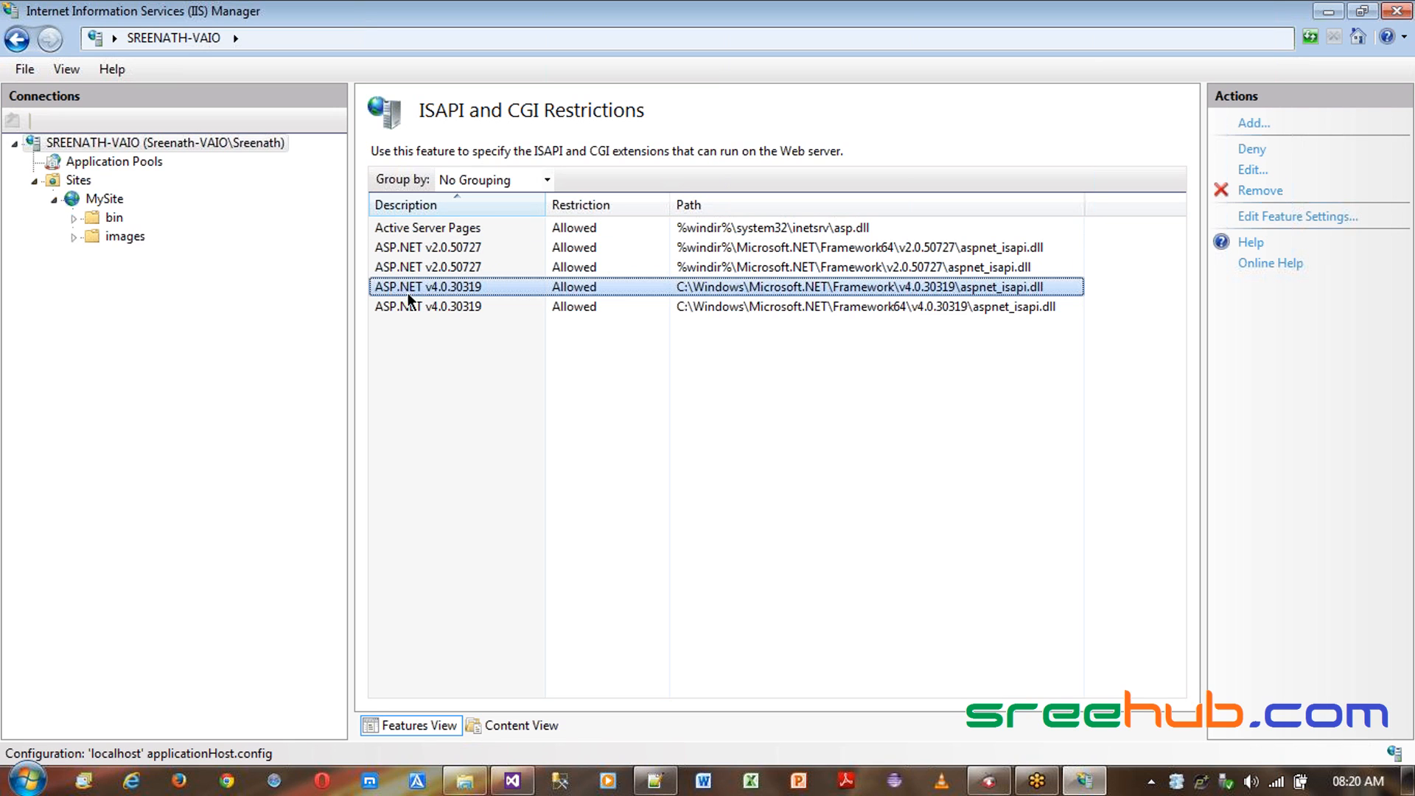
- Recycle, stop and start the MySite application pool
left_click(155, 164)
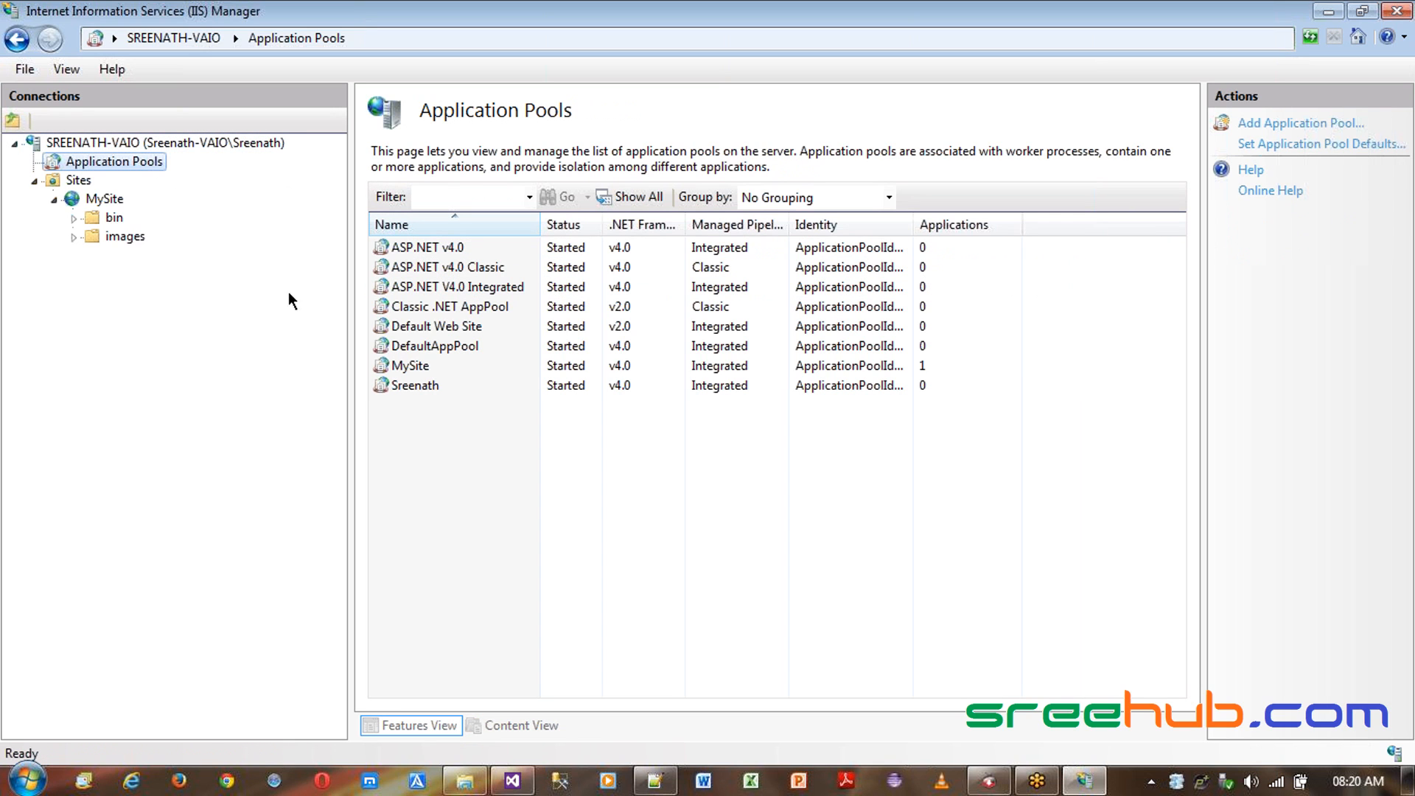
left_click(442, 366)
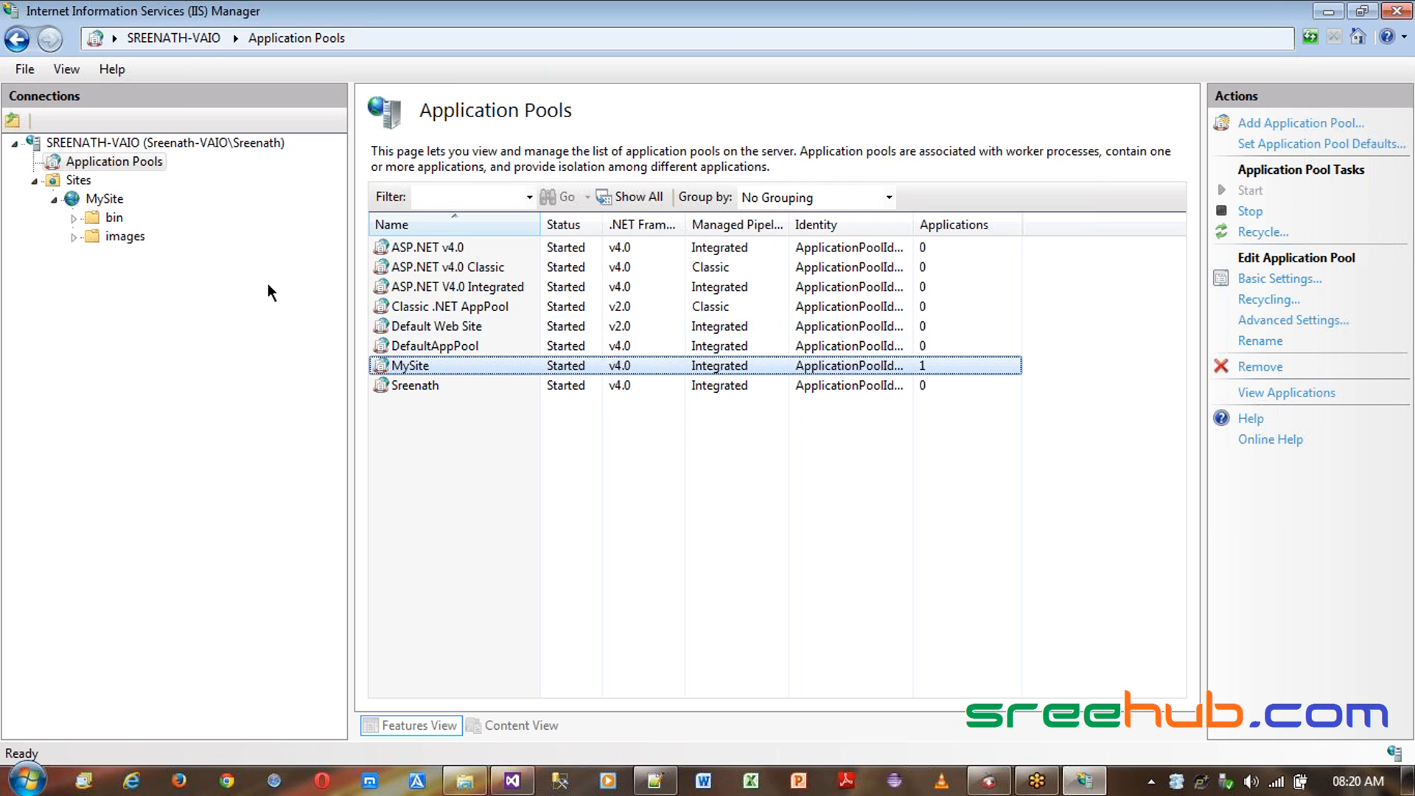
left_click(1261, 231)
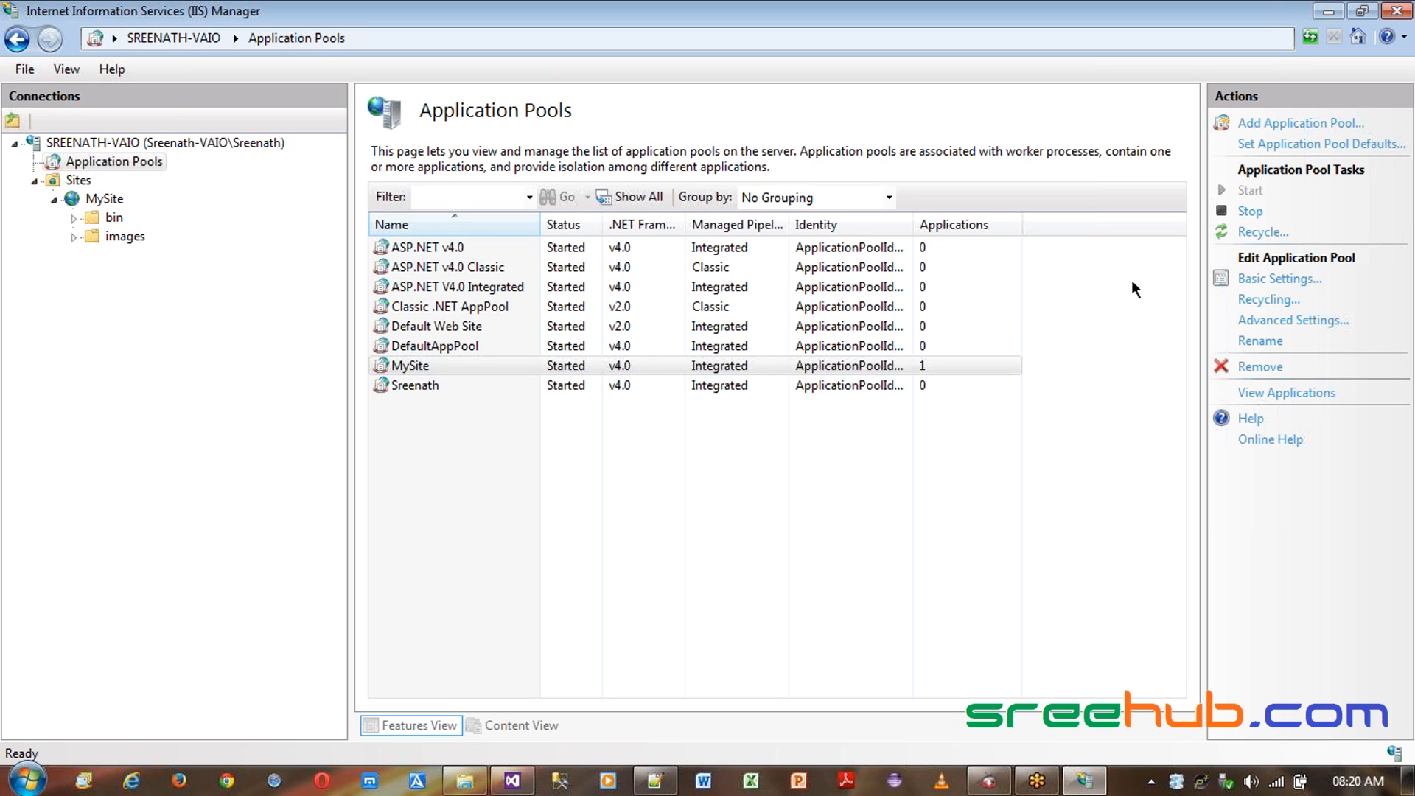
left_click(1248, 213)
left_click(1249, 192)
left_click(493, 369)
left_click(562, 370)
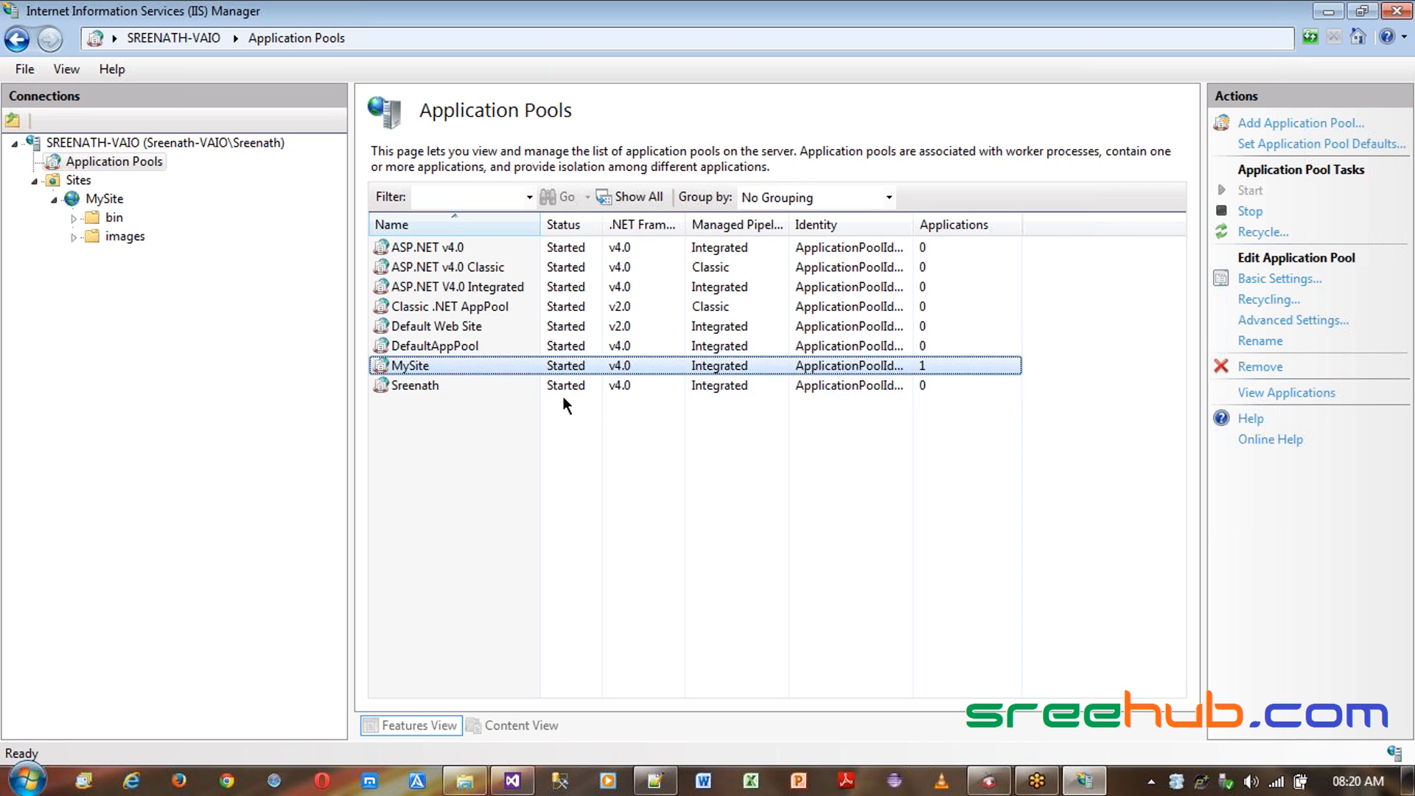
left_click(107, 206)
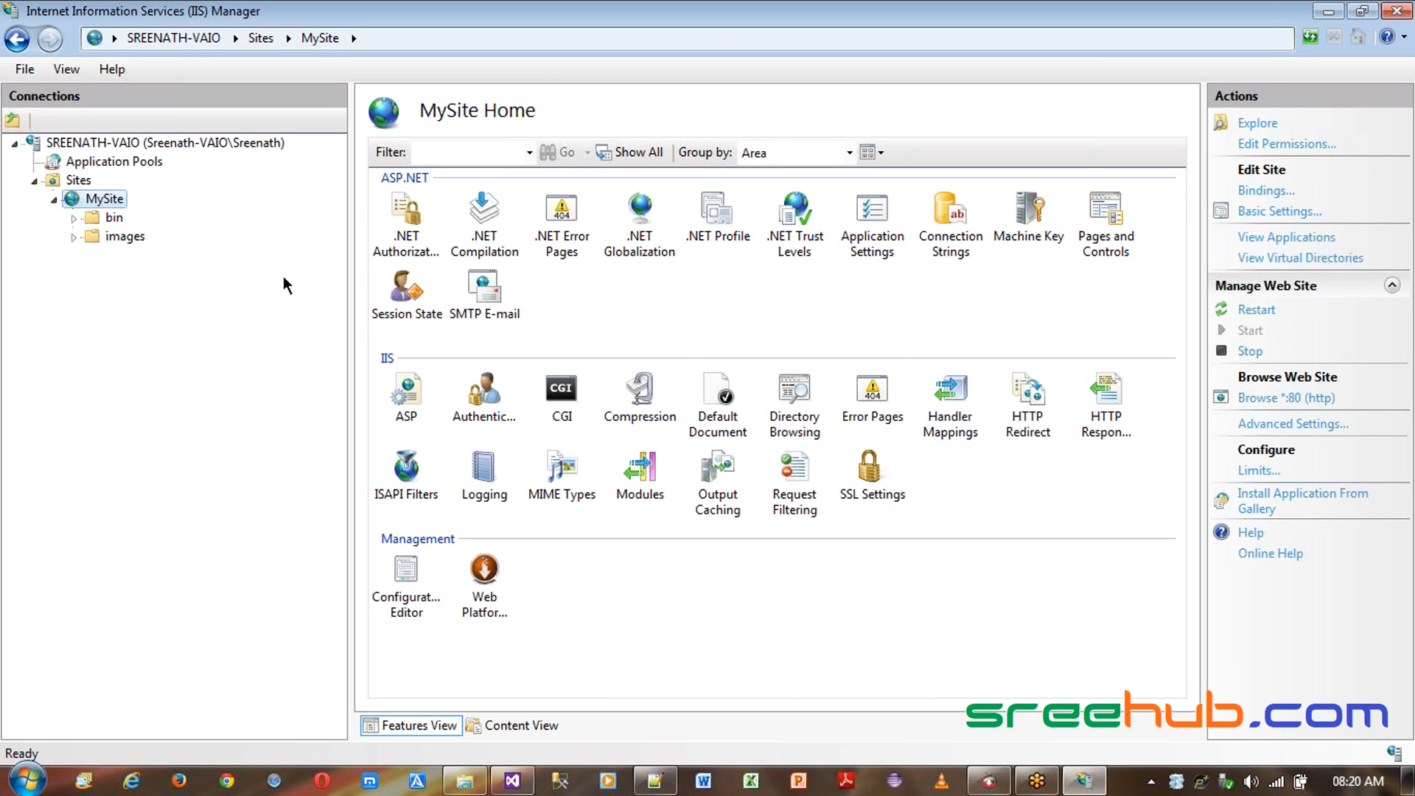
- Review the MySite site's default document list, then return to the site's home
double_click(716, 412)
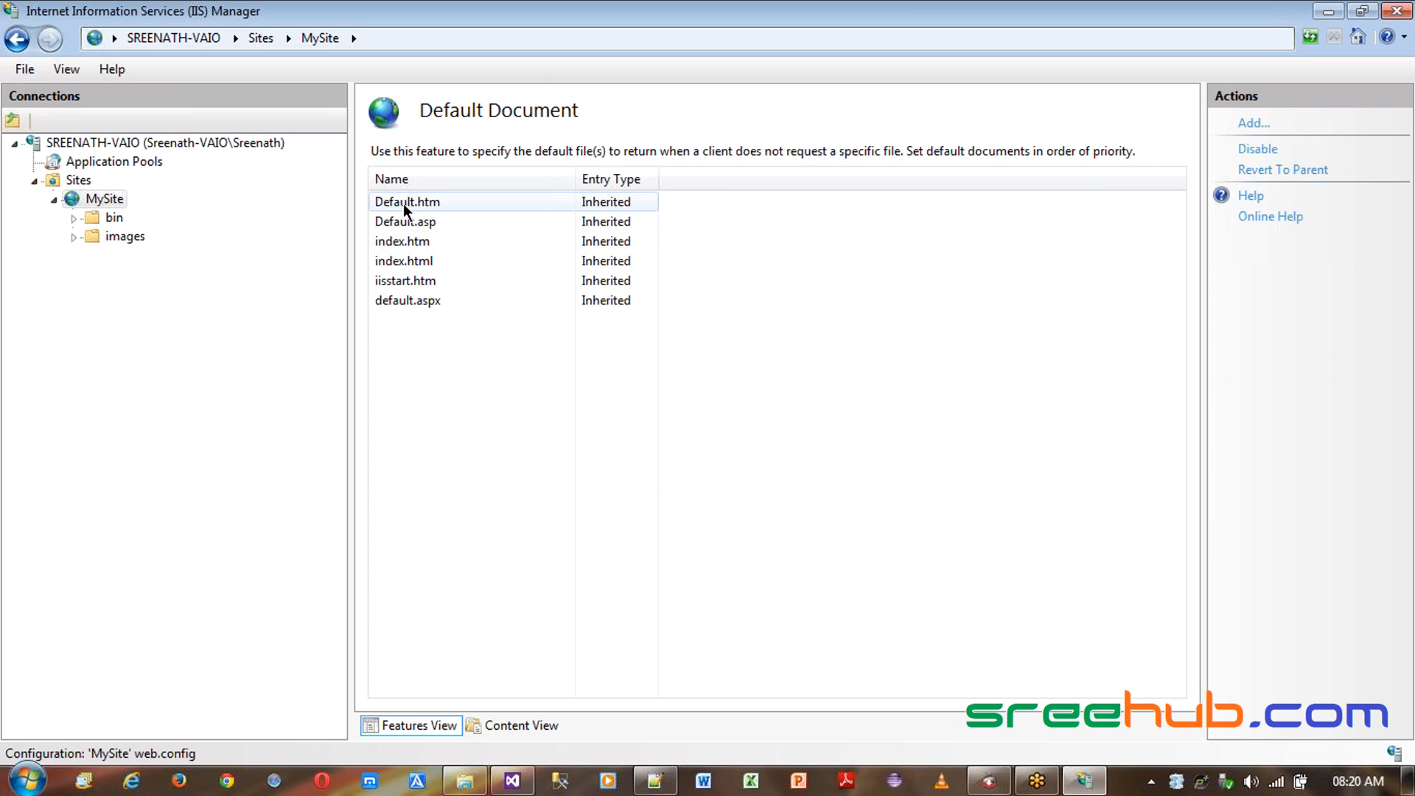
left_click(404, 309)
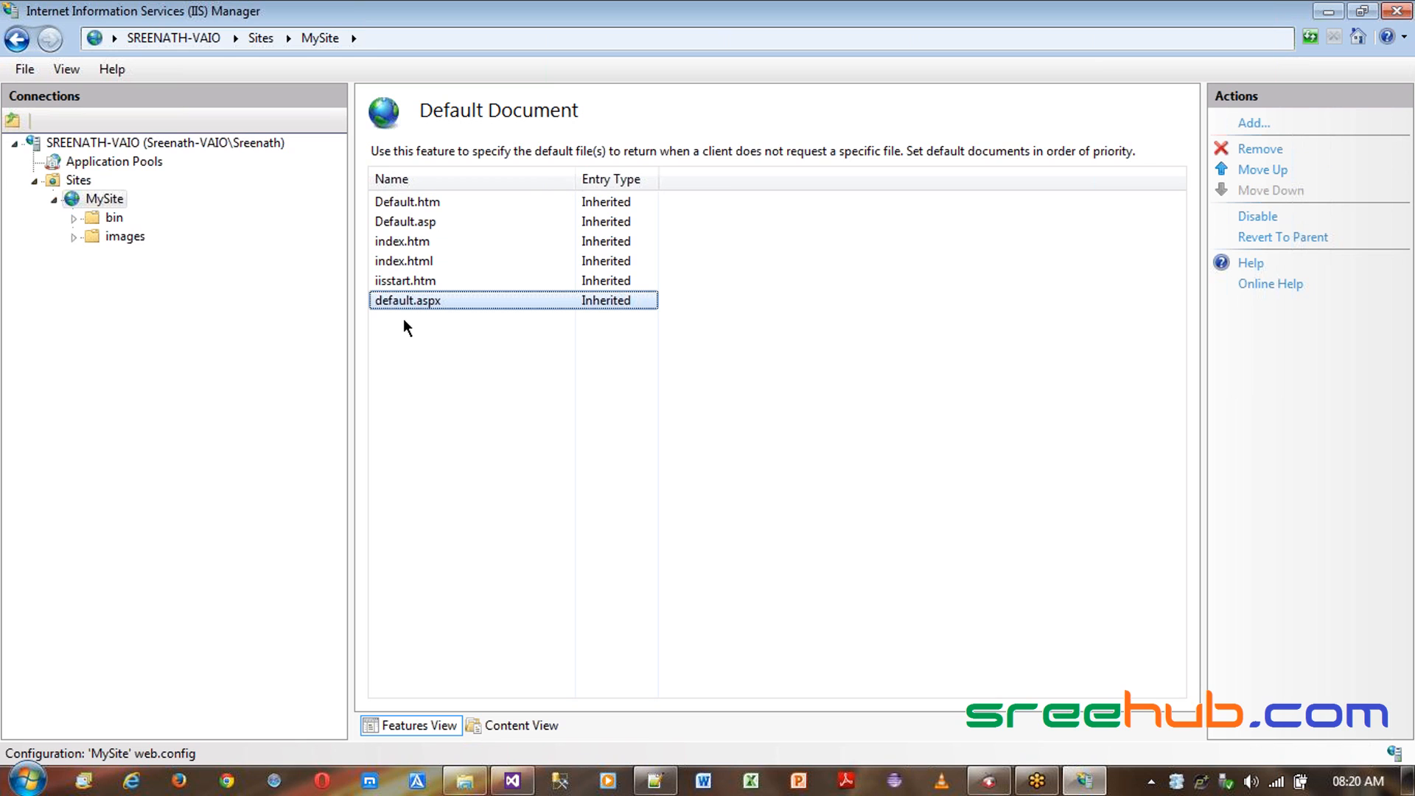
left_click(401, 265)
left_click(105, 201)
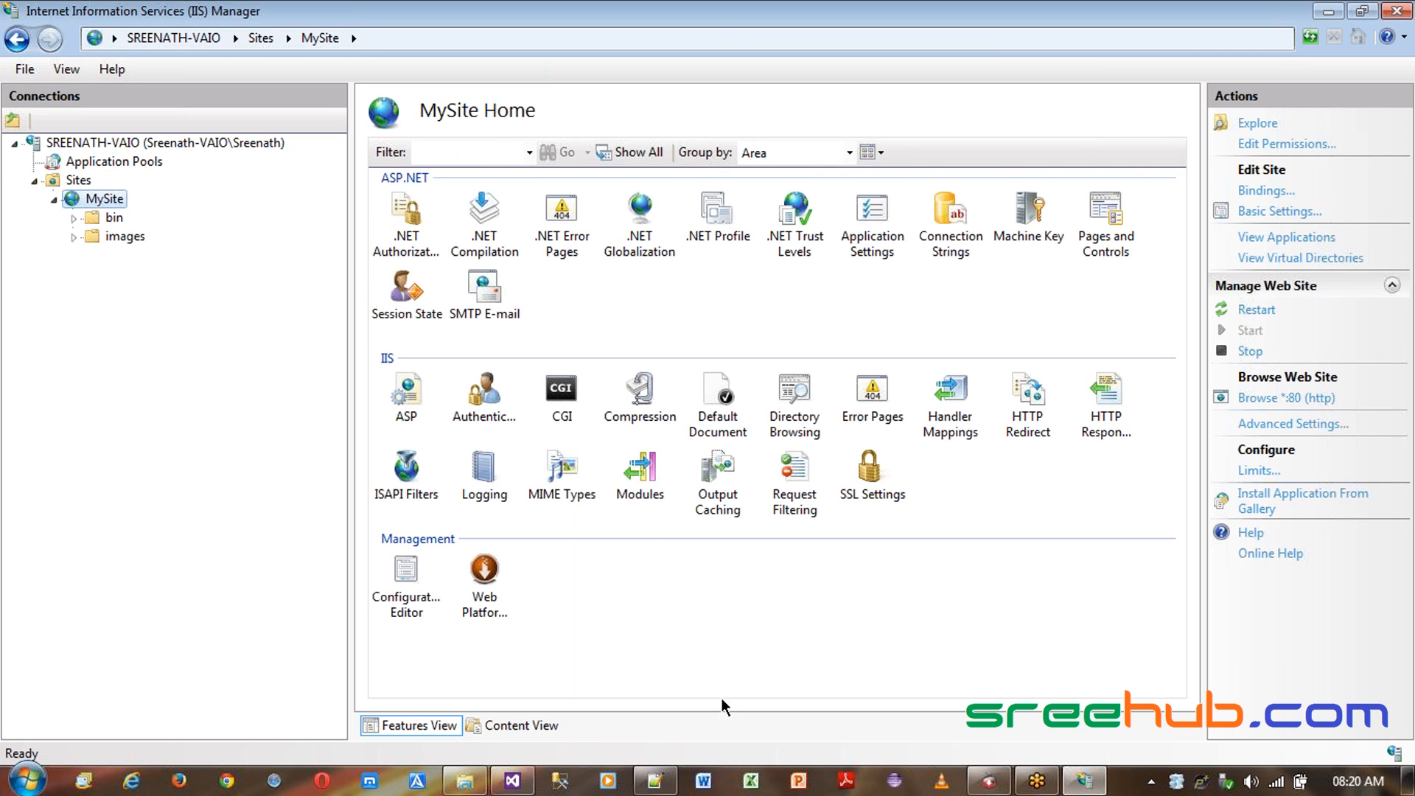
- In Visual Studio, add an HTML page named default to the Web_Master project
left_click(511, 782)
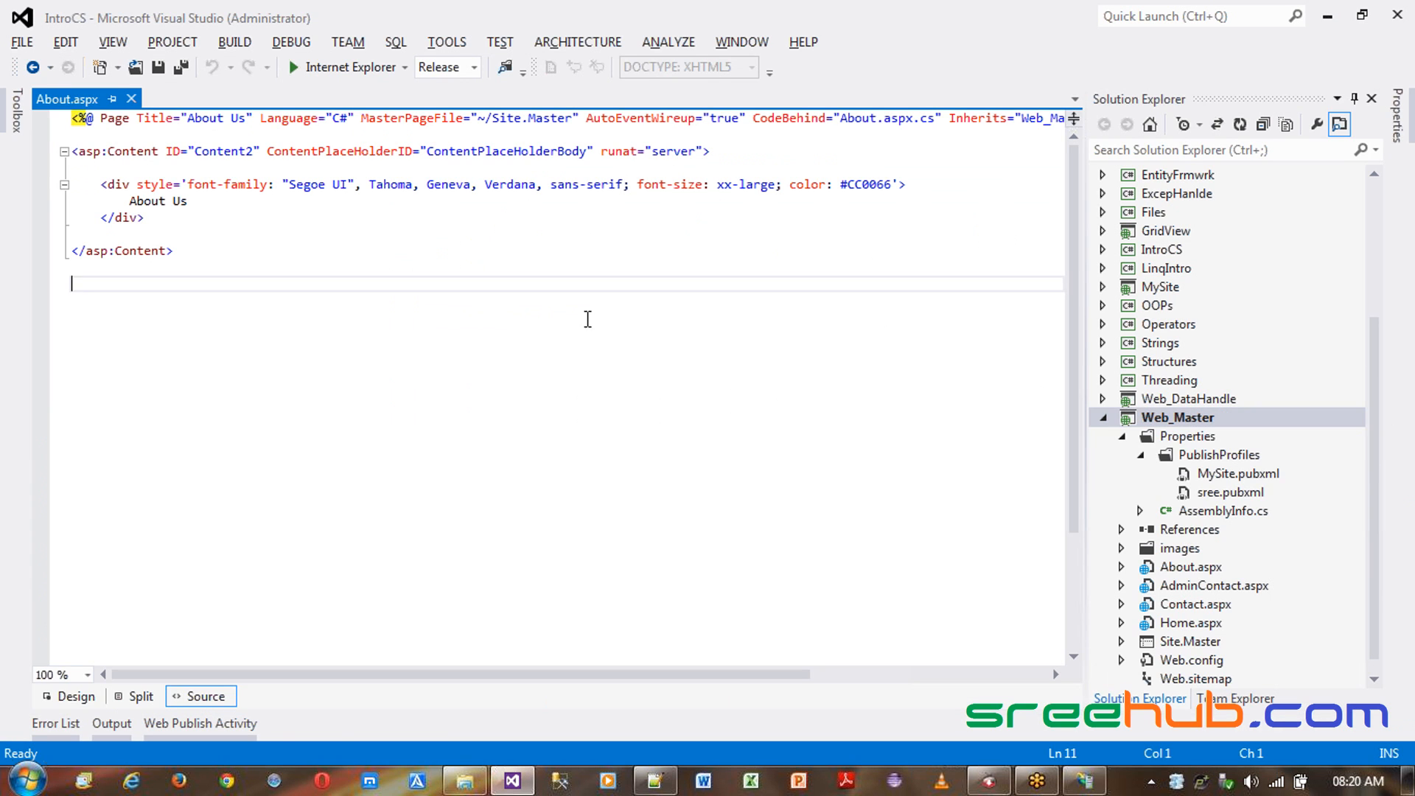
right_click(1179, 422)
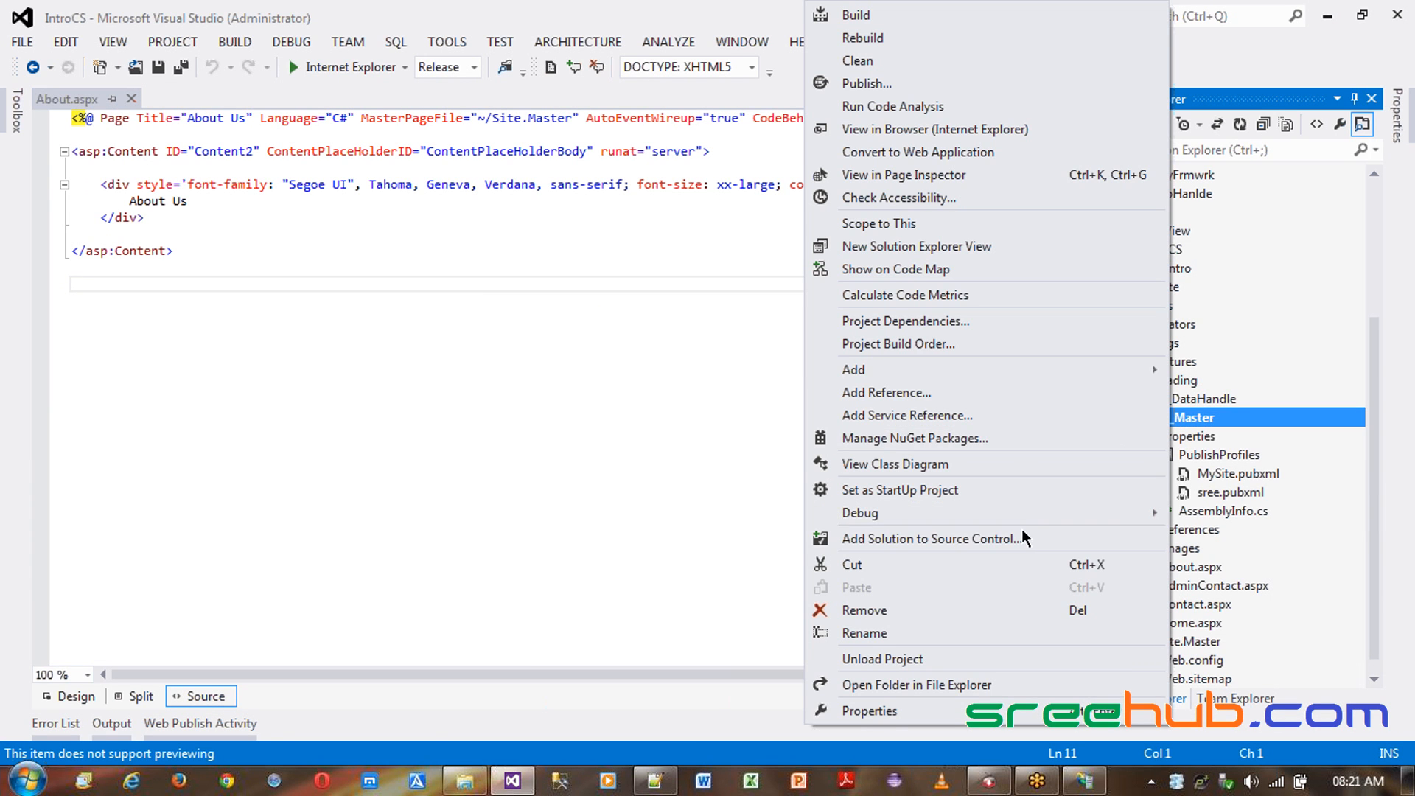
mouse_move(905, 369)
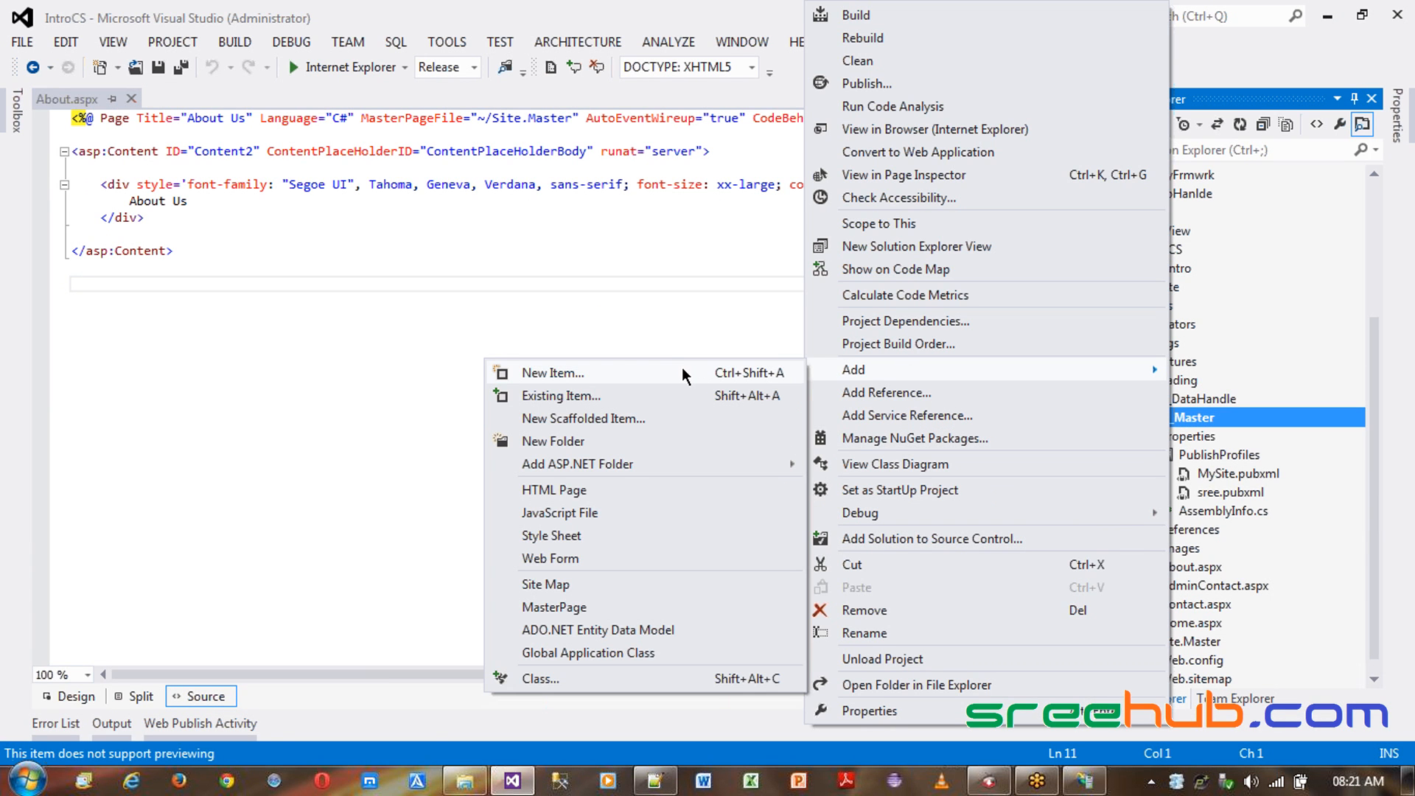
left_click(611, 493)
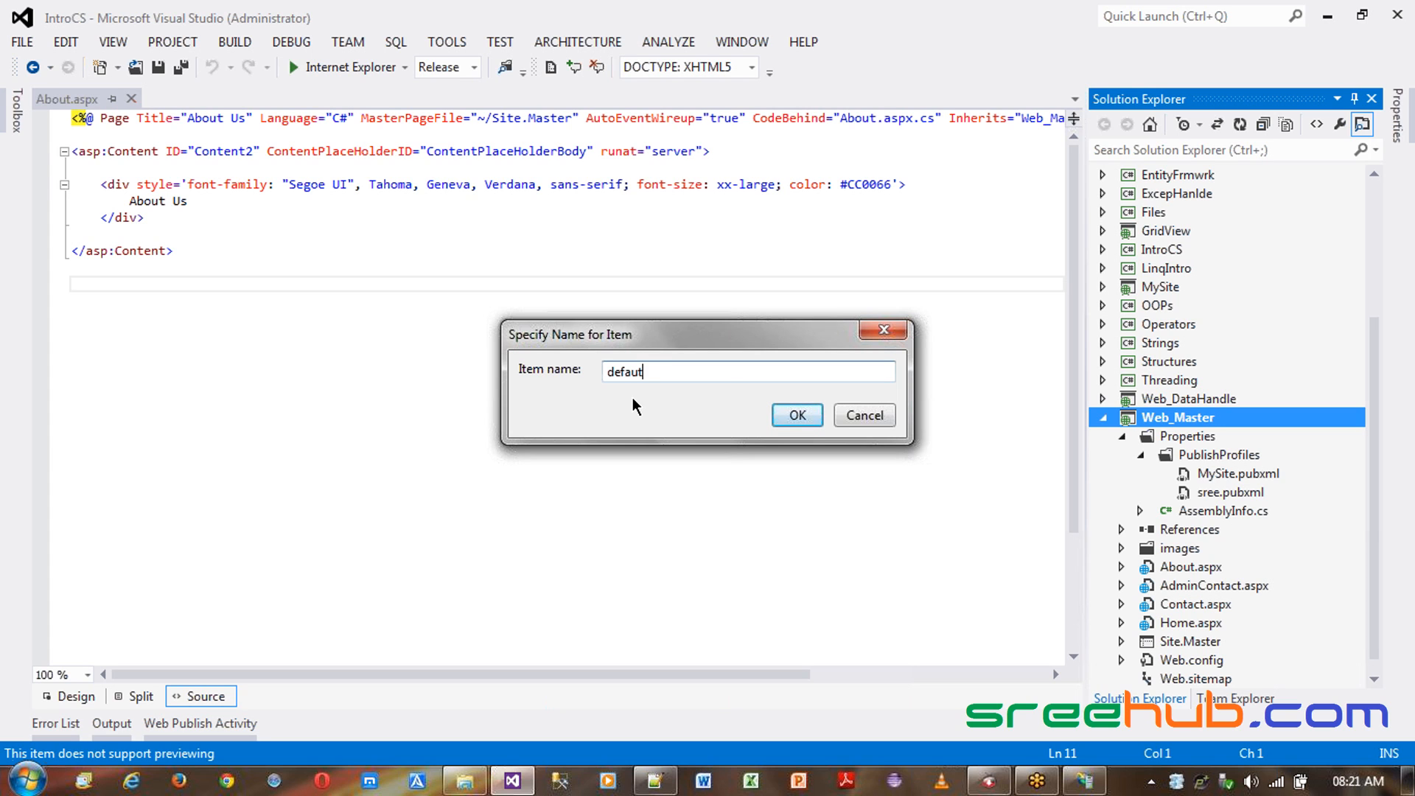
left_click(804, 421)
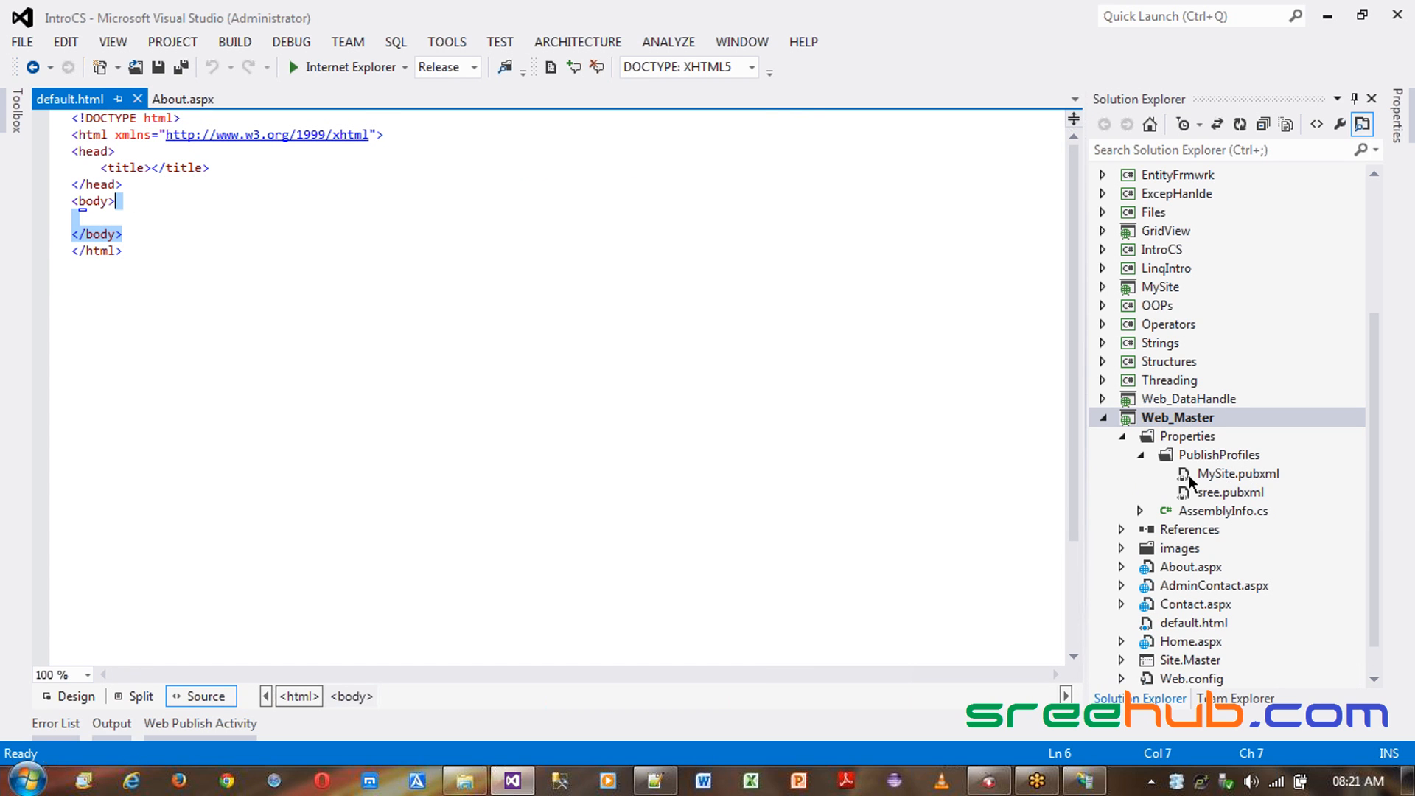
left_click(1122, 436)
left_click(1192, 590)
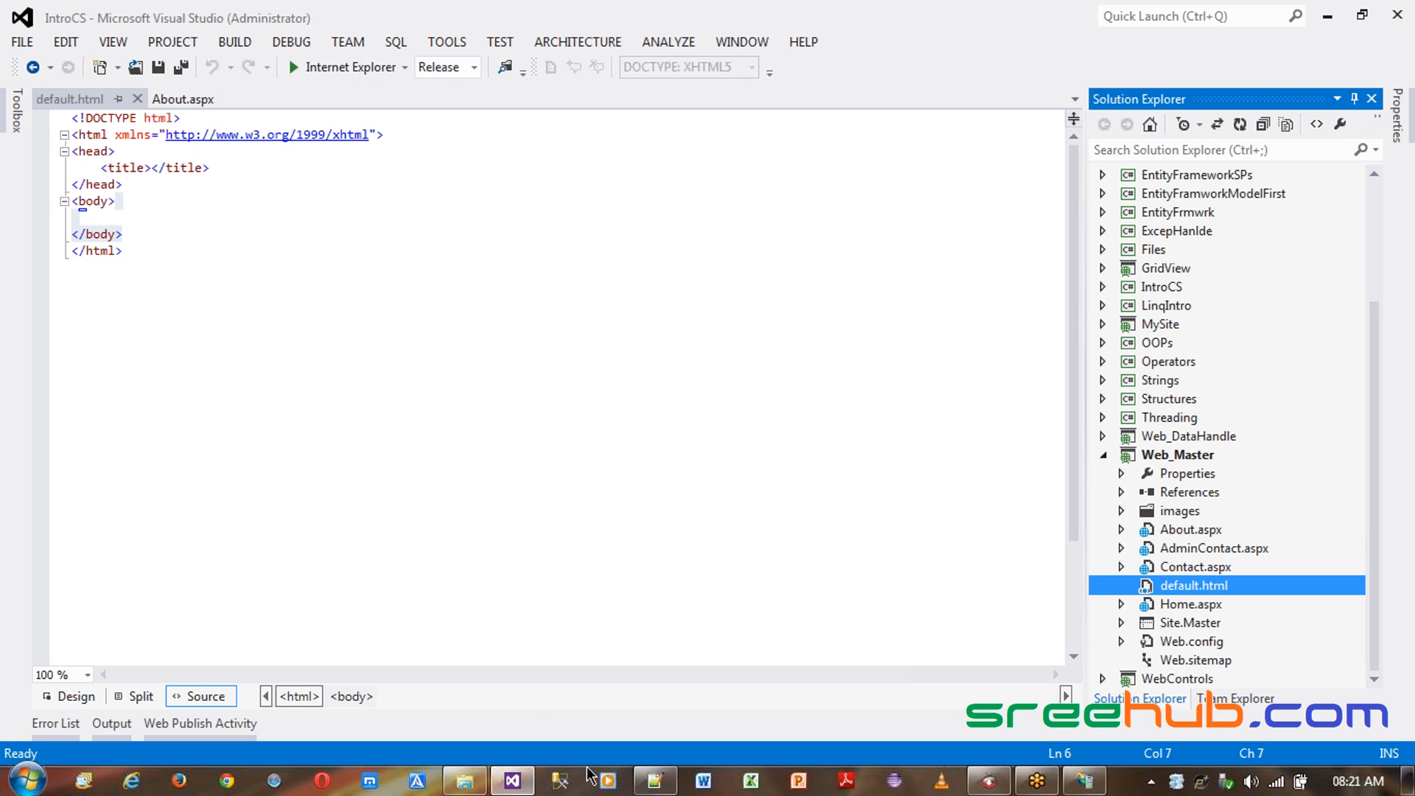
- Open the MySite Default Document feature in IIS Manager and review its list of documents
left_click(1096, 783)
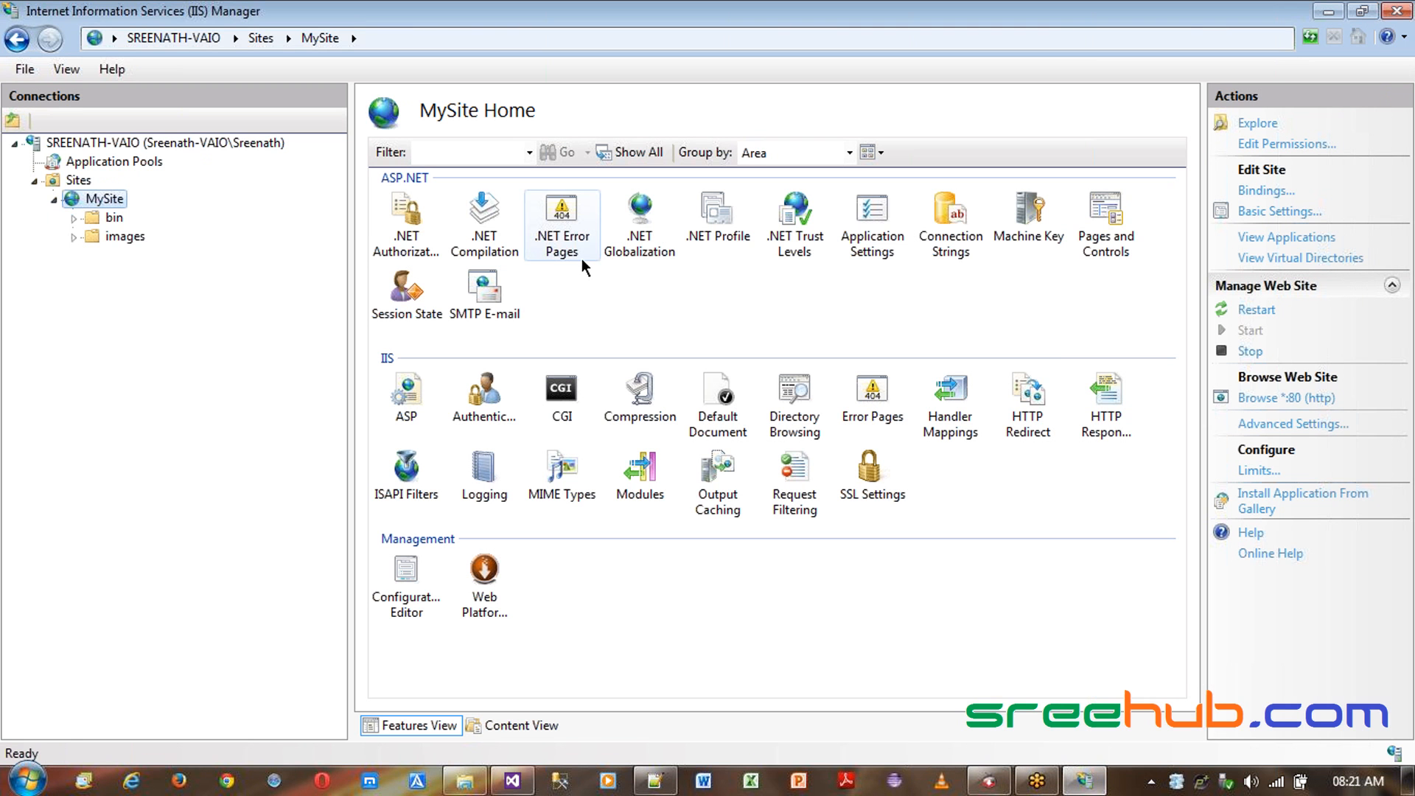
double_click(726, 416)
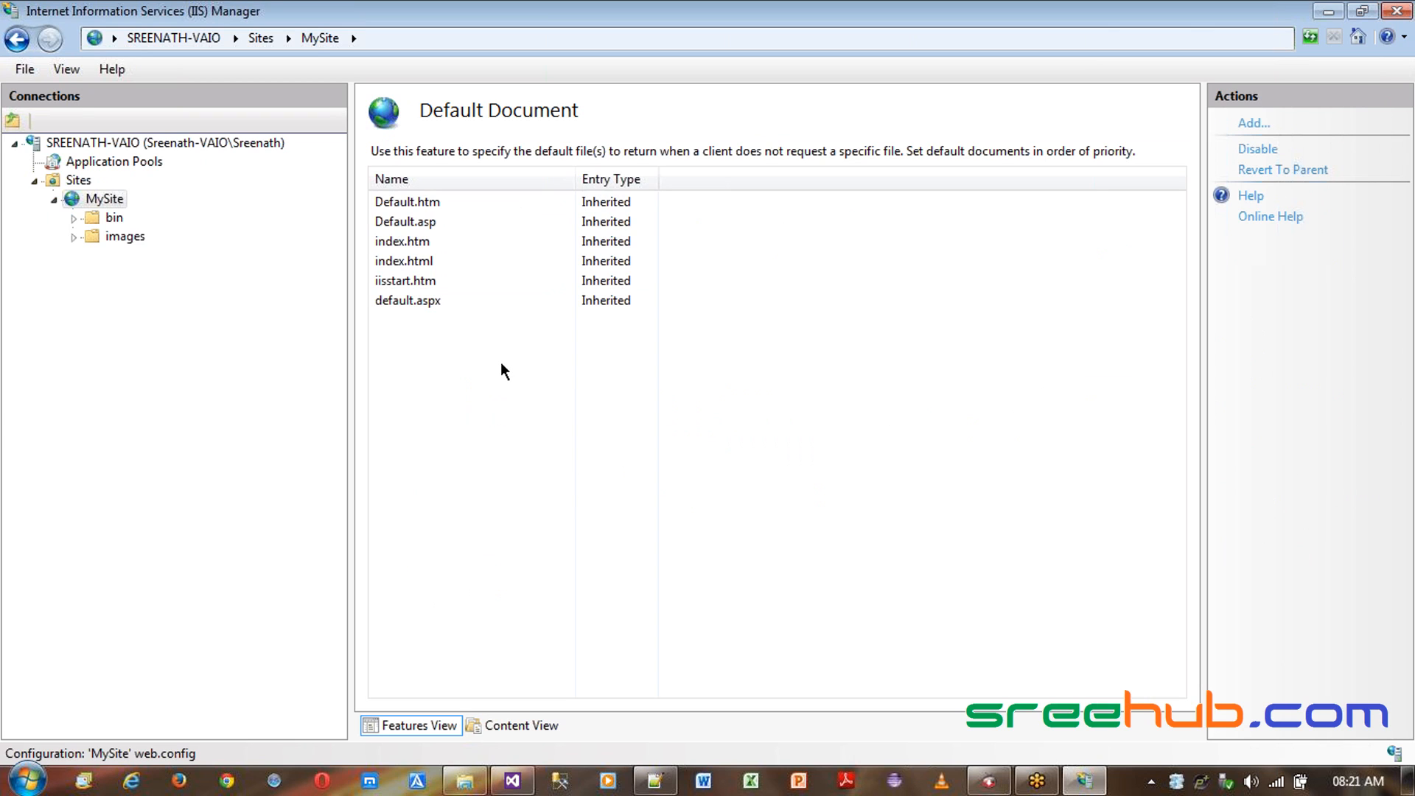
left_click(401, 262)
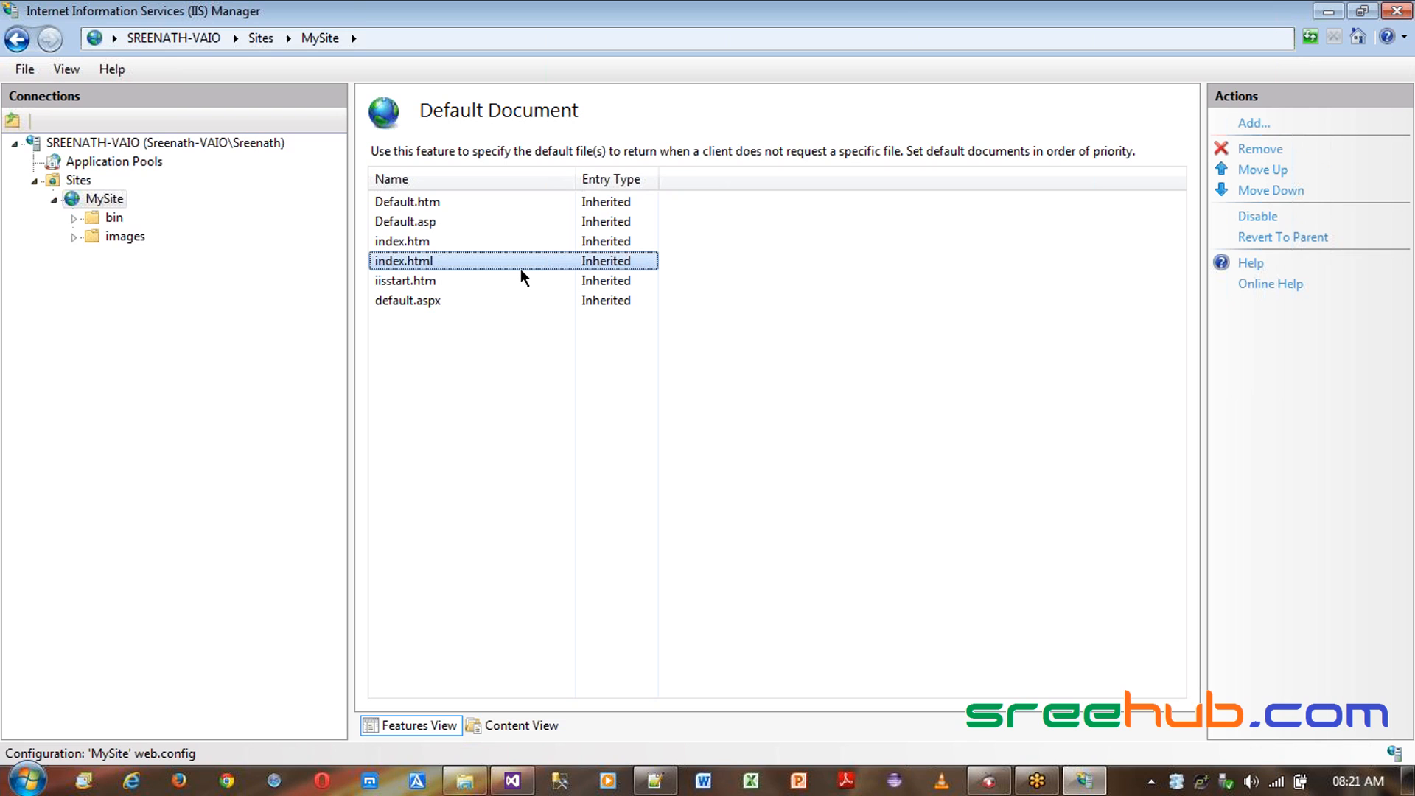
left_click(449, 300)
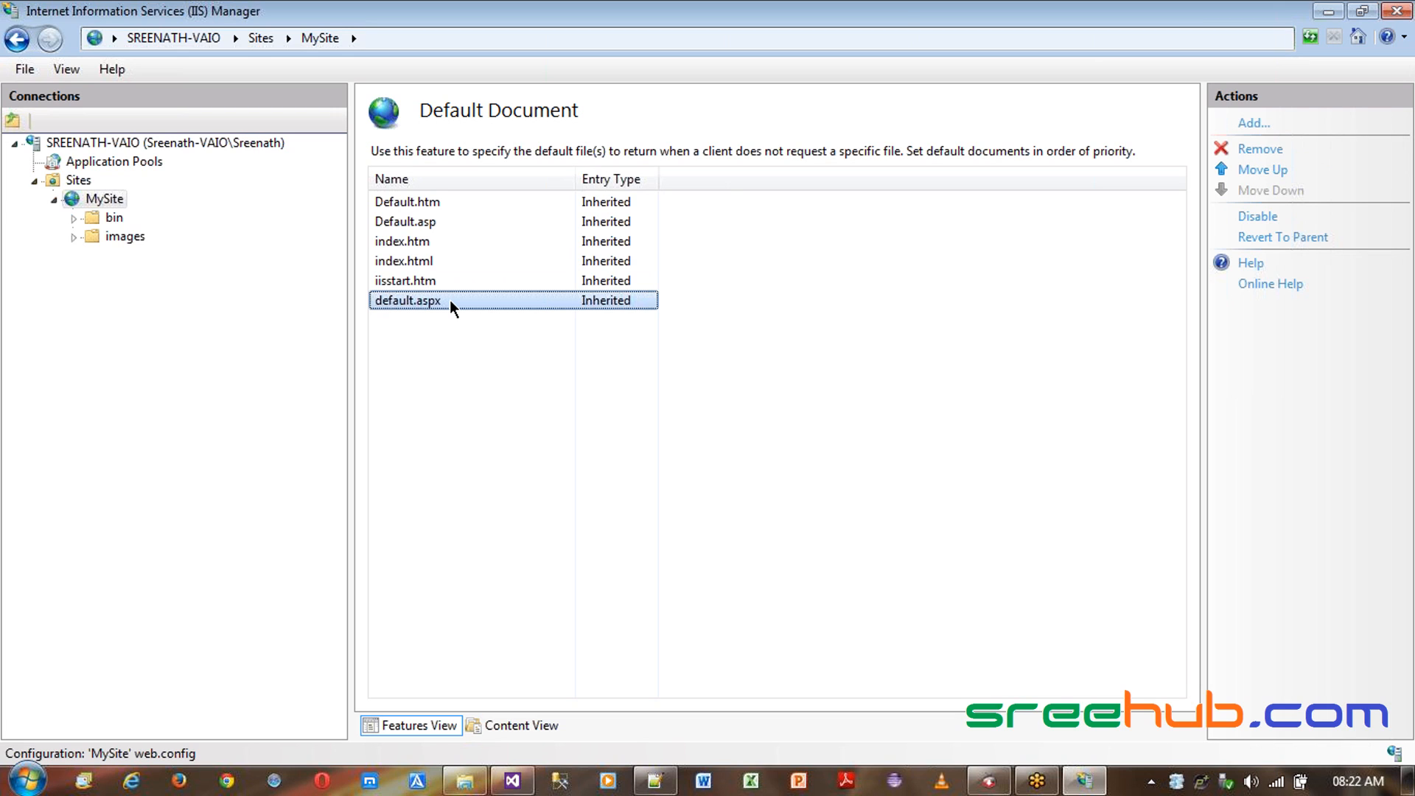
left_click(432, 261)
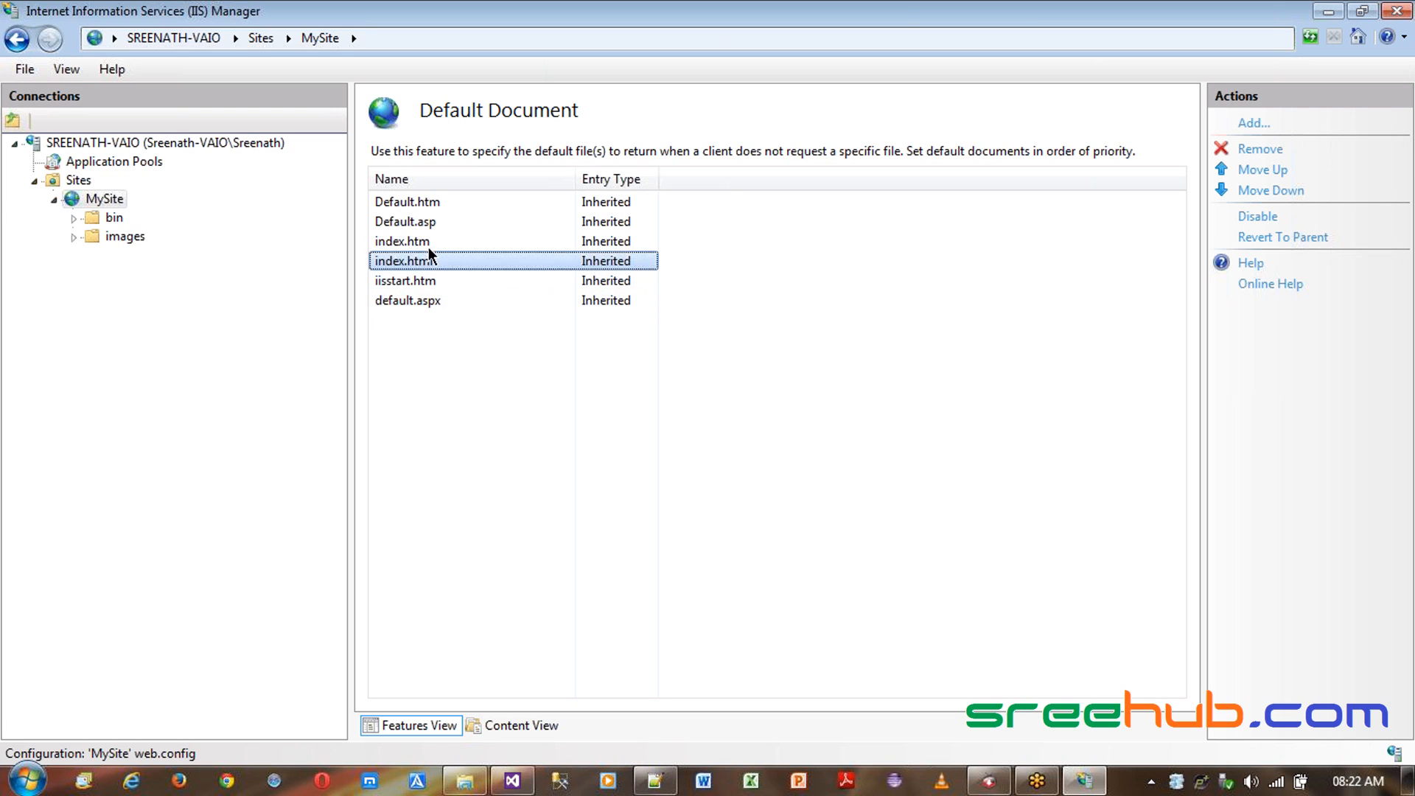
left_click(431, 300)
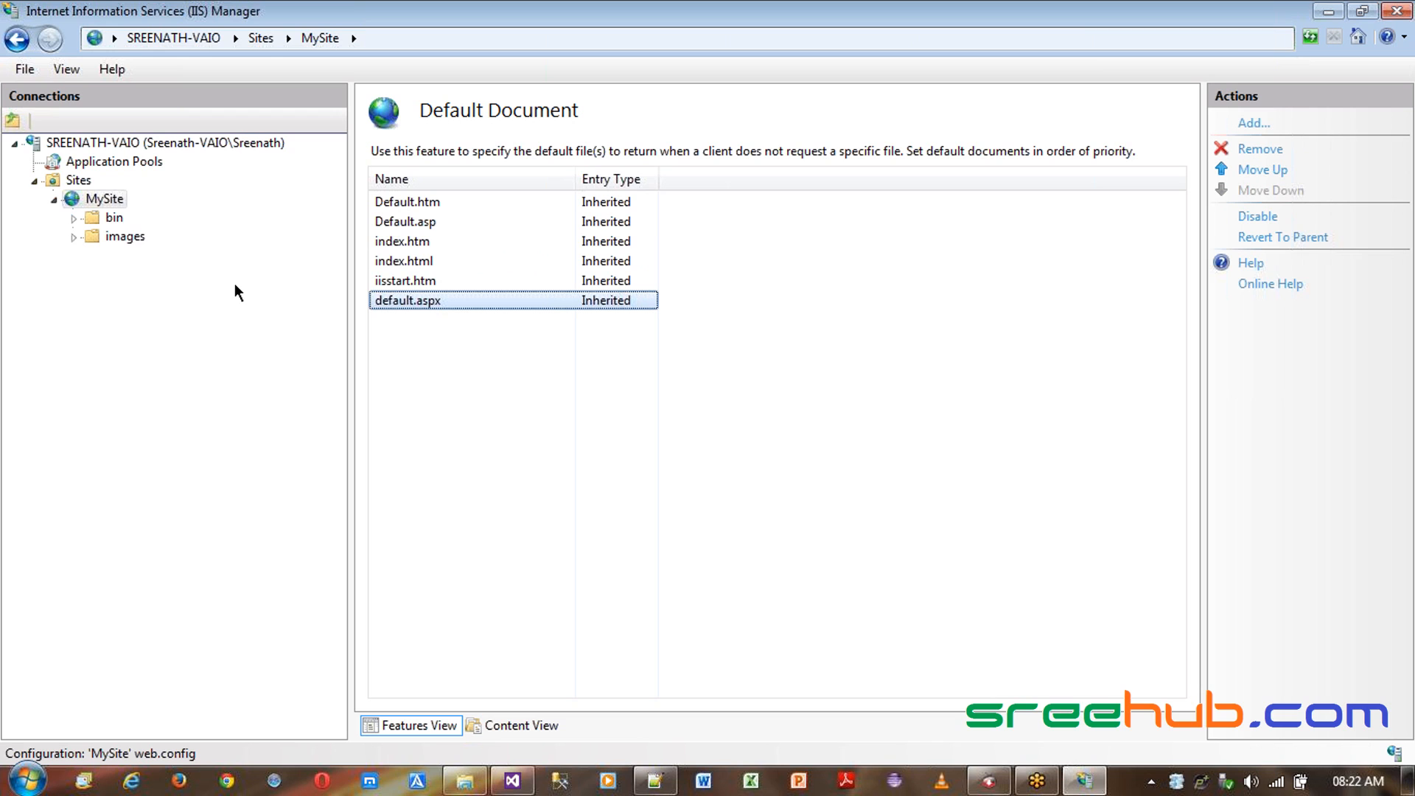
left_click(1245, 124)
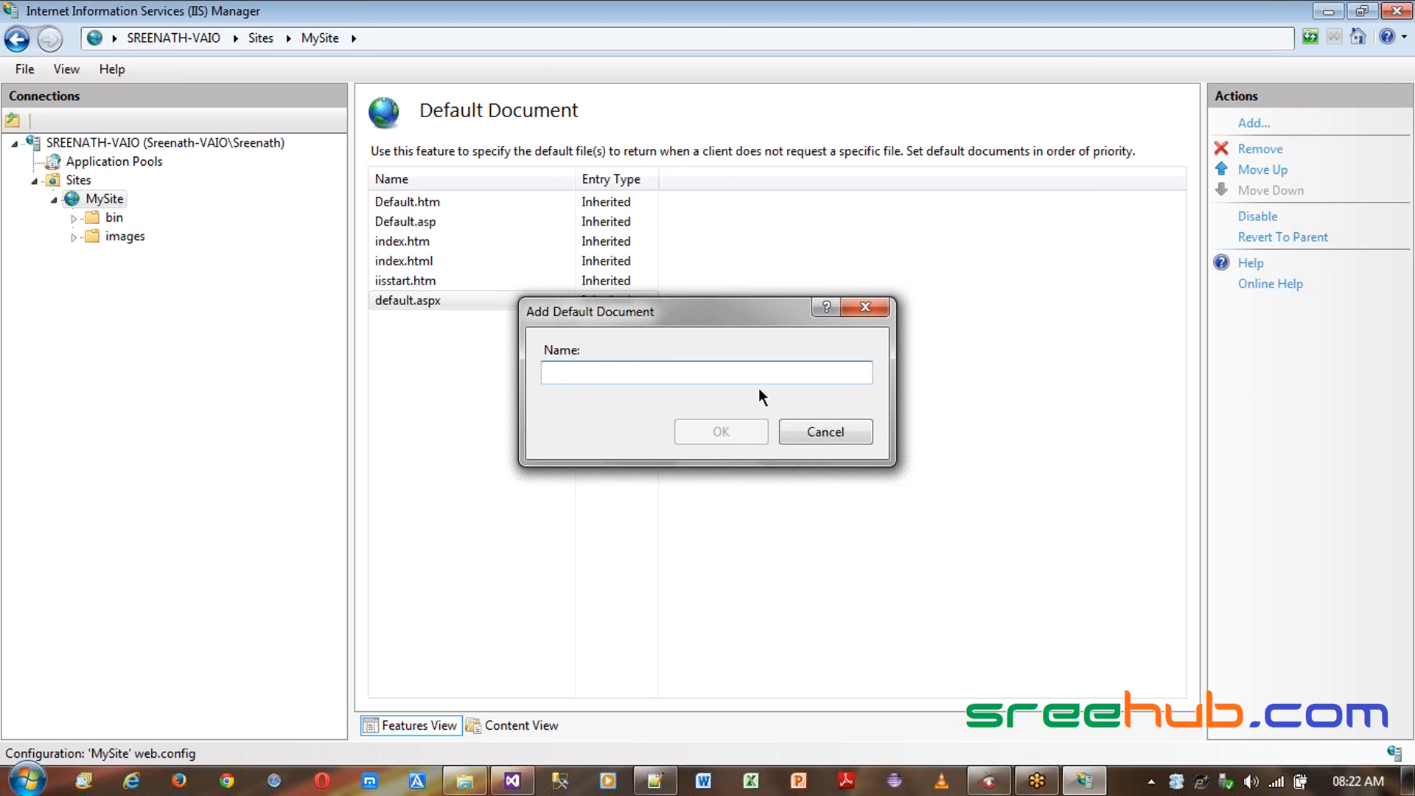
left_click(826, 435)
left_click(410, 303)
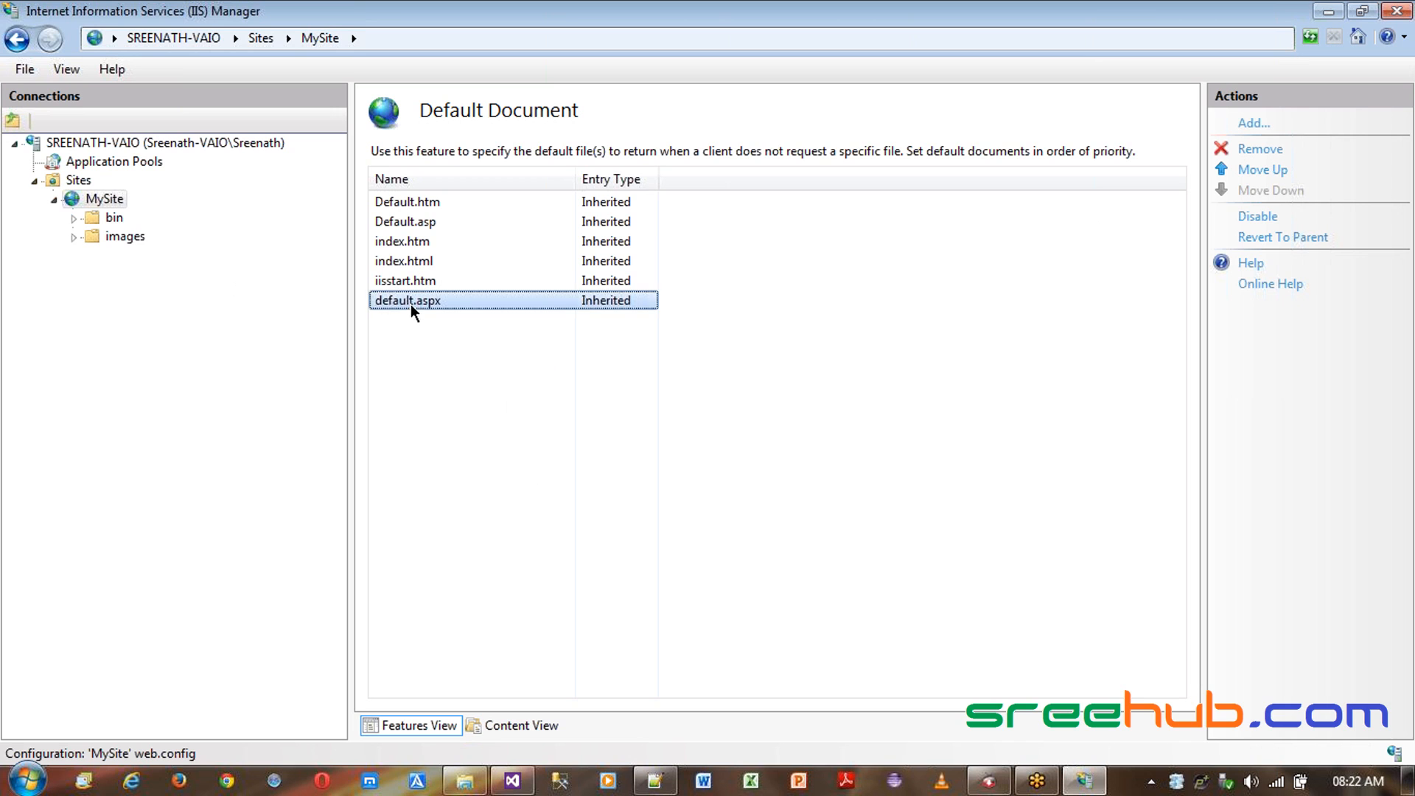
left_click(1267, 169)
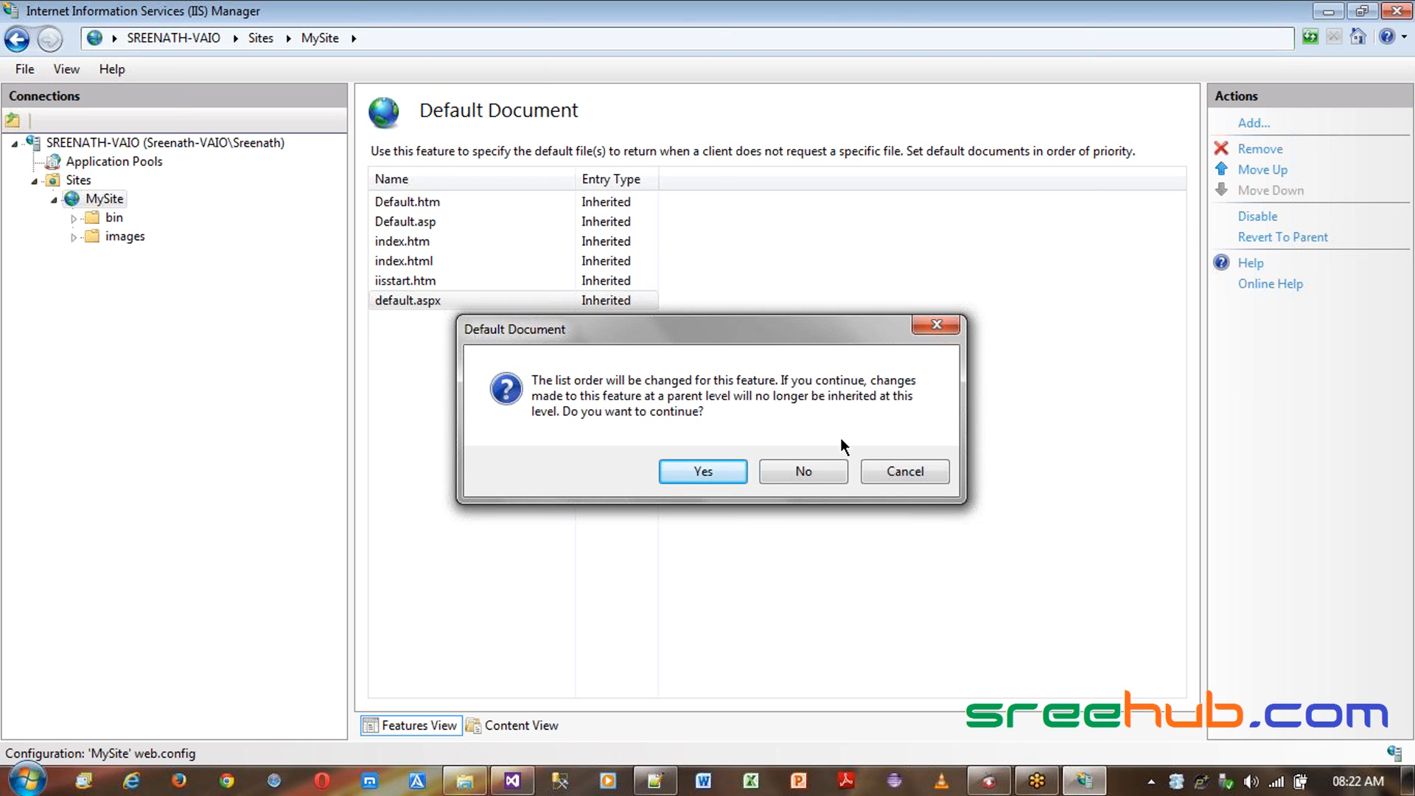
left_click_drag(840, 330, 930, 421)
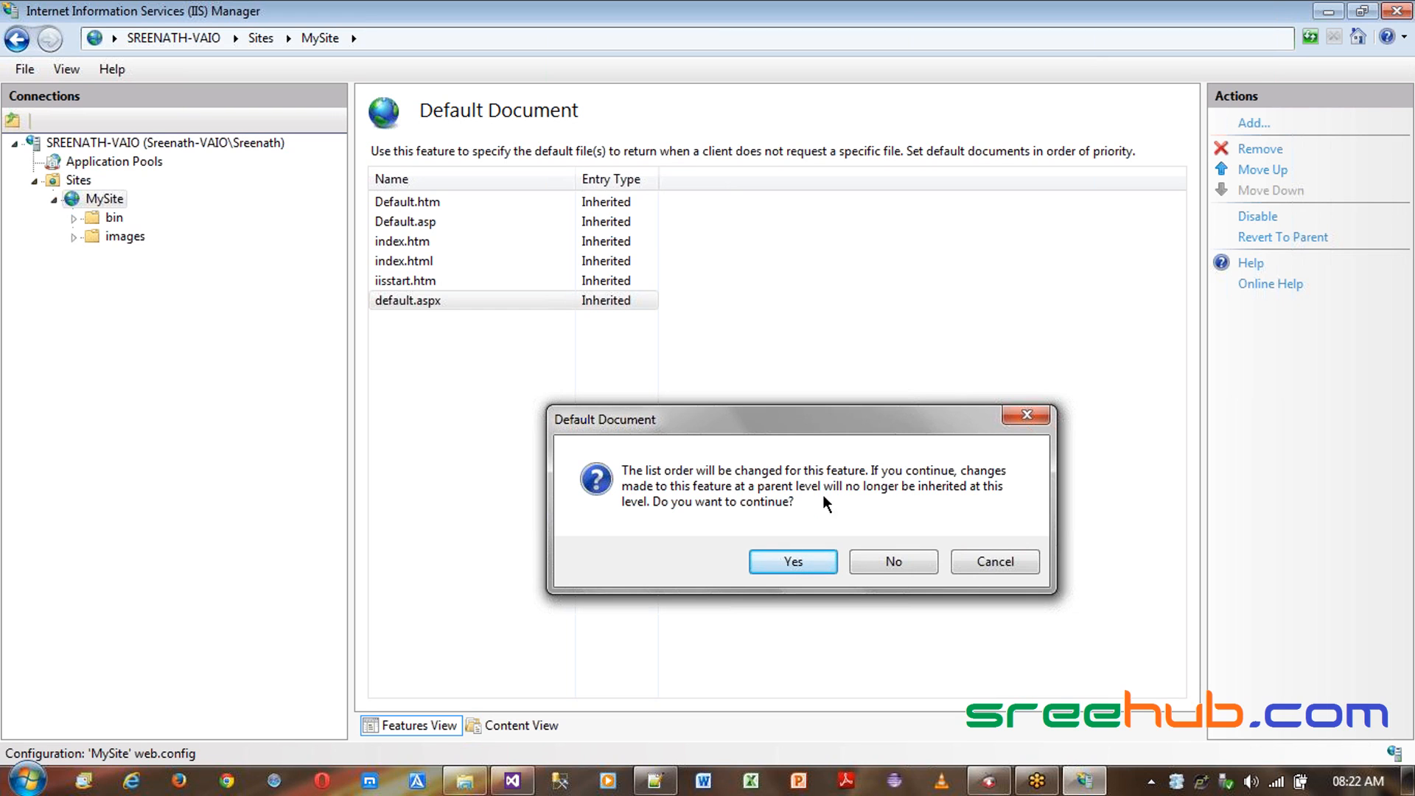
left_click(976, 560)
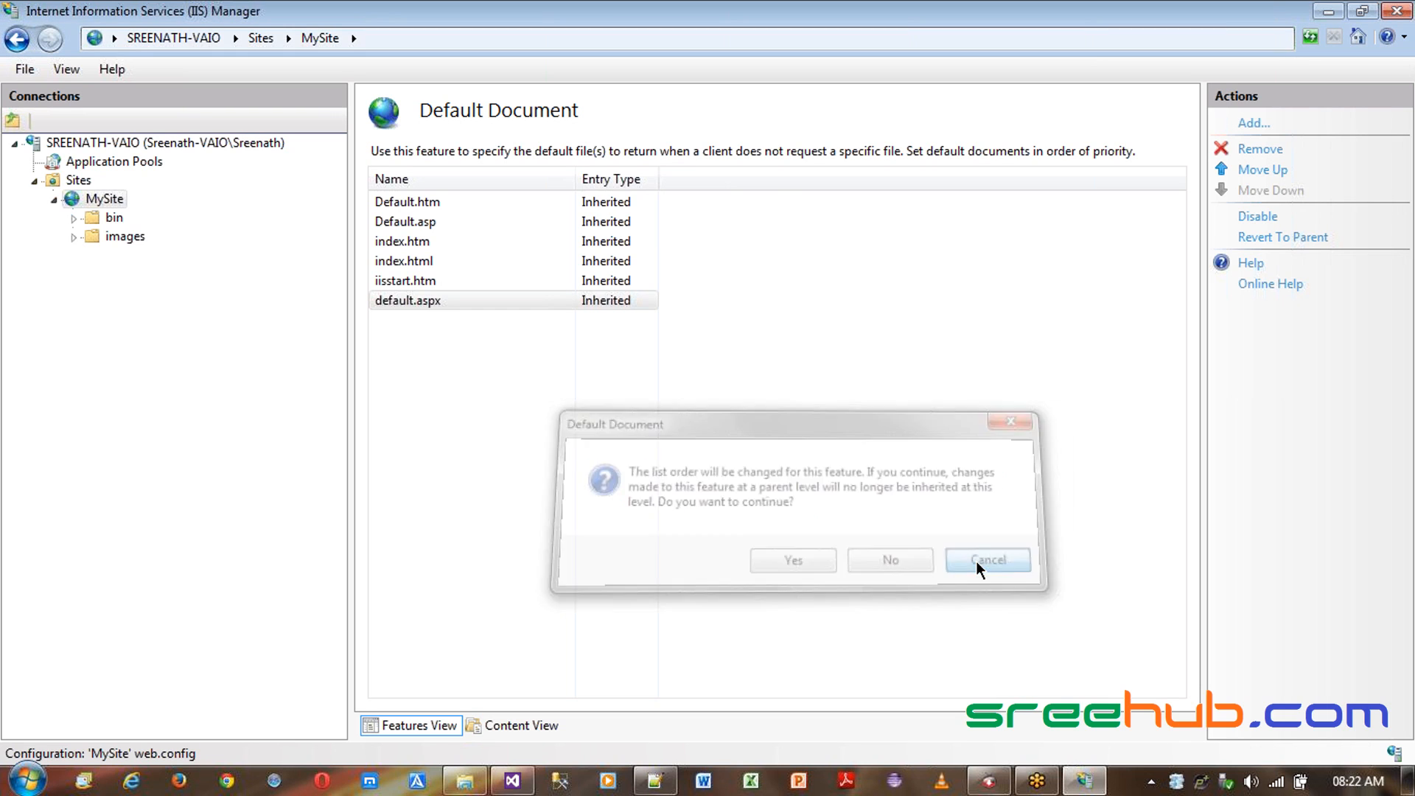
- Go through the entries of the default document list one by one
left_click(405, 281)
left_click(410, 300)
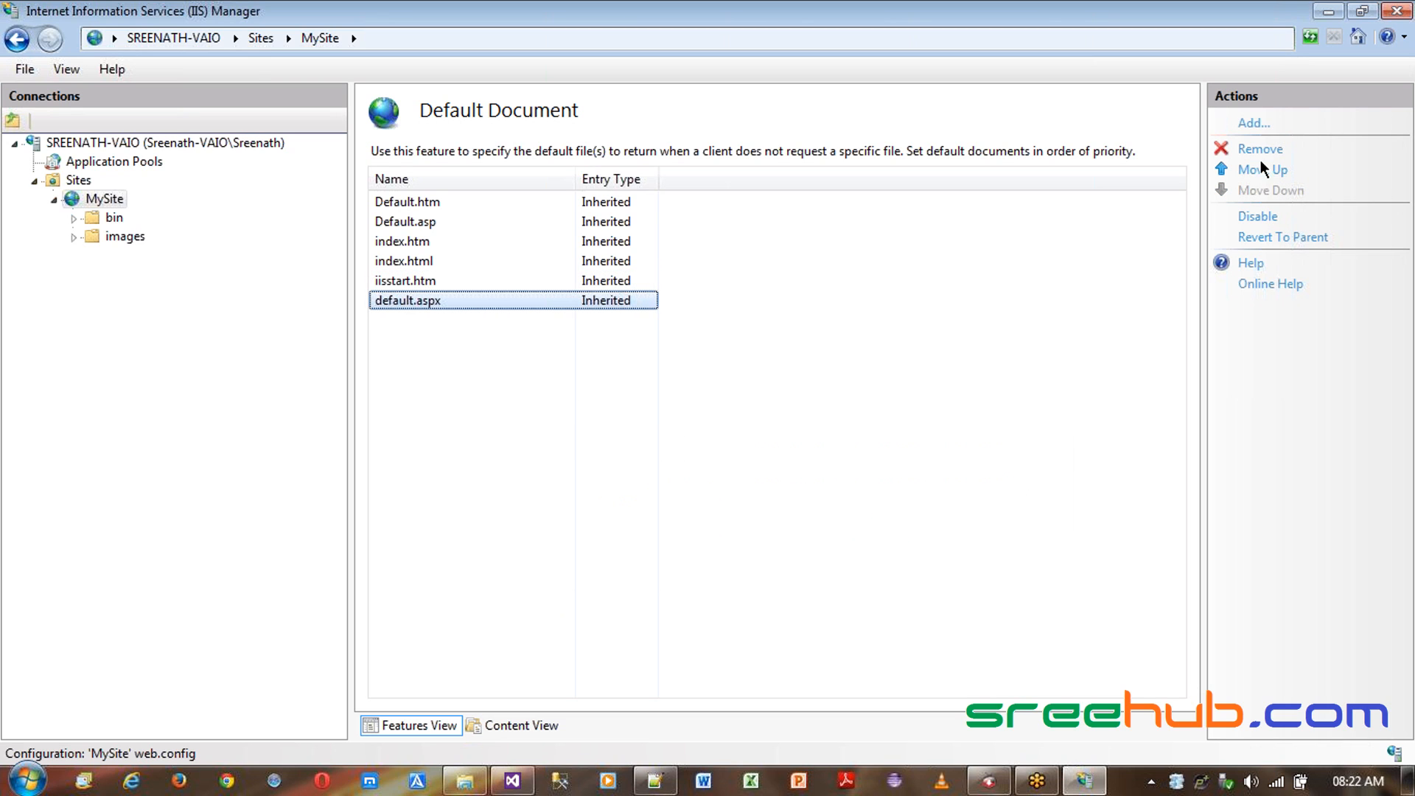
key("Up")
key("Up")
key("Up")
key("Up")
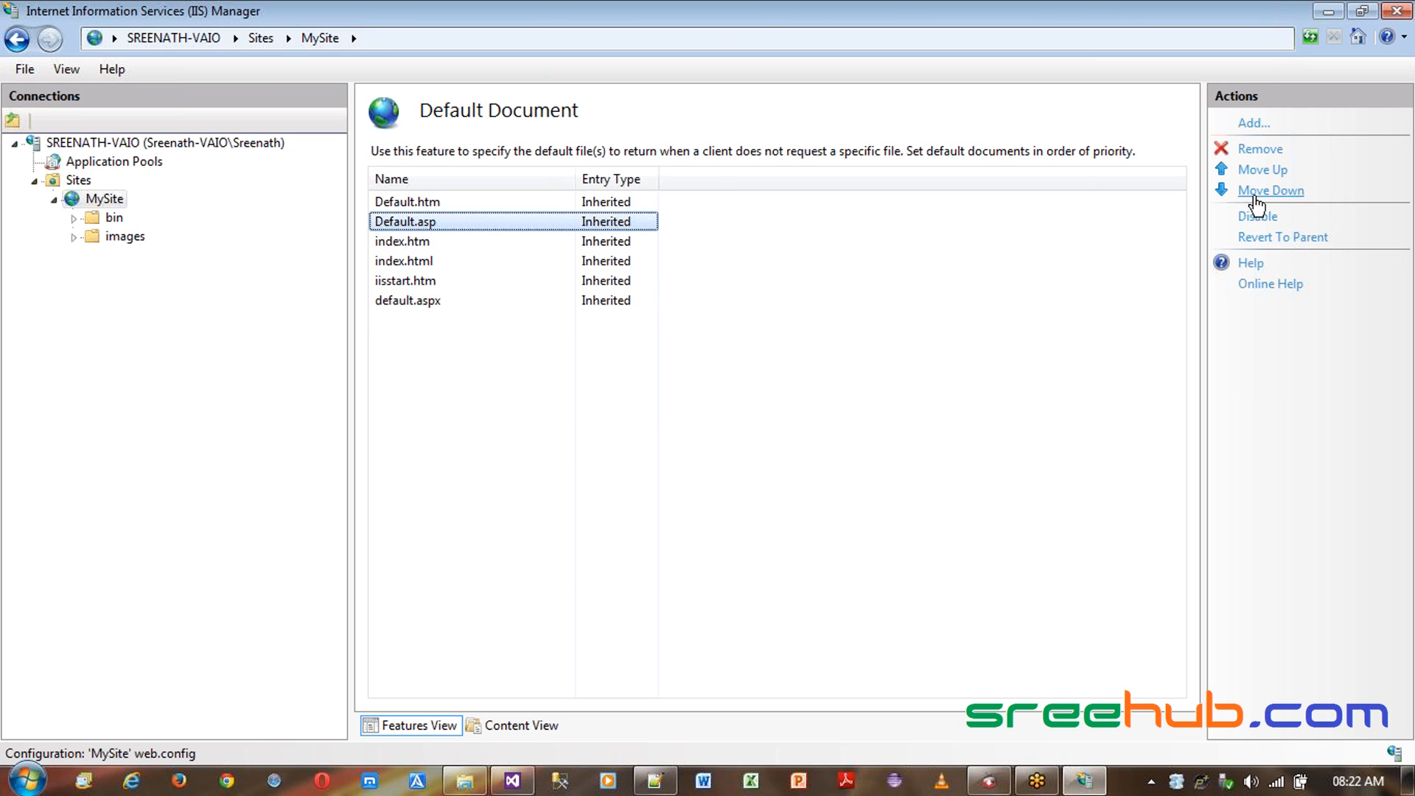
left_click(380, 202)
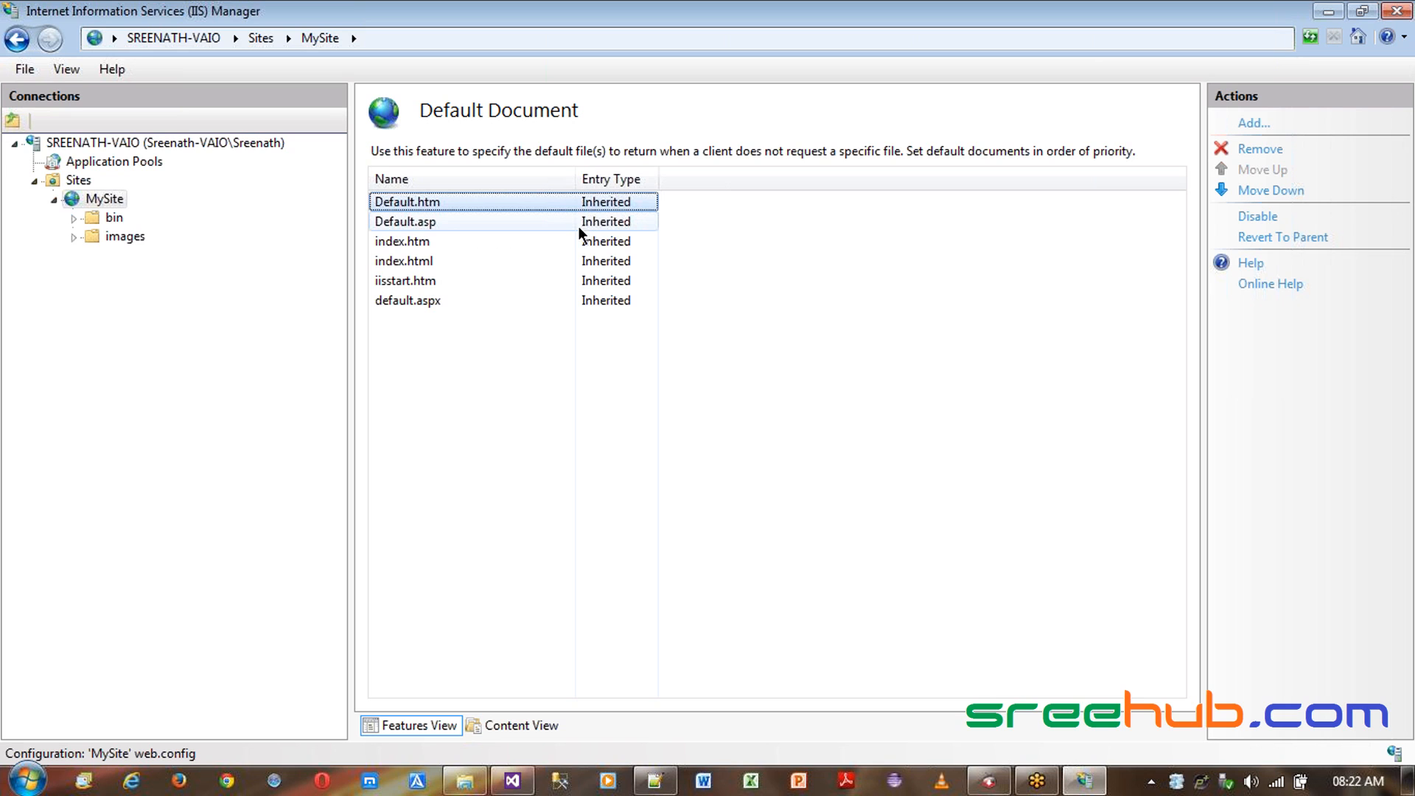
left_click(447, 227)
left_click(446, 260)
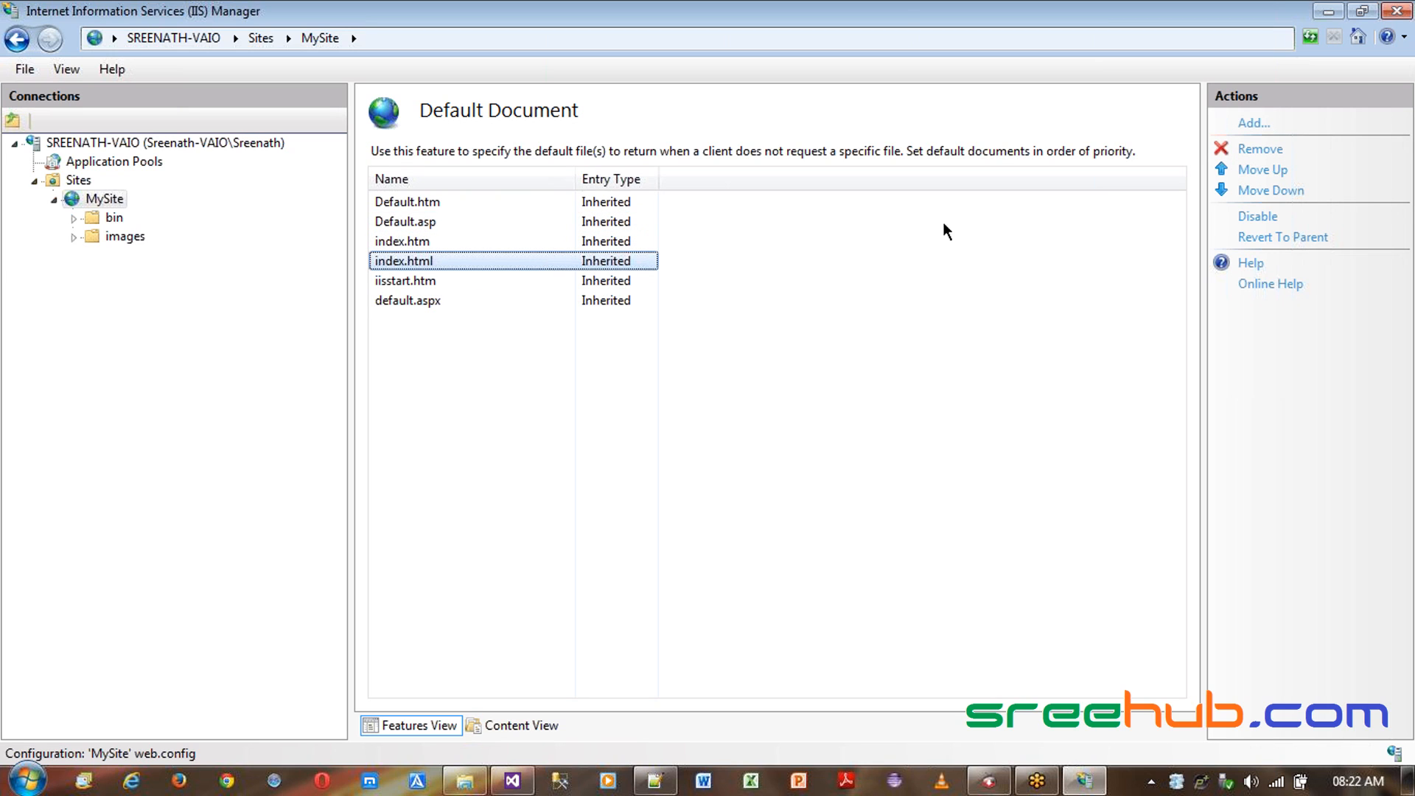
left_click(565, 222)
left_click(580, 254)
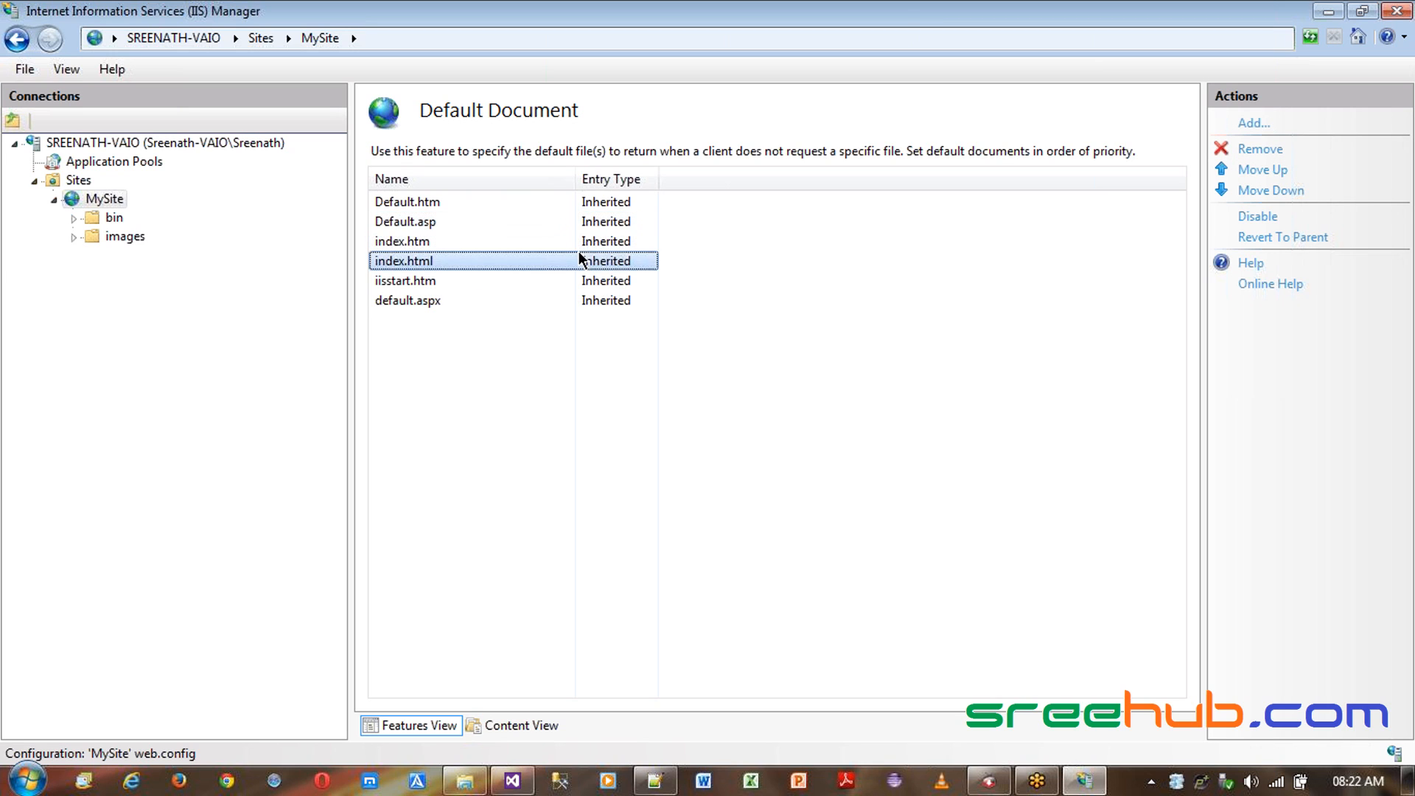
left_click(578, 278)
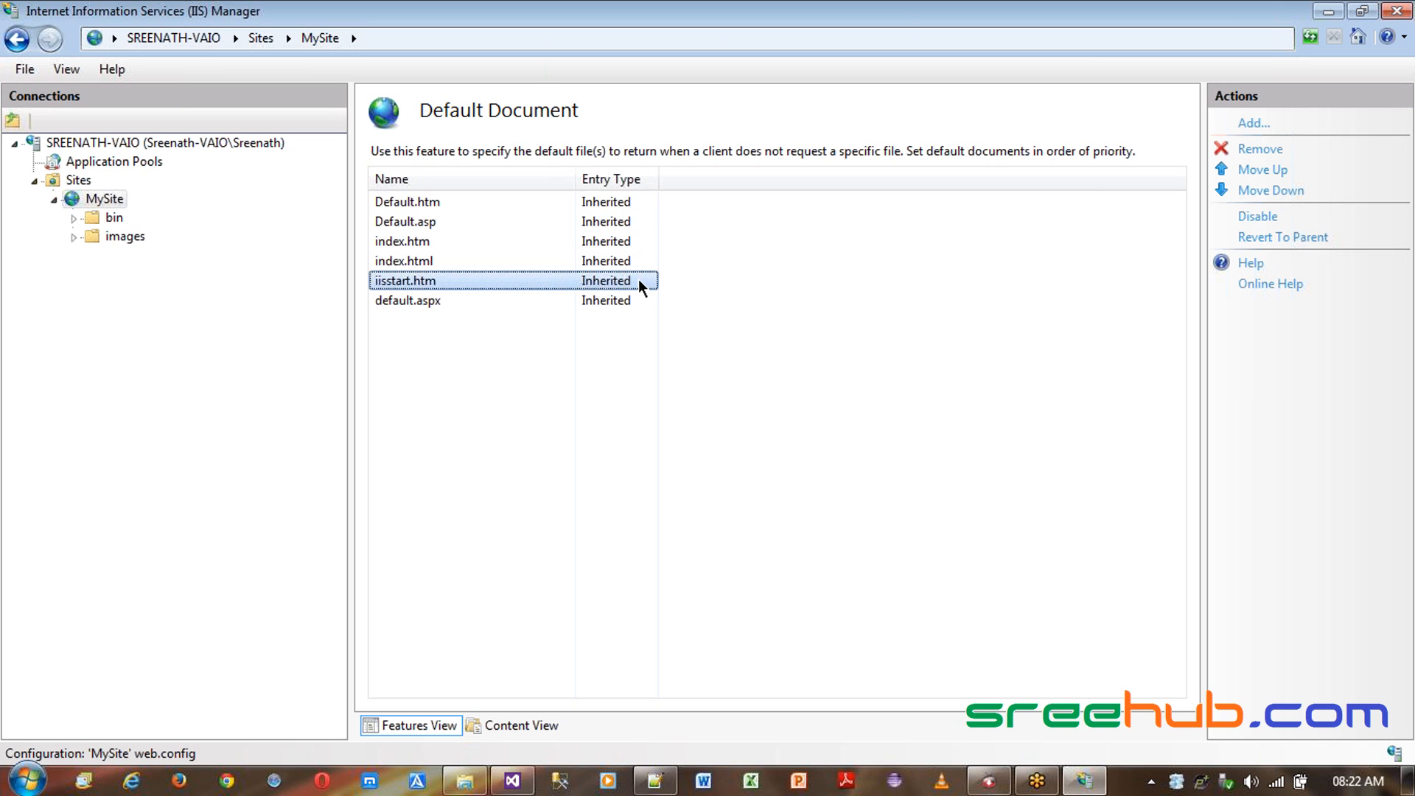
left_click(597, 244)
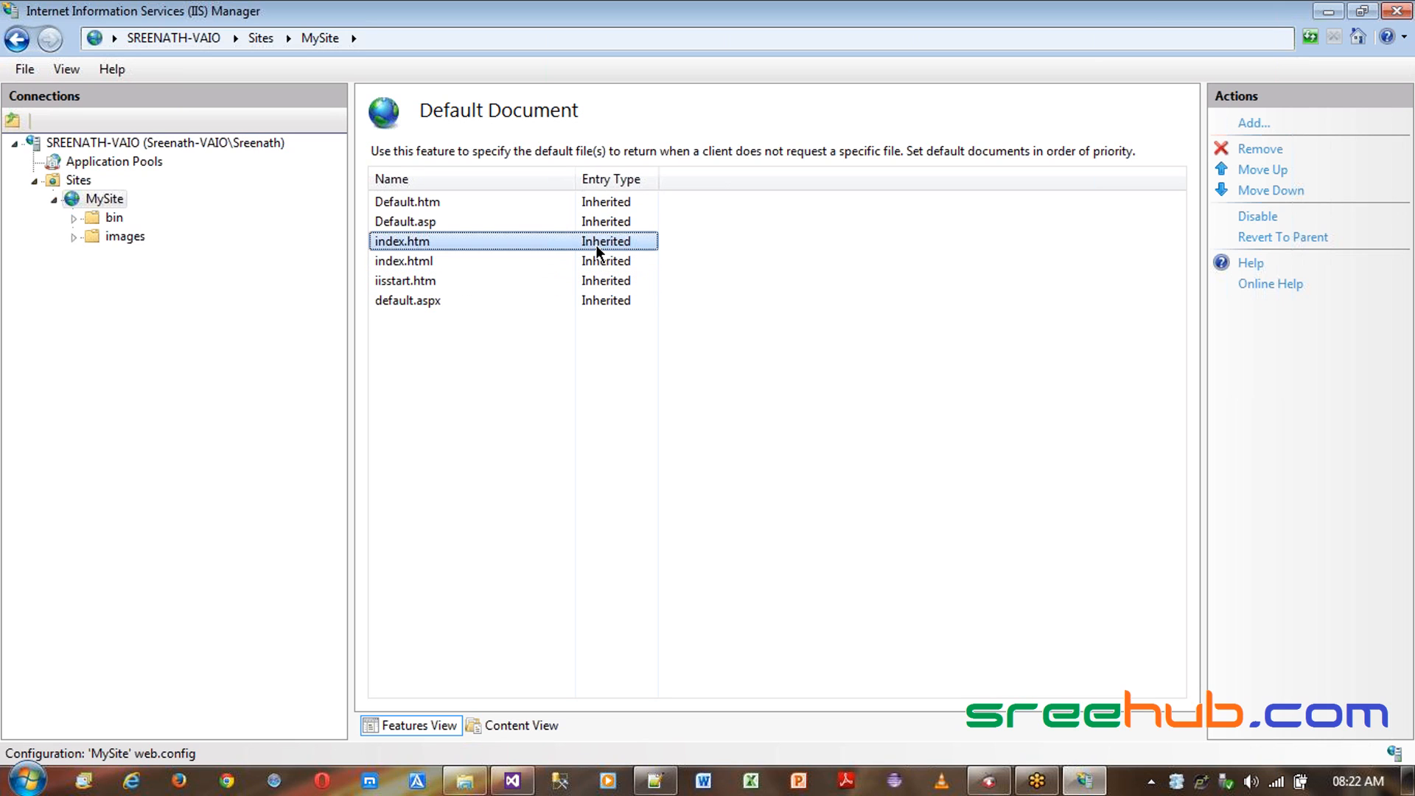
- Disable and then re-enable the Default Document feature for MySite
left_click(1250, 220)
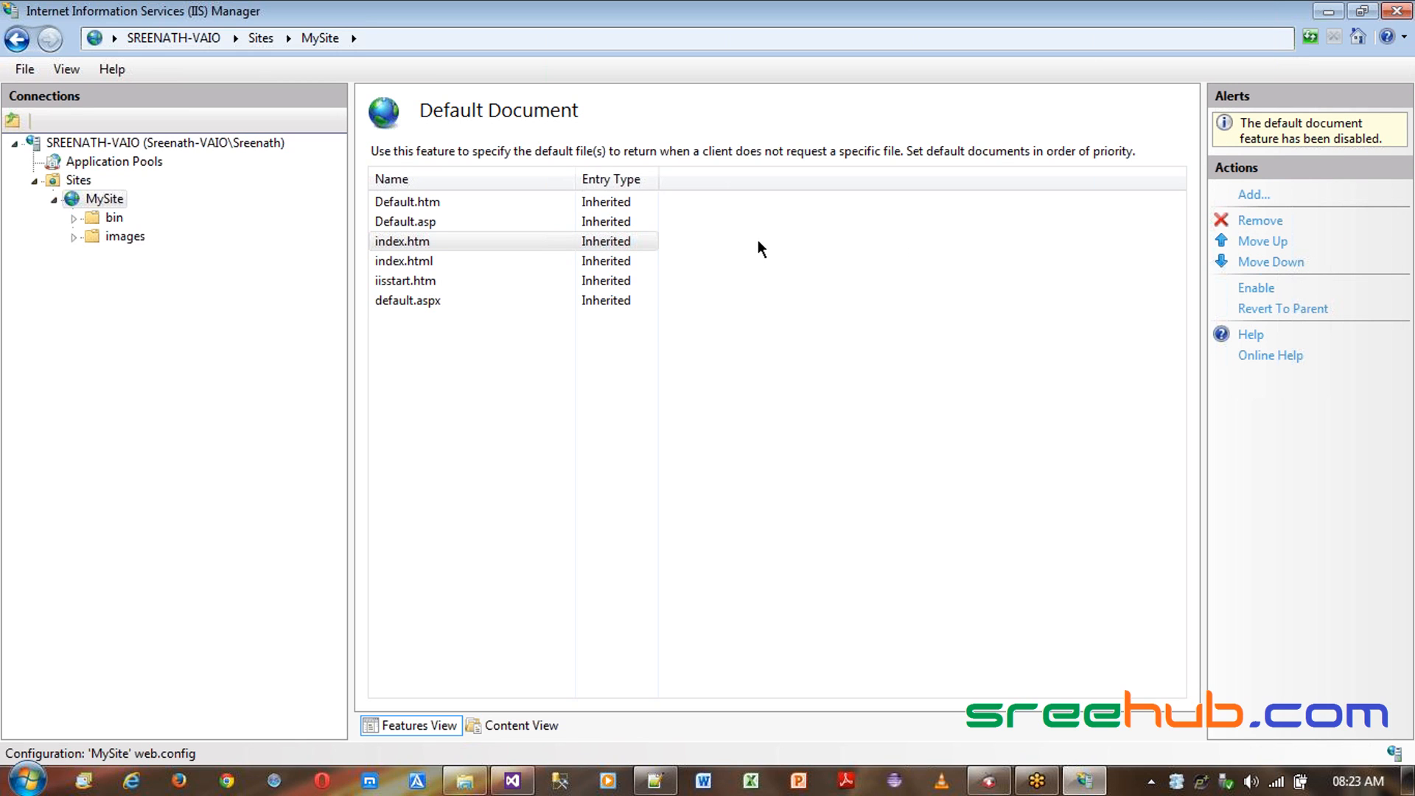
left_click(1270, 289)
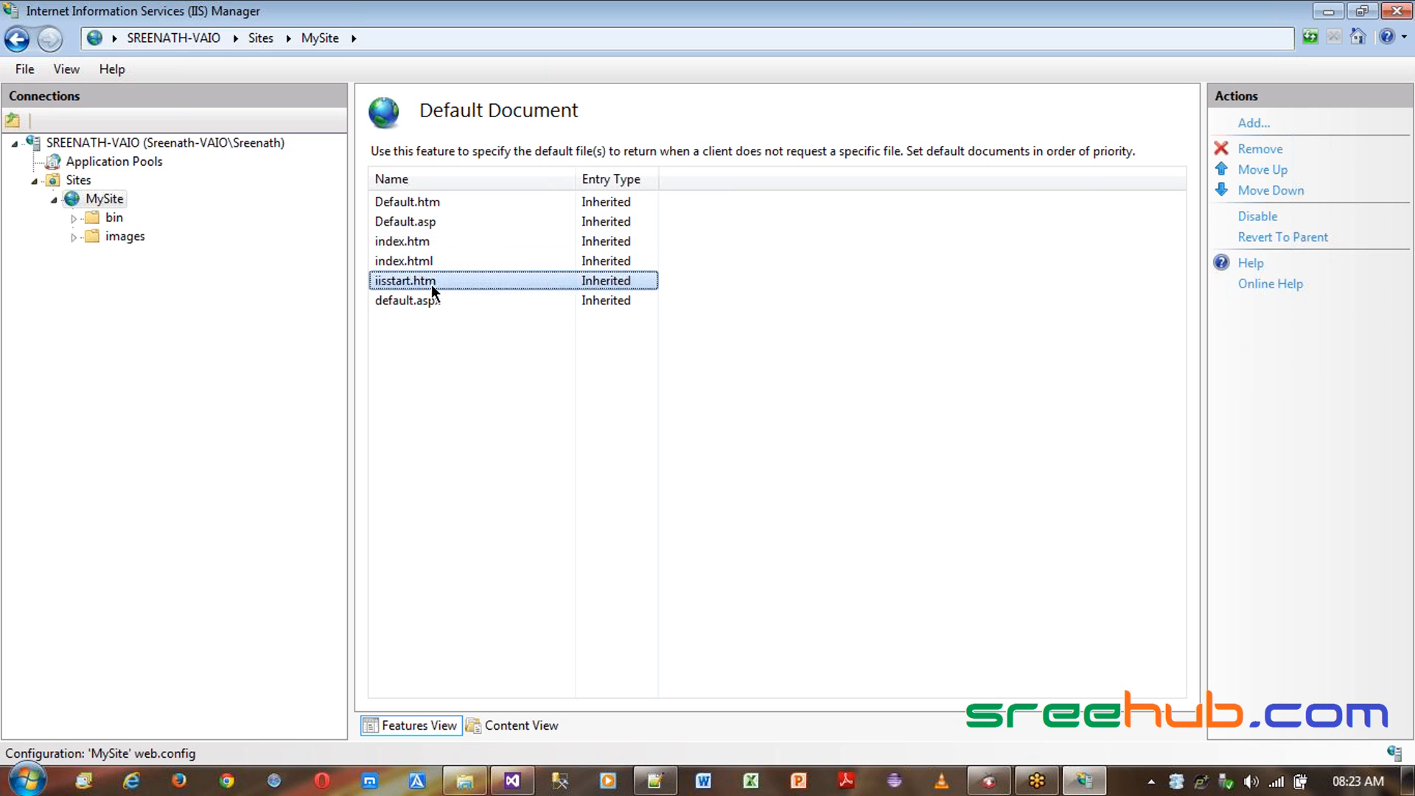
left_click(463, 304)
- Browse MySite on port 80 from the site's home and examine the resulting error page
left_click(105, 200)
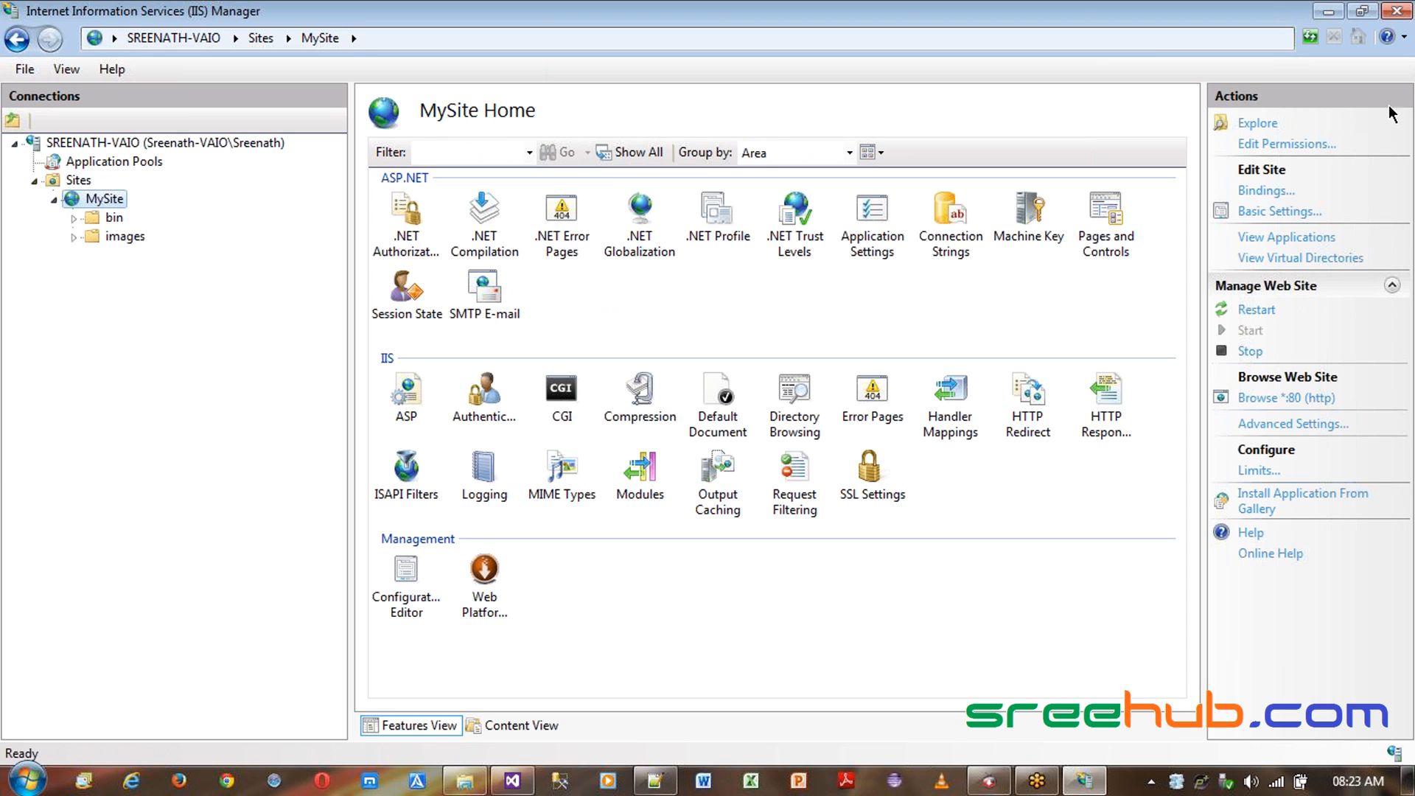
left_click(1287, 398)
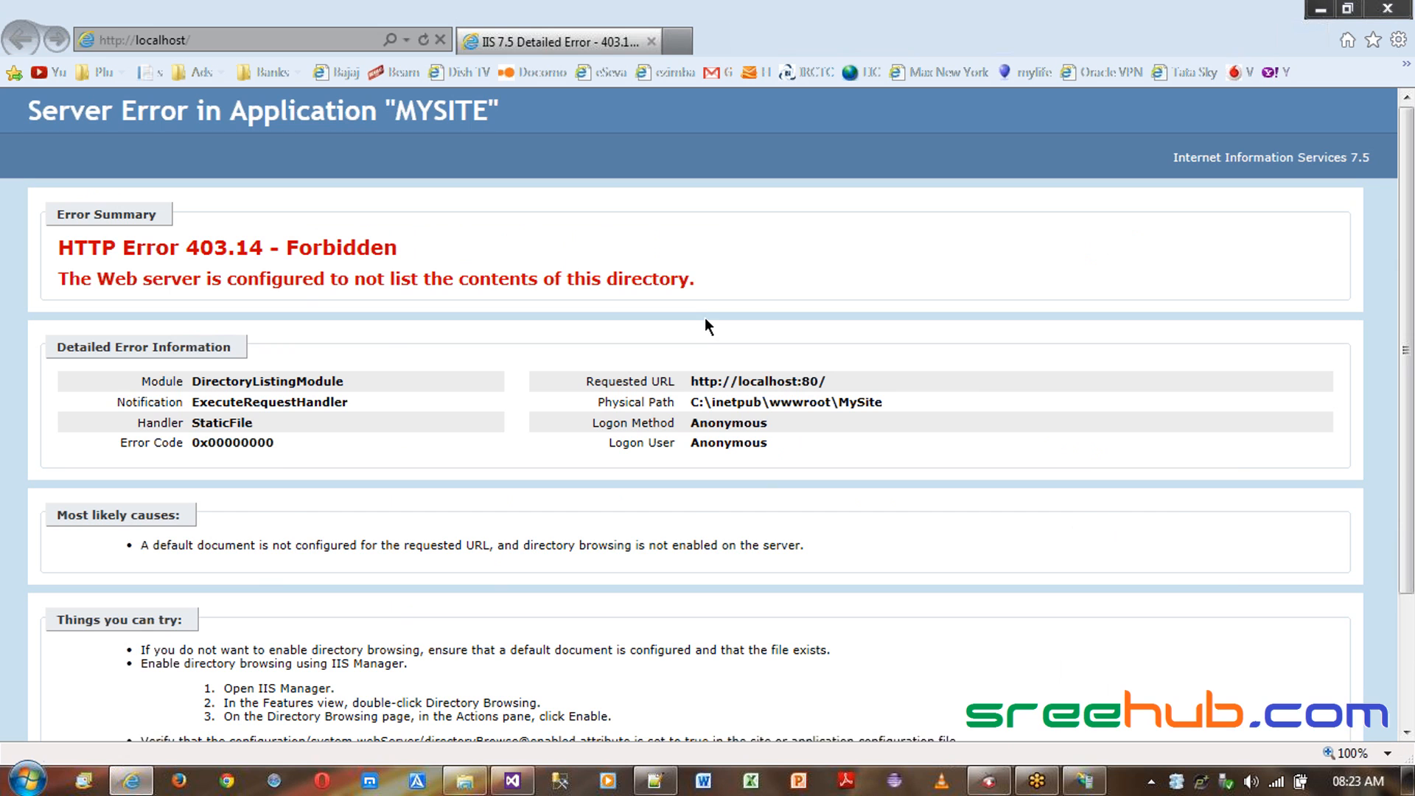
left_click(166, 37)
left_click(190, 39)
left_click_drag(135, 40, 185, 40)
left_click(176, 40)
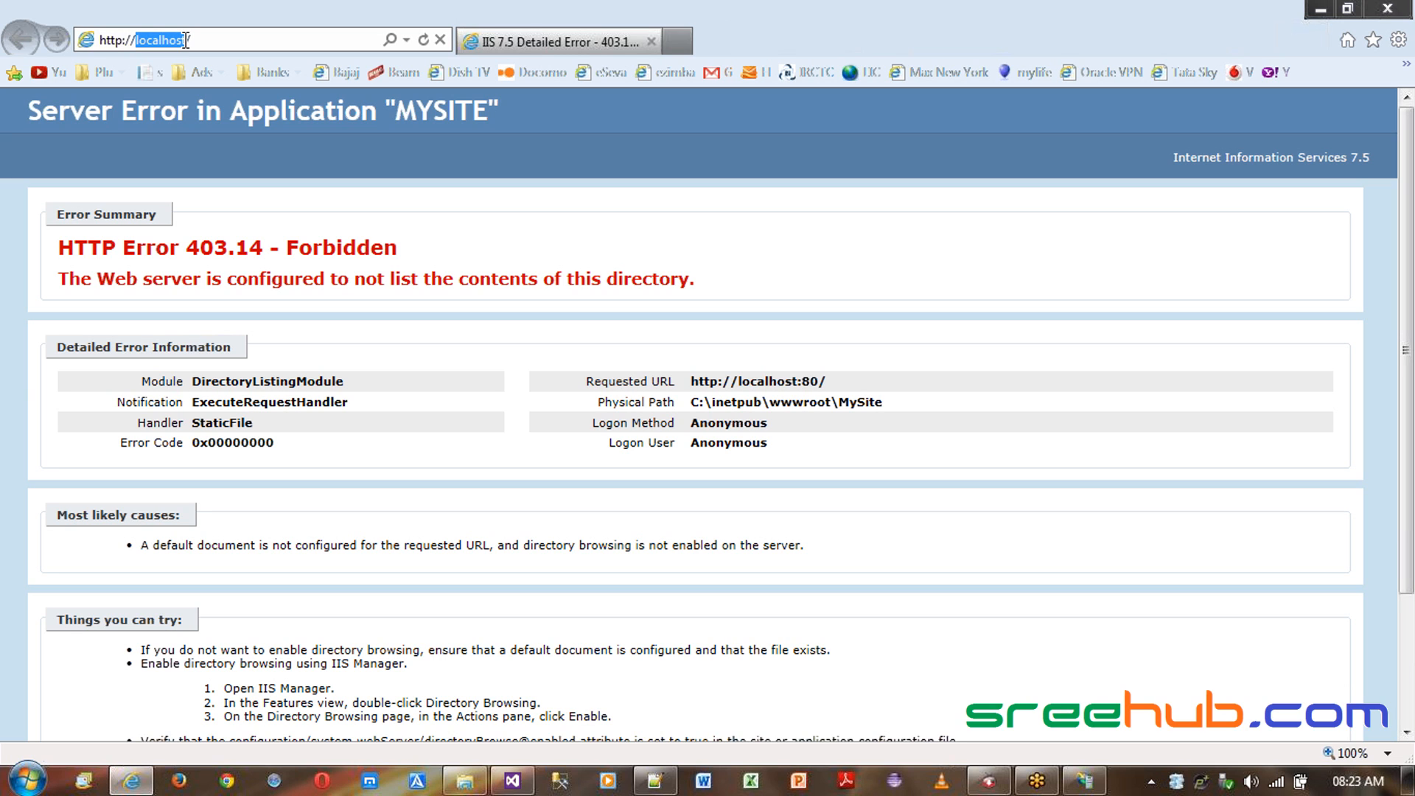
left_click(297, 240)
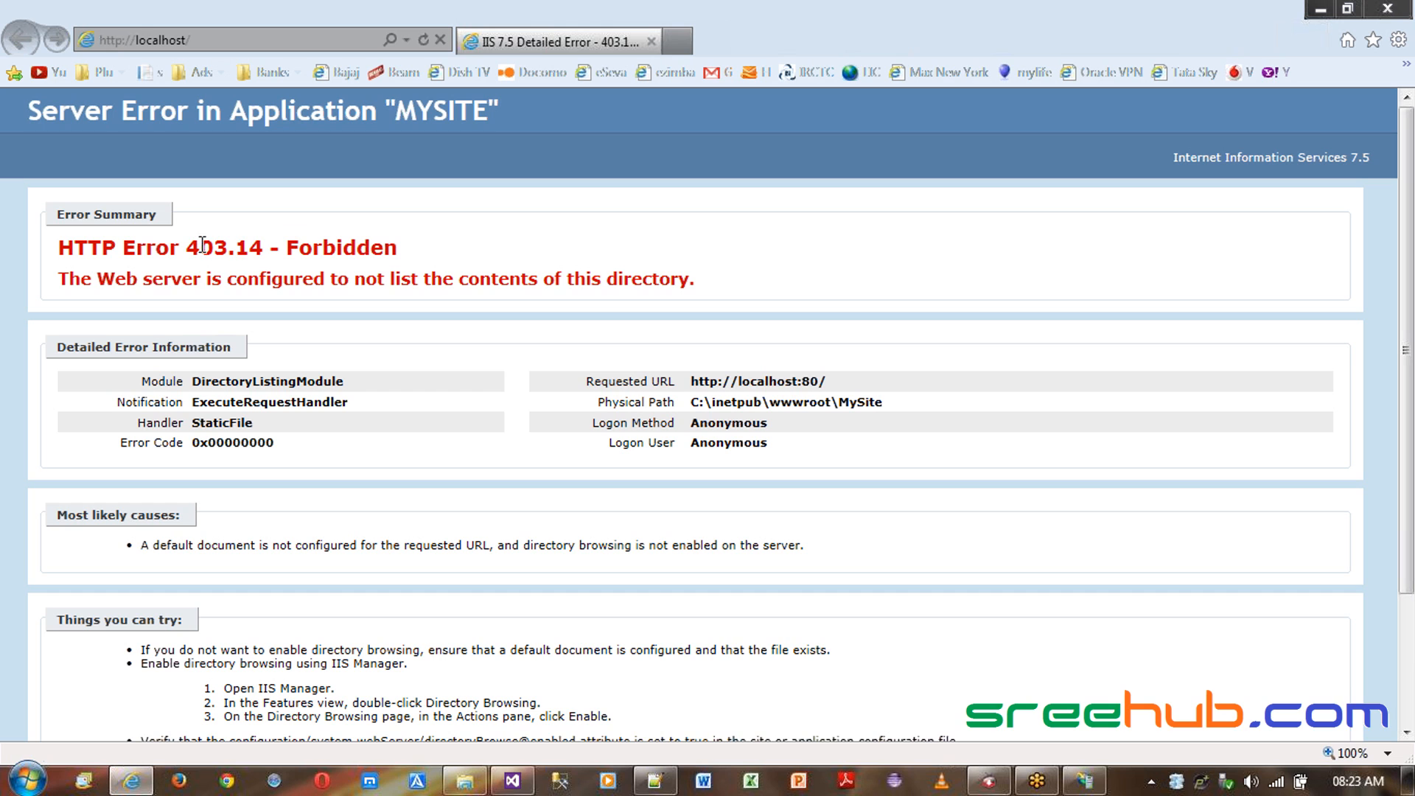
left_click_drag(228, 277, 574, 279)
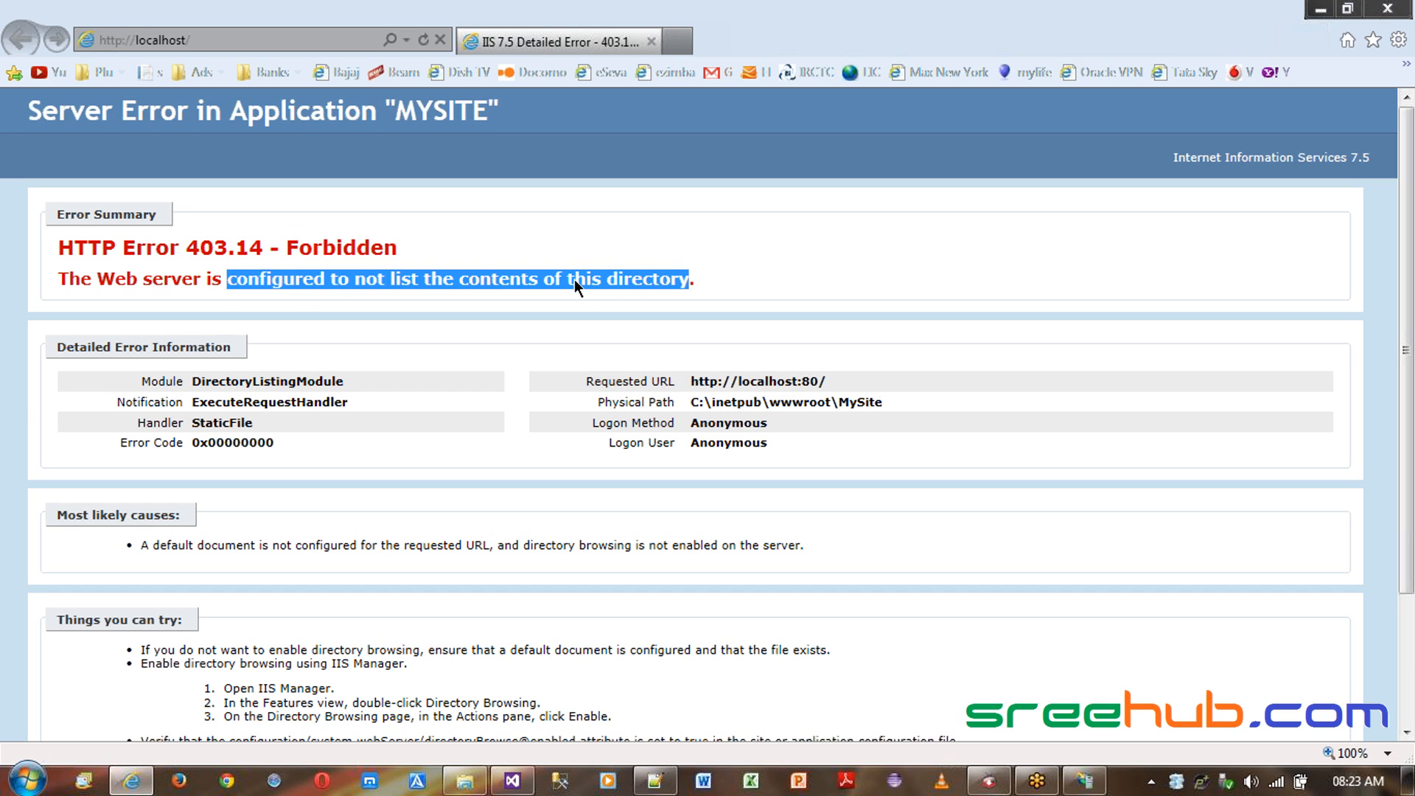
left_click(573, 278)
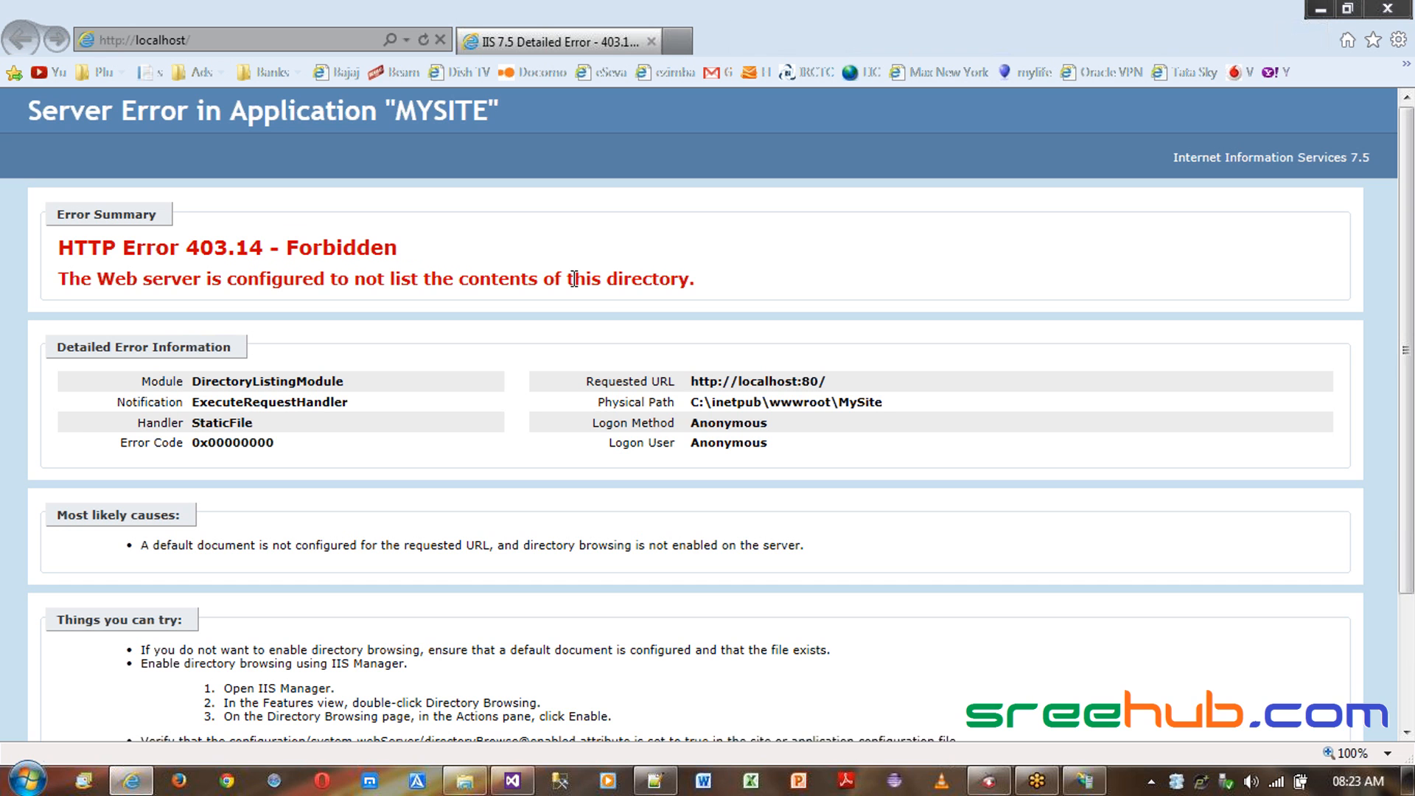
left_click_drag(457, 279, 609, 279)
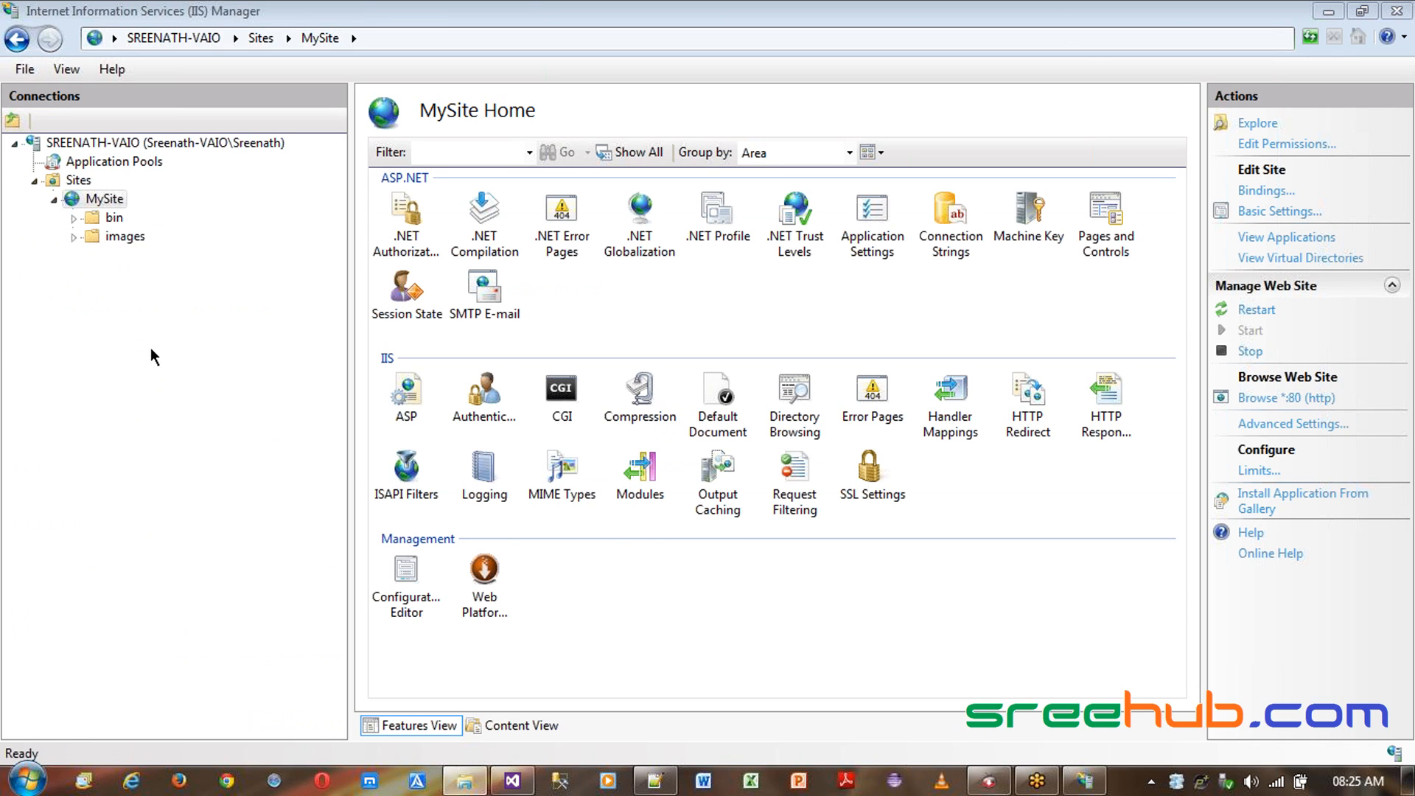
- Restart, stop and start the MySite site, then restart the whole IIS server
left_click(96, 204)
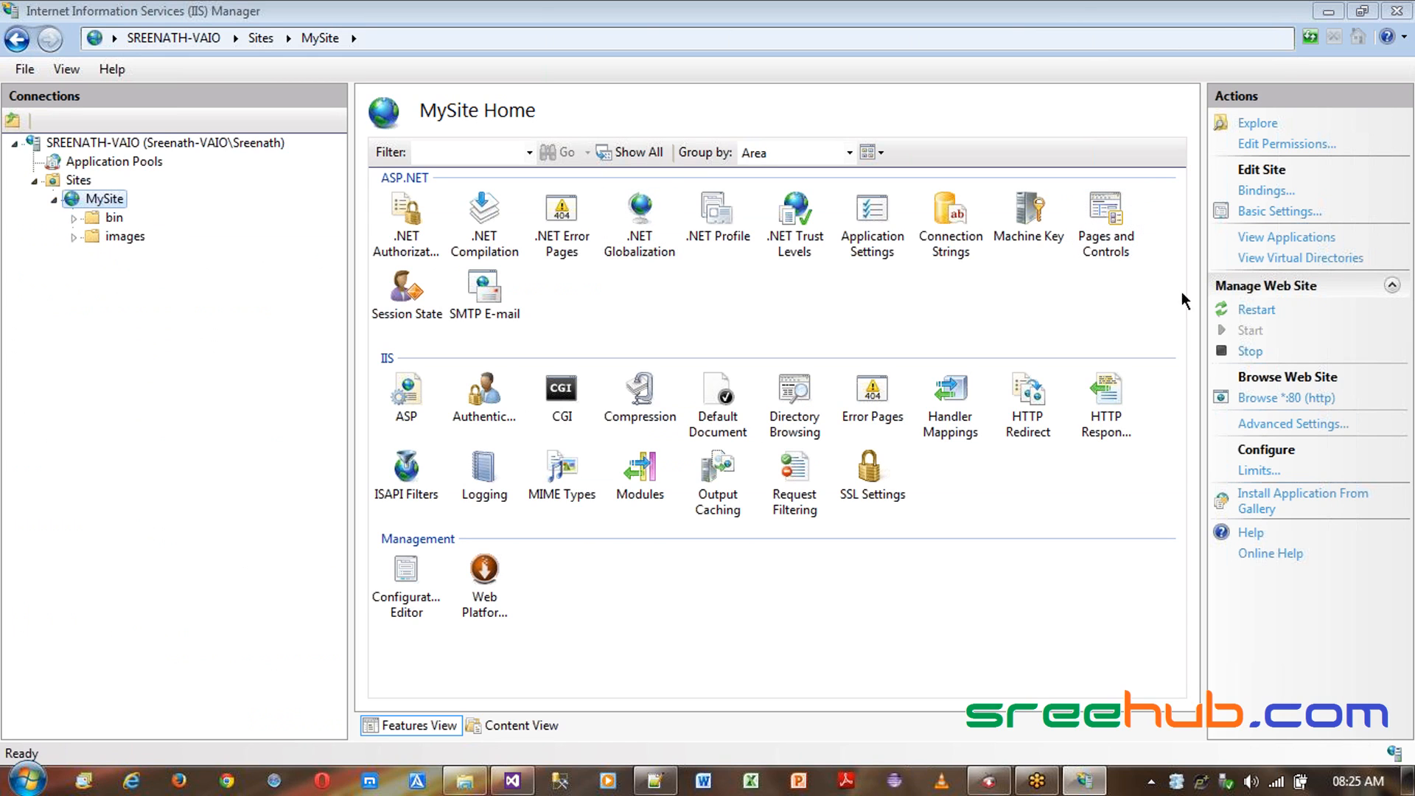
left_click(1259, 311)
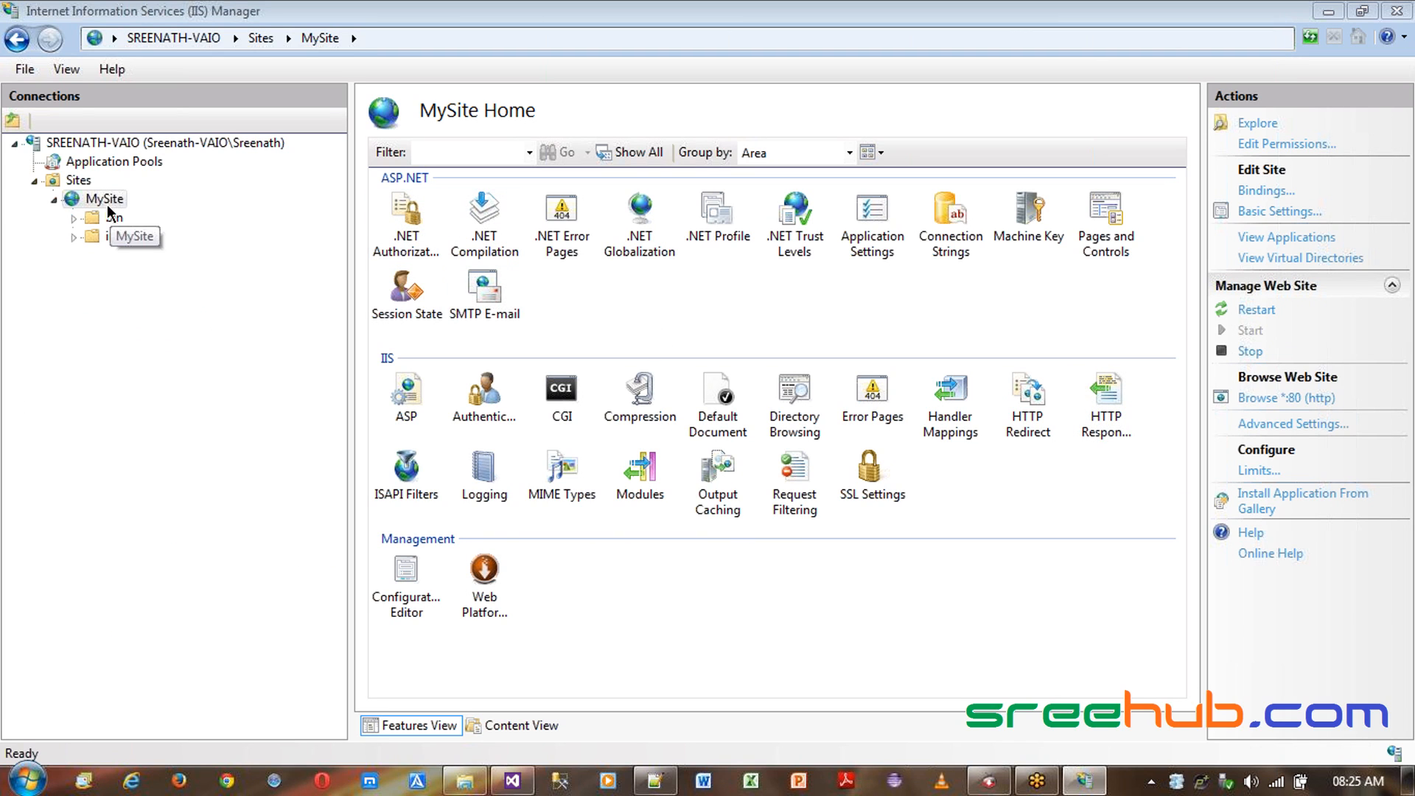
left_click(1250, 350)
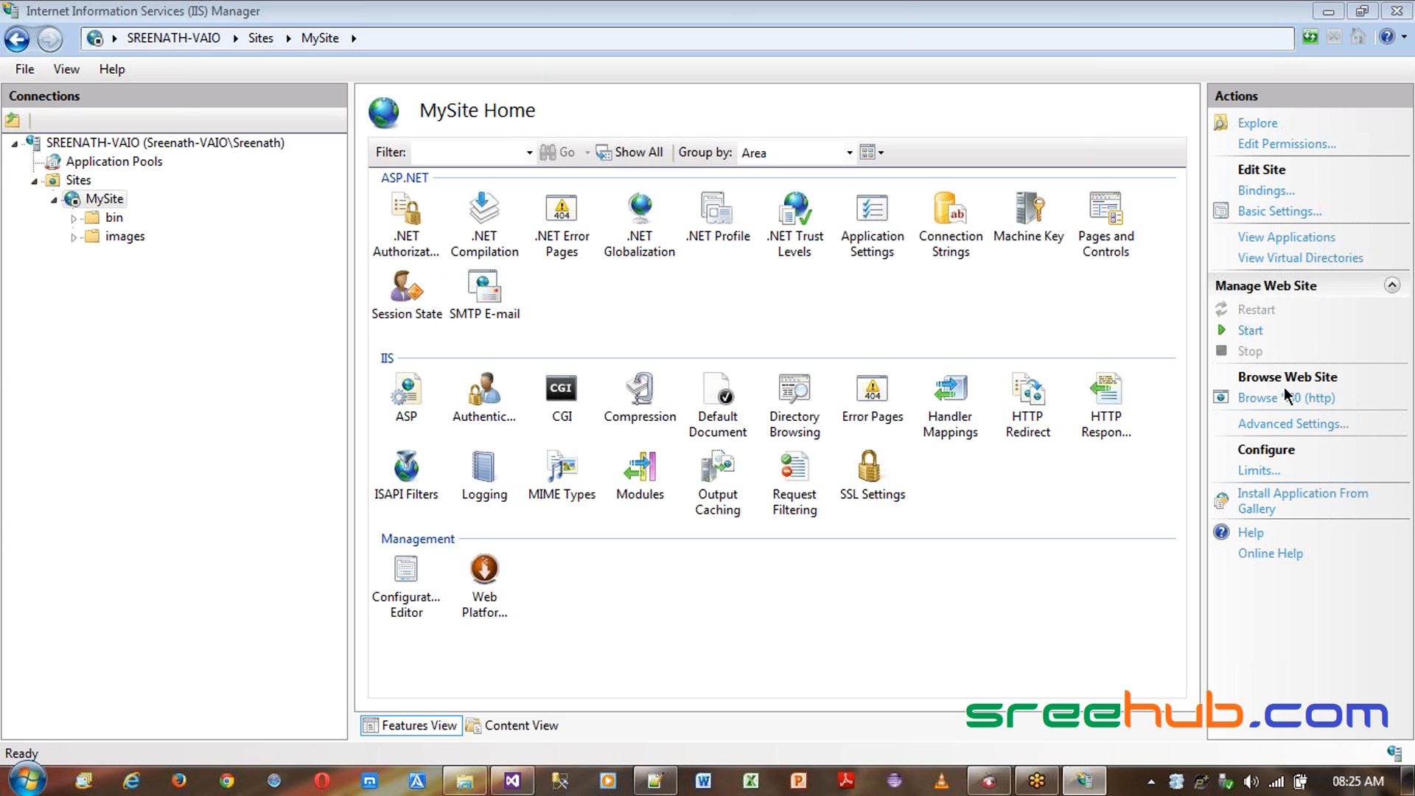
left_click(1254, 336)
left_click(140, 141)
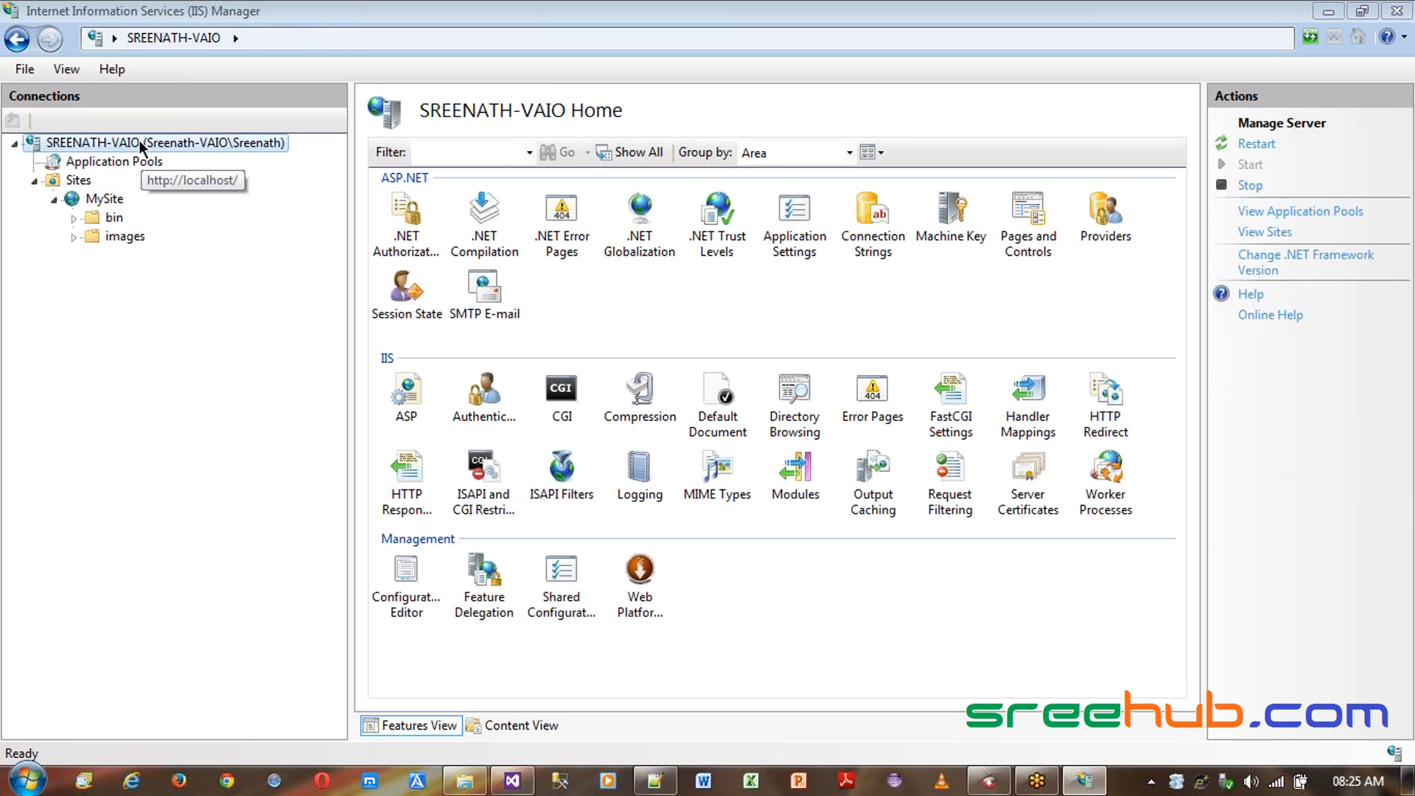
left_click(1255, 145)
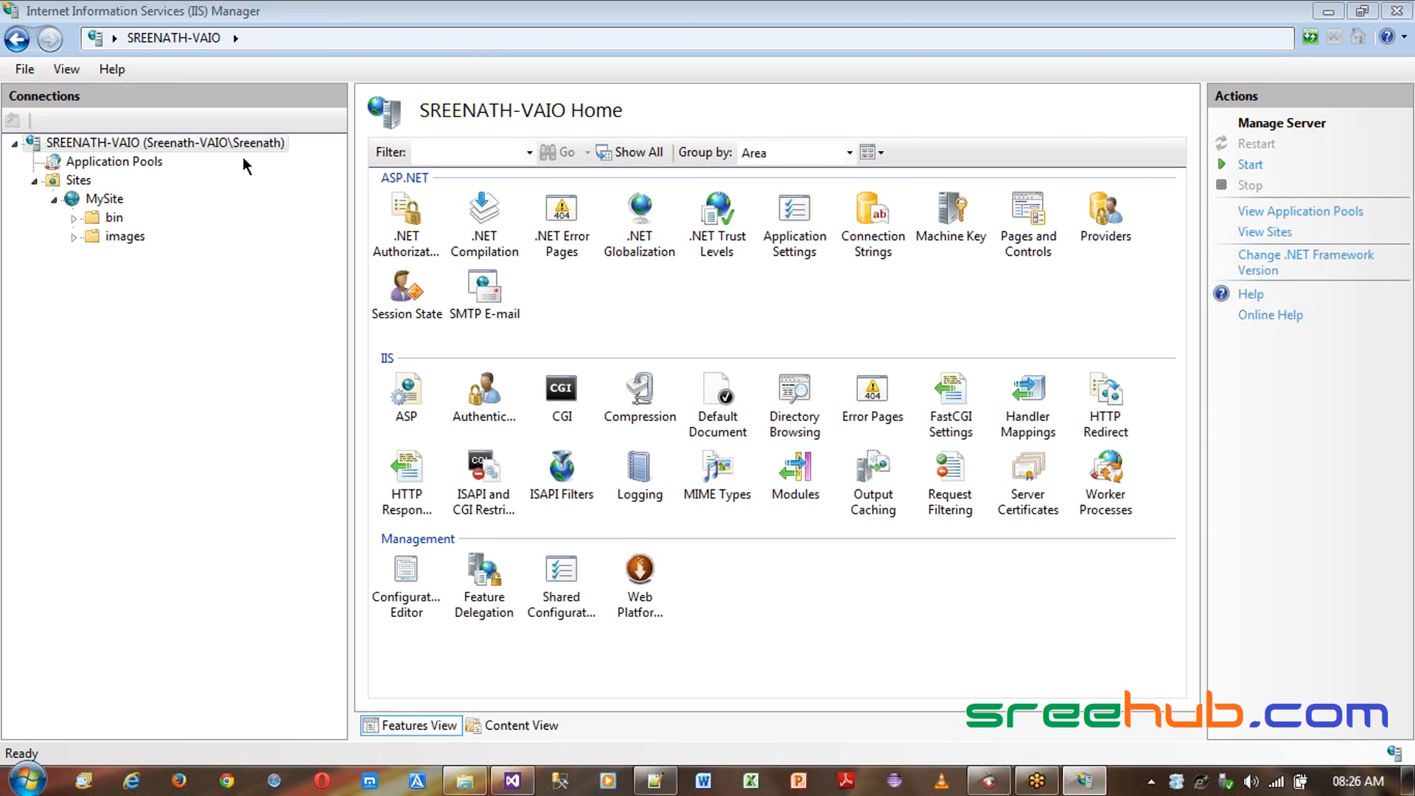
- Open Internet Explorer and browse to localhost
left_click(131, 780)
left_click(417, 202)
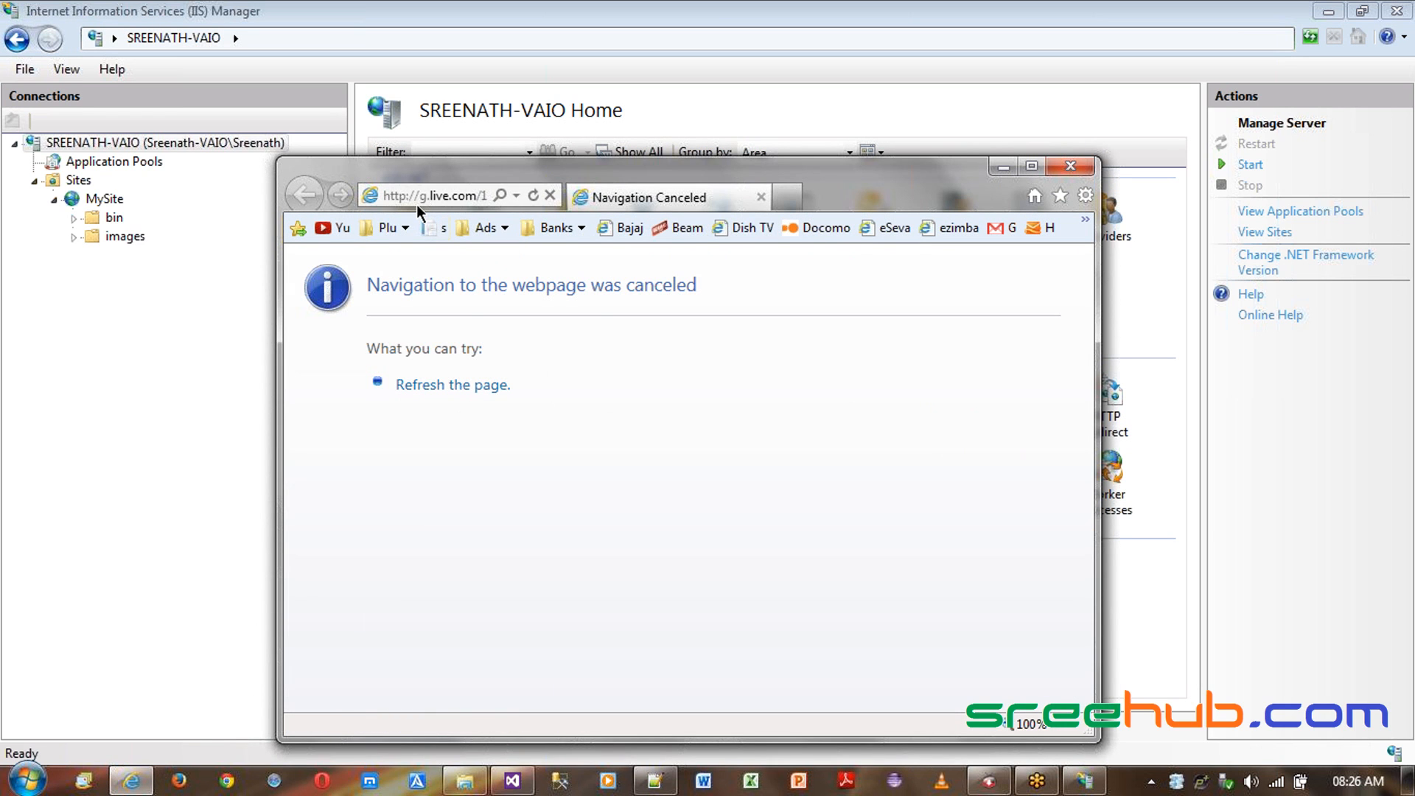
type("localhost:/")
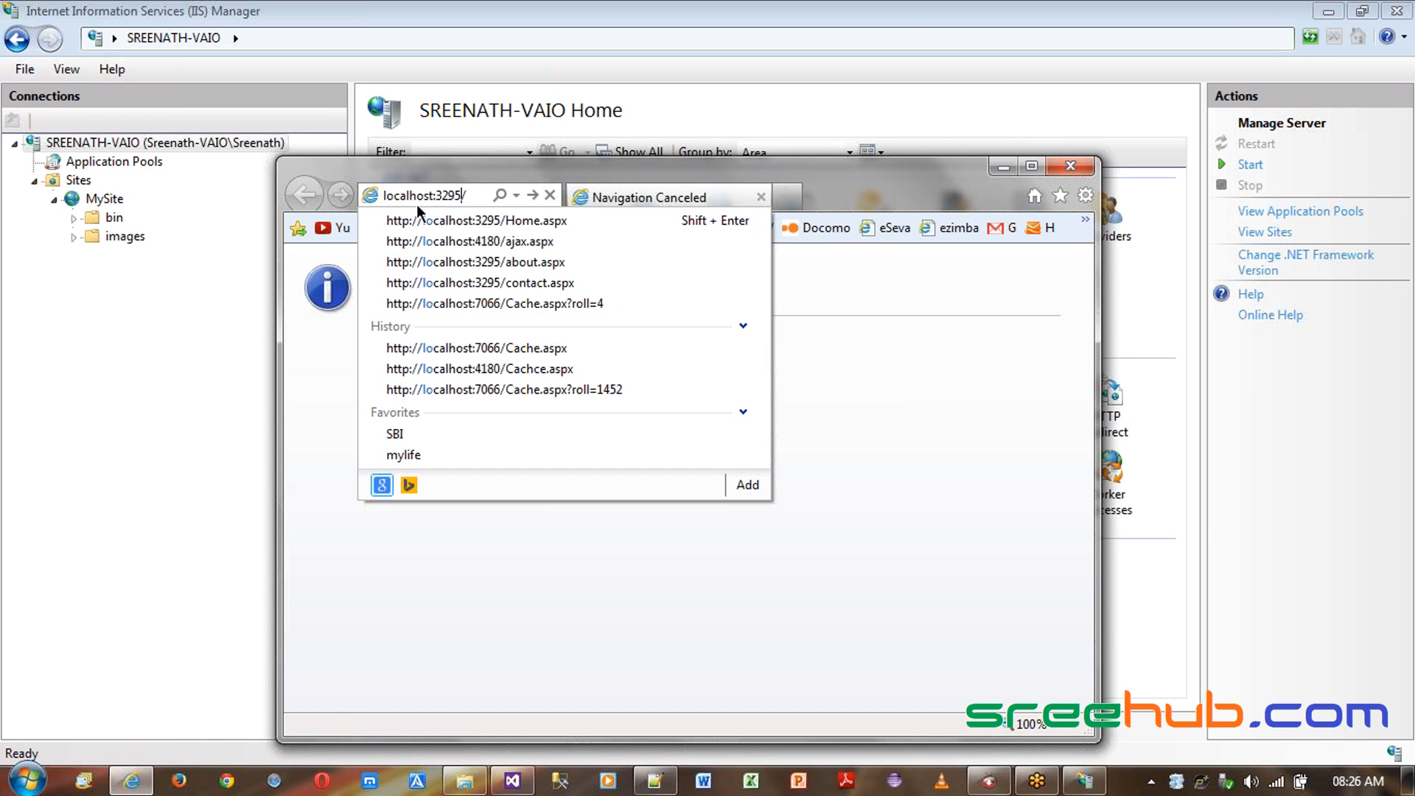
key("Return")
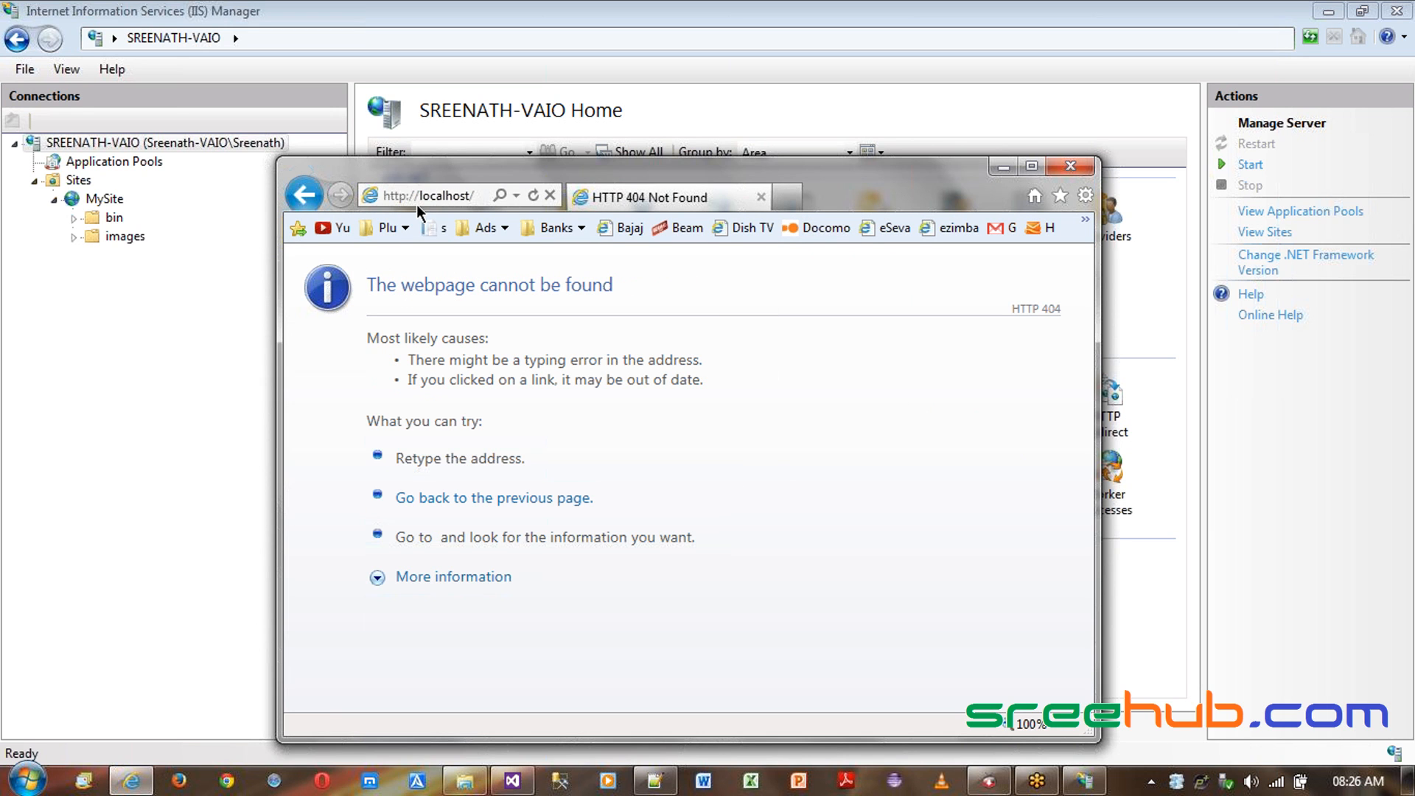
- Start the IIS web server from the server's home page
left_click_drag(518, 368, 631, 374)
left_click(635, 368)
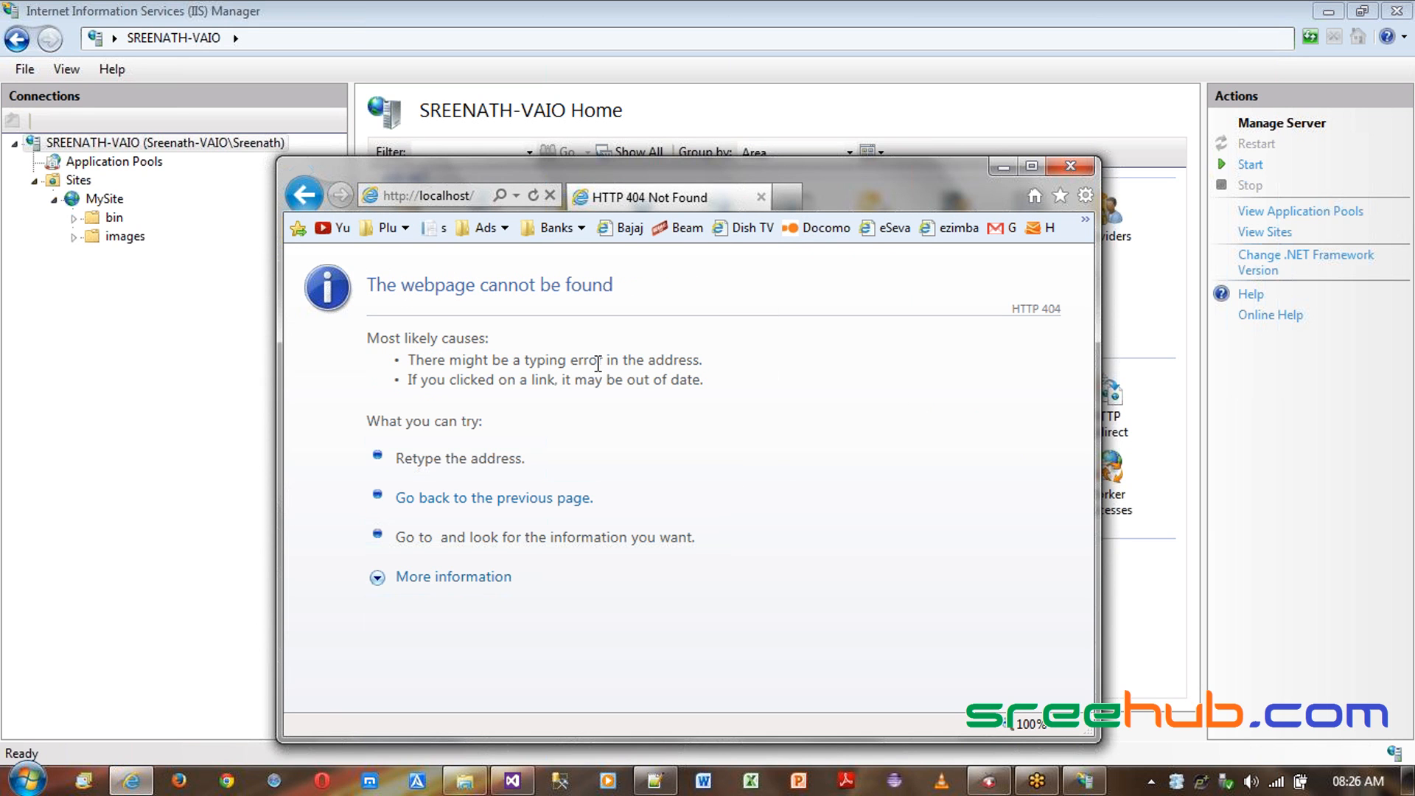
left_click(1161, 126)
left_click(1244, 164)
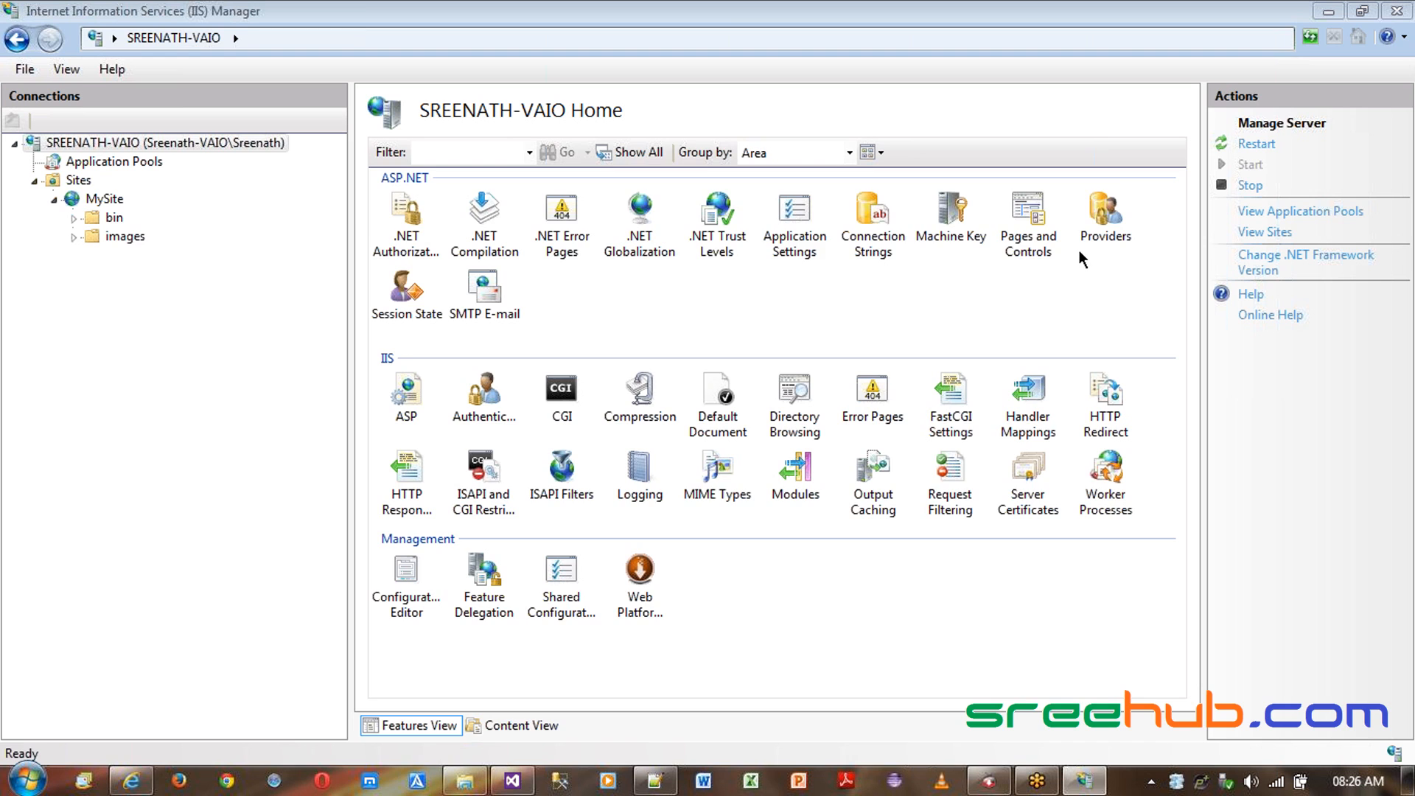
- Reload localhost in Internet Explorer and read the resulting error details
key("alt+Tab")
key("alt+d")
key("Return")
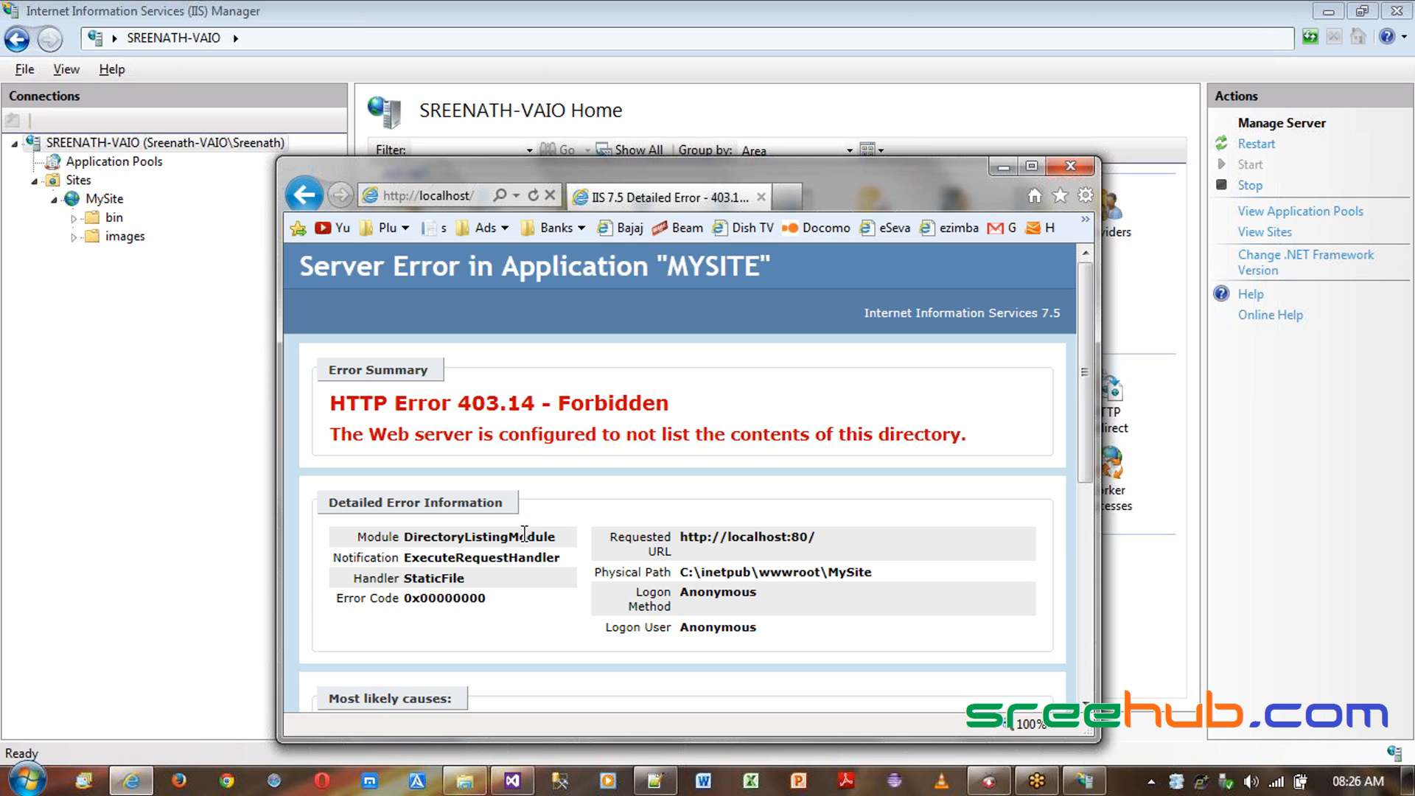
left_click_drag(499, 443, 815, 445)
left_click(835, 445)
key("alt+Tab")
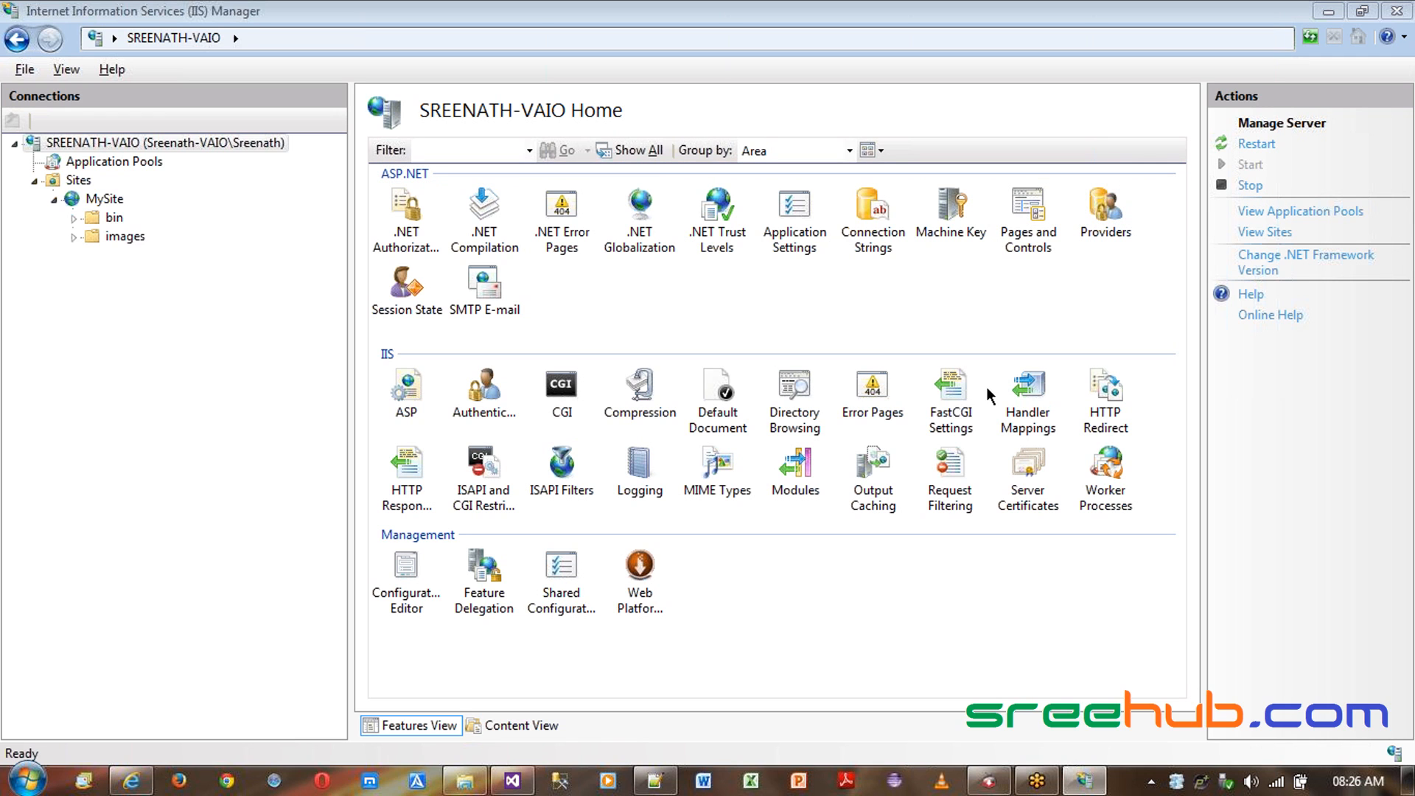
- Open a Command Prompt as administrator and maximize its window
key("super")
type("cmd")
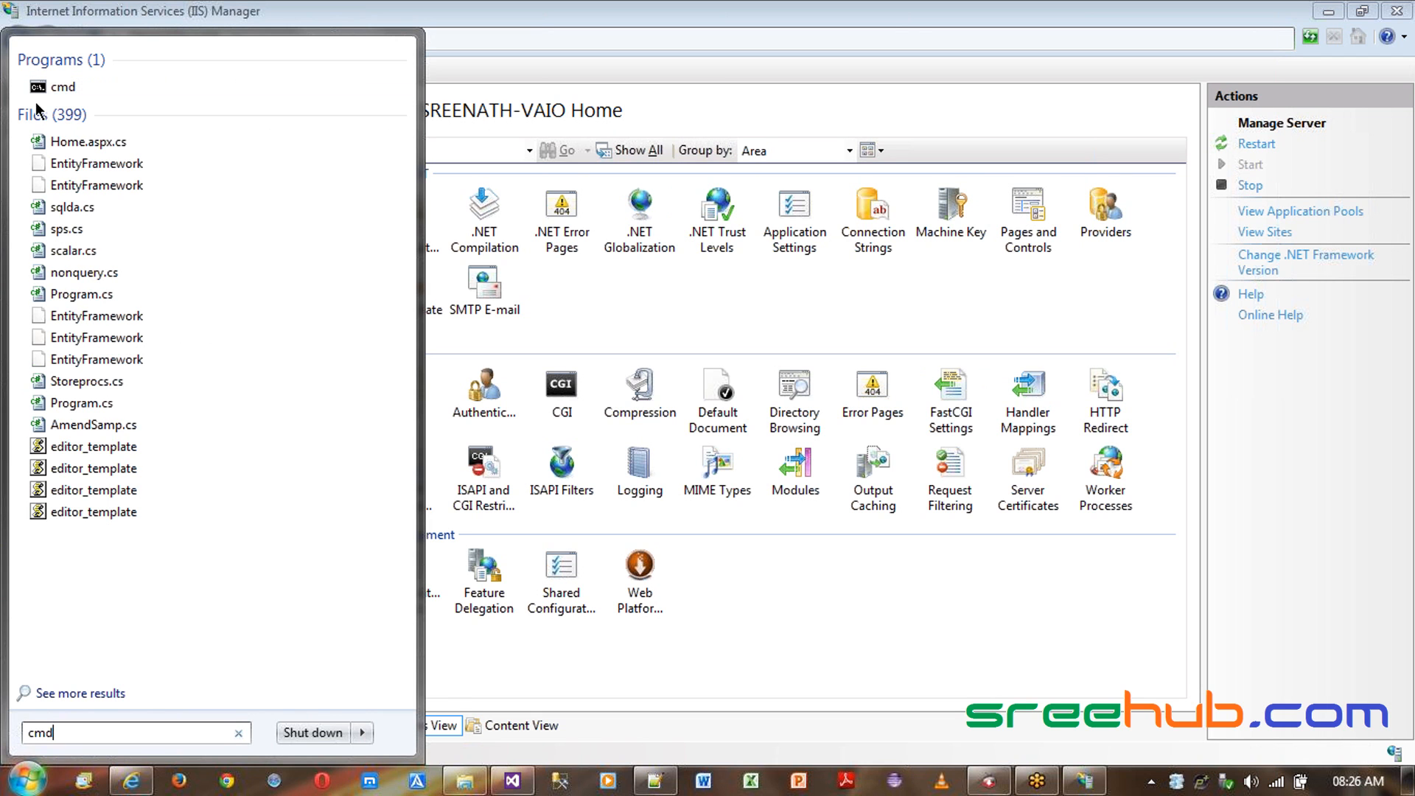
right_click(58, 88)
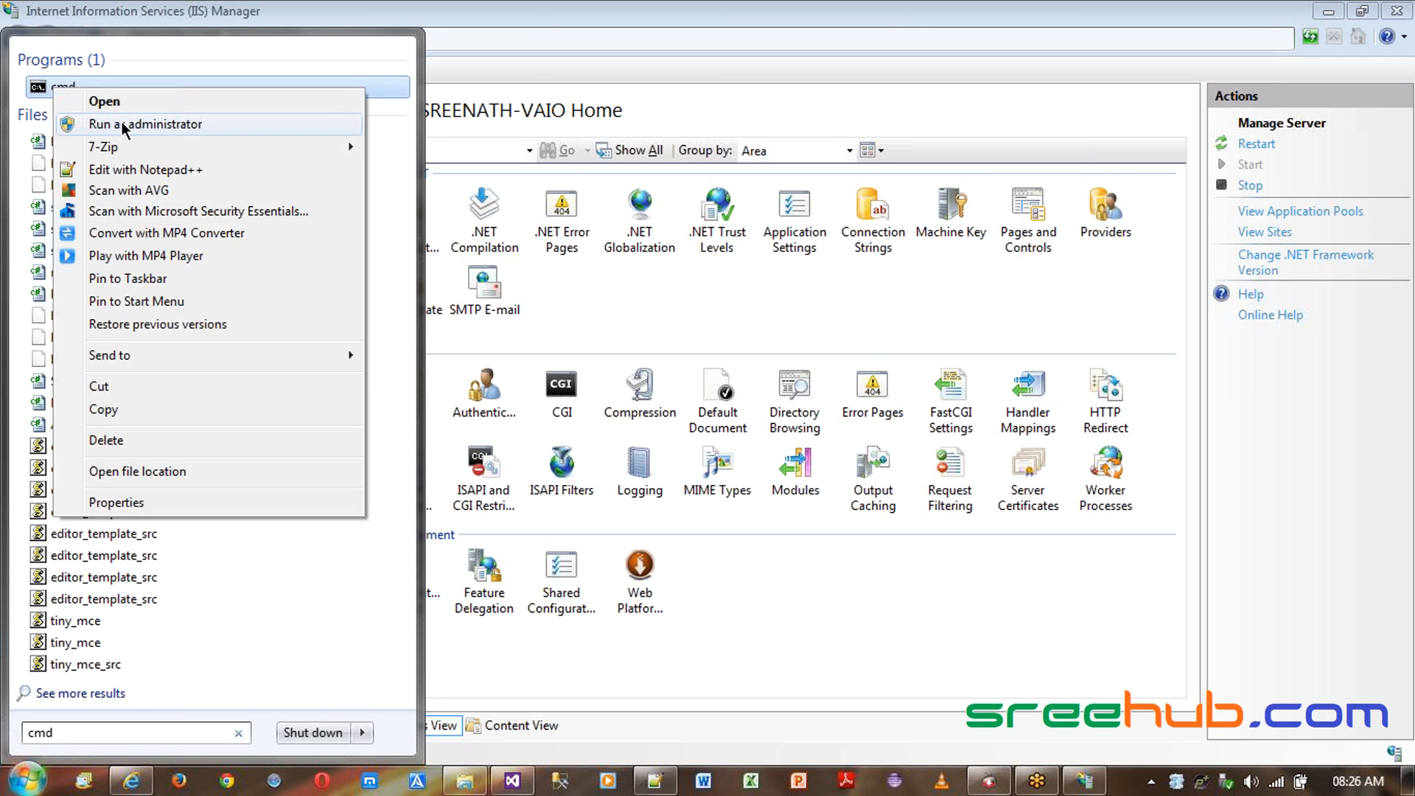
left_click(126, 121)
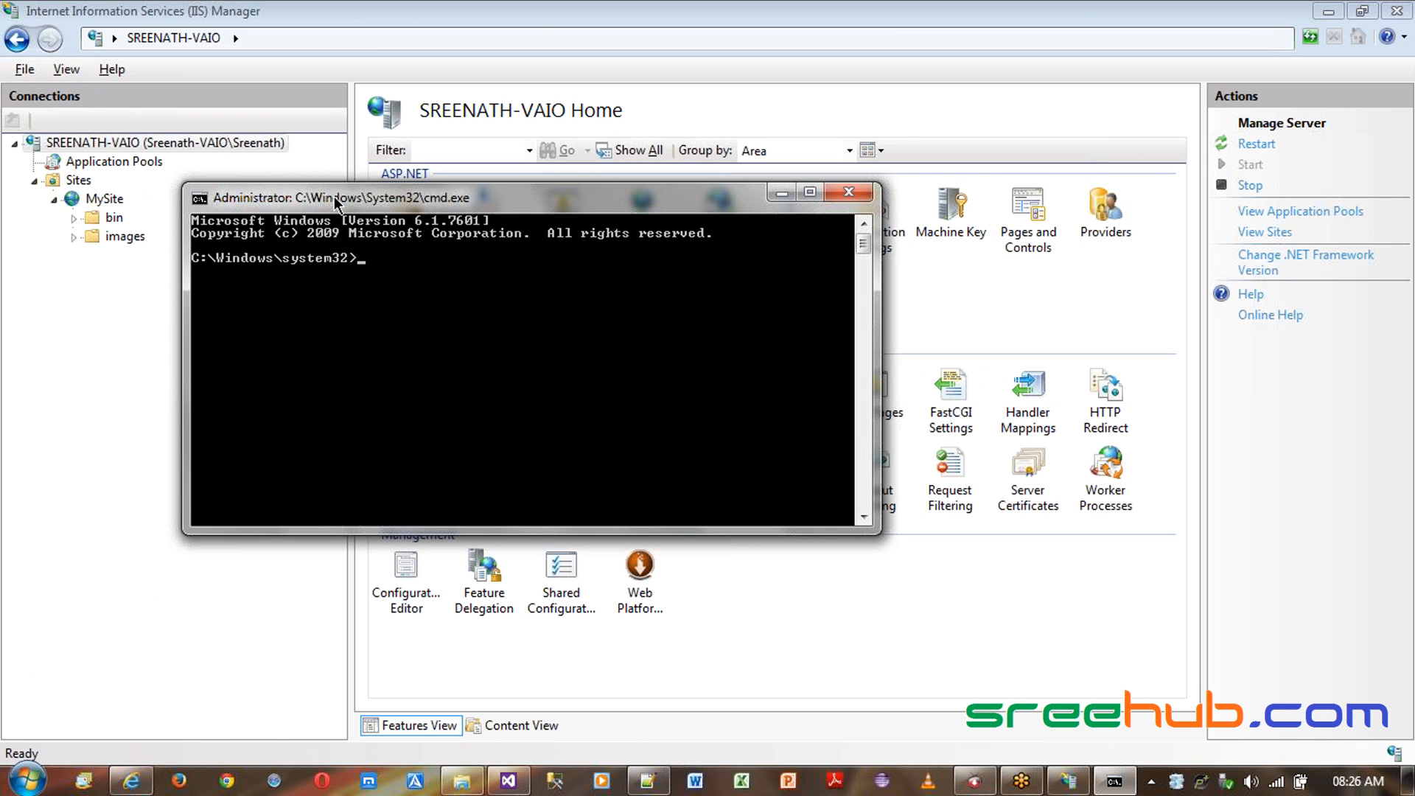
double_click(334, 196)
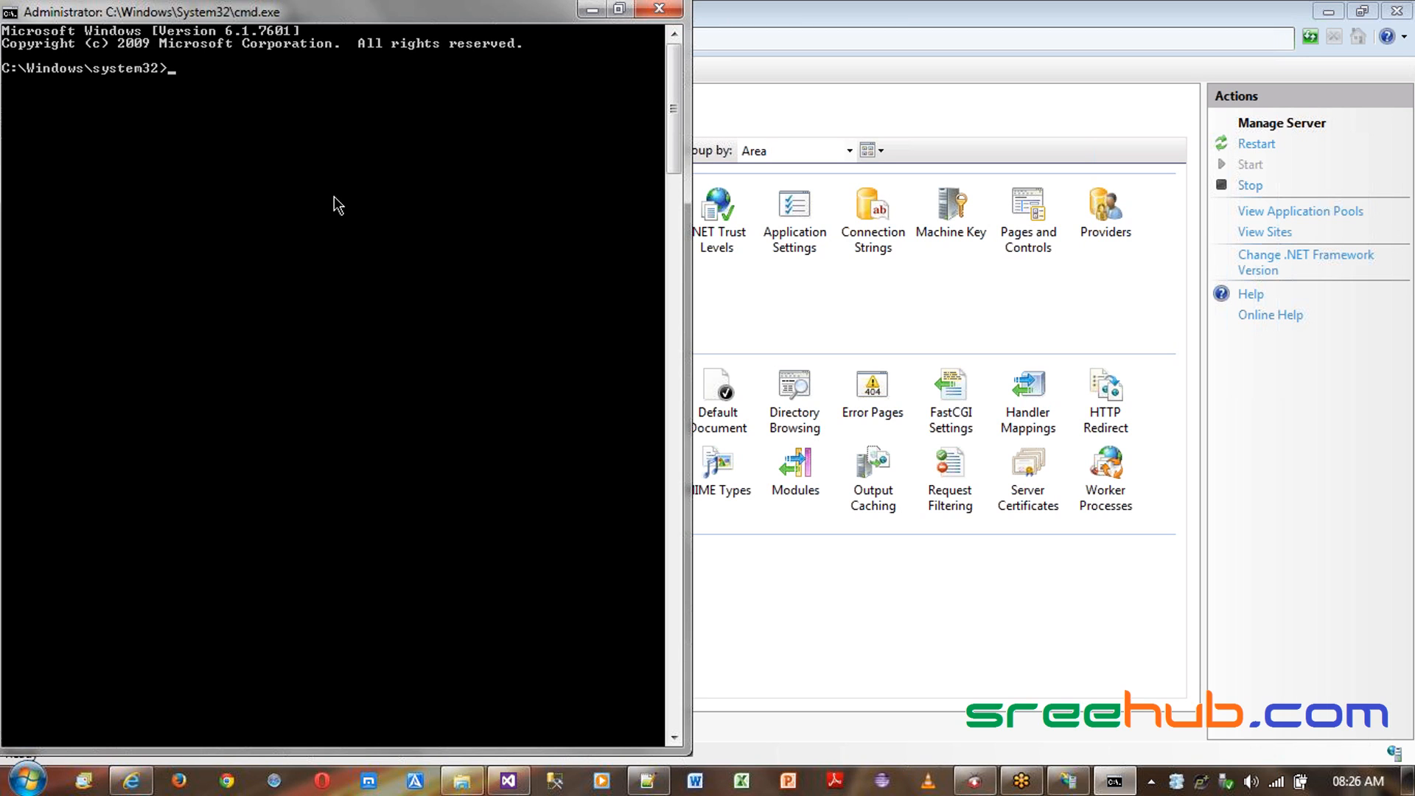
- Change to the root of drive C and clear the console
type("cd\\")
key("Return")
type("cls")
key("Return")
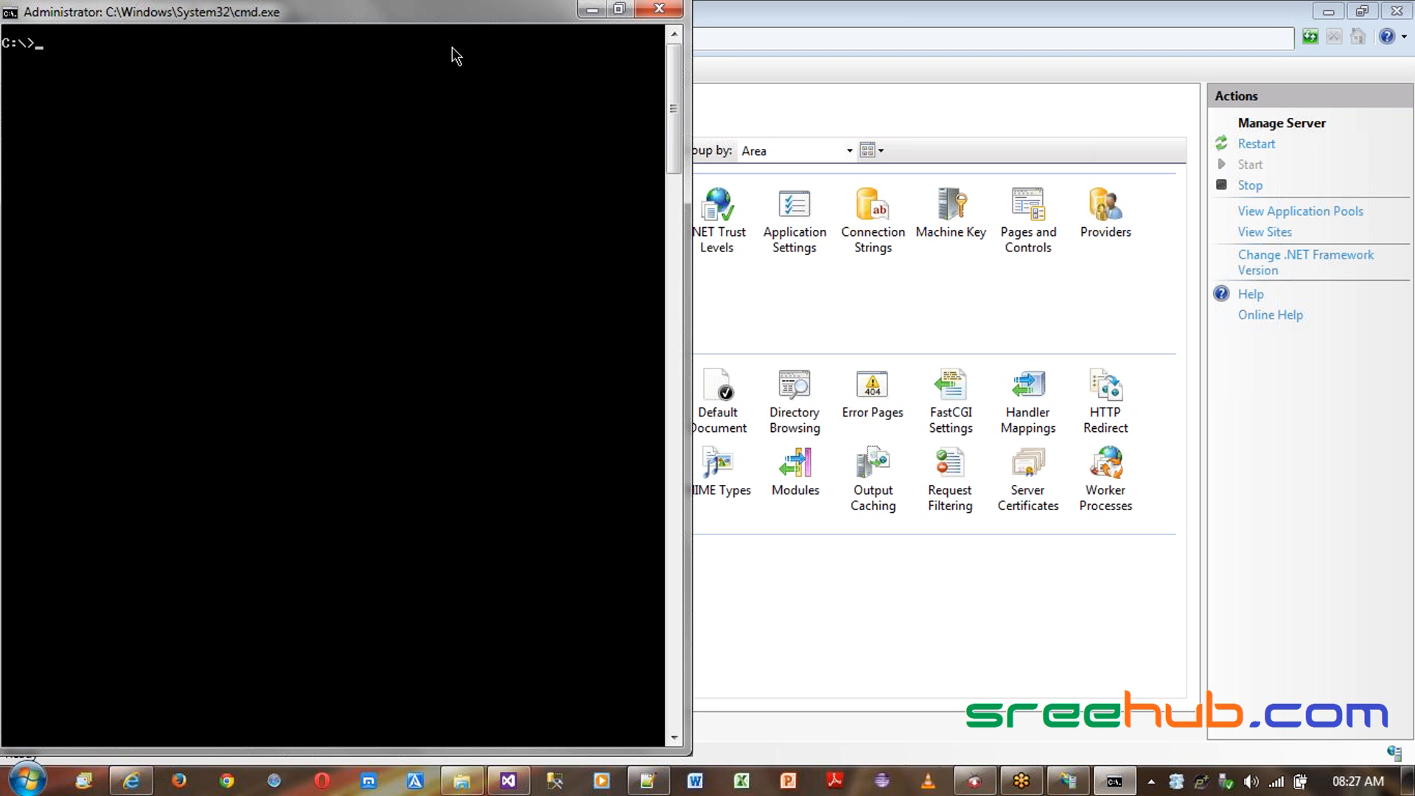
- Run iisreset in the administrator command prompt, then minimize the console
left_click_drag(452, 27, 348, 193)
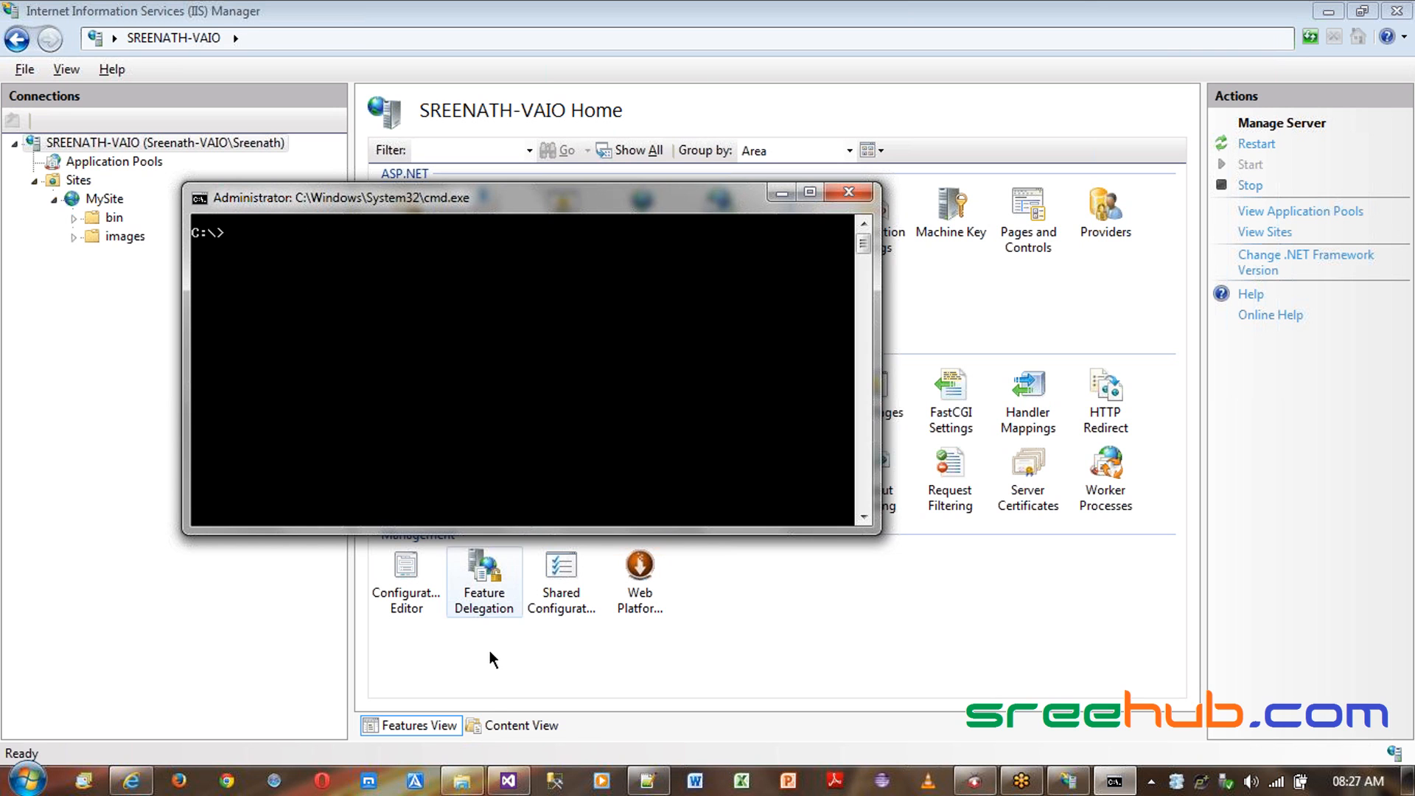
left_click(508, 781)
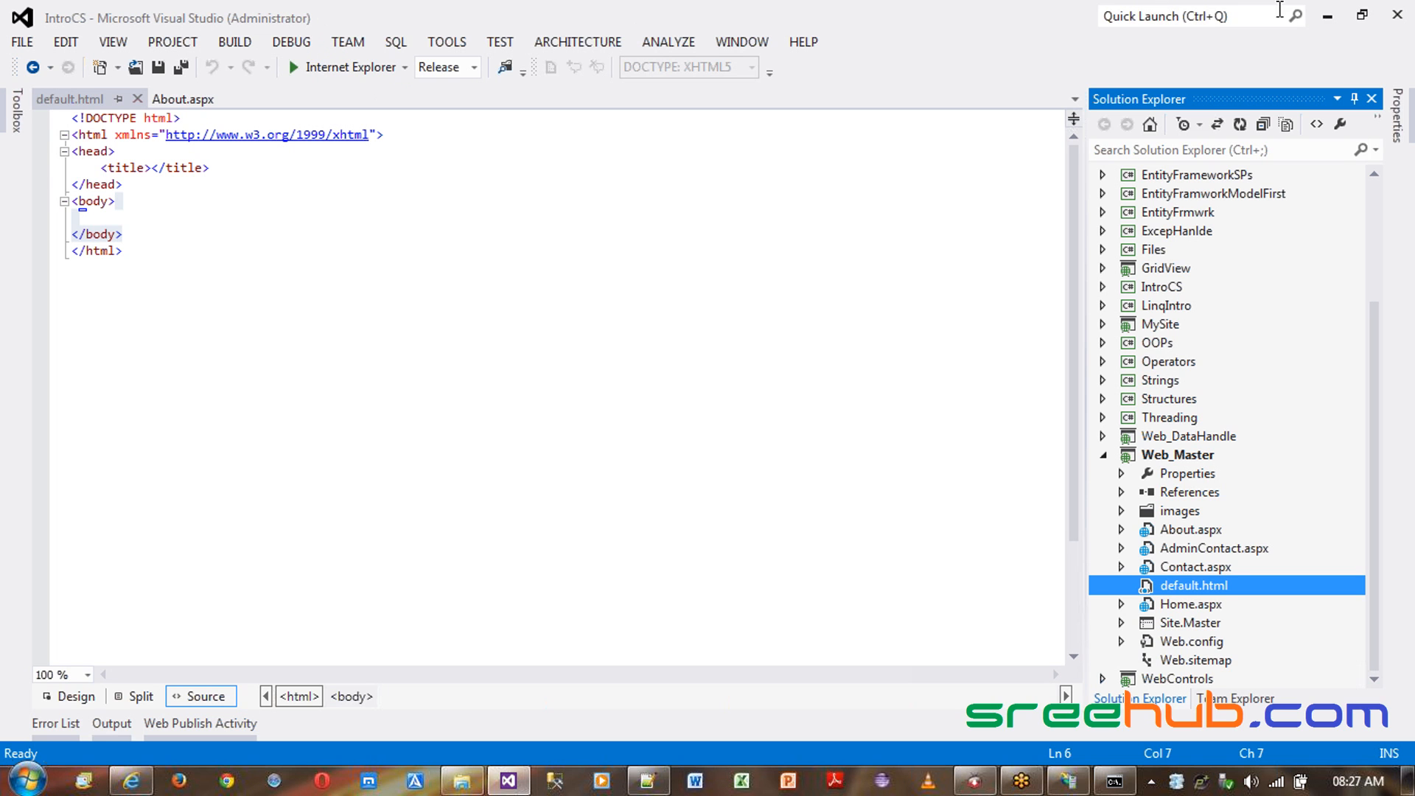
left_click(1327, 15)
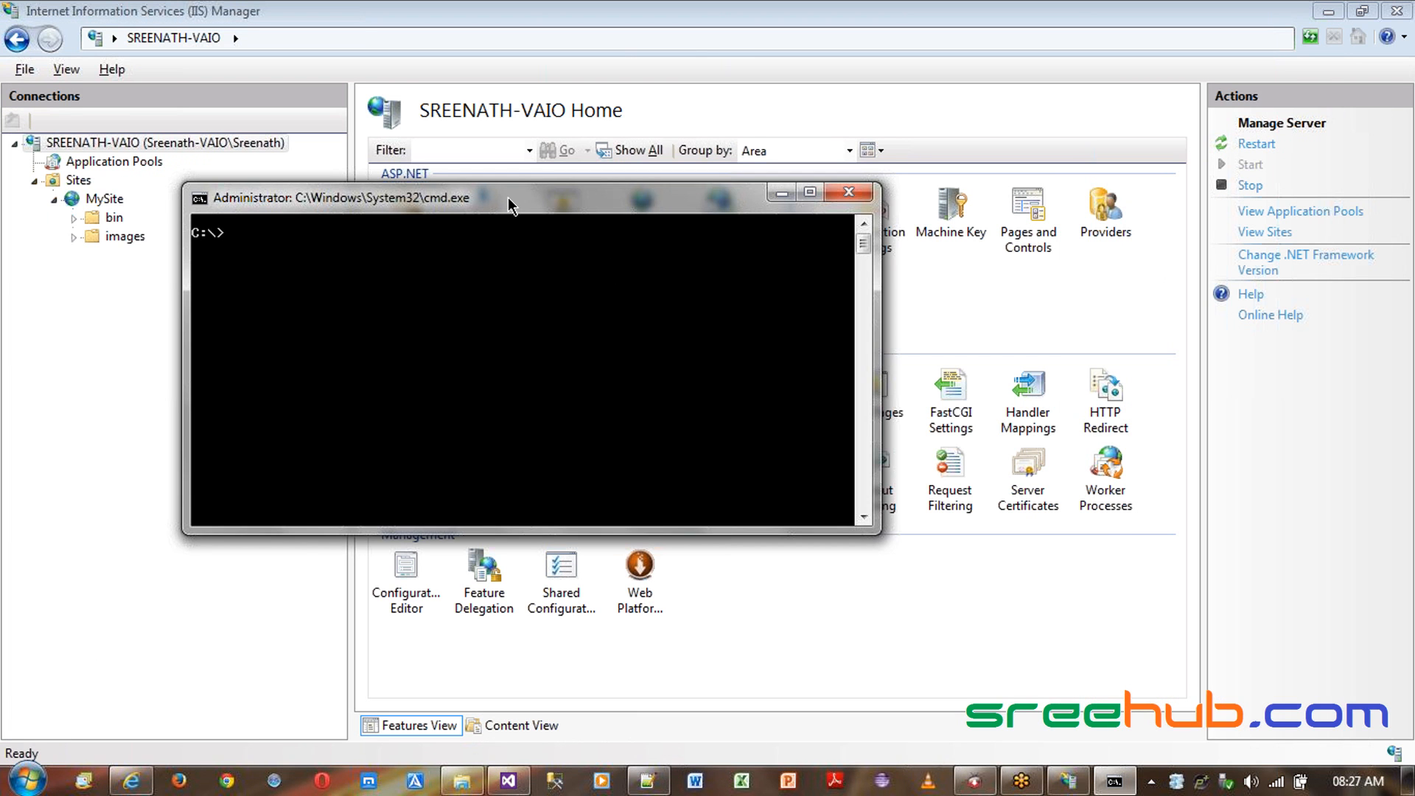
left_click_drag(509, 199, 455, 202)
type("iisr")
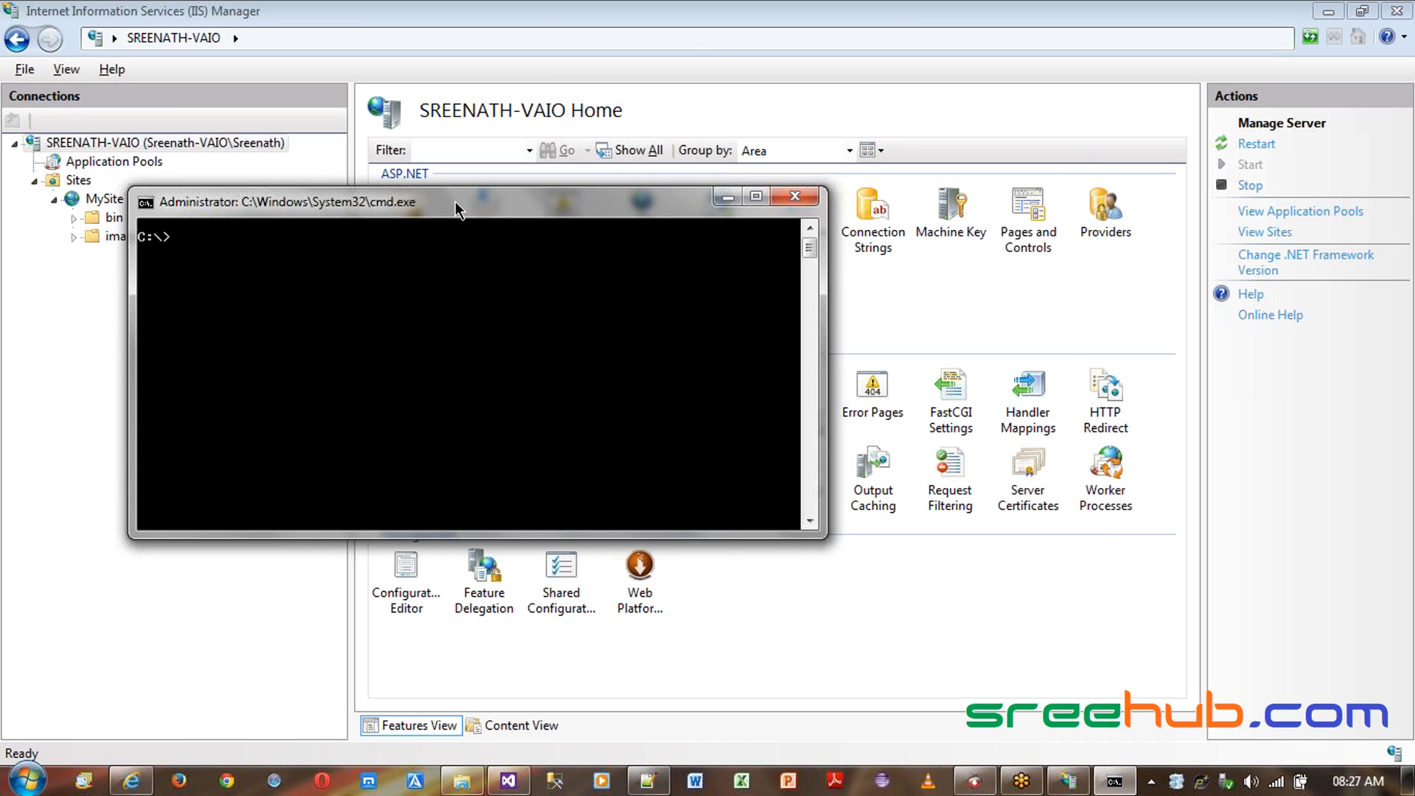
type("eset")
key("Return")
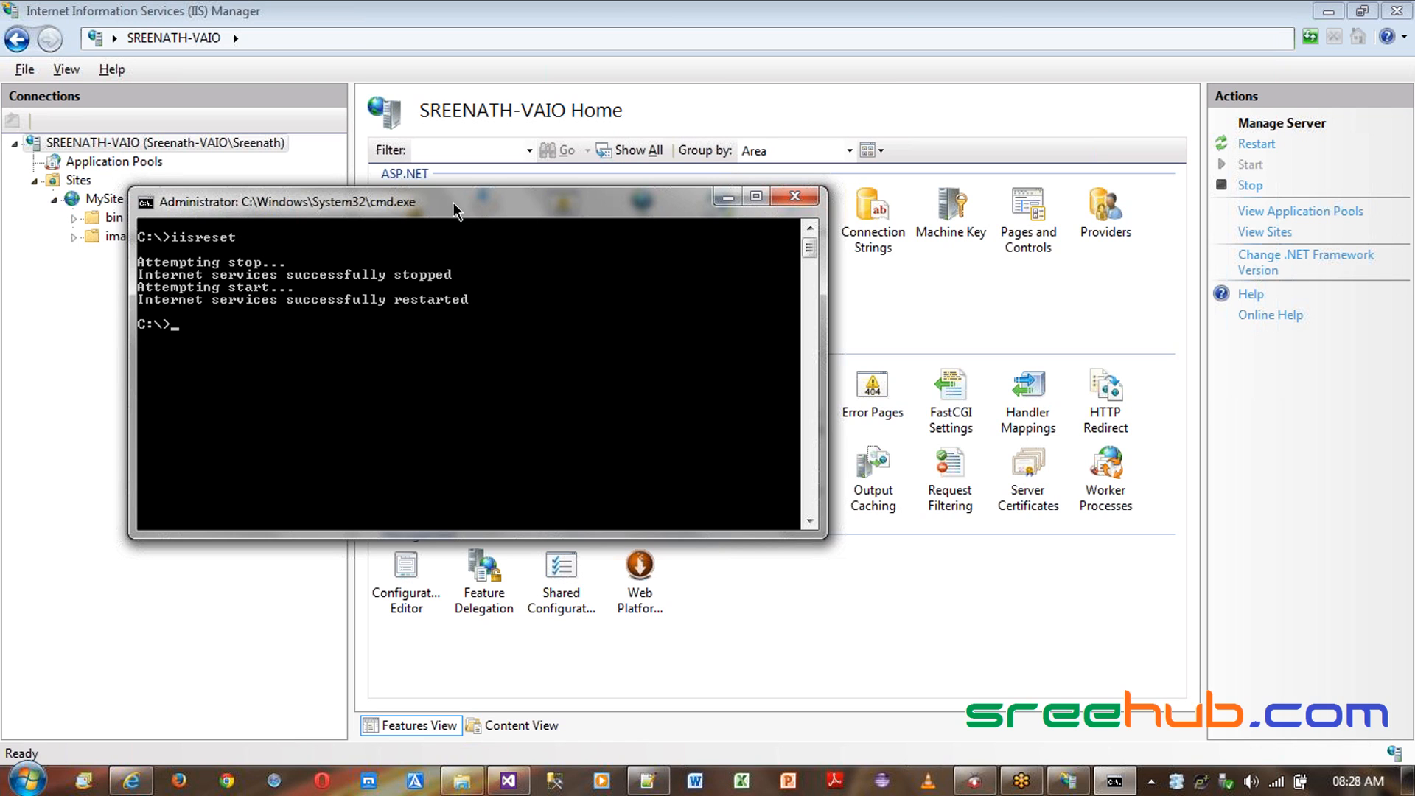
left_click(1398, 61)
left_click_drag(647, 201, 792, 233)
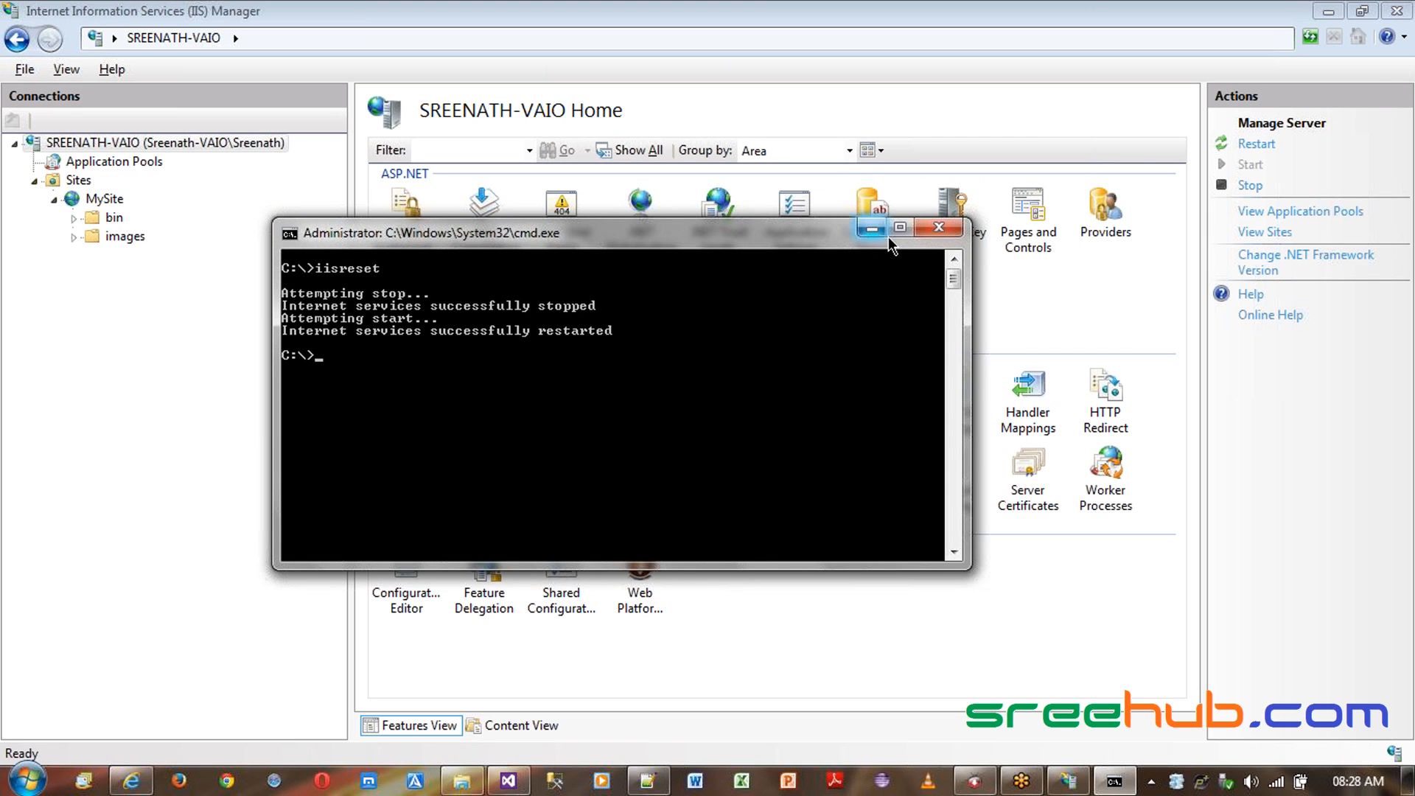
left_click(871, 228)
left_click(104, 202)
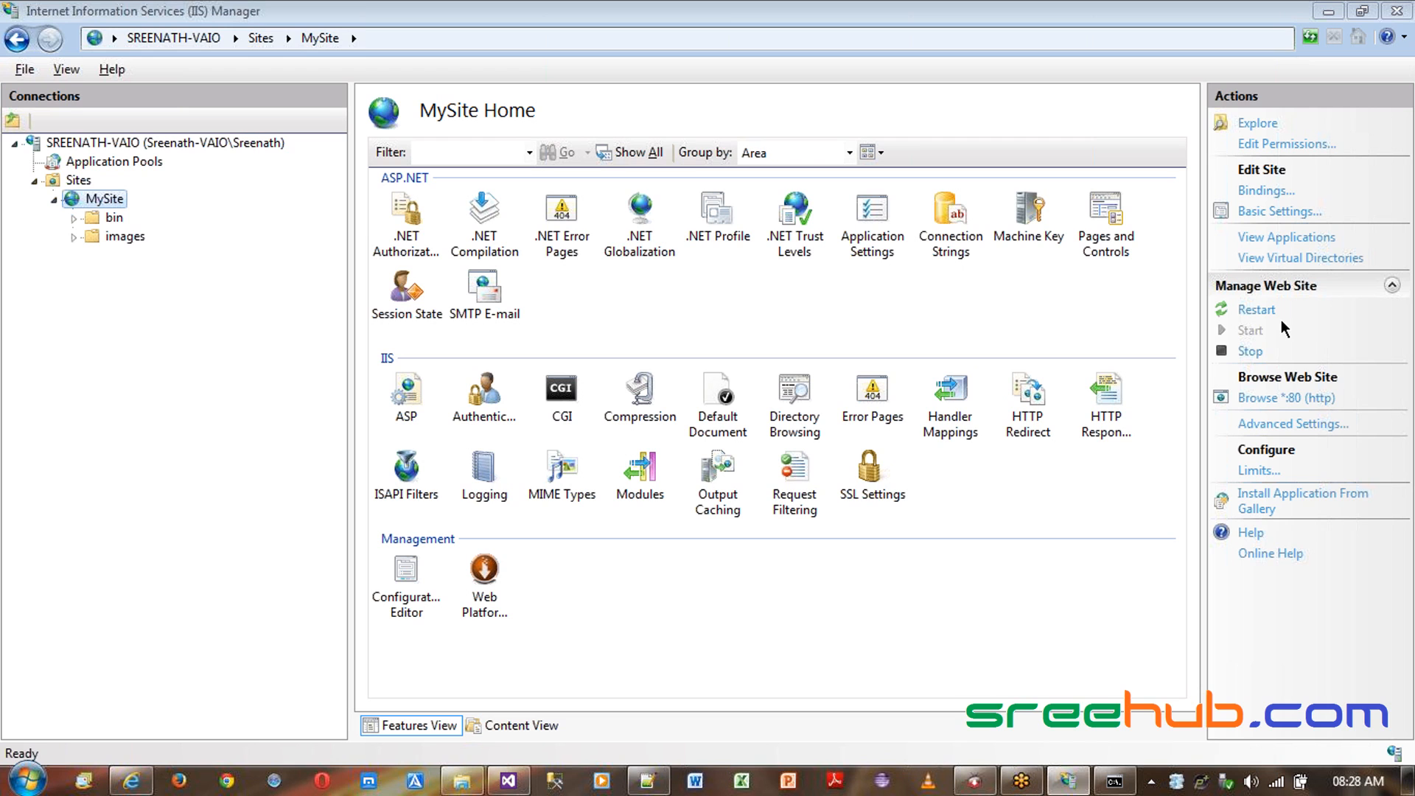
key("alt+Tab")
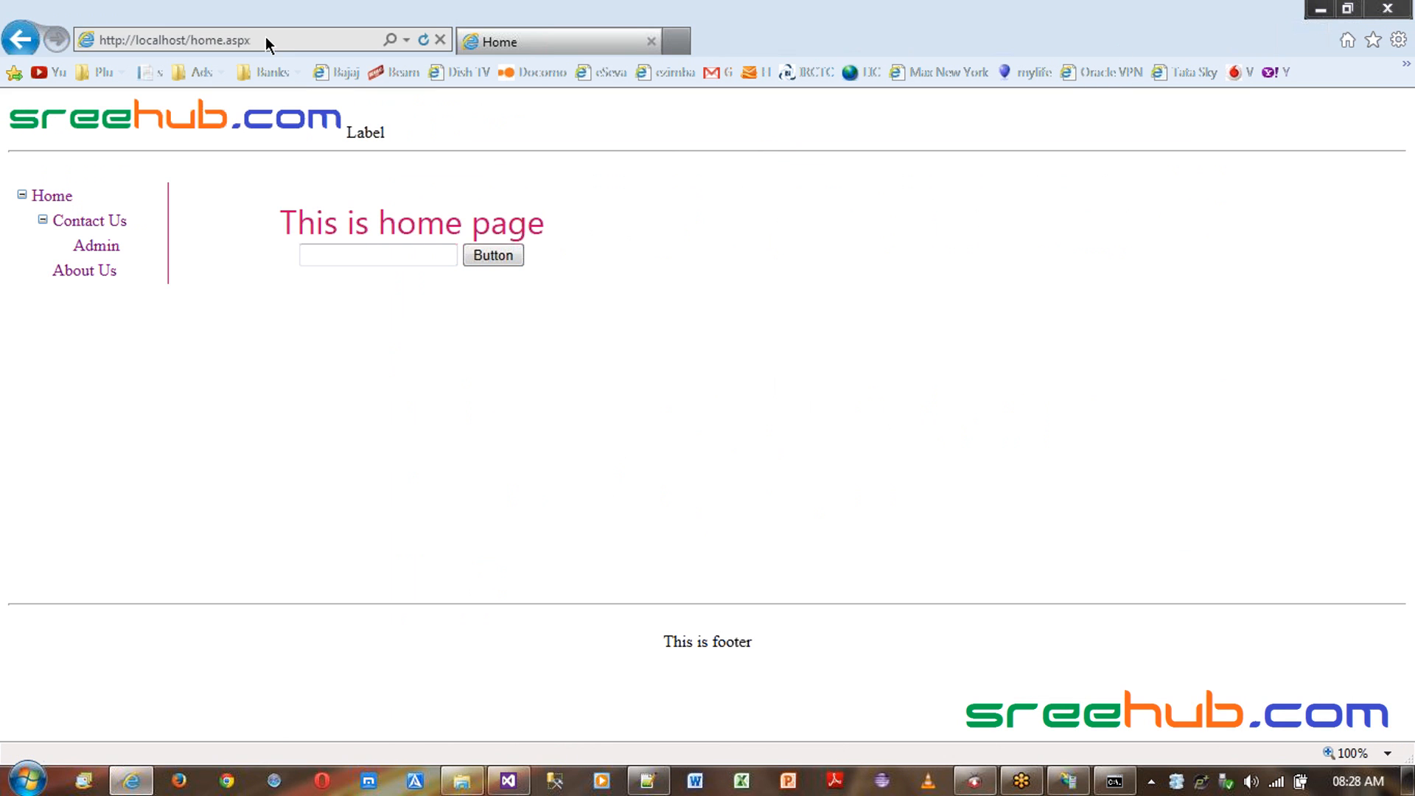
left_click(273, 38)
left_click_drag(190, 40, 285, 41)
key("BackSpace")
key("Return")
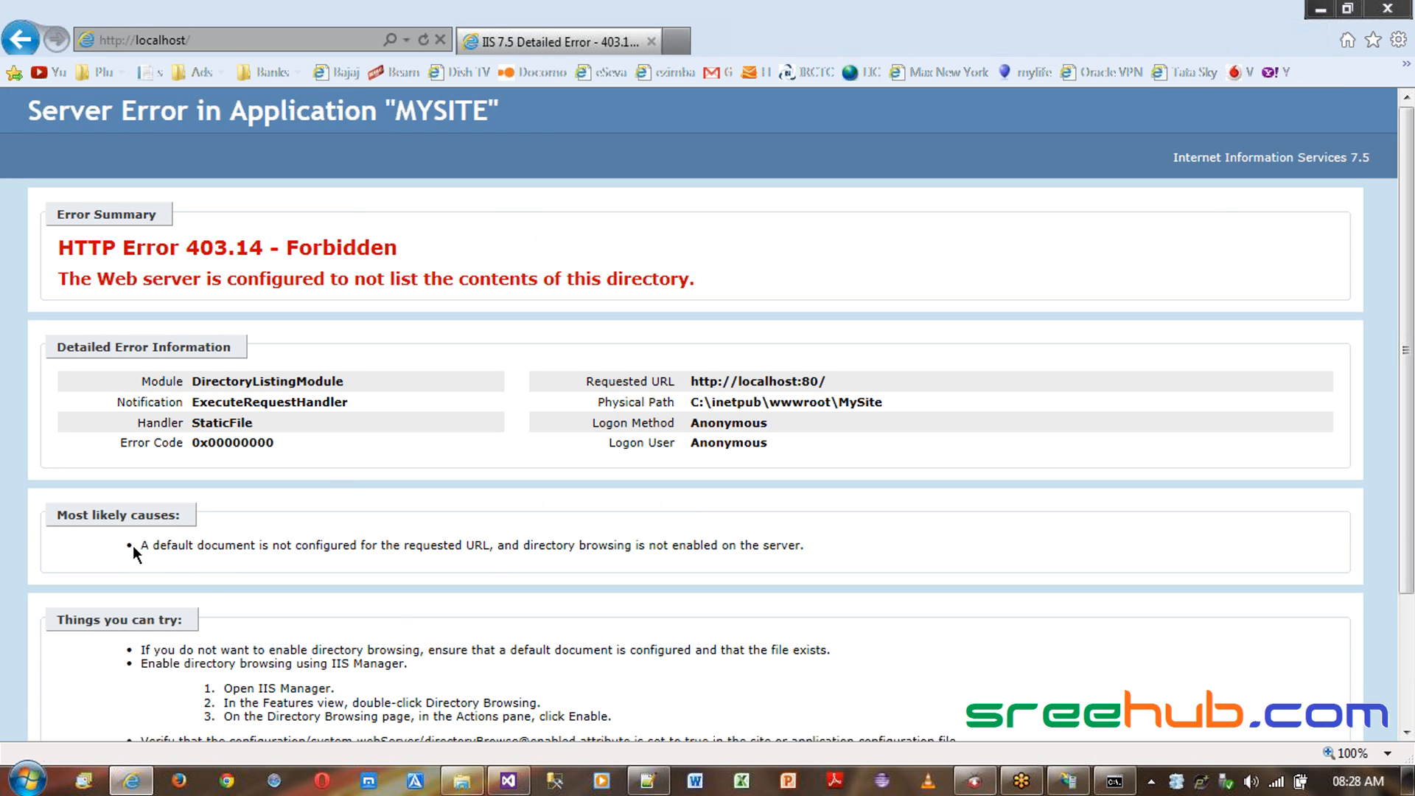
left_click_drag(143, 545, 398, 547)
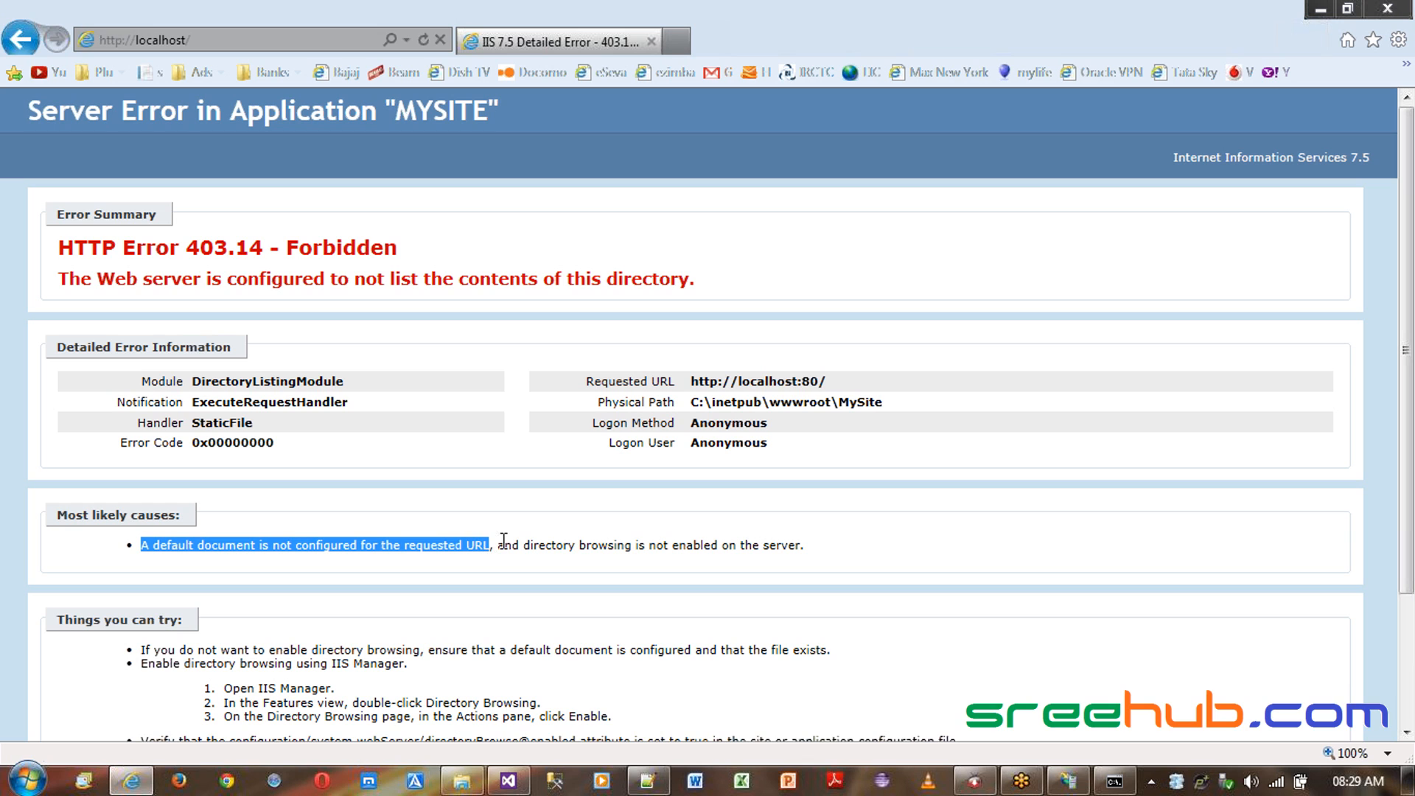
left_click_drag(525, 546, 825, 545)
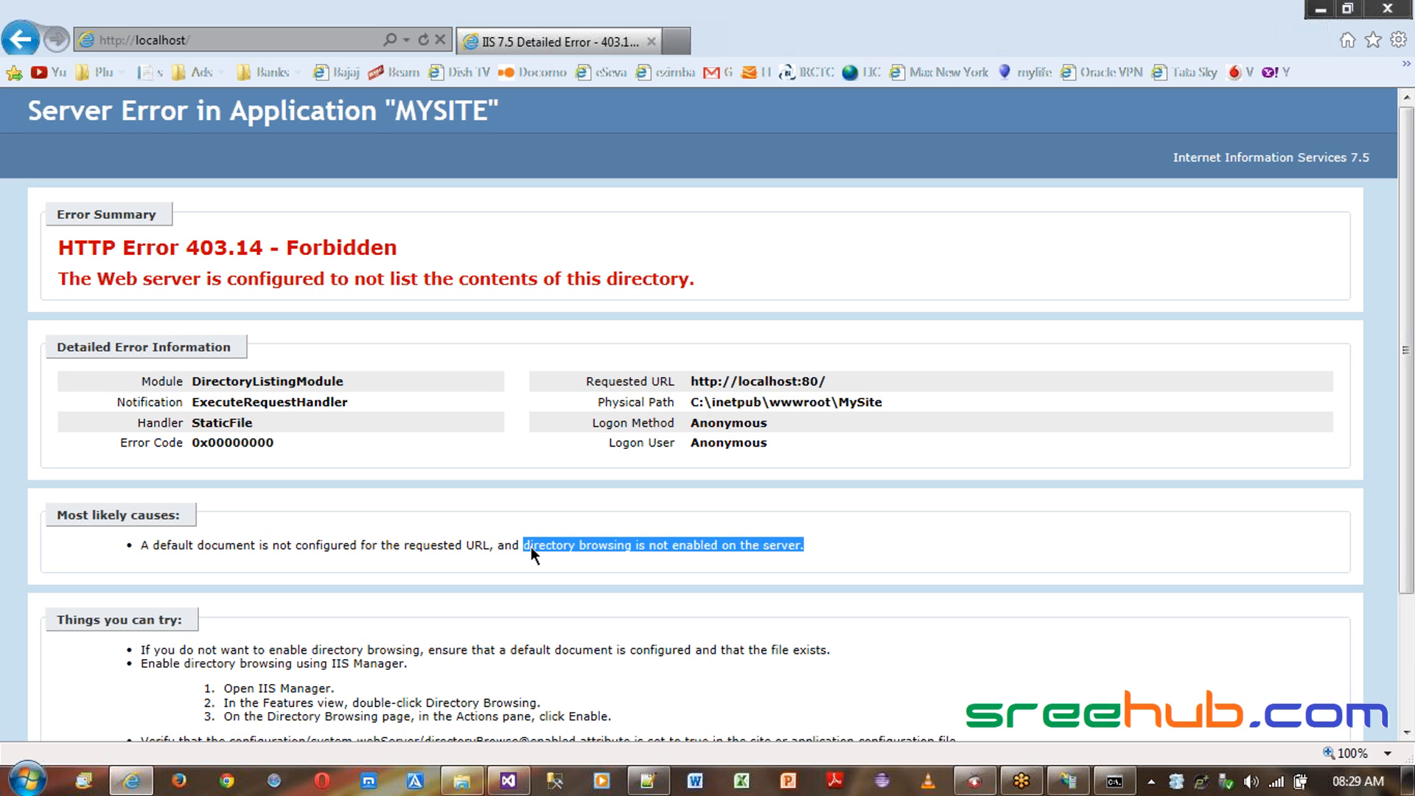
left_click_drag(525, 545, 816, 544)
left_click(607, 556)
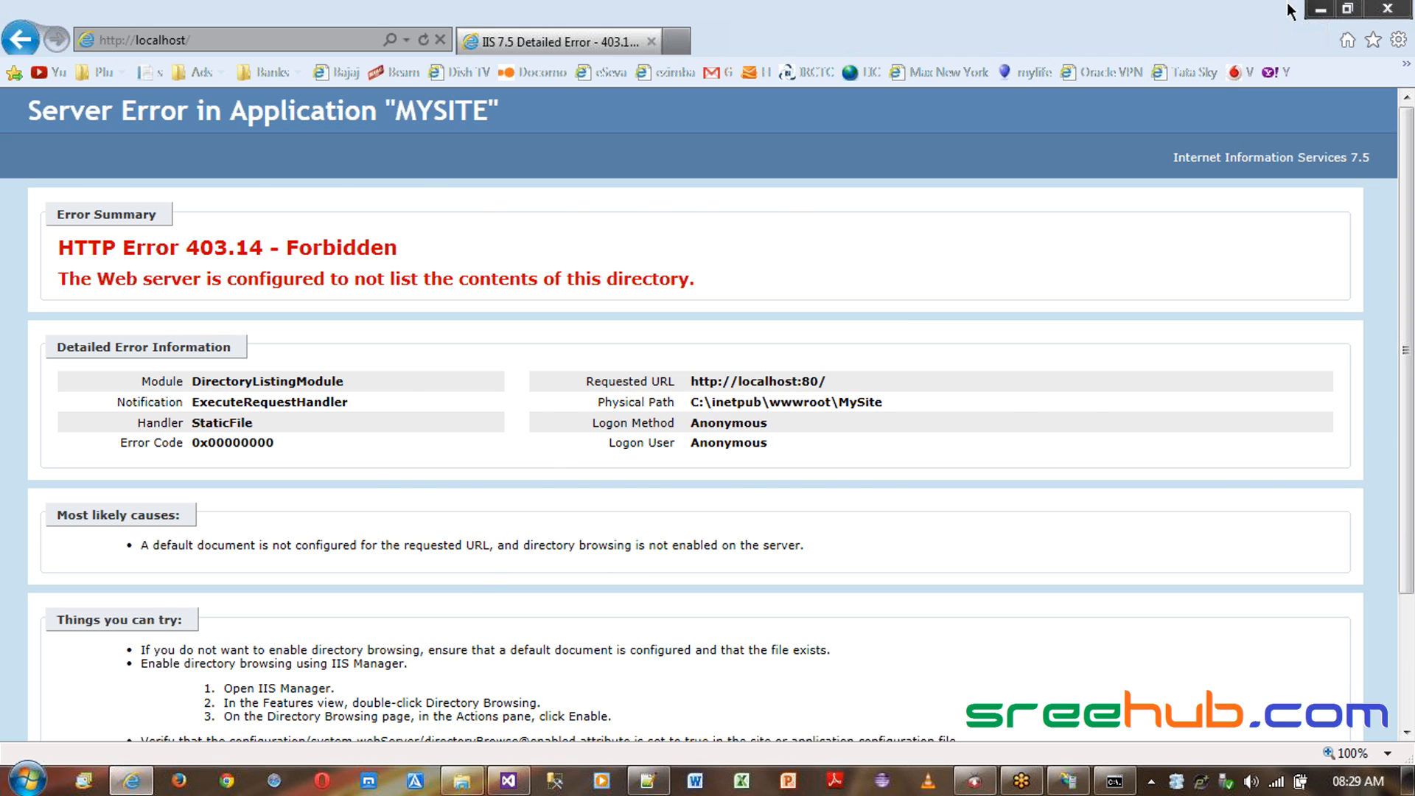
- Enable Directory Browsing for the MySite site
left_click(1319, 9)
left_click(798, 412)
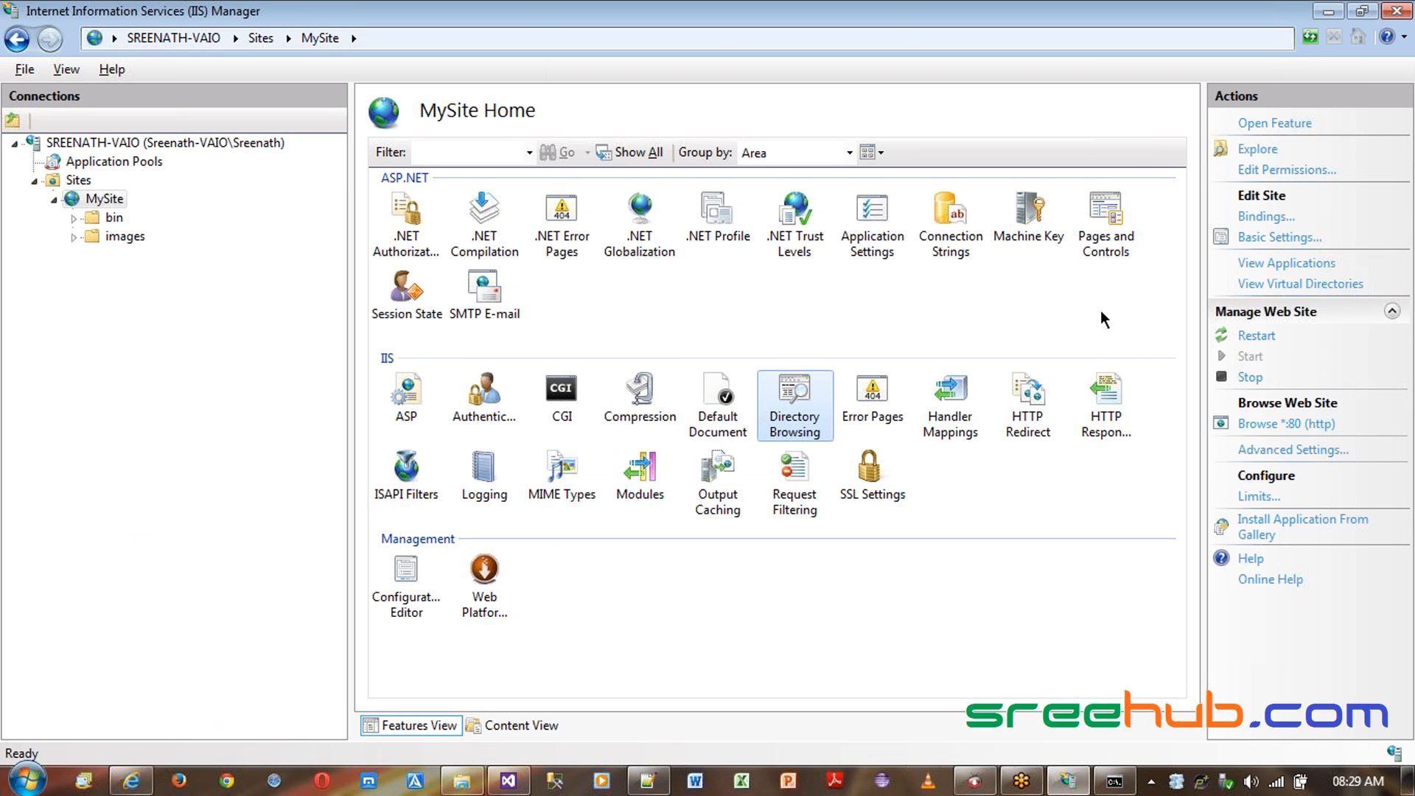
double_click(788, 420)
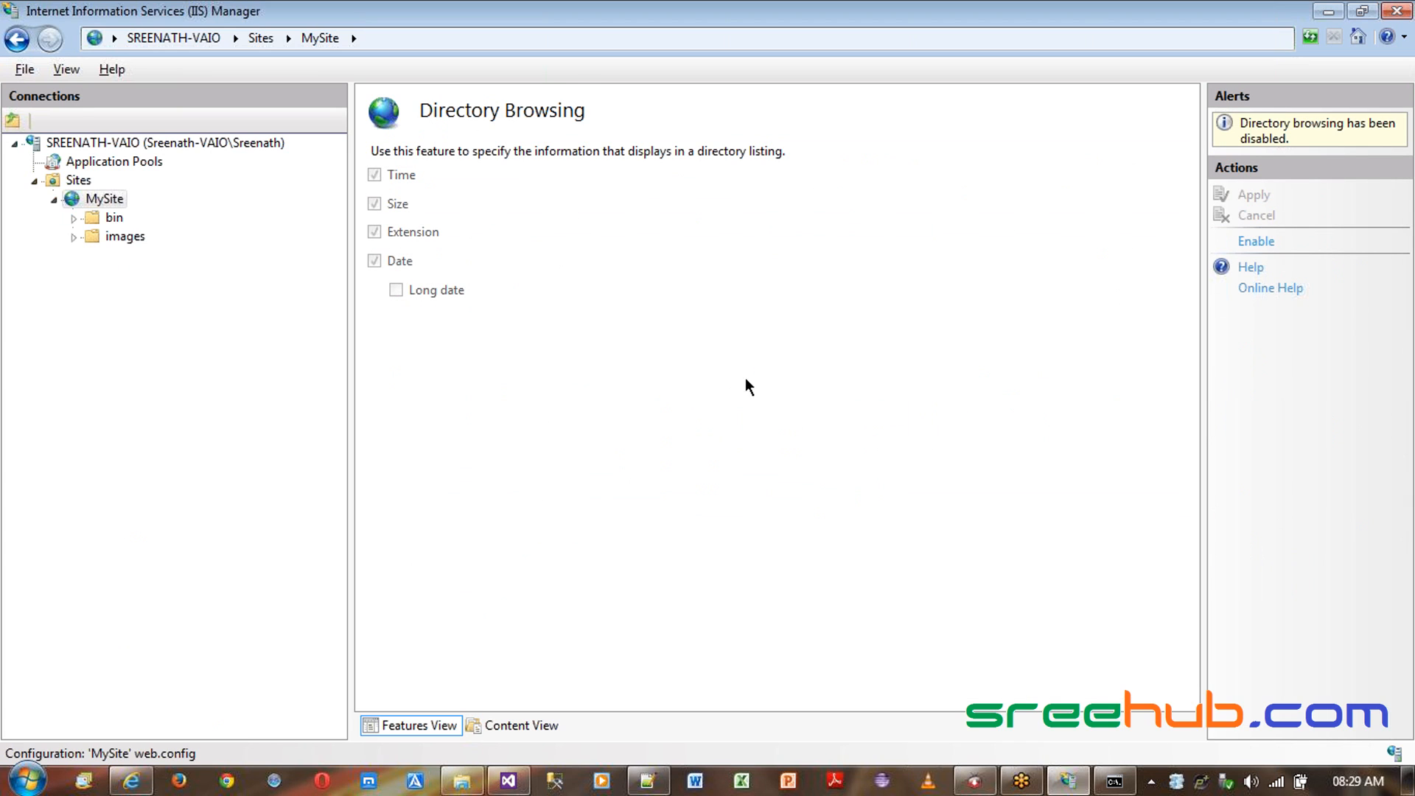
left_click(1255, 242)
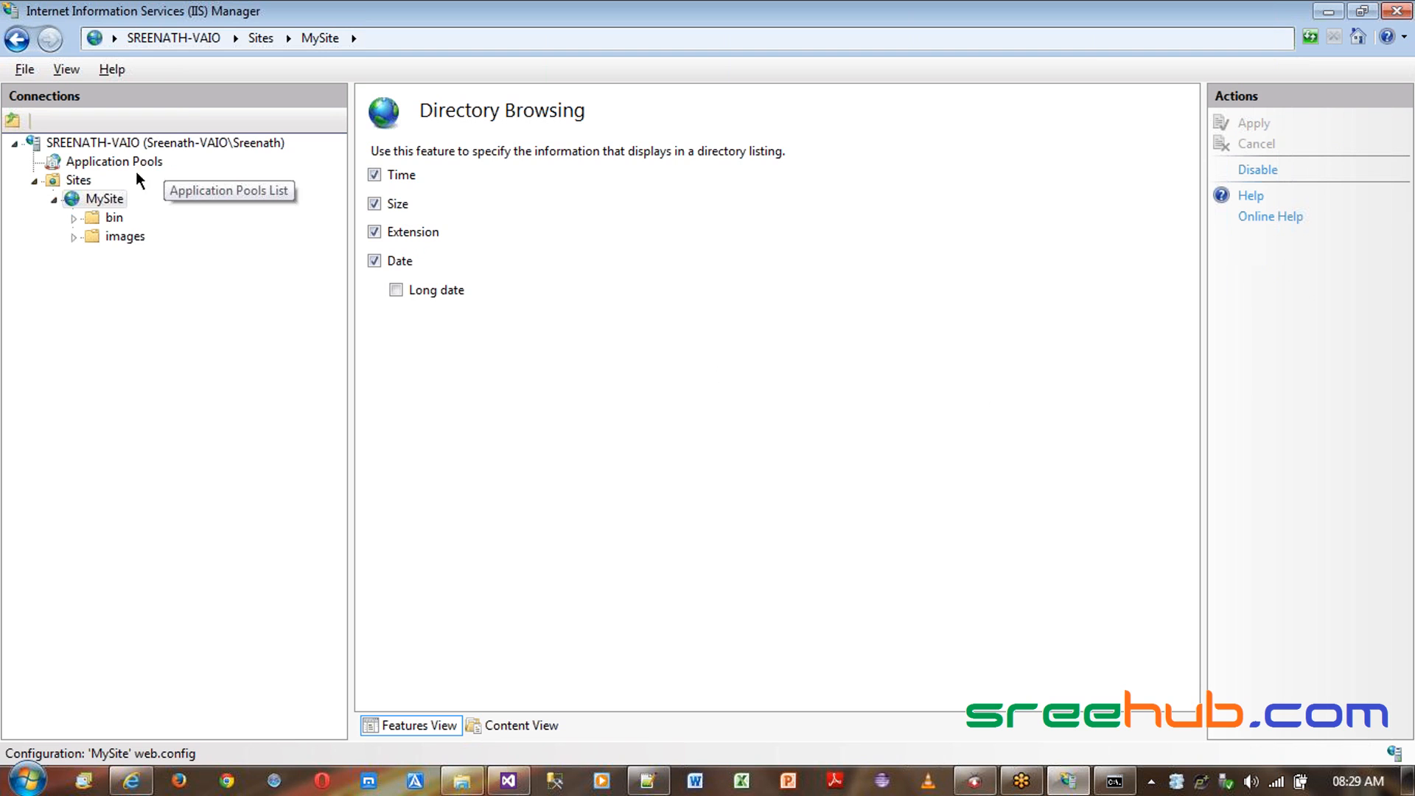
- Restart MySite and refresh localhost in Internet Explorer
left_click(107, 201)
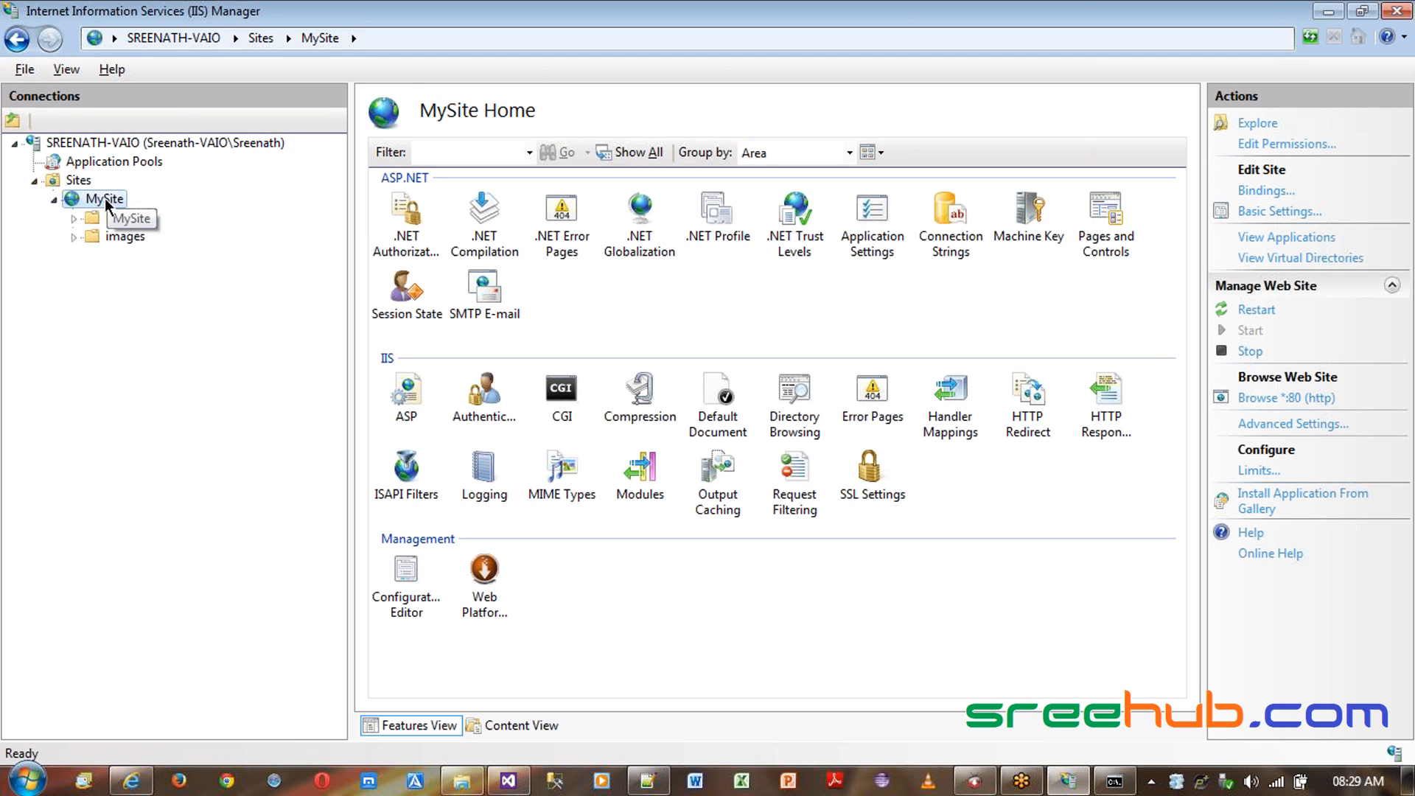
left_click(1257, 310)
left_click(131, 780)
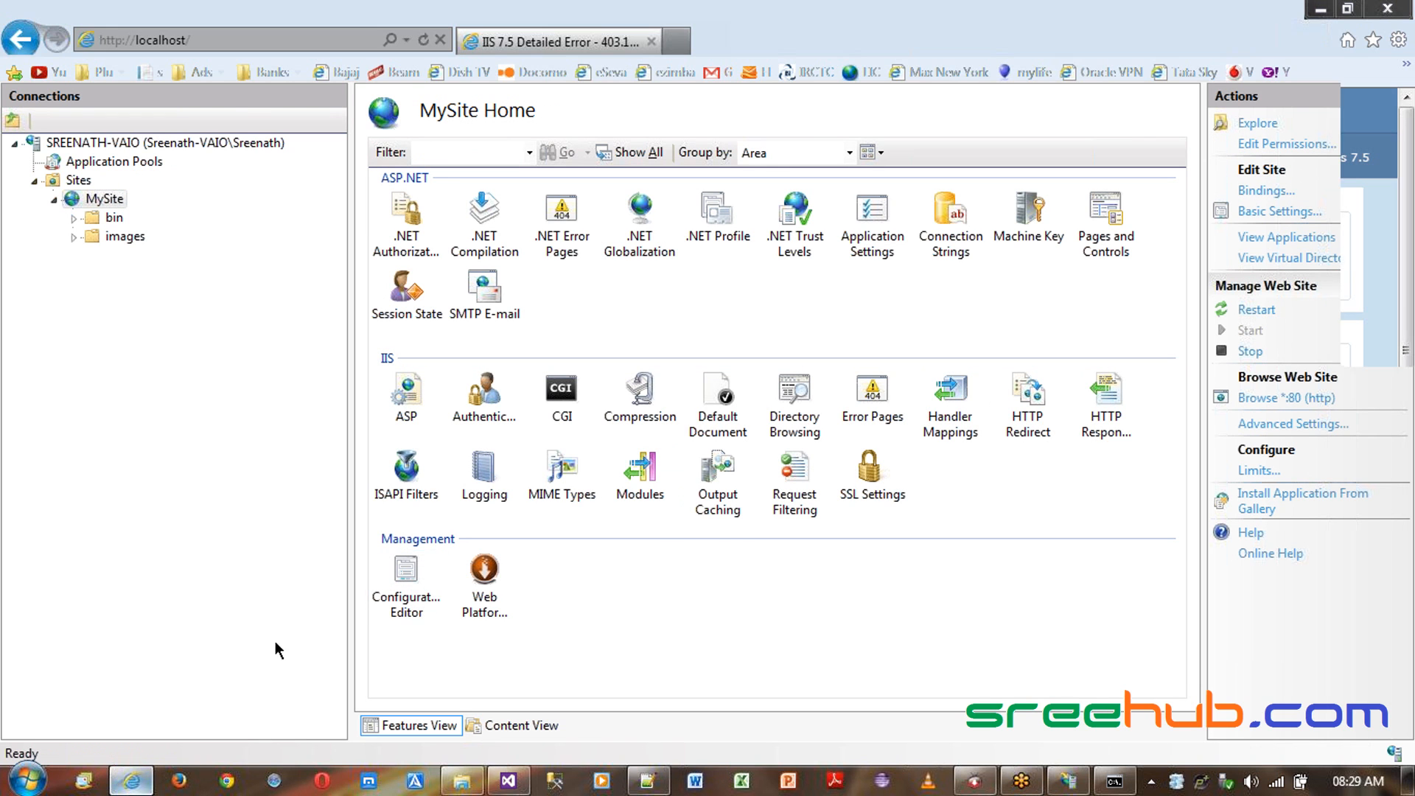
key("F5")
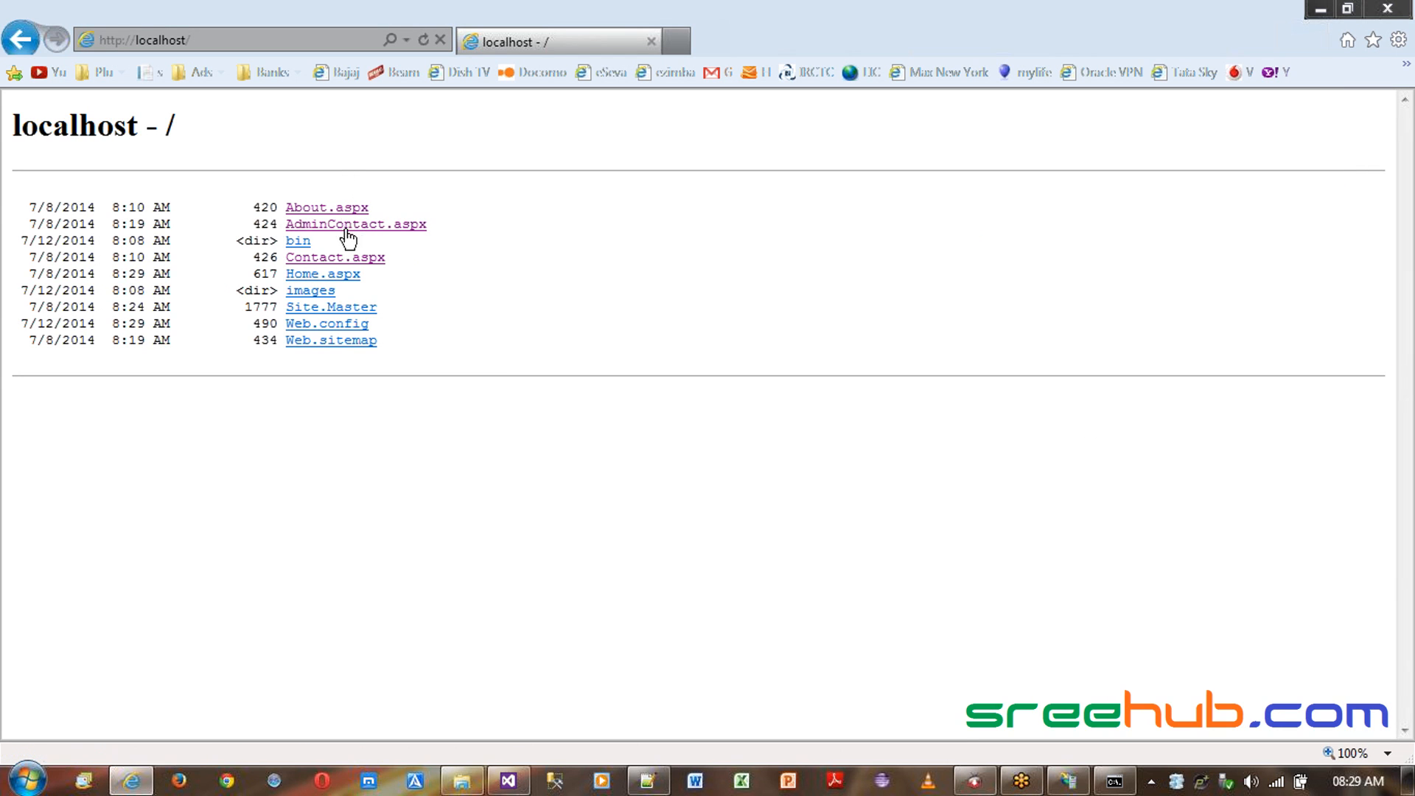
- Open Home.aspx from the directory listing and go back to the listing
left_click(337, 281)
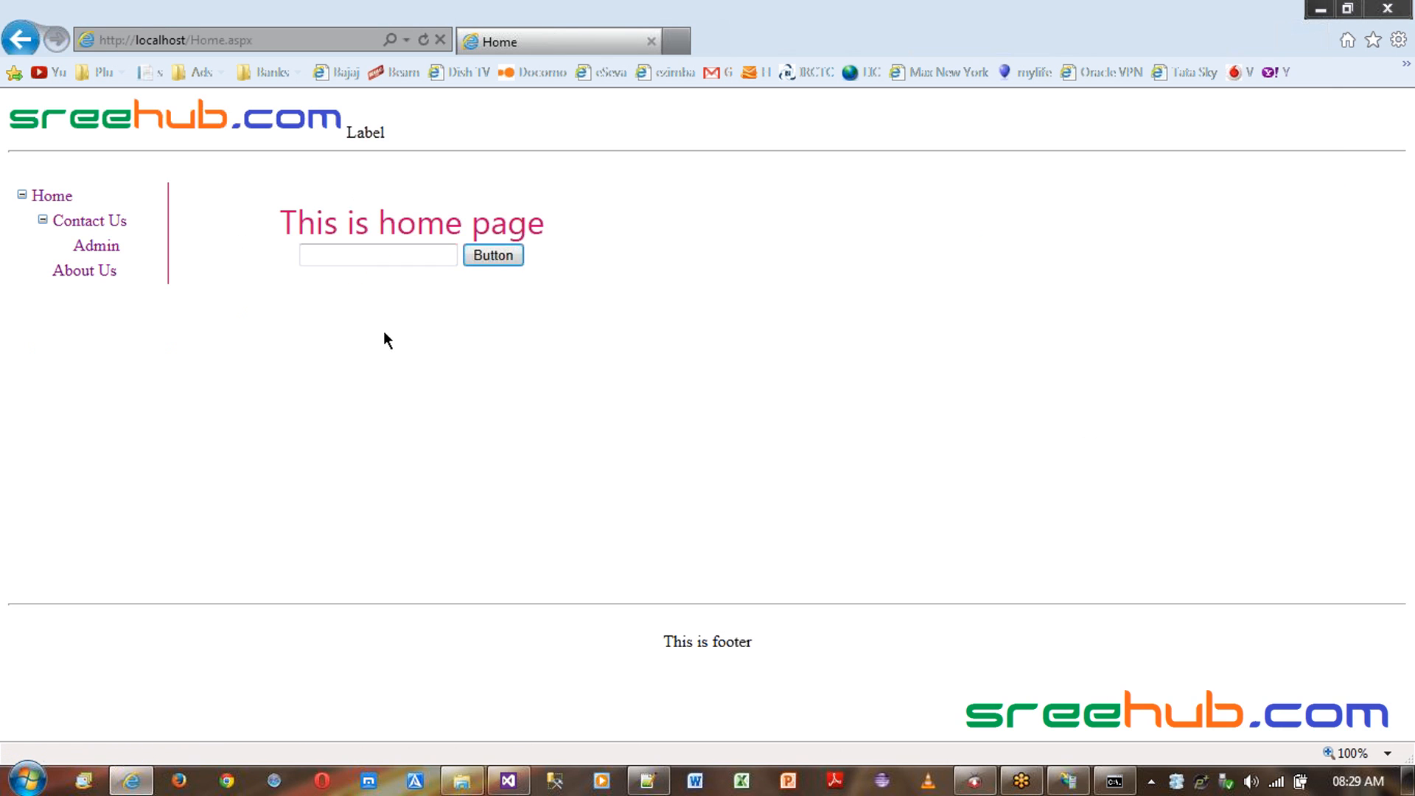
left_click(20, 39)
left_click_drag(22, 206, 579, 370)
left_click(578, 370)
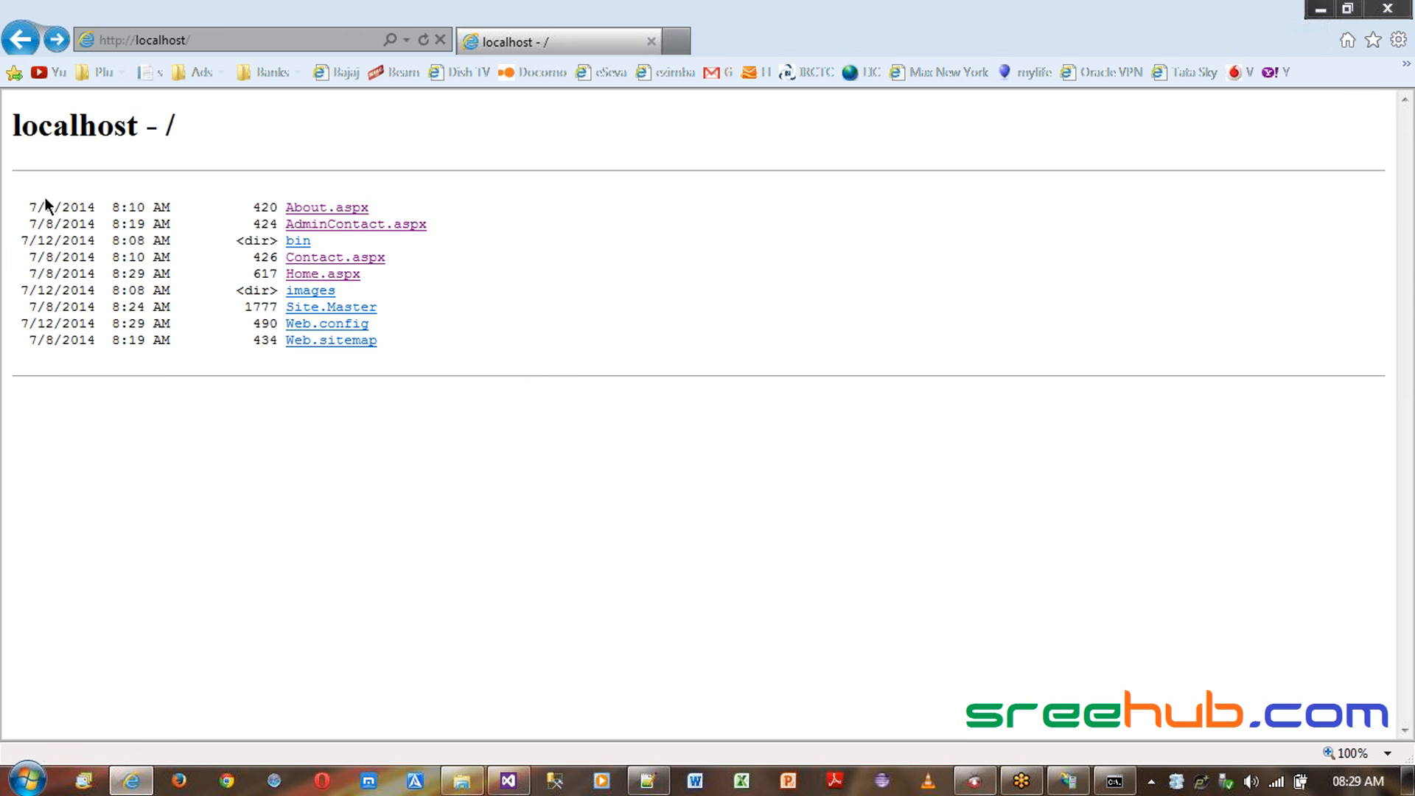
left_click_drag(17, 207, 457, 364)
left_click(554, 357)
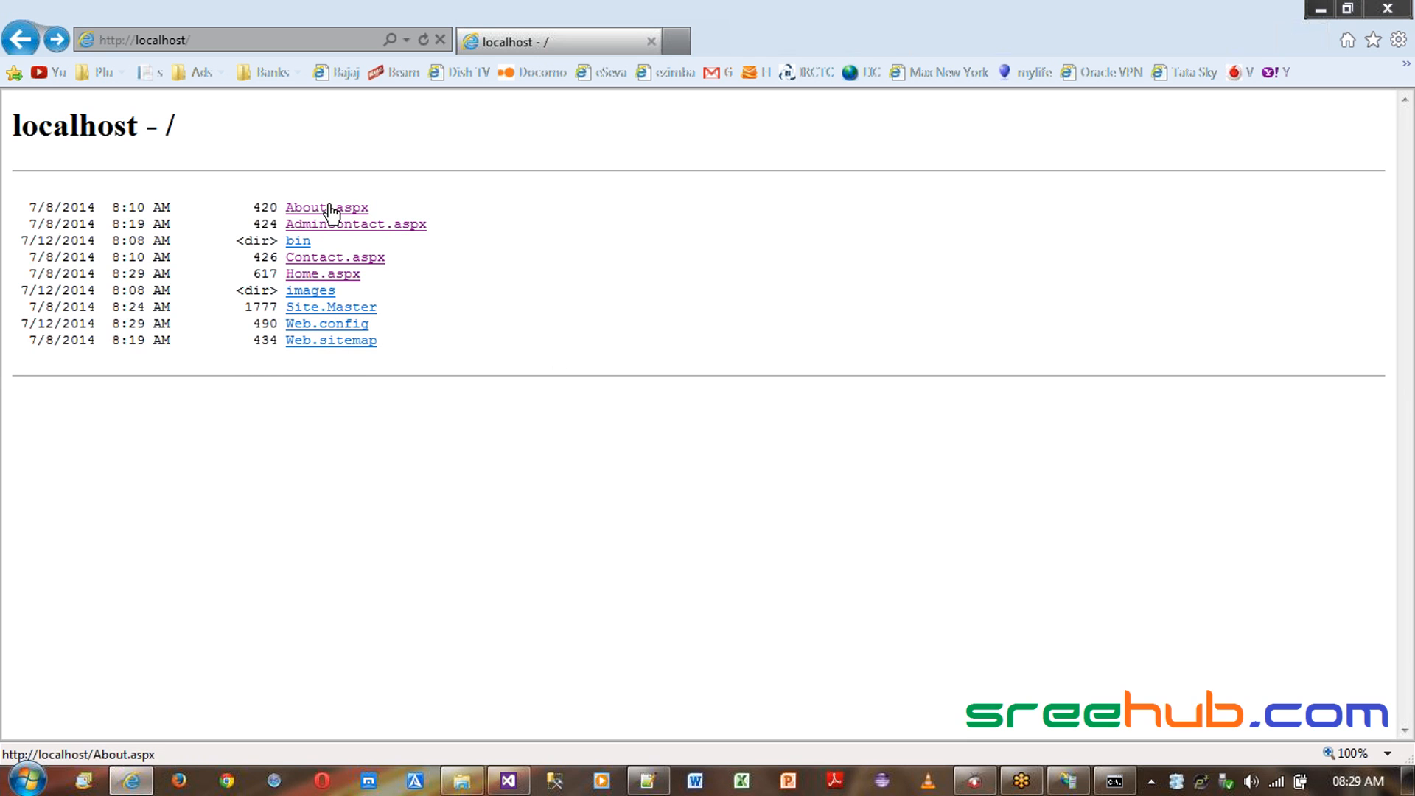
- Try opening Web.config and the bin folder from the listing, returning to it each time, then switch back to IIS Manager
left_click(333, 324)
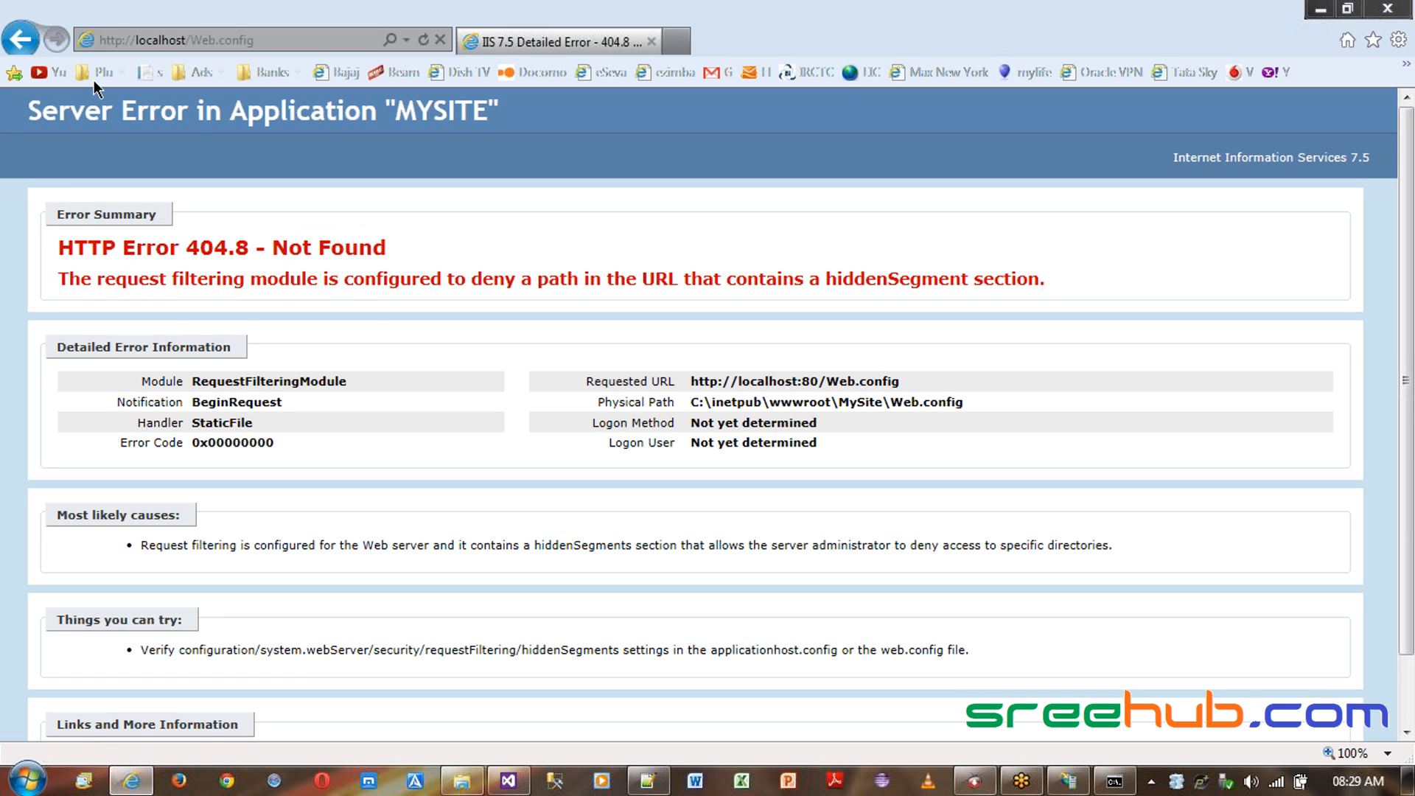
left_click(22, 41)
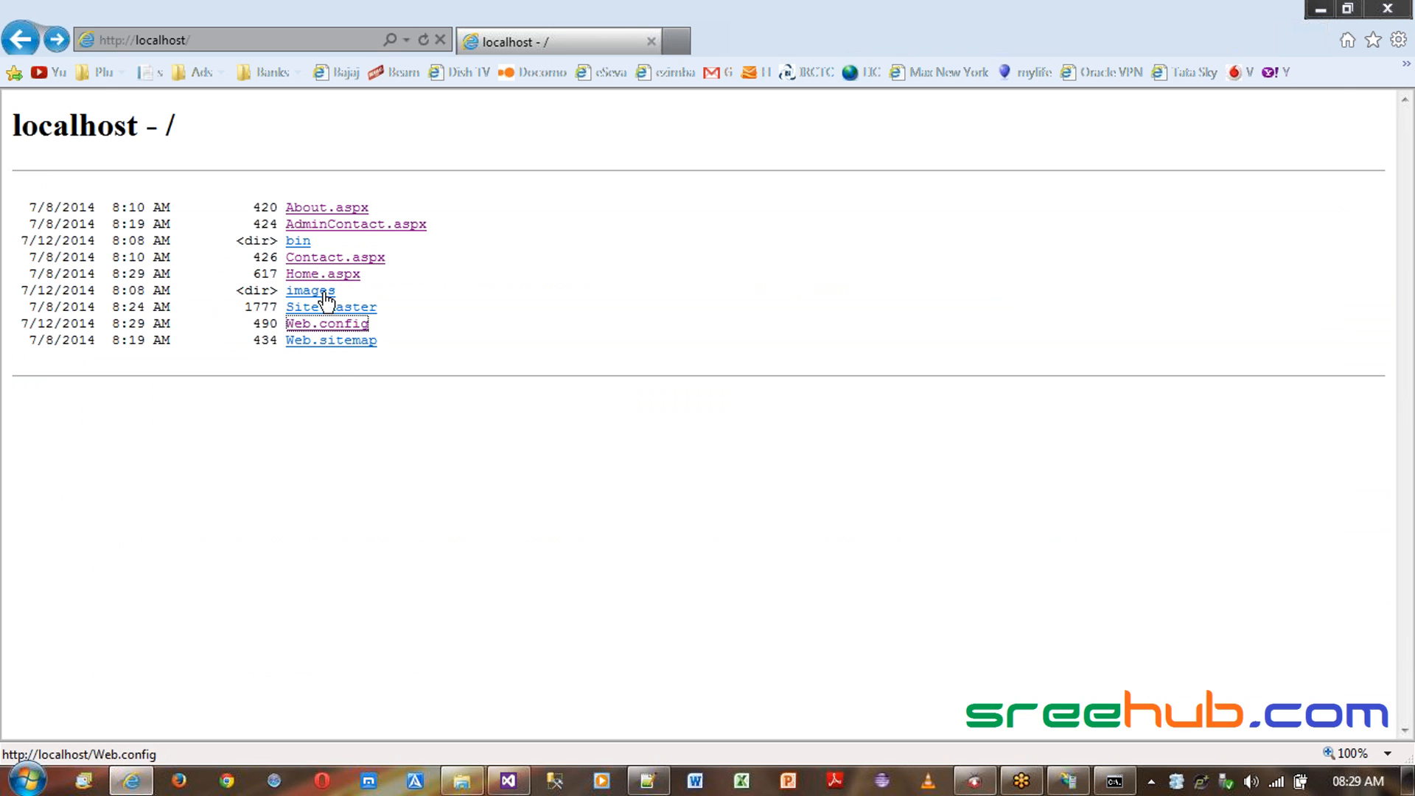
left_click(298, 242)
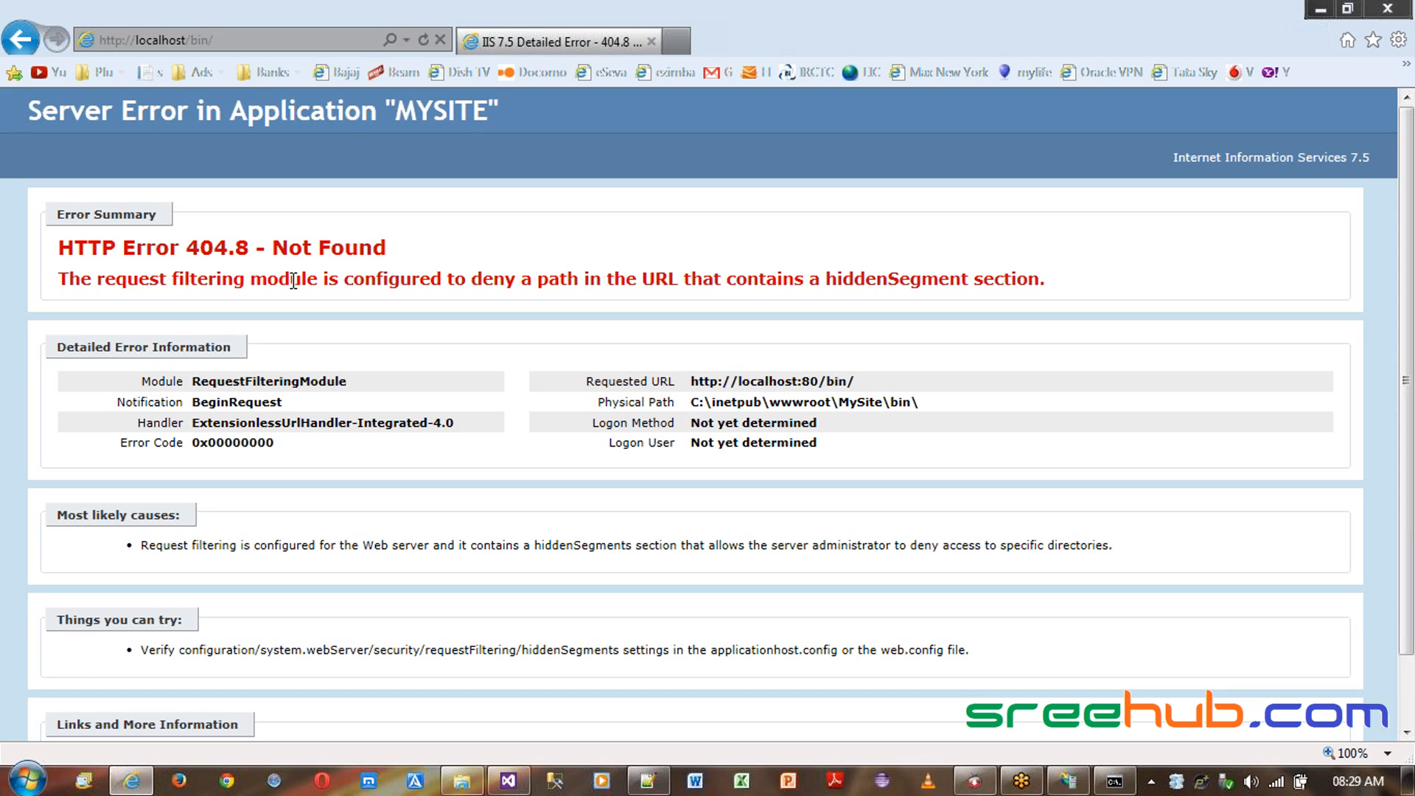
left_click(19, 42)
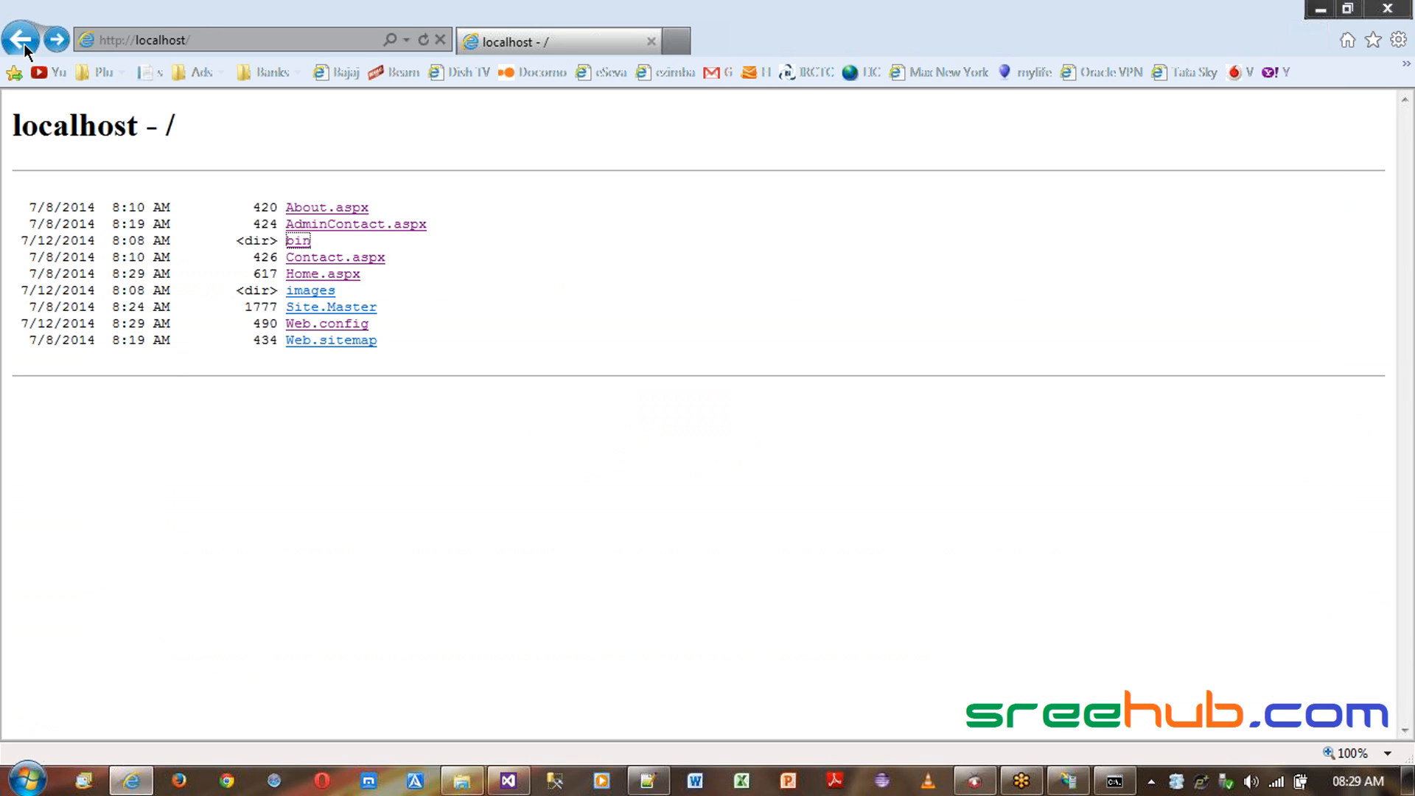
left_click(1346, 8)
left_click(714, 4)
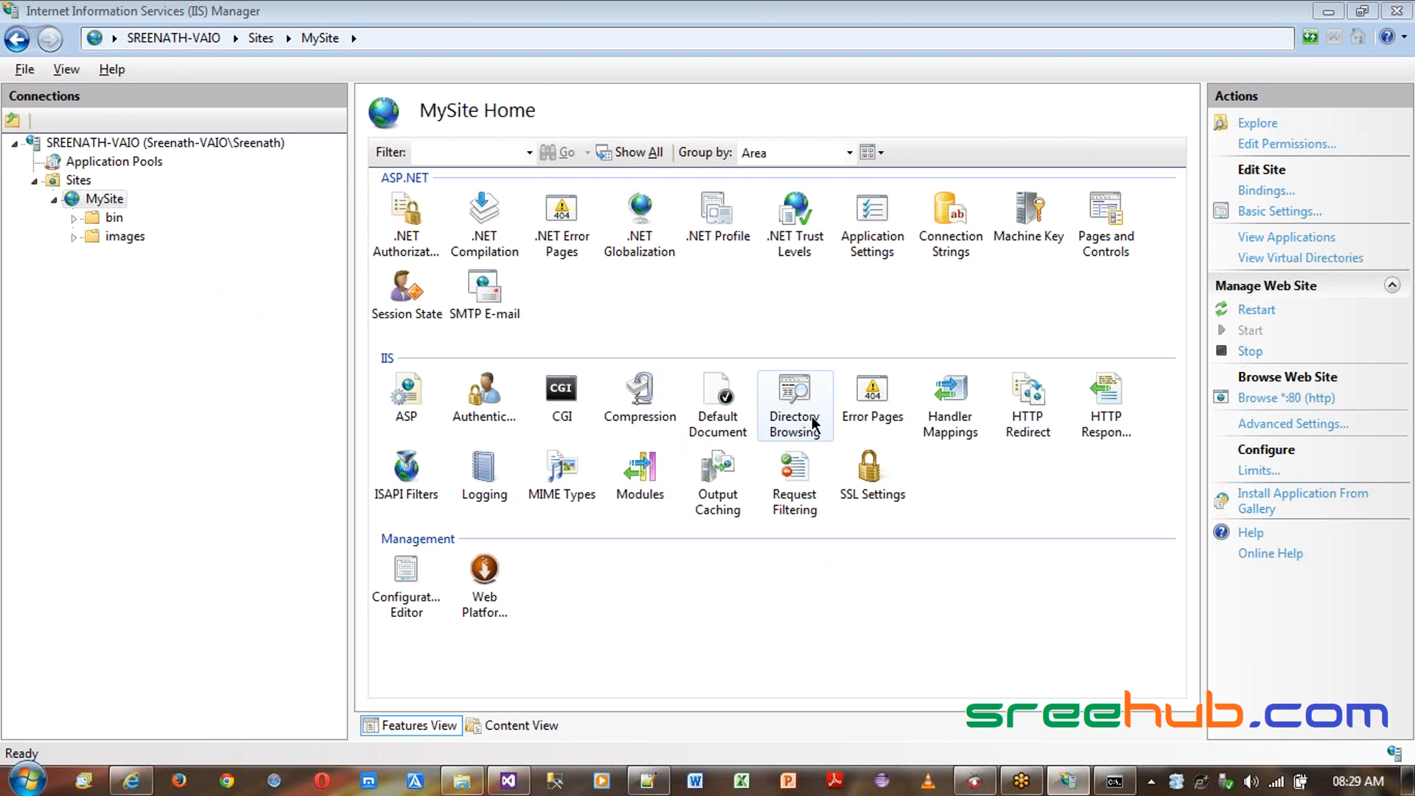
- Disable Directory Browsing for the MySite site and return to the site's home features
double_click(787, 400)
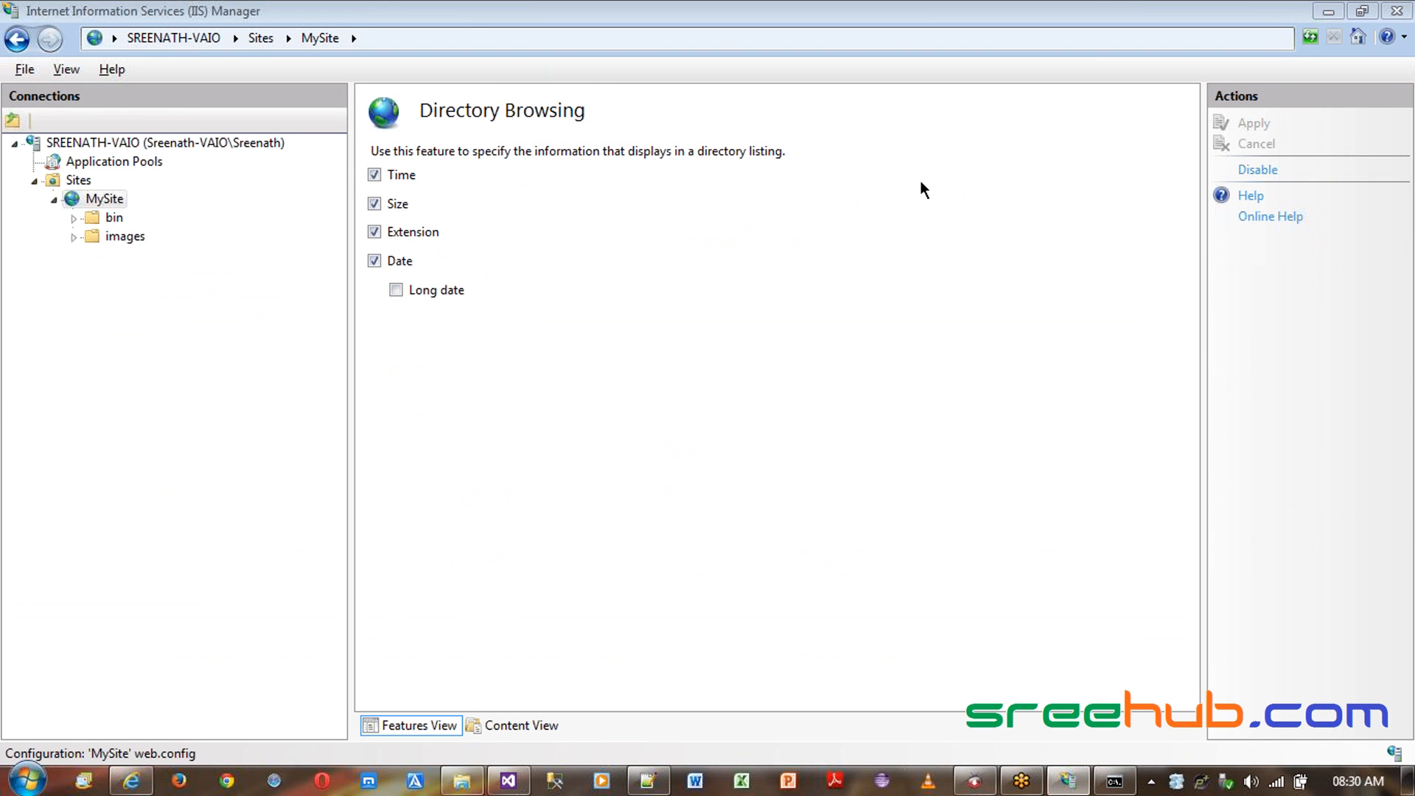
left_click(1260, 170)
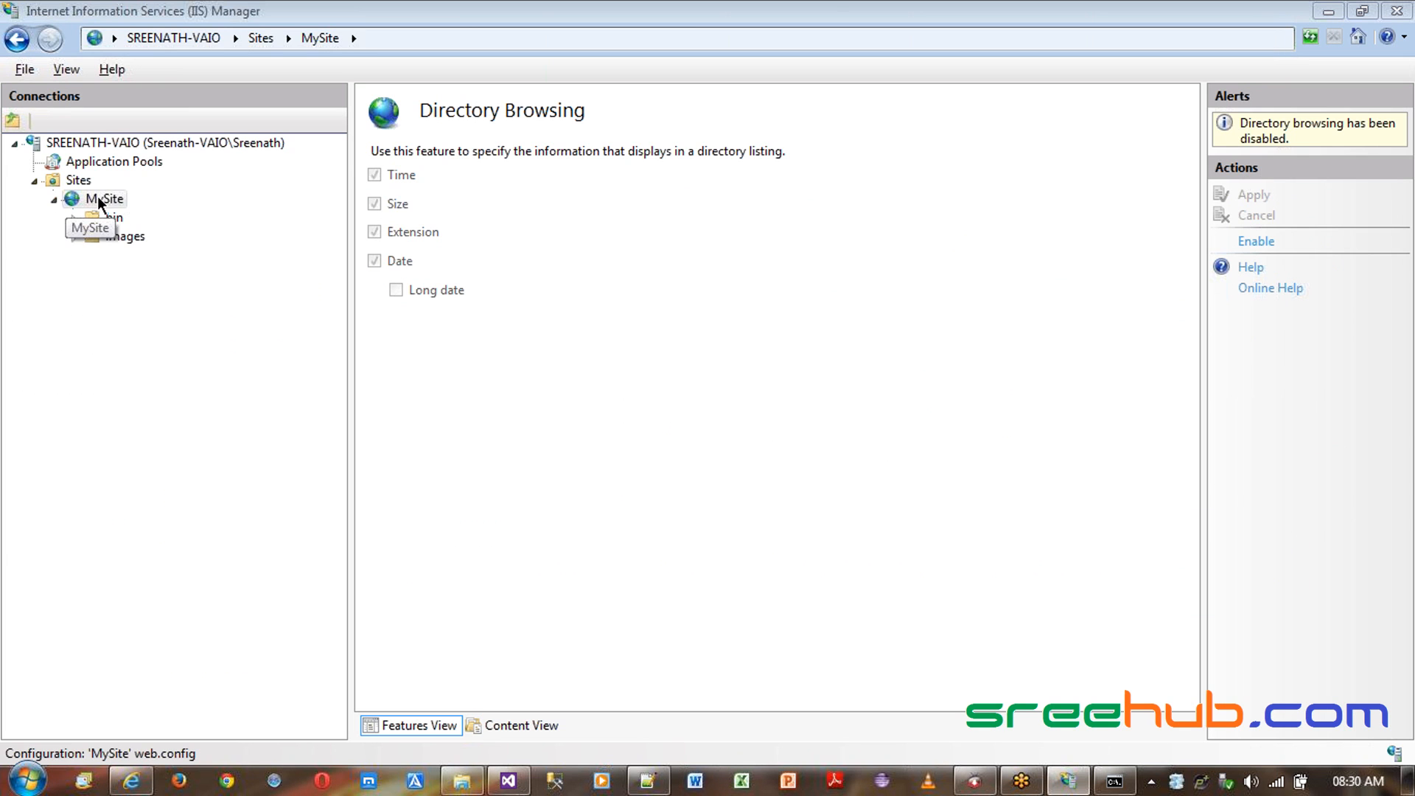
left_click(96, 198)
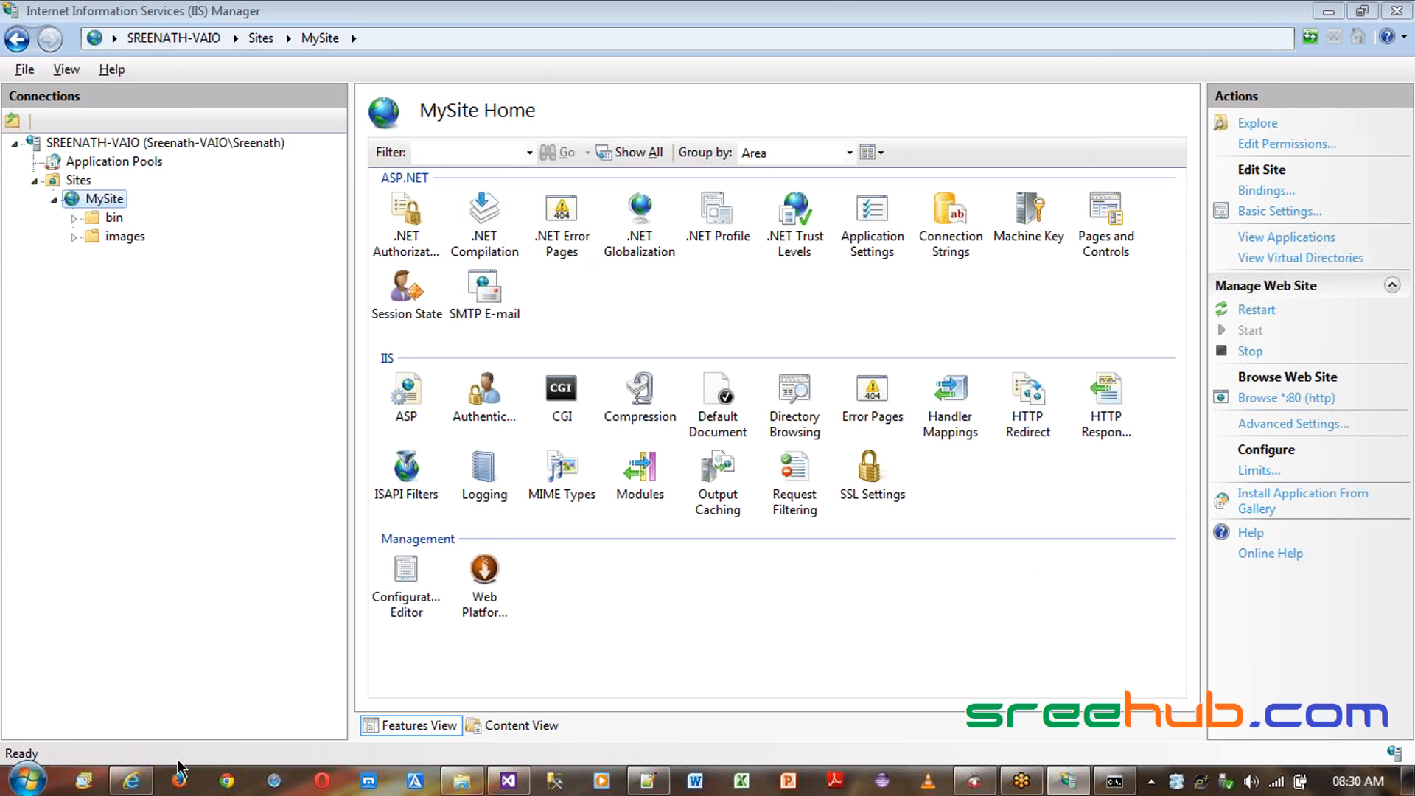
- Reload localhost in Internet Explorer, scroll through the resulting page, and minimize the browser
left_click(131, 781)
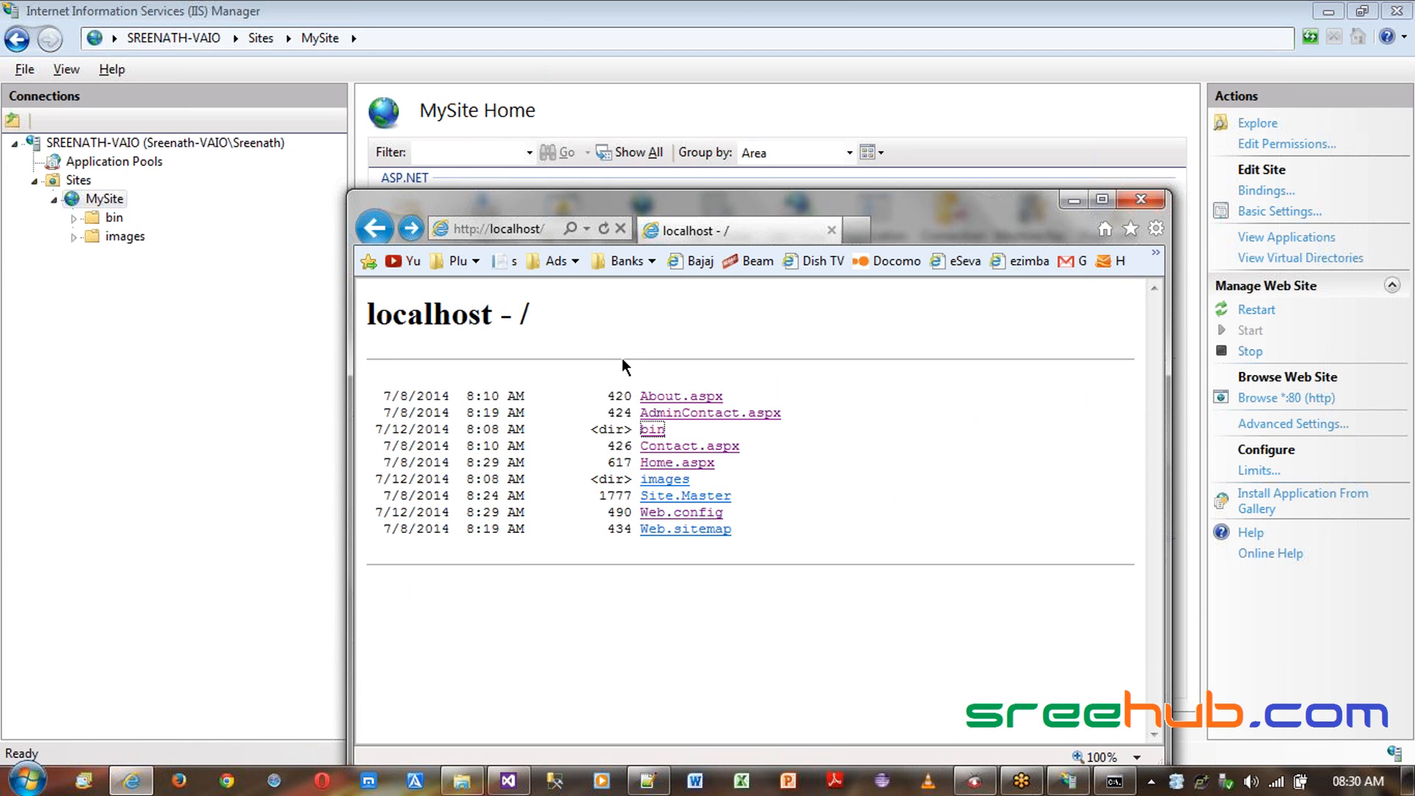
key("alt+d")
key("Return")
scroll(745, 572, "down", 3)
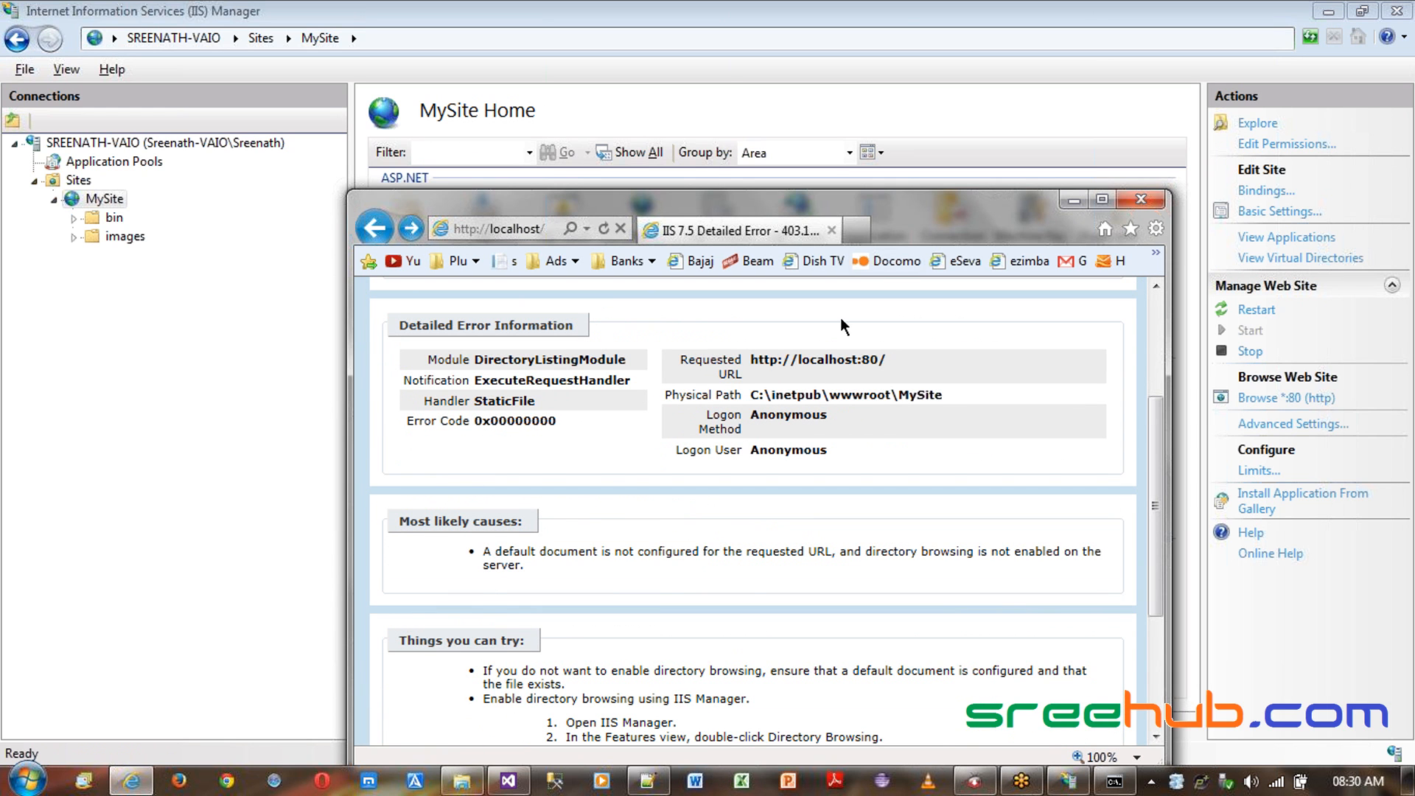
left_click(1074, 199)
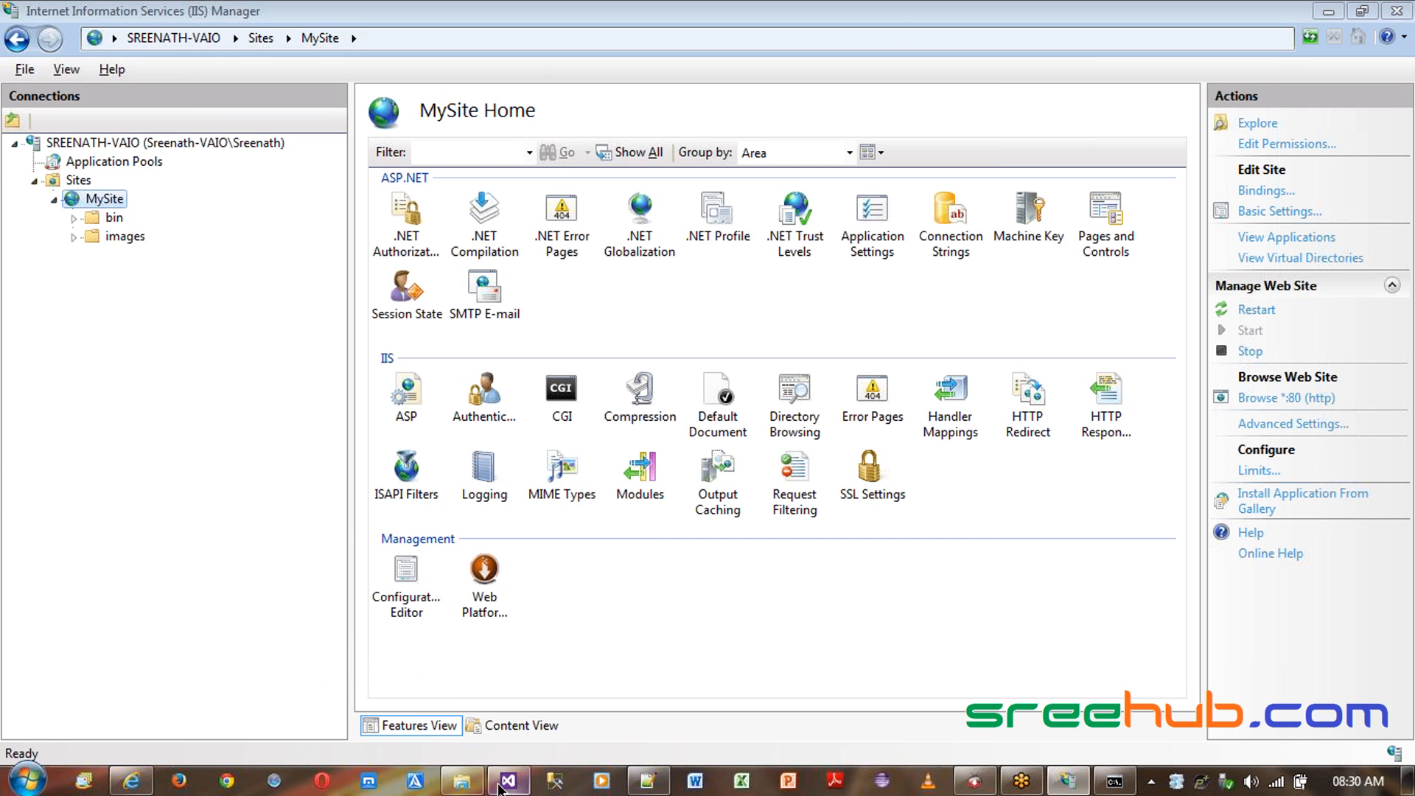
- Check the Home page file name in the MySite folder, then switch back to IIS Manager
left_click(462, 780)
left_click(441, 313)
left_click(441, 313)
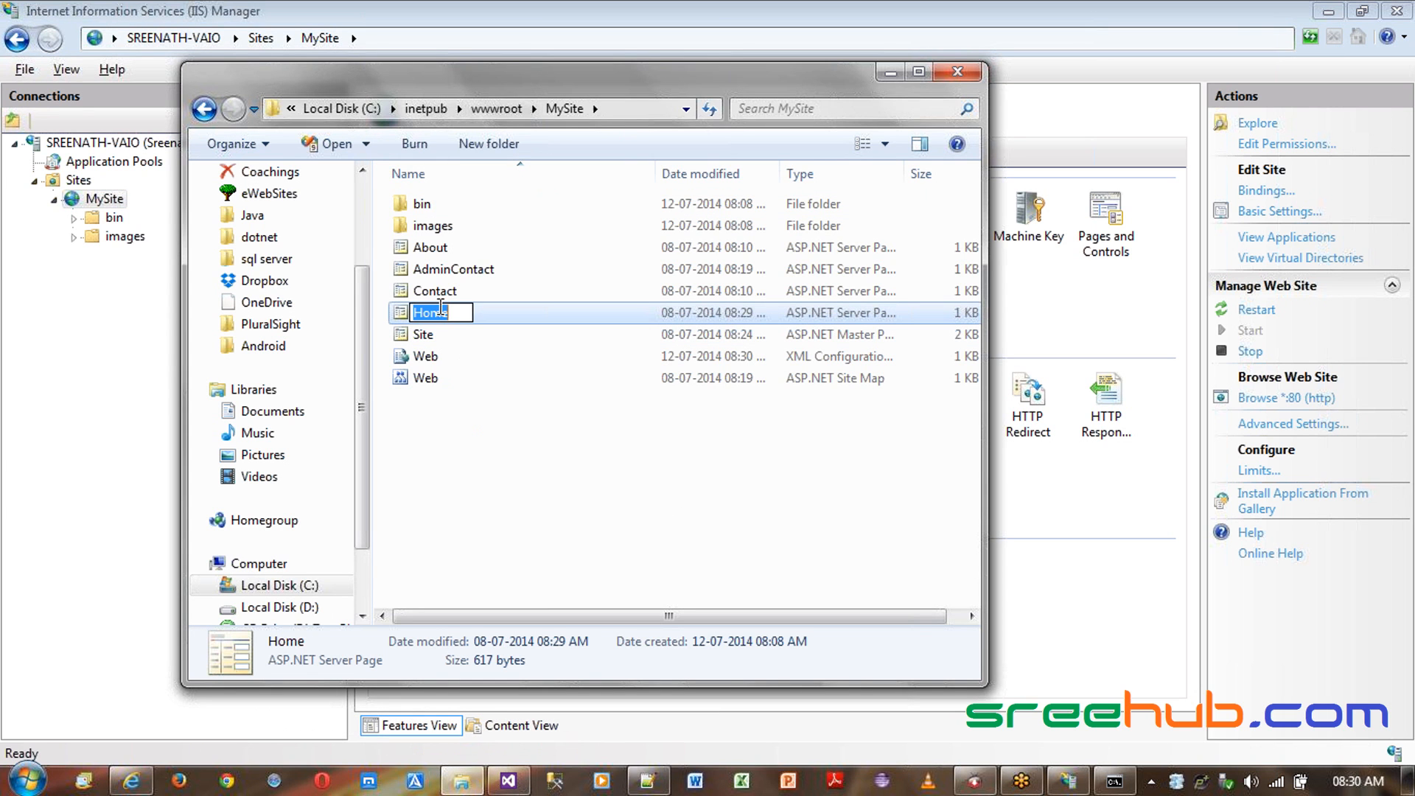
key("alt+Tab")
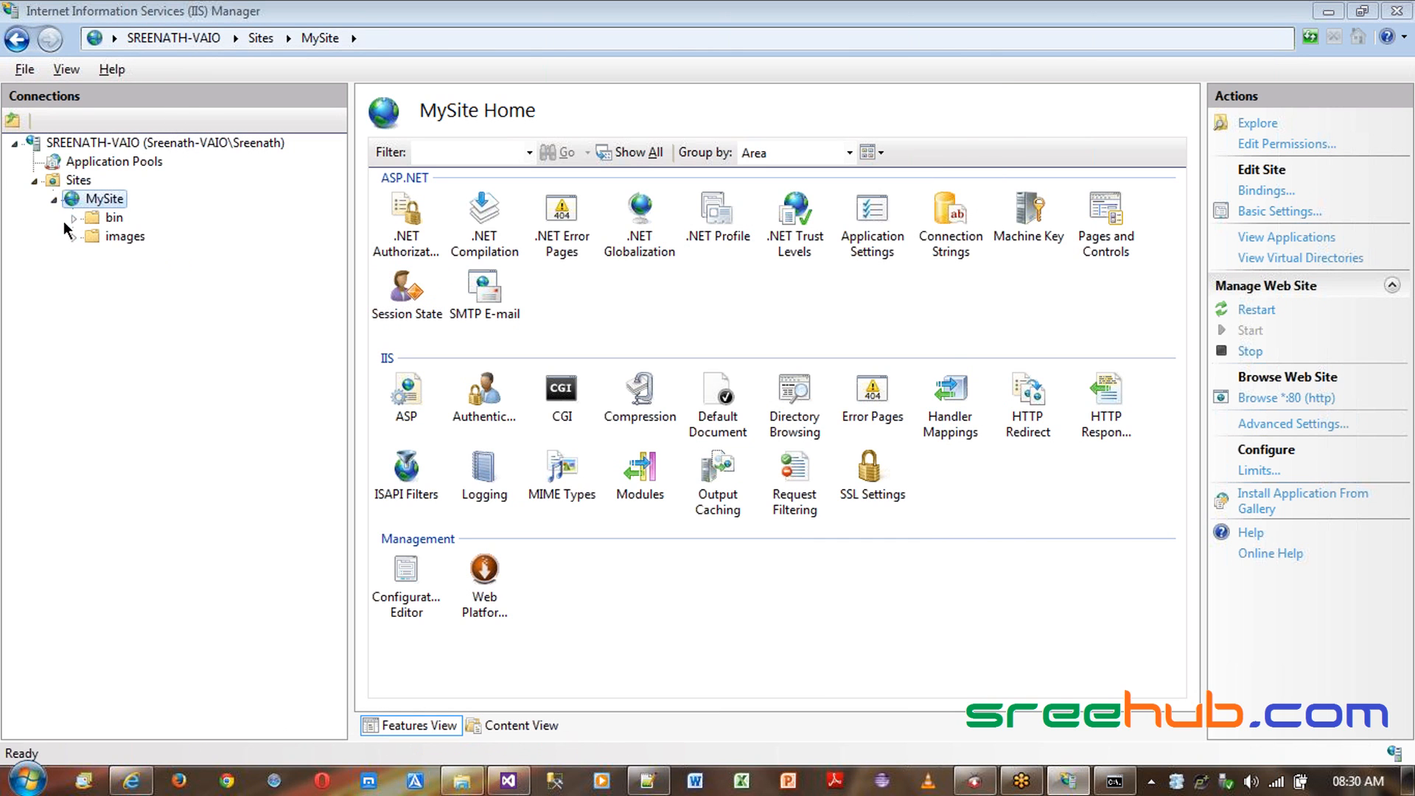
- Add Home.aspx as a default document for the MySite site
double_click(718, 404)
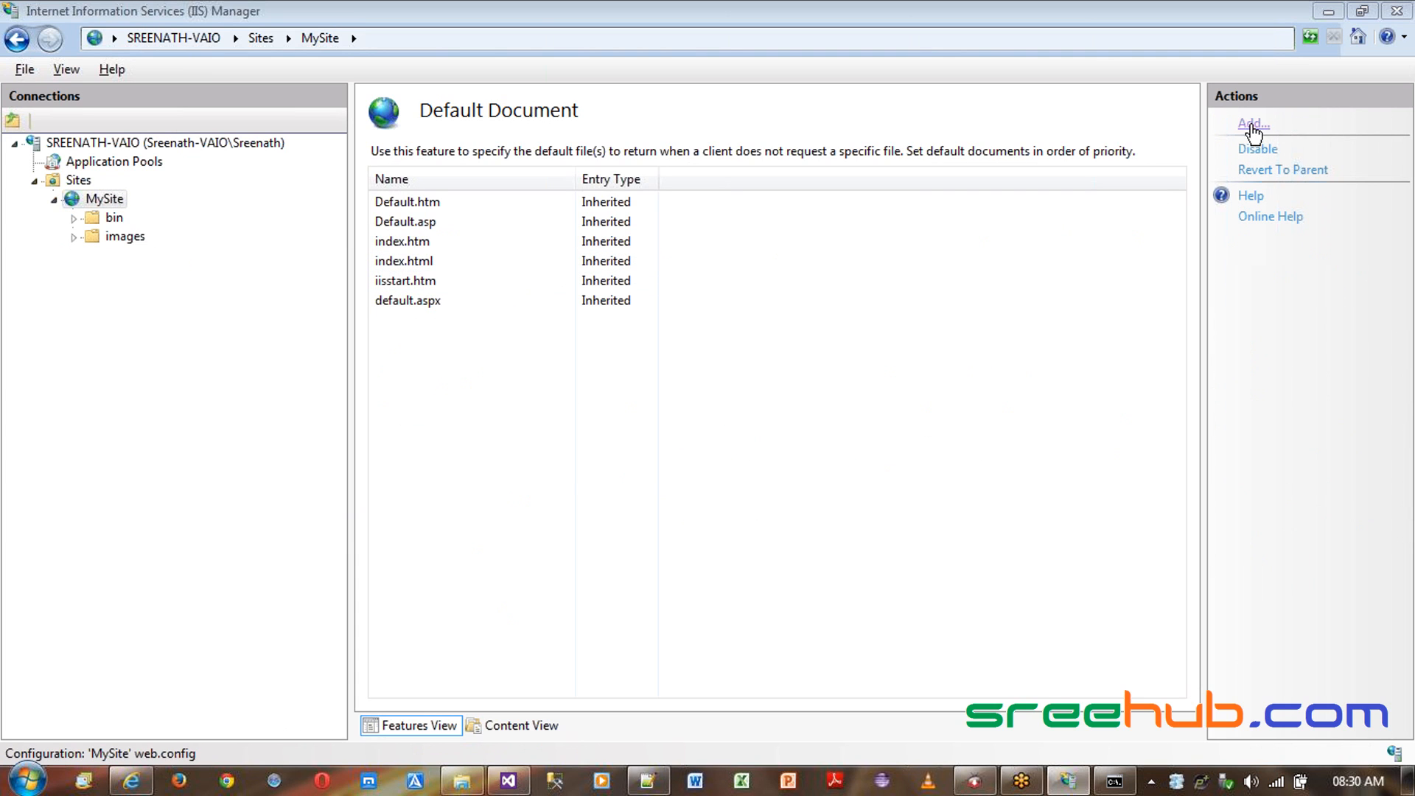
left_click(1250, 122)
type("Home.aspx")
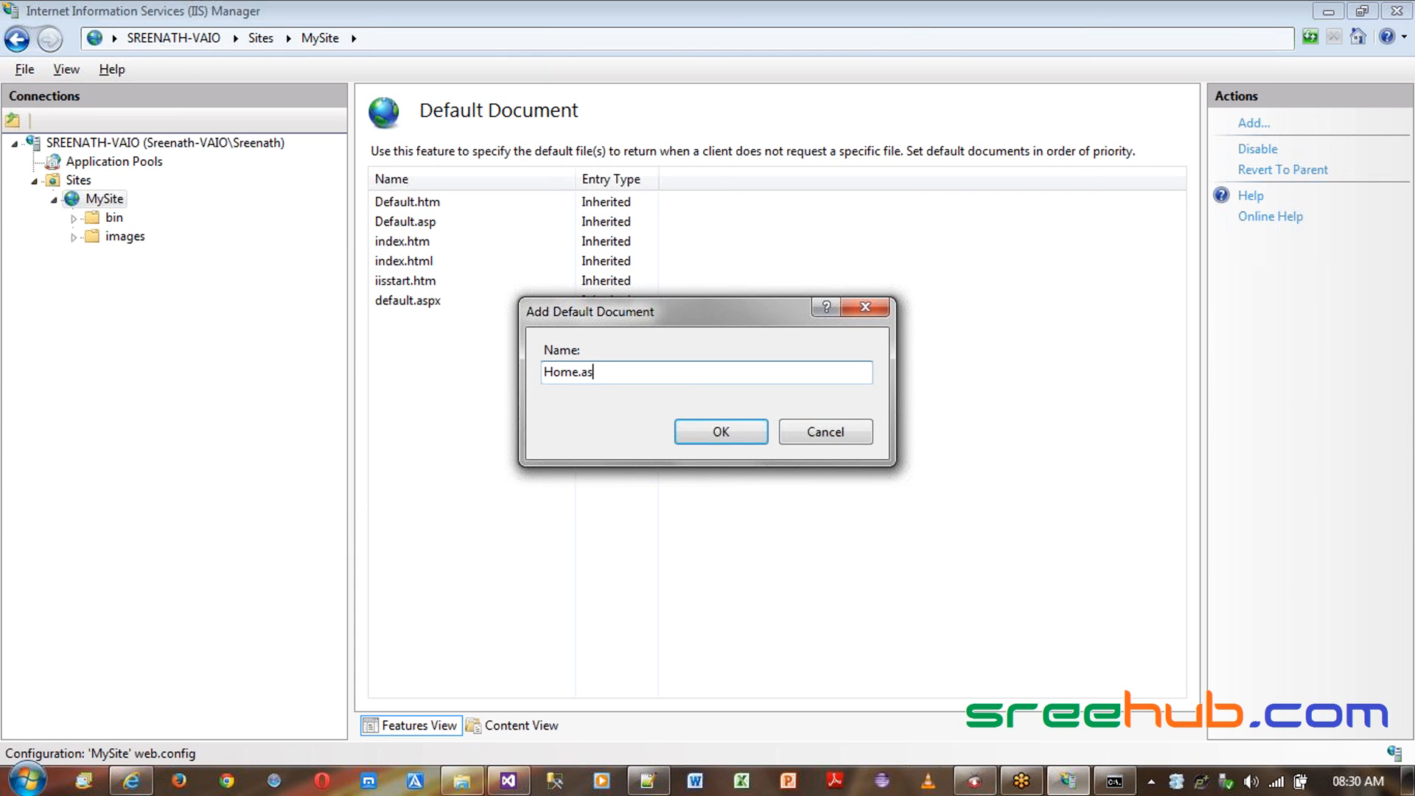
left_click(712, 440)
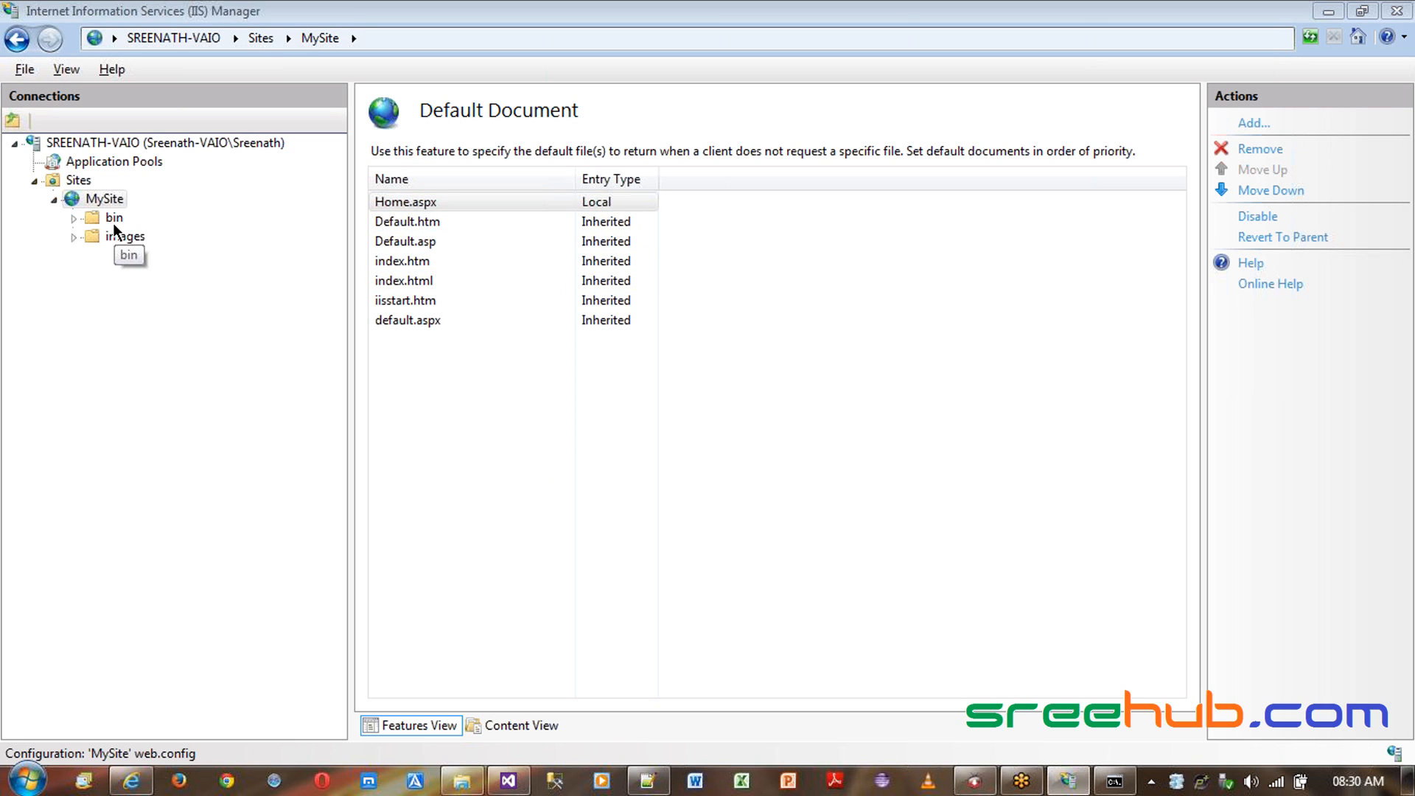
- Refresh localhost in Internet Explorer and maximize the browser window
left_click(131, 781)
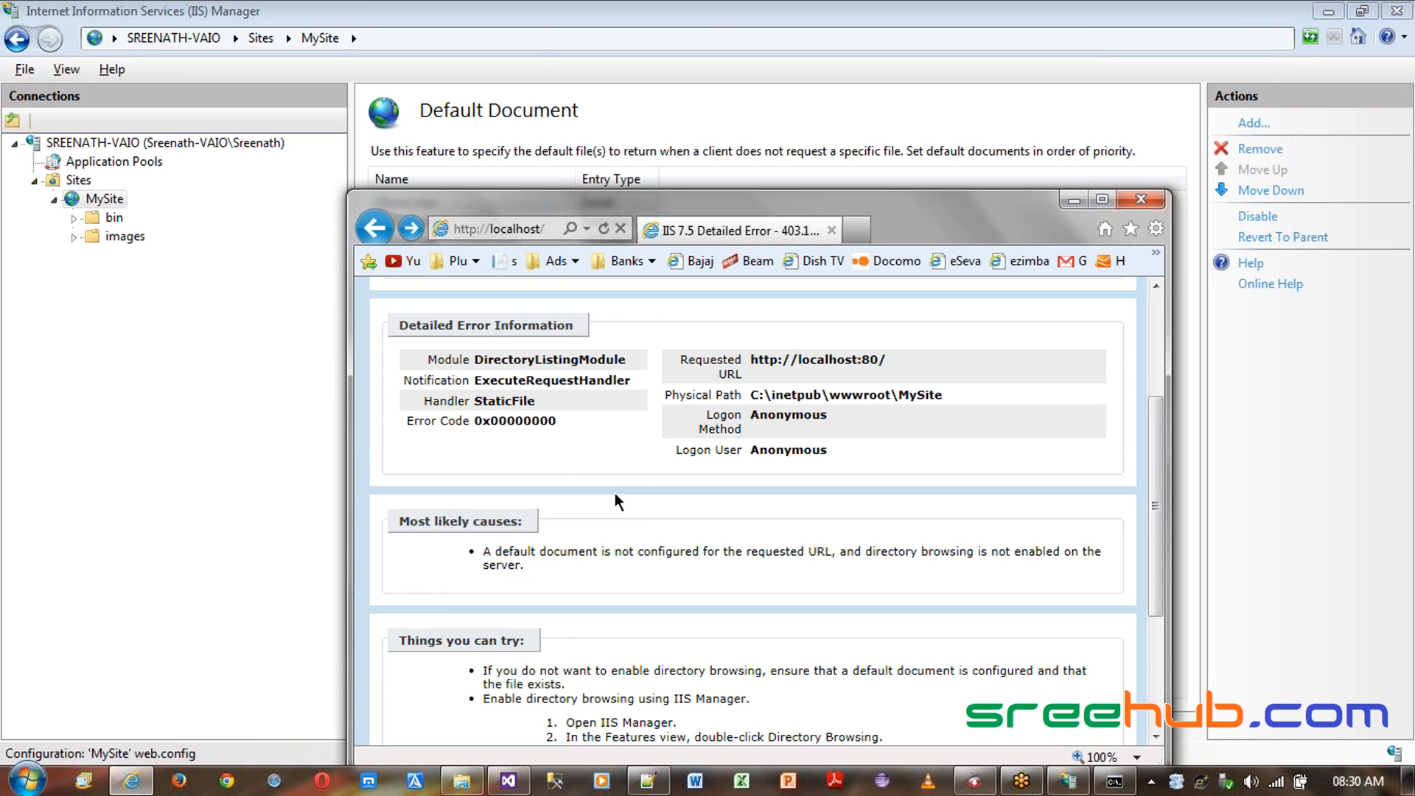
key("F5")
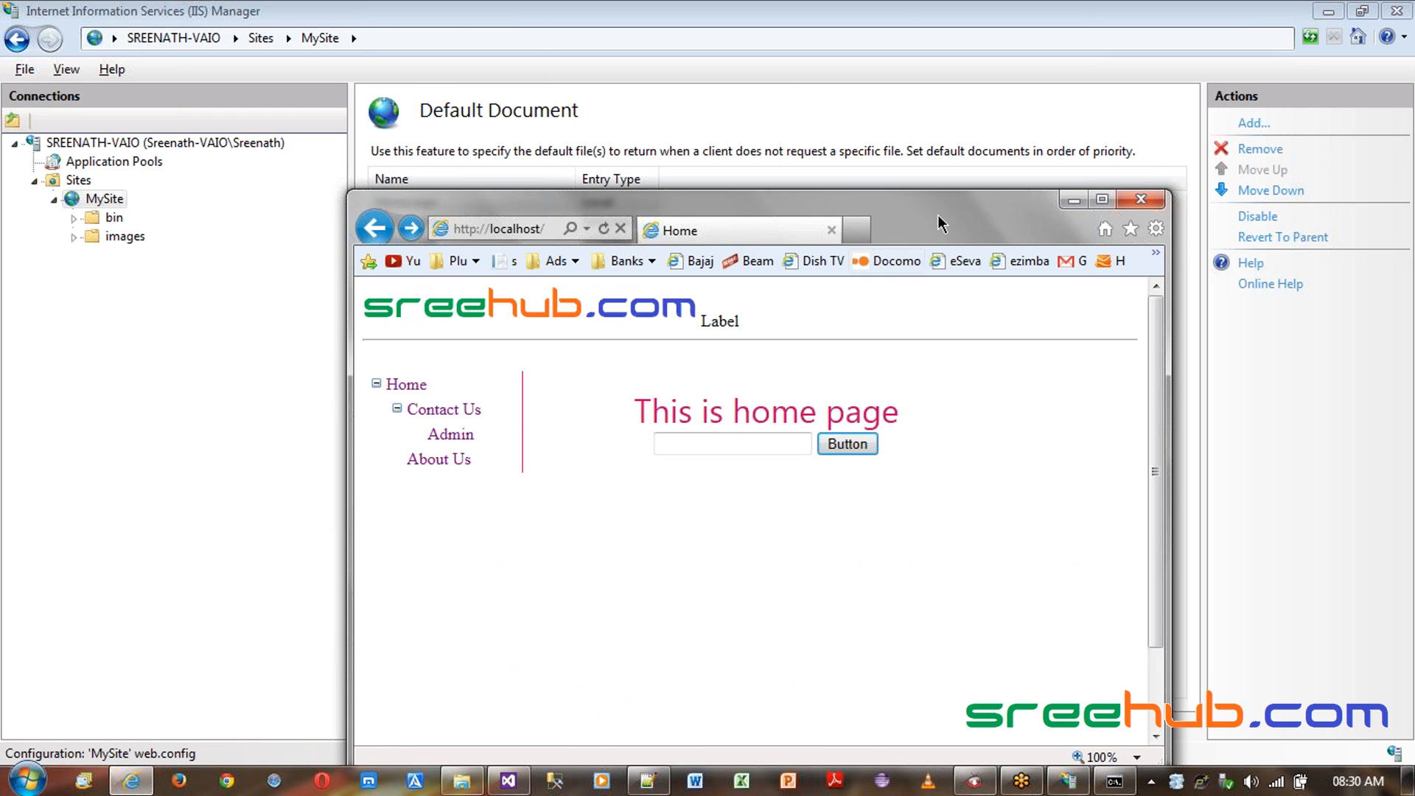
double_click(941, 222)
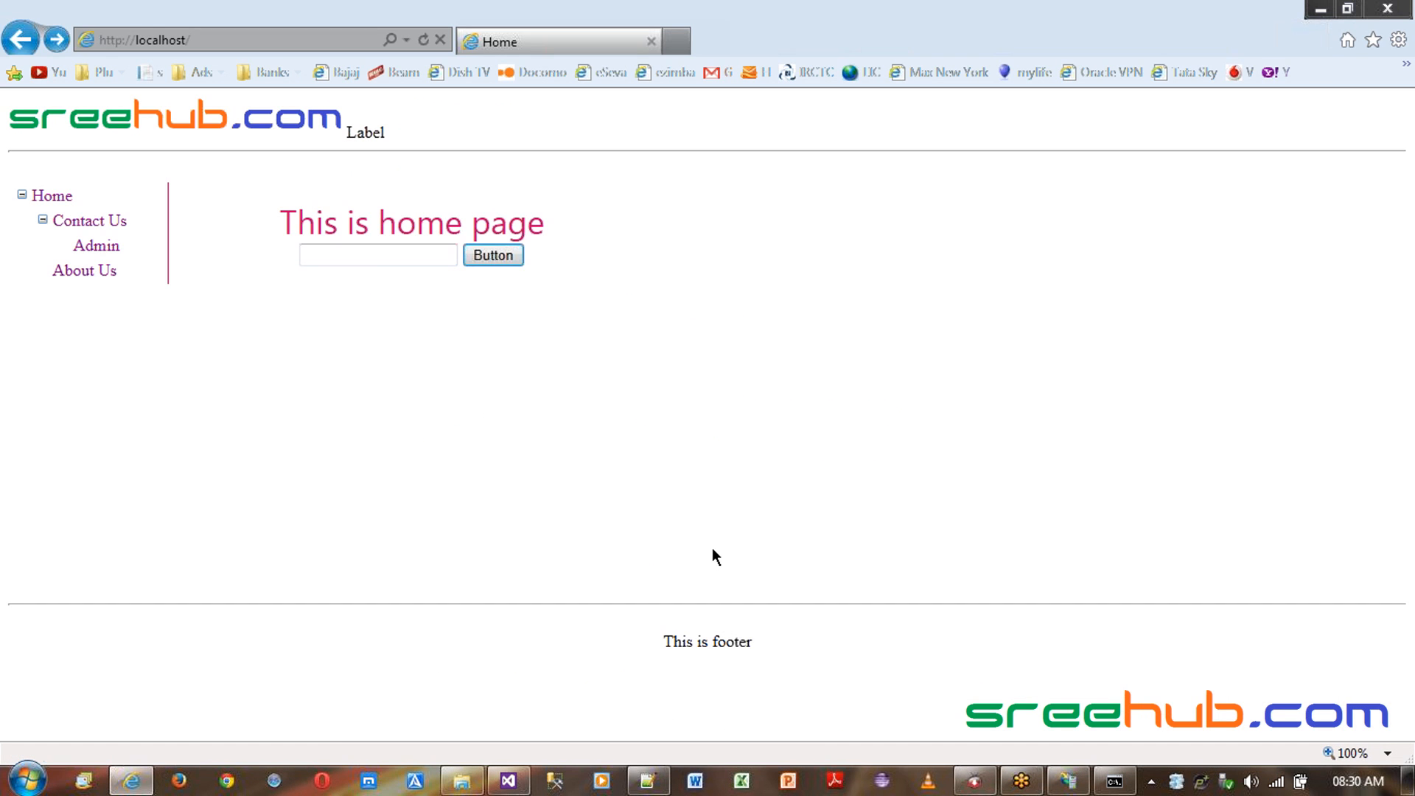
- Navigate through the site's Contact Us, Admin, About Us and Home pages via the menu
left_click(245, 43)
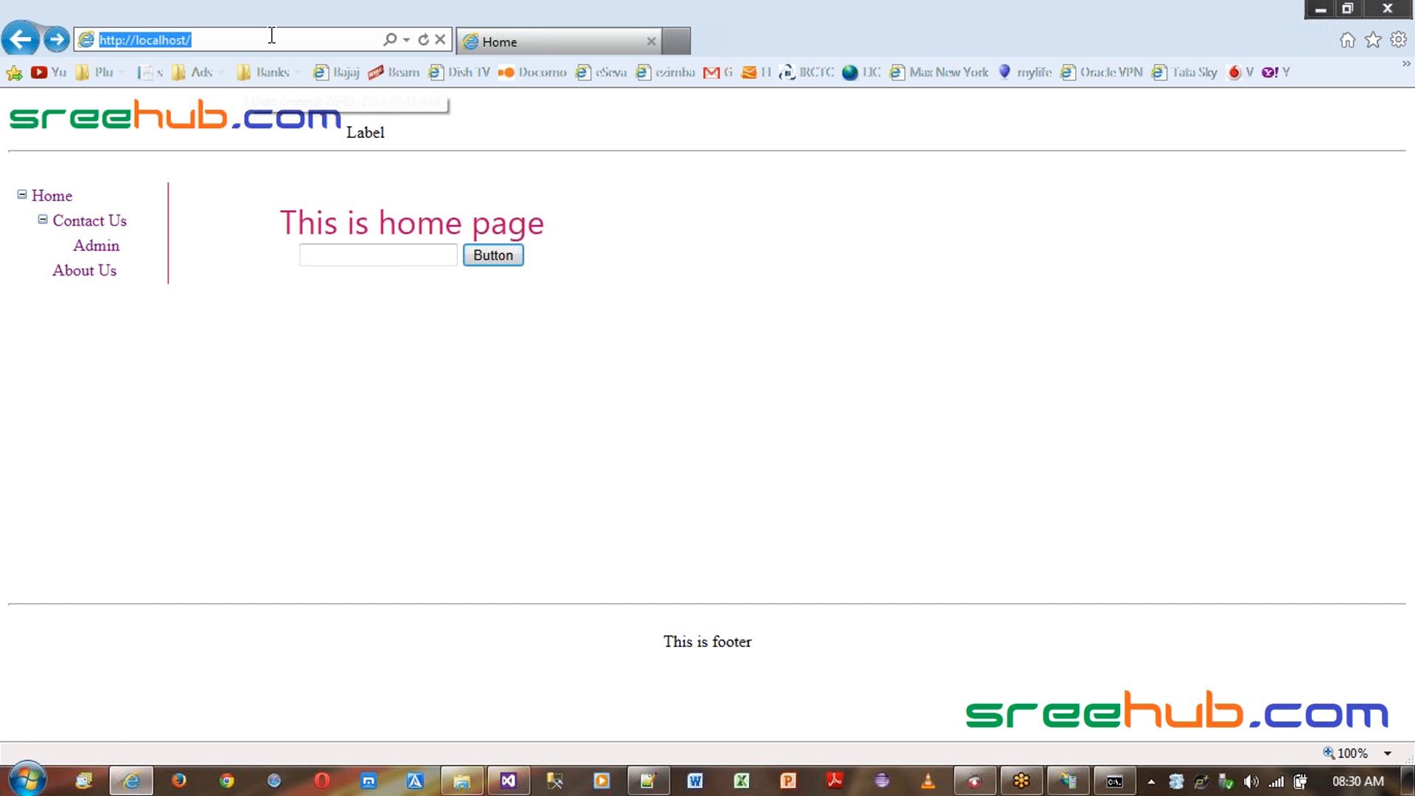
left_click(89, 221)
left_click(96, 247)
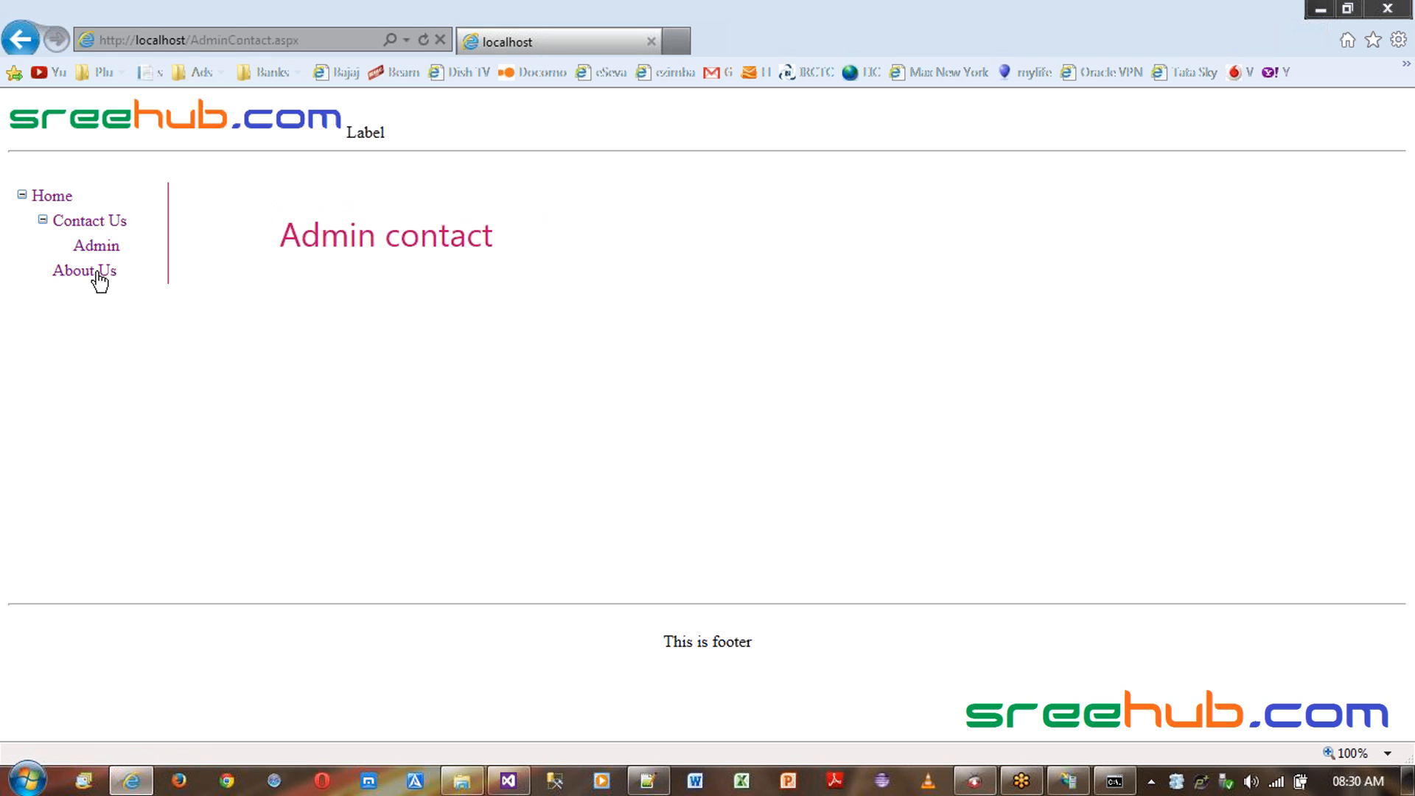
left_click(98, 271)
left_click(90, 221)
left_click(51, 195)
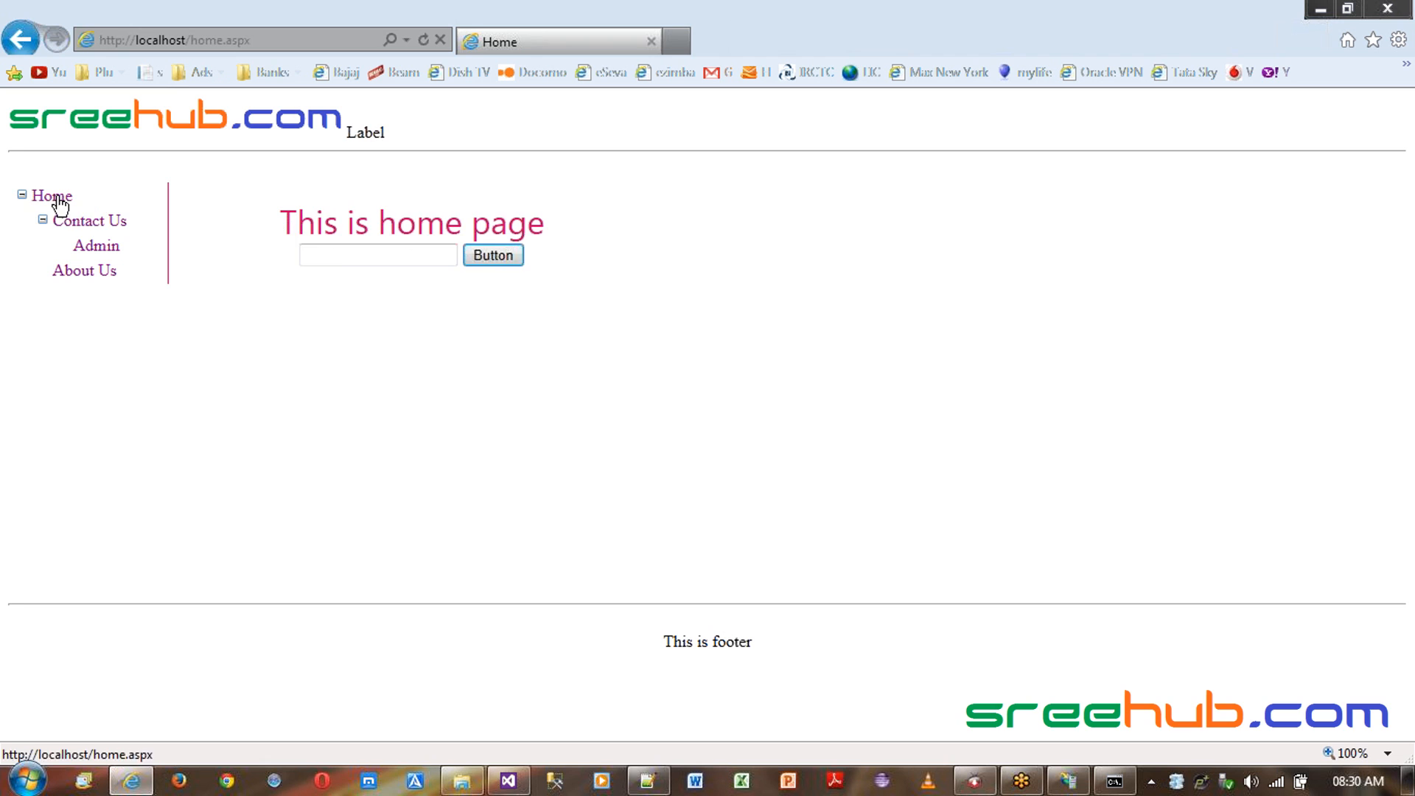
- Enter sre in the home page text box and submit it with the button
left_click(342, 254)
type("sre")
left_click(481, 255)
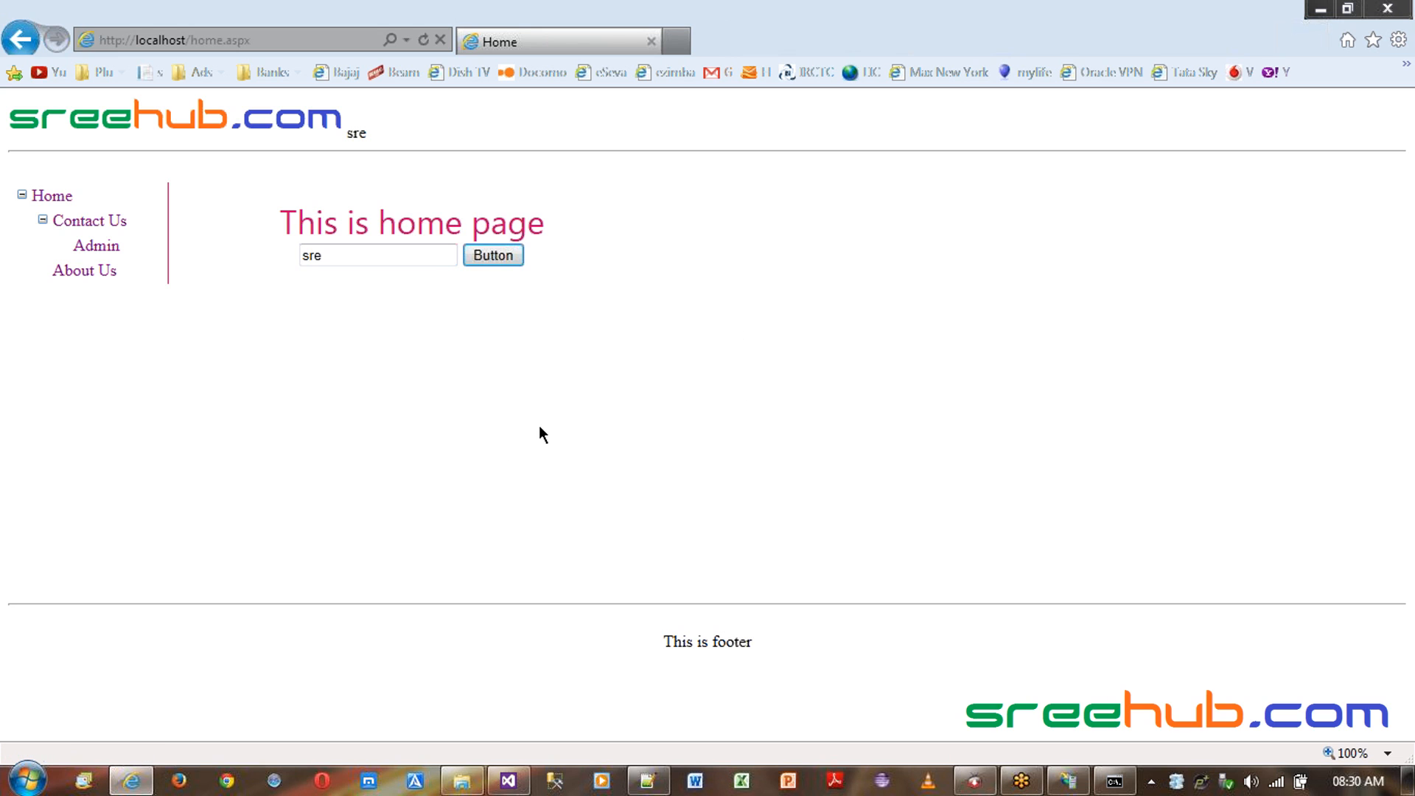
- Browse the Admin, Contact Us and About Us pages through the site menu, checking each page address
left_click(111, 248)
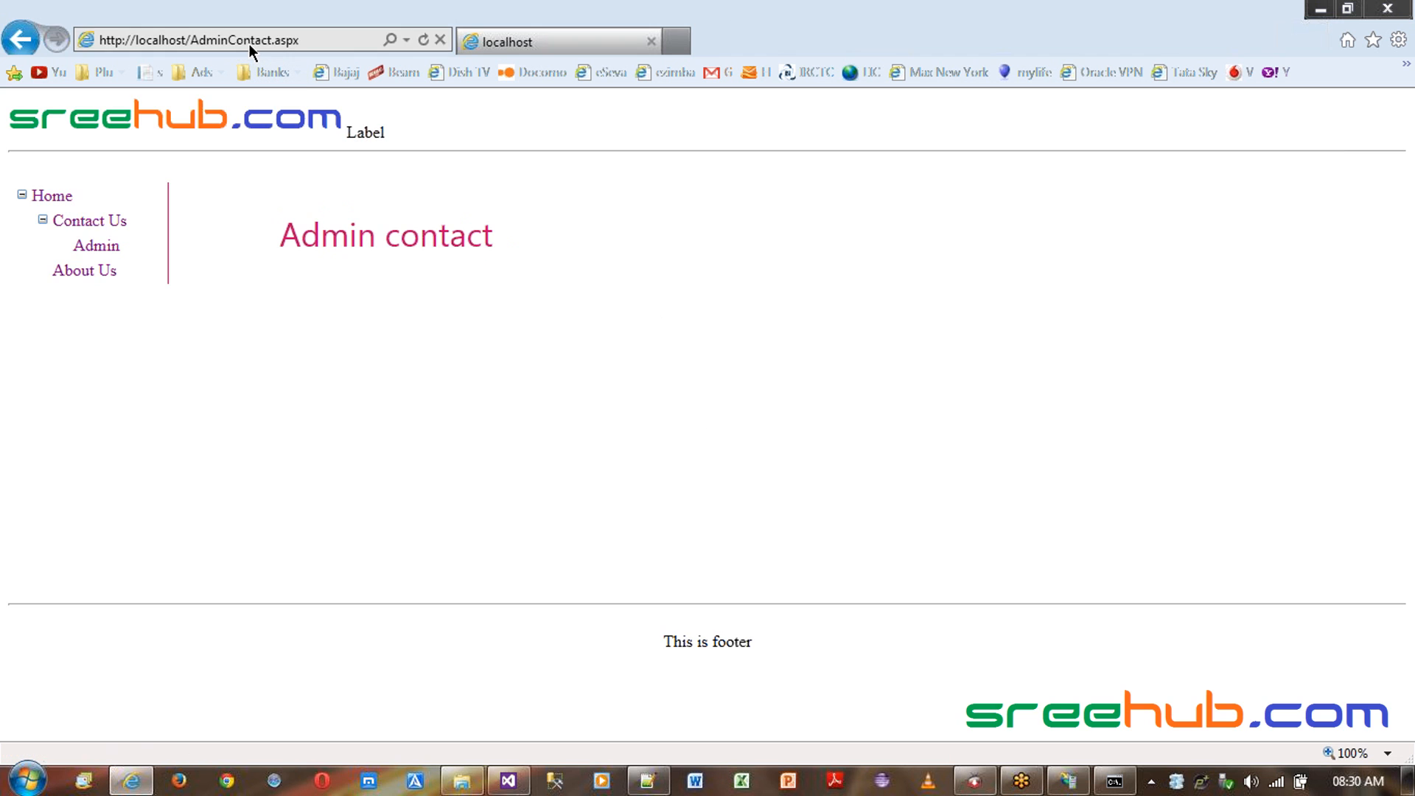
left_click(89, 221)
left_click(98, 280)
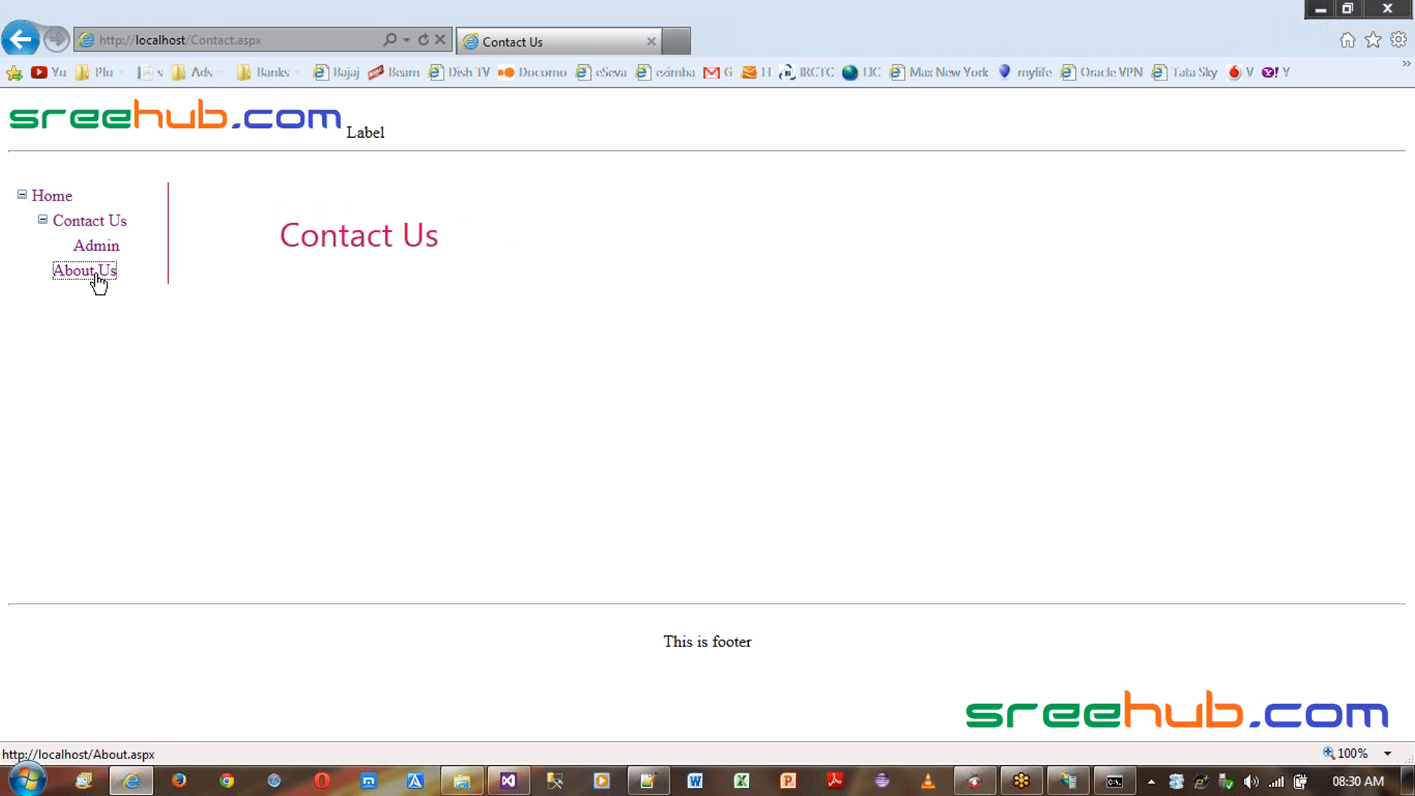
left_click(97, 243)
left_click(95, 235)
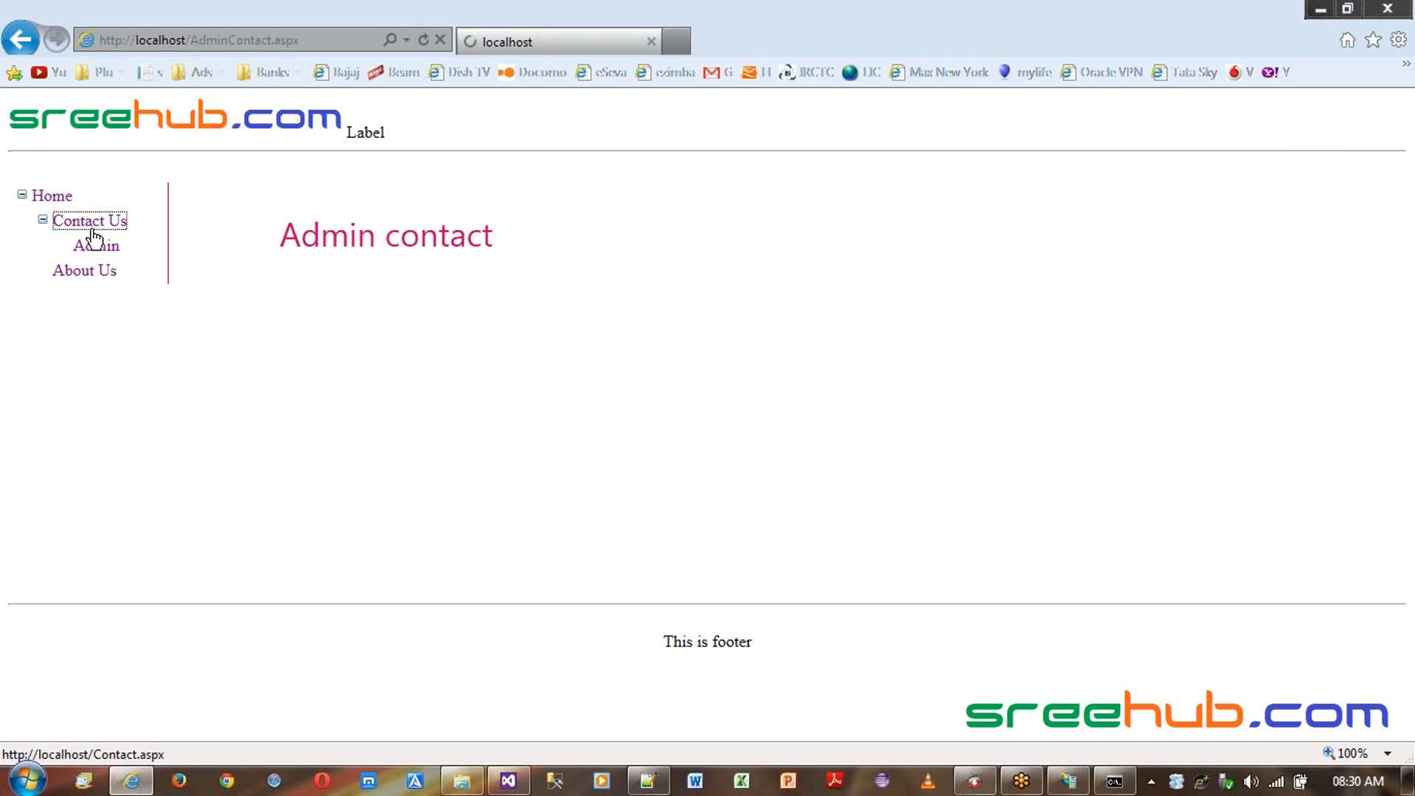
left_click(91, 245)
double_click(252, 38)
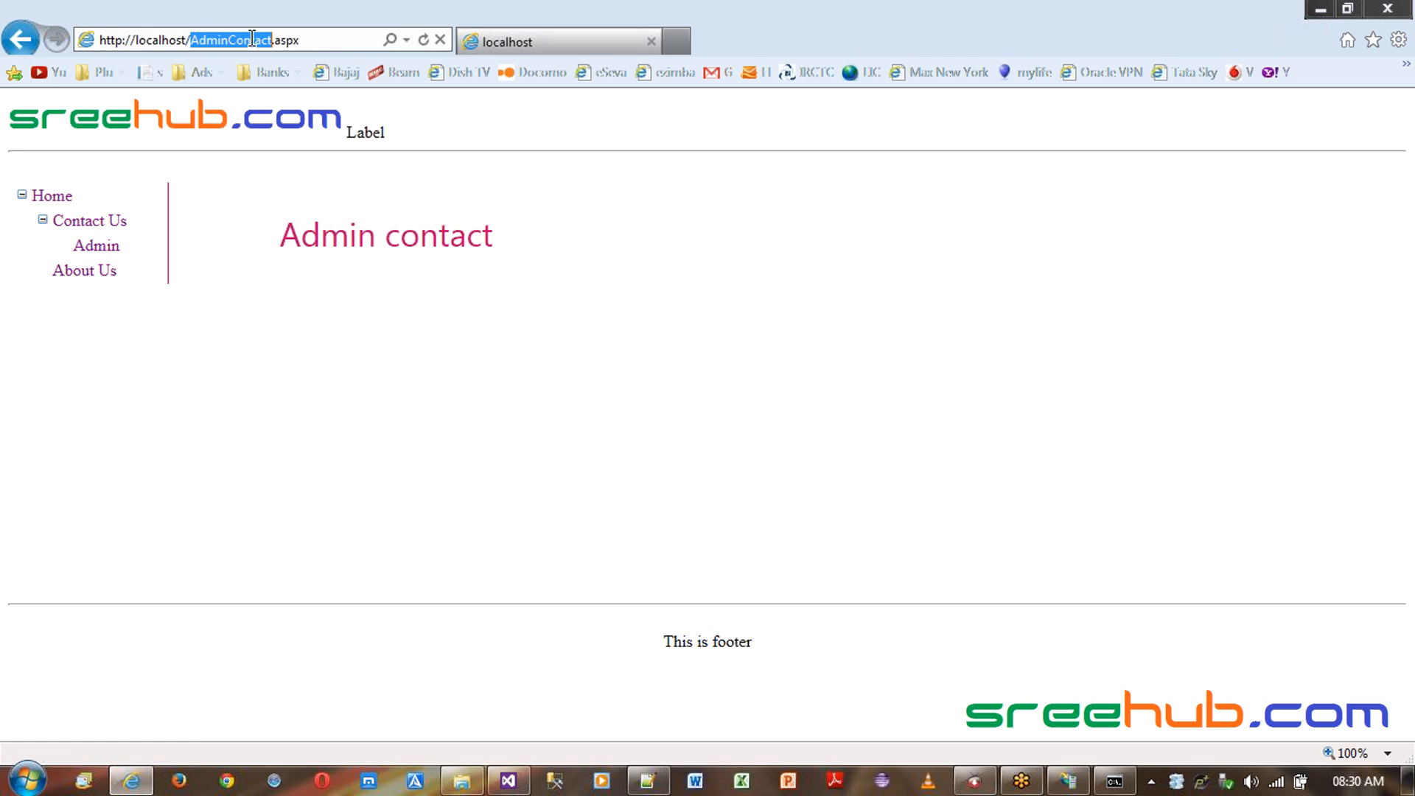
left_click(186, 39)
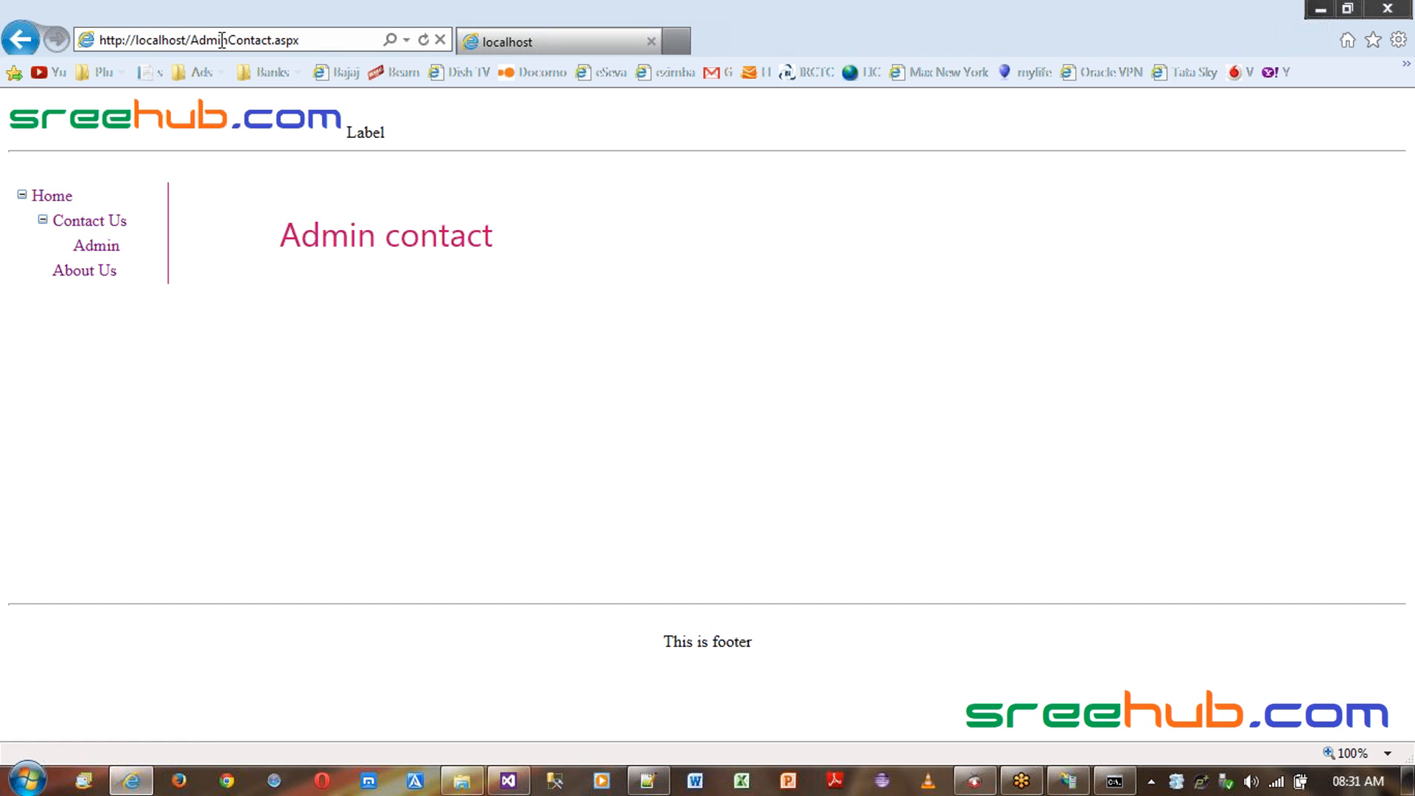
left_click(102, 231)
left_click(101, 273)
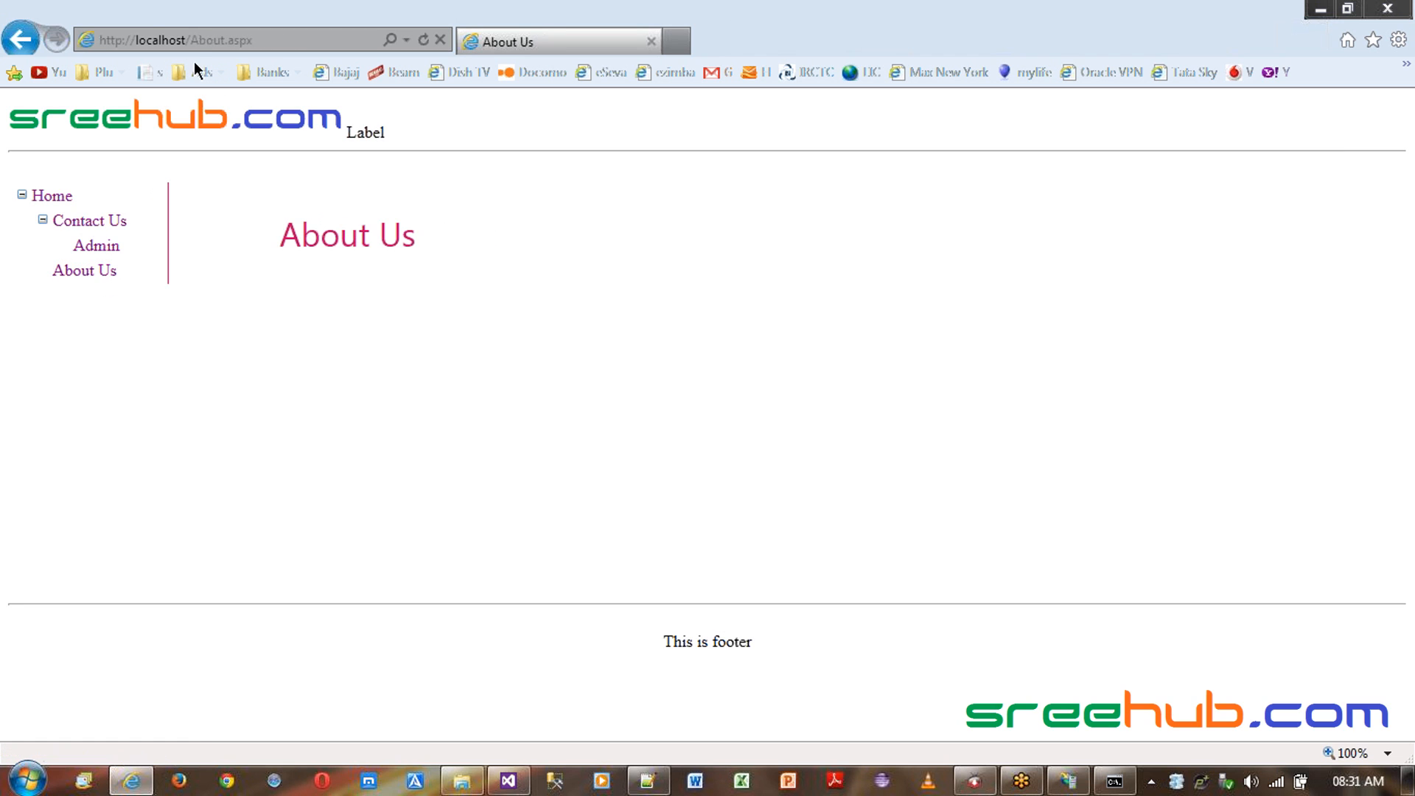
- Replace the page in the address with port :80 and load localhost
left_click(196, 46)
left_click_drag(186, 41, 401, 42)
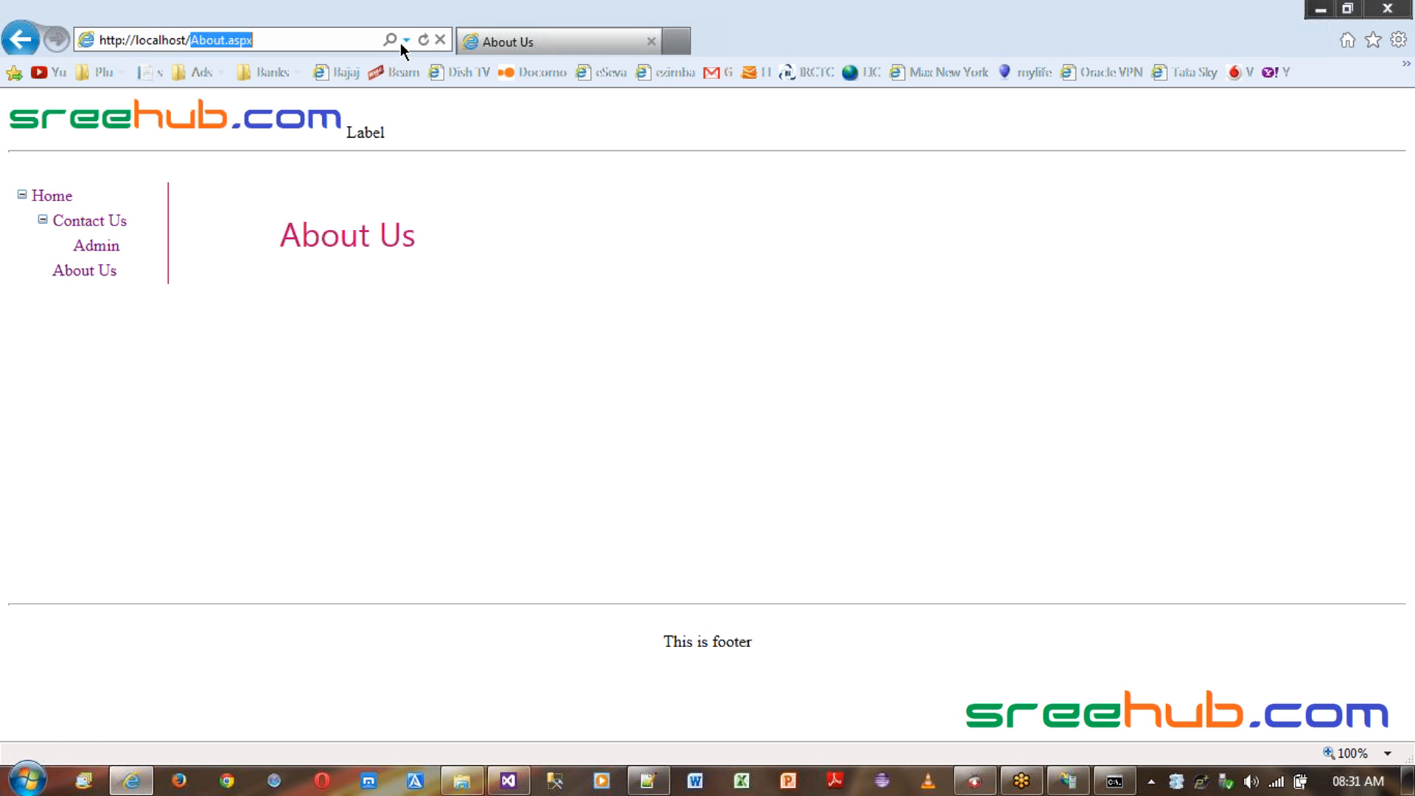
key("BackSpace")
type(":80")
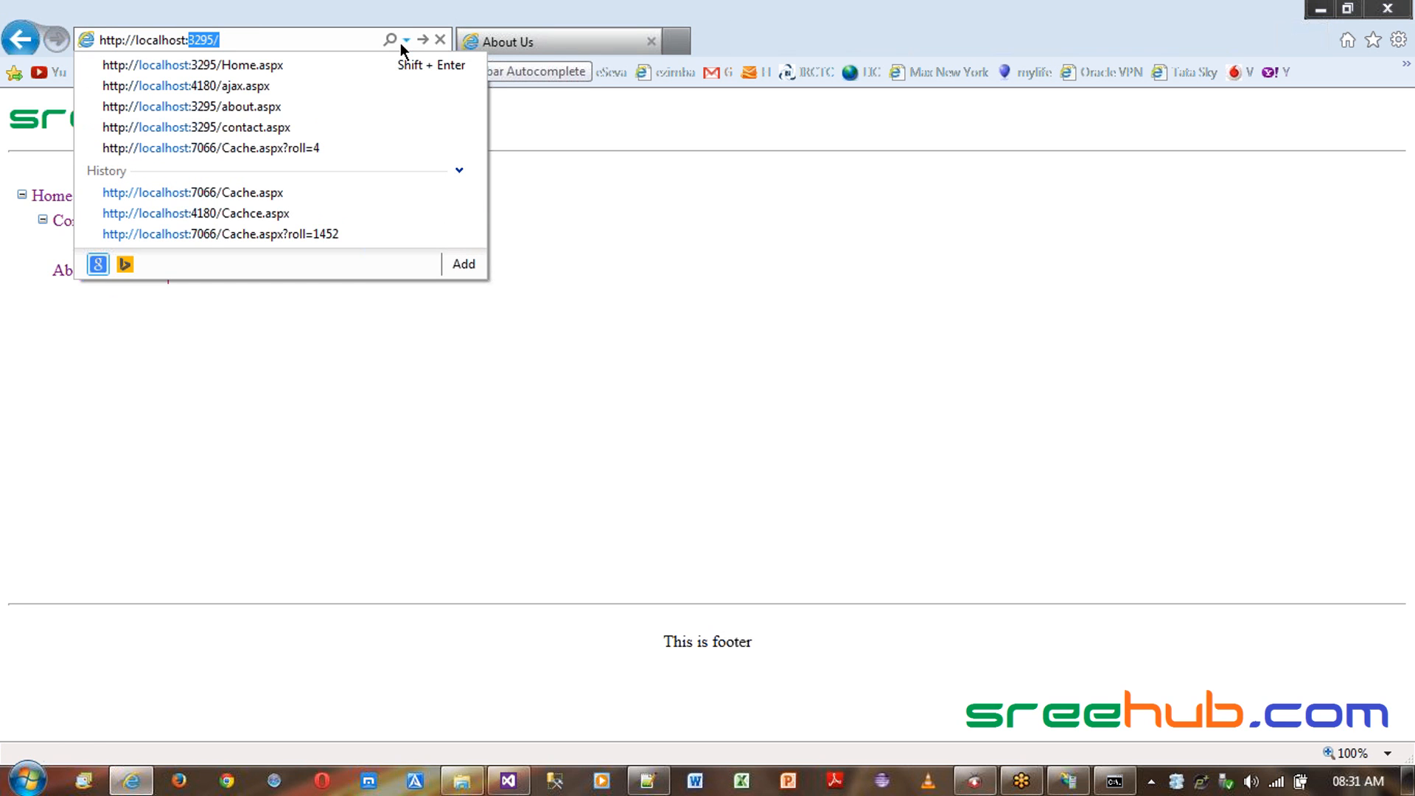
key("Return")
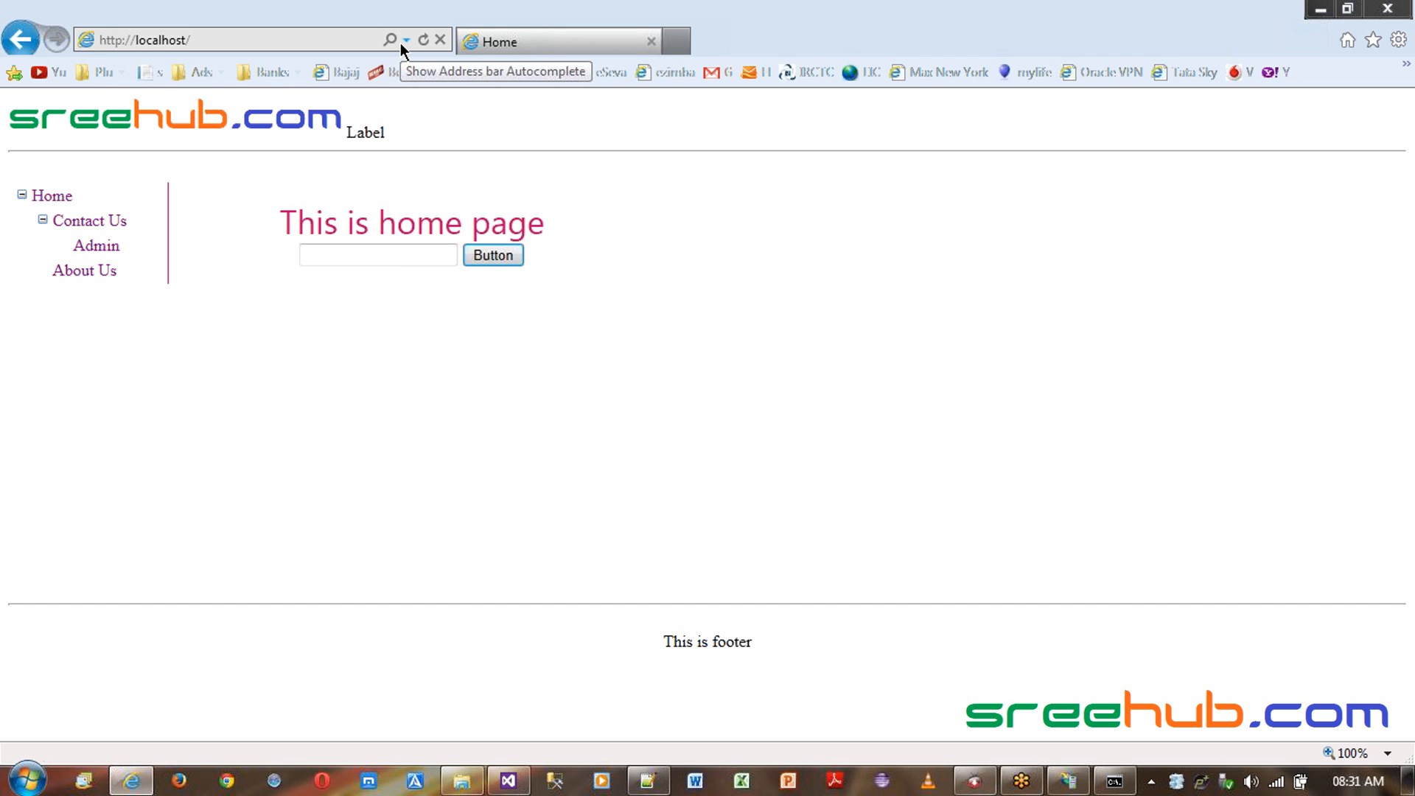
left_click(401, 43)
key("BackSpace")
type(":80")
key("Return")
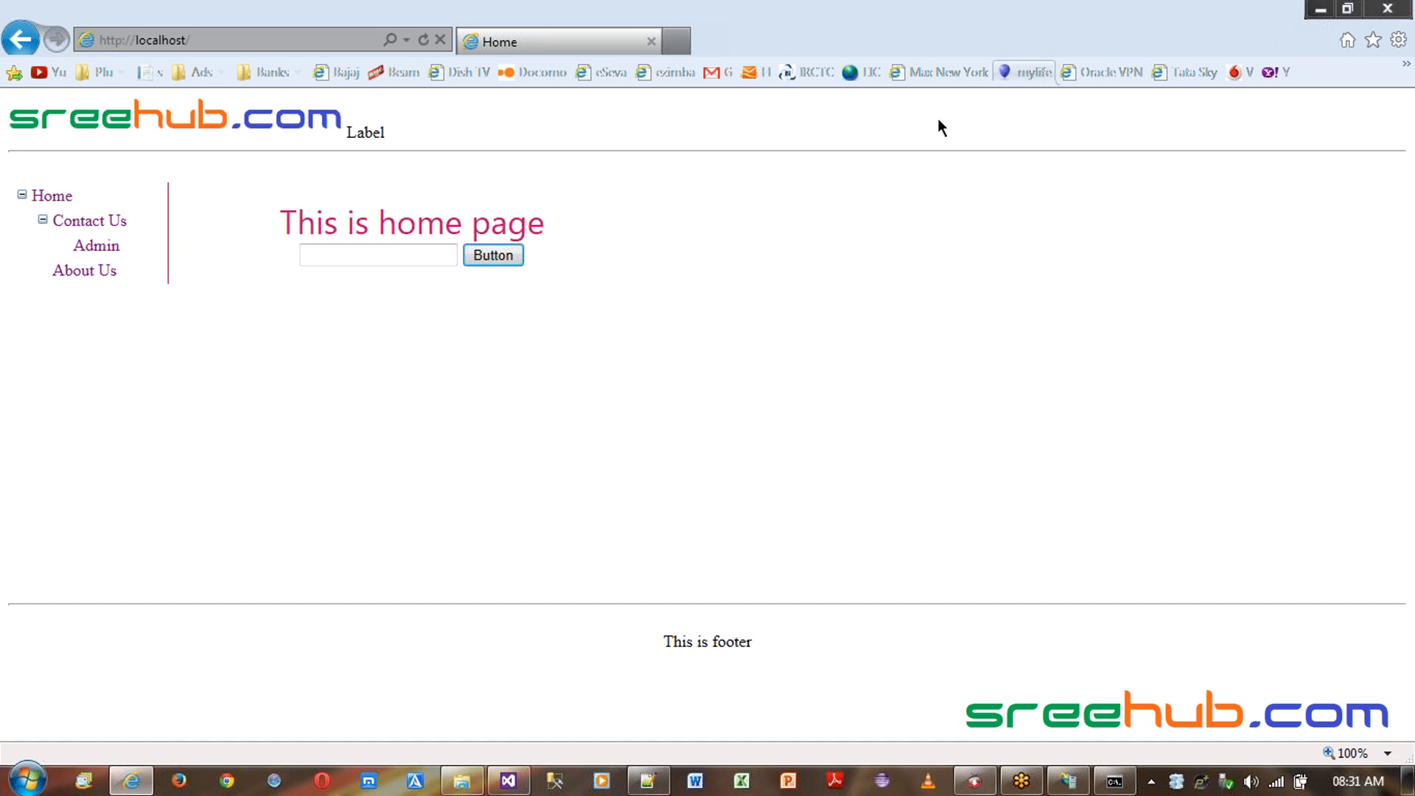
- Load the site using the computer's host name instead of localhost in the address
left_click(263, 38)
left_click(151, 39)
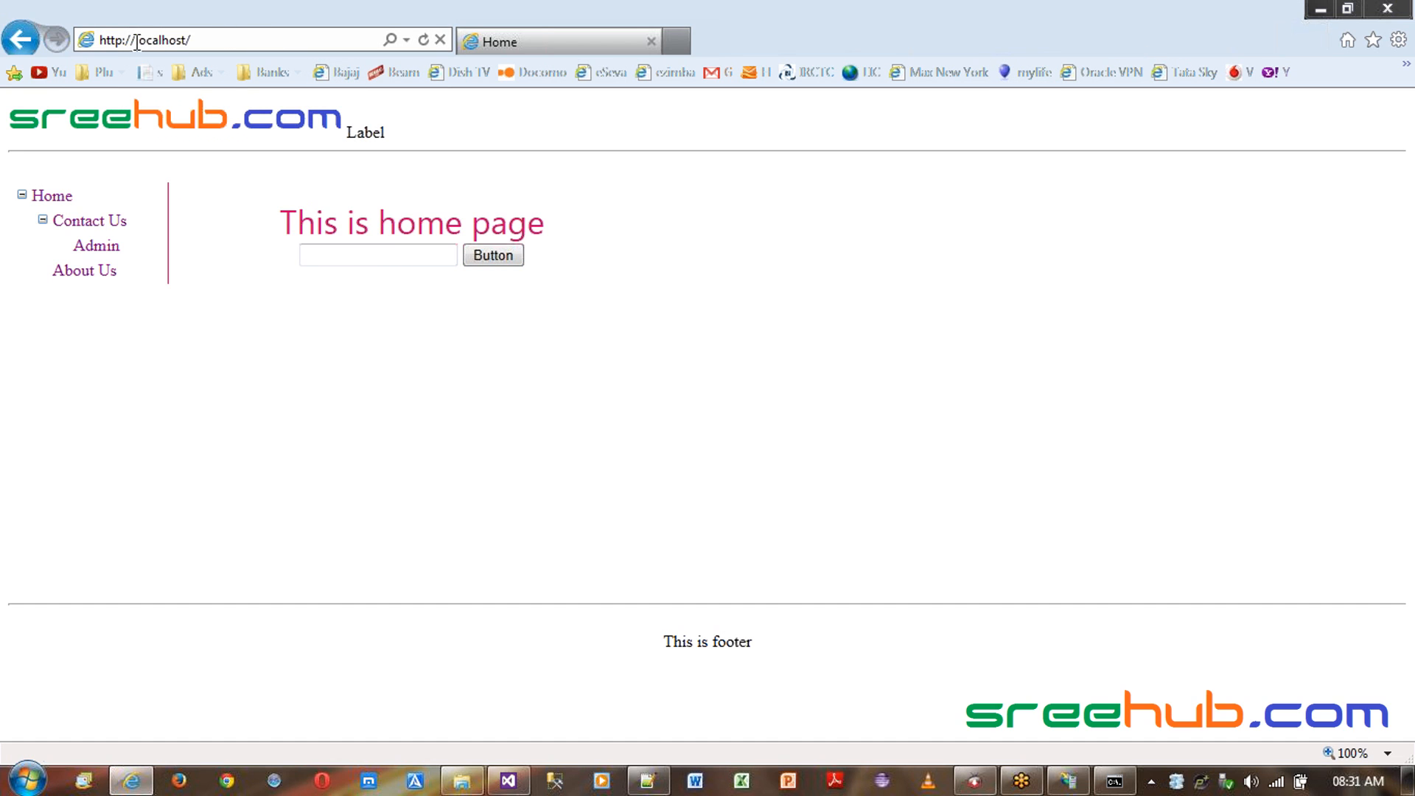
left_click_drag(135, 41, 194, 40)
type("sree")
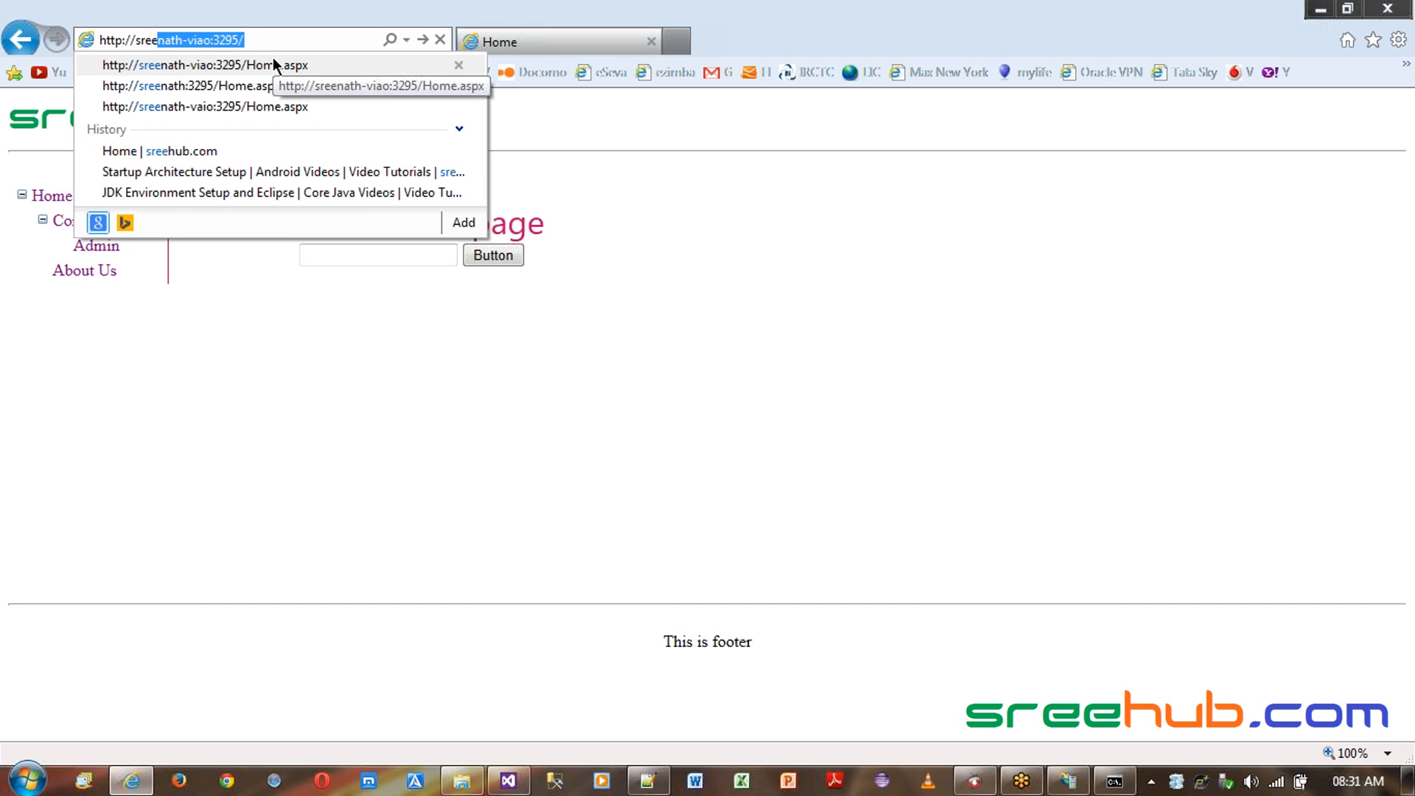
type("nath-viao/")
key("Return")
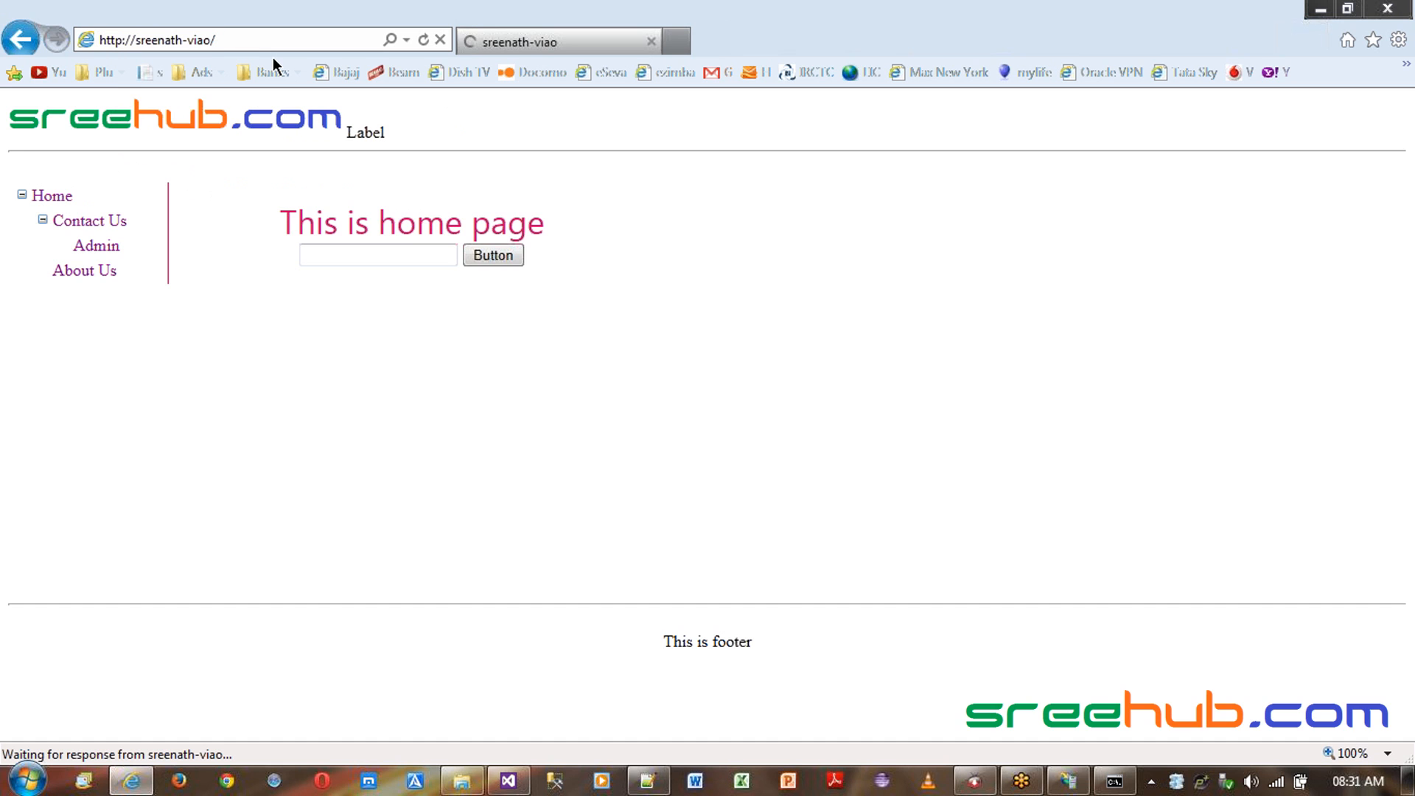
- Shorten the host name in the address and try loading it
key("BackSpace")
key("BackSpace")
key("BackSpace")
key("BackSpace")
key("BackSpace")
key("BackSpace")
key("BackSpace")
key("BackSpace")
key("BackSpace")
key("BackSpace")
key("BackSpace")
key("BackSpace")
key("BackSpace")
key("BackSpace")
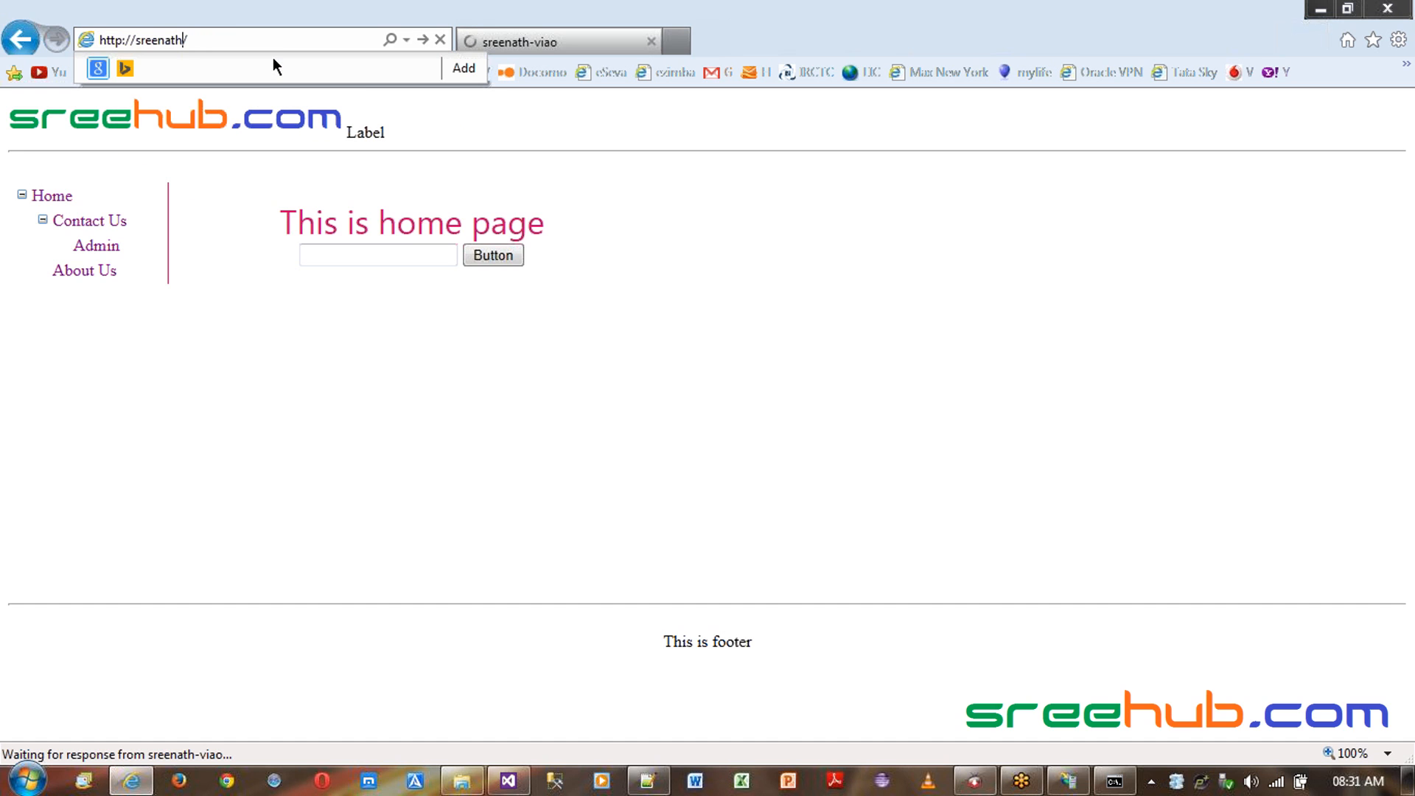
type("localhost")
key("Return")
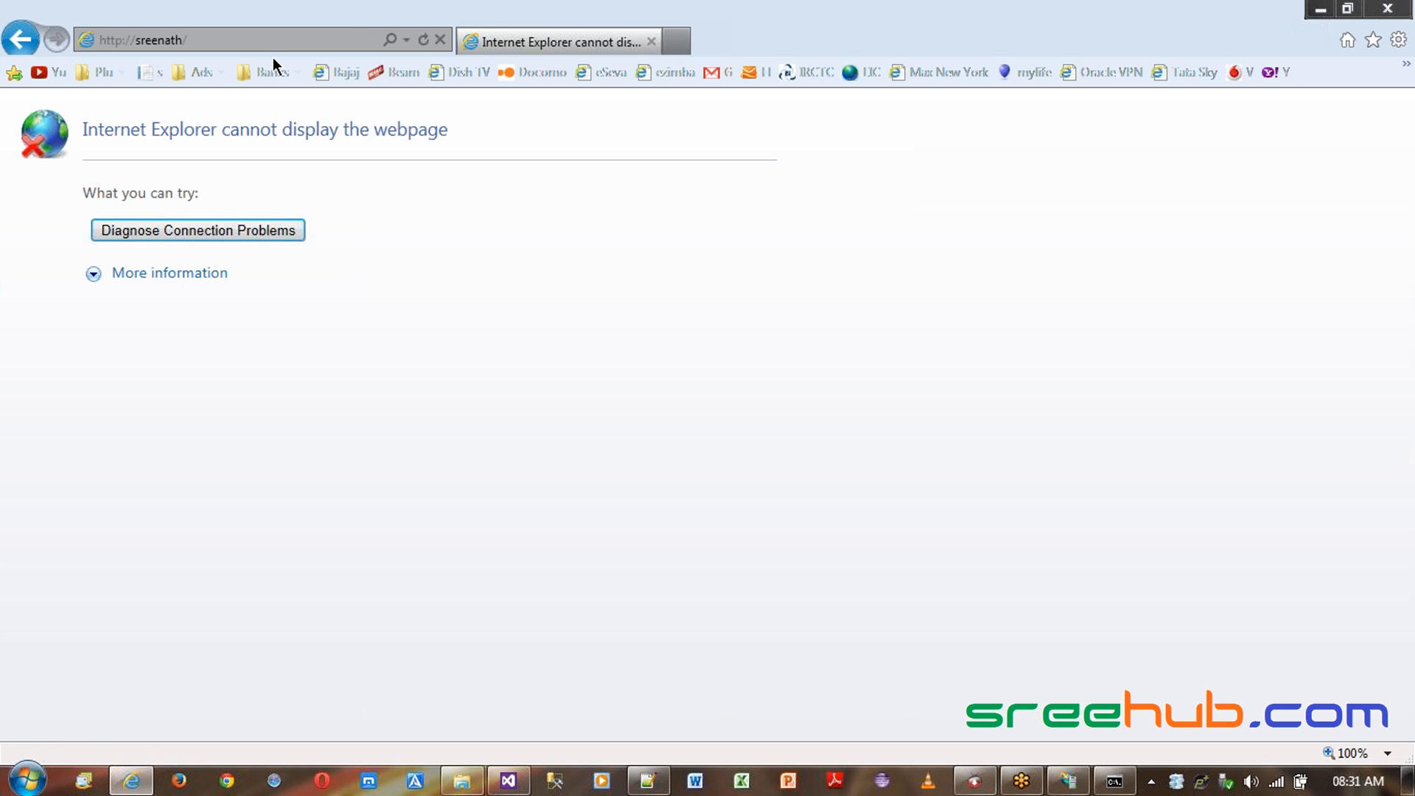
- Edit the address to the host name sreenath-viao and try loading the site with it
key("alt+d")
key("End")
key("BackSpace")
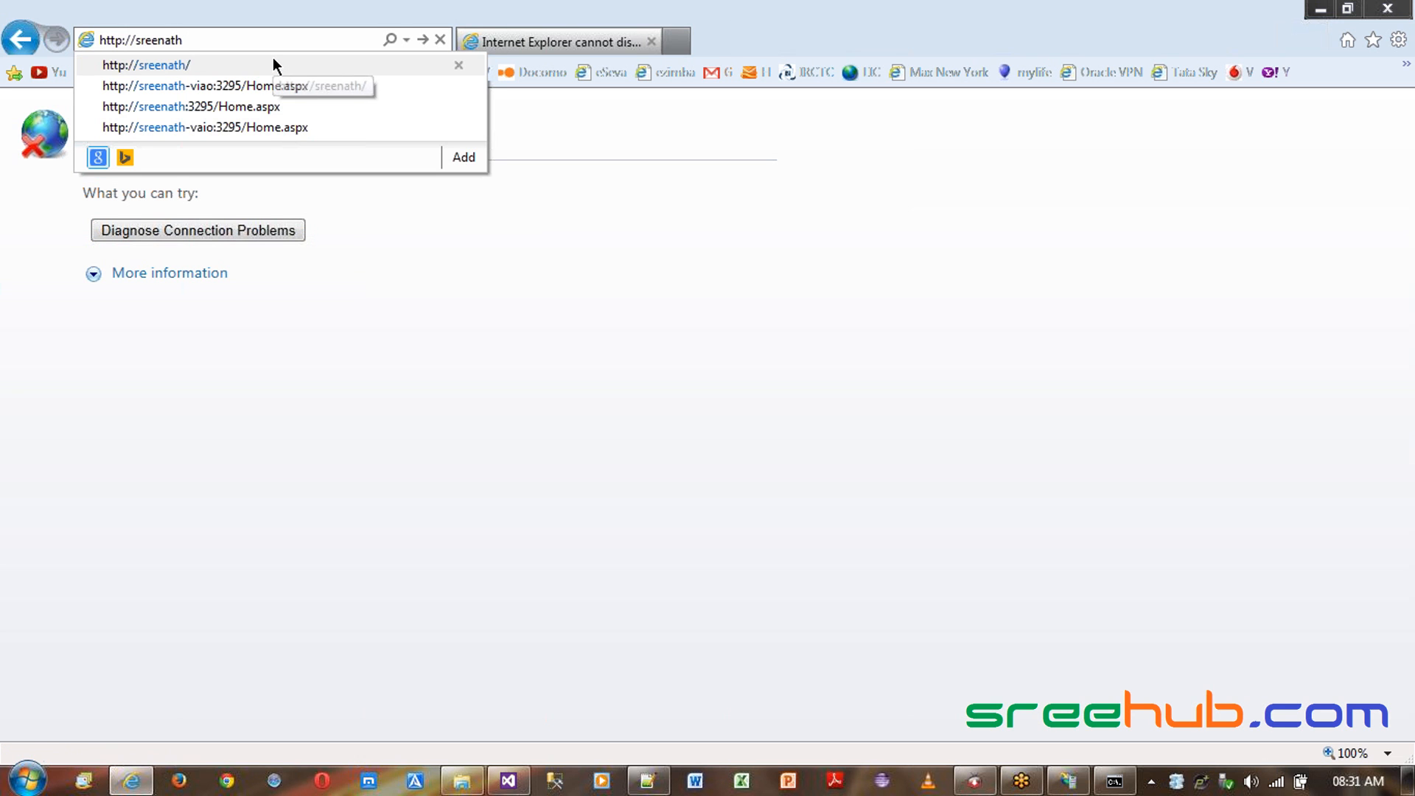
key("Down")
key("BackSpace")
key("BackSpace")
key("BackSpace")
key("BackSpace")
key("BackSpace")
key("BackSpace")
key("BackSpace")
key("BackSpace")
key("BackSpace")
key("BackSpace")
key("BackSpace")
key("BackSpace")
key("BackSpace")
key("BackSpace")
key("BackSpace")
key("BackSpace")
key("BackSpace")
key("BackSpace")
key("BackSpace")
key("BackSpace")
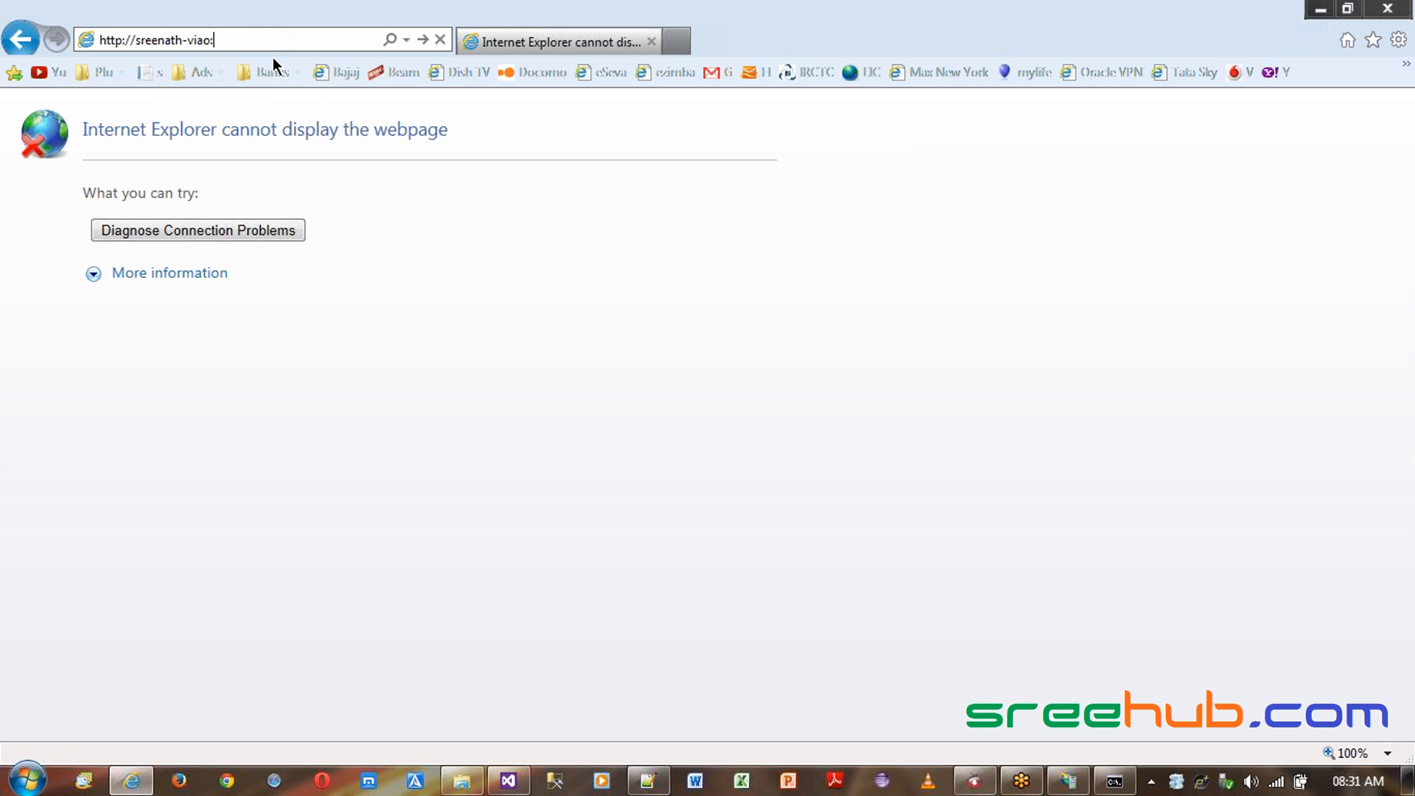
type("sreenath/")
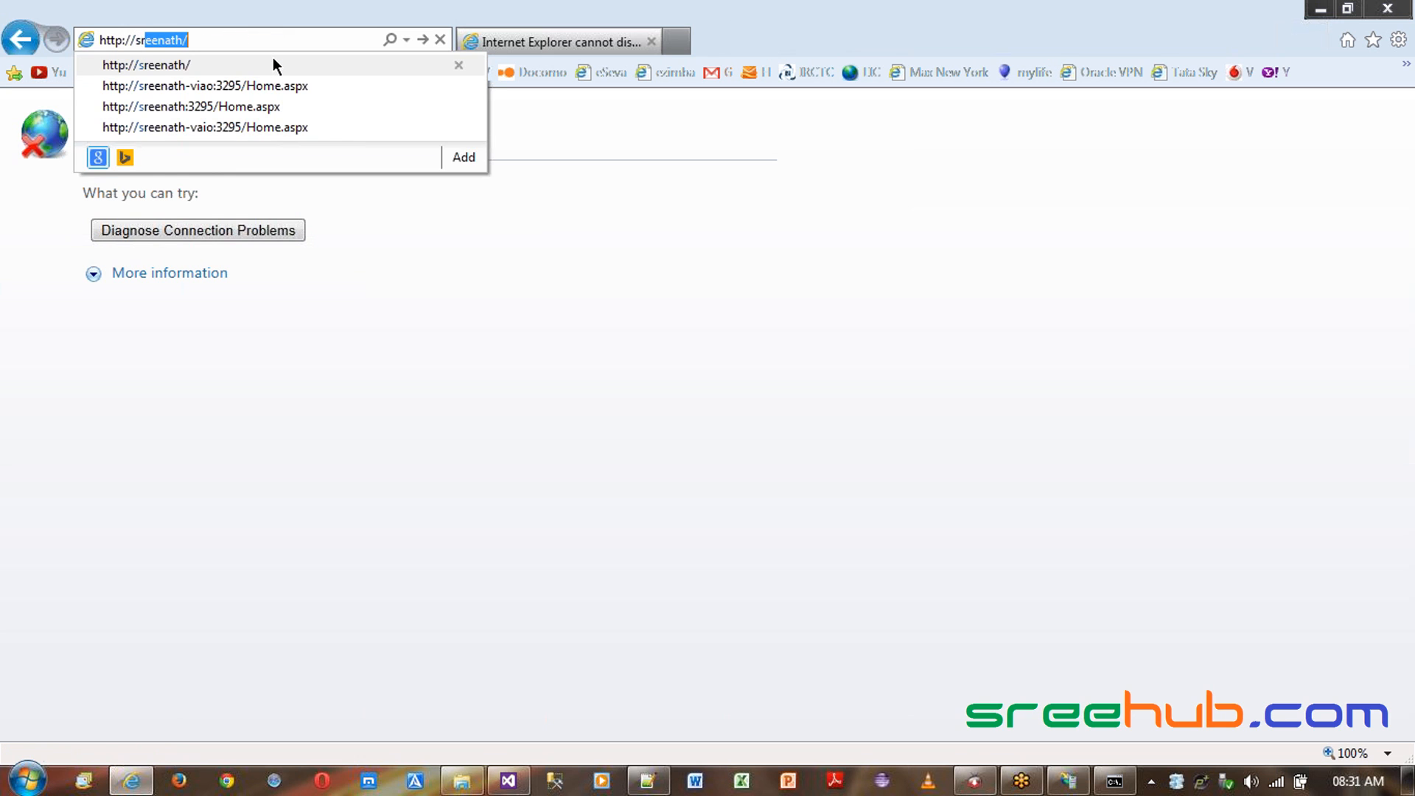
key("Down")
key("BackSpace")
key("BackSpace")
key("BackSpace")
key("BackSpace")
key("BackSpace")
key("BackSpace")
key("BackSpace")
key("BackSpace")
key("BackSpace")
key("BackSpace")
key("BackSpace")
key("BackSpace")
key("BackSpace")
key("BackSpace")
key("BackSpace")
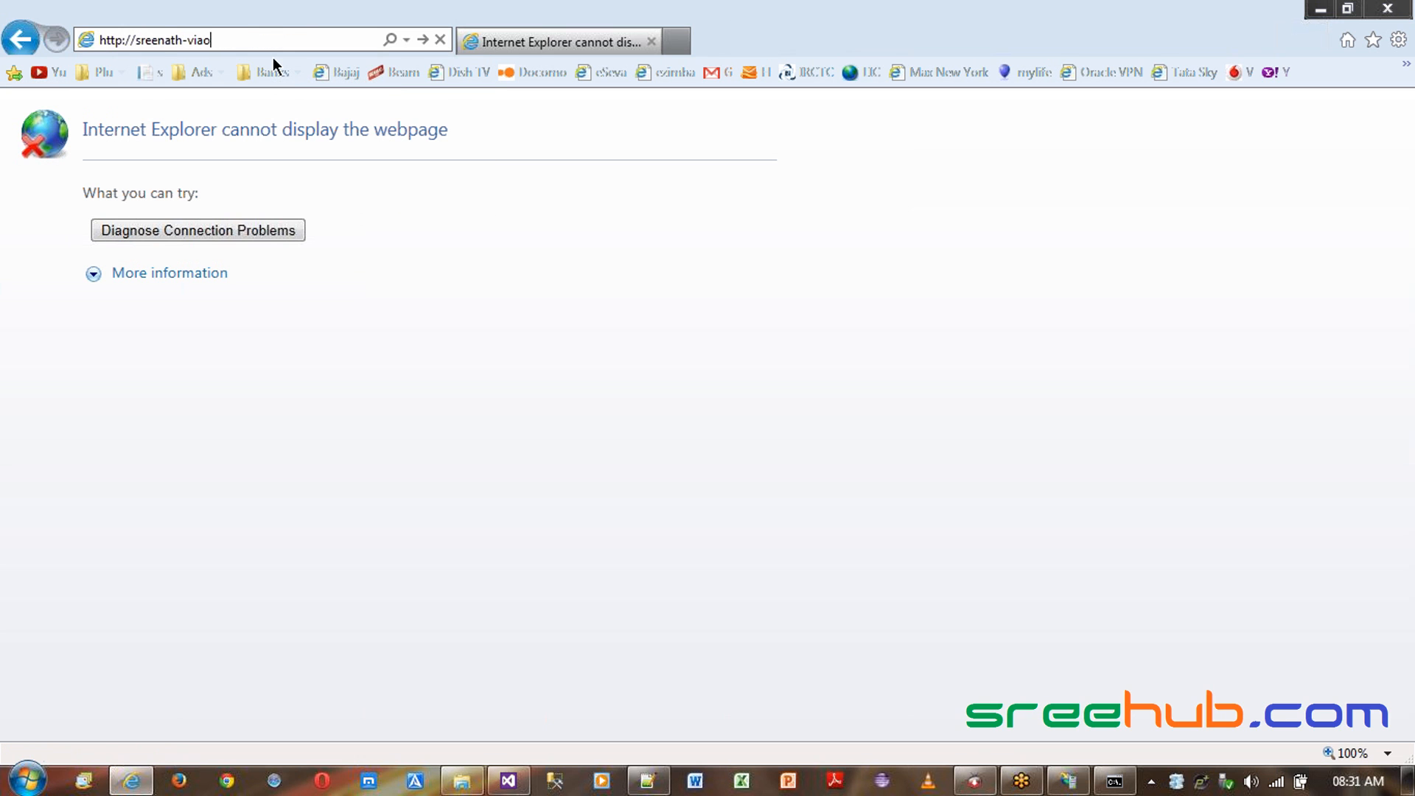
key("Return")
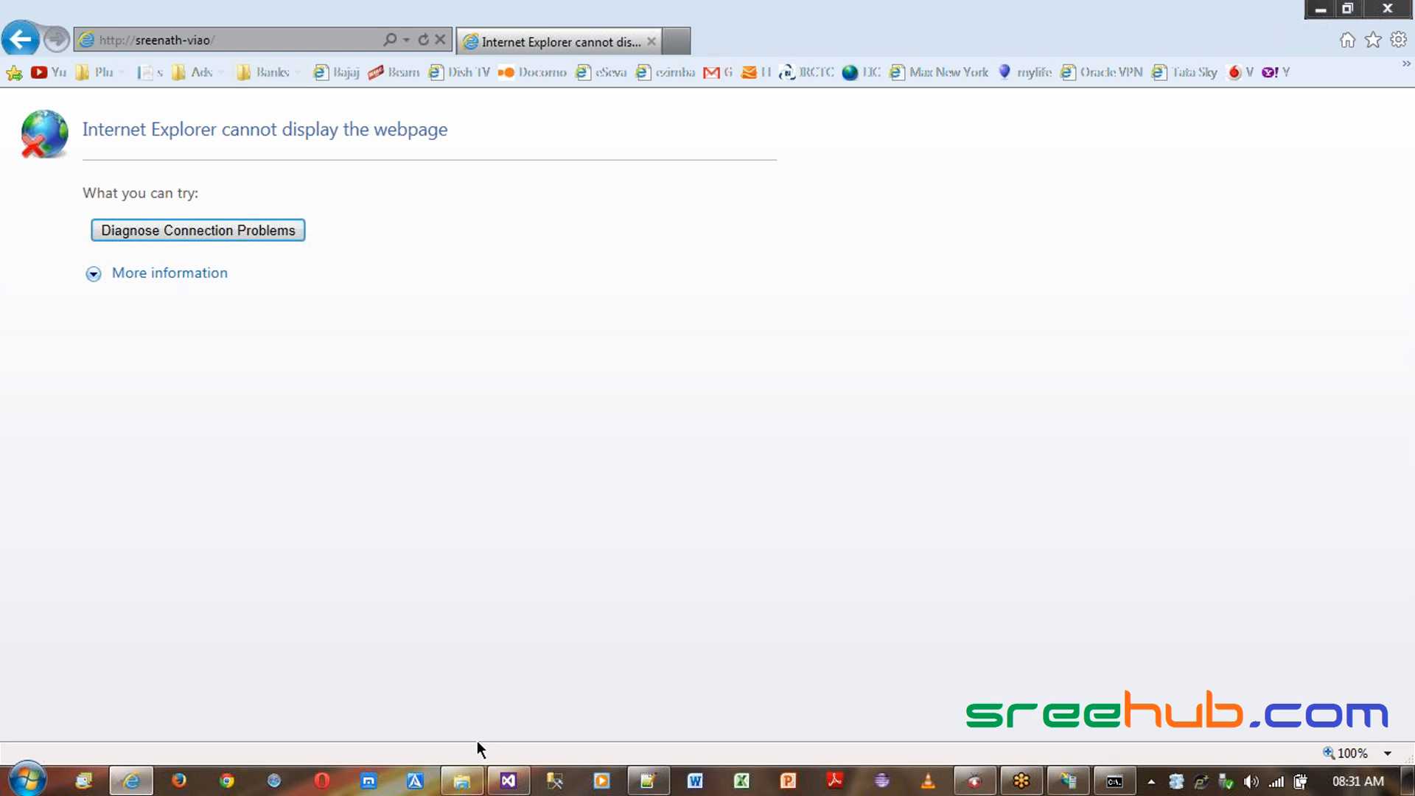
- Browse the site at localhost through the Contact Us, Admin and Home menu links
left_click(1068, 781)
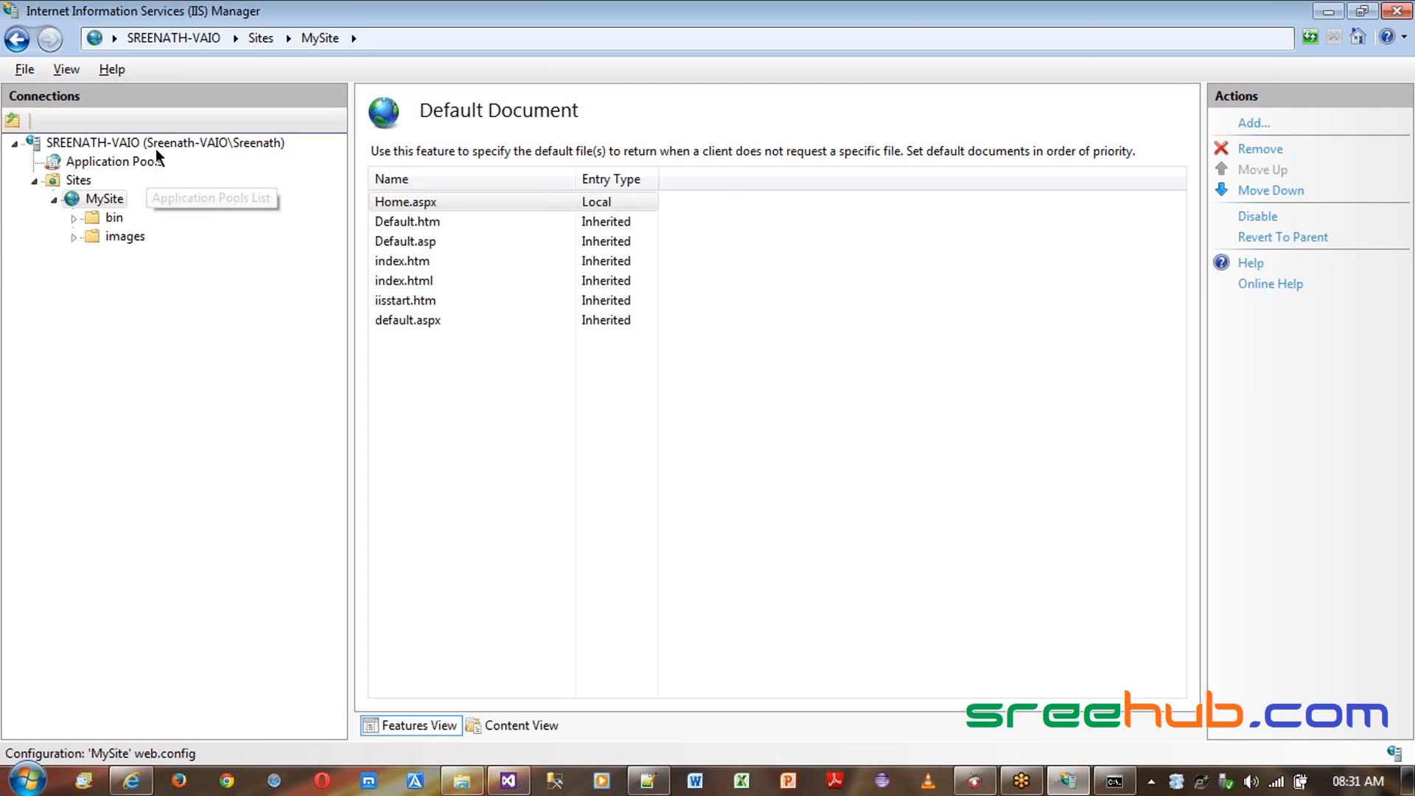
left_click(186, 147)
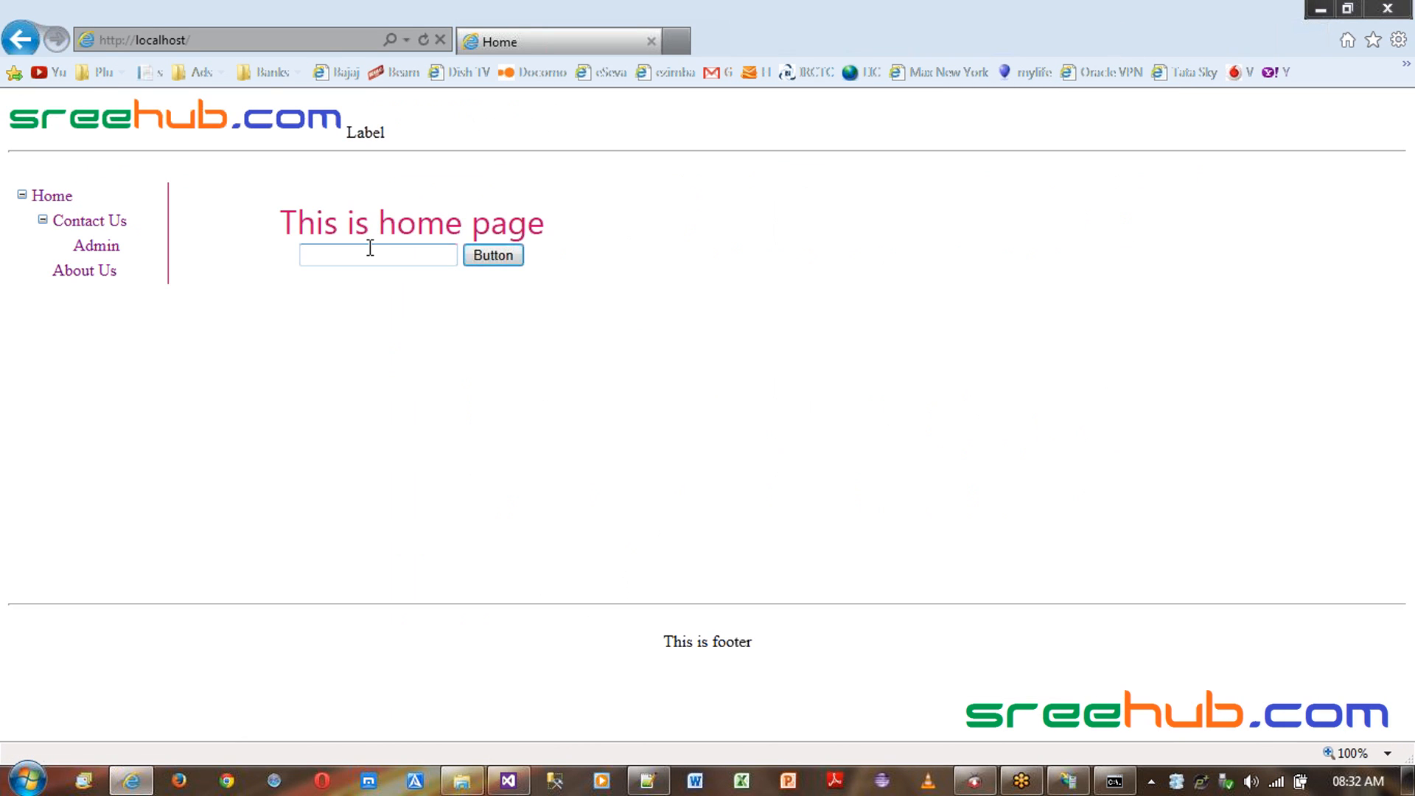
left_click(72, 224)
left_click(96, 248)
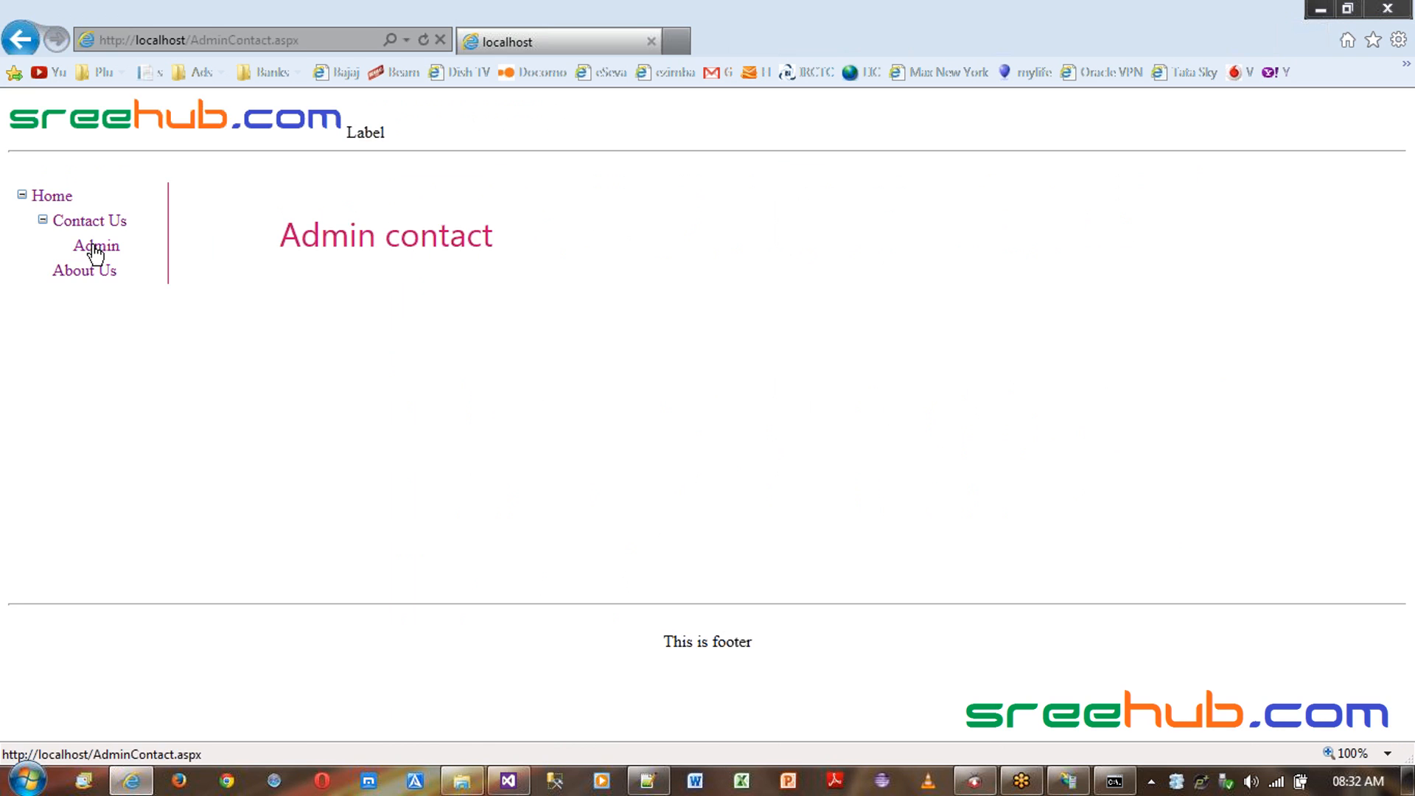
left_click(57, 194)
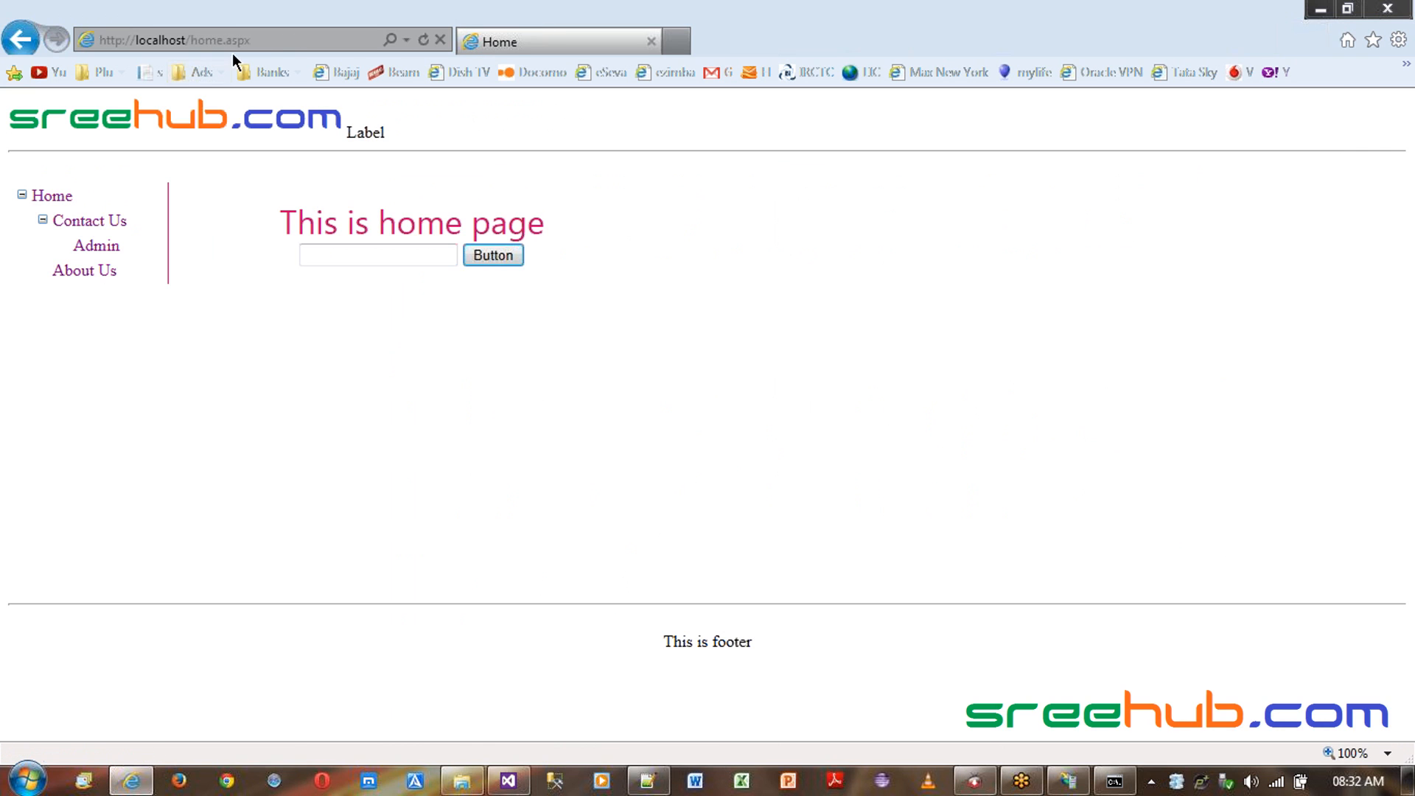
- Restore the browser to a smaller window positioned over IIS Manager, keeping IIS Manager in front
left_click(317, 35)
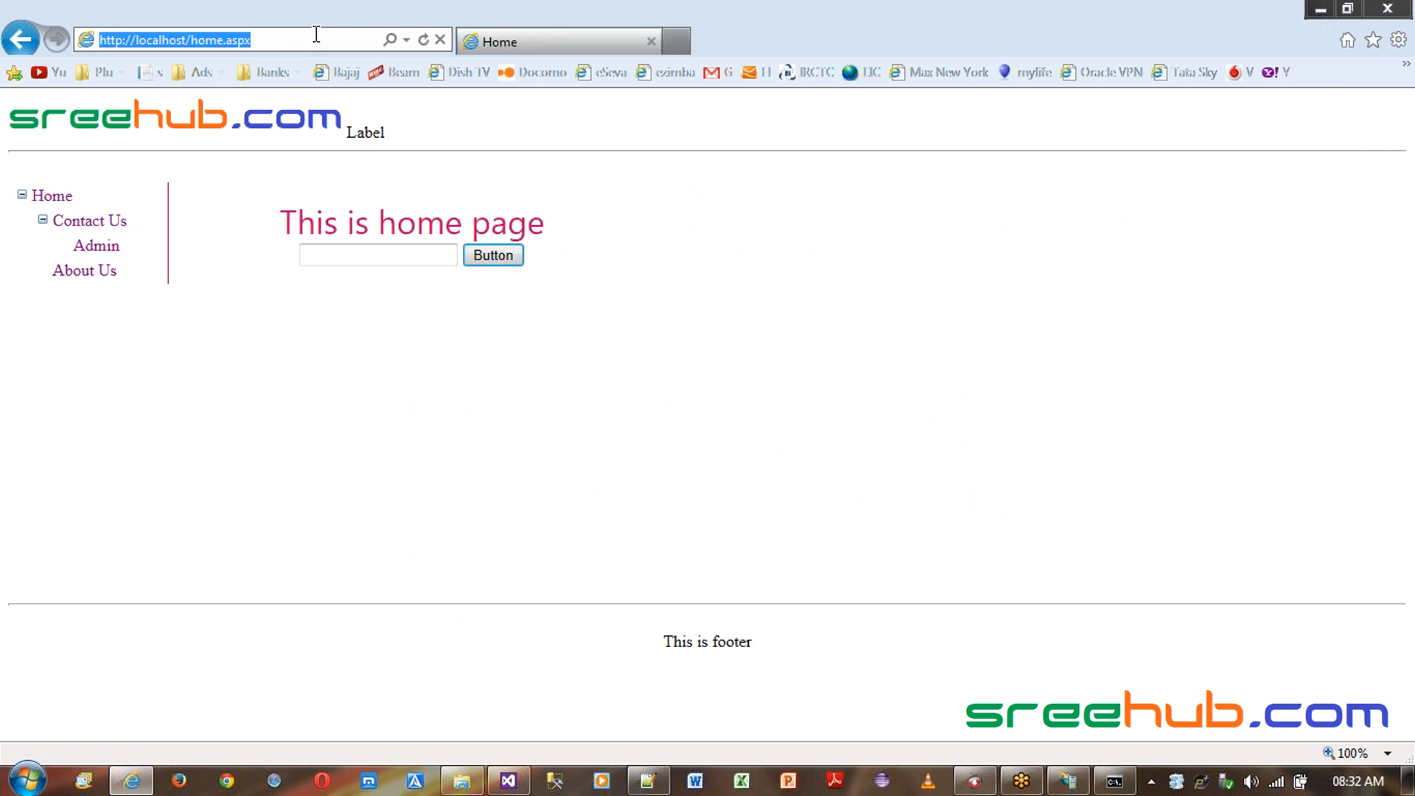
double_click(768, 23)
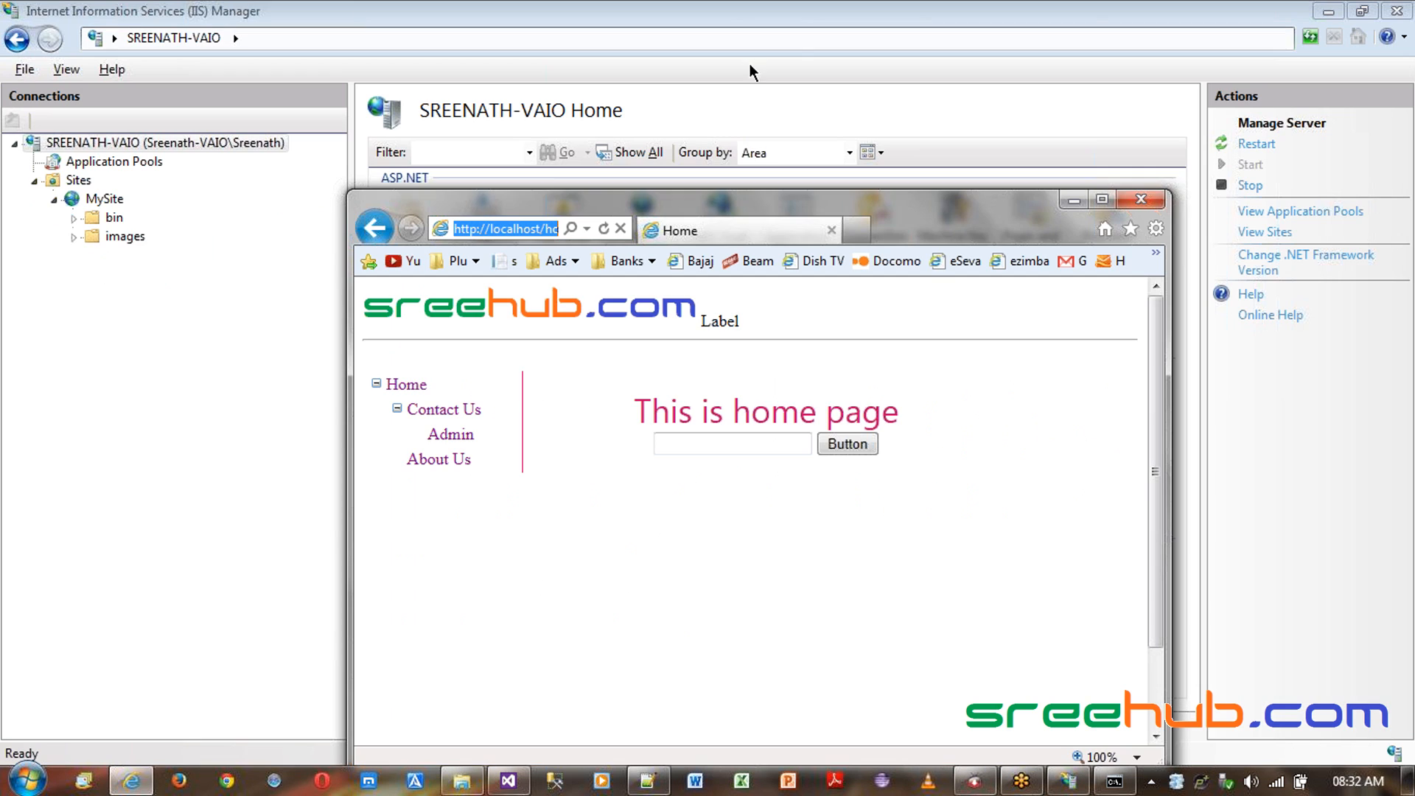
left_click_drag(919, 215, 999, 191)
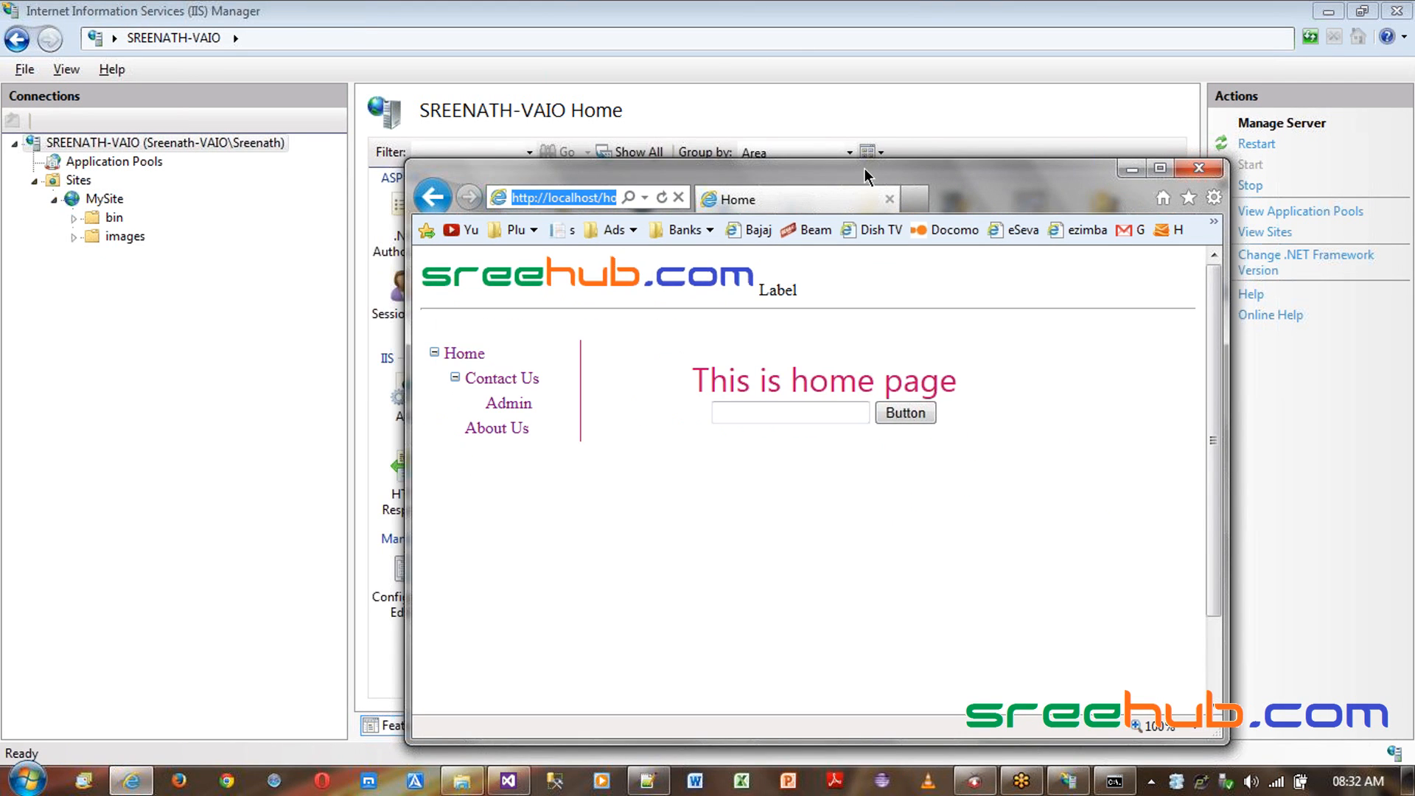
left_click(587, 9)
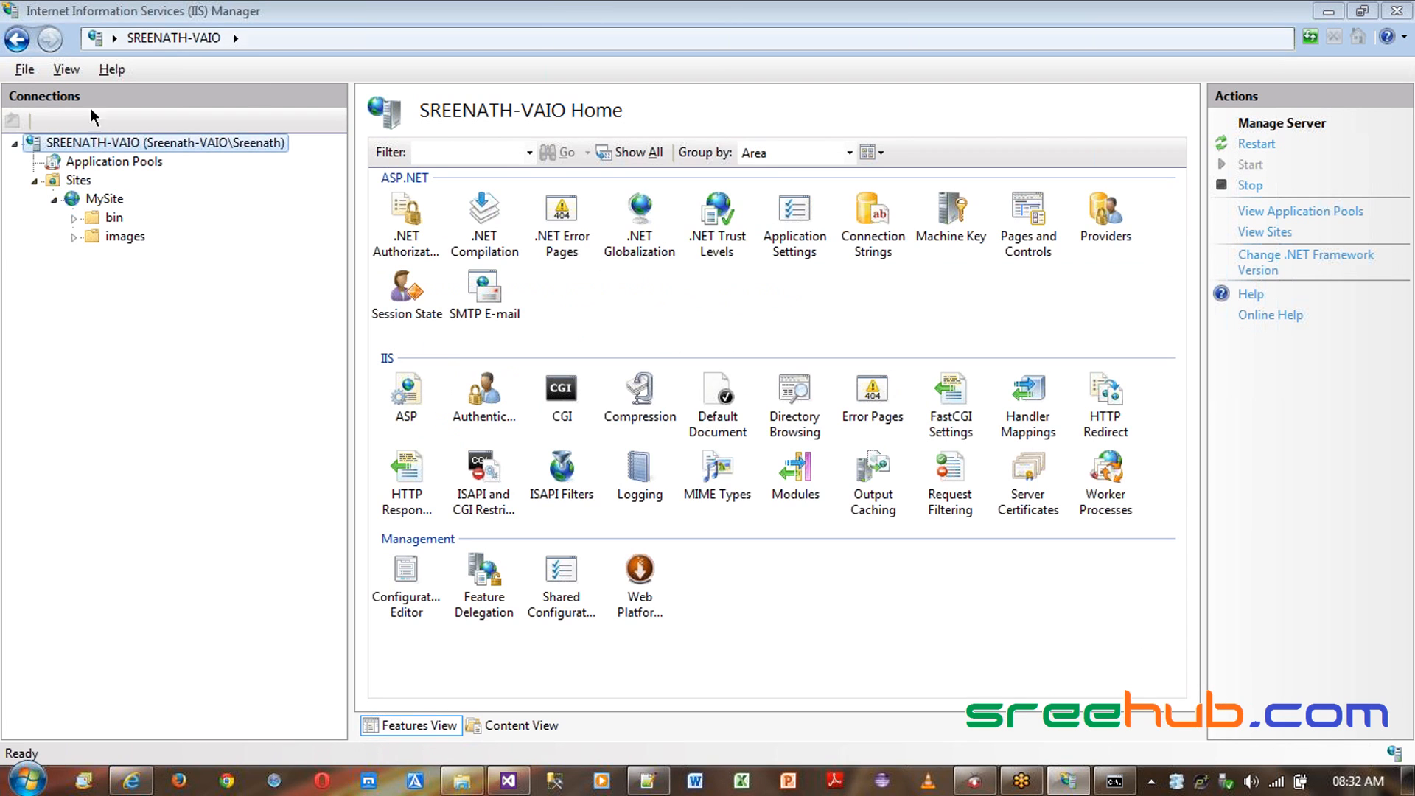
- Open the About dialog of IIS Manager to check the Windows and IIS versions, then close it
left_click(112, 69)
left_click(177, 212)
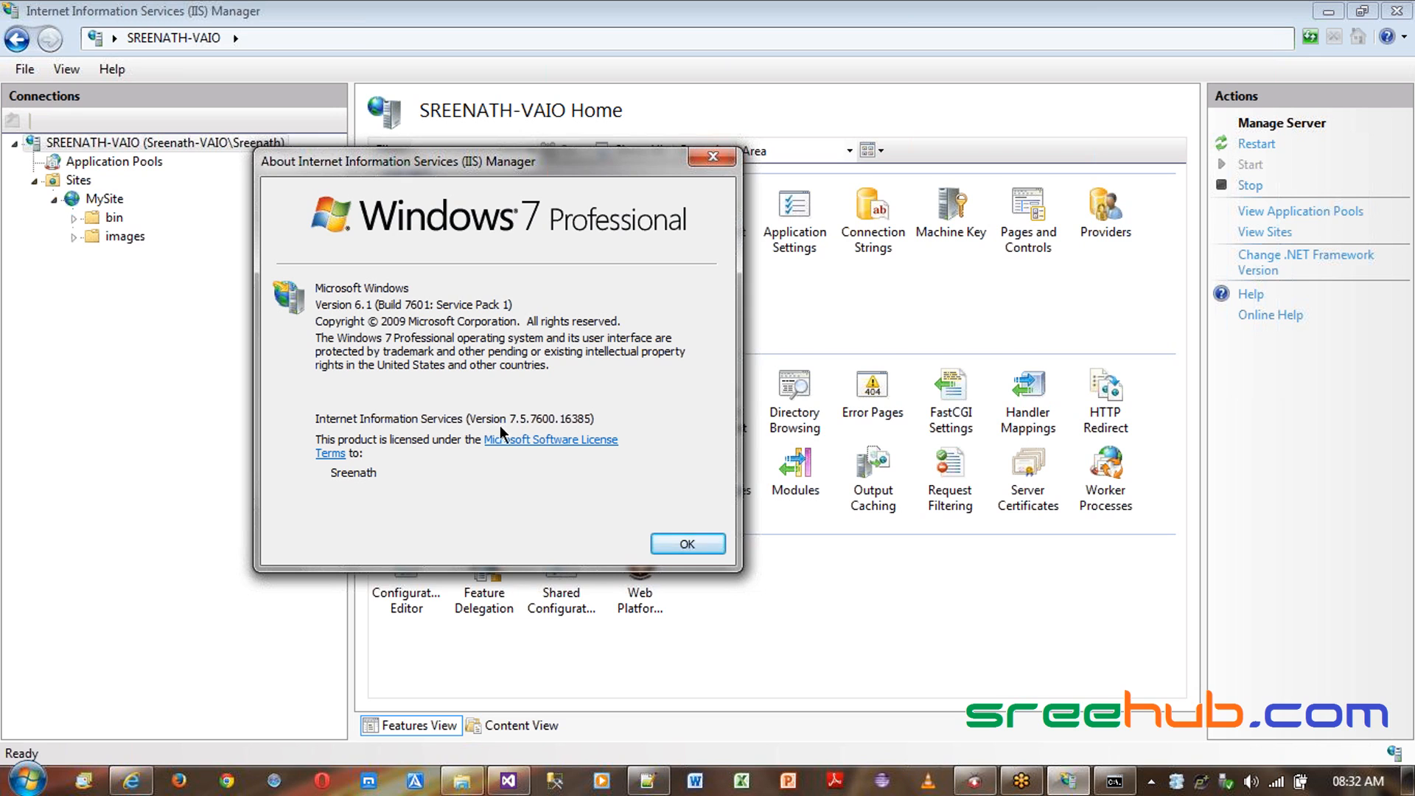
left_click(665, 543)
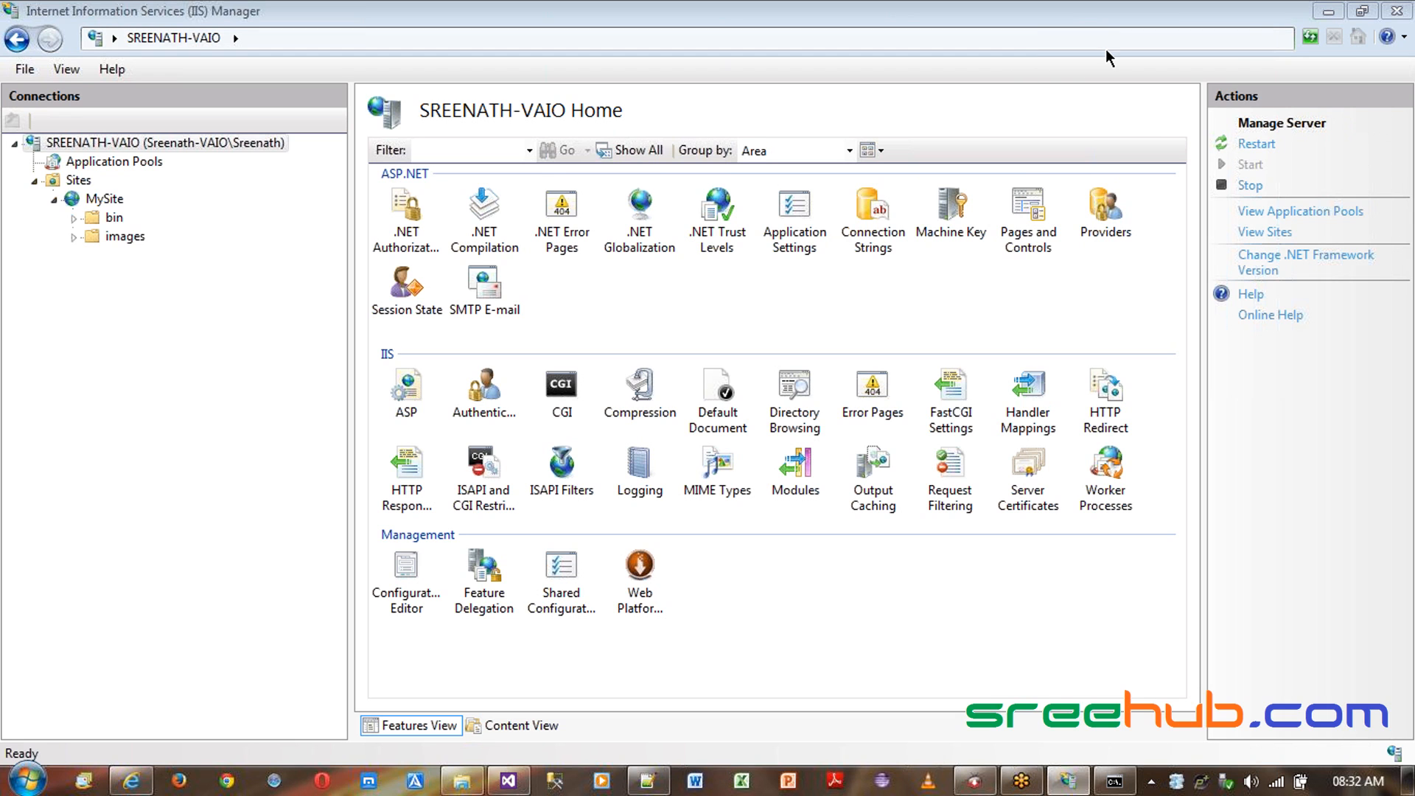
- Select MySite and stop the website
left_click(103, 198)
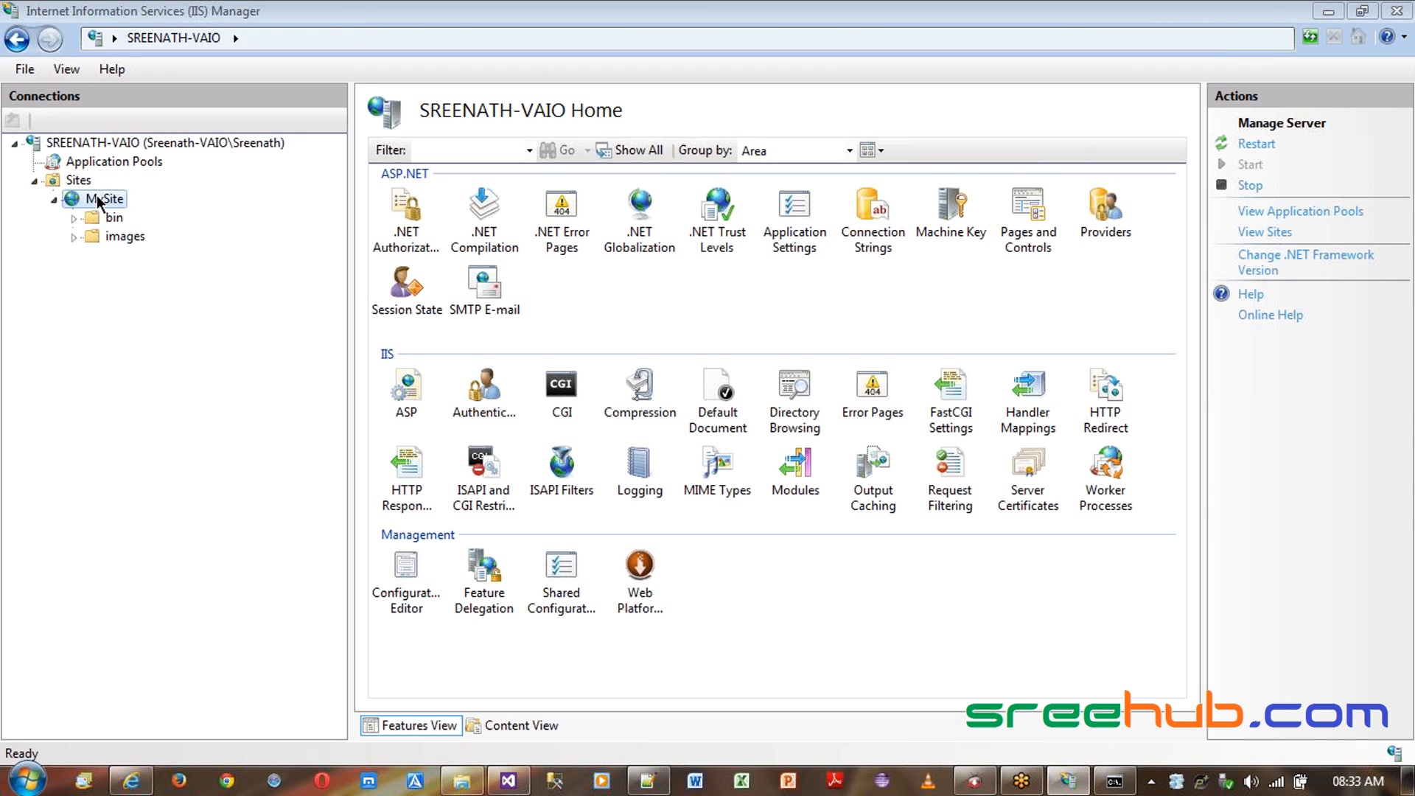
left_click(1253, 351)
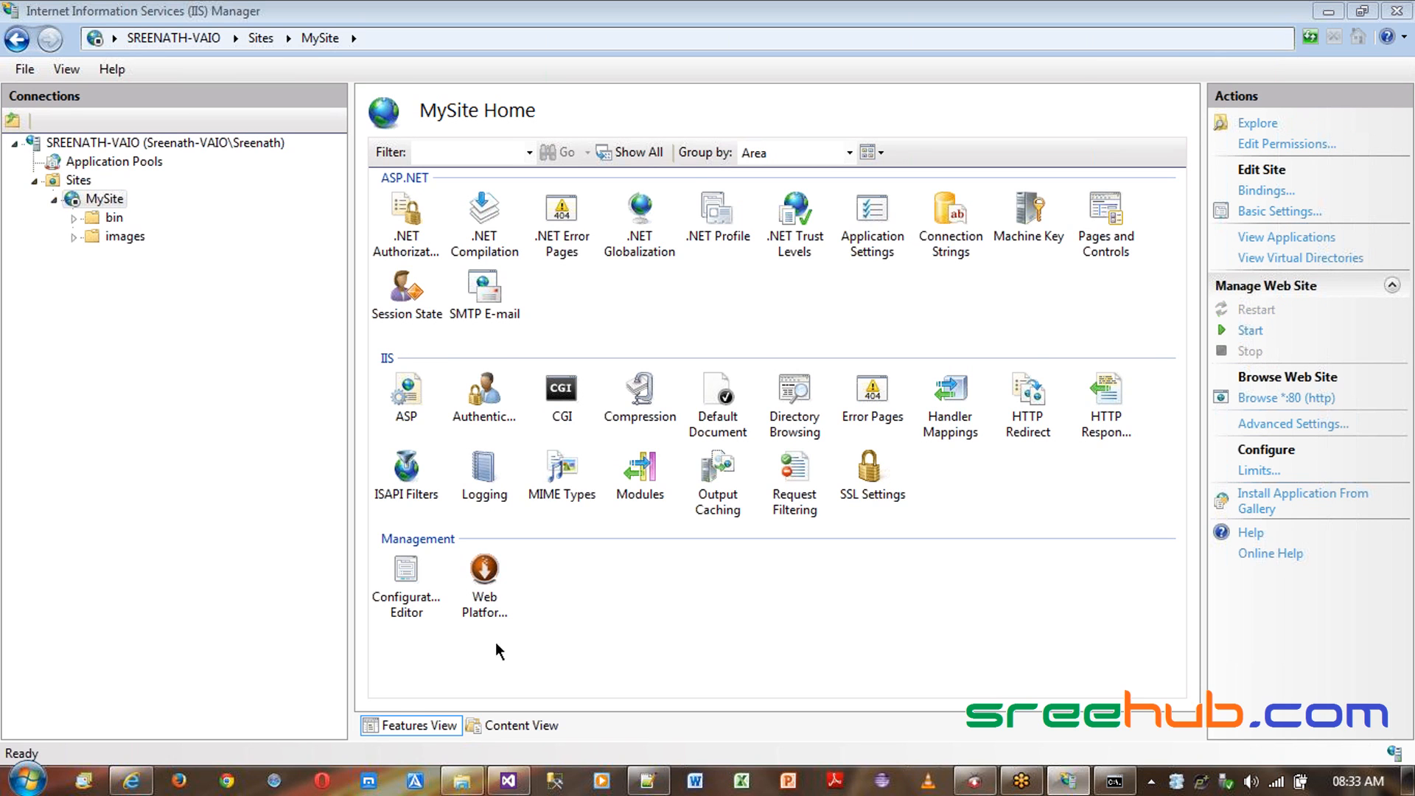
- Try opening the Admin page in the browser and highlight the error heading
left_click(132, 780)
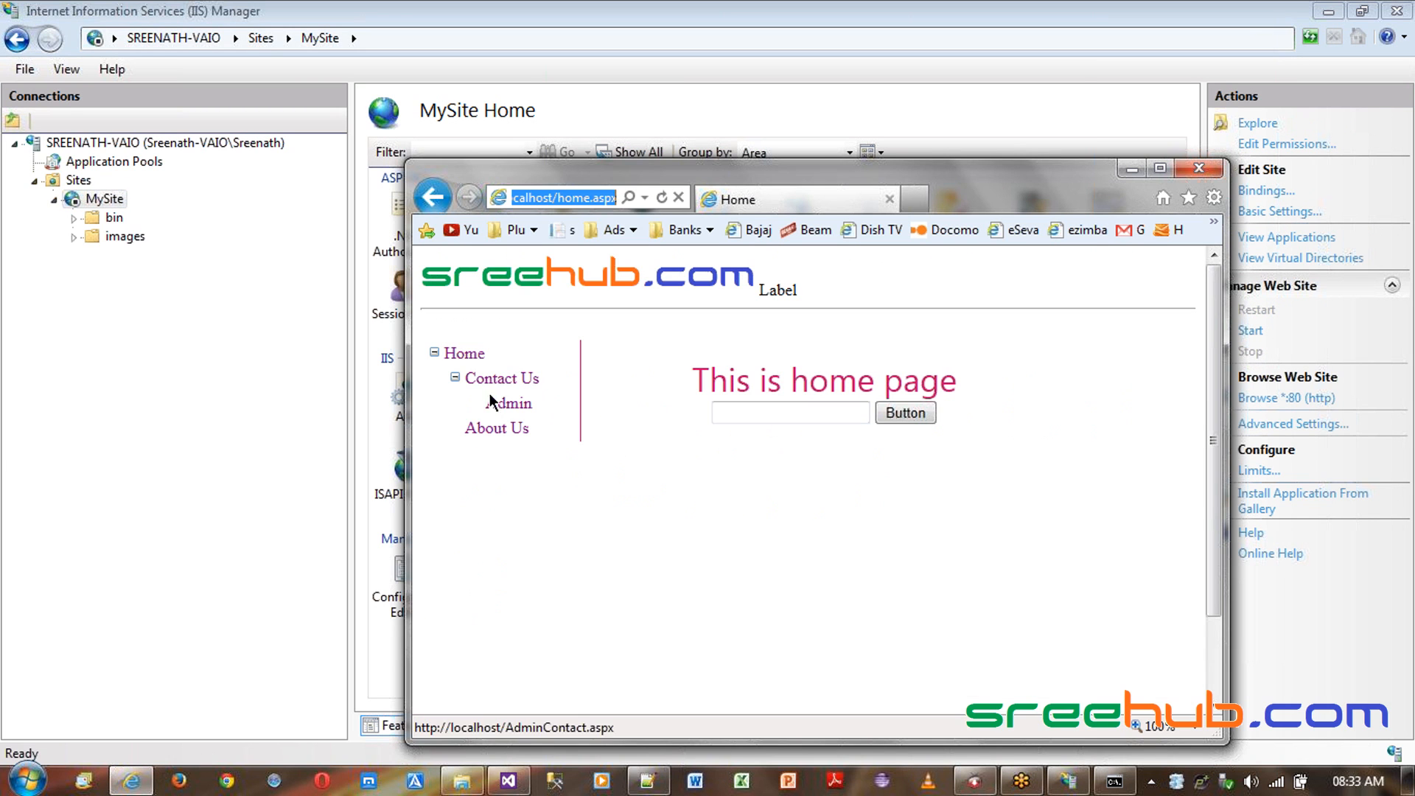
left_click(506, 408)
left_click_drag(577, 287, 892, 287)
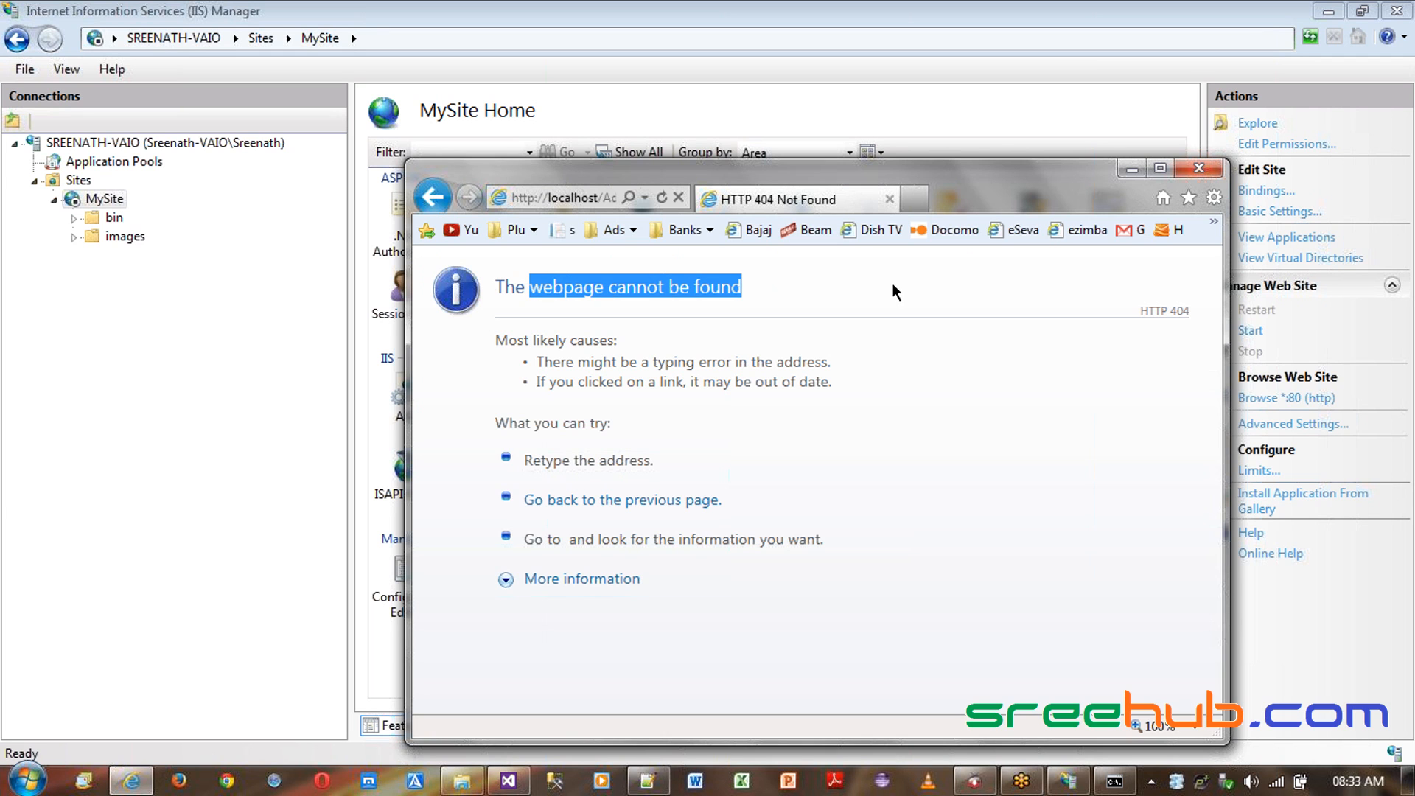
- Start the MySite website again and reload the Admin page in the browser
left_click(1250, 330)
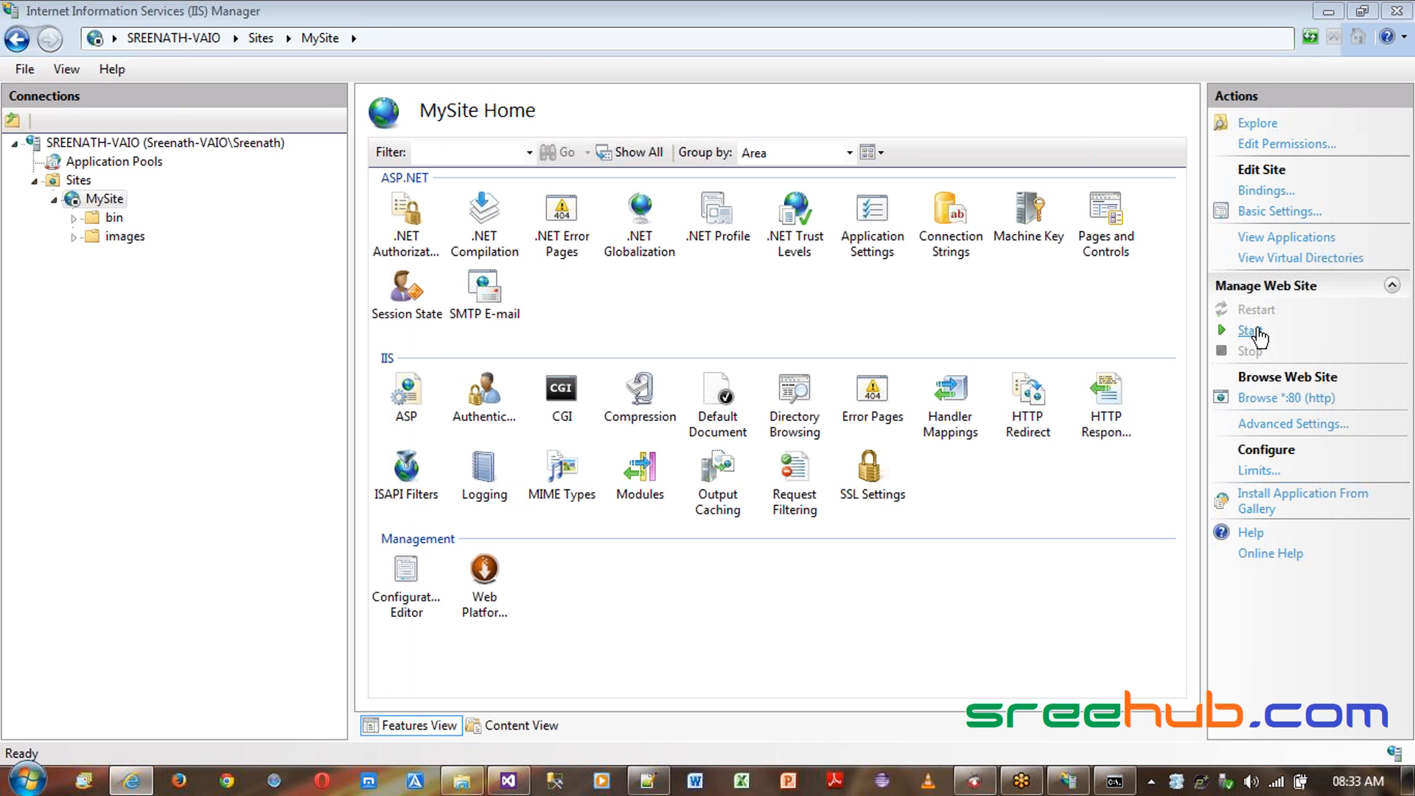
key("alt+Tab")
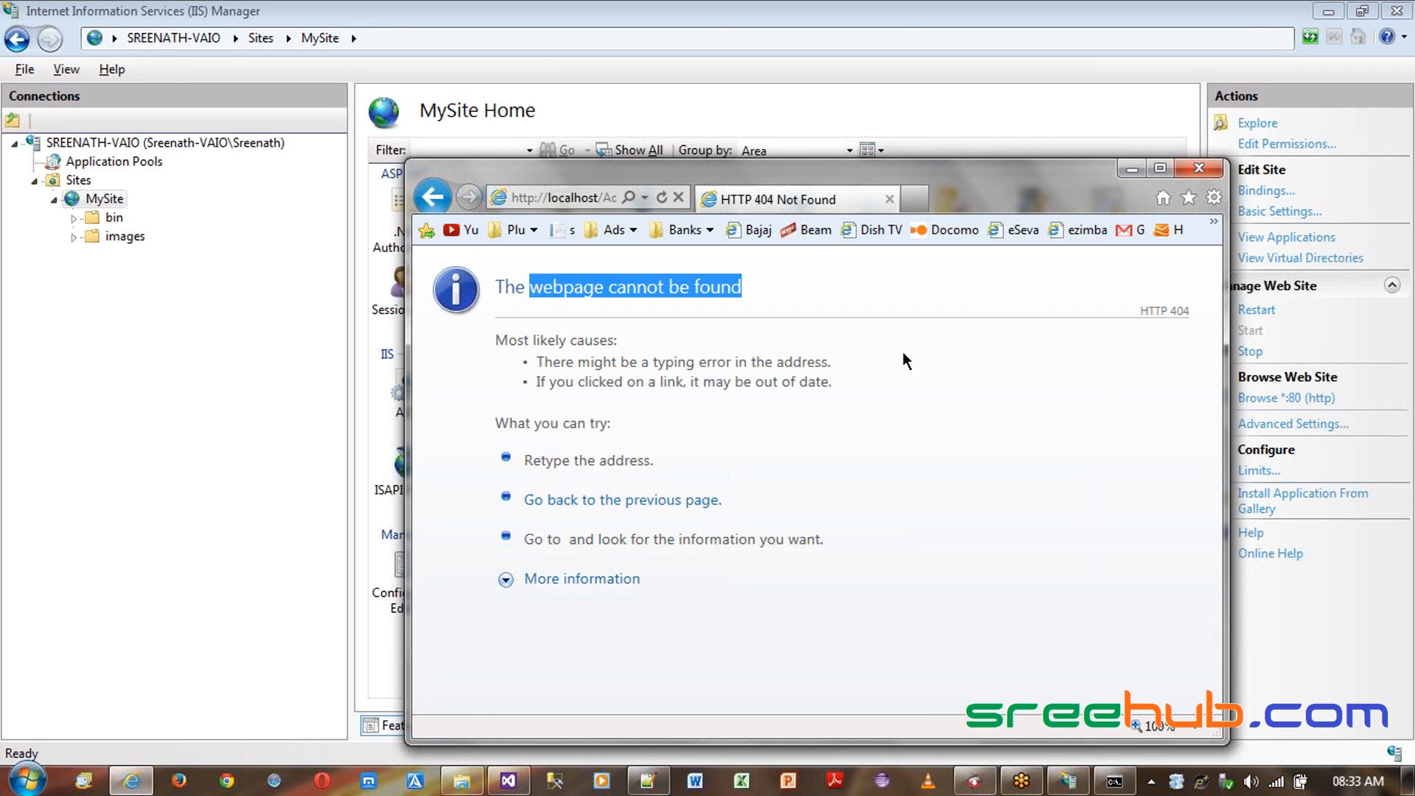
key("alt+d")
key("Return")
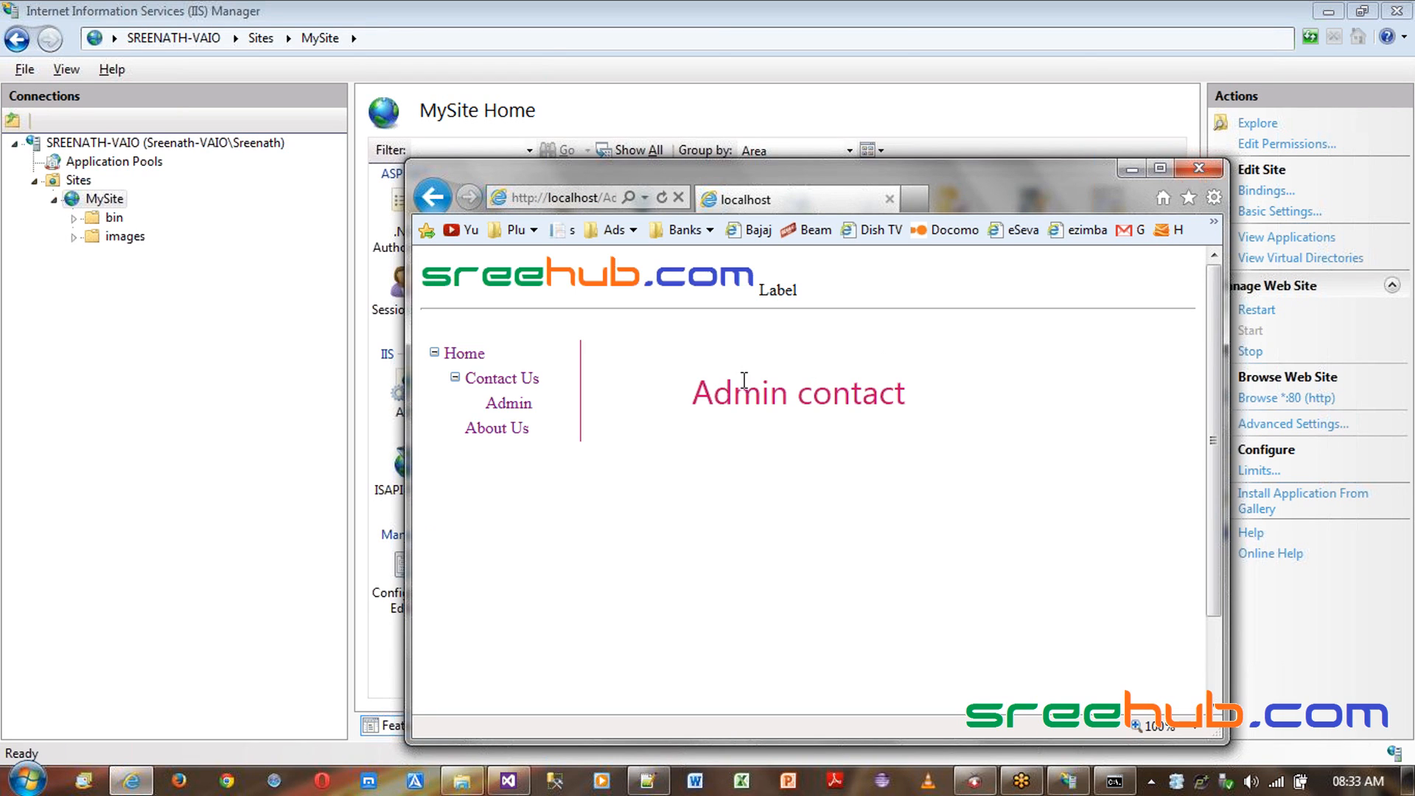
- Browse the Contact Us and Home pages, minimize the browser and select the server node in IIS Manager
left_click(495, 381)
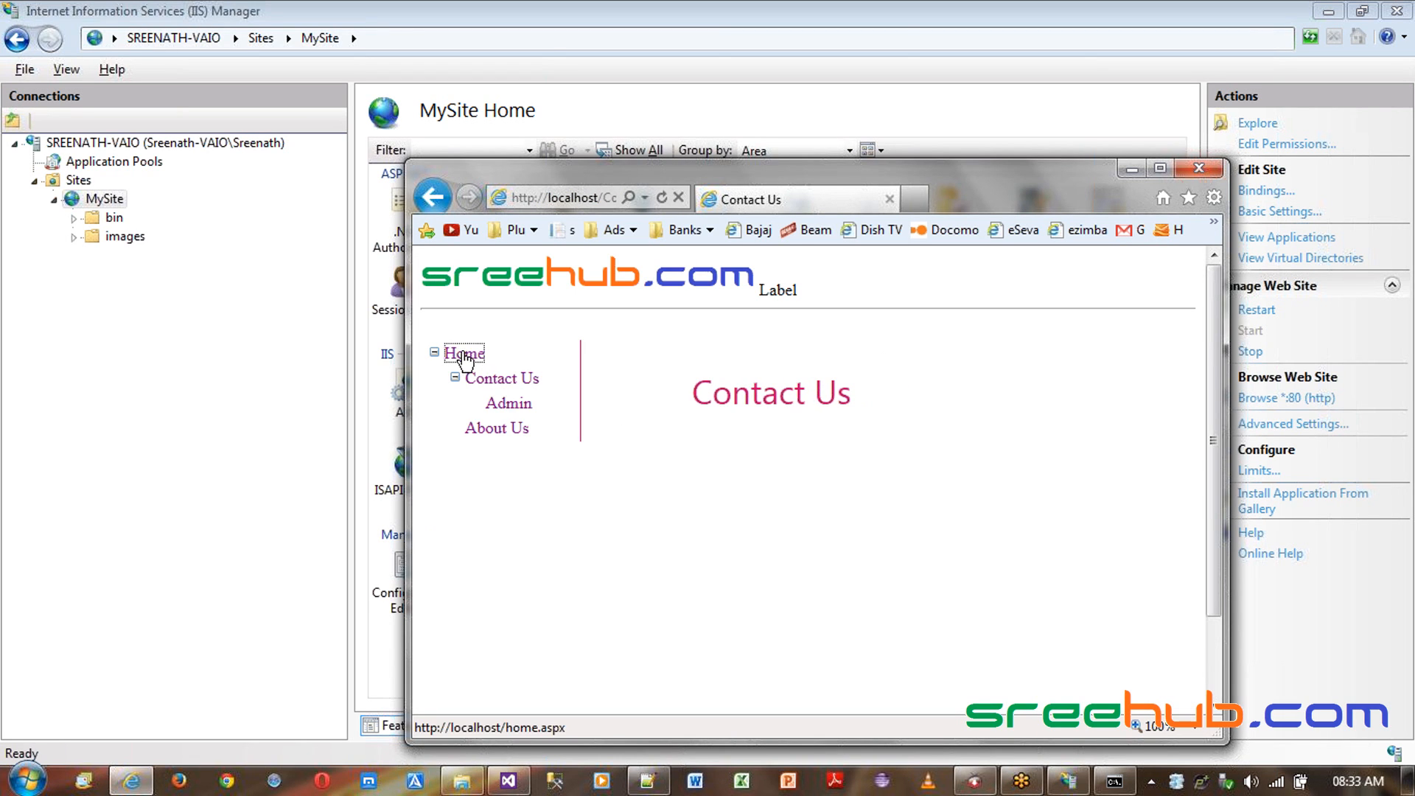
left_click(464, 356)
left_click(1131, 170)
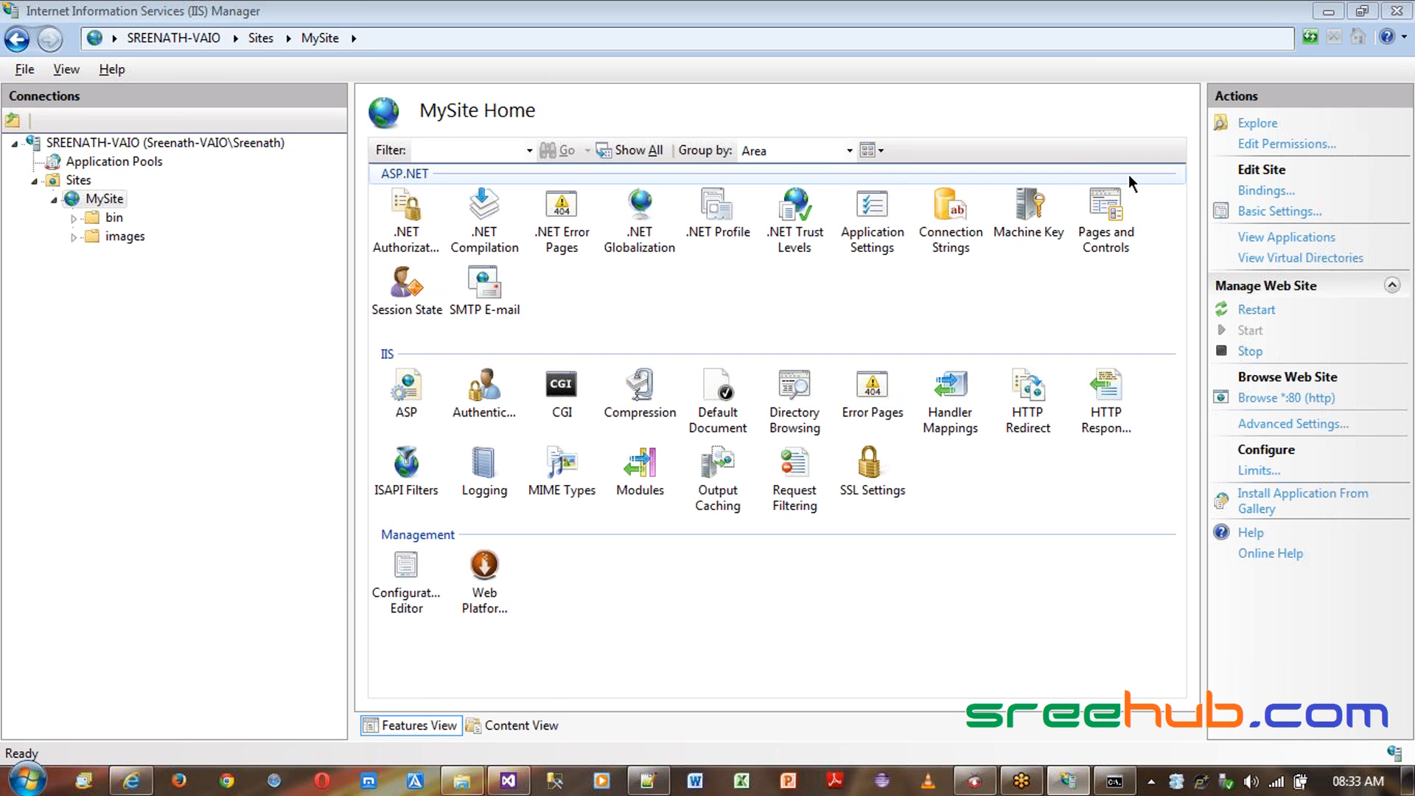
left_click(161, 143)
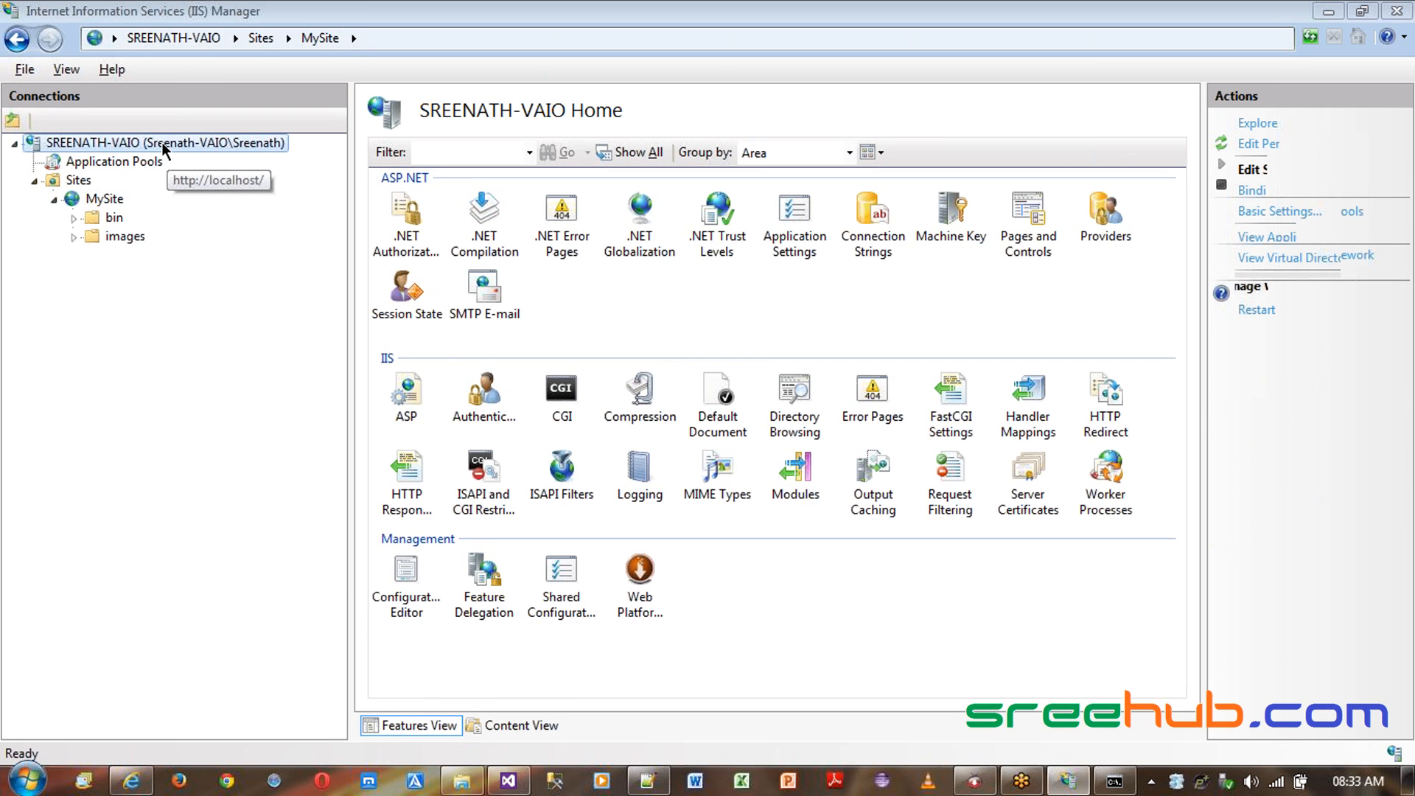